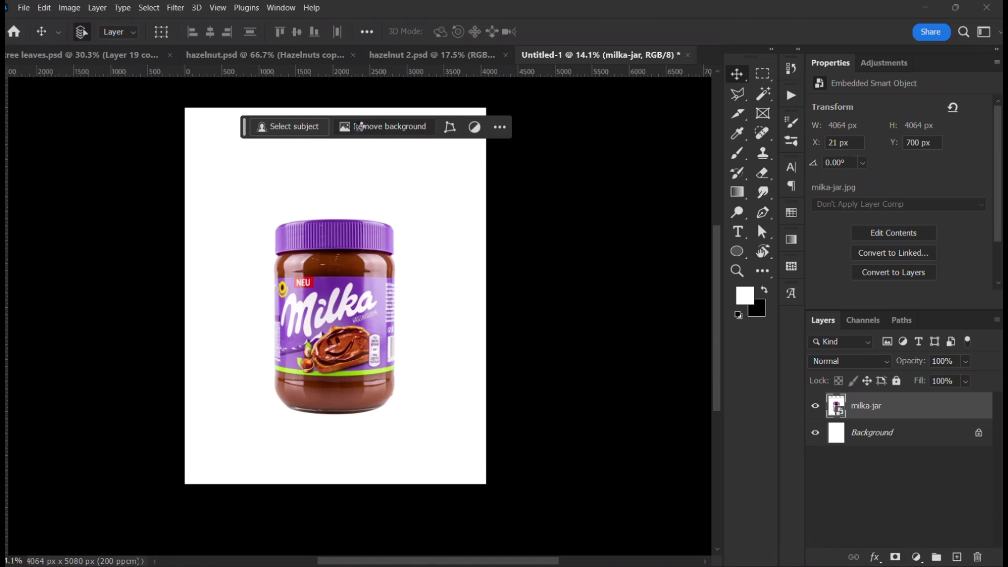
Step: Mask out the background of the milka-jar layer and add a Solid Color fill layer directly above the Background layer
{"action": "scroll", "coordinate": [356, 225], "scroll_direction": "down", "scroll_amount": 2}
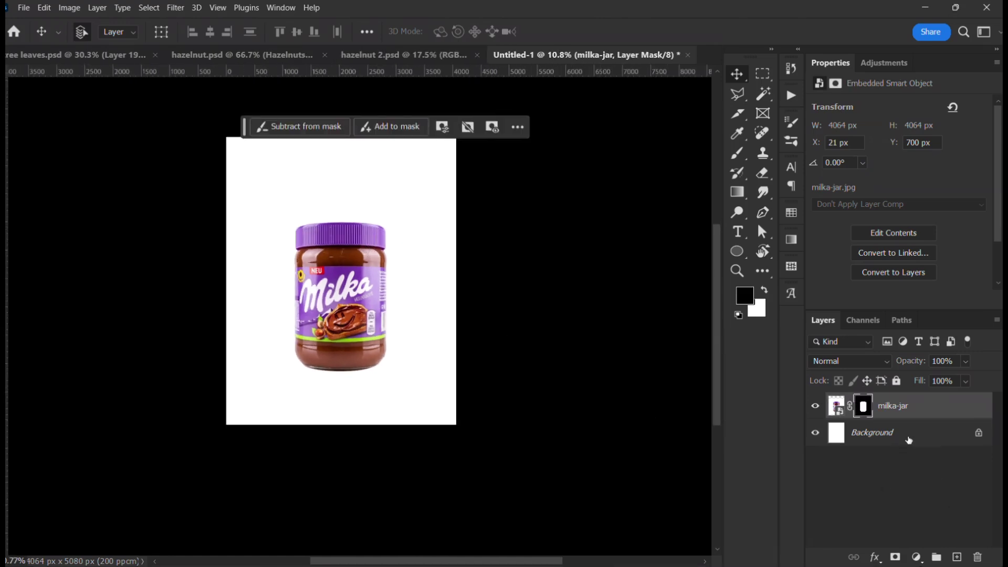
{"action": "left_click", "coordinate": [918, 434]}
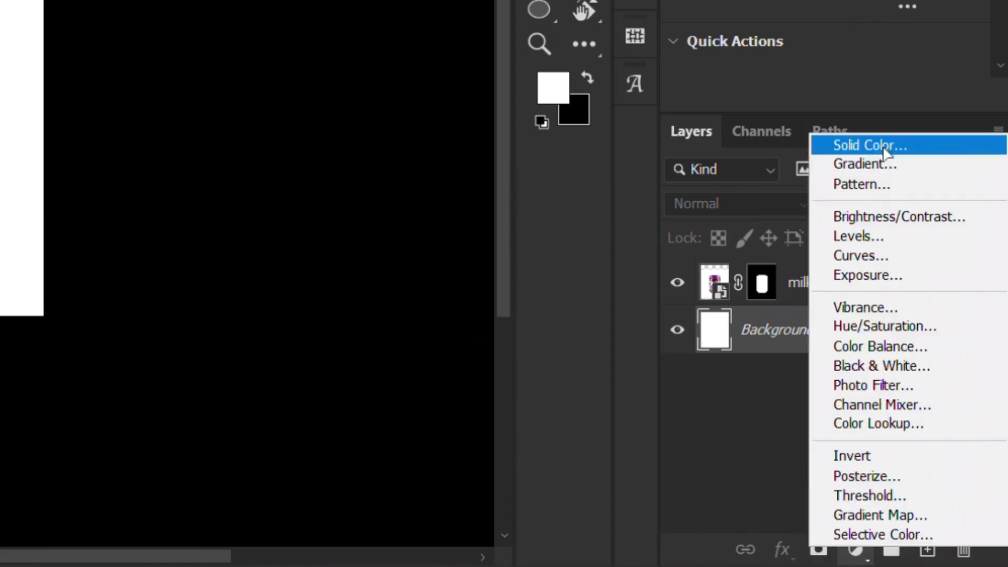
{"action": "left_click", "coordinate": [874, 147]}
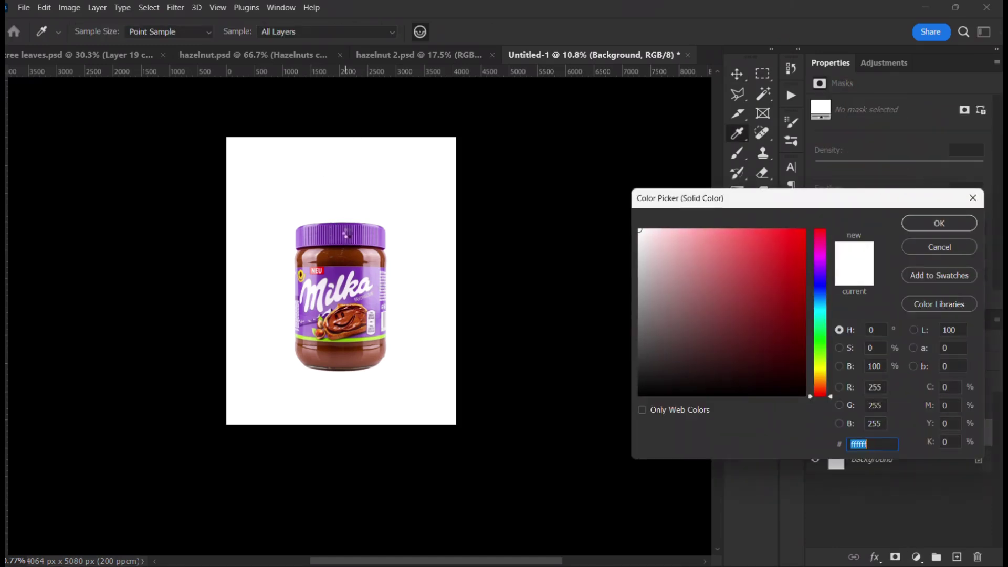
Step: Set the fill layer's colour to the dark purple 561d88 sampled from the jar's lid
{"action": "left_click", "coordinate": [347, 236]}
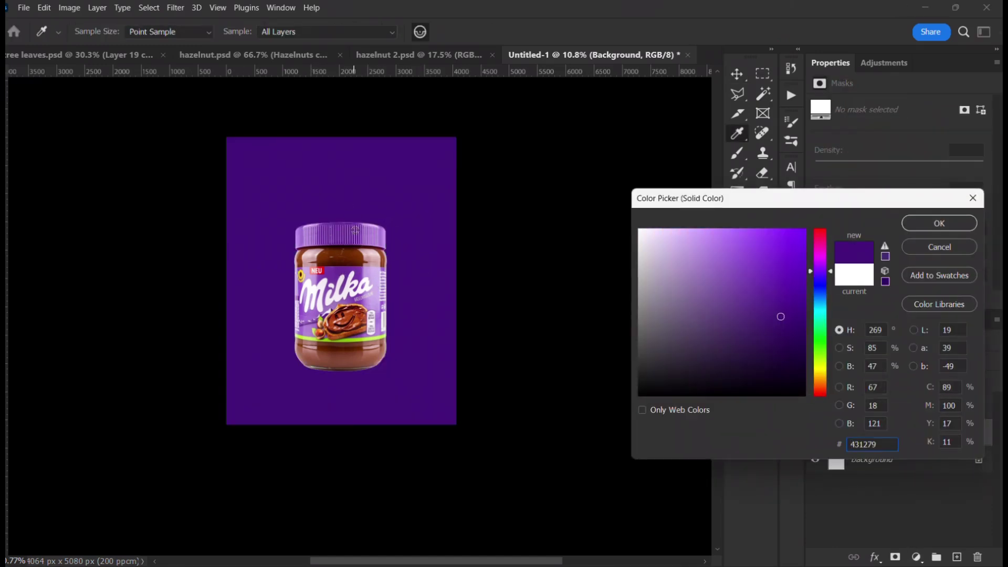
{"action": "left_click", "coordinate": [356, 238]}
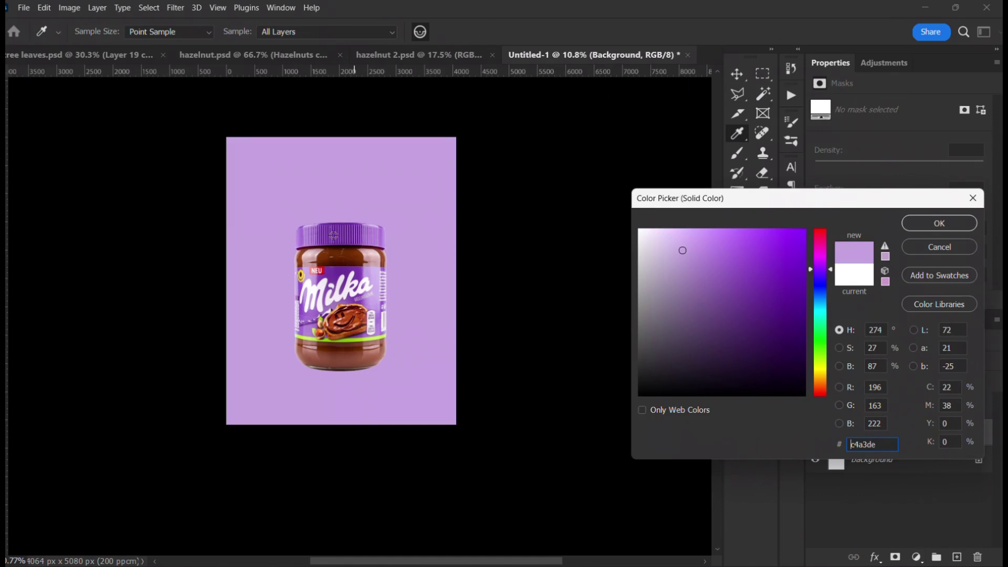
{"action": "left_click", "coordinate": [246, 216]}
{"action": "left_click", "coordinate": [300, 268]}
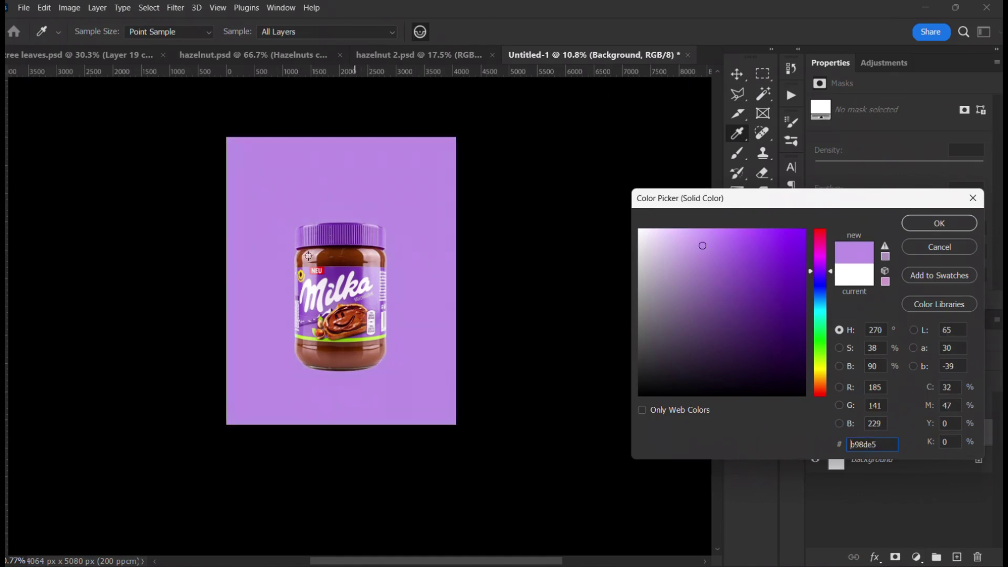
{"action": "left_click", "coordinate": [345, 224]}
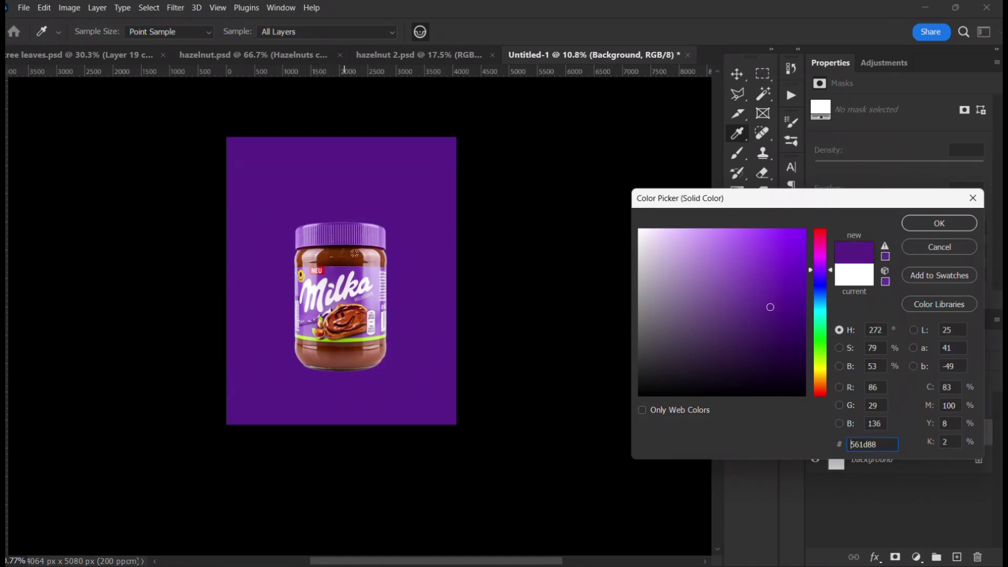
{"action": "left_click", "coordinate": [938, 223]}
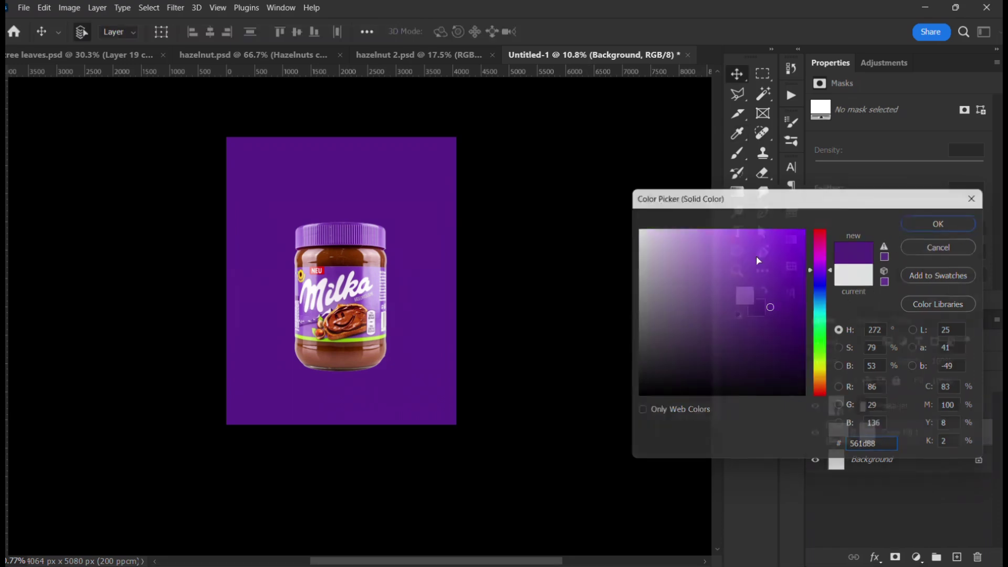
{"action": "scroll", "coordinate": [329, 266], "scroll_direction": "down", "scroll_amount": 1}
{"action": "scroll", "coordinate": [329, 267], "scroll_direction": "up", "scroll_amount": 3}
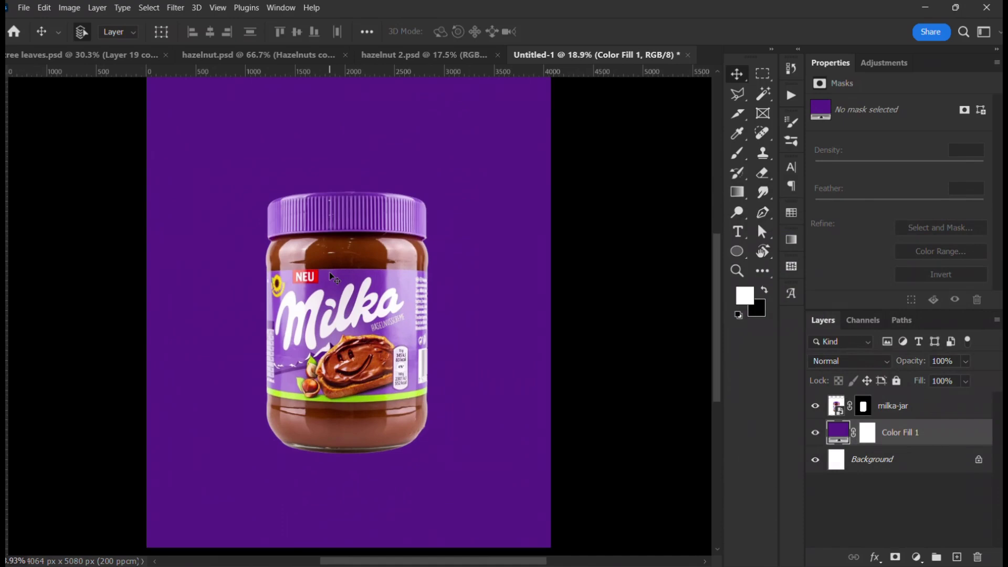
{"action": "scroll", "coordinate": [386, 263], "scroll_direction": "down", "scroll_amount": 1}
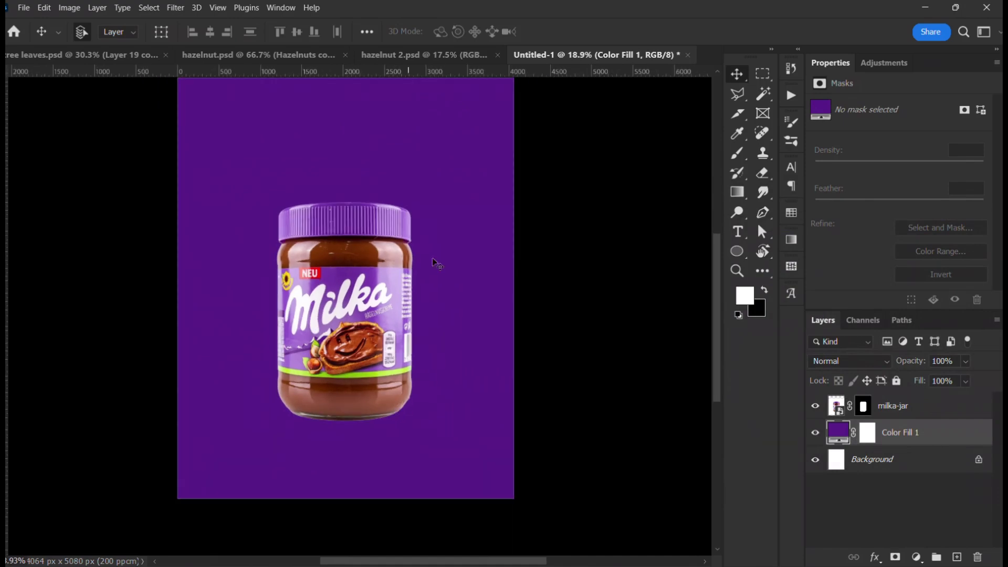
{"action": "left_click_drag", "start_coordinate": [339, 333], "coordinate": [386, 348]}
{"action": "scroll", "coordinate": [389, 350], "scroll_direction": "down", "scroll_amount": 1}
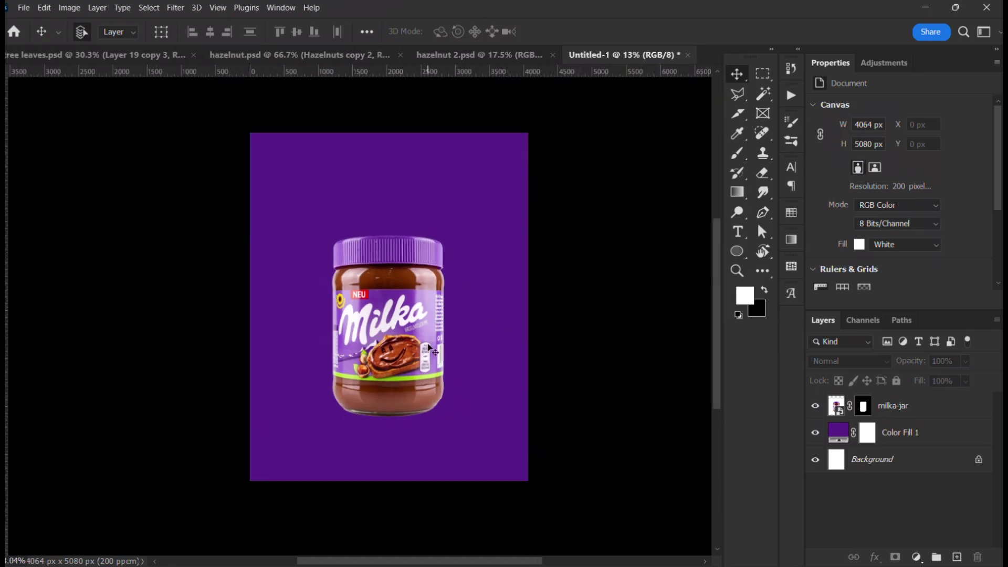
{"action": "scroll", "coordinate": [429, 345], "scroll_direction": "up", "scroll_amount": 1}
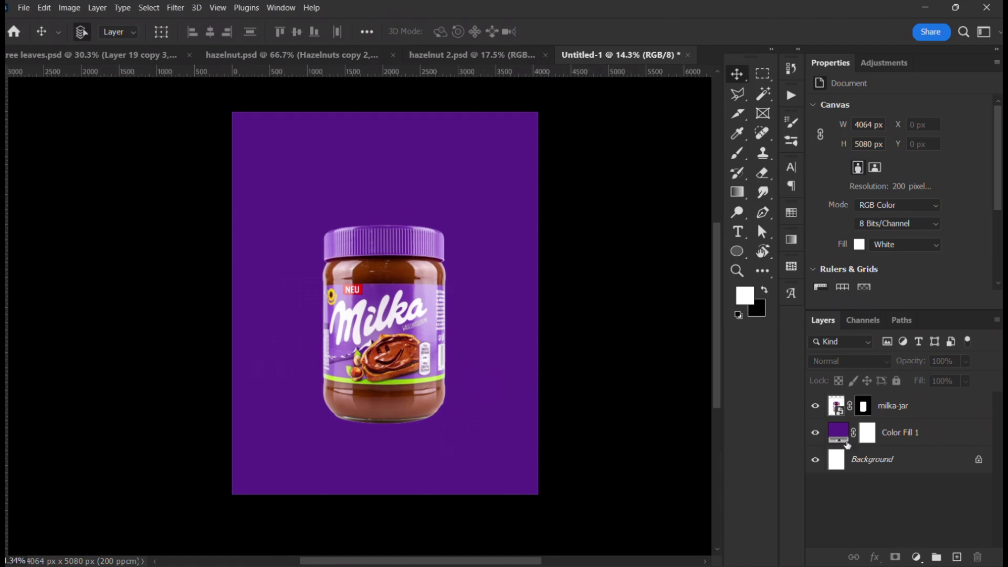
Step: Try a soft straight white brush line across the jar's lower half on a new layer, and undo the stroke
{"action": "left_click", "coordinate": [956, 556]}
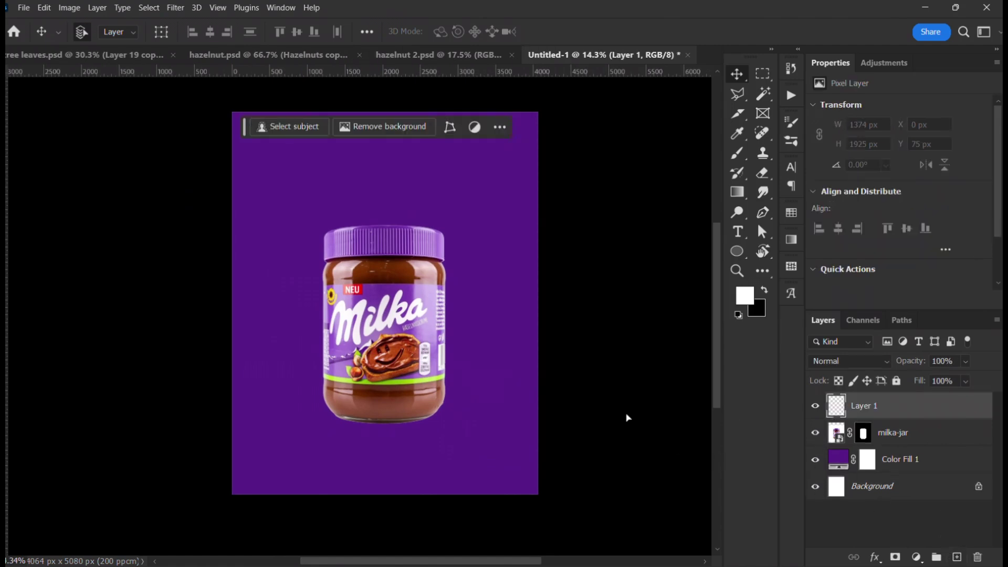
{"action": "key", "text": "b"}
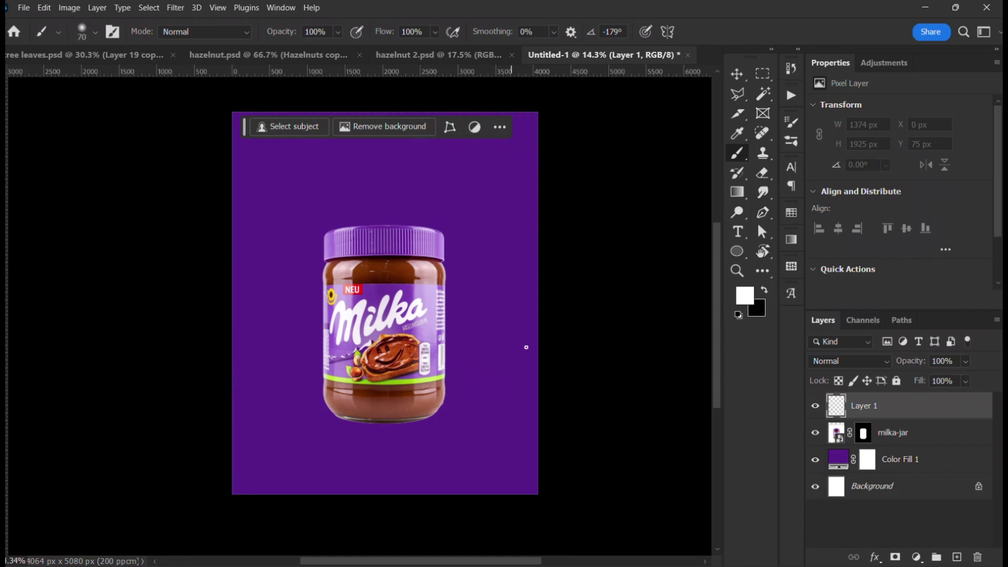
{"action": "left_click", "coordinate": [579, 365], "text": "shift"}
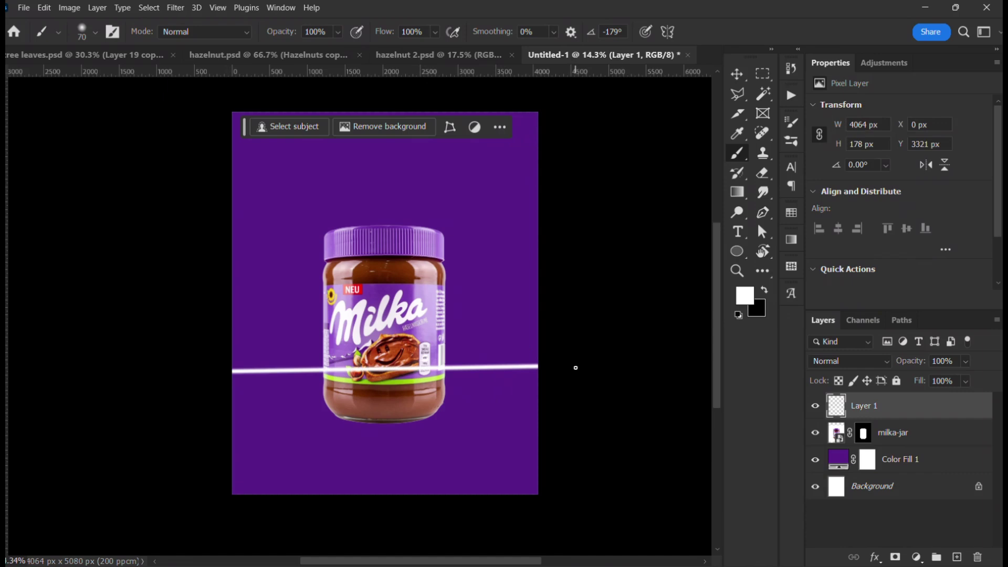
{"action": "key", "text": "ctrl+z"}
Step: Try a straight white line across the jar's lower half with an 80 px brush at 100% hardness, and discard its layer
{"action": "right_click", "coordinate": [424, 319]}
{"action": "left_click_drag", "start_coordinate": [540, 387], "coordinate": [577, 385]}
{"action": "left_click", "coordinate": [564, 350]}
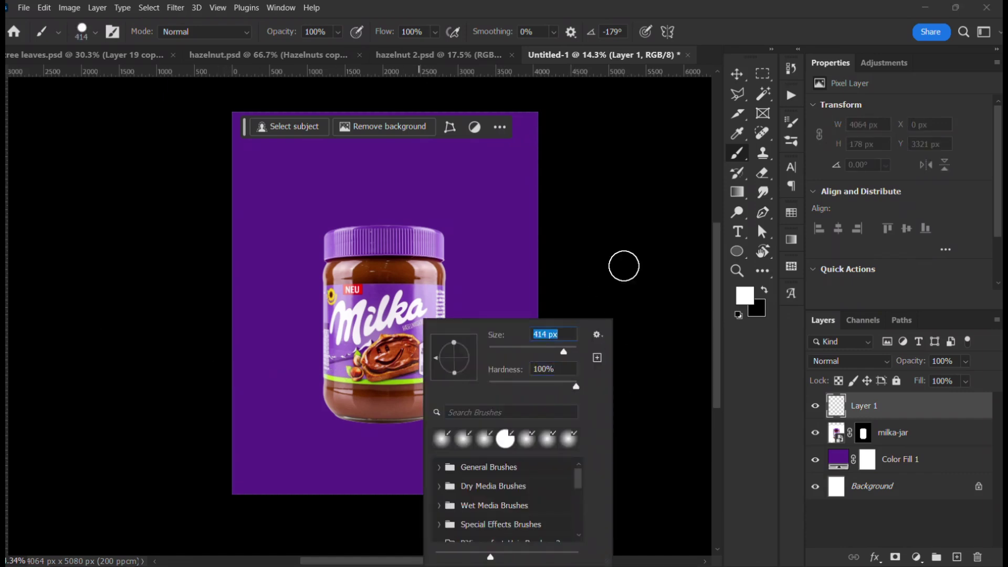
{"action": "left_click", "coordinate": [625, 270]}
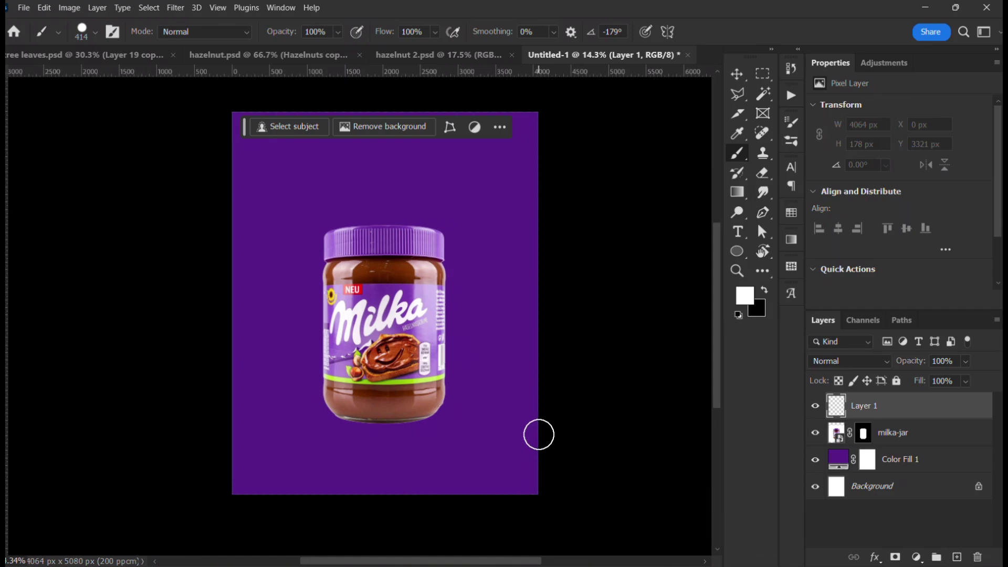
{"action": "key", "text": "bracketleft"}
{"action": "key", "text": "bracketleft"}
{"action": "key", "text": "bracketleft"}
{"action": "key", "text": "bracketleft"}
{"action": "key", "text": "bracketleft"}
{"action": "key", "text": "bracketleft"}
{"action": "key", "text": "bracketleft"}
{"action": "key", "text": "bracketleft"}
{"action": "key", "text": "bracketleft"}
{"action": "left_click", "coordinate": [617, 366], "text": "shift"}
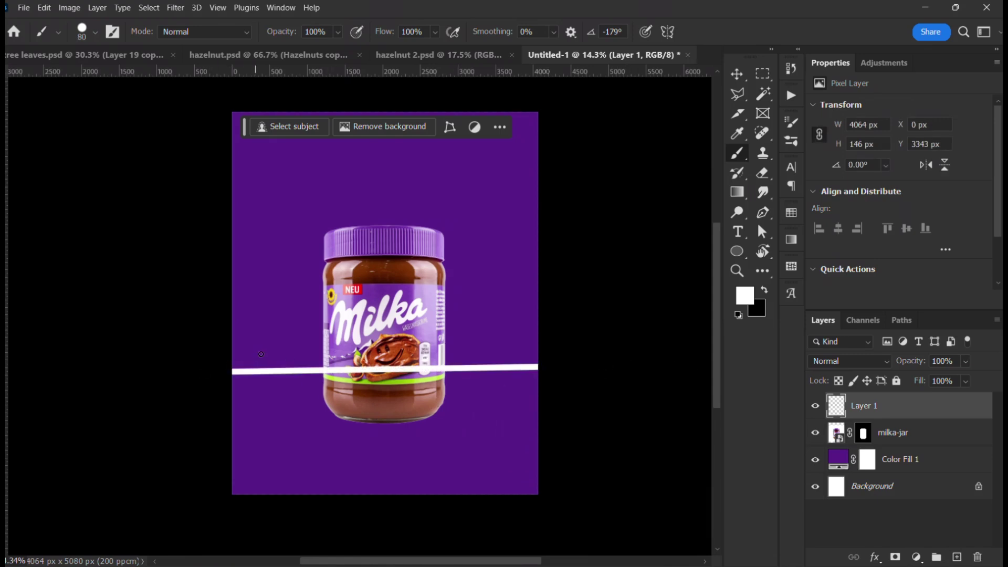
{"action": "key", "text": "v"}
{"action": "mouse_move", "coordinate": [482, 371]}
{"action": "left_mouse_down"}
{"action": "mouse_move", "coordinate": [525, 380]}
{"action": "mouse_move", "coordinate": [482, 368]}
{"action": "left_mouse_up"}
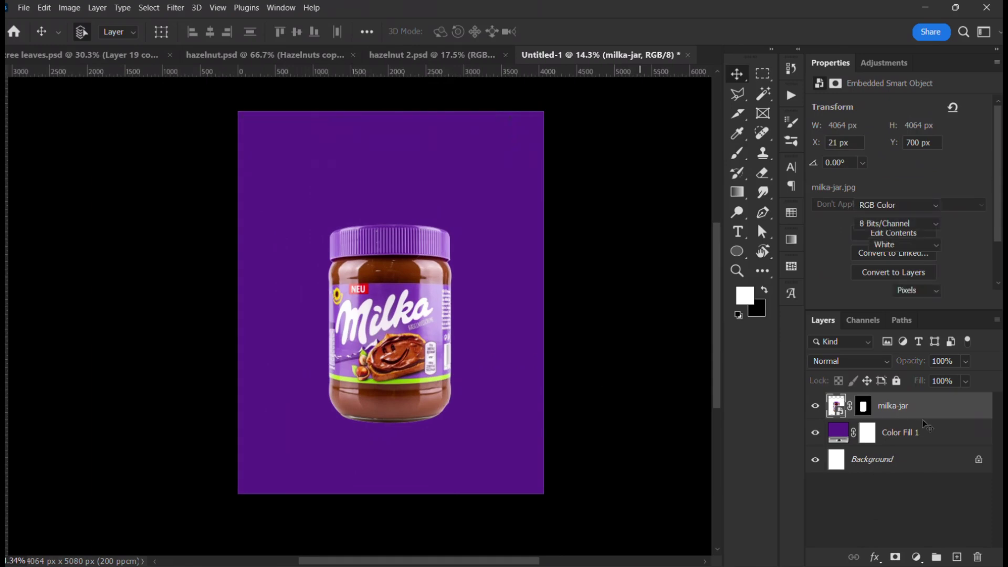
Step: Add an empty layer above Color Fill 1 and marquee-select the canvas's full-width lower part, about 4064 × 1975 px
{"action": "left_click", "coordinate": [930, 432]}
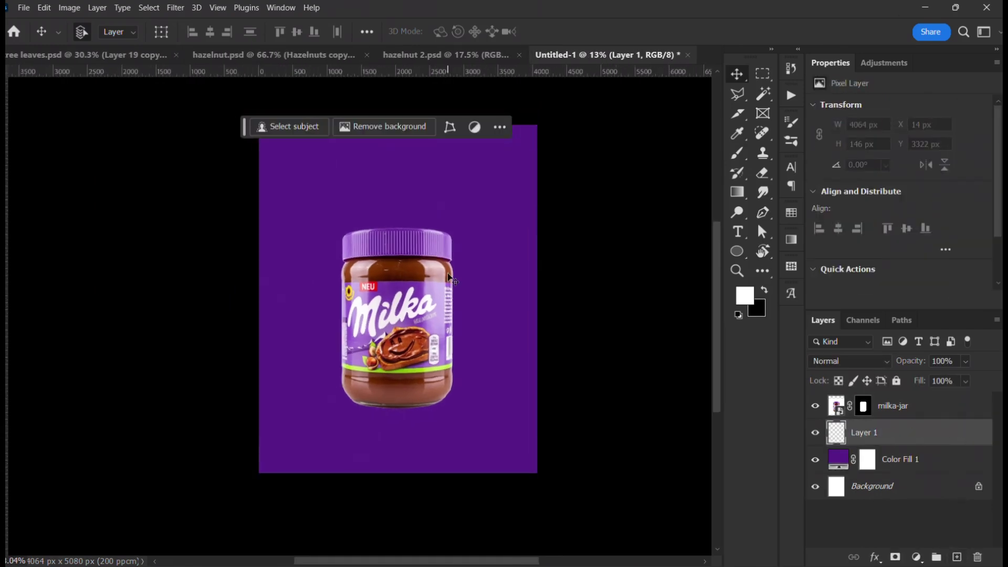
{"action": "left_click", "coordinate": [762, 73]}
{"action": "left_click_drag", "start_coordinate": [225, 346], "coordinate": [586, 499]}
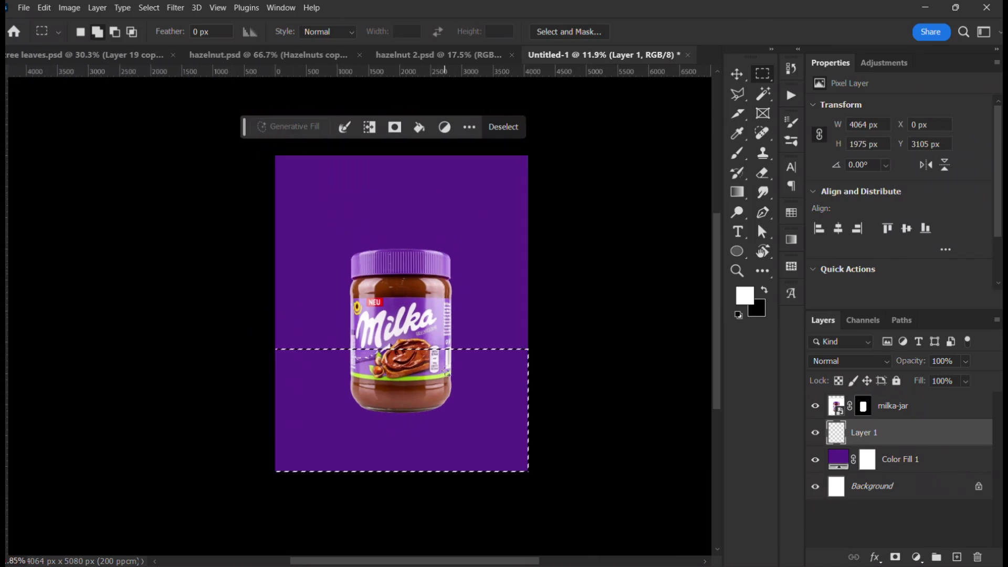
Step: Sample the purple background with the Brush tool and darken the foreground colour to 220040
{"action": "key", "text": "b"}
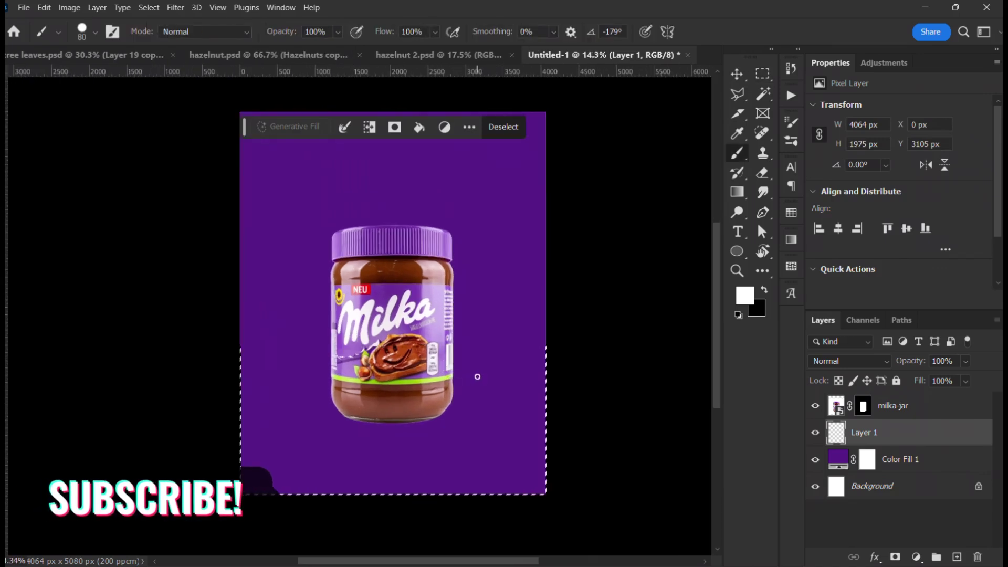
{"action": "left_click", "coordinate": [457, 299], "text": "alt"}
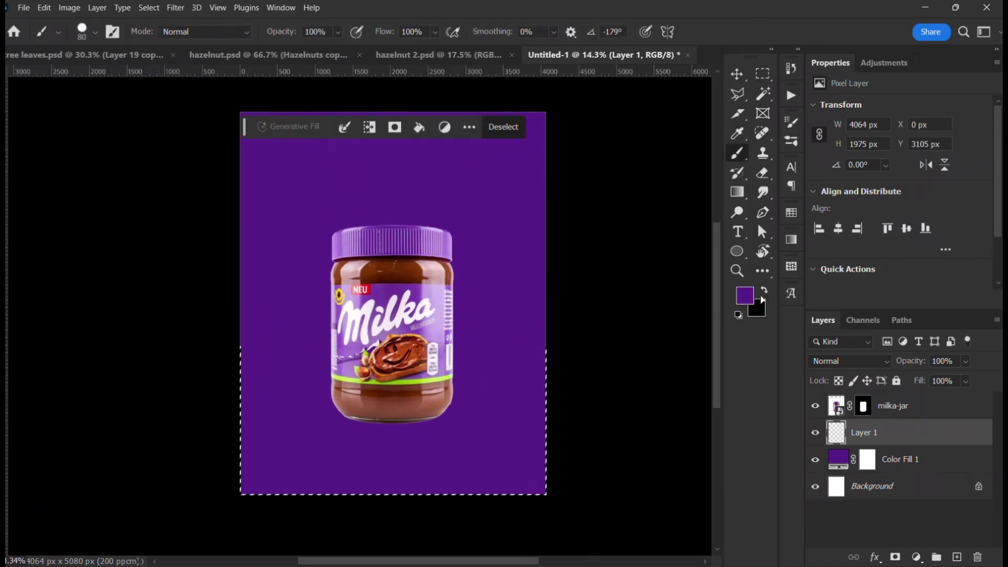
{"action": "left_click", "coordinate": [744, 296]}
{"action": "left_click_drag", "start_coordinate": [771, 333], "coordinate": [807, 354]}
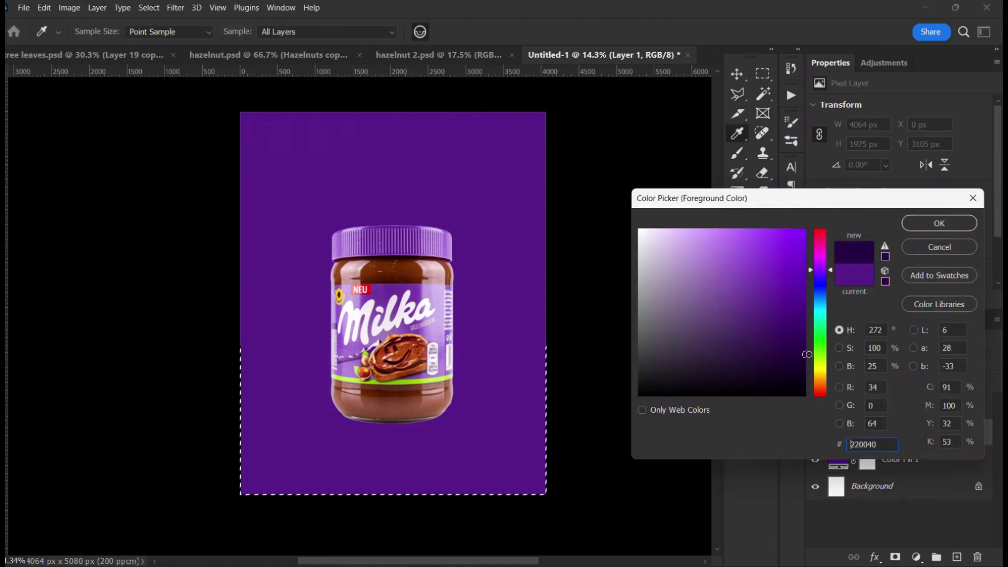
{"action": "left_click", "coordinate": [939, 225]}
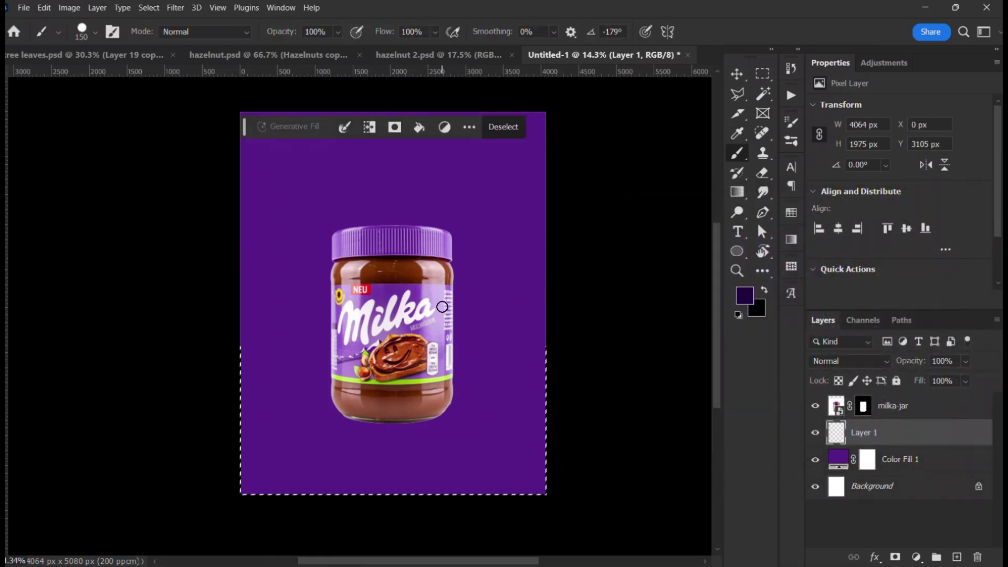
Step: Enlarge the brush to about 3100 px for shading the selected lower area behind the jar
{"action": "scroll", "coordinate": [442, 307], "scroll_direction": "down", "scroll_amount": 3}
{"action": "key", "text": "bracketright"}
{"action": "key", "text": "bracketright"}
{"action": "key", "text": "bracketright"}
{"action": "key", "text": "bracketright"}
{"action": "key", "text": "bracketright"}
{"action": "key", "text": "bracketright"}
{"action": "key", "text": "bracketright"}
{"action": "key", "text": "bracketright"}
{"action": "key", "text": "bracketright"}
{"action": "key", "text": "bracketright"}
{"action": "key", "text": "bracketright"}
{"action": "key", "text": "bracketright"}
{"action": "key", "text": "bracketright"}
{"action": "key", "text": "bracketright"}
{"action": "key", "text": "bracketright"}
{"action": "key", "text": "bracketright"}
{"action": "key", "text": "bracketright"}
{"action": "key", "text": "bracketright"}
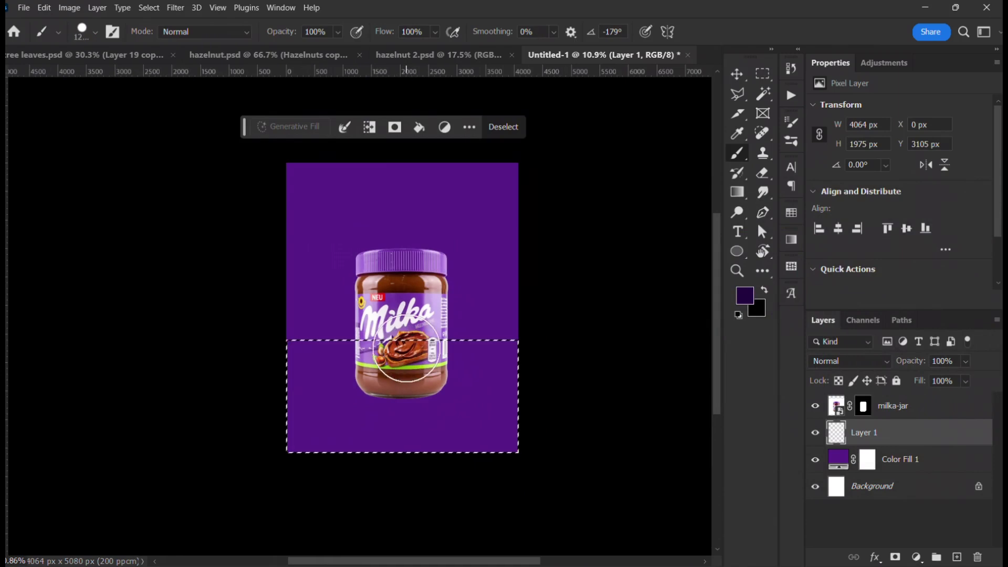
{"action": "key", "text": "bracketright"}
{"action": "key", "text": "bracketright"}
{"action": "key", "text": "bracketright"}
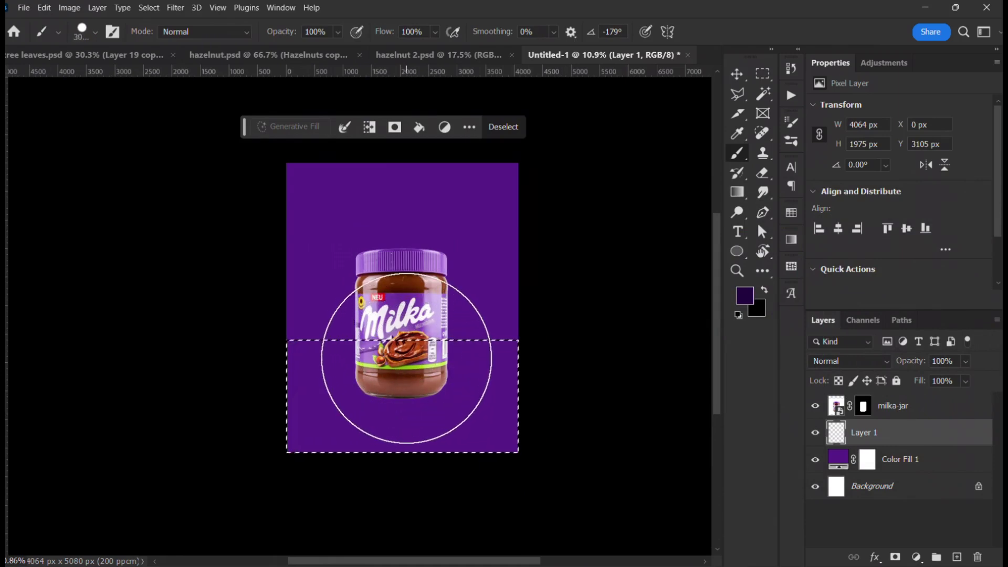
Step: Try a hard-edged dark purple dab behind the jar, undo it, and set the brush hardness to 0%
{"action": "left_click", "coordinate": [408, 362]}
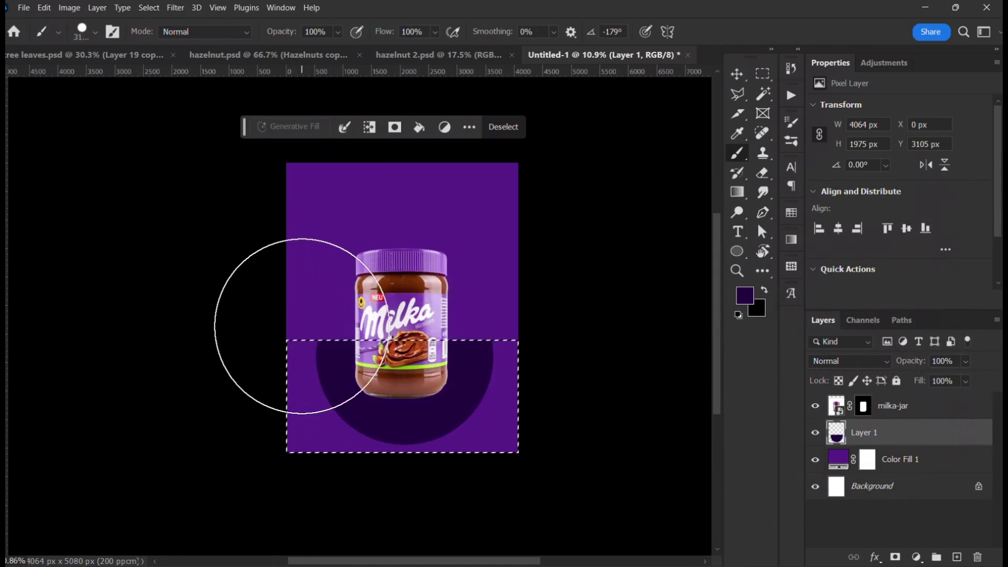
{"action": "key", "text": "ctrl+z"}
{"action": "right_click", "coordinate": [432, 358]}
{"action": "left_click_drag", "start_coordinate": [490, 386], "coordinate": [302, 410]}
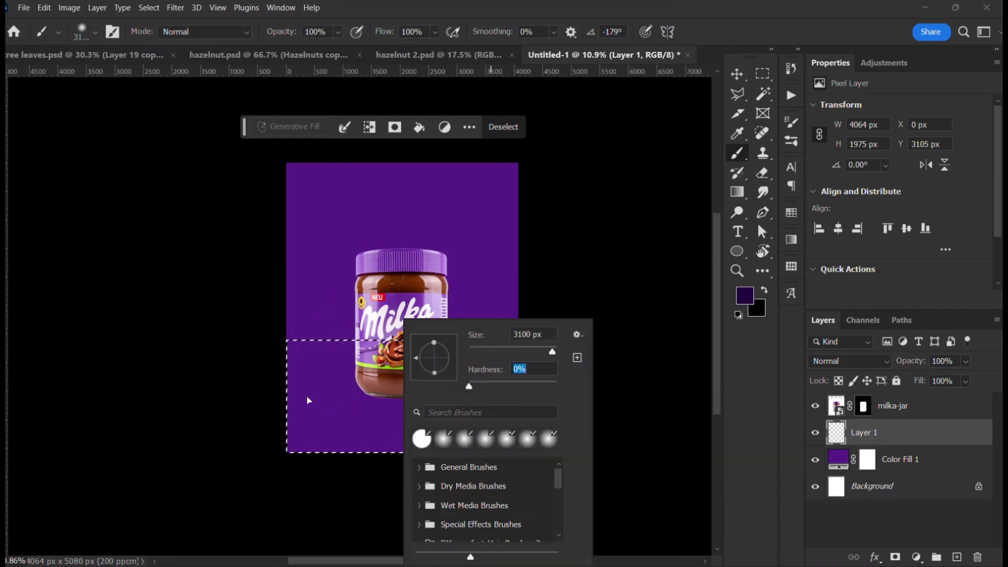
{"action": "left_click", "coordinate": [356, 252]}
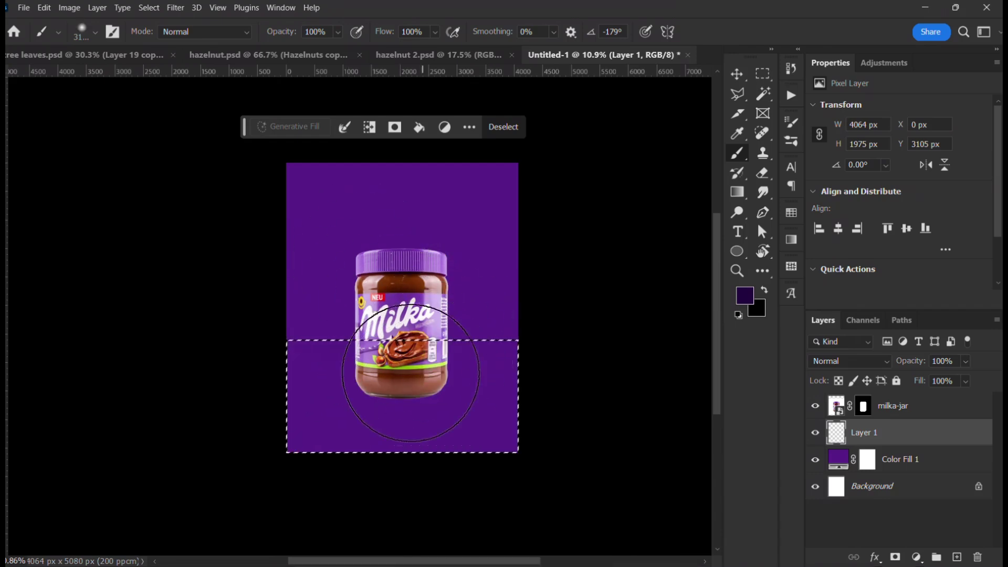
Step: Dab a soft dark purple shade behind the jar's lower half with a brush of about 3500 px, and clear the selection
{"action": "key", "text": "bracketright"}
{"action": "key", "text": "bracketright"}
{"action": "key", "text": "bracketright"}
{"action": "key", "text": "bracketright"}
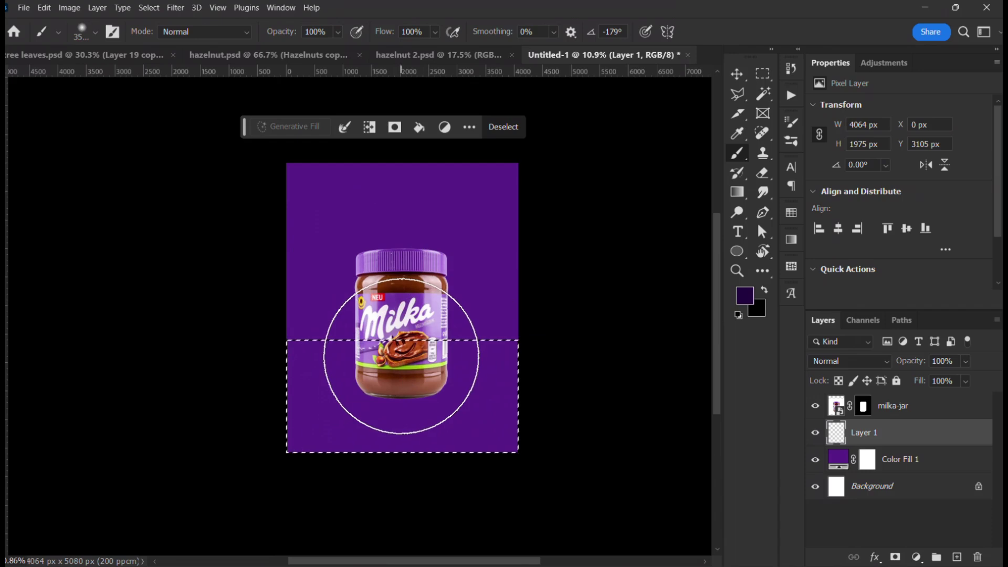
{"action": "left_click", "coordinate": [401, 355]}
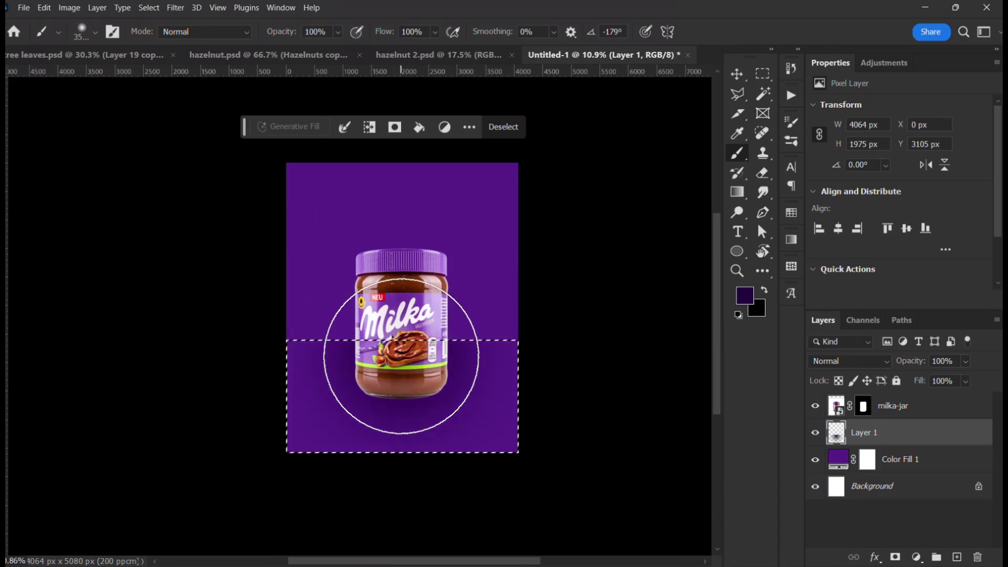
{"action": "key", "text": "v"}
{"action": "key", "text": "ctrl+d"}
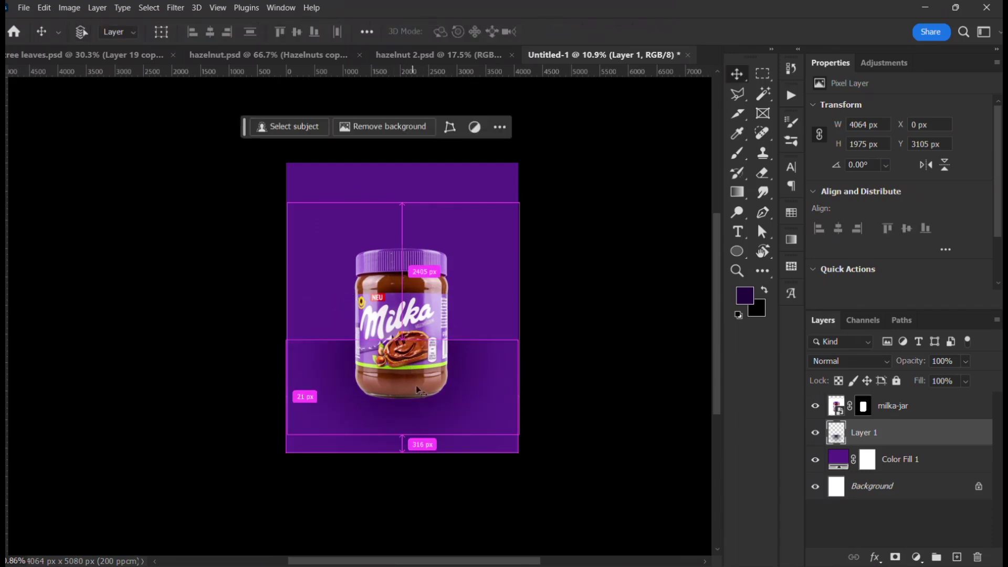
Step: Hide the shaded Layer 1 and make the Color Fill 1 layer active
{"action": "scroll", "coordinate": [464, 408], "scroll_direction": "up", "scroll_amount": 3}
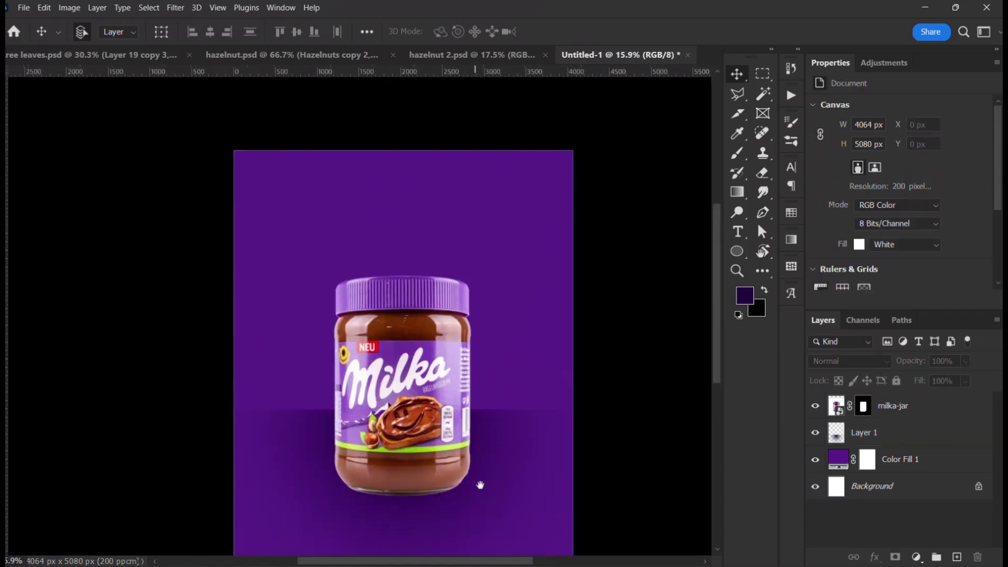
{"action": "left_click_drag", "start_coordinate": [508, 432], "coordinate": [507, 424]}
{"action": "scroll", "coordinate": [507, 423], "scroll_direction": "down", "scroll_amount": 1}
{"action": "left_click", "coordinate": [815, 432]}
{"action": "left_click", "coordinate": [949, 459]}
{"action": "scroll", "coordinate": [442, 295], "scroll_direction": "down", "scroll_amount": 1}
{"action": "scroll", "coordinate": [442, 295], "scroll_direction": "up", "scroll_amount": 2}
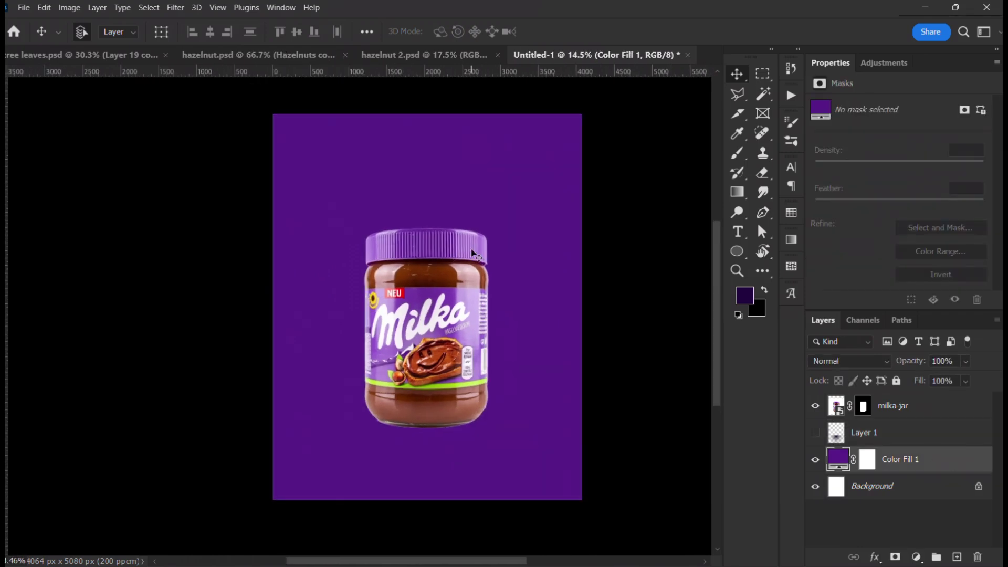
Step: Add a new layer above Color Fill 1 and sample a very dark purple from the jar as the brush colour
{"action": "left_click_drag", "start_coordinate": [442, 294], "coordinate": [446, 299]}
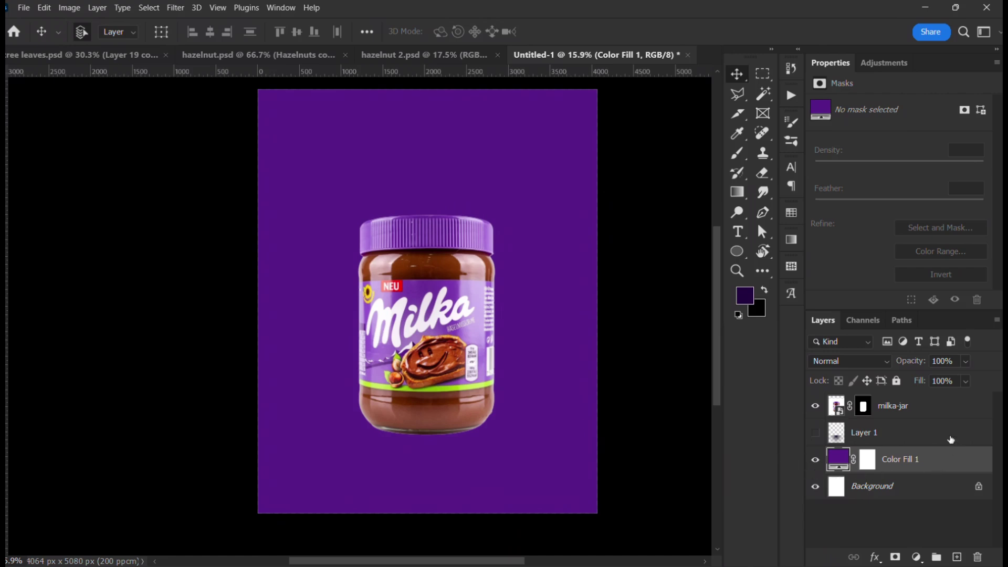
{"action": "left_click", "coordinate": [954, 404]}
{"action": "left_click", "coordinate": [964, 460]}
{"action": "left_click", "coordinate": [960, 559]}
{"action": "key", "text": "b"}
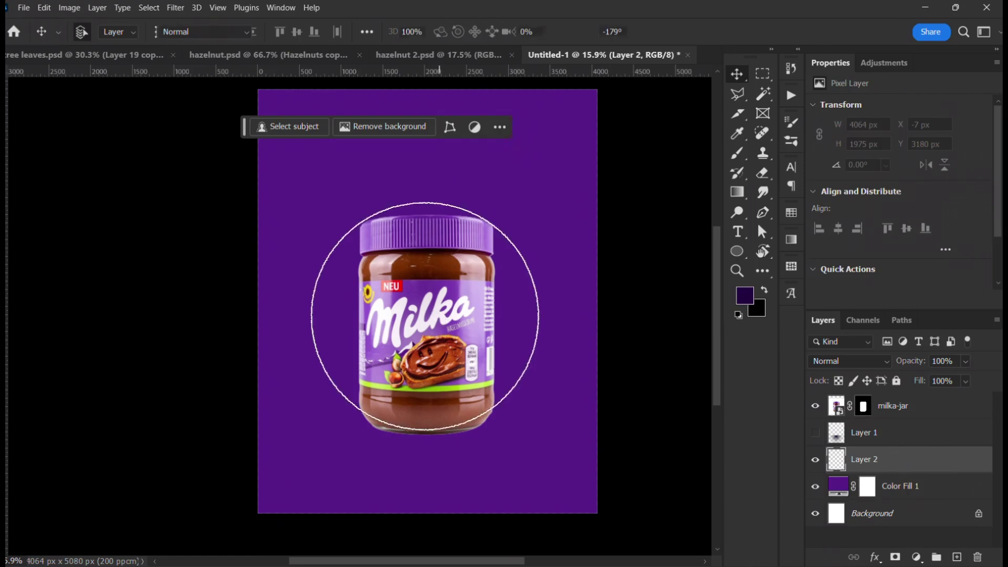
{"action": "key", "text": "i"}
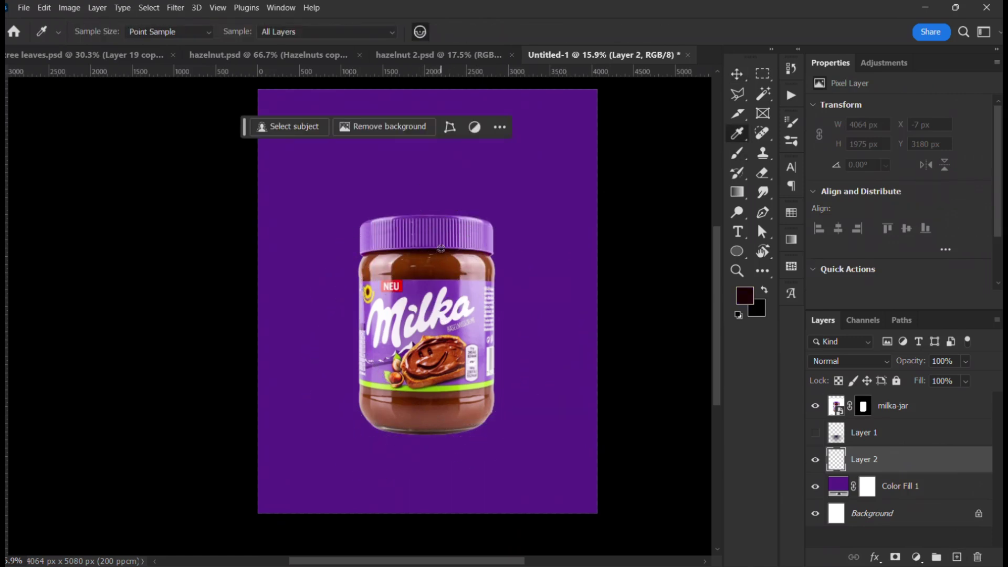
{"action": "key", "text": "b"}
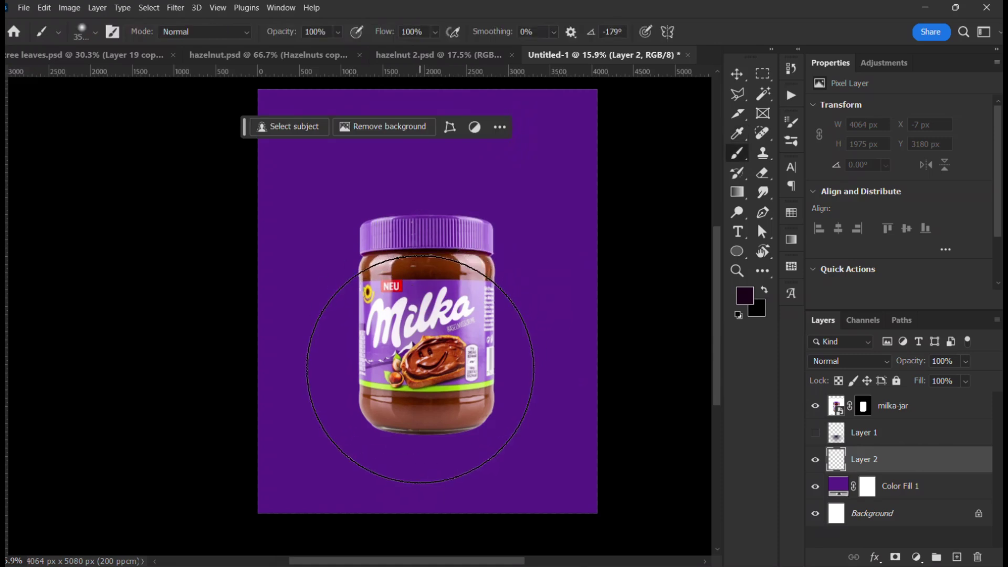
Step: Try a round dark dab behind the jar, undo it, and flatten the brush tip into a thin horizontal ellipse
{"action": "left_click", "coordinate": [420, 369]}
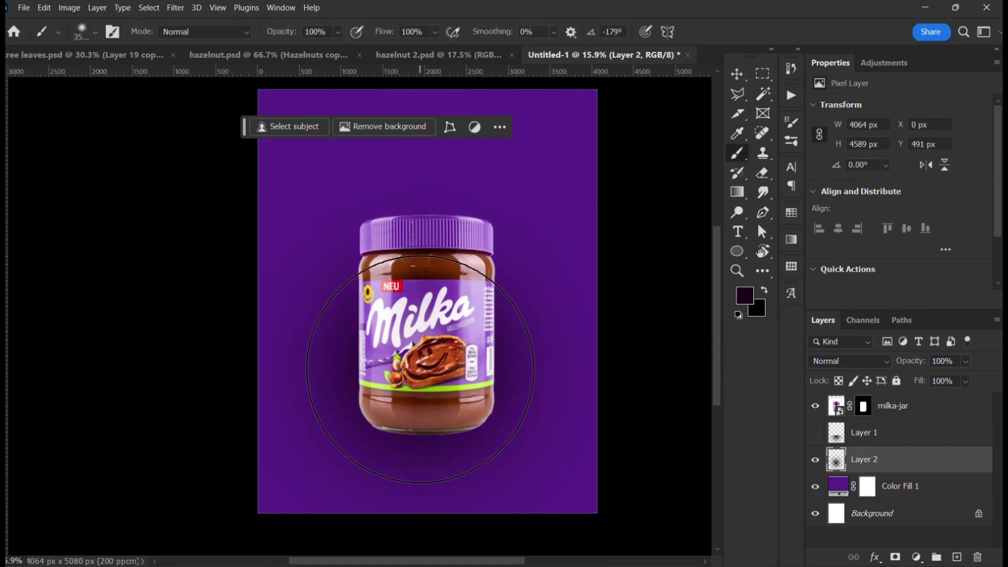
{"action": "key", "text": "ctrl+z"}
{"action": "right_click", "coordinate": [420, 369]}
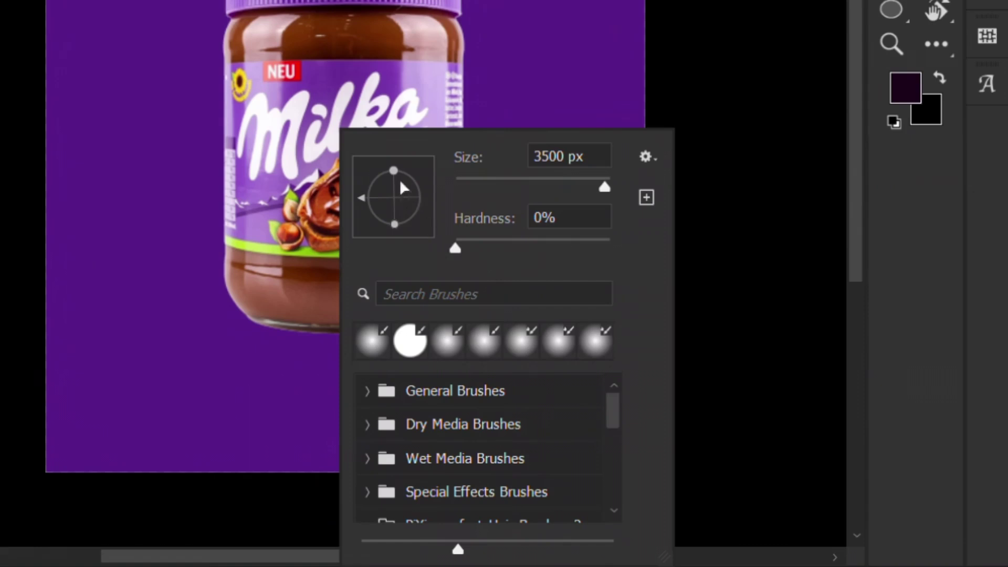
{"action": "mouse_move", "coordinate": [394, 172]}
{"action": "left_mouse_down"}
{"action": "mouse_move", "coordinate": [416, 207]}
{"action": "mouse_move", "coordinate": [428, 204]}
{"action": "mouse_move", "coordinate": [334, 204]}
{"action": "left_mouse_up"}
{"action": "mouse_move", "coordinate": [404, 202]}
{"action": "left_mouse_down"}
{"action": "mouse_move", "coordinate": [394, 198]}
{"action": "mouse_move", "coordinate": [401, 218]}
{"action": "mouse_move", "coordinate": [482, 201]}
{"action": "left_mouse_up"}
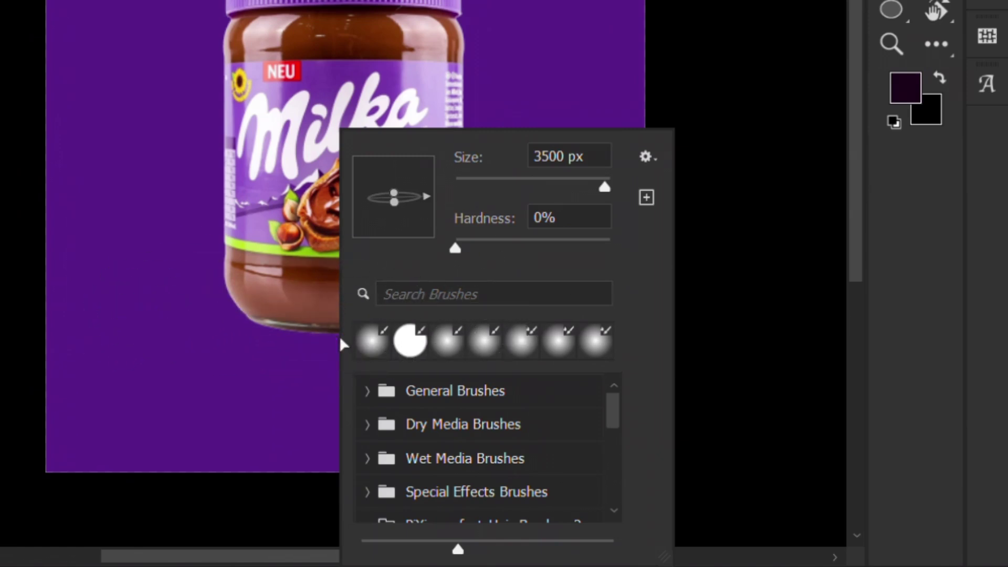
{"action": "left_click_drag", "start_coordinate": [400, 193], "coordinate": [399, 197]}
Step: Undo the stray dab beside the jar, level the brush angle to 0°, and dab a flat dark shadow under the jar's base
{"action": "left_click", "coordinate": [661, 78]}
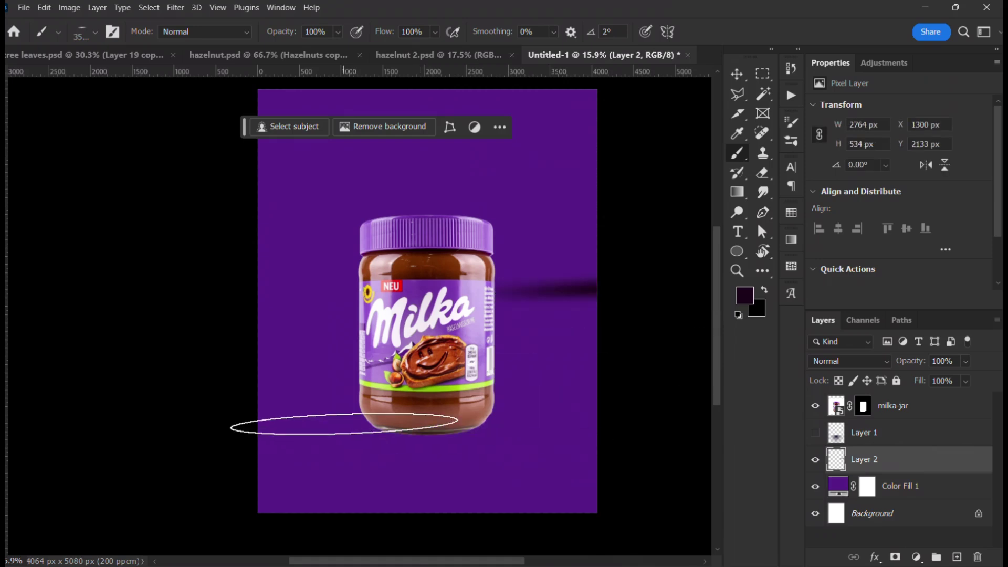
{"action": "key", "text": "ctrl+z"}
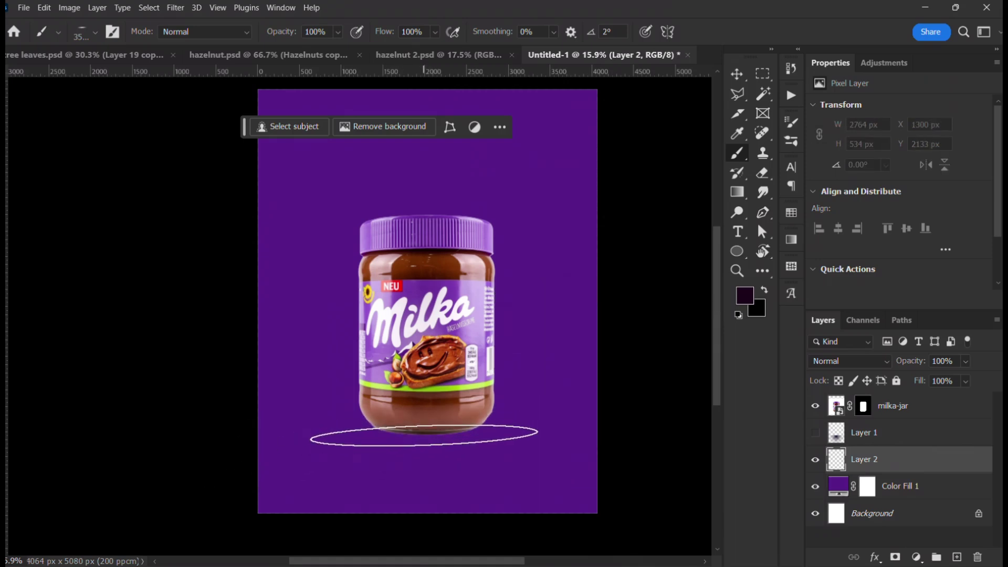
{"action": "key", "text": "Right"}
{"action": "key", "text": "Right"}
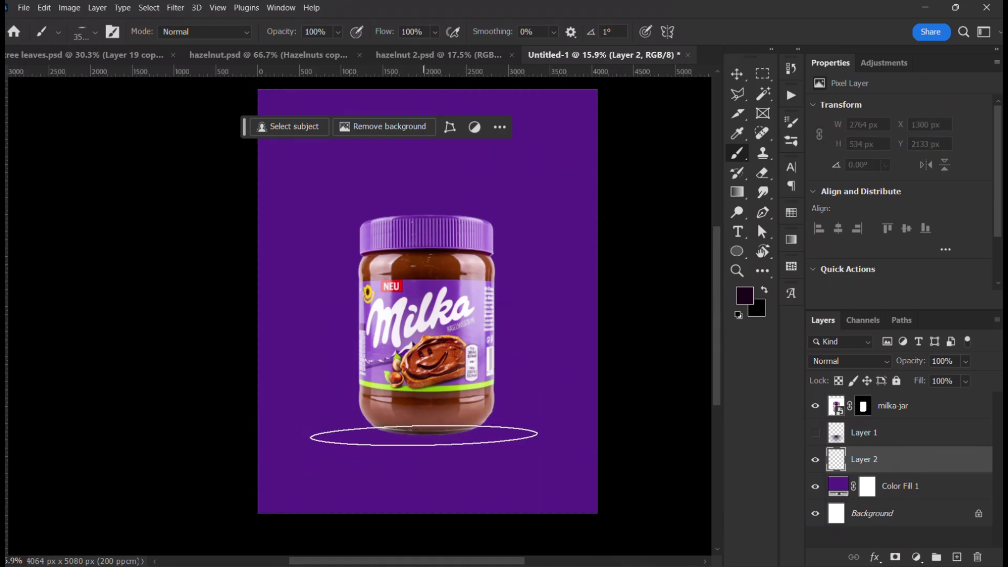
{"action": "left_click", "coordinate": [423, 435]}
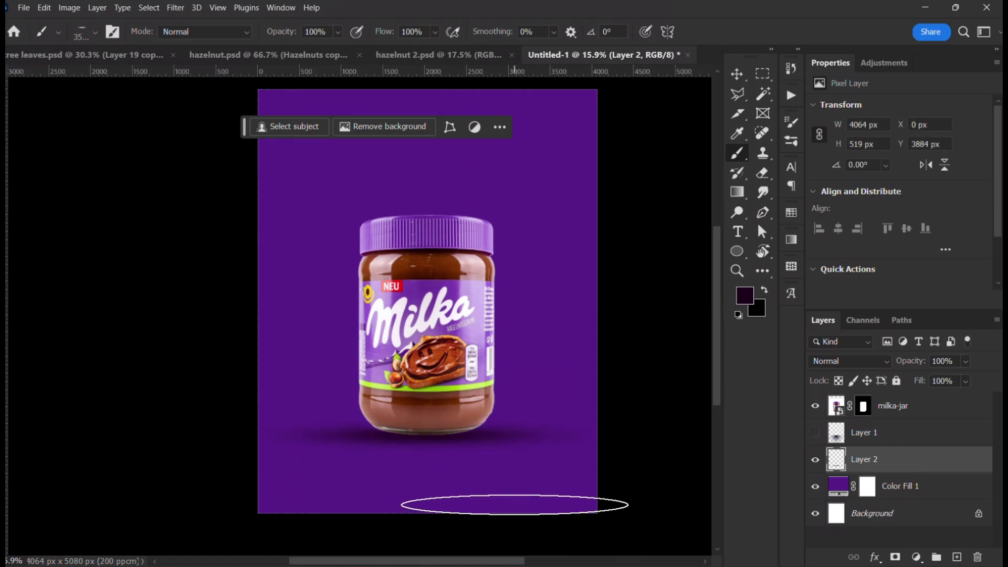
Step: Stretch the shadow on Layer 2 vertically to about 132% and keep it centred under the jar's base
{"action": "key", "text": "v"}
{"action": "scroll", "coordinate": [511, 496], "scroll_direction": "down", "scroll_amount": 1}
{"action": "scroll", "coordinate": [477, 471], "scroll_direction": "up", "scroll_amount": 3}
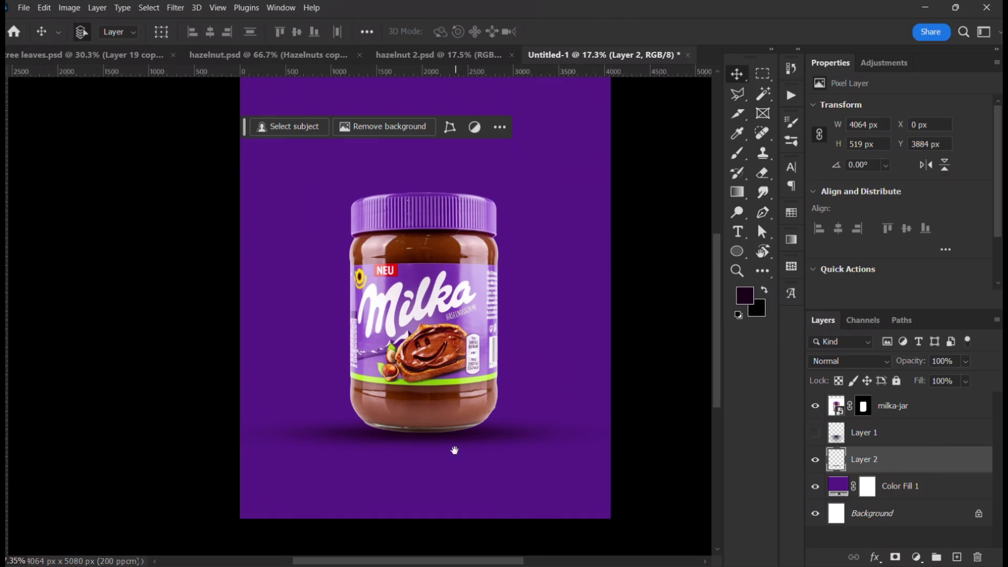
{"action": "scroll", "coordinate": [447, 459], "scroll_direction": "up", "scroll_amount": 1}
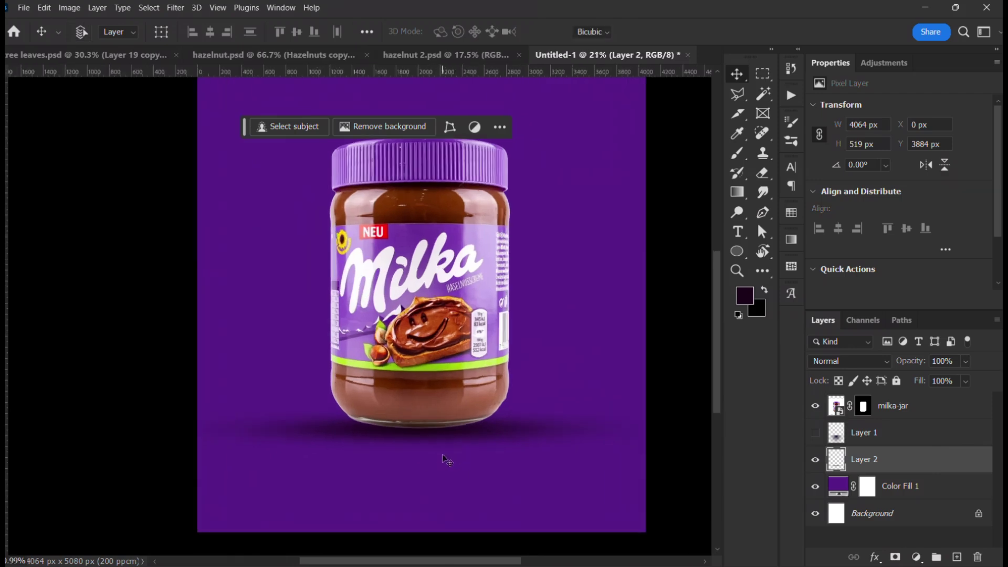
{"action": "key", "text": "ctrl+t"}
{"action": "left_click_drag", "start_coordinate": [422, 401], "coordinate": [421, 381]}
{"action": "left_click_drag", "start_coordinate": [422, 418], "coordinate": [422, 427]}
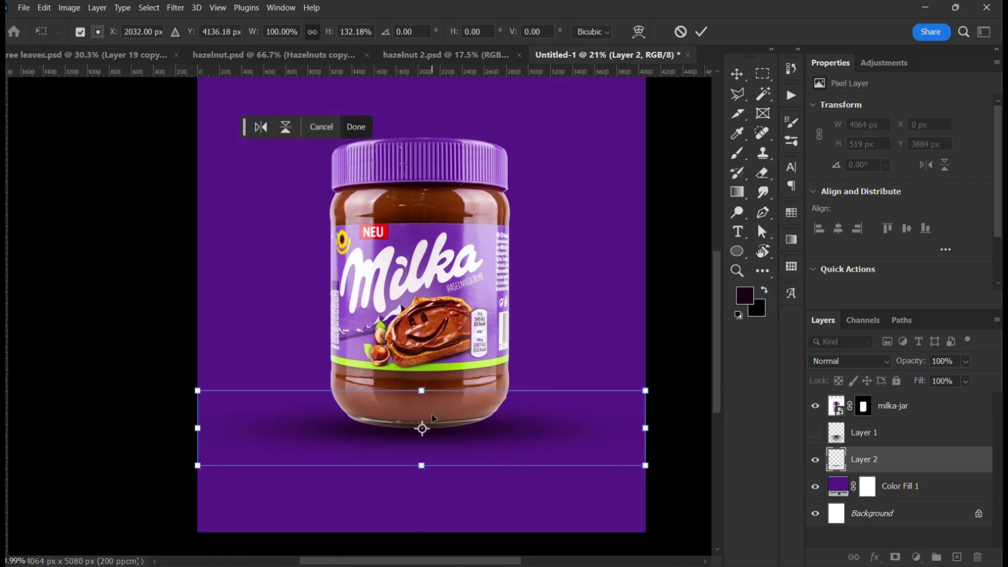
{"action": "key", "text": "Return"}
Step: Deepen the contact shadow under the jar's base on Layer 2, reducing the flat brush progressively to about 1100 px
{"action": "scroll", "coordinate": [432, 414], "scroll_direction": "down", "scroll_amount": 1}
{"action": "scroll", "coordinate": [430, 414], "scroll_direction": "up", "scroll_amount": 1}
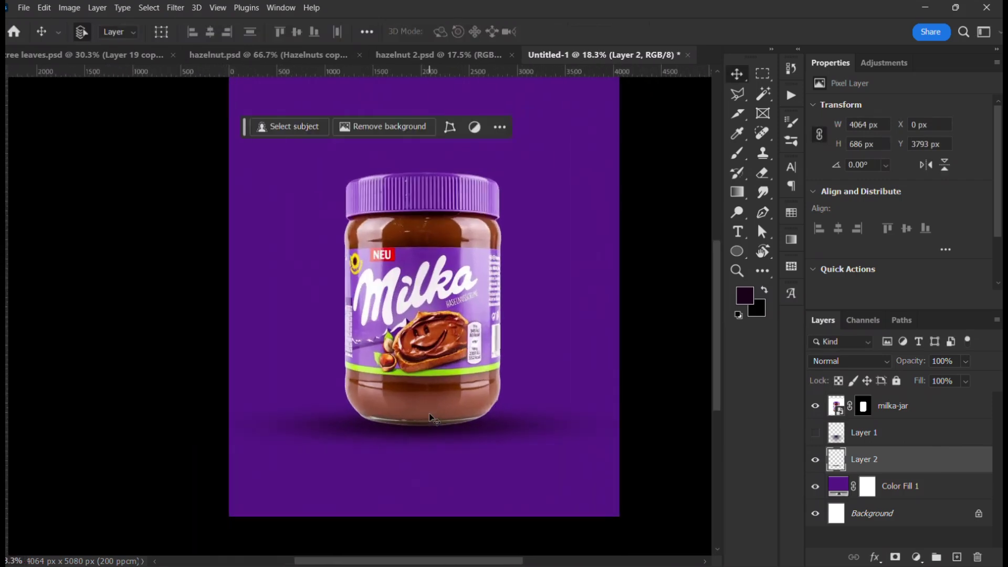
{"action": "left_click_drag", "start_coordinate": [428, 415], "coordinate": [452, 437]}
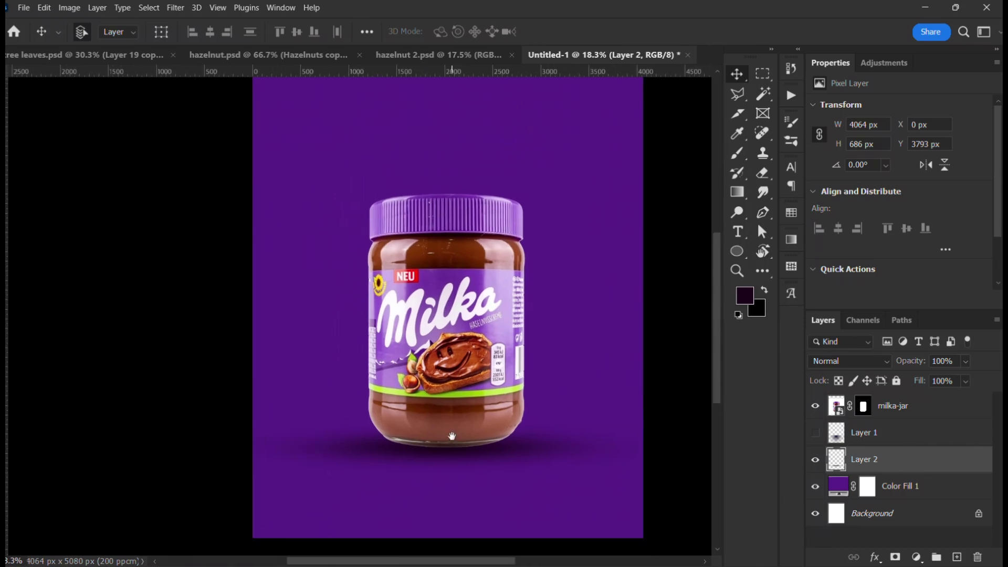
{"action": "scroll", "coordinate": [451, 435], "scroll_direction": "up", "scroll_amount": 1}
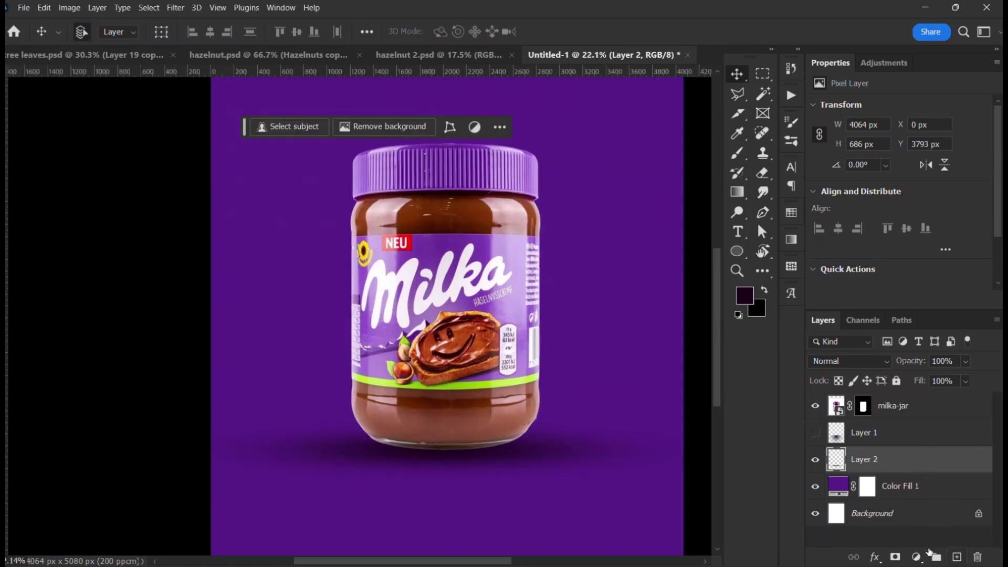
{"action": "key", "text": "b"}
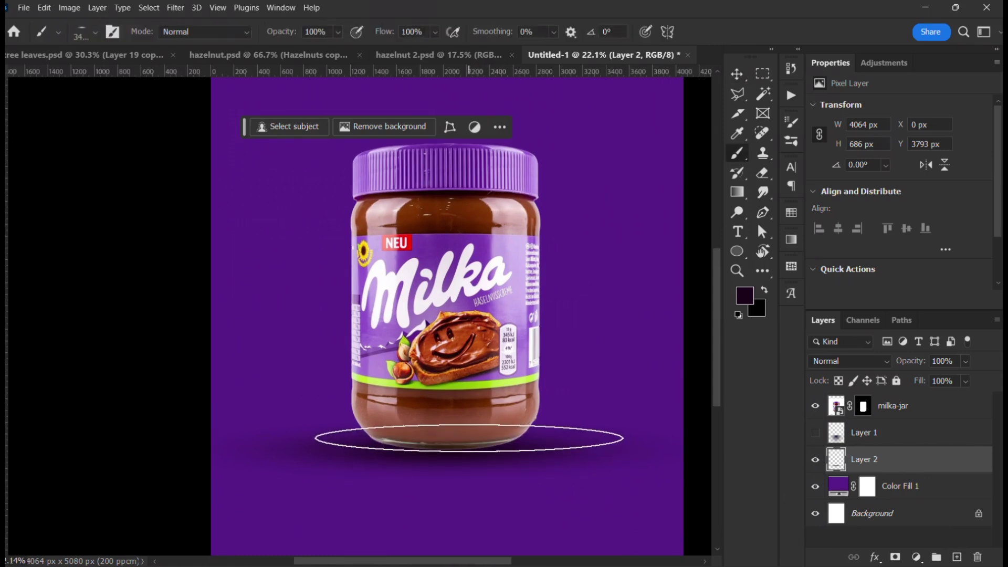
{"action": "key", "text": "bracketleft"}
{"action": "key", "text": "bracketleft"}
{"action": "key", "text": "bracketleft"}
{"action": "key", "text": "bracketleft"}
{"action": "key", "text": "bracketleft"}
{"action": "key", "text": "bracketleft"}
{"action": "key", "text": "bracketleft"}
{"action": "key", "text": "bracketleft"}
{"action": "key", "text": "bracketleft"}
{"action": "key", "text": "bracketleft"}
{"action": "key", "text": "bracketleft"}
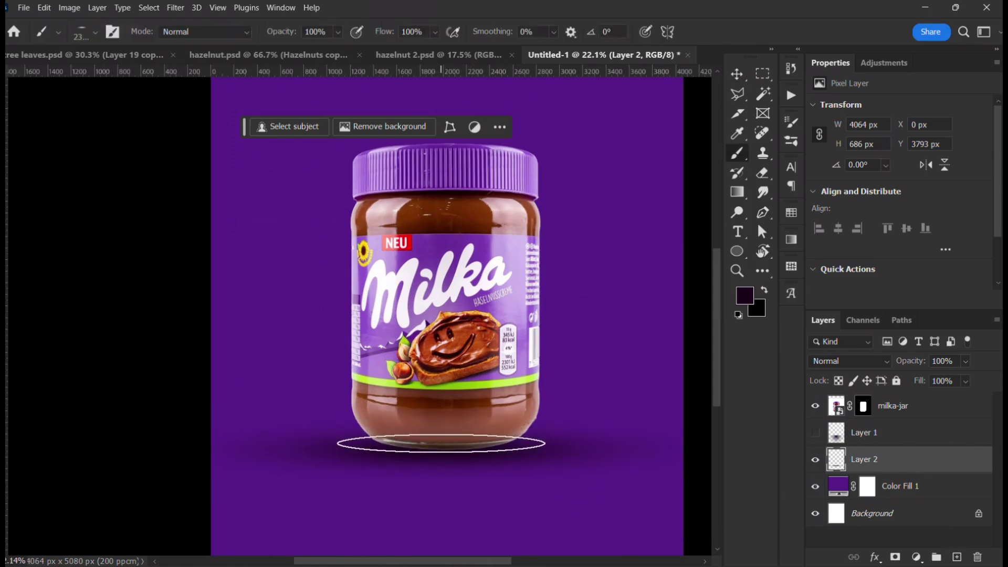
{"action": "key", "text": "bracketleft"}
{"action": "key", "text": "bracketleft"}
{"action": "key", "text": "bracketleft"}
{"action": "key", "text": "bracketleft"}
{"action": "key", "text": "bracketleft"}
{"action": "key", "text": "bracketleft"}
{"action": "key", "text": "bracketleft"}
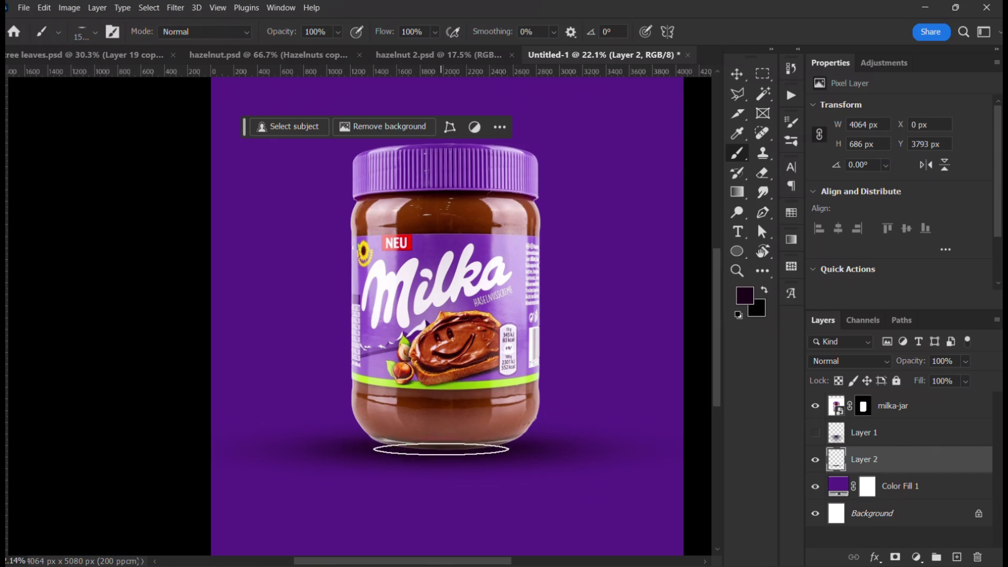
{"action": "key", "text": "bracketleft"}
{"action": "key", "text": "bracketleft"}
{"action": "key", "text": "bracketleft"}
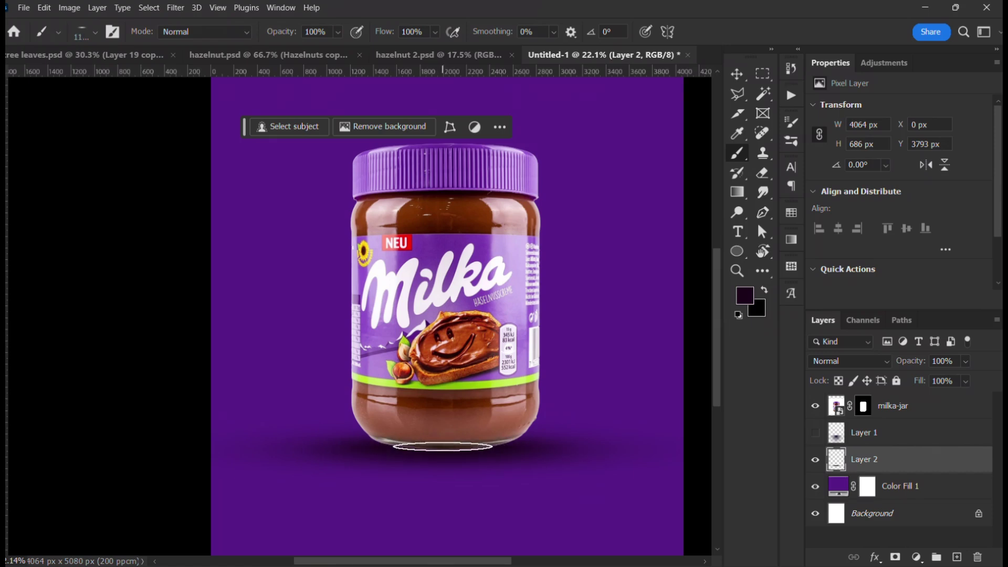
Step: Transform the Layer 2 shadow to about 182% width and 175% height, rotated -7.37° and skewed -70.9° horizontally, so it falls toward the lower left
{"action": "key", "text": "v"}
{"action": "scroll", "coordinate": [443, 446], "scroll_direction": "down", "scroll_amount": 1}
{"action": "key", "text": "ctrl+t"}
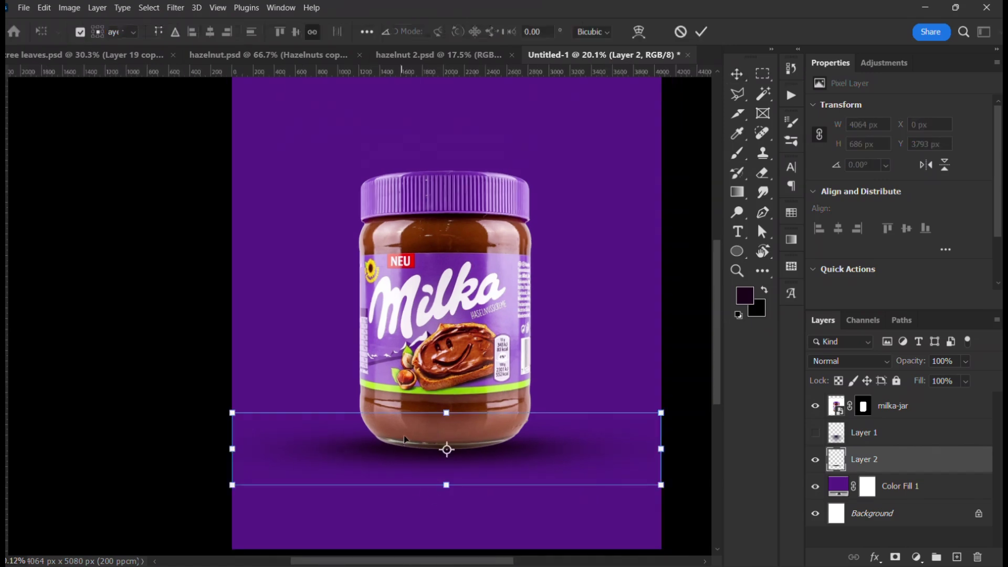
{"action": "scroll", "coordinate": [370, 415], "scroll_direction": "down", "scroll_amount": 5}
{"action": "left_click_drag", "start_coordinate": [283, 387], "coordinate": [63, 451]}
{"action": "left_click_drag", "start_coordinate": [450, 382], "coordinate": [431, 378]}
{"action": "key", "text": "Return"}
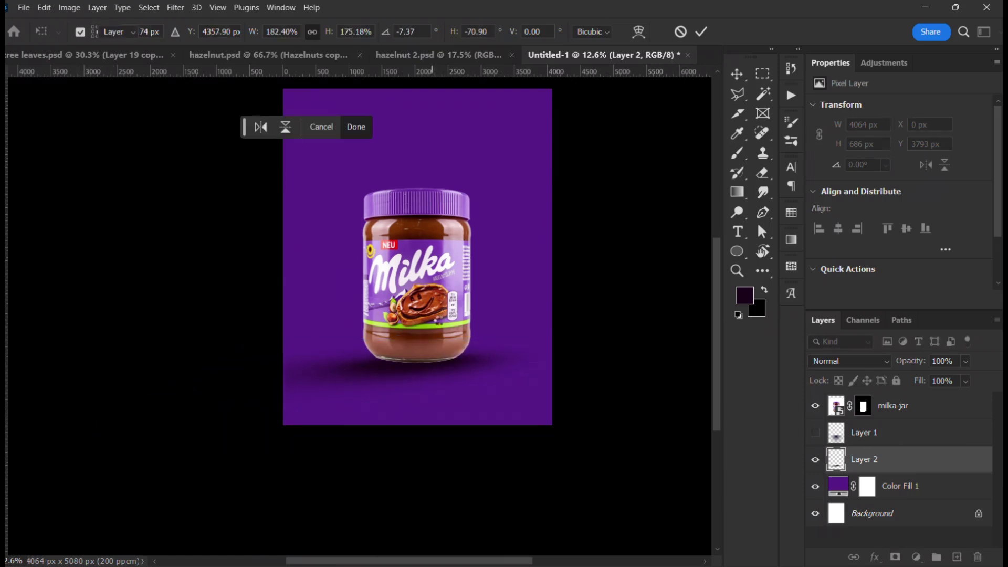
Step: Add an empty layer directly above Color Fill 1, below the shadow layer, and make it active
{"action": "scroll", "coordinate": [435, 312], "scroll_direction": "down", "scroll_amount": 2}
{"action": "scroll", "coordinate": [435, 312], "scroll_direction": "up", "scroll_amount": 3}
{"action": "left_click_drag", "start_coordinate": [435, 310], "coordinate": [445, 365]}
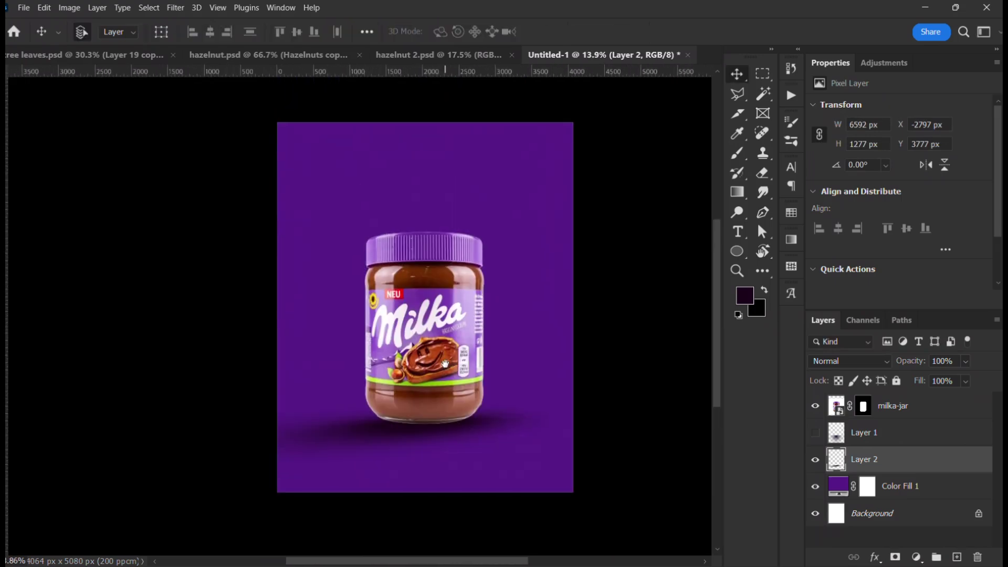
{"action": "left_click", "coordinate": [970, 494]}
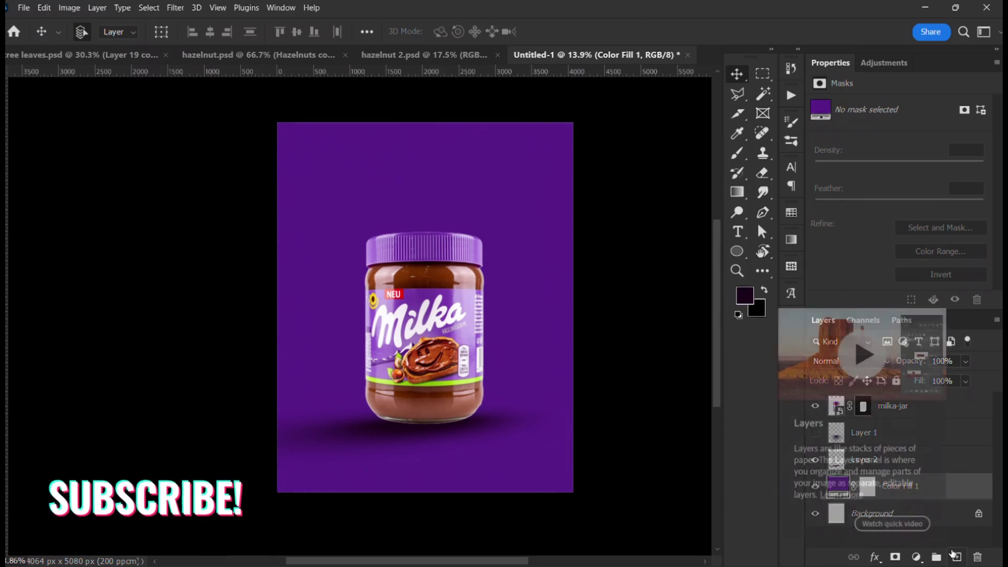
{"action": "left_click", "coordinate": [954, 555]}
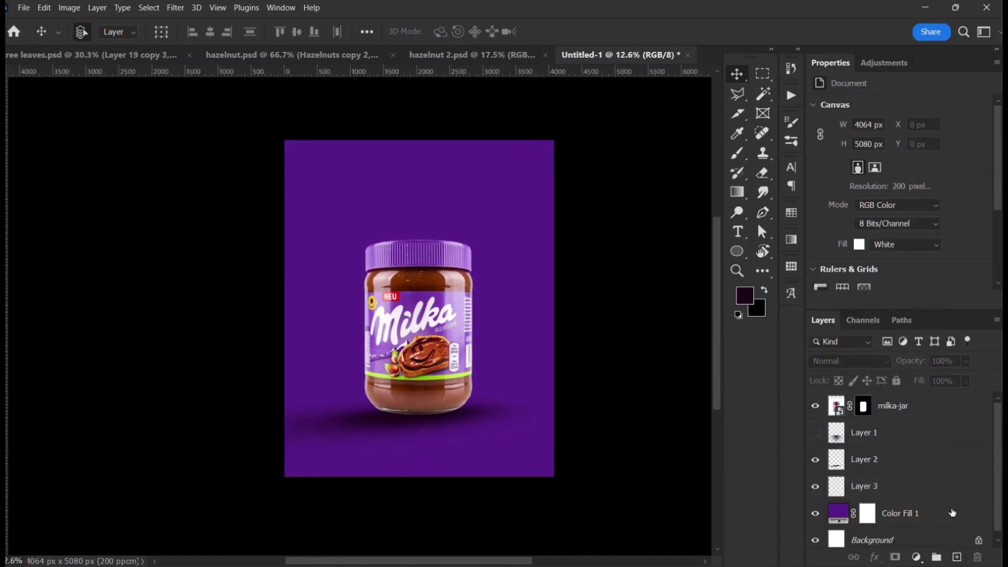
{"action": "left_click", "coordinate": [952, 513]}
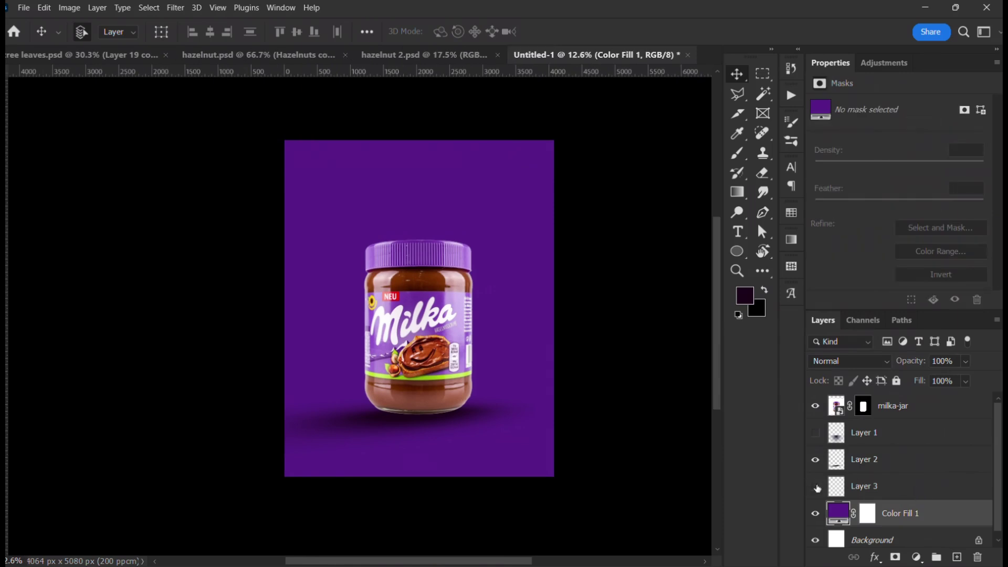
{"action": "left_click", "coordinate": [914, 491]}
Step: Restore the flattened brush tip to a full round shape
{"action": "key", "text": "b"}
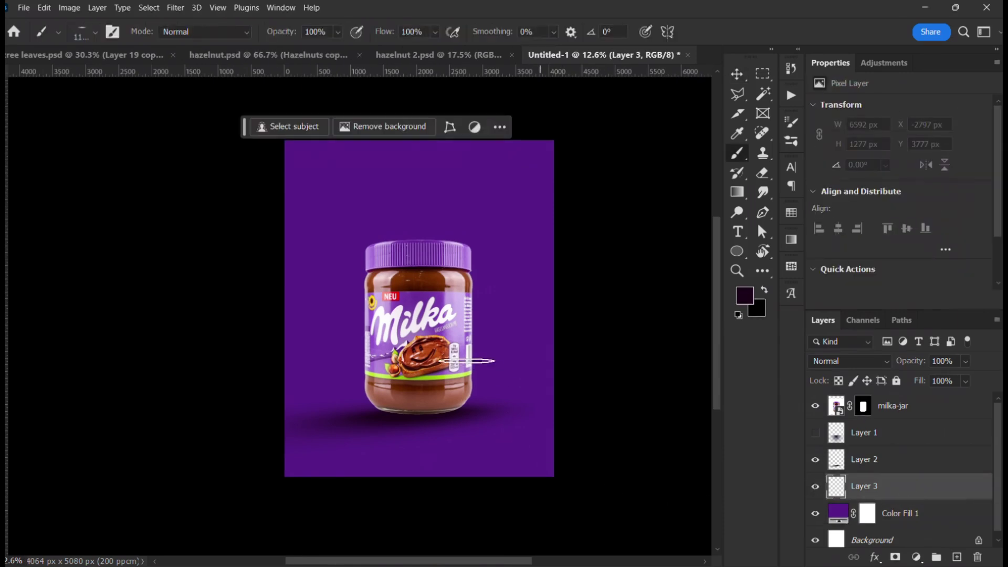
{"action": "right_click", "coordinate": [444, 326]}
{"action": "left_click_drag", "start_coordinate": [481, 364], "coordinate": [482, 404]}
{"action": "left_click", "coordinate": [507, 444]}
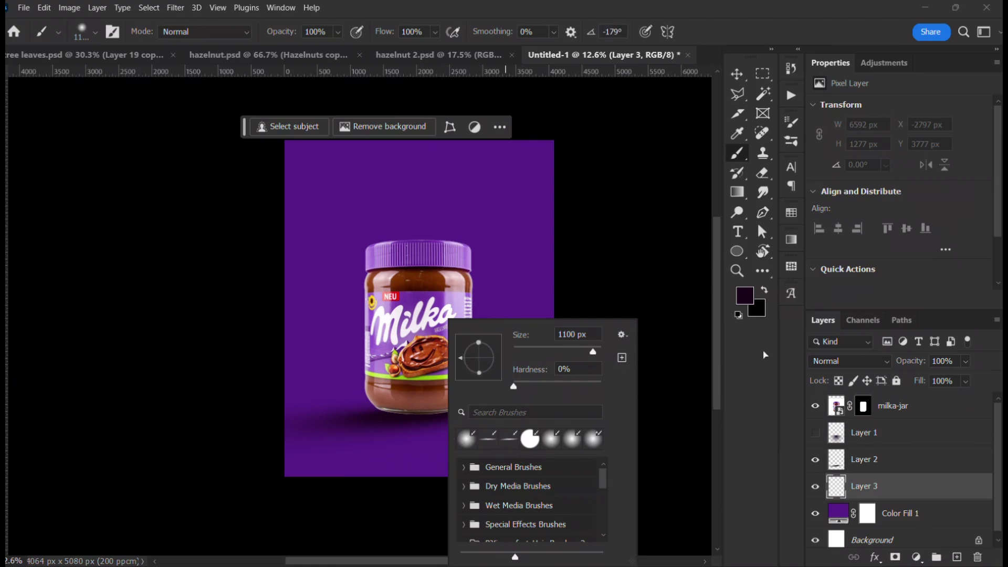
Step: Change the foreground colour to white for painting the glow
{"action": "left_click", "coordinate": [744, 302]}
{"action": "left_click", "coordinate": [744, 301]}
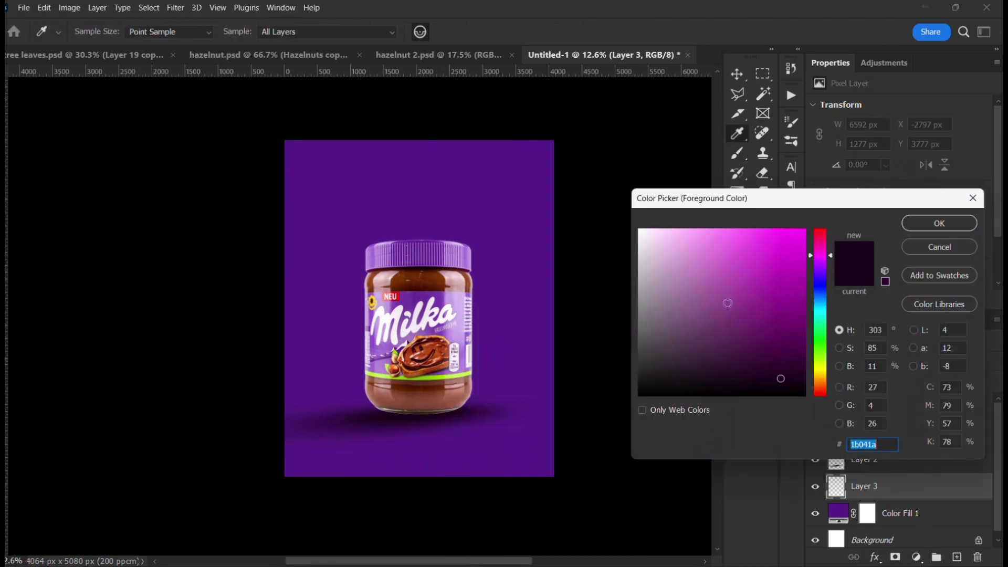
{"action": "left_click", "coordinate": [938, 223]}
{"action": "key", "text": "d"}
{"action": "key", "text": "x"}
Step: Enlarge the soft brush to about 3900 px and dab a white glow behind the upper part of the jar on Layer 3
{"action": "key", "text": "bracketright"}
{"action": "key", "text": "bracketright"}
{"action": "key", "text": "bracketright"}
{"action": "key", "text": "bracketright"}
{"action": "key", "text": "bracketright"}
{"action": "key", "text": "bracketright"}
{"action": "key", "text": "bracketright"}
{"action": "key", "text": "bracketright"}
{"action": "key", "text": "bracketright"}
{"action": "key", "text": "bracketright"}
{"action": "key", "text": "bracketright"}
{"action": "key", "text": "bracketright"}
{"action": "key", "text": "bracketright"}
{"action": "key", "text": "bracketright"}
{"action": "key", "text": "bracketright"}
{"action": "key", "text": "bracketright"}
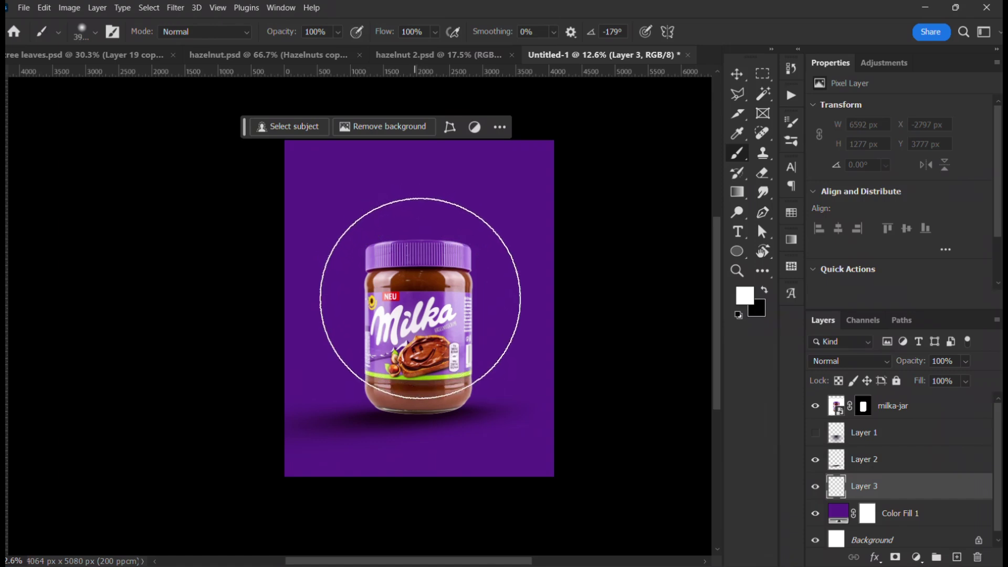
{"action": "left_click", "coordinate": [419, 297]}
{"action": "key", "text": "v"}
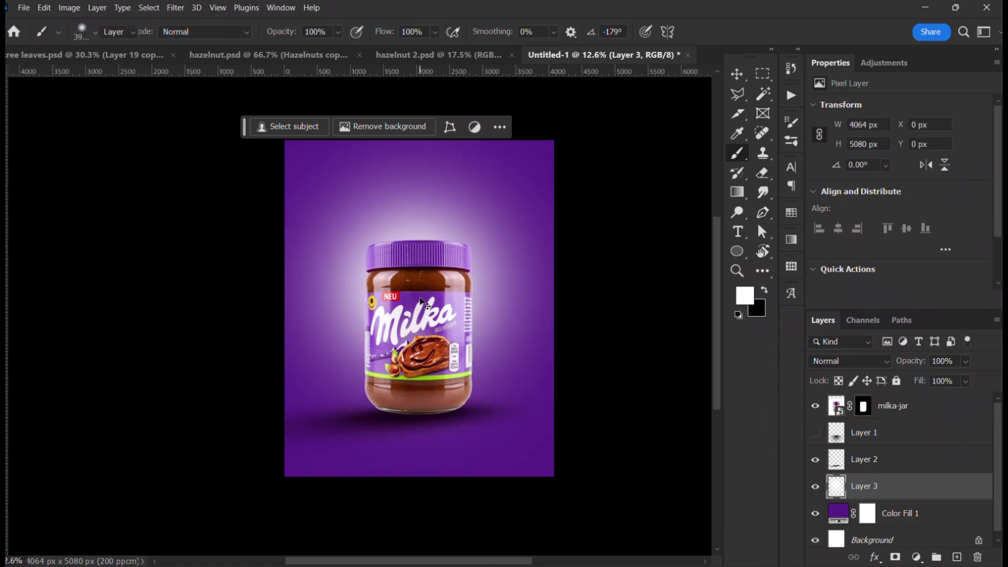
Step: Set the blend mode of the glow on Layer 3 to Overlay
{"action": "left_click", "coordinate": [828, 366]}
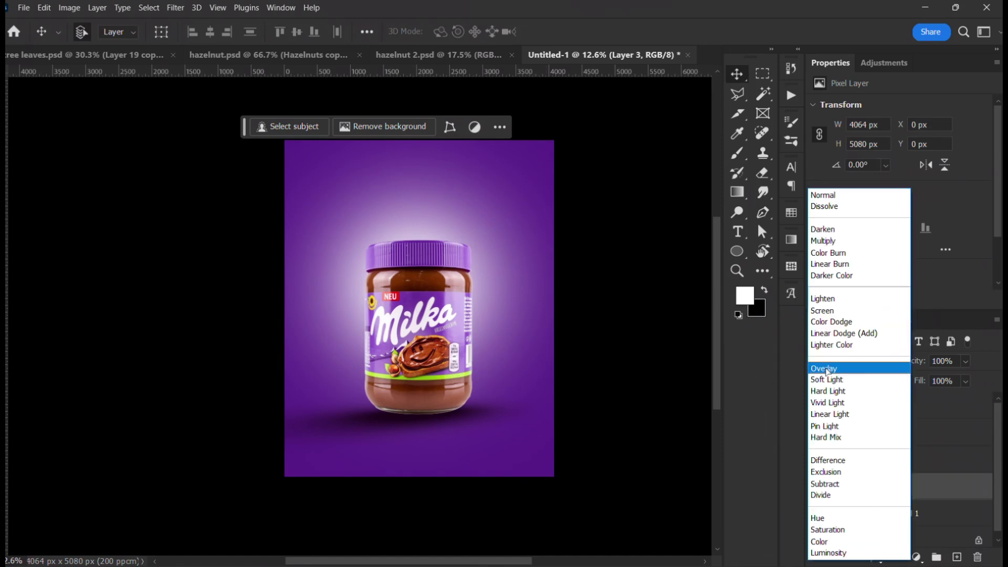
{"action": "left_click", "coordinate": [828, 368]}
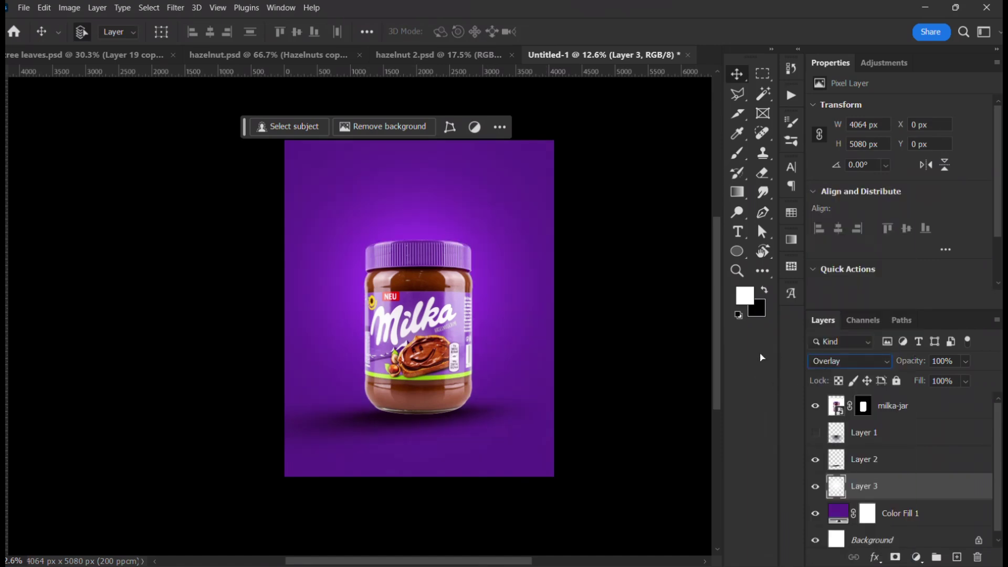
{"action": "left_click", "coordinate": [653, 371]}
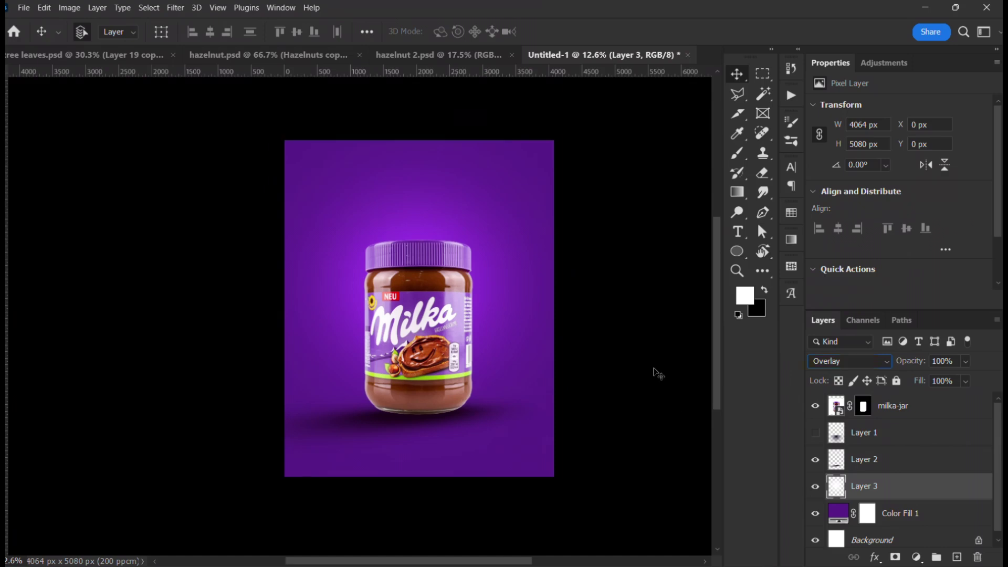
Step: Compare the canvas with and without the Layer 3 glow, and duplicate Layer 3 to intensify the glow
{"action": "left_click", "coordinate": [815, 492]}
{"action": "left_click", "coordinate": [815, 492]}
{"action": "left_click", "coordinate": [931, 484]}
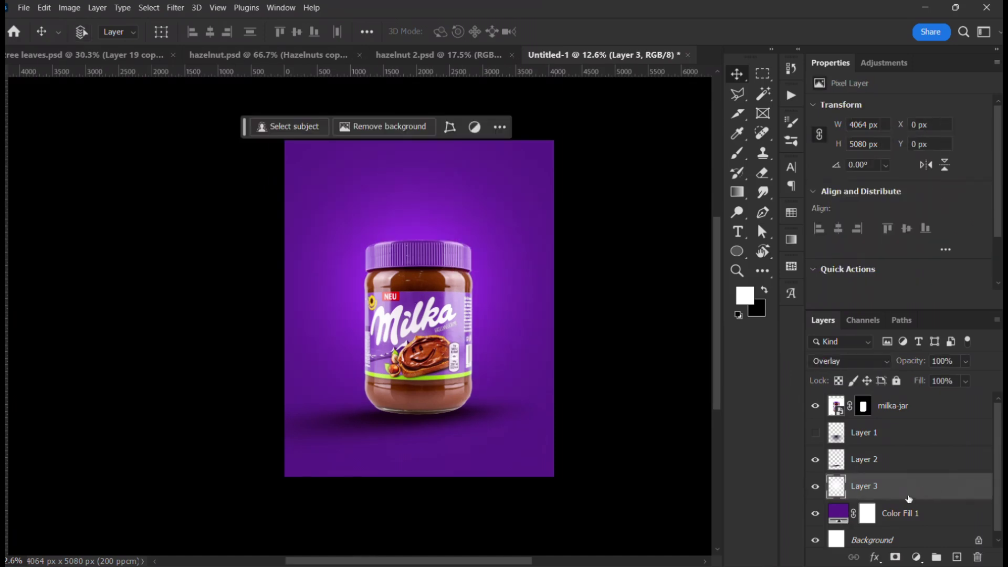
{"action": "key", "text": "ctrl+j"}
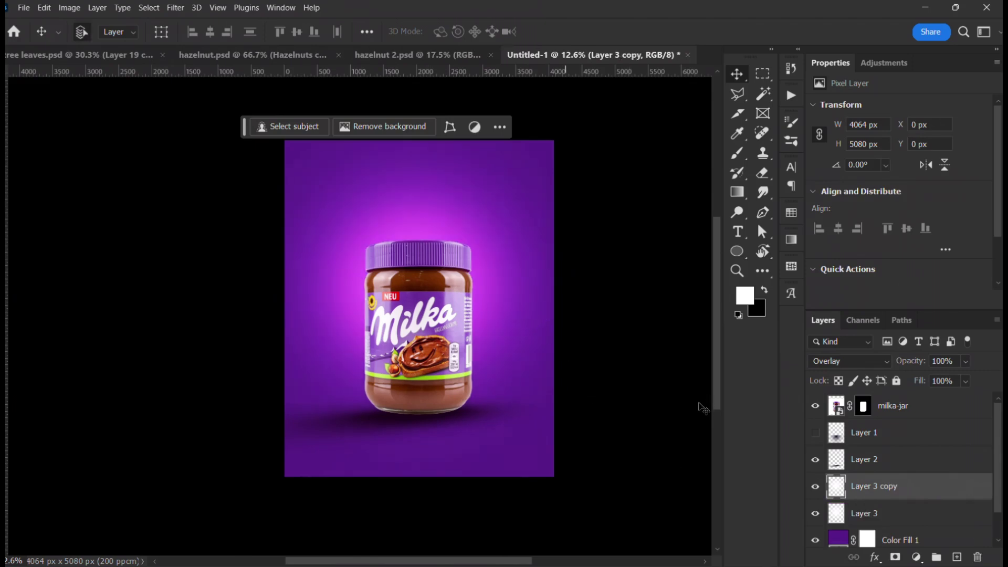
Step: Scale Layer 3 and its copy together to about 113.65% and shift the enlarged glow slightly down behind the jar
{"action": "left_click", "coordinate": [914, 511], "text": "shift"}
{"action": "key", "text": "ctrl+t"}
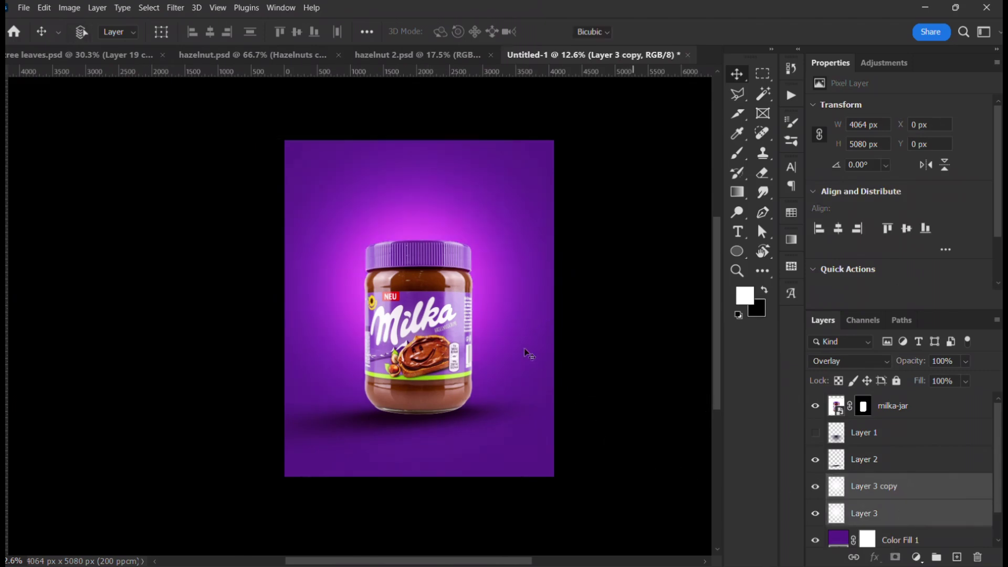
{"action": "left_click_drag", "start_coordinate": [556, 315], "coordinate": [573, 315]}
{"action": "left_click_drag", "start_coordinate": [481, 244], "coordinate": [484, 316]}
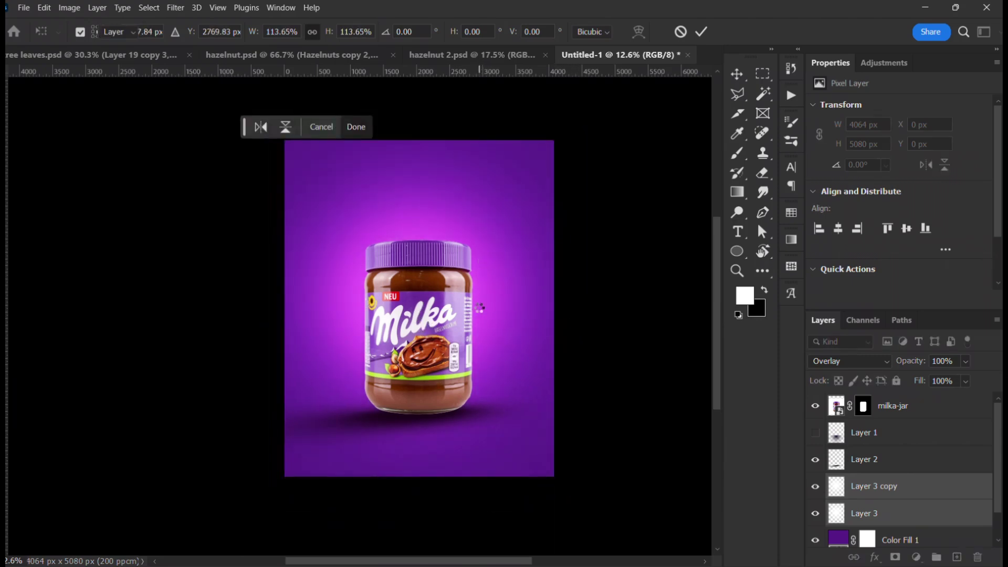
{"action": "key", "text": "Return"}
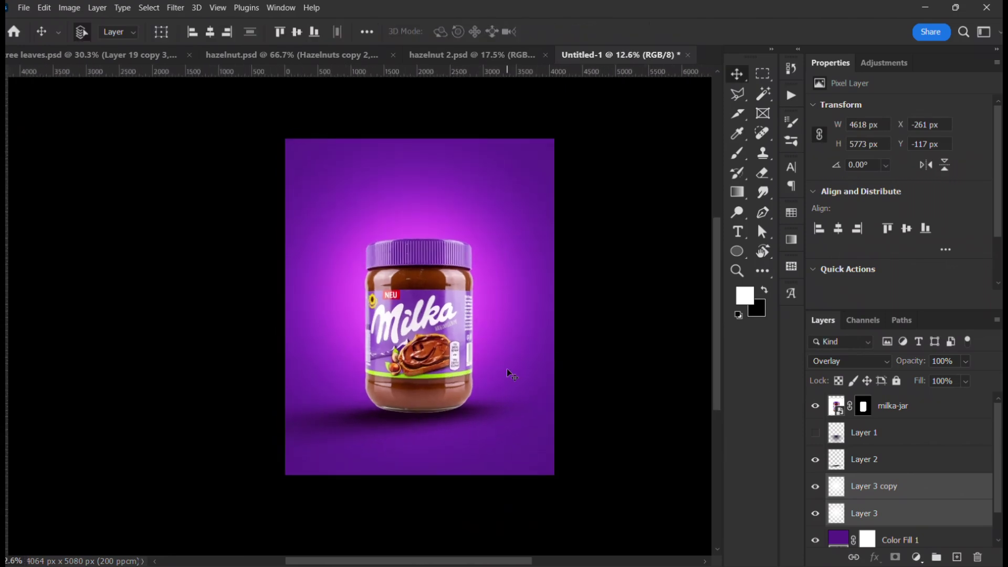
Step: Examine the enlarged glow around the jar at several magnifications and clear the layer selection
{"action": "scroll", "coordinate": [507, 371], "scroll_direction": "up", "scroll_amount": 1}
{"action": "scroll", "coordinate": [716, 441], "scroll_direction": "down", "scroll_amount": 5}
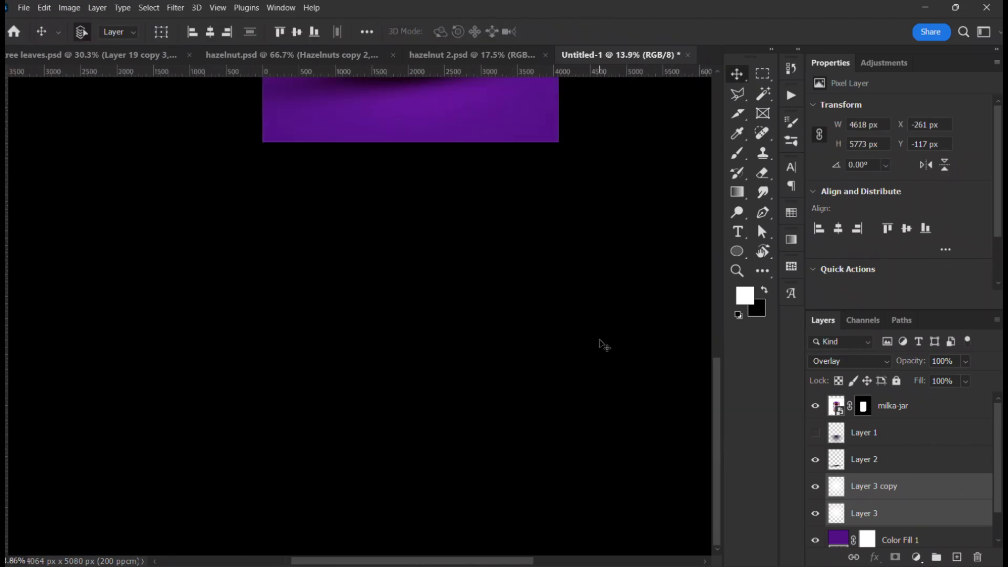
{"action": "key", "text": "ctrl+0"}
{"action": "scroll", "coordinate": [485, 354], "scroll_direction": "down", "scroll_amount": 2}
{"action": "left_click_drag", "start_coordinate": [433, 364], "coordinate": [480, 331]}
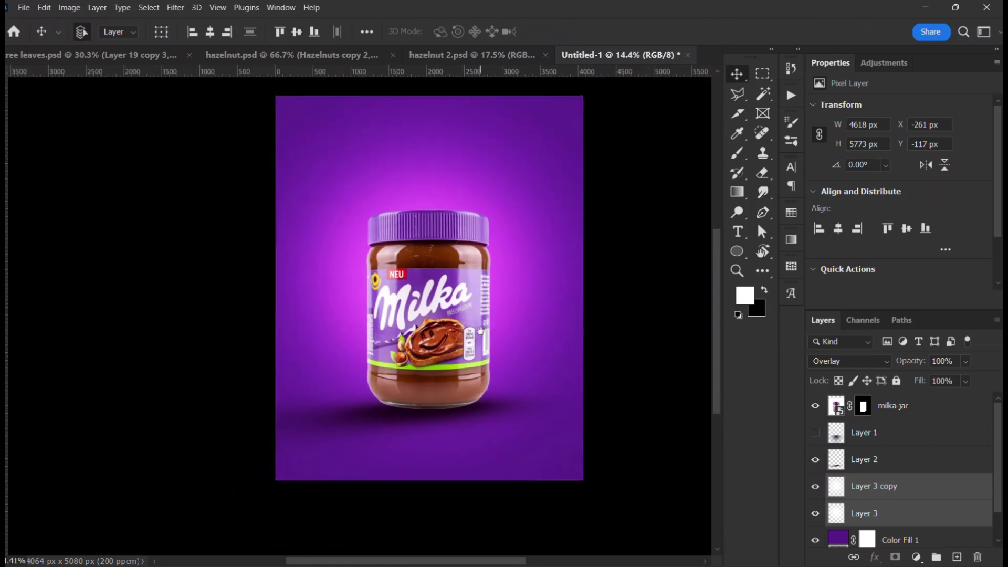
{"action": "key", "text": "ctrl+0"}
{"action": "scroll", "coordinate": [489, 382], "scroll_direction": "up", "scroll_amount": 1}
{"action": "left_click", "coordinate": [665, 389]}
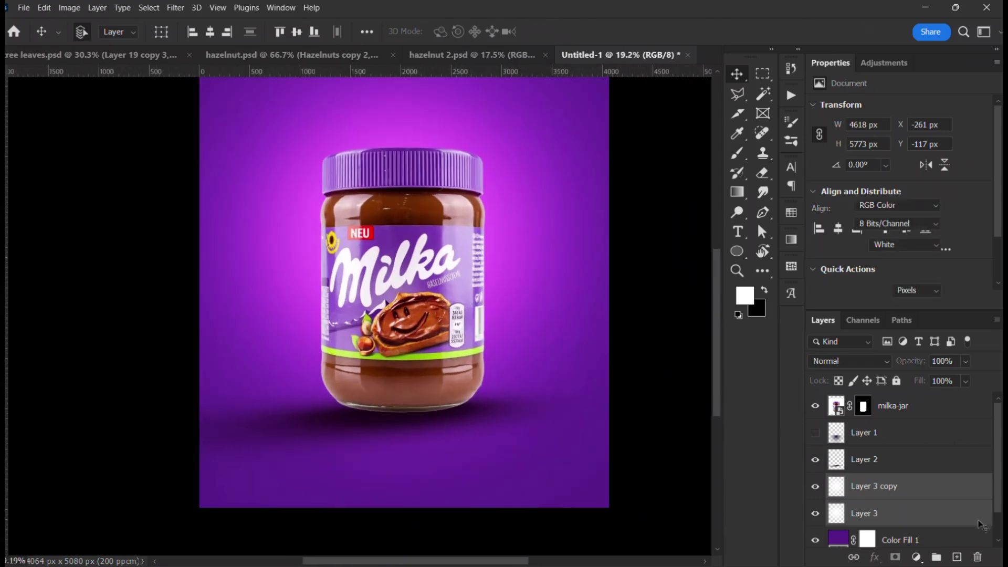
Step: Add a new empty layer directly above Color Fill 1, beneath the glow layers
{"action": "scroll", "coordinate": [945, 507], "scroll_direction": "down", "scroll_amount": 2}
{"action": "left_click", "coordinate": [942, 508]}
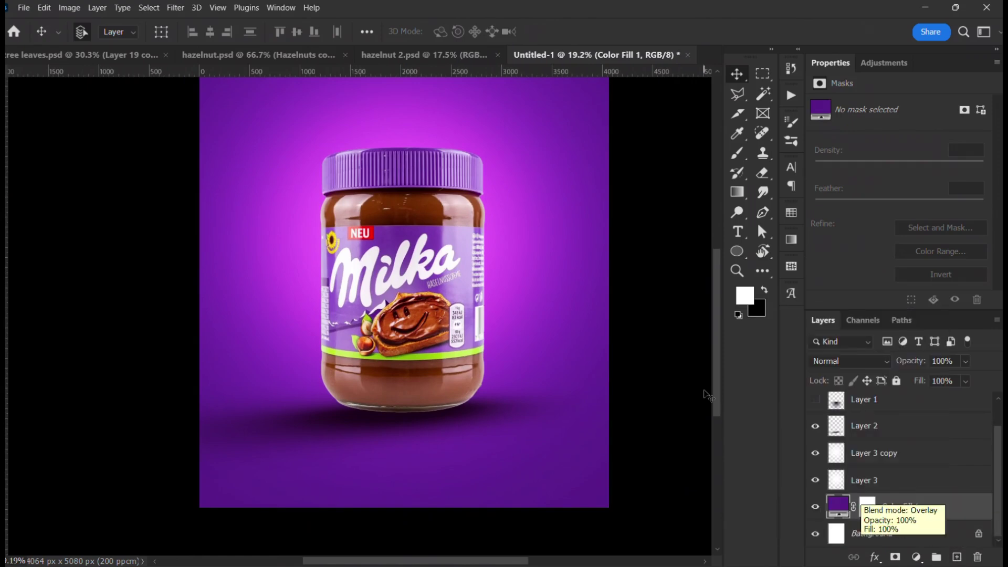
{"action": "scroll", "coordinate": [677, 412], "scroll_direction": "down", "scroll_amount": 3}
{"action": "scroll", "coordinate": [432, 408], "scroll_direction": "up", "scroll_amount": 1}
{"action": "left_click_drag", "start_coordinate": [432, 407], "coordinate": [490, 441]}
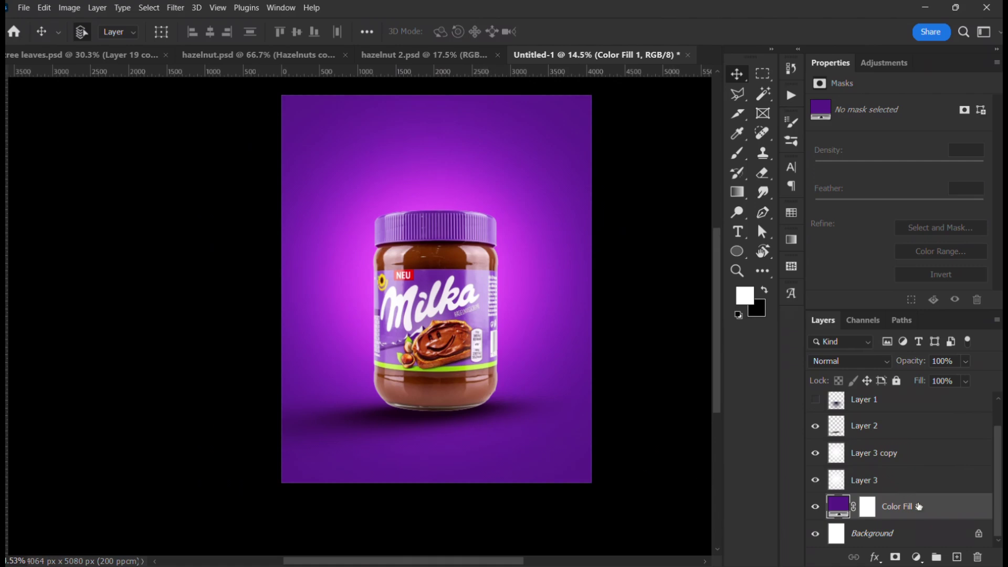
{"action": "left_click", "coordinate": [956, 557]}
Step: Select the lower part of the canvas across its full width, about 4064 × 2060 px, as the floor area
{"action": "scroll", "coordinate": [526, 309], "scroll_direction": "down", "scroll_amount": 3}
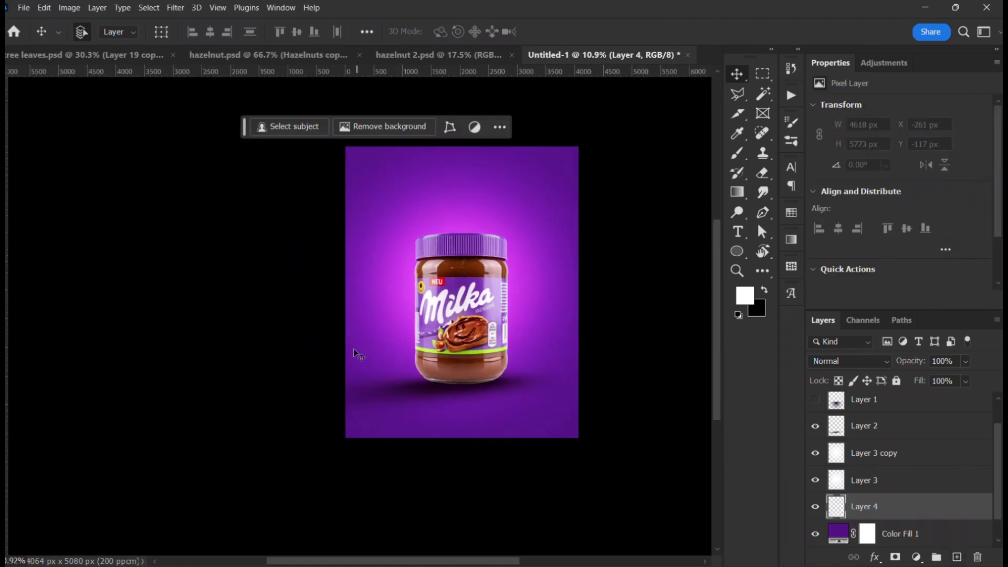
{"action": "scroll", "coordinate": [359, 337], "scroll_direction": "up", "scroll_amount": 1}
{"action": "key", "text": "m"}
{"action": "left_click_drag", "start_coordinate": [340, 321], "coordinate": [633, 476]}
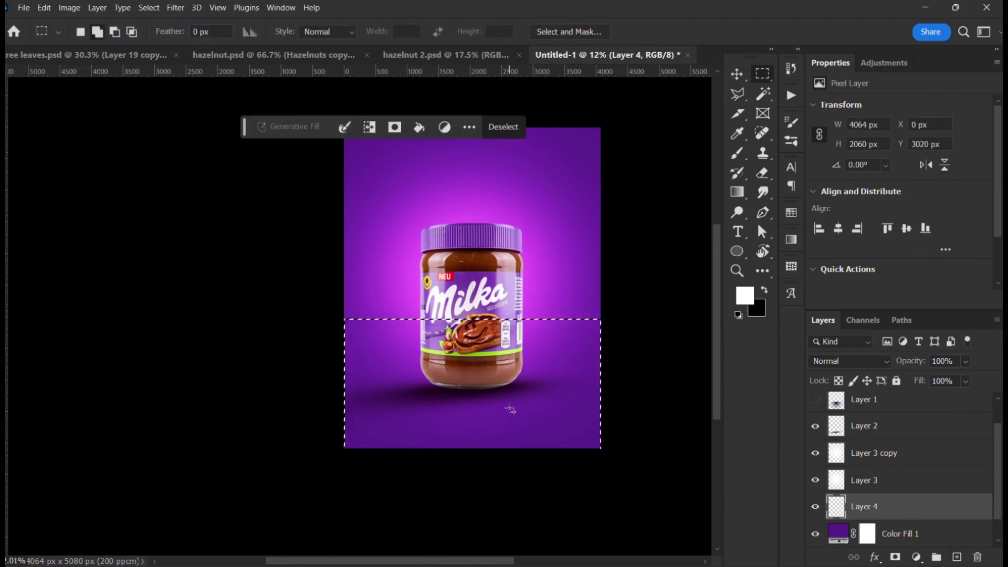
Step: Choose the foreground-to-transparent preset from the Basics gradients and make black the foreground colour
{"action": "key", "text": "g"}
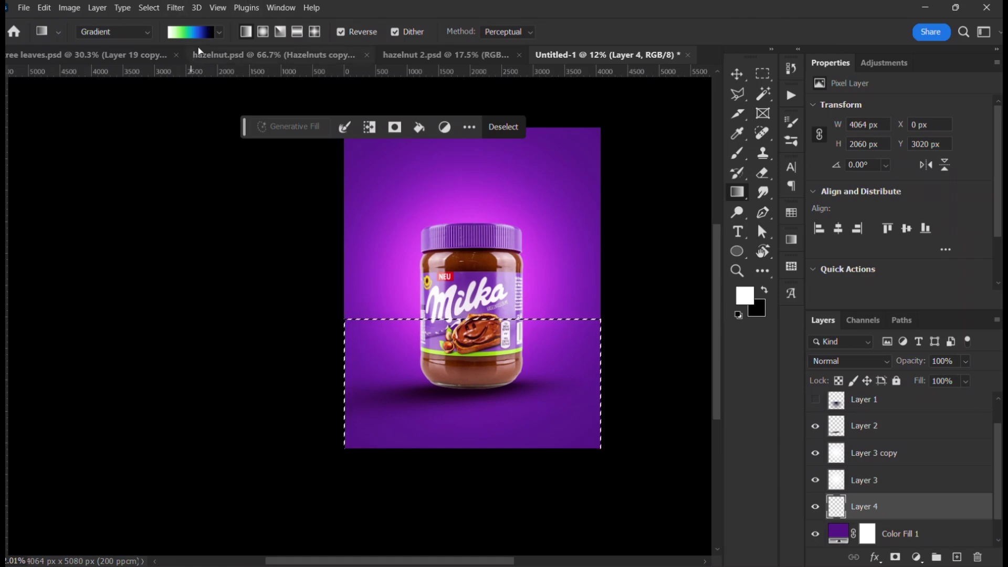
{"action": "left_click", "coordinate": [218, 32]}
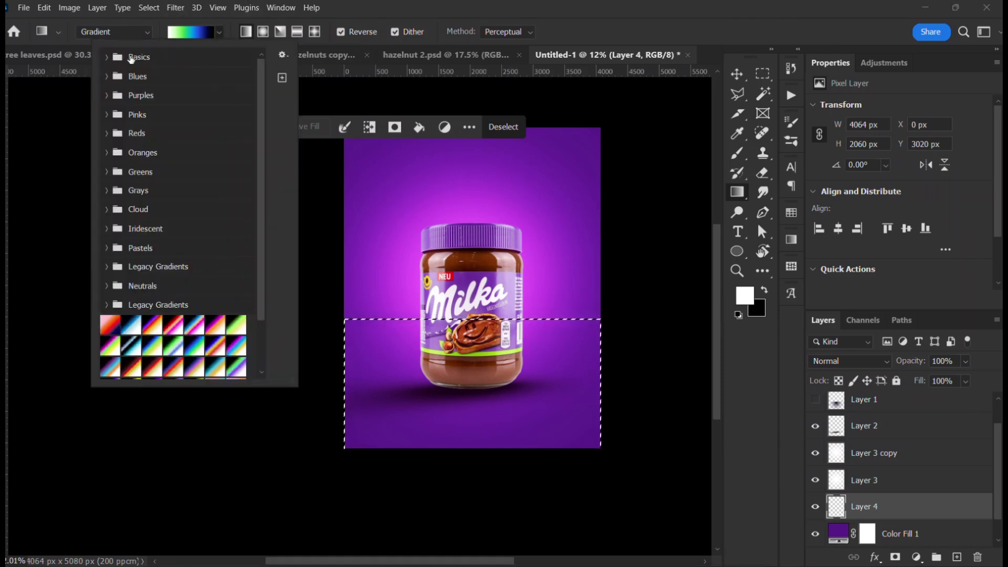
{"action": "left_click", "coordinate": [106, 56]}
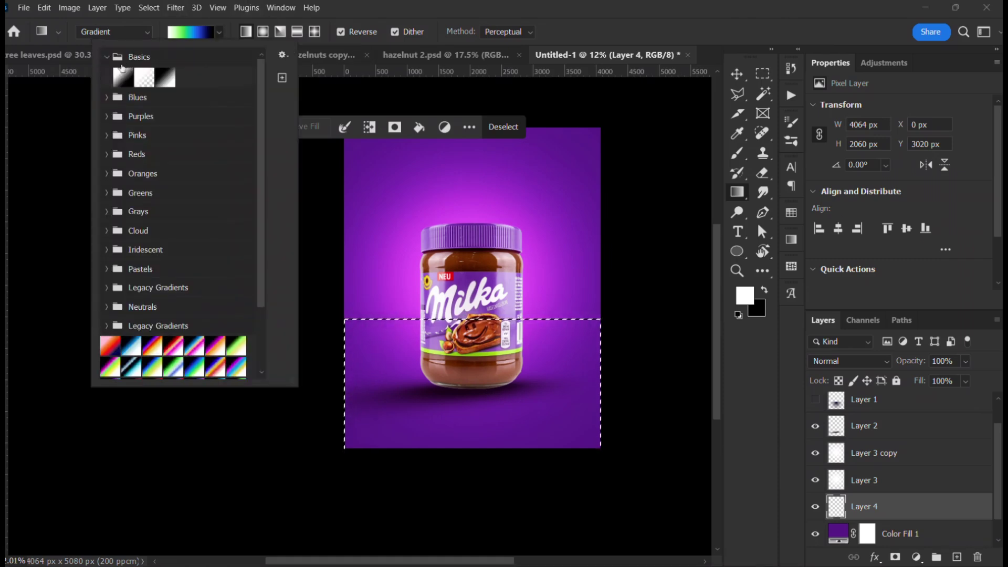
{"action": "left_click", "coordinate": [147, 83]}
{"action": "left_click", "coordinate": [226, 42]}
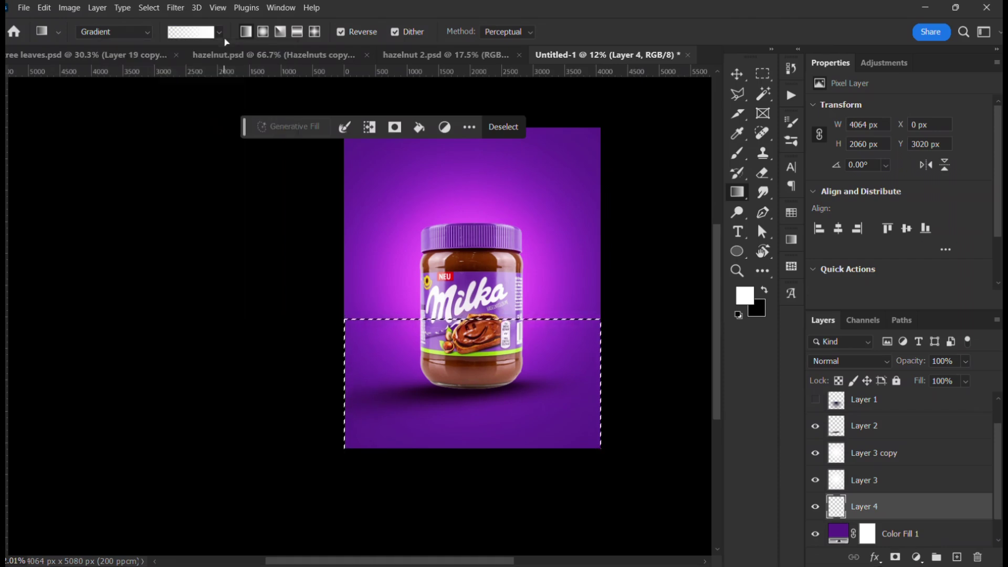
{"action": "key", "text": "x"}
Step: Fill the selected floor with a vertical black-to-transparent gradient, darkest at the horizon, at about 90° and 87% scale
{"action": "left_click_drag", "start_coordinate": [464, 489], "coordinate": [468, 283]}
{"action": "left_click_drag", "start_coordinate": [545, 389], "coordinate": [456, 212]}
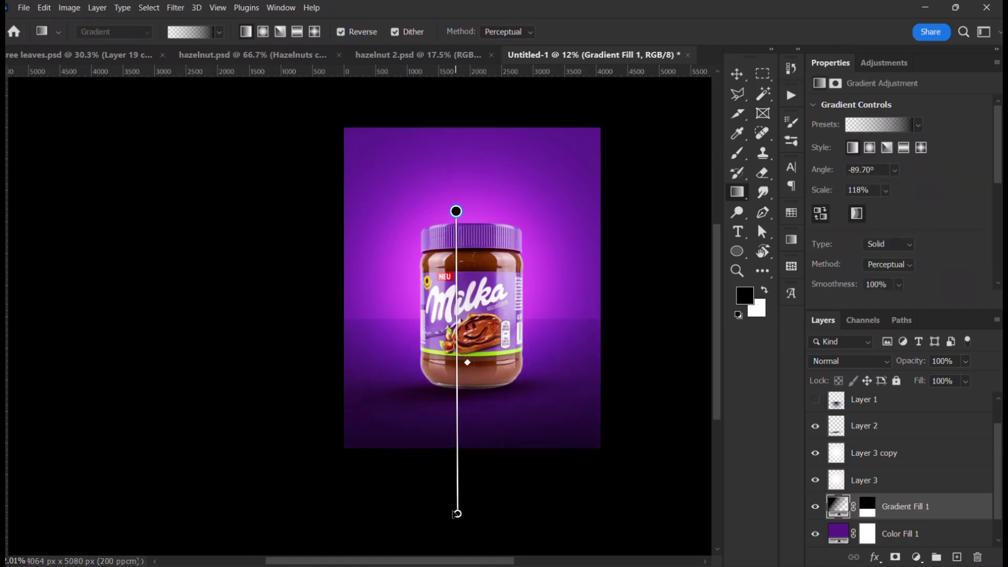
{"action": "left_click_drag", "start_coordinate": [457, 513], "coordinate": [459, 480]}
{"action": "left_click_drag", "start_coordinate": [457, 212], "coordinate": [441, 542]}
{"action": "left_click_drag", "start_coordinate": [458, 481], "coordinate": [467, 316]}
{"action": "scroll", "coordinate": [435, 487], "scroll_direction": "down", "scroll_amount": 3}
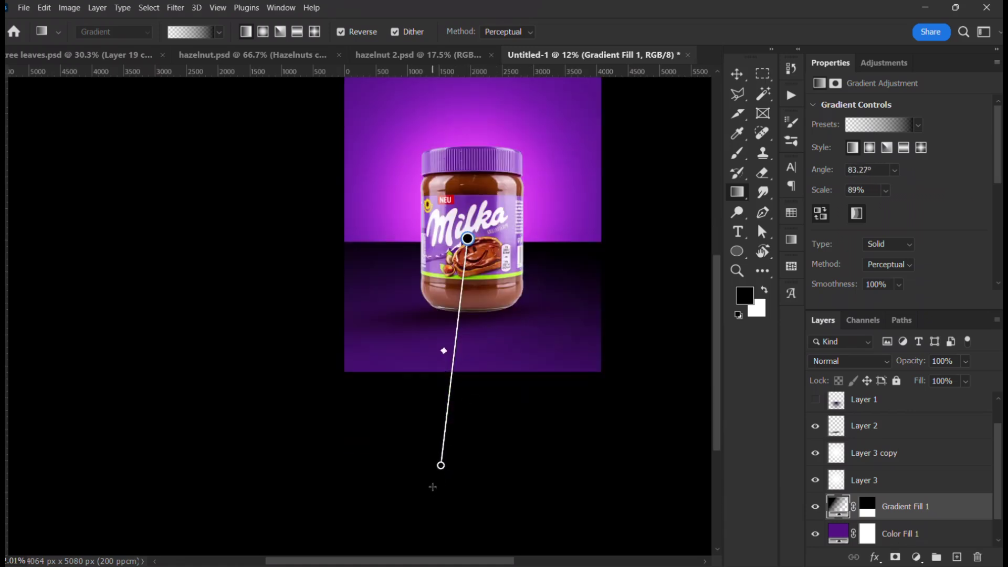
{"action": "left_click_drag", "start_coordinate": [441, 466], "coordinate": [469, 413]}
{"action": "left_click_drag", "start_coordinate": [467, 239], "coordinate": [468, 190]}
{"action": "left_click", "coordinate": [737, 75]}
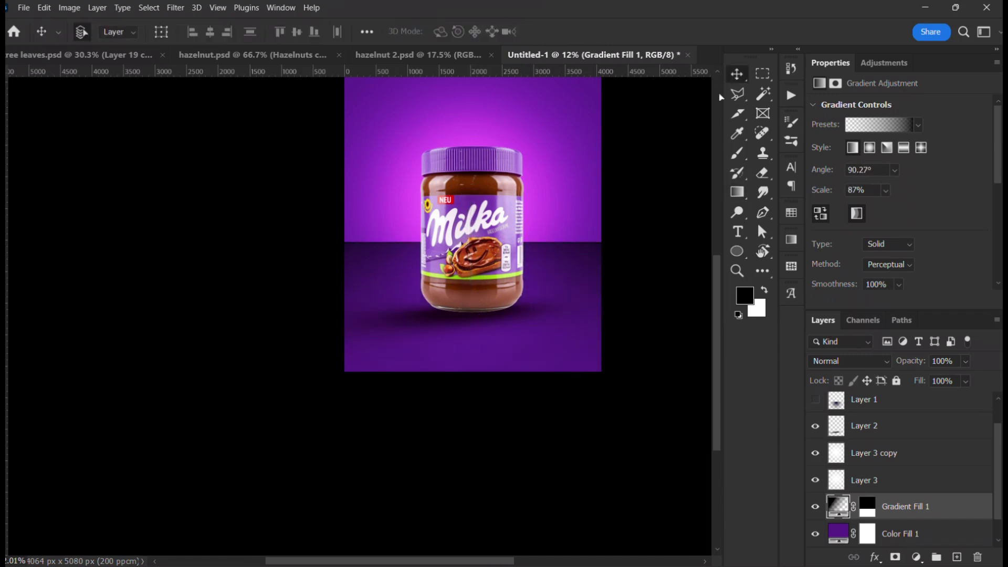
{"action": "left_click", "coordinate": [663, 451]}
Step: Move the Gradient Fill 1 floor down so its top edge sits at about 3286 px
{"action": "left_click", "coordinate": [976, 514]}
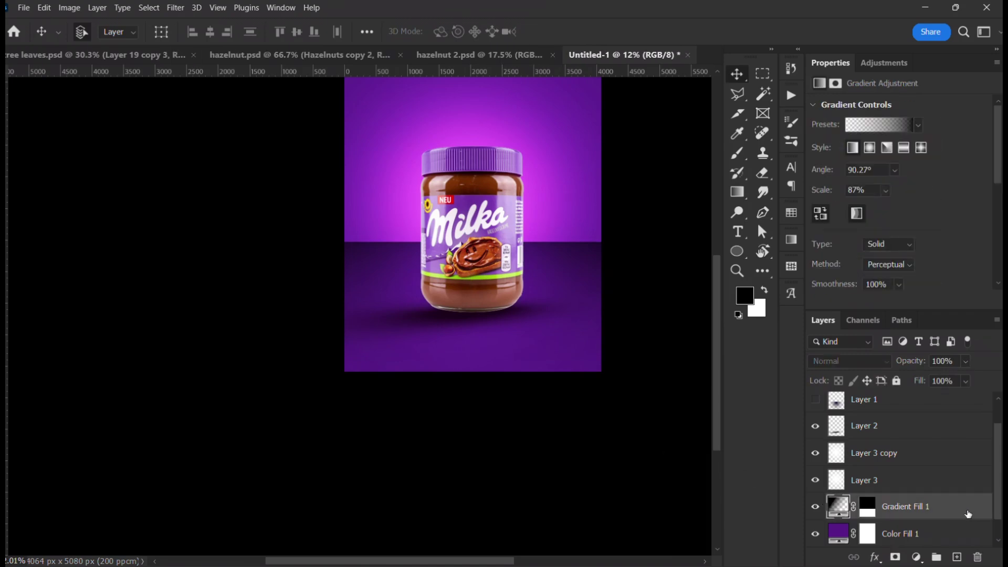
{"action": "key", "text": "ctrl+t"}
{"action": "left_click_drag", "start_coordinate": [560, 309], "coordinate": [560, 323]}
{"action": "key", "text": "Return"}
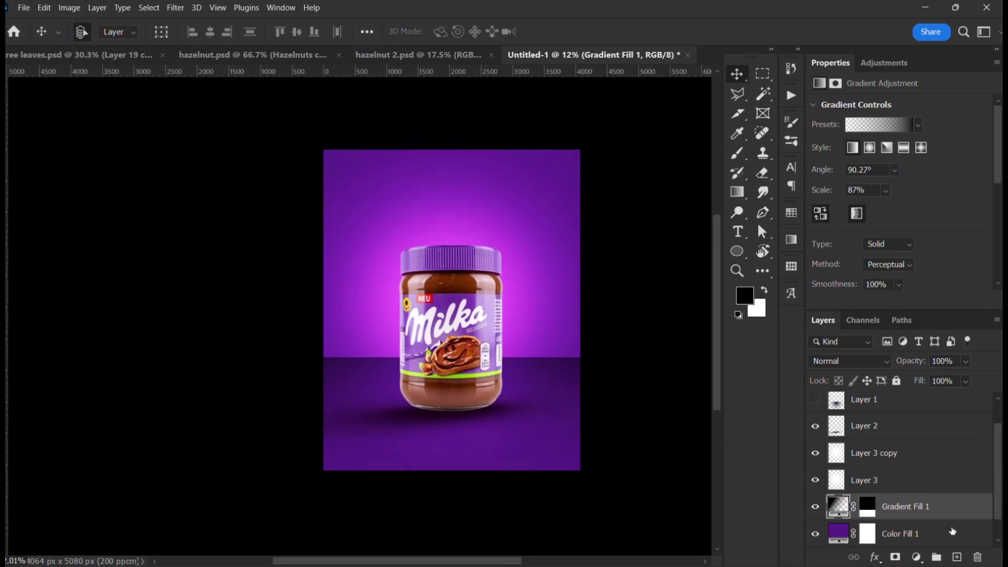
Step: Try converting Gradient Fill 1 to a smart object, and undo the conversion
{"action": "right_click", "coordinate": [962, 522]}
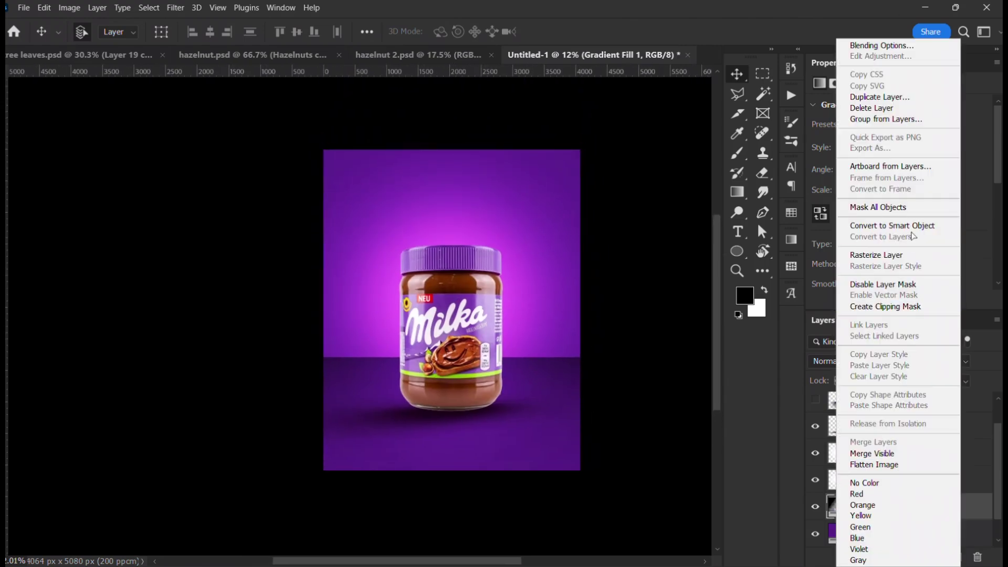
{"action": "left_click", "coordinate": [892, 226]}
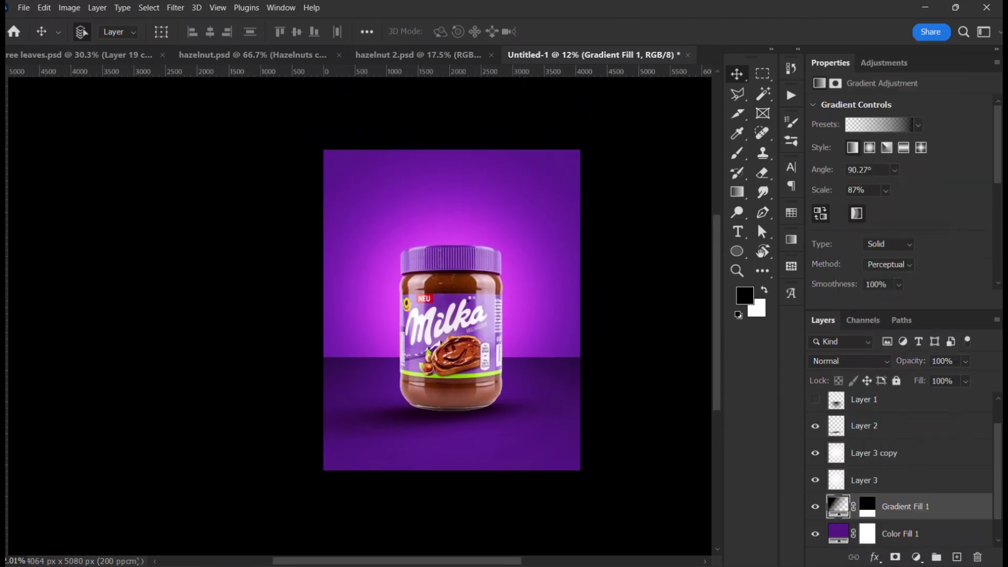
{"action": "scroll", "coordinate": [466, 325], "scroll_direction": "up", "scroll_amount": 2}
{"action": "scroll", "coordinate": [466, 324], "scroll_direction": "down", "scroll_amount": 1}
{"action": "left_click_drag", "start_coordinate": [486, 377], "coordinate": [467, 355]}
{"action": "key", "text": "ctrl+z"}
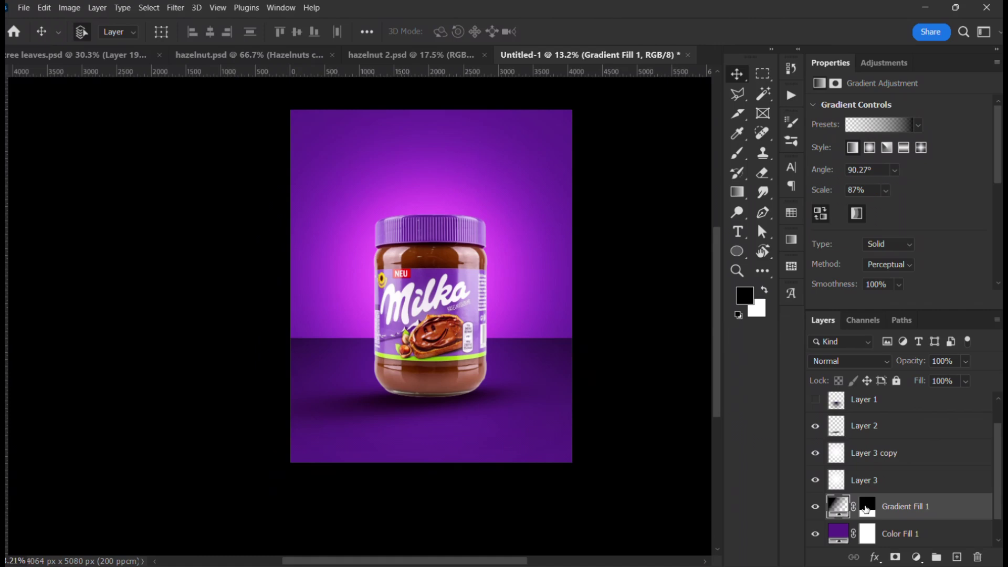
Step: Try disabling the layer mask of Gradient Fill 1, and undo it
{"action": "right_click", "coordinate": [867, 508]}
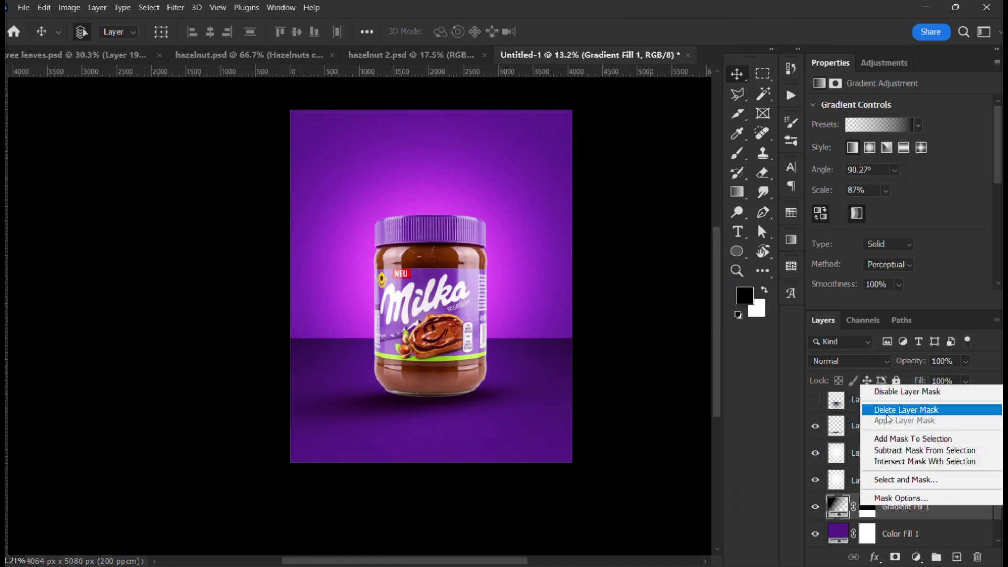
{"action": "left_click", "coordinate": [893, 391]}
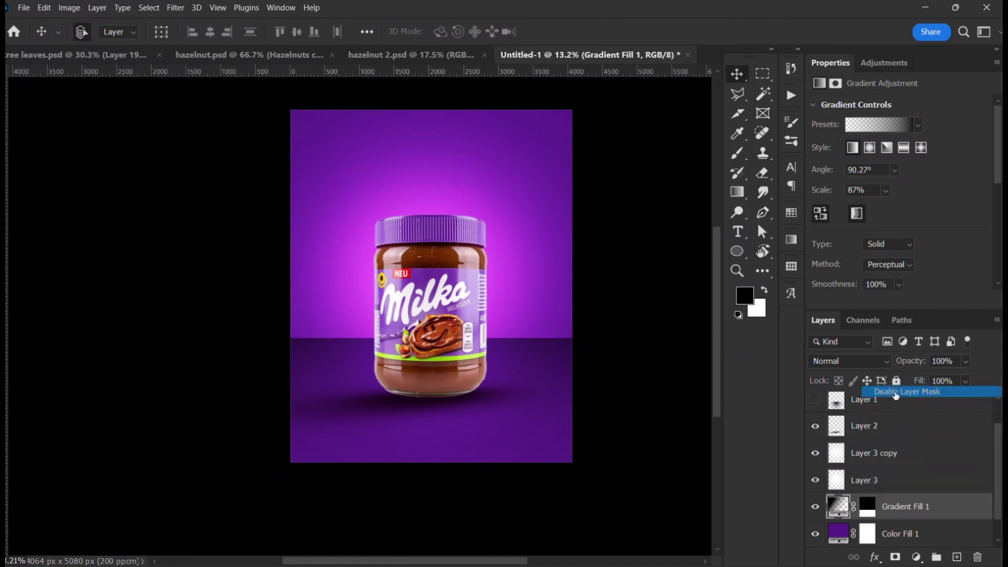
{"action": "key", "text": "ctrl+z"}
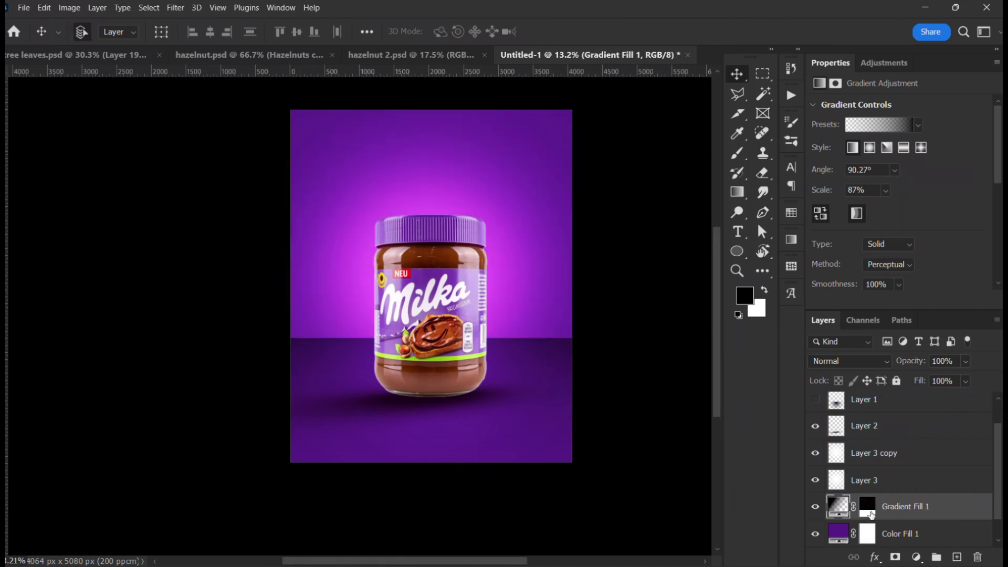
{"action": "right_click", "coordinate": [963, 509]}
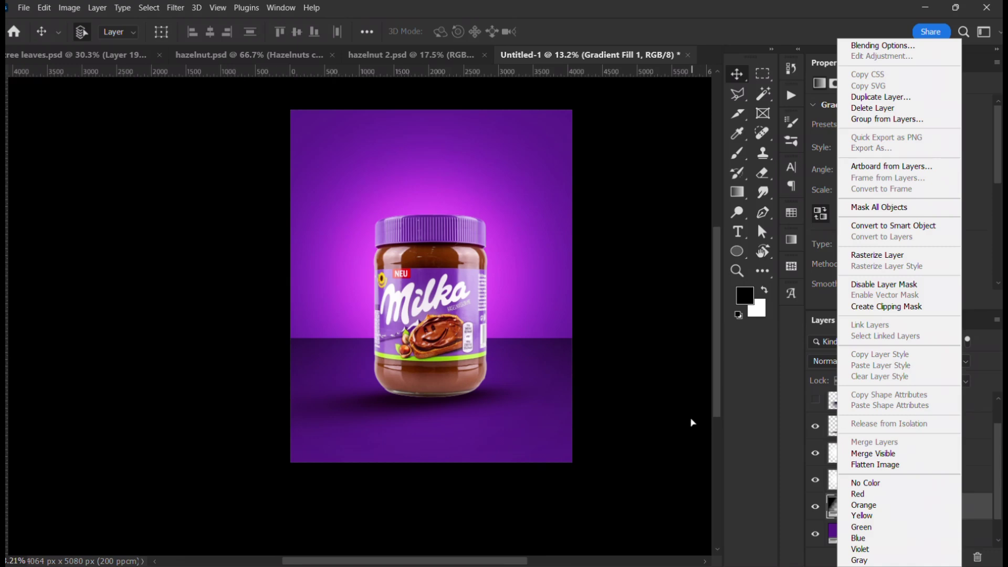
{"action": "left_click", "coordinate": [660, 402]}
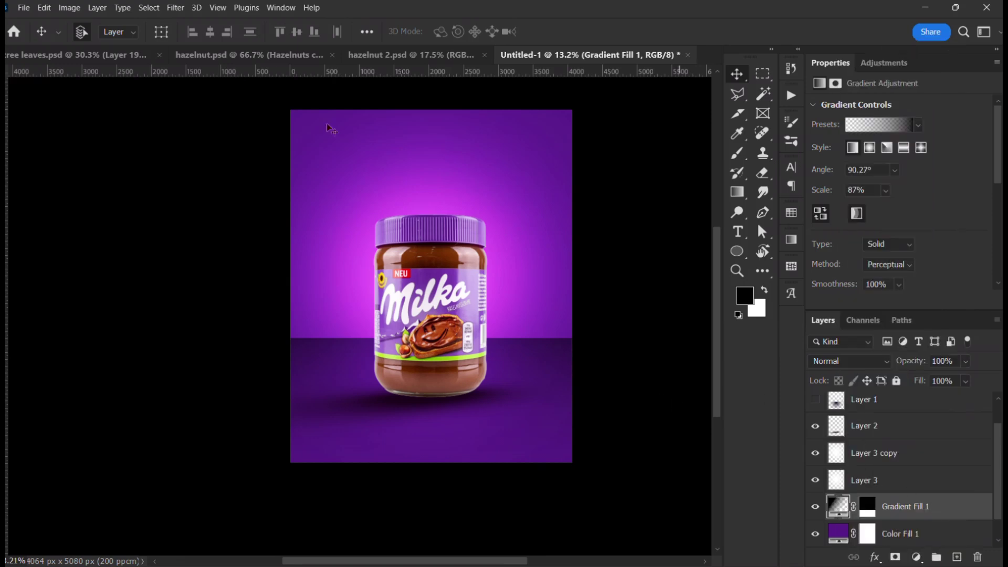
Step: Convert Gradient Fill 1 to a smart object and apply a Gaussian Blur with a radius of 107.1 pixels
{"action": "left_click", "coordinate": [175, 8]}
{"action": "mouse_move", "coordinate": [220, 184]}
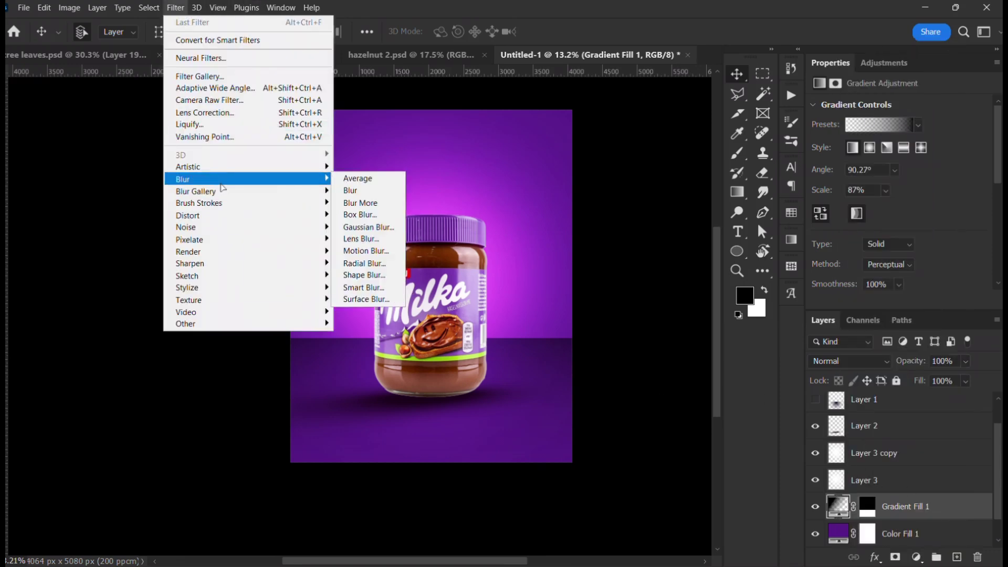
{"action": "left_click", "coordinate": [387, 226]}
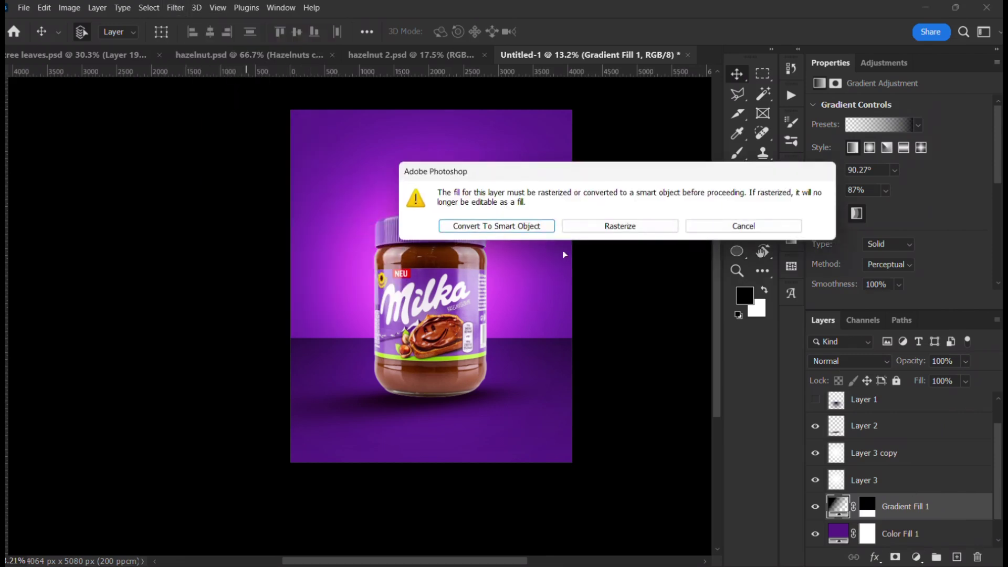
{"action": "left_click", "coordinate": [542, 227]}
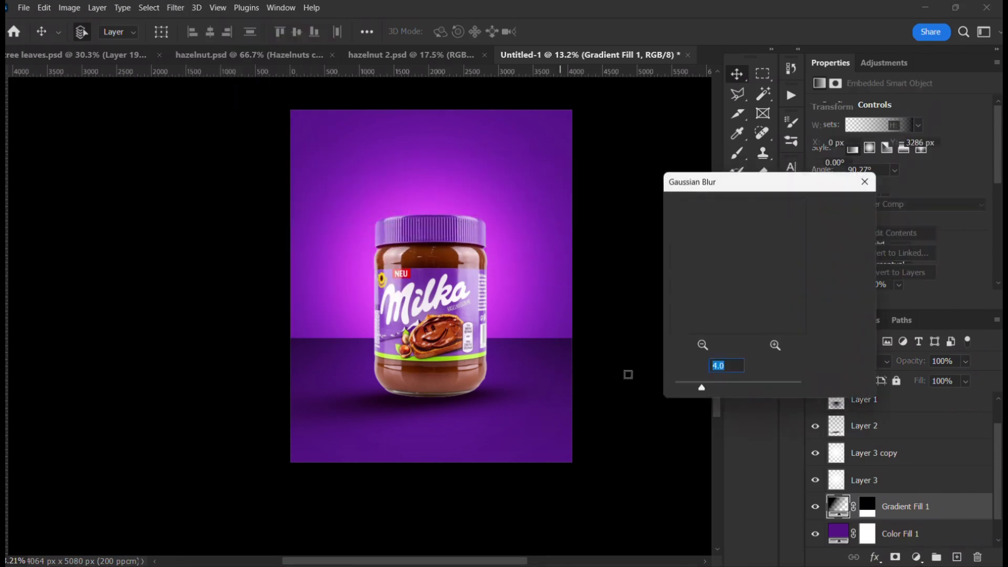
{"action": "left_click_drag", "start_coordinate": [717, 385], "coordinate": [757, 389]}
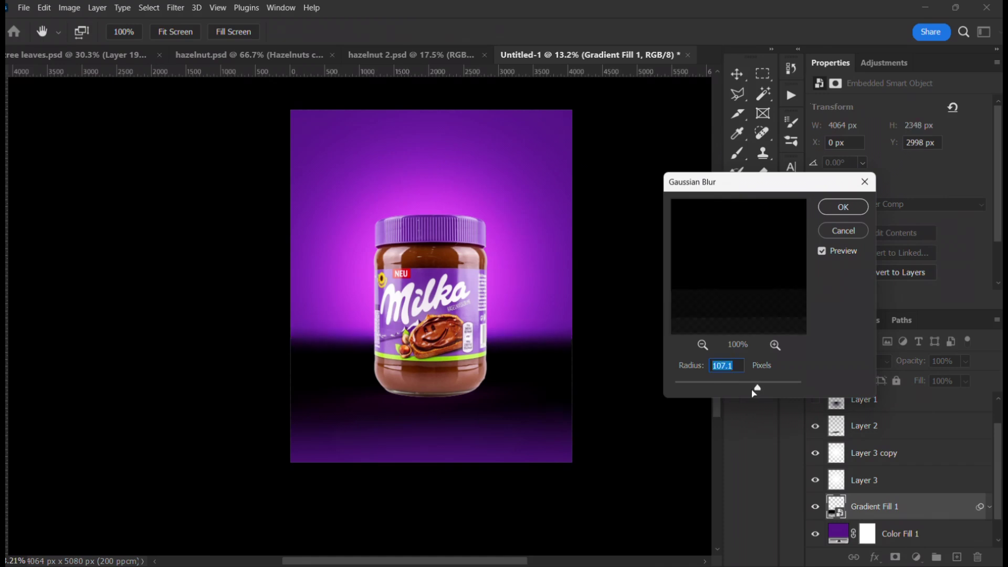
{"action": "left_click", "coordinate": [838, 209]}
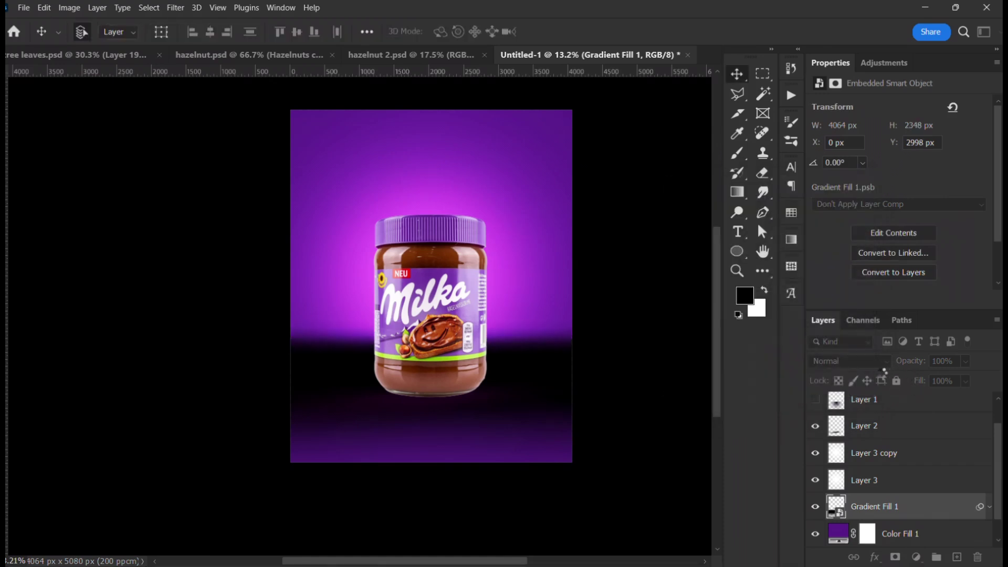
Step: Try the Overlay blend mode on Gradient Fill 1 and lower the layer's fill to 38%
{"action": "left_click", "coordinate": [863, 362]}
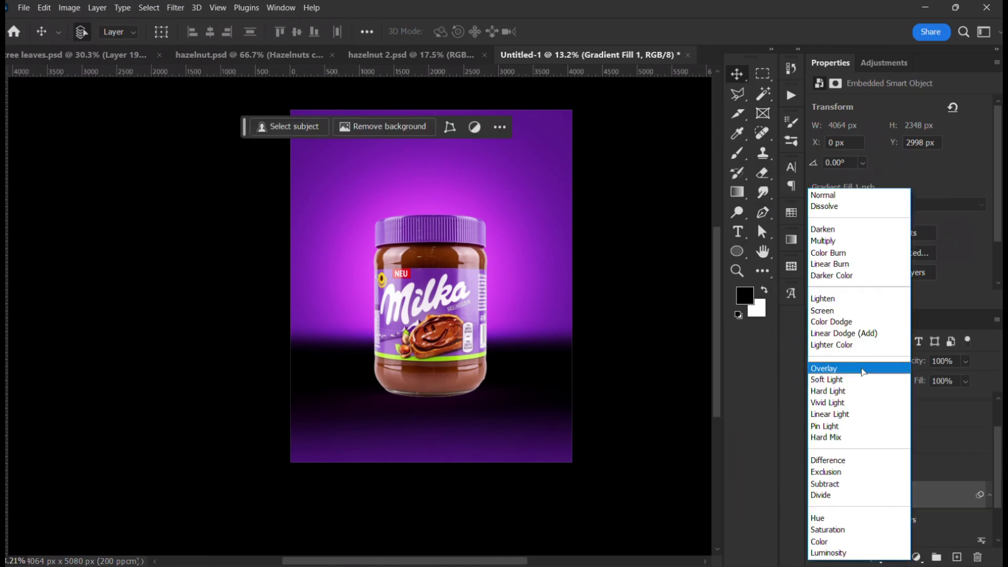
{"action": "left_click", "coordinate": [862, 368]}
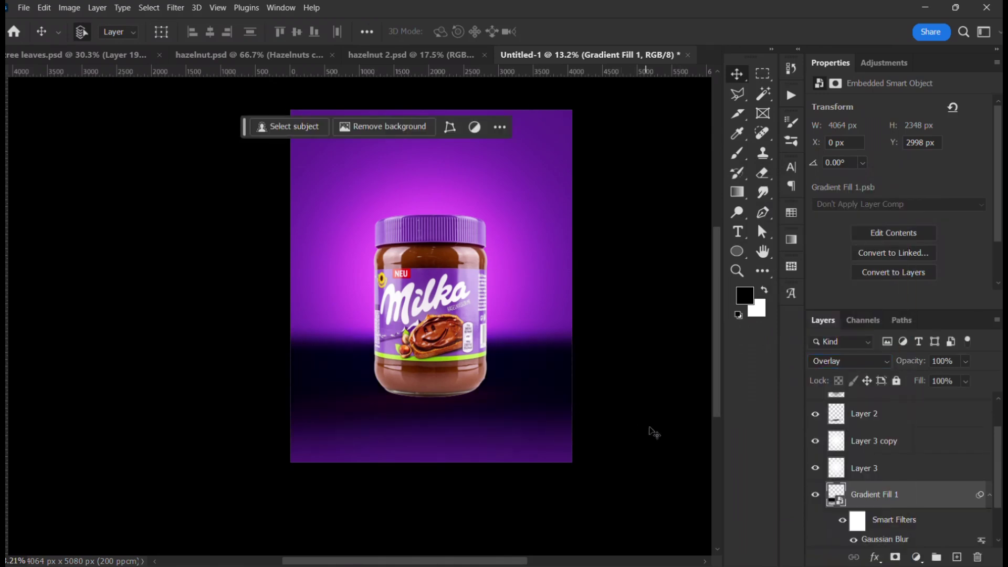
{"action": "left_click_drag", "start_coordinate": [918, 381], "coordinate": [823, 386]}
{"action": "left_click", "coordinate": [616, 387]}
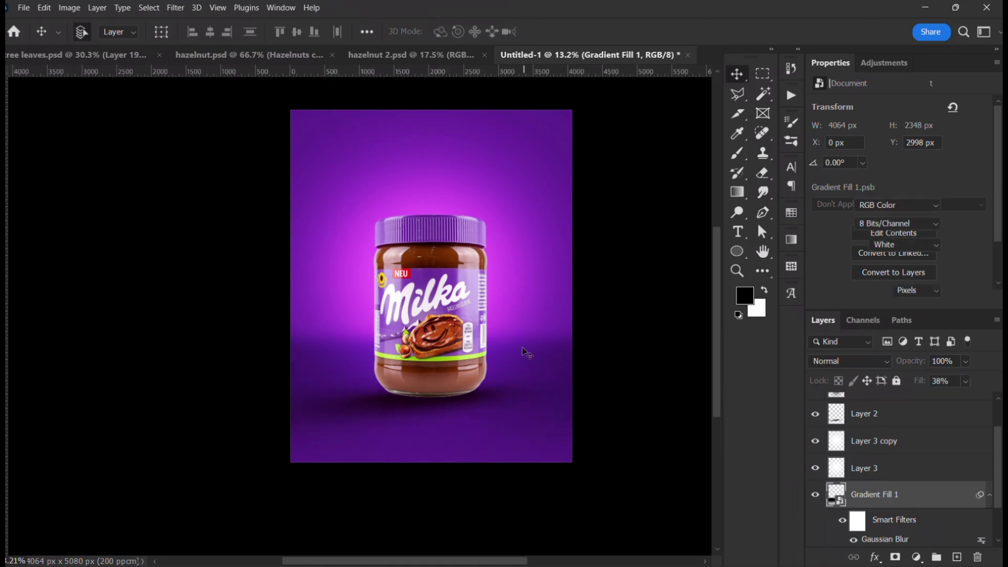
{"action": "scroll", "coordinate": [531, 352], "scroll_direction": "down", "scroll_amount": 3}
{"action": "scroll", "coordinate": [497, 349], "scroll_direction": "up", "scroll_amount": 2}
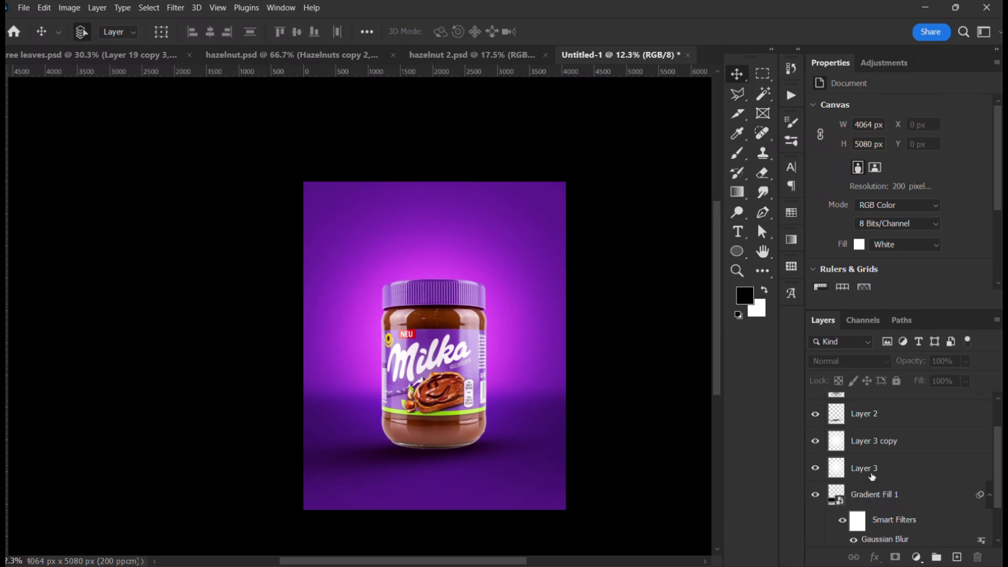
Step: Collapse the smart filters of Gradient Fill 1 and duplicate the milka-jar layer
{"action": "scroll", "coordinate": [872, 477], "scroll_direction": "down", "scroll_amount": 1}
{"action": "scroll", "coordinate": [916, 468], "scroll_direction": "down", "scroll_amount": 1}
{"action": "left_click", "coordinate": [989, 441]}
{"action": "scroll", "coordinate": [623, 407], "scroll_direction": "down", "scroll_amount": 2}
{"action": "scroll", "coordinate": [459, 438], "scroll_direction": "up", "scroll_amount": 3}
{"action": "left_click_drag", "start_coordinate": [457, 444], "coordinate": [495, 425]}
{"action": "left_click", "coordinate": [461, 330]}
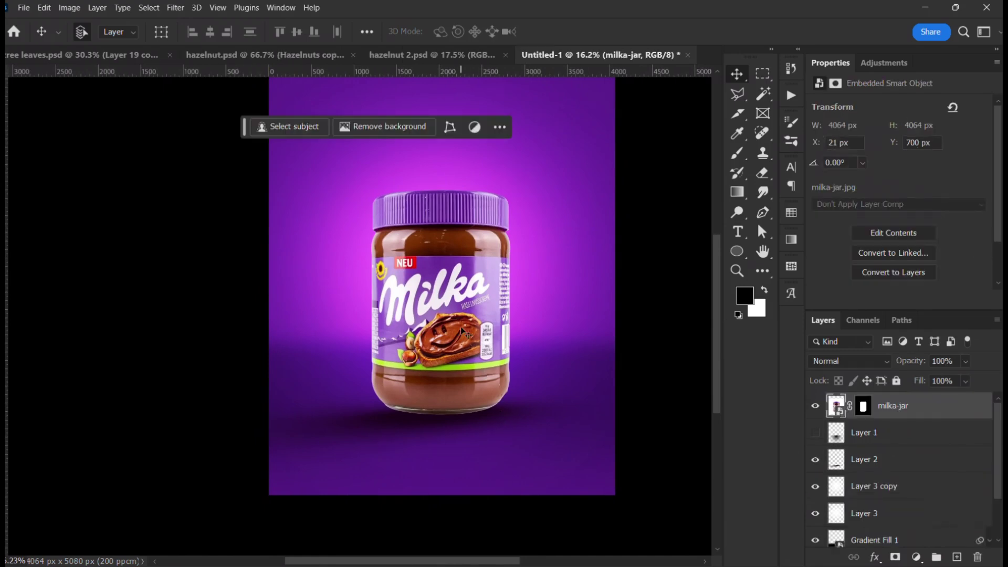
{"action": "key", "text": "ctrl+j"}
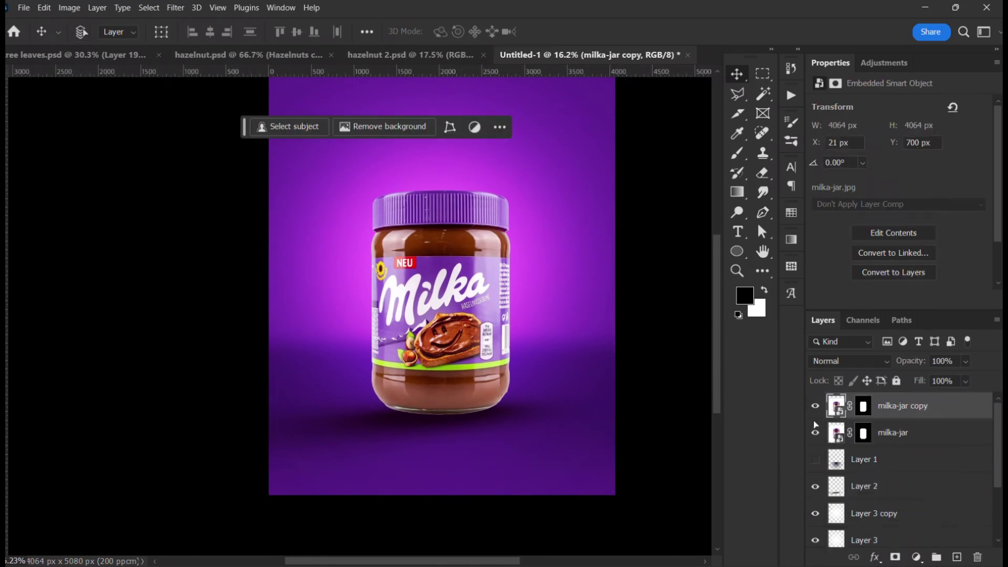
{"action": "left_click", "coordinate": [840, 413], "text": "ctrl"}
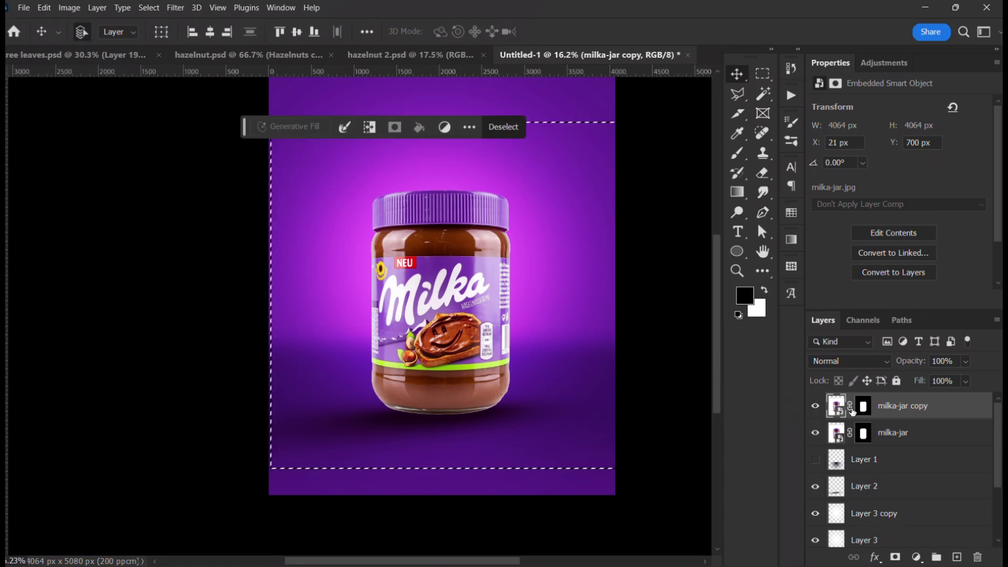
{"action": "key", "text": "ctrl+d"}
{"action": "right_click", "coordinate": [917, 412]}
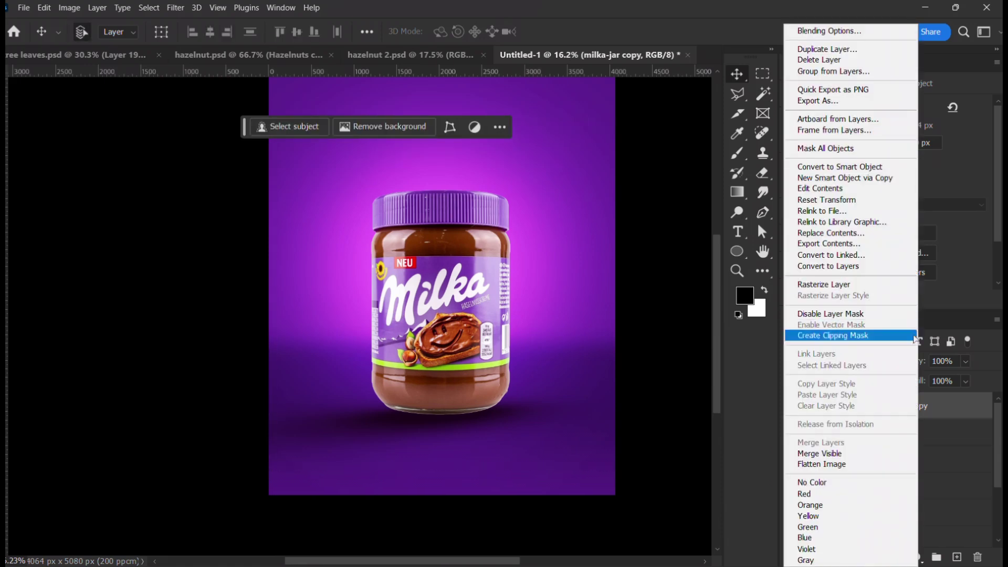
{"action": "left_click", "coordinate": [951, 406]}
Step: Load the layer mask of milka-jar copy as a selection and add a new empty layer above it
{"action": "right_click", "coordinate": [862, 408]}
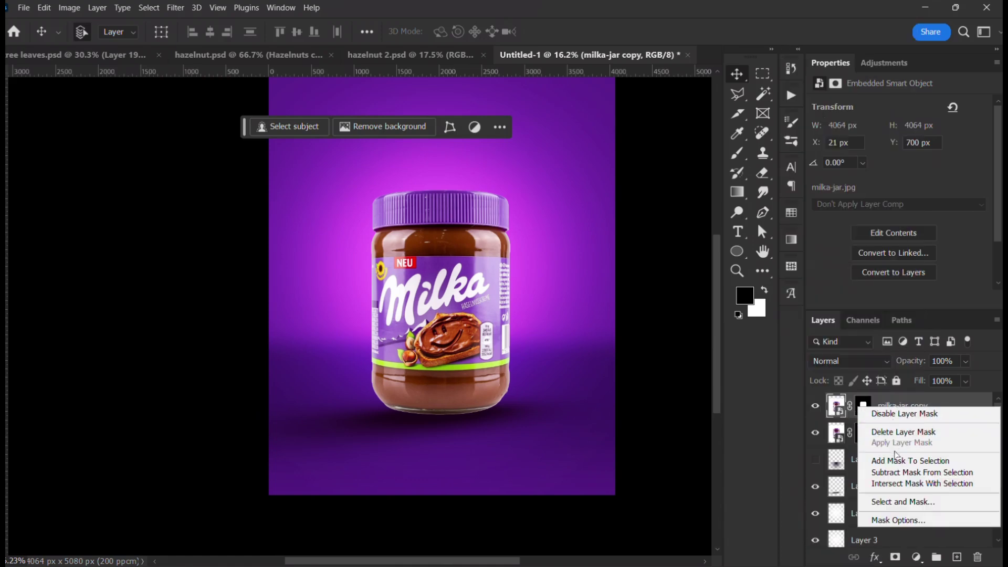
{"action": "left_click", "coordinate": [895, 460]}
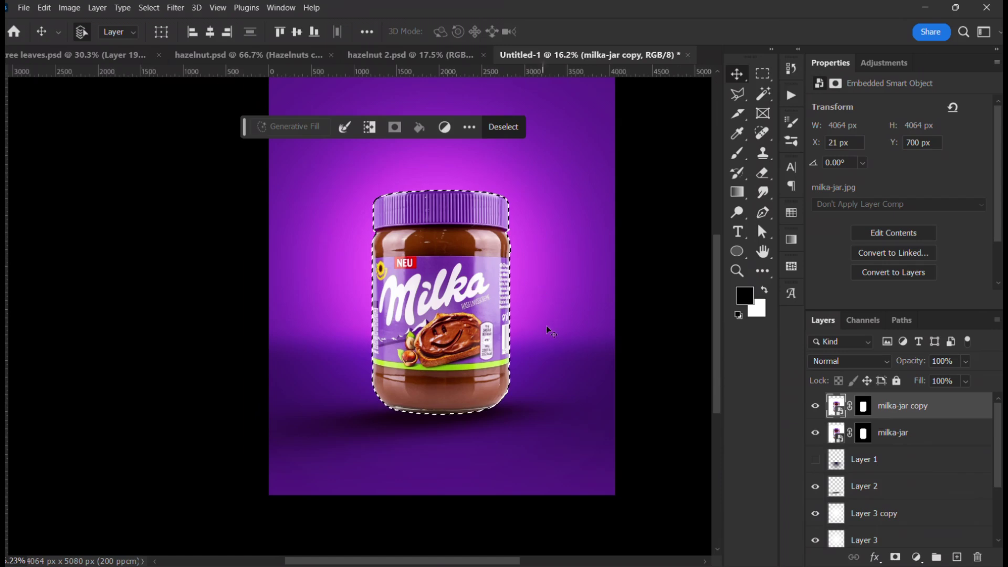
{"action": "scroll", "coordinate": [544, 326], "scroll_direction": "down", "scroll_amount": 1}
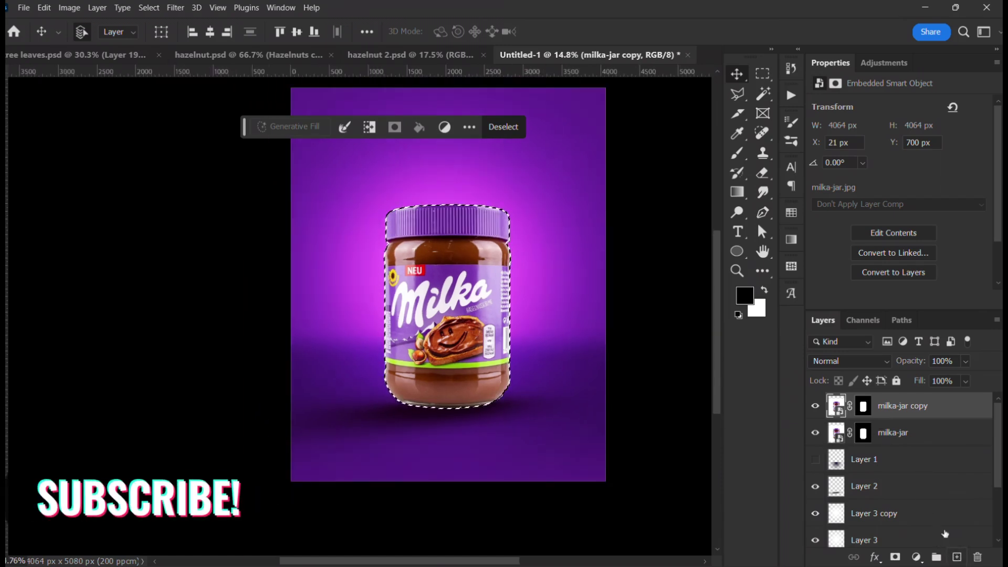
{"action": "left_click", "coordinate": [956, 556]}
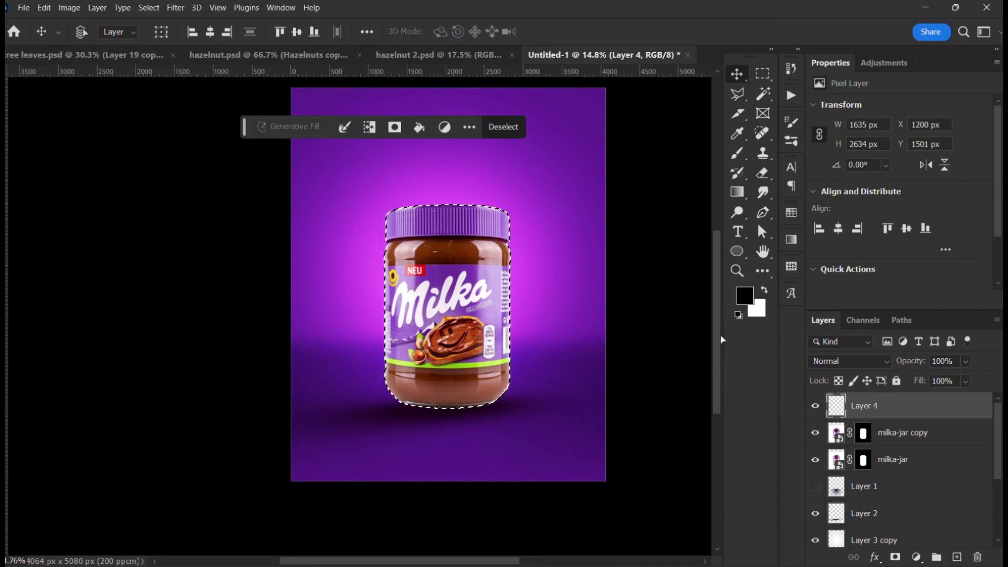
{"action": "scroll", "coordinate": [551, 313], "scroll_direction": "down", "scroll_amount": 2}
{"action": "scroll", "coordinate": [551, 313], "scroll_direction": "up", "scroll_amount": 2}
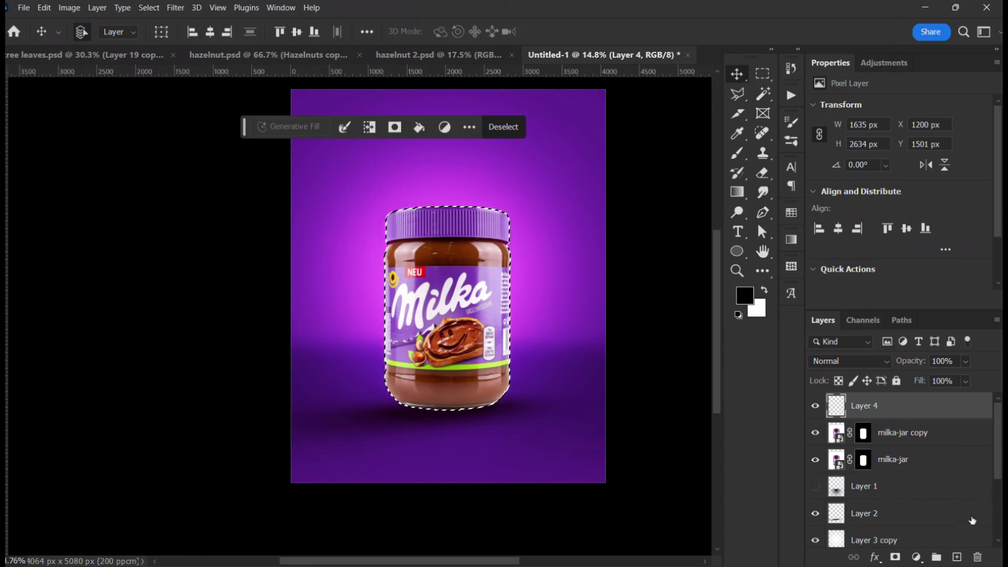
Step: Brush the jar-shaped selection solid black on Layer 4 and clear the selection
{"action": "key", "text": "b"}
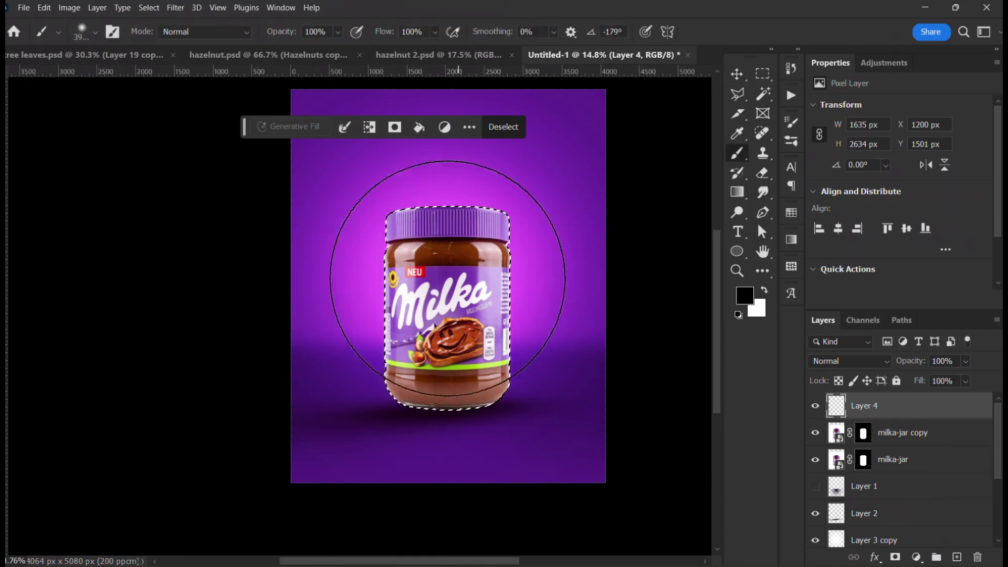
{"action": "mouse_move", "coordinate": [506, 315]}
{"action": "left_mouse_down"}
{"action": "mouse_move", "coordinate": [460, 262]}
{"action": "mouse_move", "coordinate": [413, 262]}
{"action": "mouse_move", "coordinate": [456, 423]}
{"action": "left_mouse_up"}
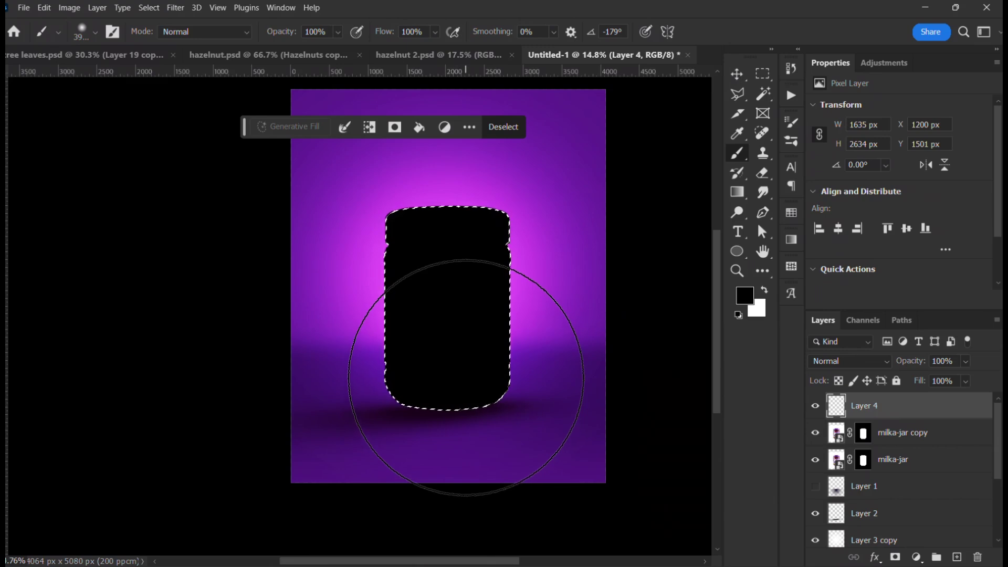
{"action": "key", "text": "ctrl+d"}
{"action": "key", "text": "v"}
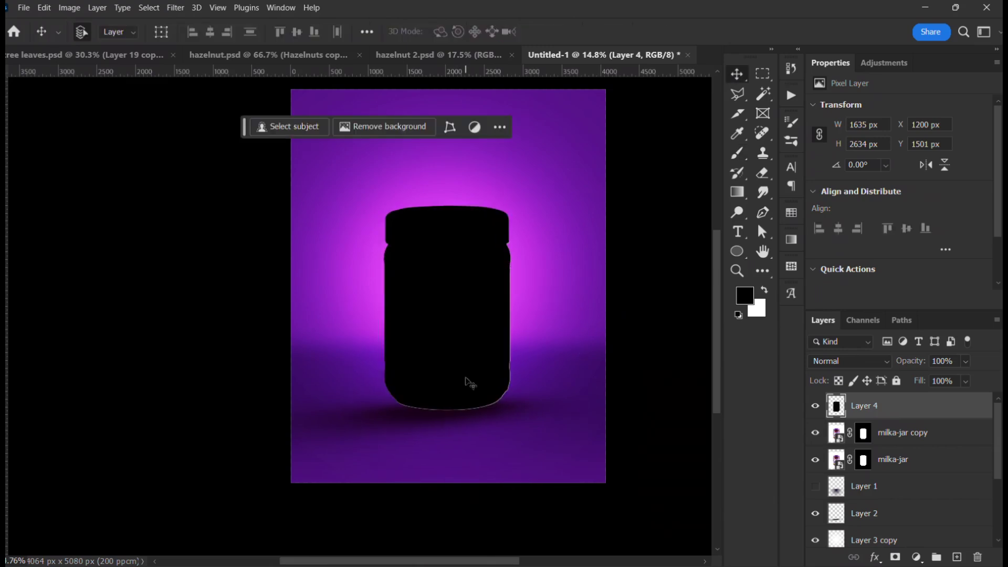
Step: Hide the Layer 2 shadow and place the black Layer 4 silhouette beneath both milka-jar layers
{"action": "scroll", "coordinate": [470, 382], "scroll_direction": "down", "scroll_amount": 1}
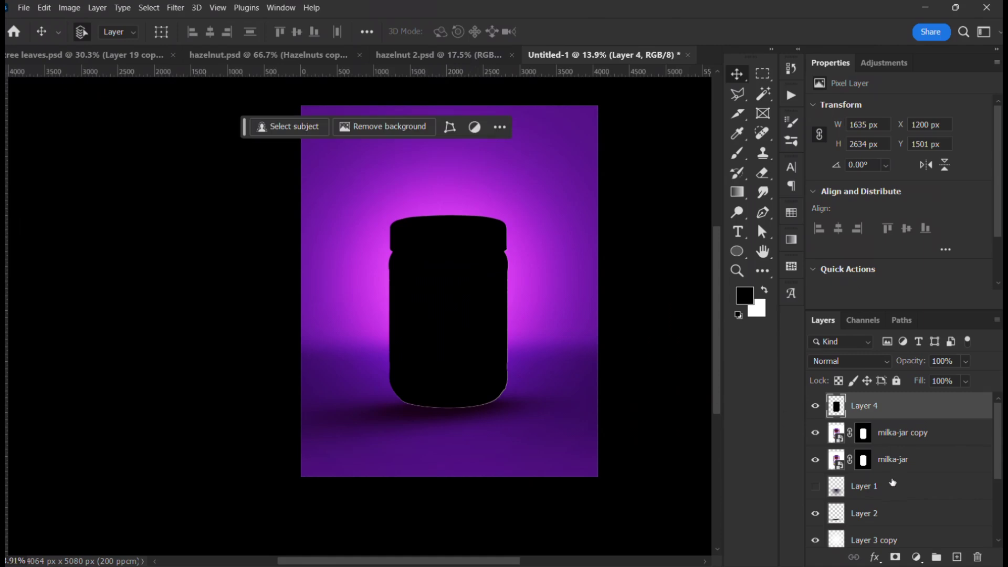
{"action": "left_click", "coordinate": [816, 518]}
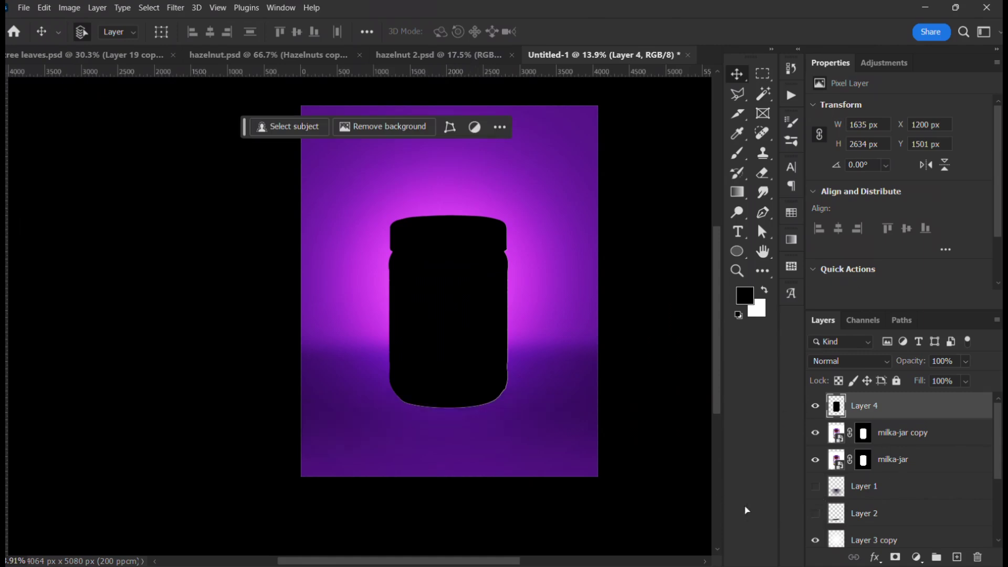
{"action": "left_click", "coordinate": [652, 405]}
{"action": "left_click", "coordinate": [924, 412]}
{"action": "left_click_drag", "start_coordinate": [935, 417], "coordinate": [981, 473]}
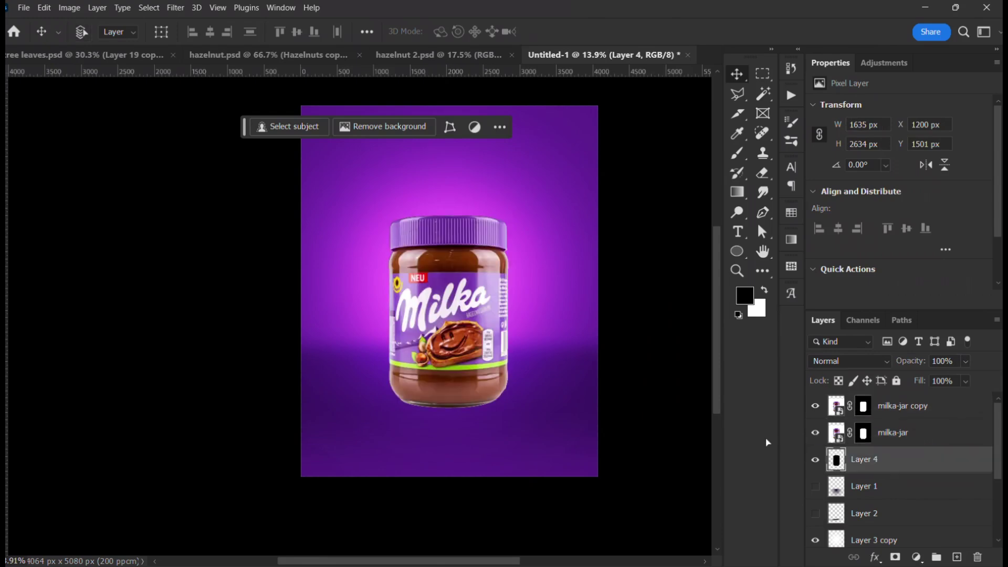
Step: Turn the Layer 4 silhouette upside down by 180° and move it down so it extends from the jar's base
{"action": "key", "text": "ctrl+t"}
{"action": "left_click_drag", "start_coordinate": [549, 231], "coordinate": [401, 441]}
{"action": "left_click_drag", "start_coordinate": [446, 340], "coordinate": [447, 487]}
{"action": "scroll", "coordinate": [464, 356], "scroll_direction": "down", "scroll_amount": 3}
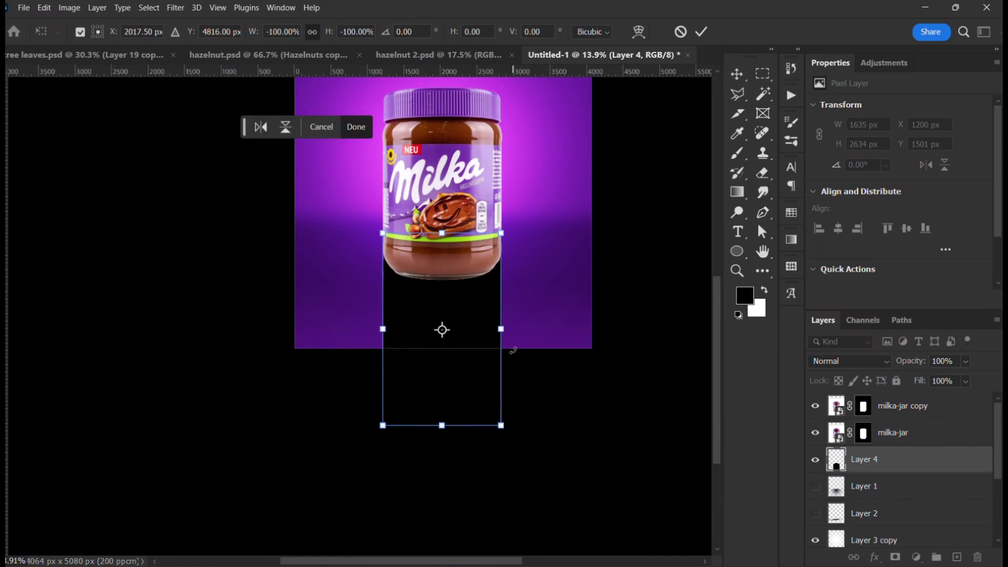
Step: Widen the silhouette's lower end with a Perspective transform to about 3480 px
{"action": "right_click", "coordinate": [468, 289]}
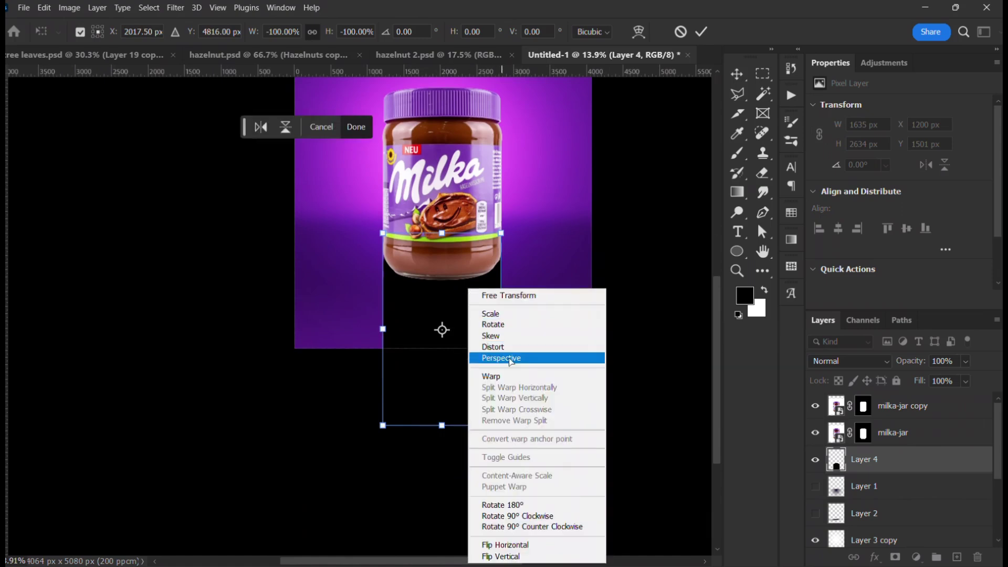
{"action": "left_click", "coordinate": [488, 353]}
{"action": "left_click_drag", "start_coordinate": [502, 429], "coordinate": [584, 429]}
{"action": "key", "text": "Return"}
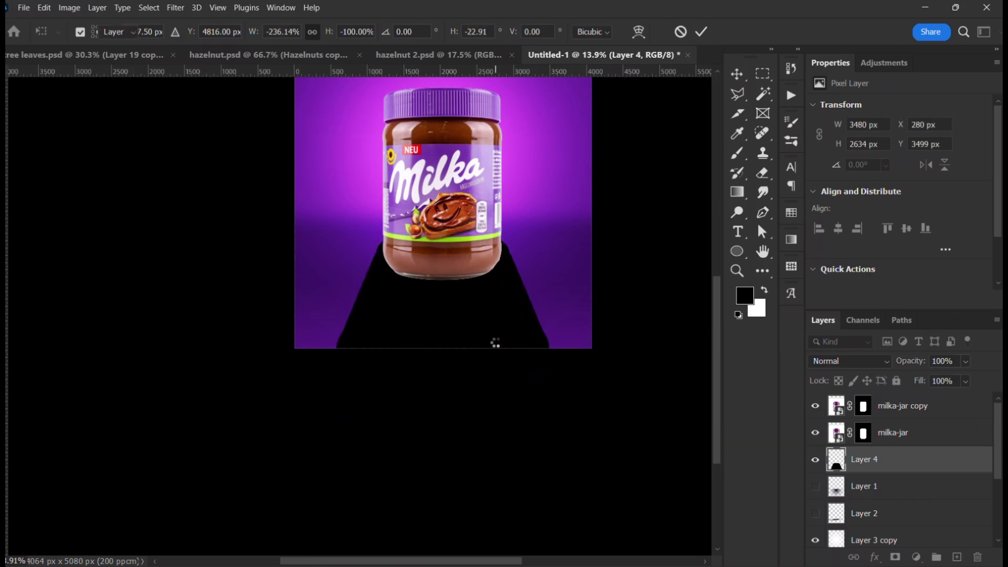
Step: Scale the Layer 4 silhouette to about 3085 x 2335 px and position it tightly under the jar's base
{"action": "scroll", "coordinate": [493, 344], "scroll_direction": "down", "scroll_amount": 2}
{"action": "scroll", "coordinate": [492, 342], "scroll_direction": "up", "scroll_amount": 1}
{"action": "left_click_drag", "start_coordinate": [492, 342], "coordinate": [498, 376]}
{"action": "mouse_move", "coordinate": [487, 337]}
{"action": "left_mouse_down"}
{"action": "mouse_move", "coordinate": [486, 368]}
{"action": "mouse_move", "coordinate": [486, 353]}
{"action": "left_mouse_up"}
{"action": "key", "text": "ctrl+t"}
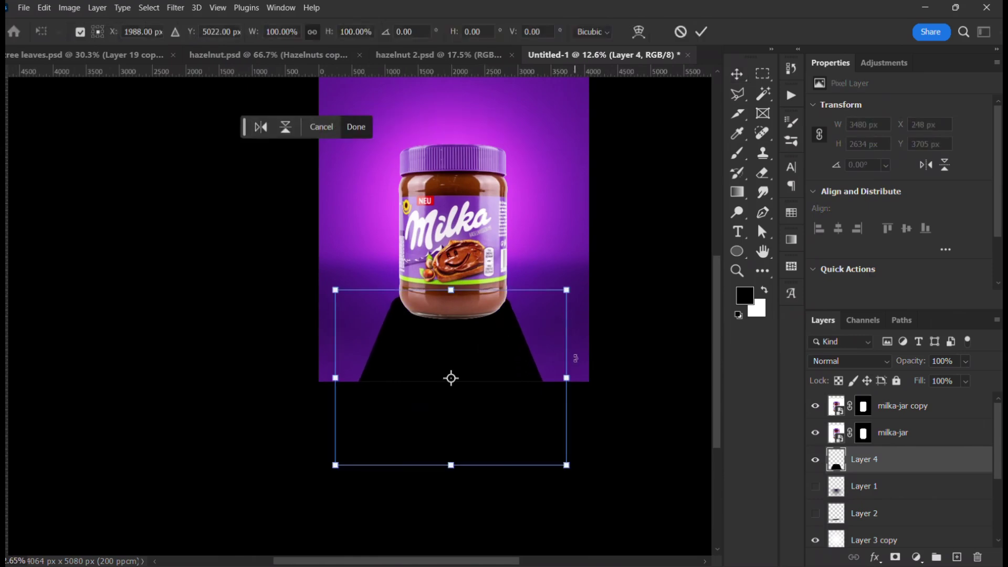
{"action": "left_click_drag", "start_coordinate": [574, 355], "coordinate": [533, 366]}
{"action": "left_click_drag", "start_coordinate": [483, 344], "coordinate": [485, 341]}
{"action": "key", "text": "Return"}
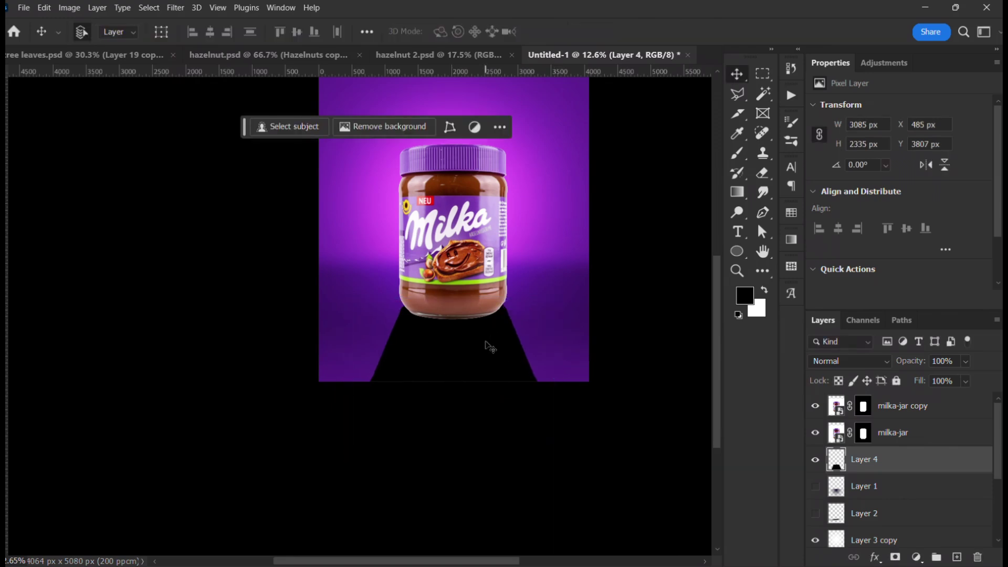
Step: Apply a Gaussian Blur with a radius of 167.6 pixels to the Layer 4 shadow
{"action": "scroll", "coordinate": [486, 344], "scroll_direction": "up", "scroll_amount": 1}
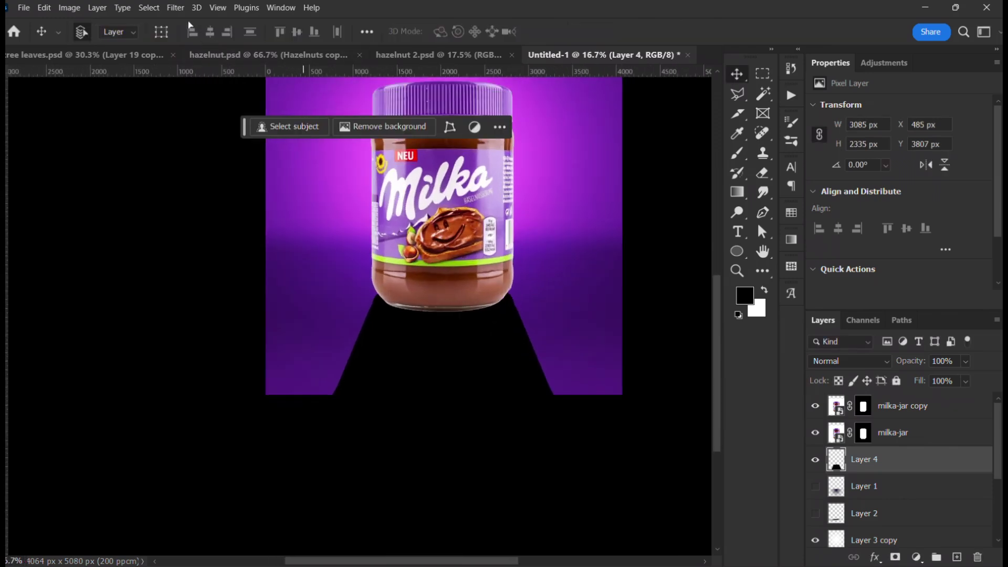
{"action": "left_click", "coordinate": [175, 8]}
{"action": "mouse_move", "coordinate": [231, 179]}
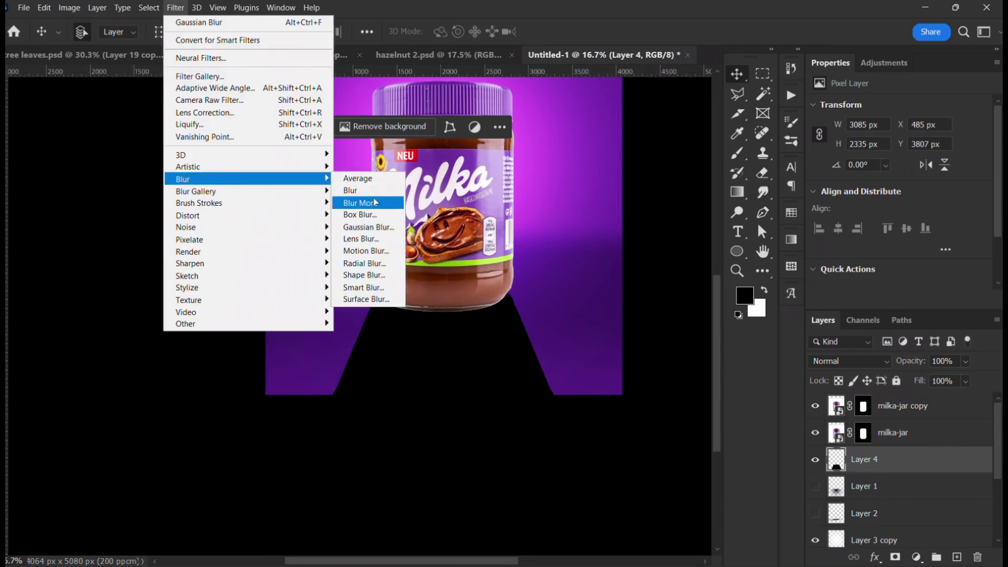
{"action": "left_click", "coordinate": [368, 227]}
{"action": "left_click_drag", "start_coordinate": [759, 389], "coordinate": [772, 389]}
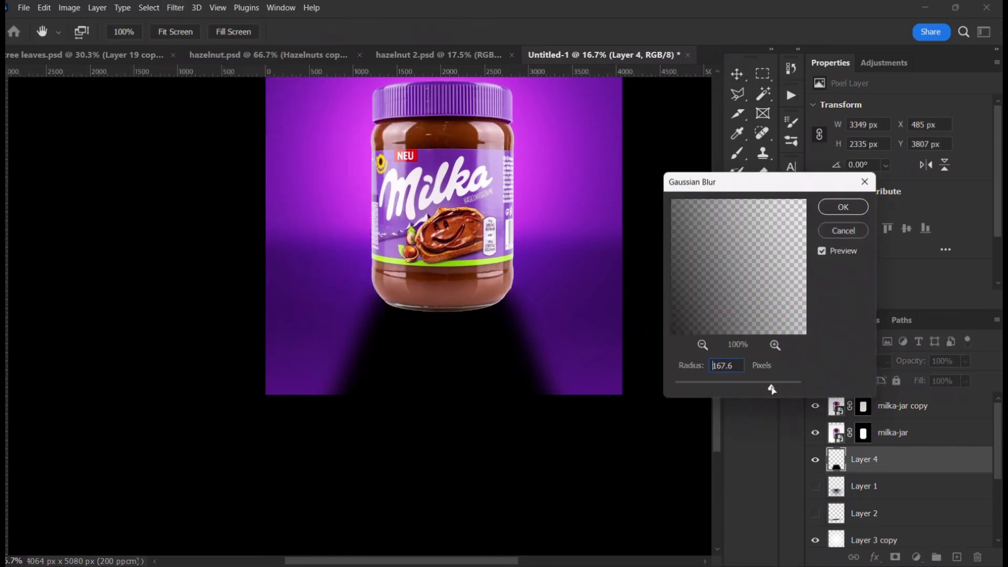
{"action": "left_click", "coordinate": [839, 210]}
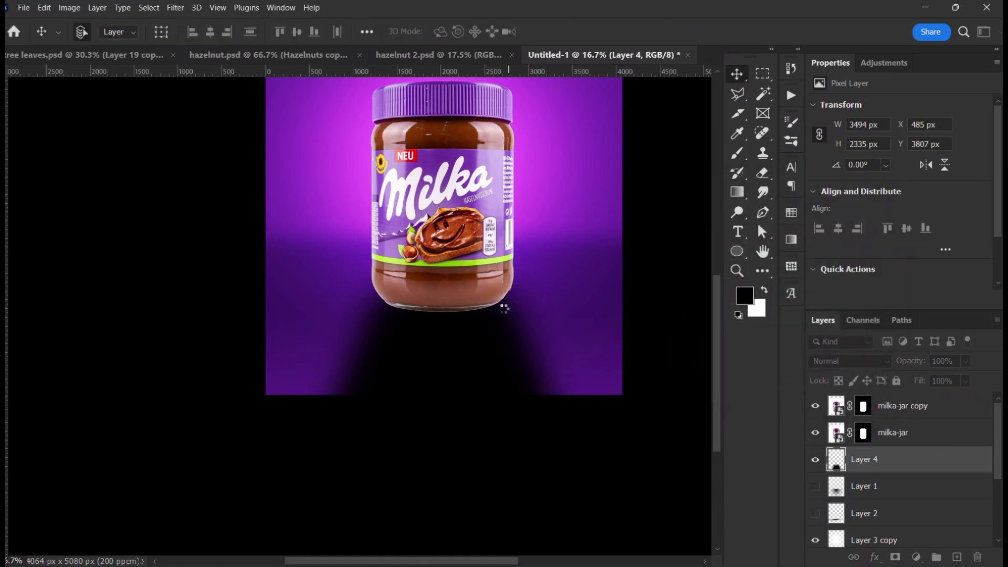
Step: Skew the Layer 4 shadow by about -66.6° toward the lower left, flatten it to about 56% height and align it with the jar's base
{"action": "scroll", "coordinate": [479, 349], "scroll_direction": "down", "scroll_amount": 2}
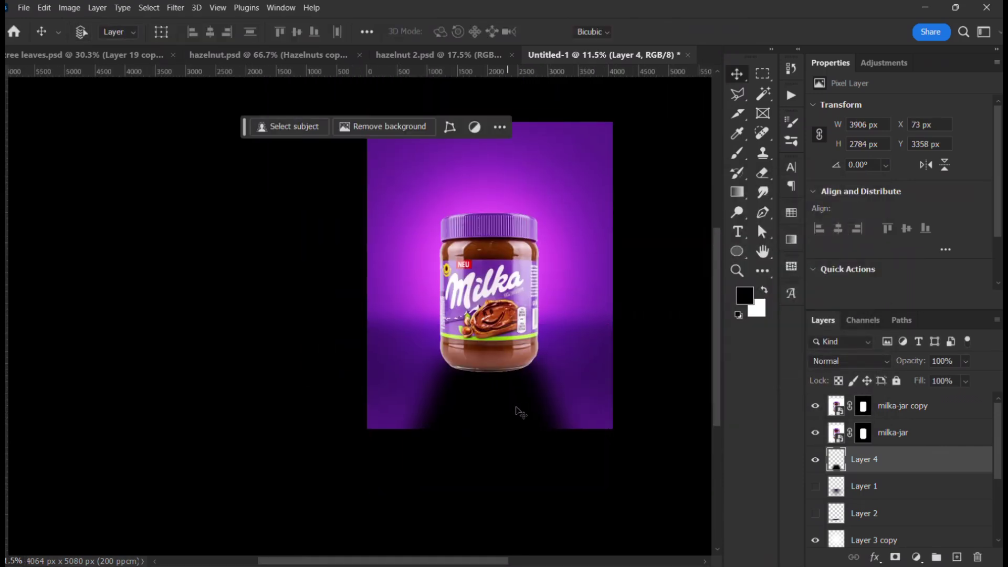
{"action": "key", "text": "ctrl+t"}
{"action": "left_click_drag", "start_coordinate": [490, 493], "coordinate": [366, 467]}
{"action": "left_click_drag", "start_coordinate": [443, 372], "coordinate": [472, 368]}
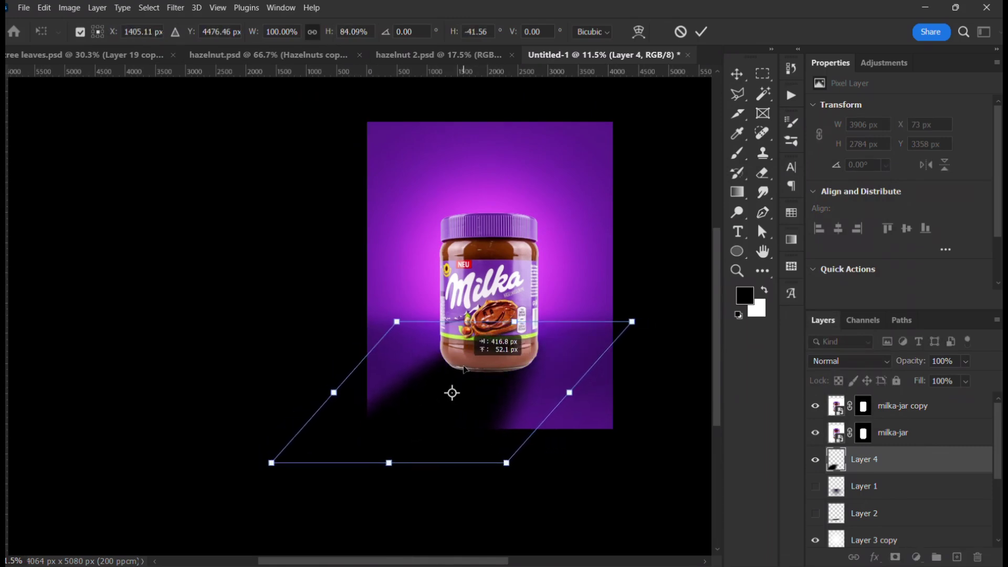
{"action": "left_click_drag", "start_coordinate": [381, 465], "coordinate": [311, 397]}
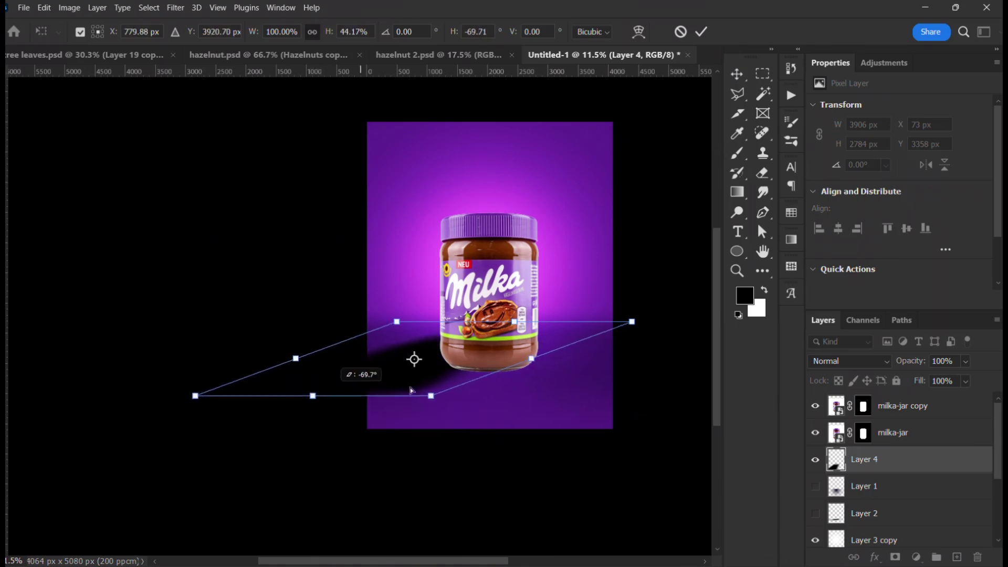
{"action": "left_click_drag", "start_coordinate": [465, 358], "coordinate": [466, 389]}
{"action": "left_click_drag", "start_coordinate": [440, 426], "coordinate": [432, 444]}
{"action": "left_click_drag", "start_coordinate": [649, 356], "coordinate": [656, 358]}
{"action": "left_click_drag", "start_coordinate": [405, 352], "coordinate": [415, 350]}
{"action": "key", "text": "Return"}
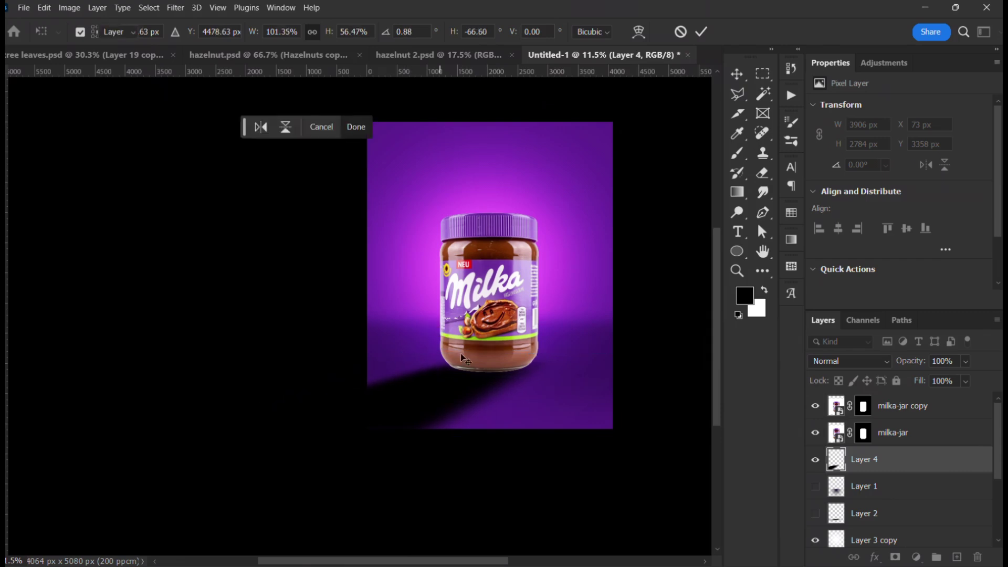
Step: Add a layer mask to Layer 4 and fade the shadow's lower-left end with black-to-transparent gradients
{"action": "key", "text": "ctrl+plus"}
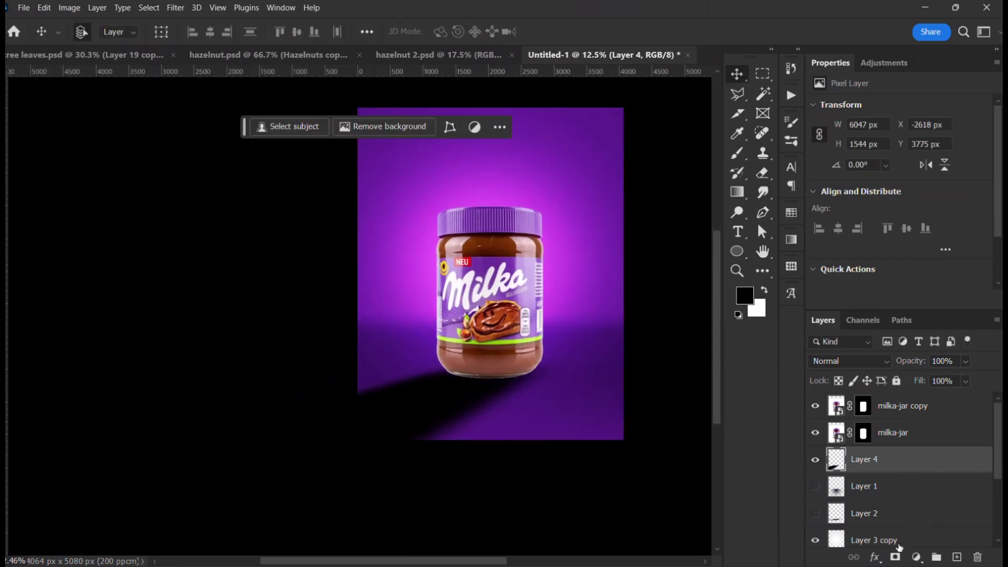
{"action": "left_click", "coordinate": [894, 557]}
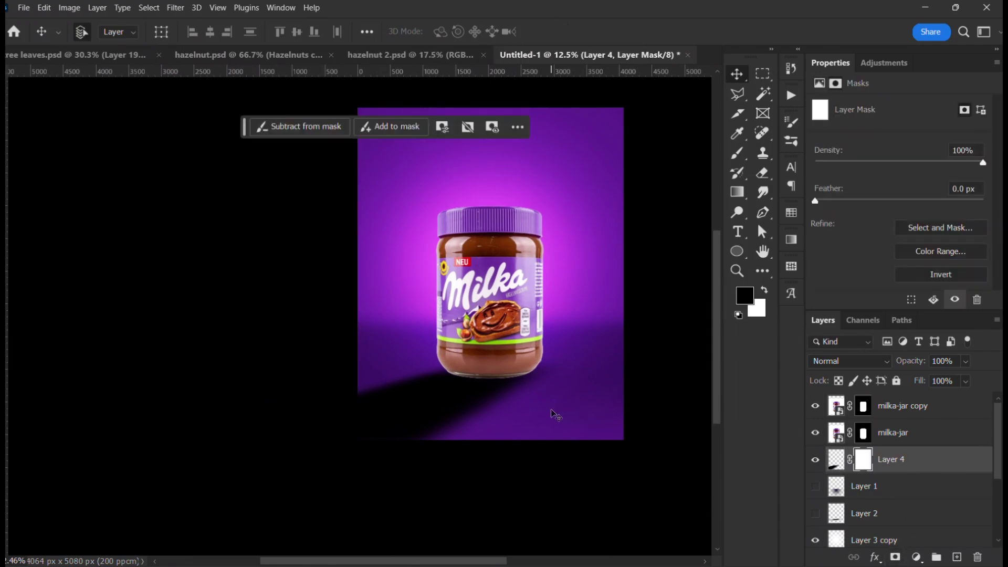
{"action": "key", "text": "g"}
{"action": "left_click_drag", "start_coordinate": [324, 462], "coordinate": [475, 379]}
{"action": "left_click_drag", "start_coordinate": [327, 492], "coordinate": [534, 345]}
{"action": "key", "text": "v"}
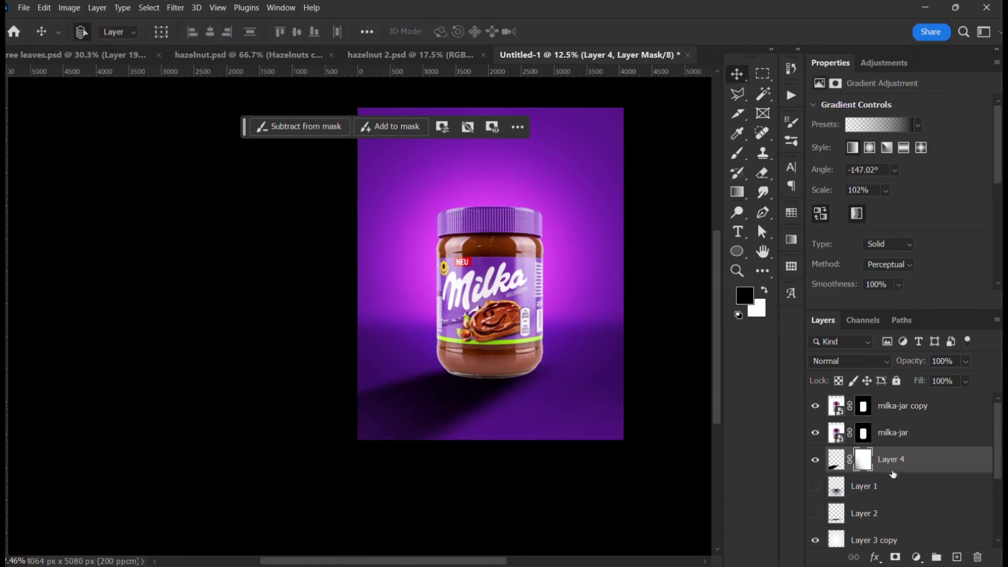
Step: Distort the Layer 4 shadow to about 6317 x 1287 px, raising its far end and narrowing it toward the jar's base
{"action": "left_click", "coordinate": [836, 460]}
{"action": "key", "text": "ctrl+t"}
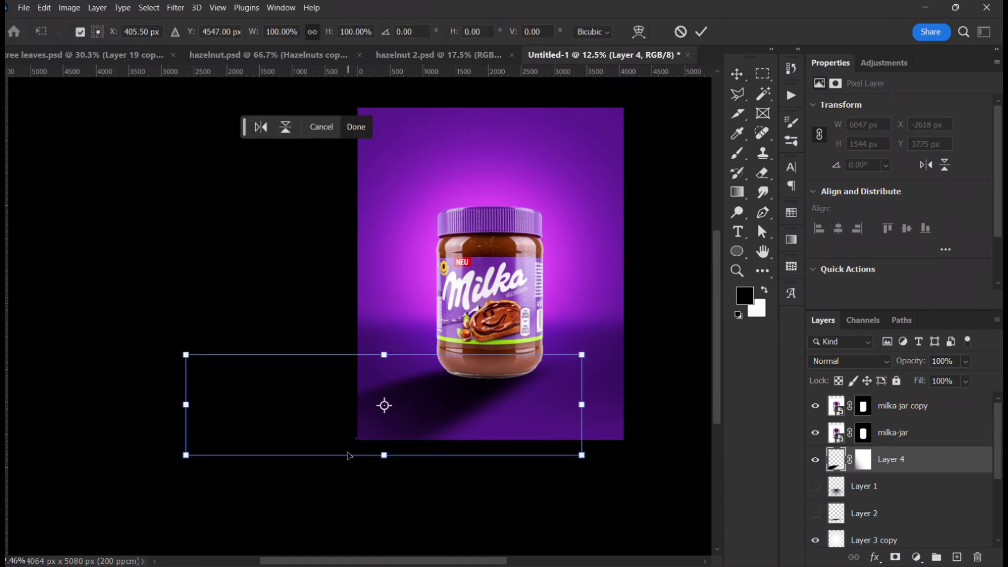
{"action": "left_click_drag", "start_coordinate": [186, 405], "coordinate": [180, 370]}
{"action": "left_click_drag", "start_coordinate": [586, 461], "coordinate": [526, 446]}
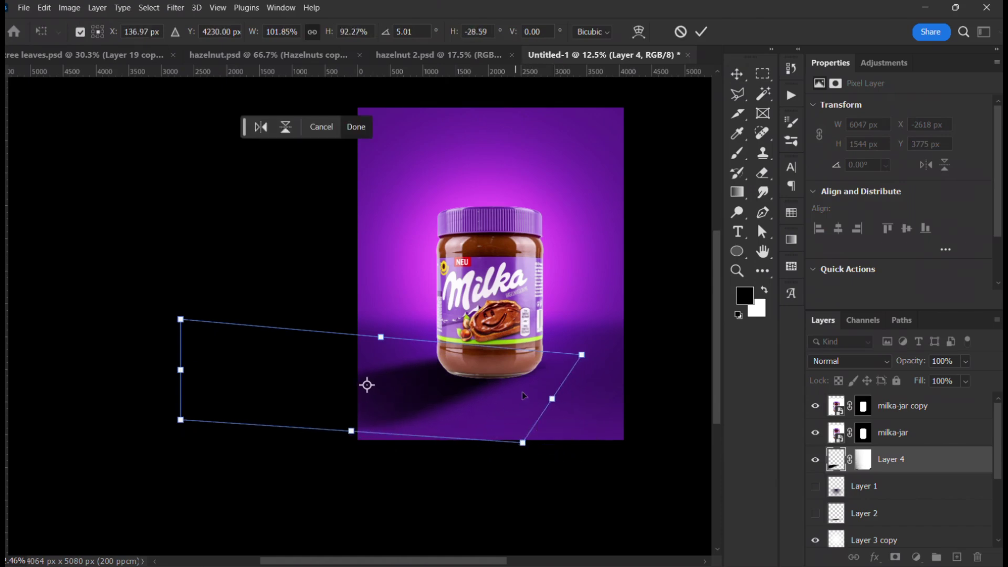
{"action": "mouse_move", "coordinate": [581, 362]}
{"action": "left_mouse_down"}
{"action": "mouse_move", "coordinate": [597, 359]}
{"action": "mouse_move", "coordinate": [587, 359]}
{"action": "left_mouse_up"}
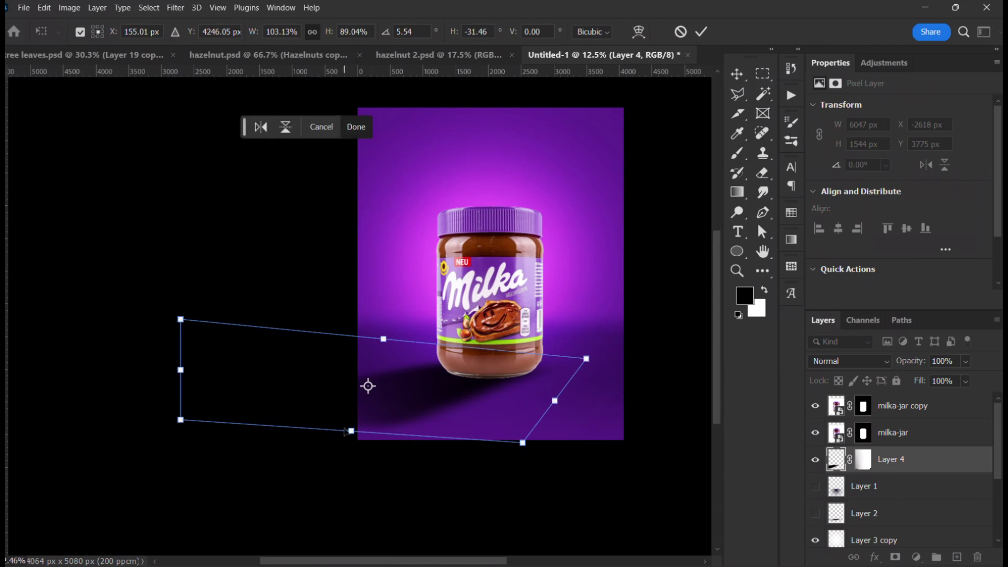
{"action": "left_click_drag", "start_coordinate": [349, 430], "coordinate": [332, 433]}
{"action": "double_click", "coordinate": [459, 368]}
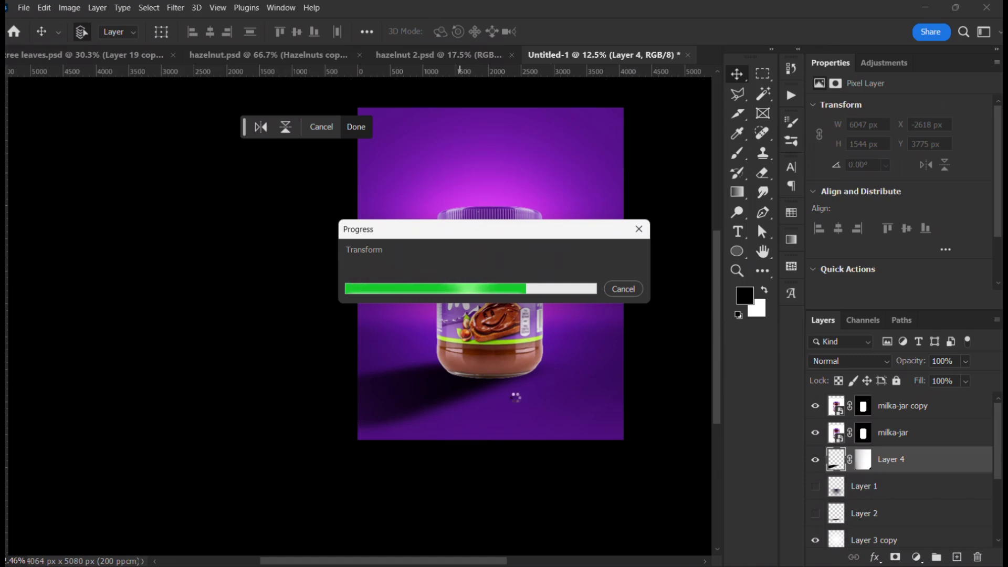
Step: Set Layer 4 to the Overlay blend mode and lower its fill to about 52%
{"action": "scroll", "coordinate": [514, 397], "scroll_direction": "down", "scroll_amount": 2}
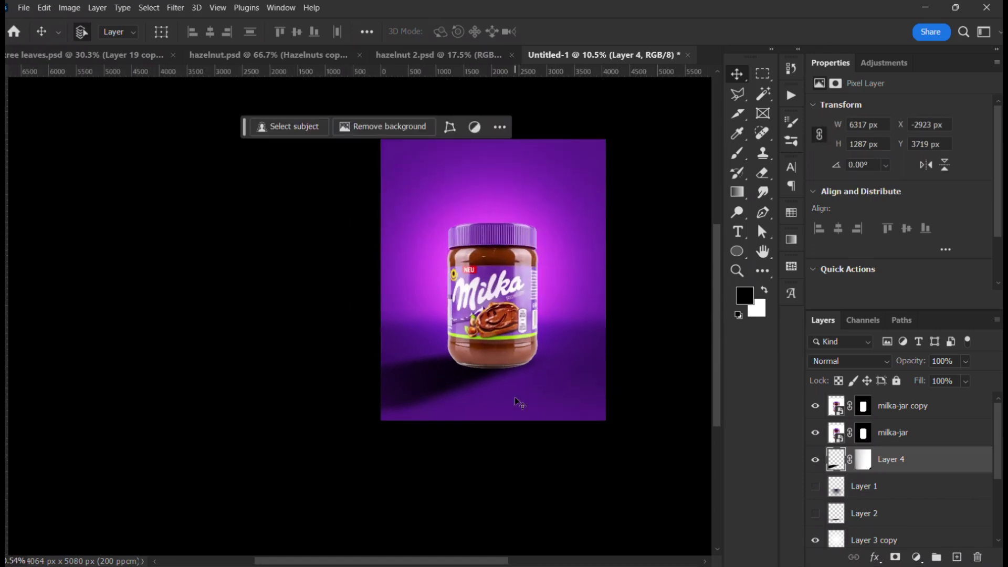
{"action": "scroll", "coordinate": [517, 397], "scroll_direction": "down", "scroll_amount": 2}
{"action": "scroll", "coordinate": [502, 389], "scroll_direction": "up", "scroll_amount": 10}
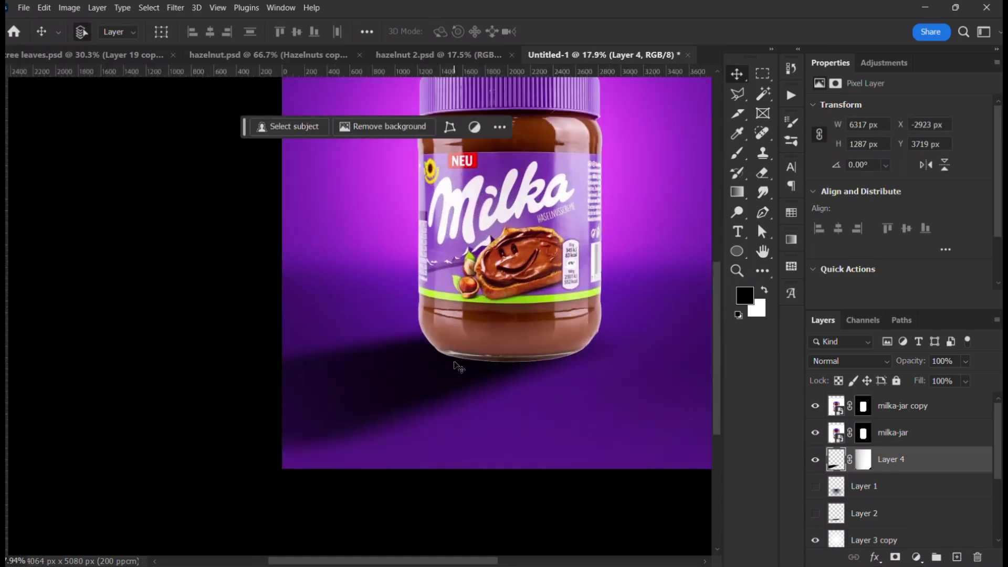
{"action": "left_click", "coordinate": [827, 362]}
{"action": "left_click", "coordinate": [827, 364]}
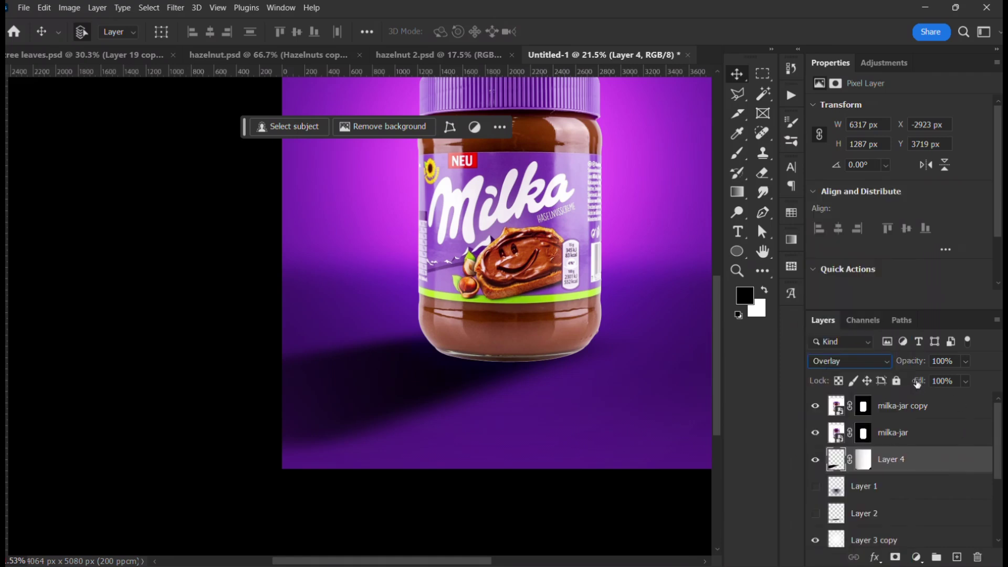
{"action": "key", "text": "Up"}
{"action": "key", "text": "Up"}
{"action": "key", "text": "Up"}
{"action": "key", "text": "Up"}
{"action": "key", "text": "Up"}
{"action": "key", "text": "Up"}
{"action": "key", "text": "Up"}
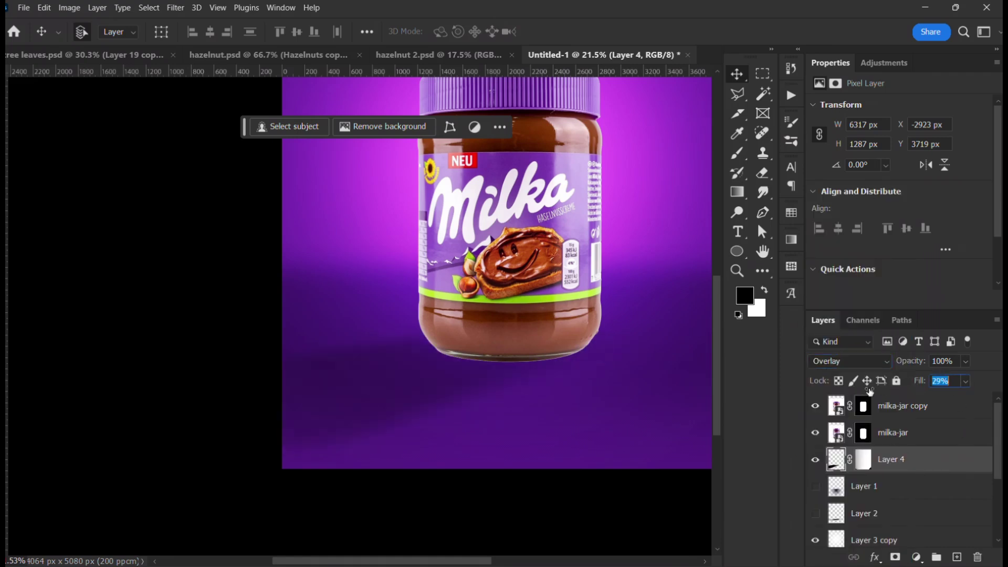
{"action": "left_click_drag", "start_coordinate": [872, 392], "coordinate": [885, 394]}
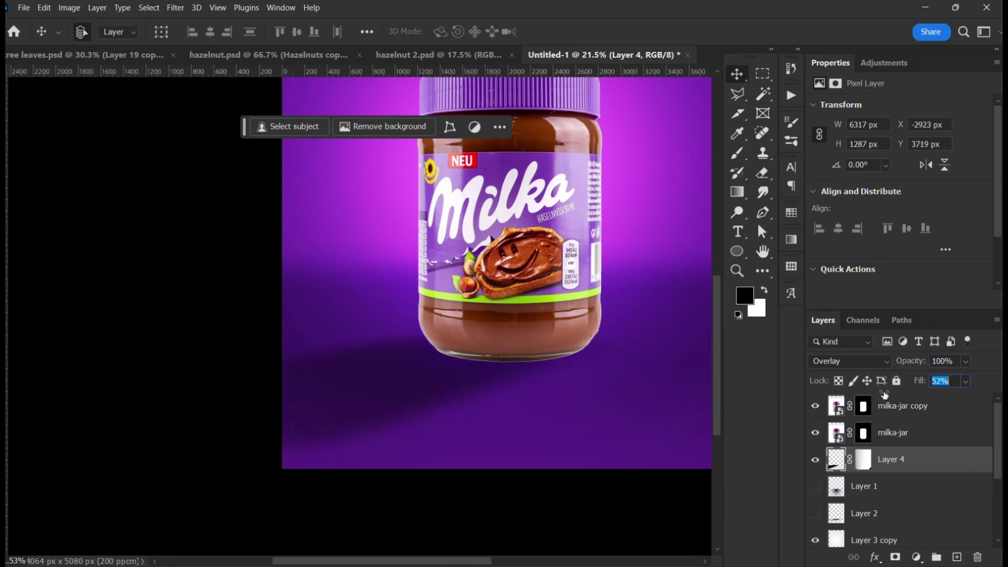
Step: Add a new layer beneath milka-jar copy and flatten the soft black brush tip into a thin horizontal ellipse
{"action": "left_click", "coordinate": [903, 405]}
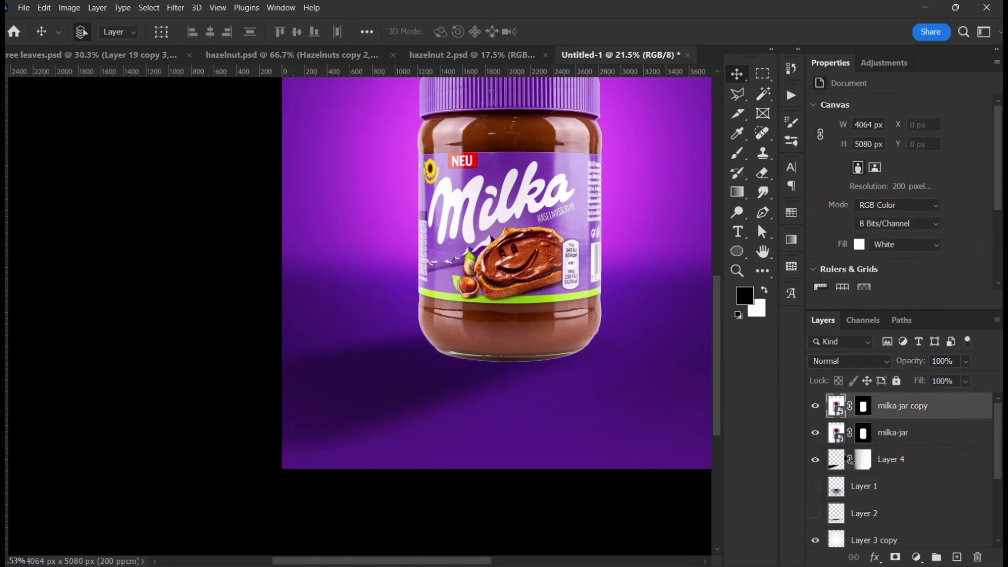
{"action": "left_click", "coordinate": [956, 556], "text": "ctrl"}
{"action": "key", "text": "b"}
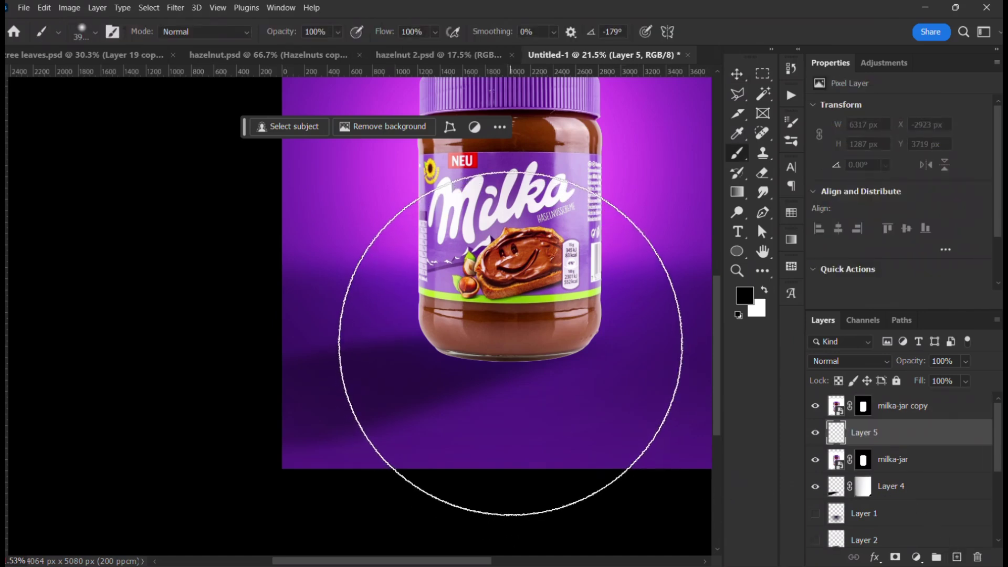
{"action": "right_click", "coordinate": [510, 343]}
{"action": "left_click_drag", "start_coordinate": [547, 343], "coordinate": [550, 367]}
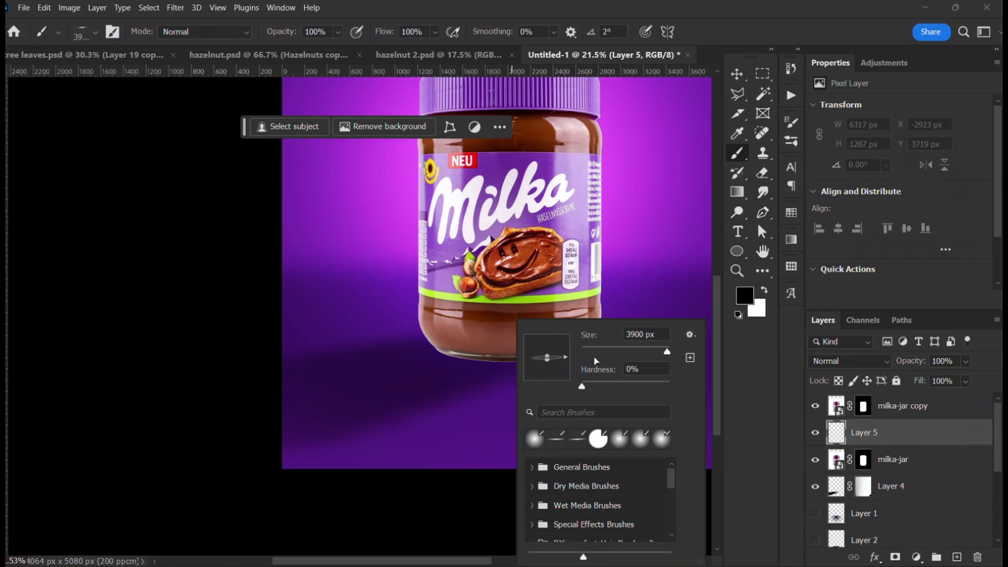
{"action": "left_click", "coordinate": [498, 357]}
{"action": "left_click", "coordinate": [497, 357]}
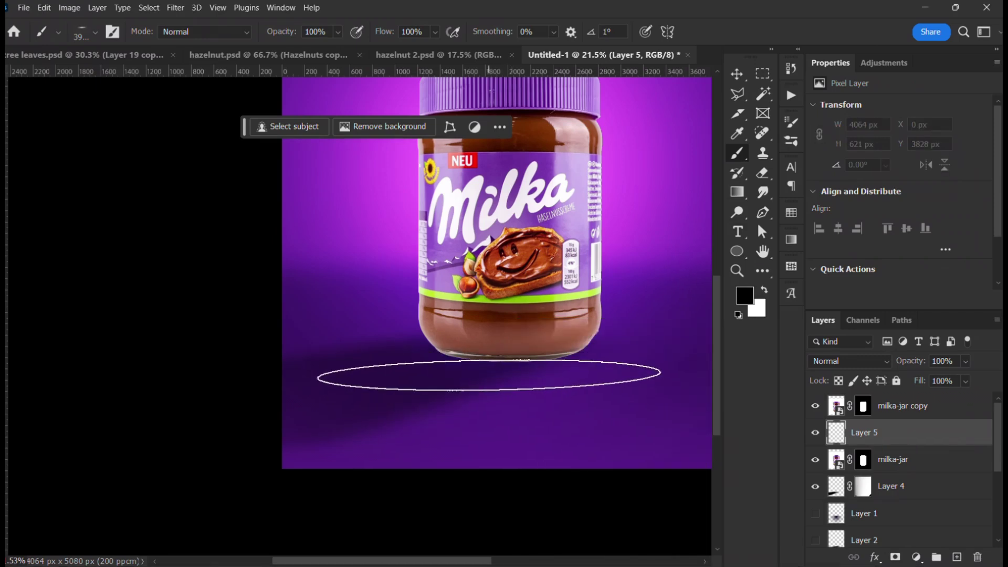
Step: Paint a contact shadow about 3294 x 297 px under the jar's base on Layer 5, using progressively smaller flattened brush dabs
{"action": "key", "text": "bracketleft"}
{"action": "key", "text": "bracketleft"}
{"action": "key", "text": "bracketleft"}
{"action": "key", "text": "bracketleft"}
{"action": "key", "text": "bracketleft"}
{"action": "key", "text": "bracketleft"}
{"action": "key", "text": "bracketleft"}
{"action": "key", "text": "bracketleft"}
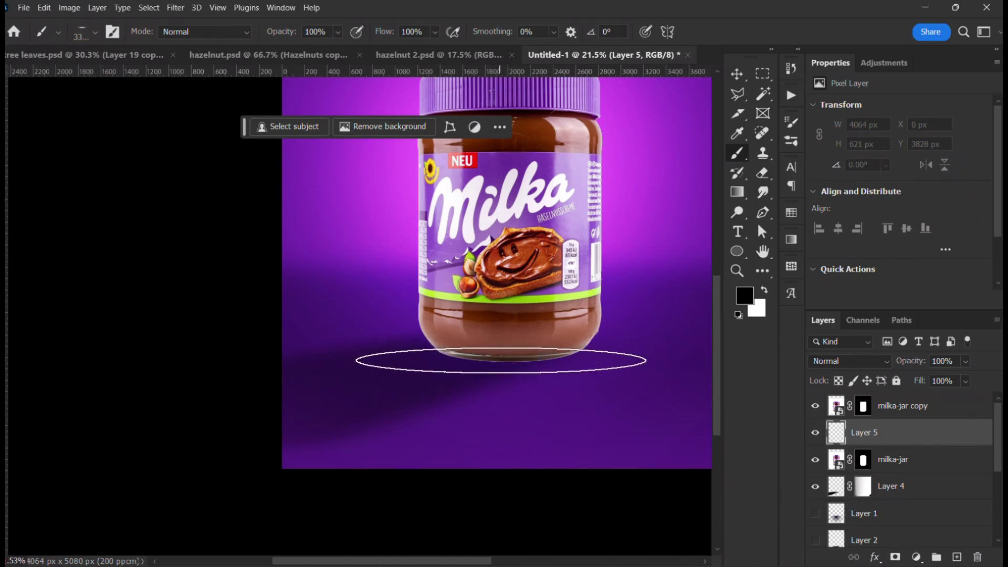
{"action": "key", "text": "bracketleft"}
{"action": "key", "text": "bracketleft"}
{"action": "key", "text": "bracketleft"}
{"action": "key", "text": "bracketleft"}
{"action": "key", "text": "bracketleft"}
{"action": "key", "text": "bracketleft"}
{"action": "key", "text": "bracketleft"}
{"action": "key", "text": "bracketleft"}
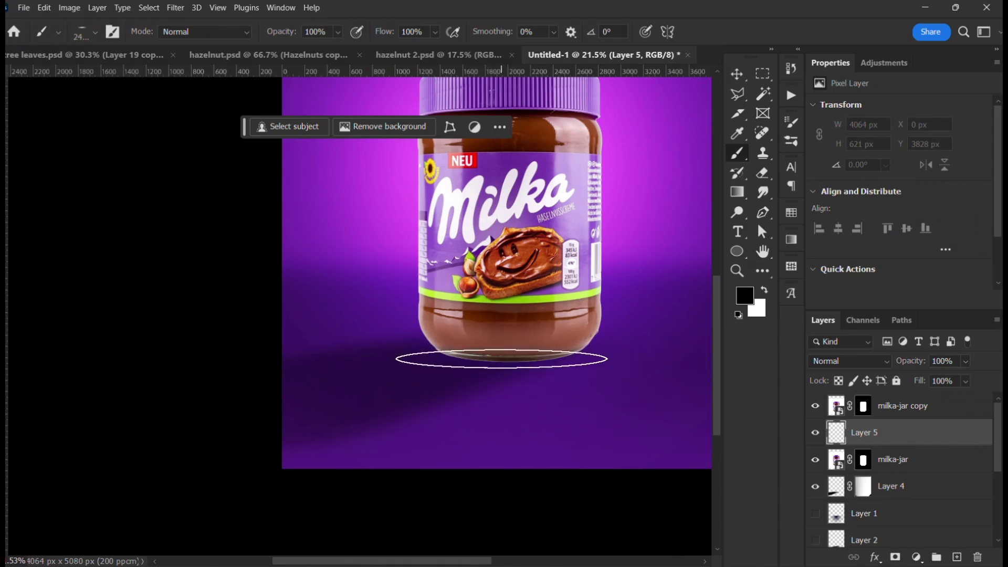
{"action": "key", "text": "bracketleft"}
{"action": "key", "text": "bracketleft"}
{"action": "key", "text": "bracketleft"}
{"action": "key", "text": "bracketleft"}
{"action": "key", "text": "bracketleft"}
{"action": "key", "text": "bracketleft"}
{"action": "key", "text": "bracketleft"}
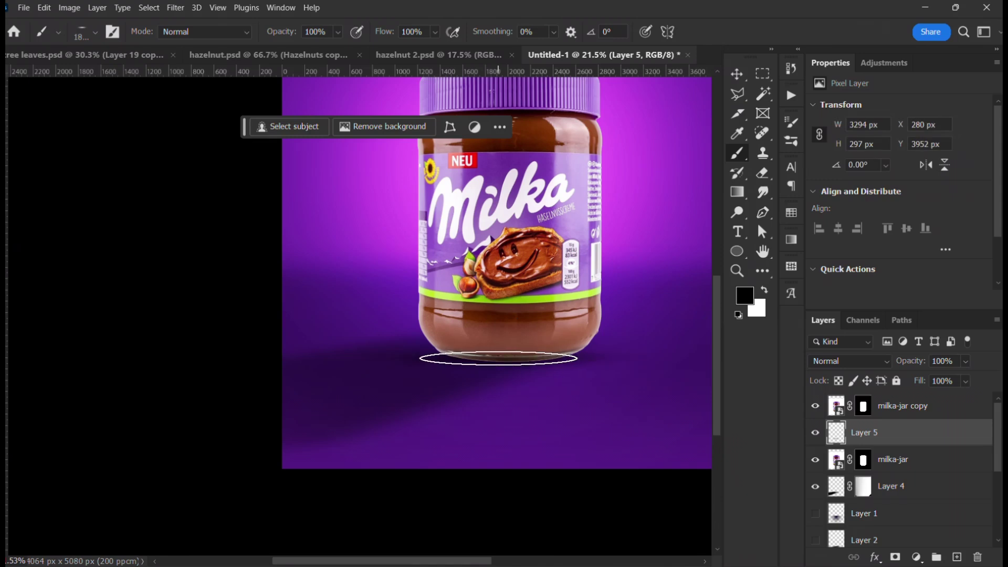
{"action": "key", "text": "bracketleft"}
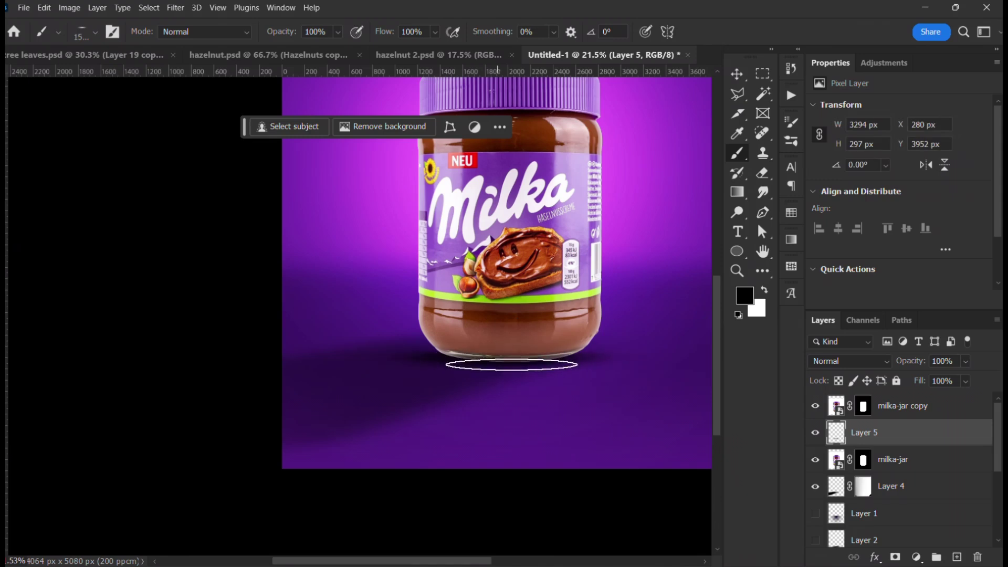
{"action": "scroll", "coordinate": [477, 390], "scroll_direction": "down", "scroll_amount": 3}
{"action": "scroll", "coordinate": [462, 383], "scroll_direction": "up", "scroll_amount": 2}
{"action": "key", "text": "v"}
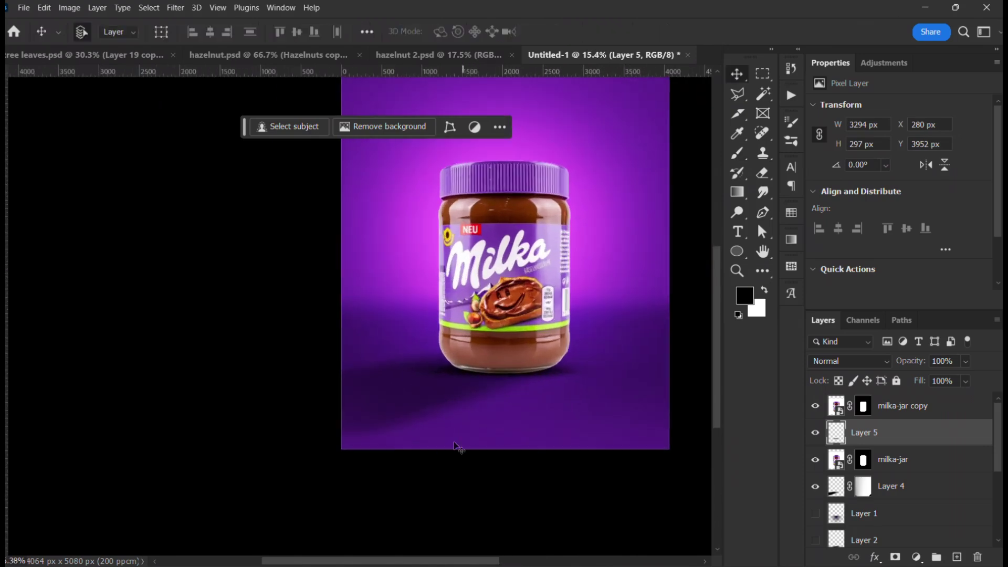
Step: Duplicate the milka-jar copy layer
{"action": "left_click_drag", "start_coordinate": [414, 405], "coordinate": [453, 422]}
{"action": "scroll", "coordinate": [423, 411], "scroll_direction": "down", "scroll_amount": 2}
{"action": "scroll", "coordinate": [454, 418], "scroll_direction": "up", "scroll_amount": 1}
{"action": "left_click", "coordinate": [651, 349]}
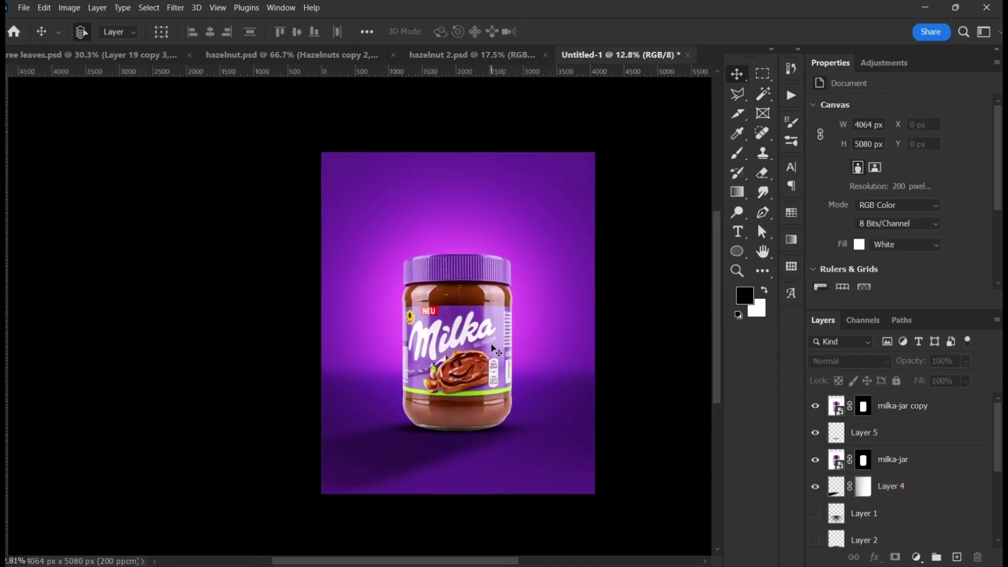
{"action": "left_click", "coordinate": [496, 351]}
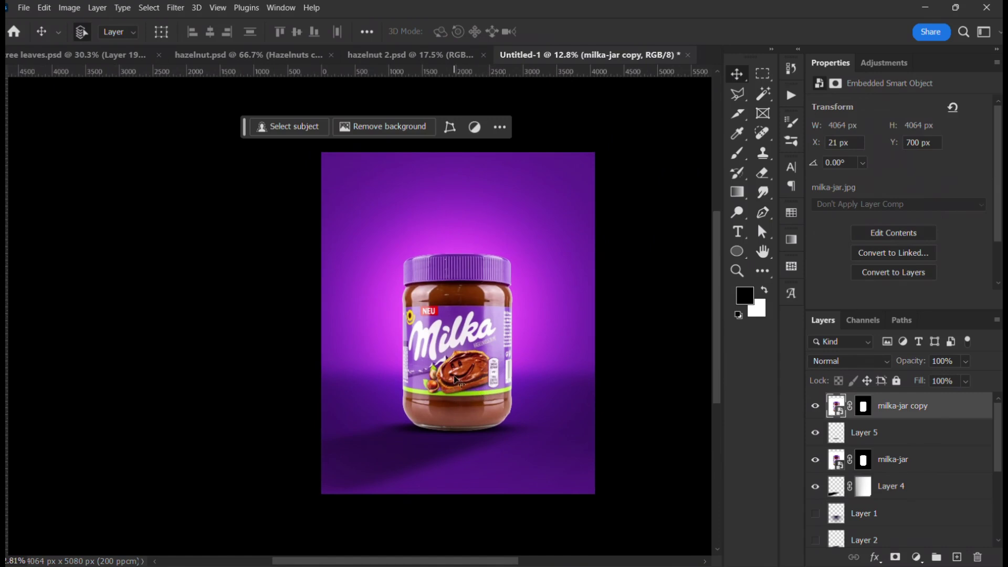
{"action": "scroll", "coordinate": [475, 378], "scroll_direction": "up", "scroll_amount": 2}
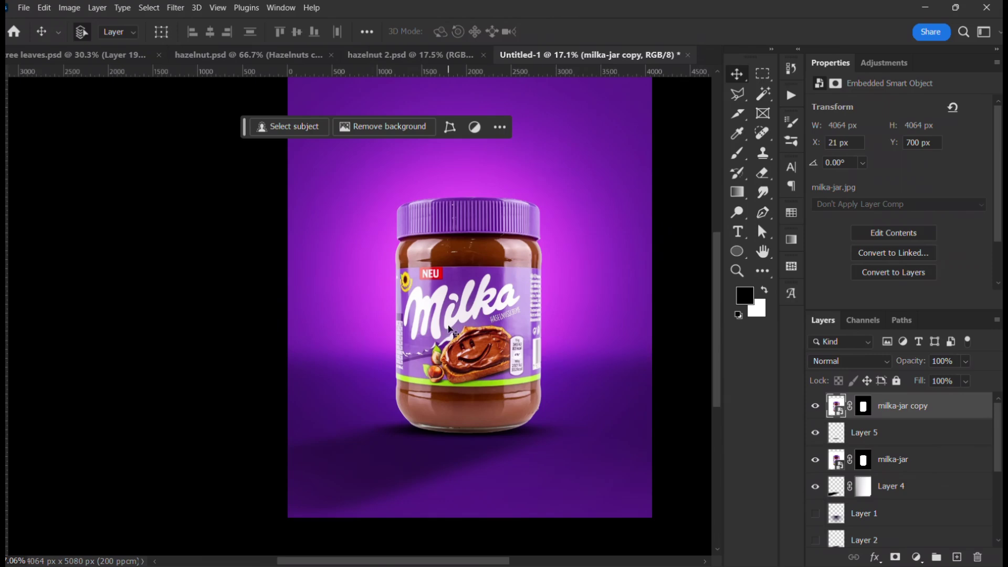
{"action": "key", "text": "ctrl+j"}
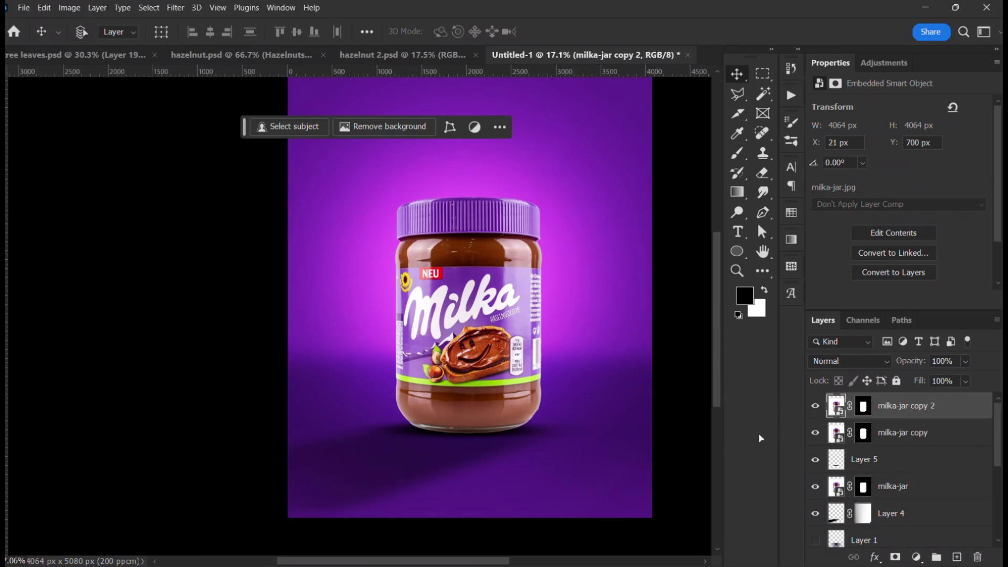
Step: Rotate the duplicated jar 180°, place it upside down under the original jar, and stack it below the milka-jar copy layer
{"action": "key", "text": "ctrl+t"}
{"action": "left_click_drag", "start_coordinate": [512, 111], "coordinate": [453, 426]}
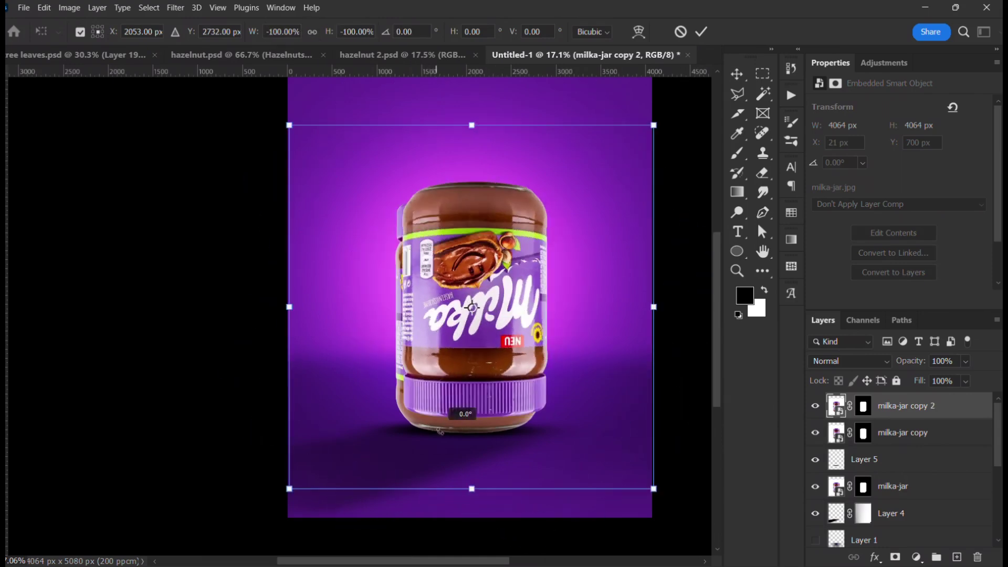
{"action": "left_click_drag", "start_coordinate": [486, 314], "coordinate": [471, 492]}
{"action": "left_click_drag", "start_coordinate": [468, 401], "coordinate": [472, 299]}
{"action": "left_click_drag", "start_coordinate": [472, 299], "coordinate": [478, 334]}
{"action": "key", "text": "Return"}
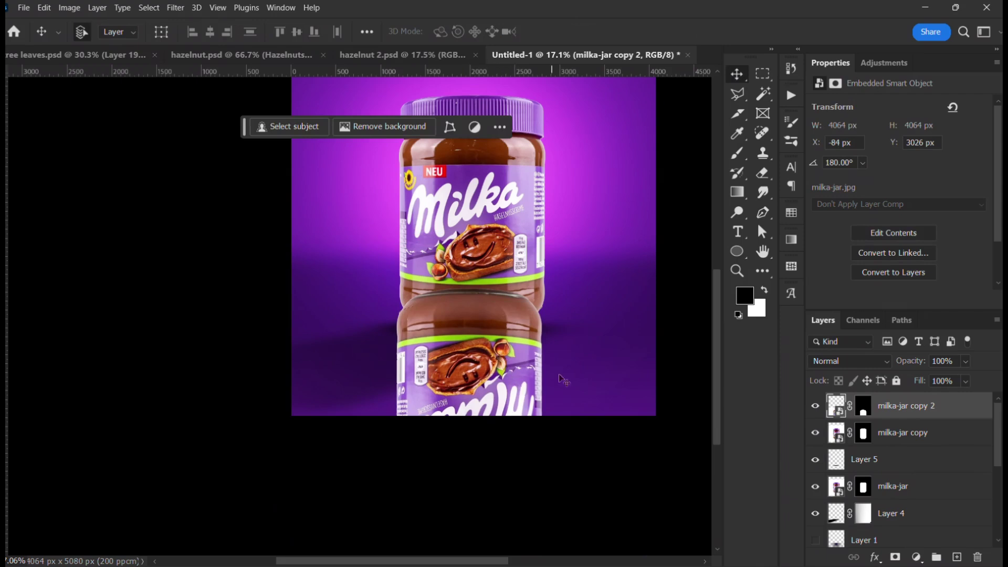
{"action": "left_click_drag", "start_coordinate": [967, 417], "coordinate": [956, 446]}
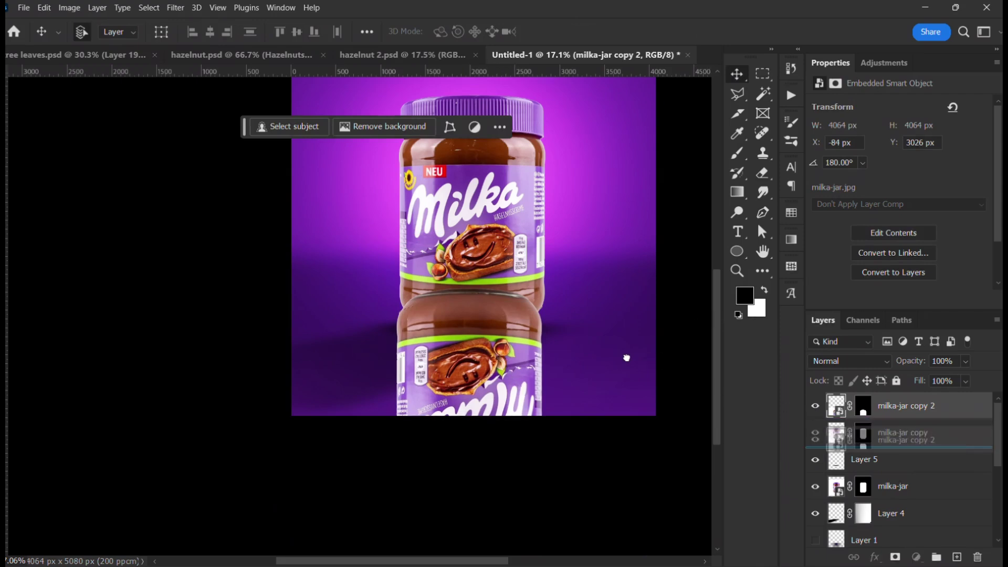
{"action": "left_click_drag", "start_coordinate": [630, 358], "coordinate": [591, 371]}
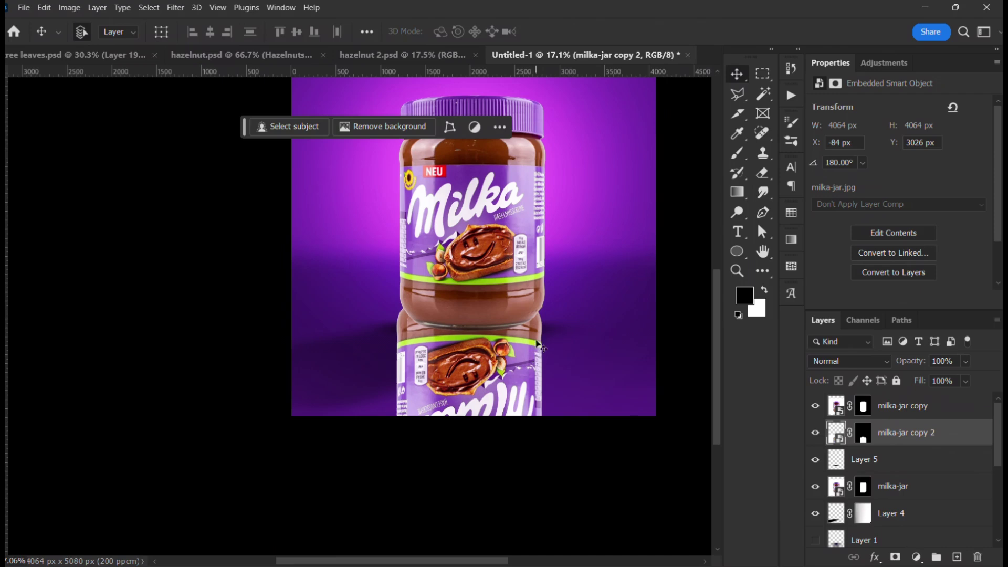
Step: Squash the upside-down jar to about 52.5% of its height and align it with the original jar's base
{"action": "scroll", "coordinate": [527, 315], "scroll_direction": "up", "scroll_amount": 2, "text": "alt"}
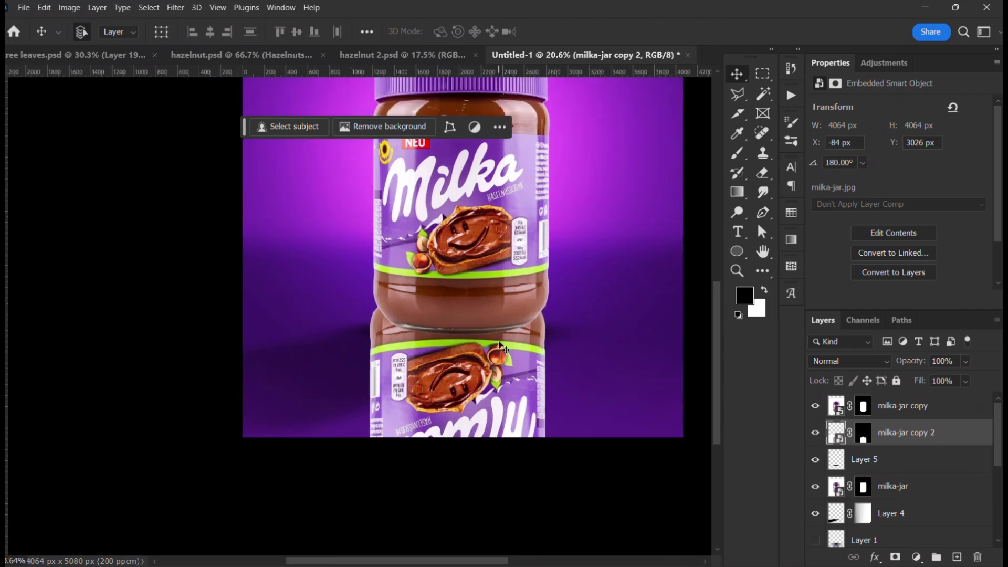
{"action": "key", "text": "ctrl+t"}
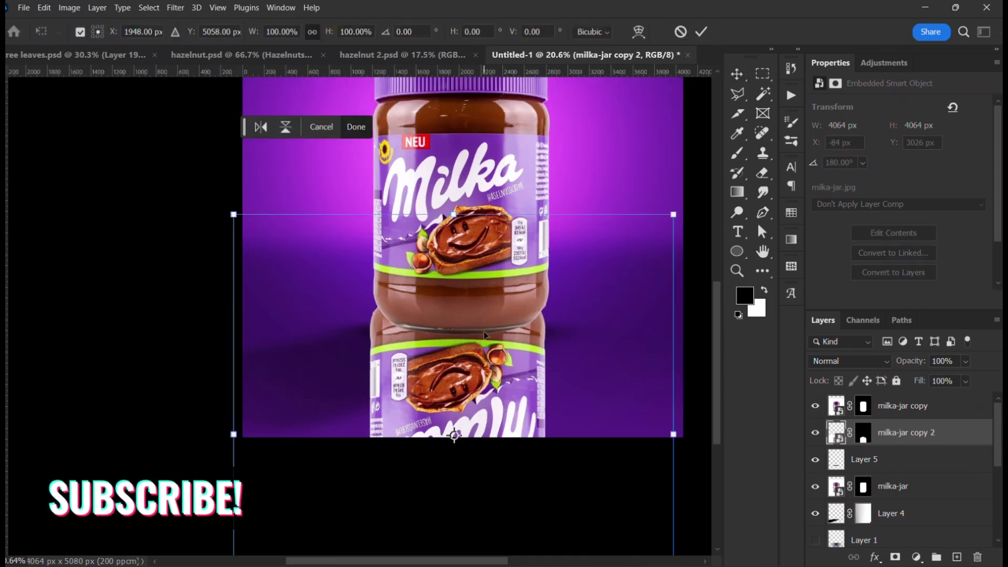
{"action": "scroll", "coordinate": [484, 333], "scroll_direction": "down", "scroll_amount": 3}
{"action": "left_click_drag", "start_coordinate": [462, 227], "coordinate": [462, 324]}
{"action": "left_click_drag", "start_coordinate": [468, 366], "coordinate": [466, 319]}
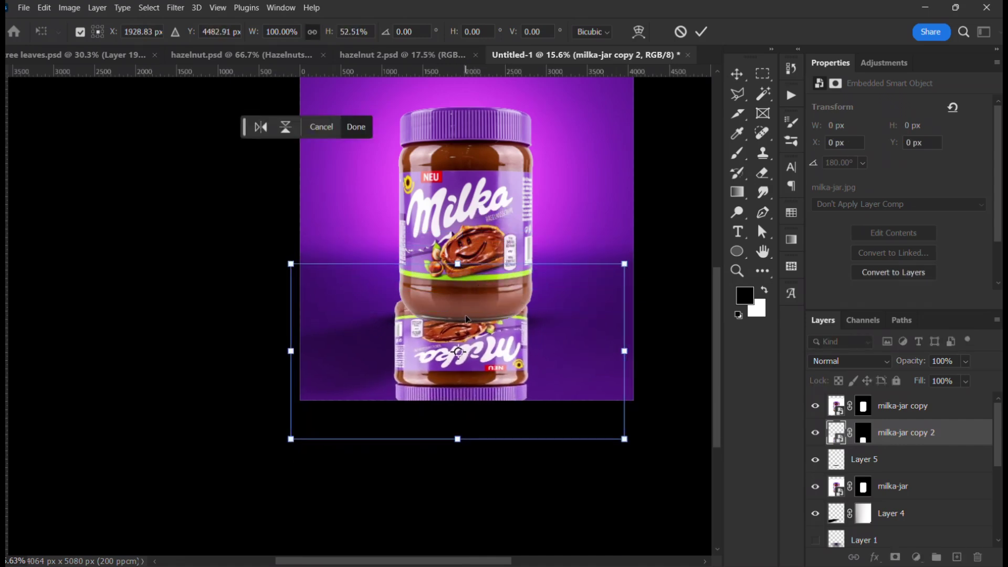
{"action": "key", "text": "Return"}
Step: Convert milka-jar copy 2 to a smart object and add a white layer mask for a gradient
{"action": "scroll", "coordinate": [501, 337], "scroll_direction": "up", "scroll_amount": 2}
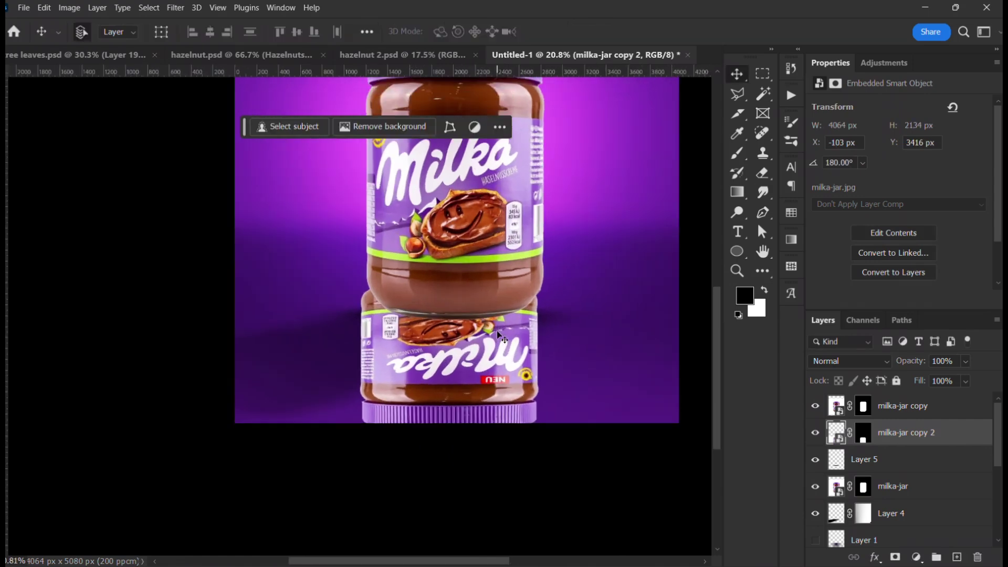
{"action": "scroll", "coordinate": [501, 338], "scroll_direction": "up", "scroll_amount": 1}
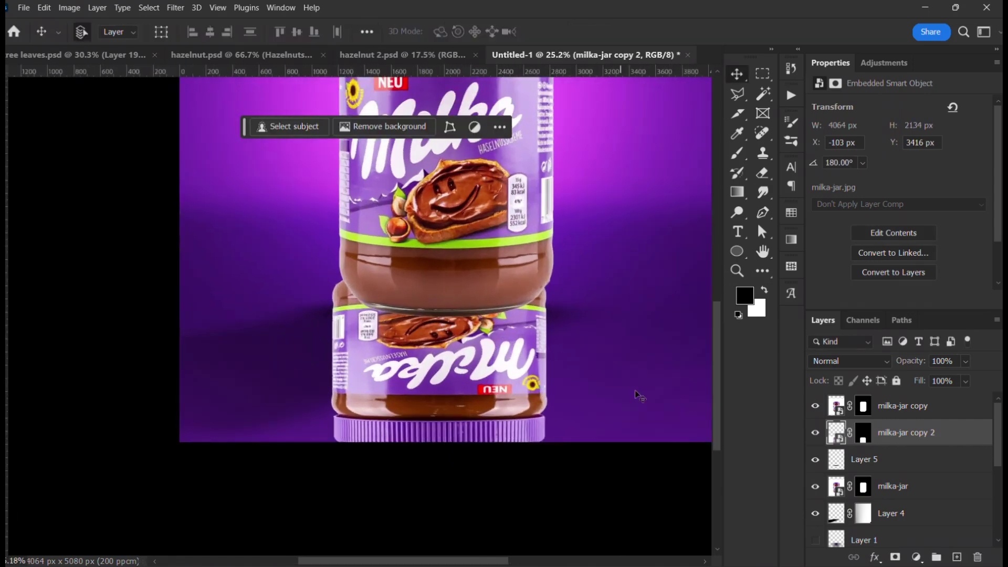
{"action": "left_click", "coordinate": [861, 442]}
{"action": "right_click", "coordinate": [915, 441]}
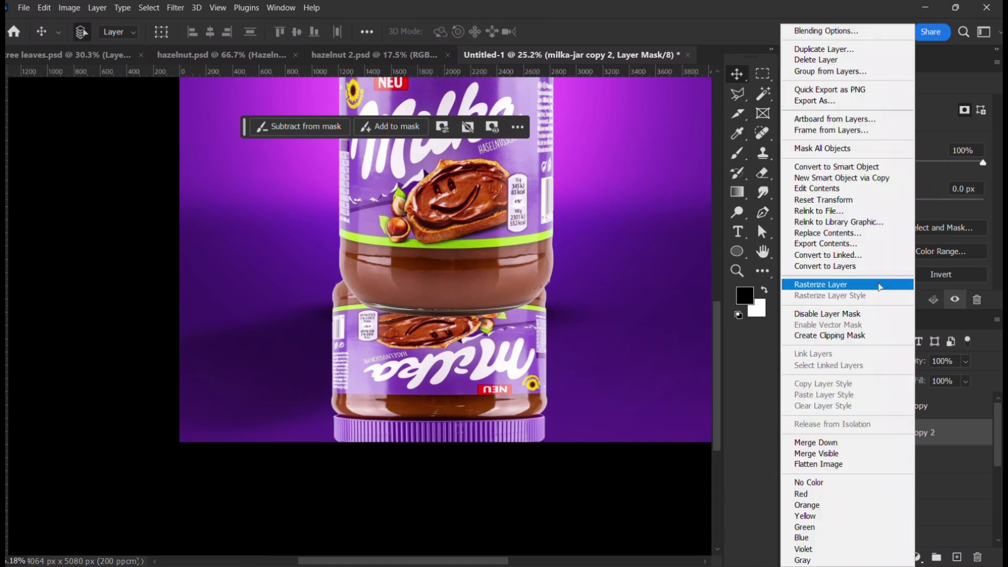
{"action": "left_click", "coordinate": [848, 171]}
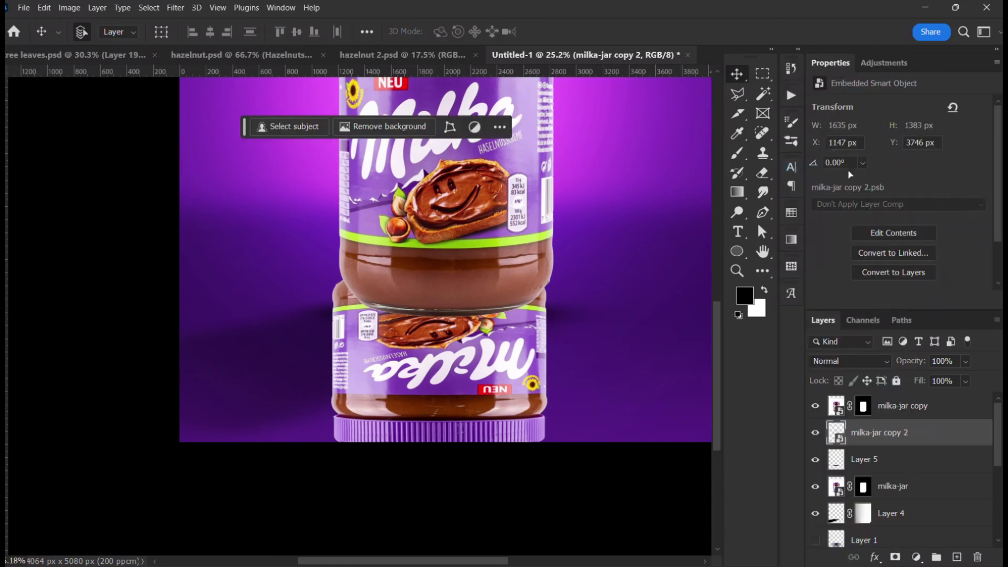
{"action": "scroll", "coordinate": [625, 360], "scroll_direction": "down", "scroll_amount": 1}
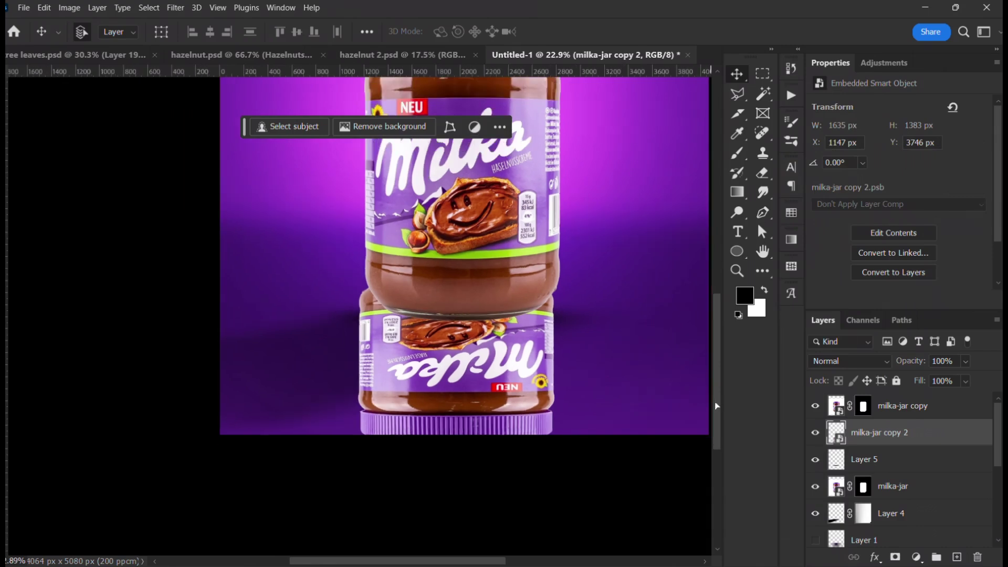
{"action": "left_click", "coordinate": [894, 558]}
{"action": "key", "text": "g"}
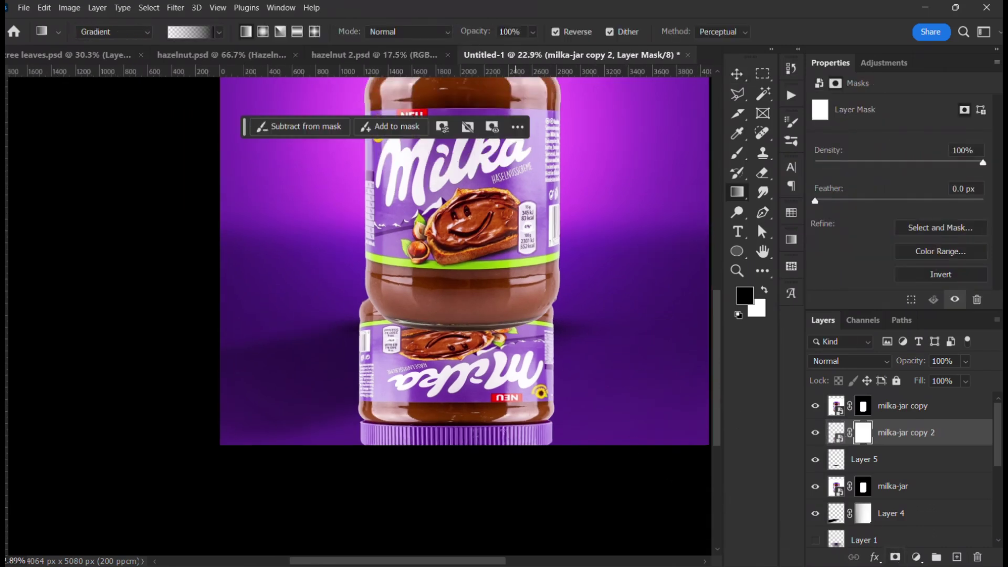
Step: Fade the upside-down jar reflection with a vertical gradient on the milka-jar copy 2 mask, from the original jar's label to the reflection's lower part
{"action": "left_click_drag", "start_coordinate": [458, 487], "coordinate": [454, 269]}
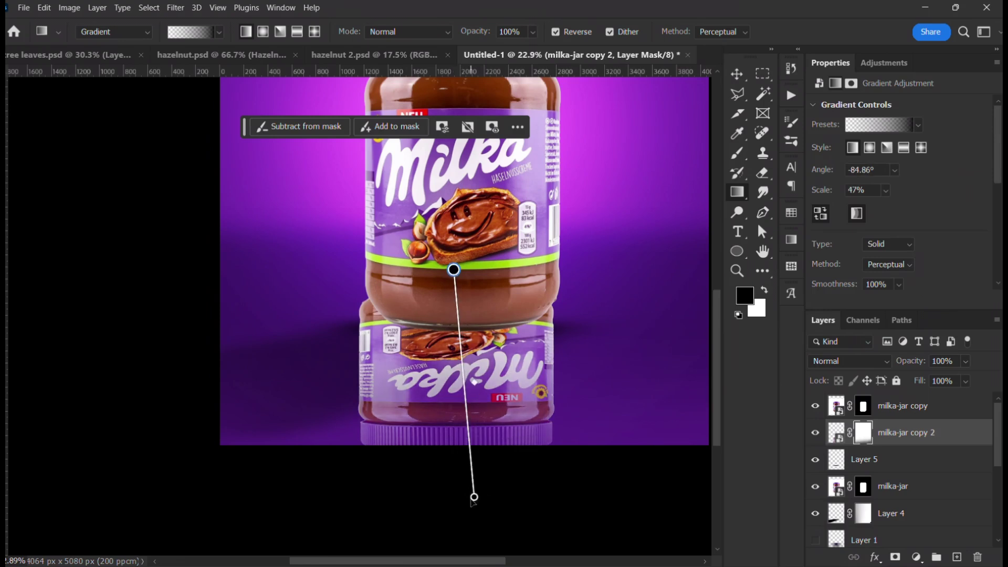
{"action": "left_click_drag", "start_coordinate": [474, 497], "coordinate": [460, 411]}
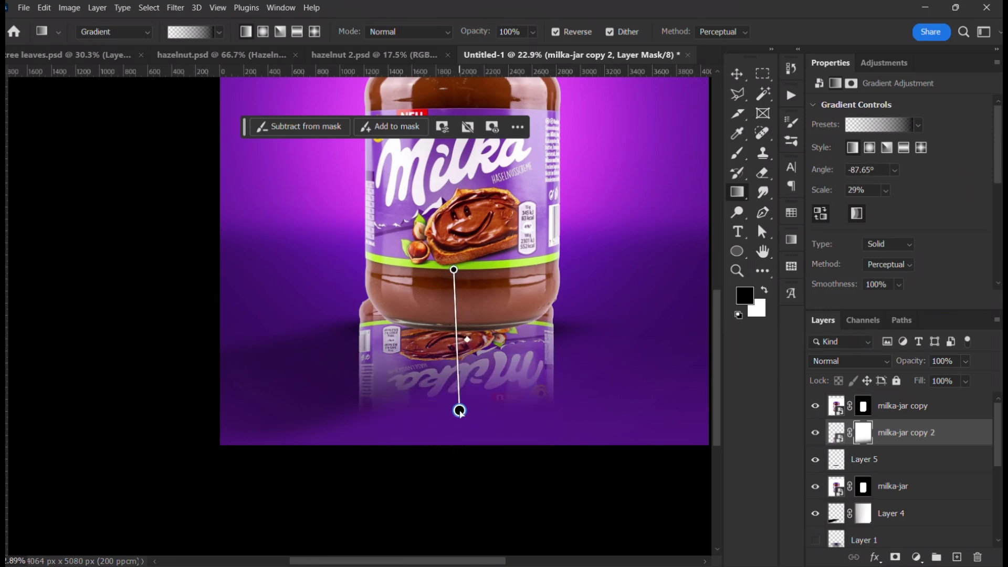
{"action": "left_click_drag", "start_coordinate": [453, 269], "coordinate": [459, 176]}
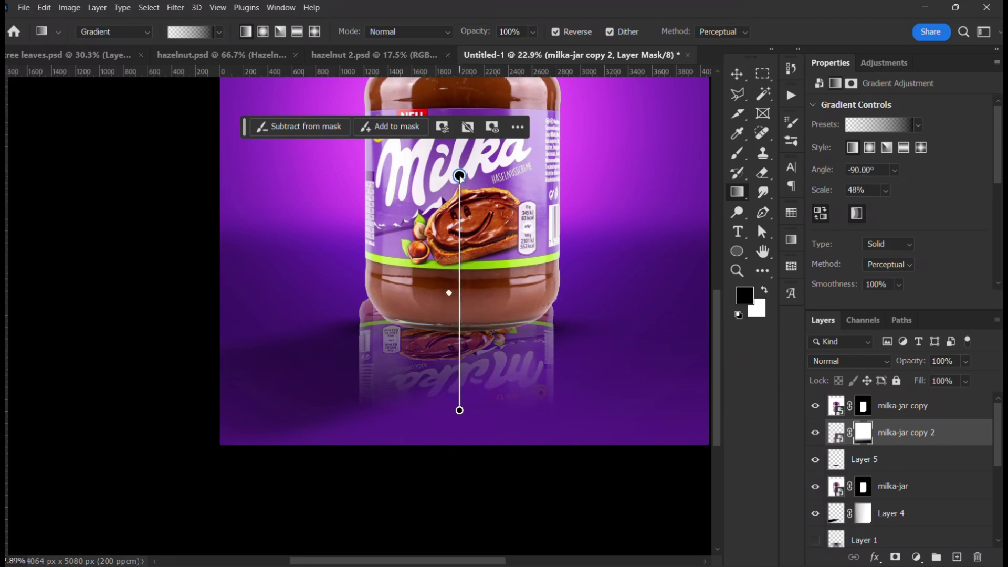
{"action": "left_click_drag", "start_coordinate": [460, 410], "coordinate": [484, 400]}
{"action": "key", "text": "Return"}
{"action": "key", "text": "v"}
{"action": "scroll", "coordinate": [459, 350], "scroll_direction": "down", "scroll_amount": 4}
{"action": "scroll", "coordinate": [460, 349], "scroll_direction": "up", "scroll_amount": 3}
Step: Lock Layer 4 and delete the faded reflection layer, milka-jar copy 2
{"action": "left_click", "coordinate": [896, 380]}
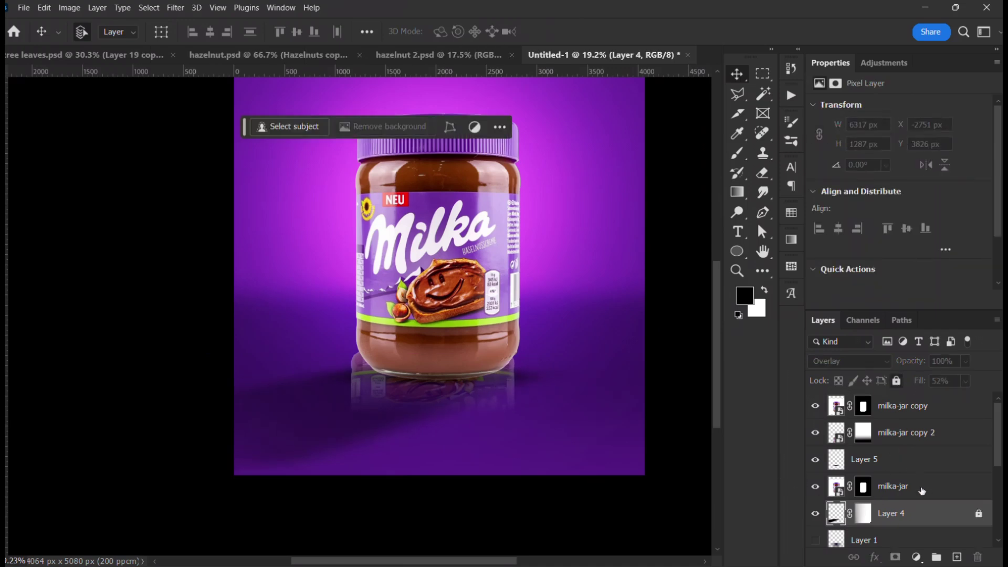
{"action": "left_click", "coordinate": [913, 486]}
{"action": "left_click", "coordinate": [813, 432]}
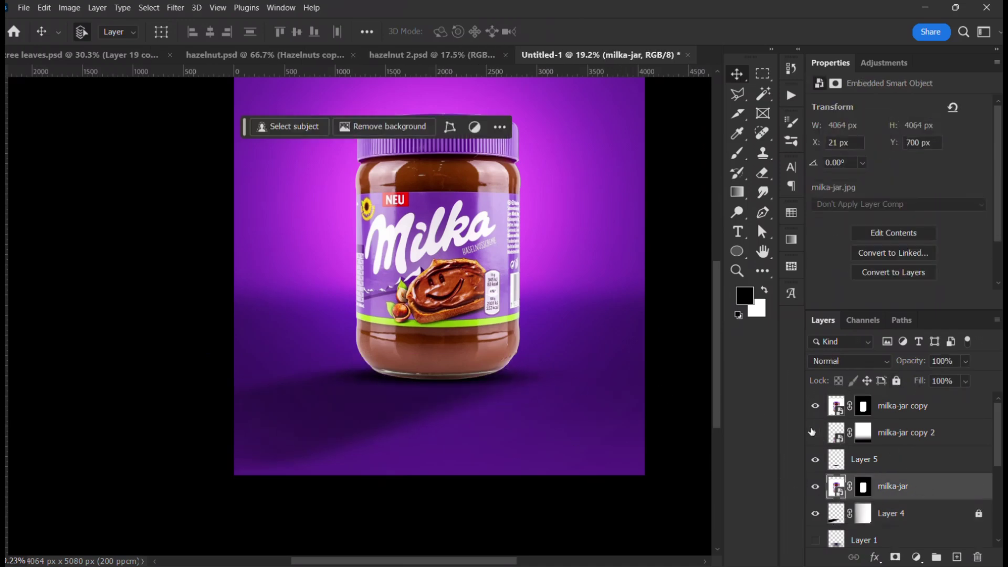
{"action": "left_click_drag", "start_coordinate": [492, 391], "coordinate": [490, 433]}
{"action": "key", "text": "Delete"}
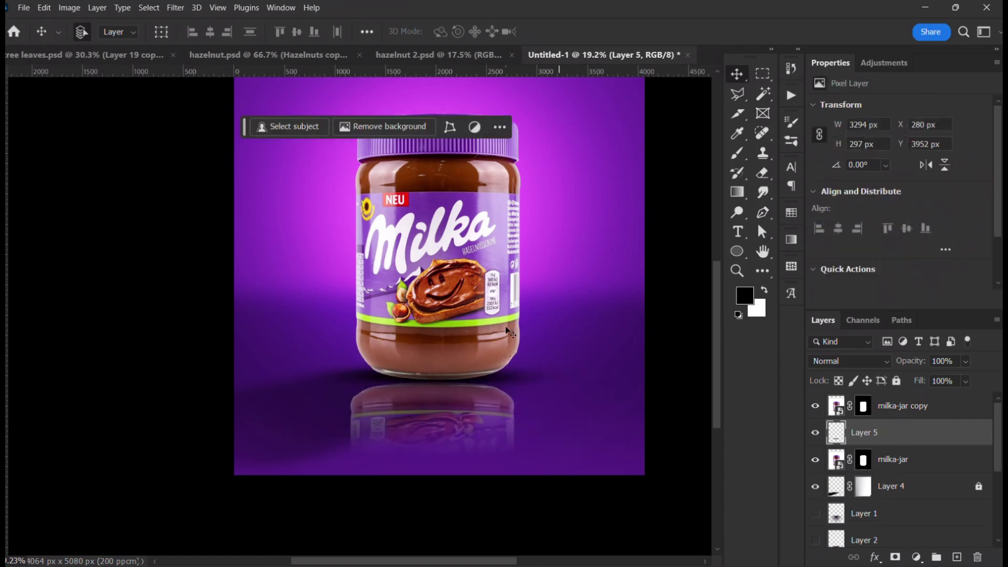
Step: Duplicate the milka-jar copy layer, flip the duplicate vertically and move it straight down below the original jar
{"action": "left_click", "coordinate": [508, 313]}
{"action": "key", "text": "ctrl+j"}
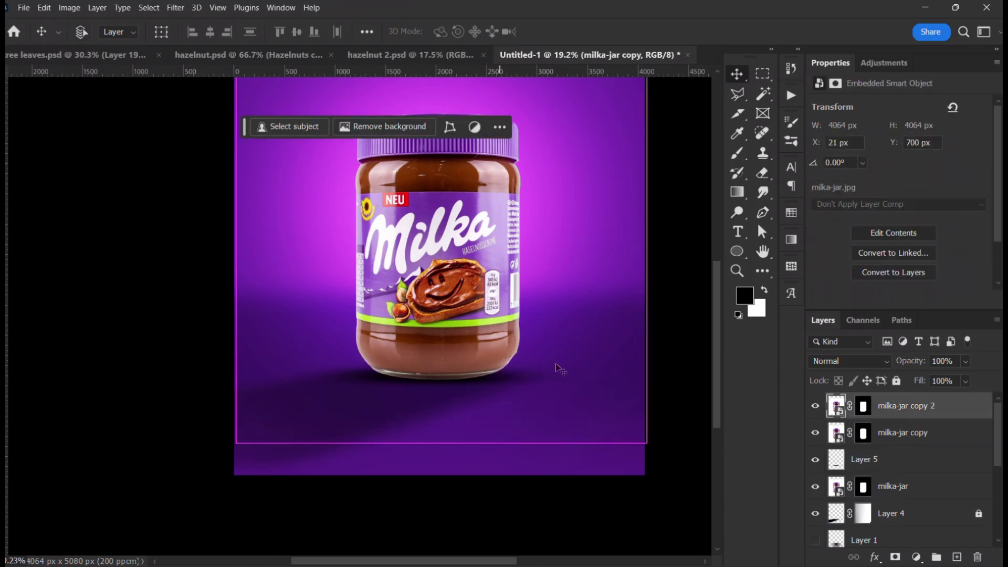
{"action": "key", "text": "ctrl+t"}
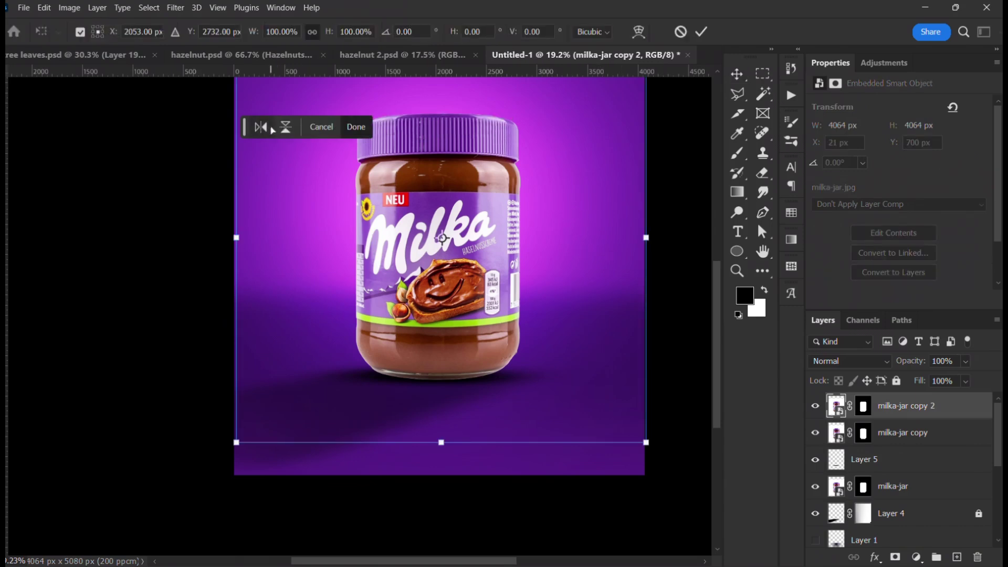
{"action": "left_click", "coordinate": [285, 127]}
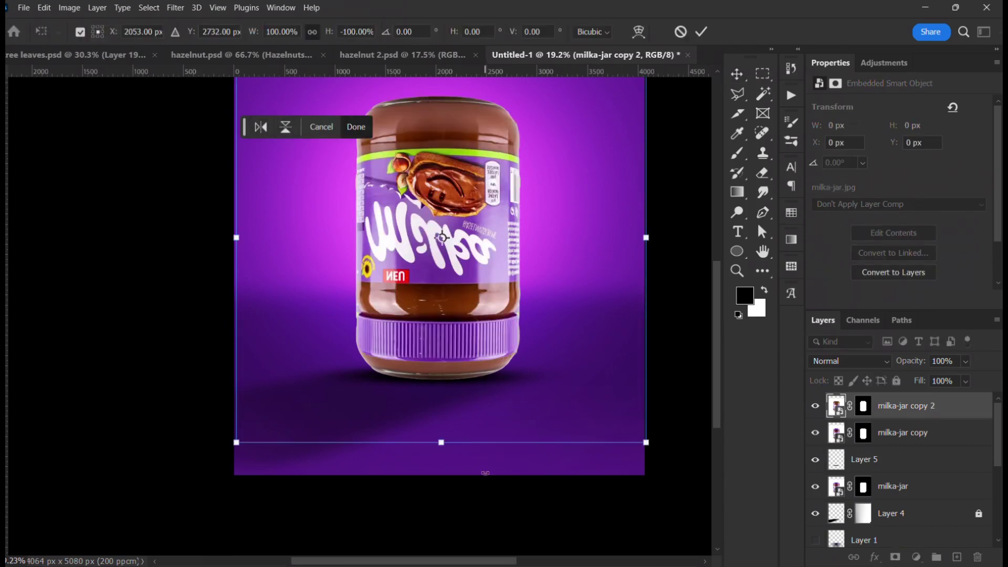
{"action": "left_click_drag", "start_coordinate": [498, 199], "coordinate": [496, 449]}
Step: Try to warp the flipped jar while it is being transformed
{"action": "right_click", "coordinate": [494, 425]}
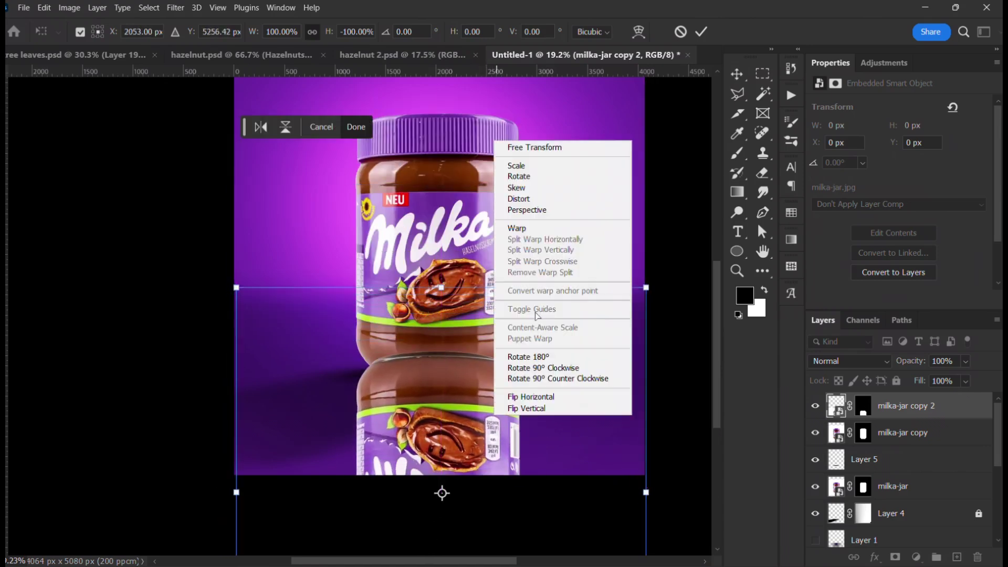
{"action": "left_click", "coordinate": [640, 42]}
{"action": "left_click", "coordinate": [639, 36]}
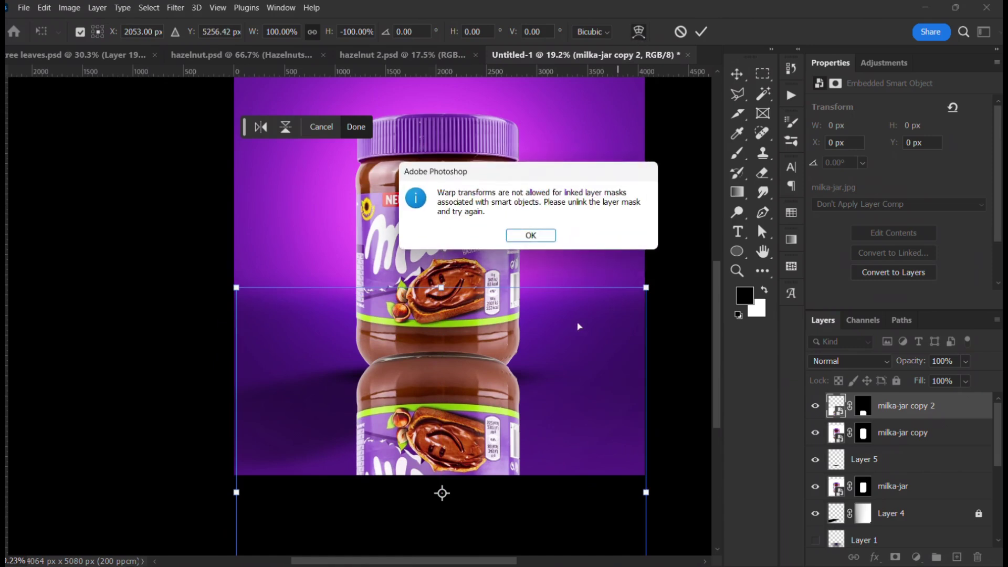
{"action": "left_click", "coordinate": [554, 239]}
Step: Apply the flip, stack milka-jar copy 2 below milka-jar copy, and move the flipped jar up behind the original jar's base
{"action": "left_click", "coordinate": [701, 31]}
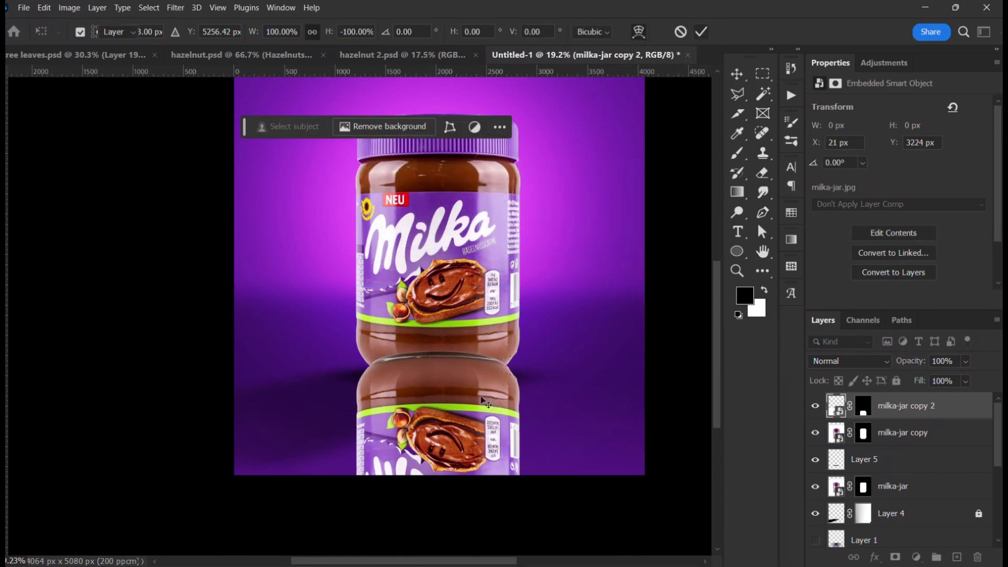
{"action": "left_click_drag", "start_coordinate": [965, 401], "coordinate": [892, 447]}
{"action": "left_click_drag", "start_coordinate": [461, 437], "coordinate": [446, 414]}
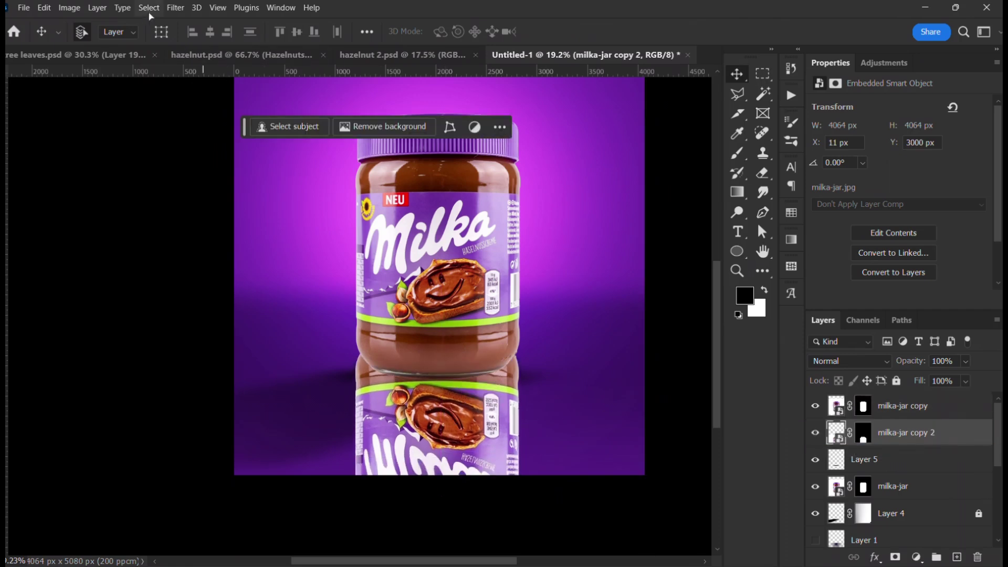
{"action": "left_click", "coordinate": [175, 7]}
{"action": "mouse_move", "coordinate": [223, 191]}
{"action": "mouse_move", "coordinate": [184, 179]}
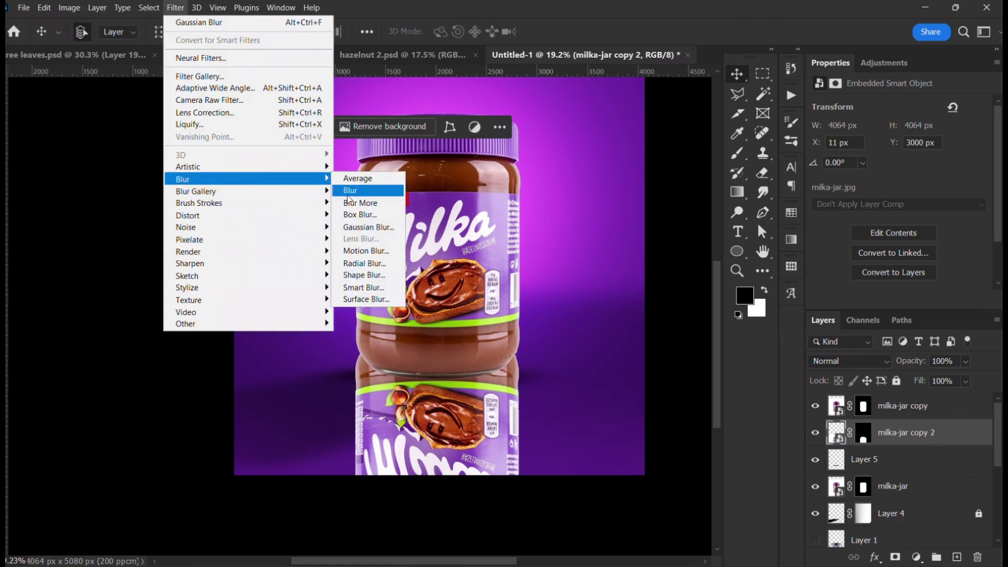
{"action": "left_click", "coordinate": [367, 225]}
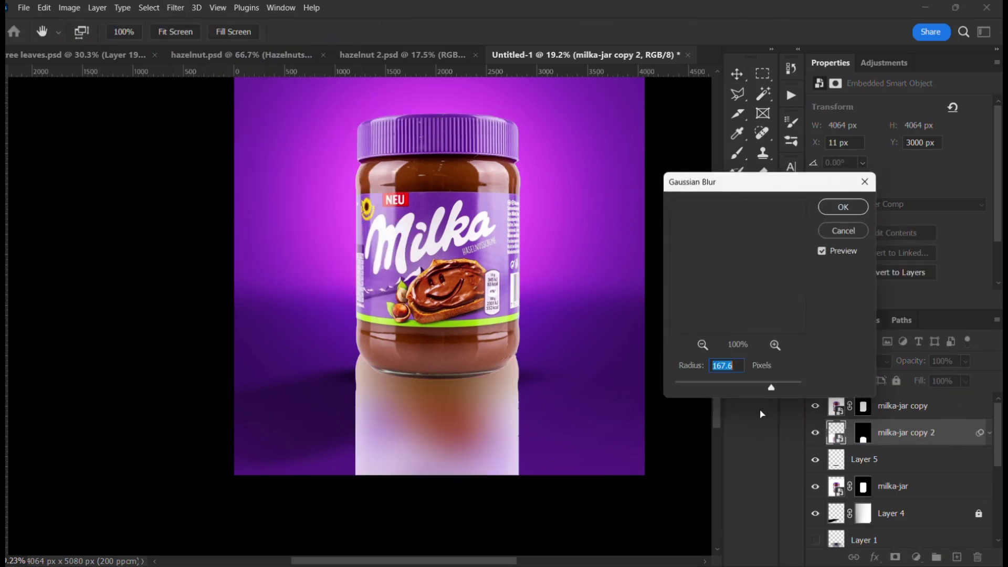
{"action": "left_click", "coordinate": [842, 230]}
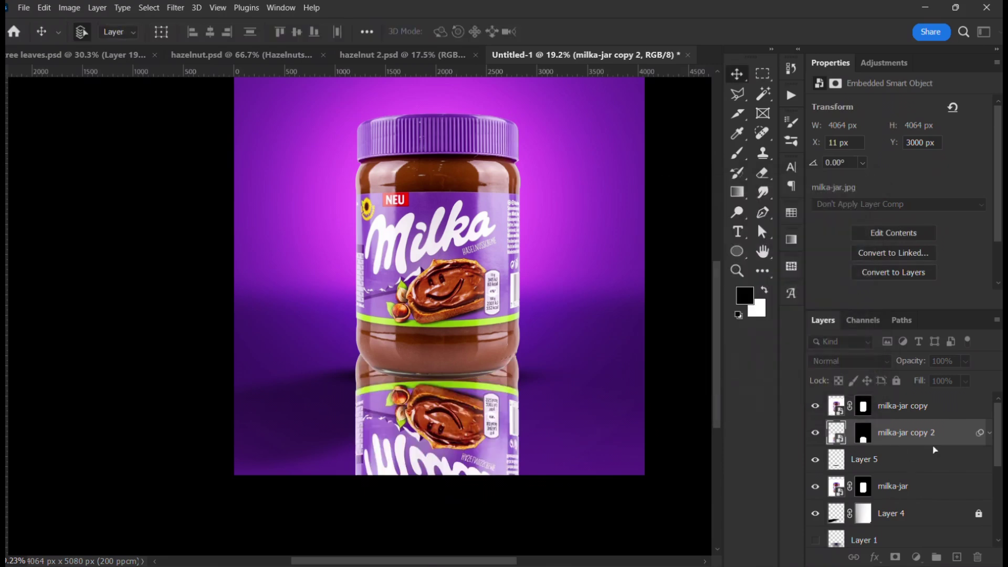
Step: Convert milka-jar copy 2 to a smart object and apply a Motion Blur with an angle of -89° and a distance of 222 pixels
{"action": "right_click", "coordinate": [940, 436]}
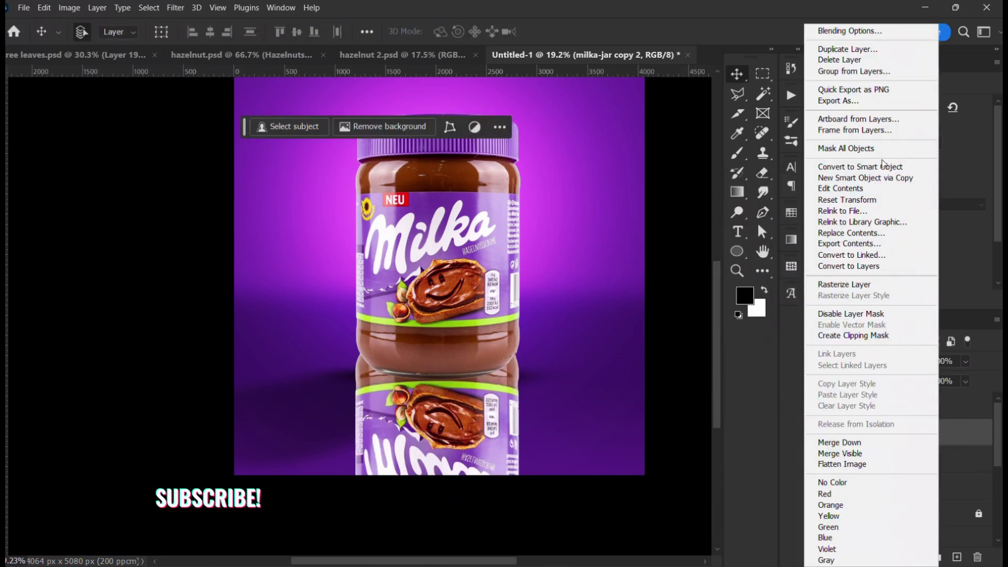
{"action": "left_click", "coordinate": [884, 165]}
{"action": "left_click", "coordinate": [175, 7]}
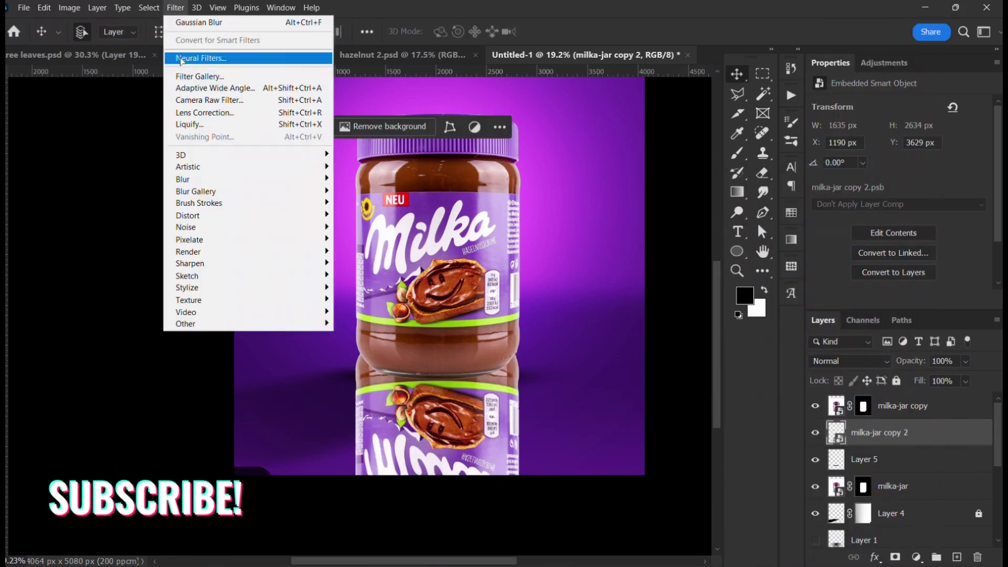
{"action": "mouse_move", "coordinate": [212, 183]}
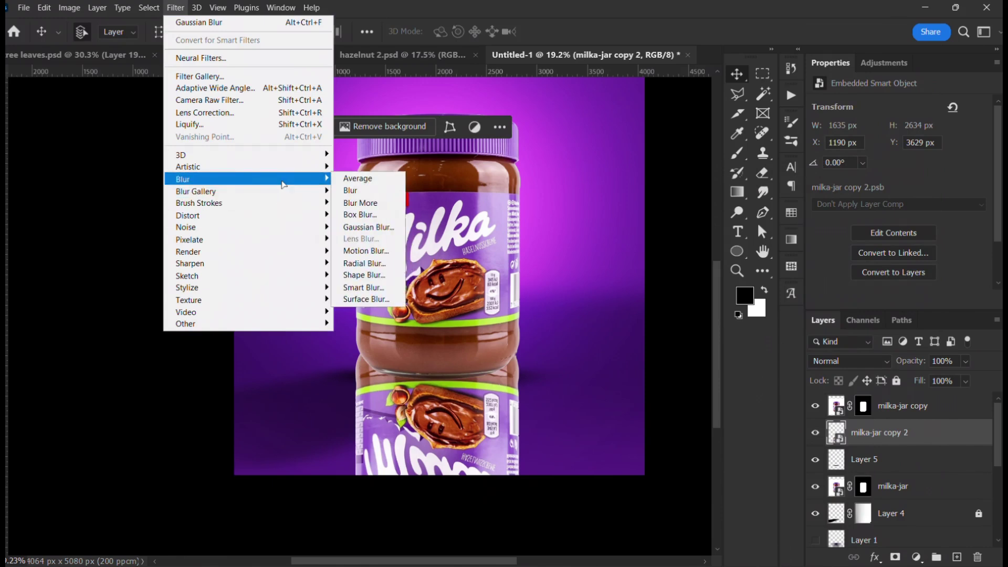
{"action": "left_click", "coordinate": [380, 250]}
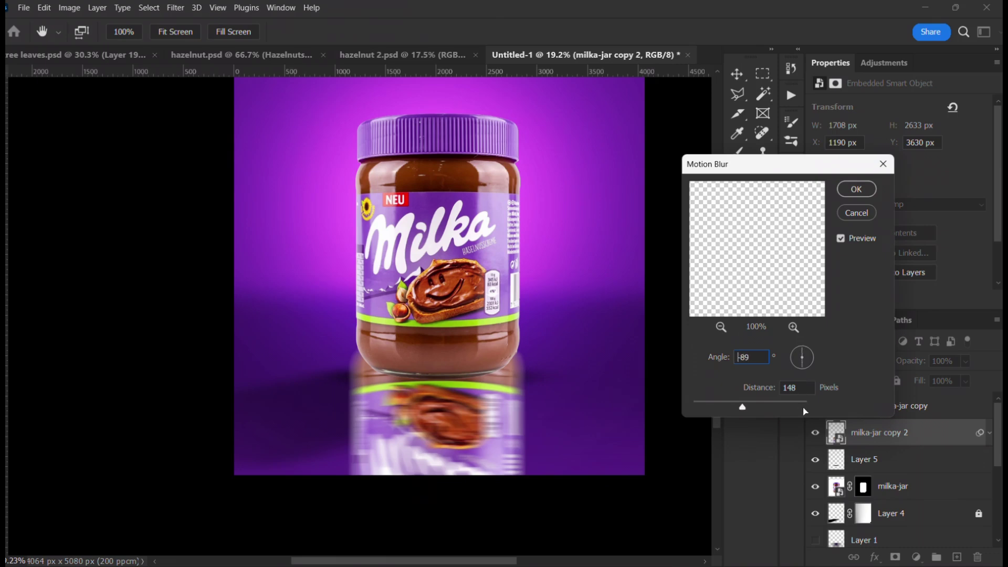
{"action": "left_click", "coordinate": [757, 408]}
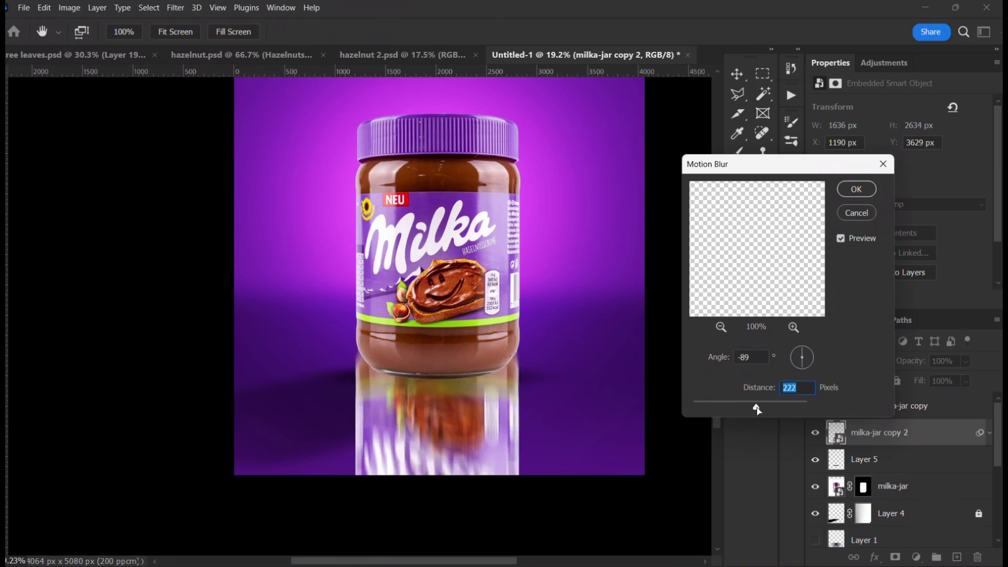
{"action": "left_click", "coordinate": [872, 194]}
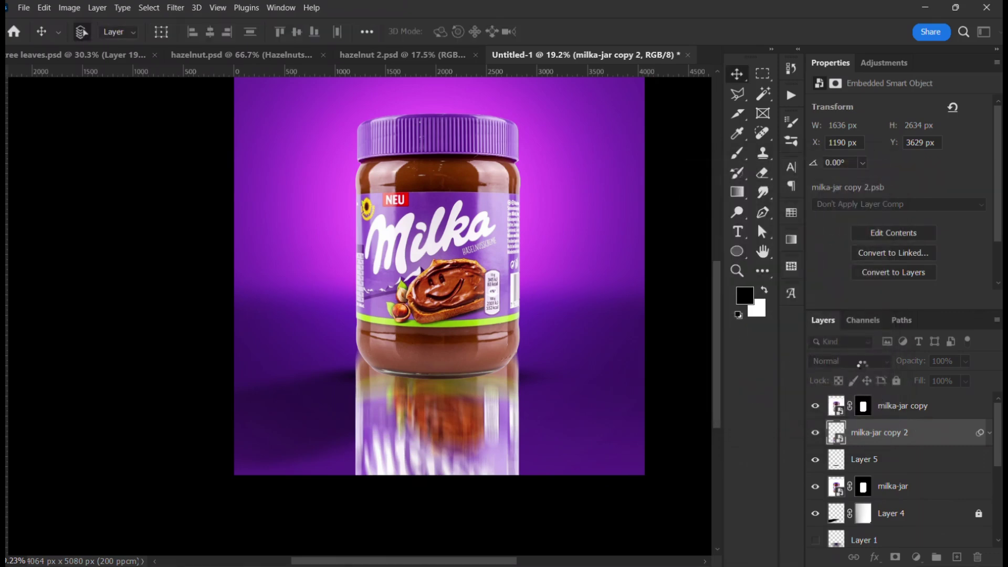
Step: Add a layer mask to milka-jar copy 2, fade the reflection downward with a vertical gradient, and lower it beneath the jar's base
{"action": "left_click", "coordinate": [900, 557]}
{"action": "scroll", "coordinate": [442, 412], "scroll_direction": "down", "scroll_amount": 1}
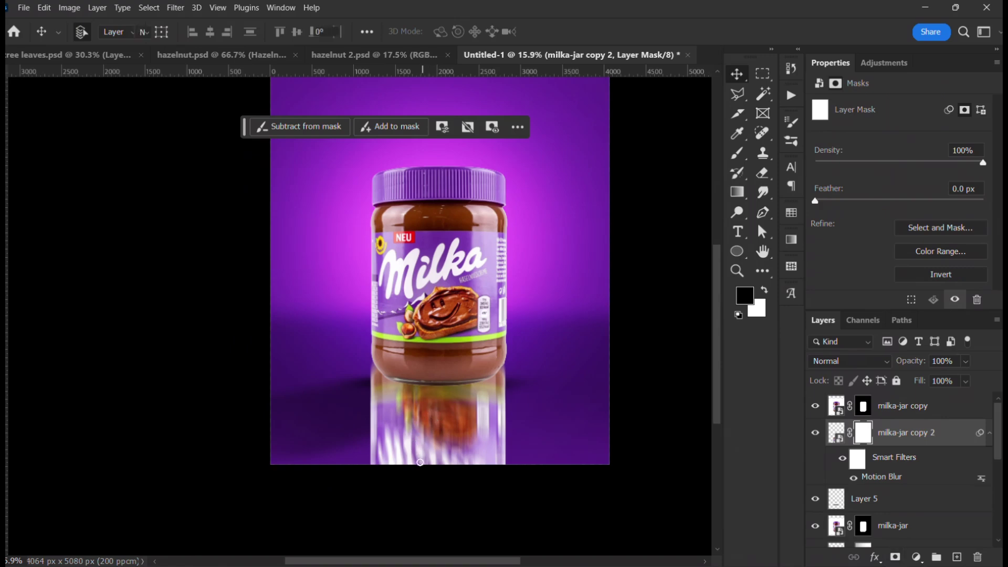
{"action": "key", "text": "j"}
{"action": "key", "text": "g"}
{"action": "mouse_move", "coordinate": [461, 487]}
{"action": "left_mouse_down"}
{"action": "mouse_move", "coordinate": [447, 351]}
{"action": "mouse_move", "coordinate": [457, 503]}
{"action": "mouse_move", "coordinate": [457, 348]}
{"action": "mouse_move", "coordinate": [444, 300]}
{"action": "left_mouse_up"}
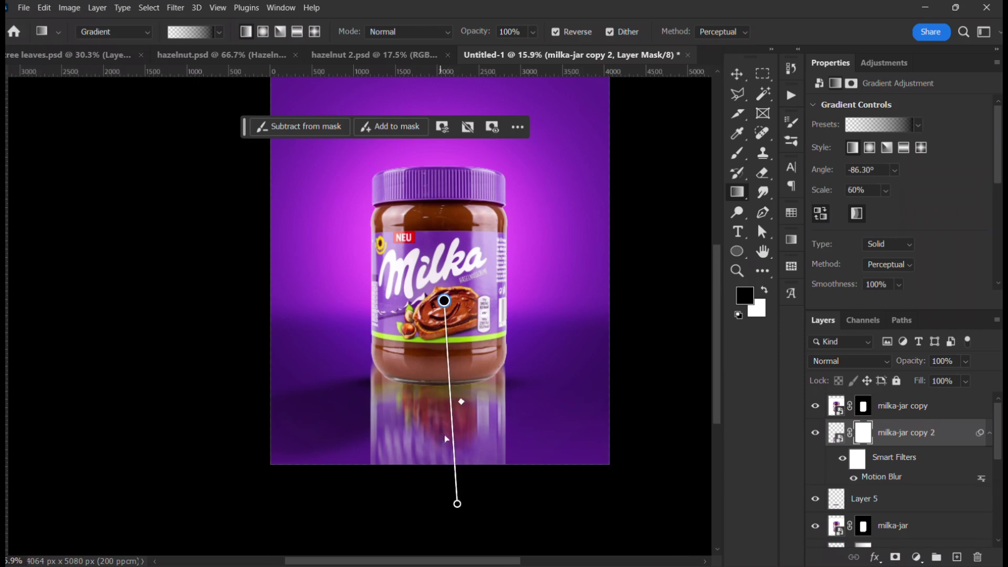
{"action": "left_click_drag", "start_coordinate": [457, 503], "coordinate": [474, 449]}
{"action": "key", "text": "v"}
{"action": "scroll", "coordinate": [472, 402], "scroll_direction": "up", "scroll_amount": 2}
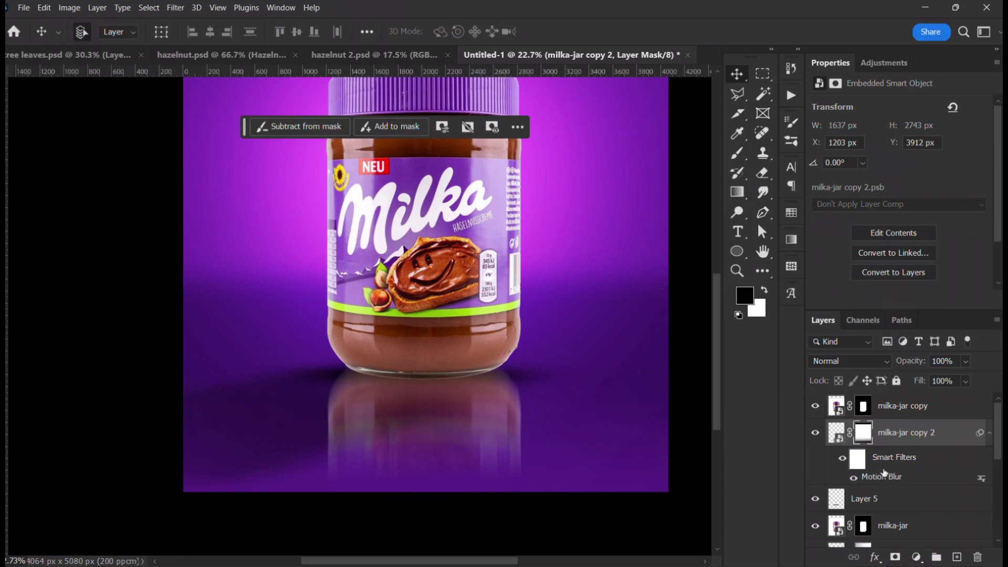
Step: Set the blend mode of the milka-jar copy 2 reflection to Overlay
{"action": "left_click", "coordinate": [851, 368]}
{"action": "left_click", "coordinate": [829, 366]}
{"action": "left_click", "coordinate": [573, 494]}
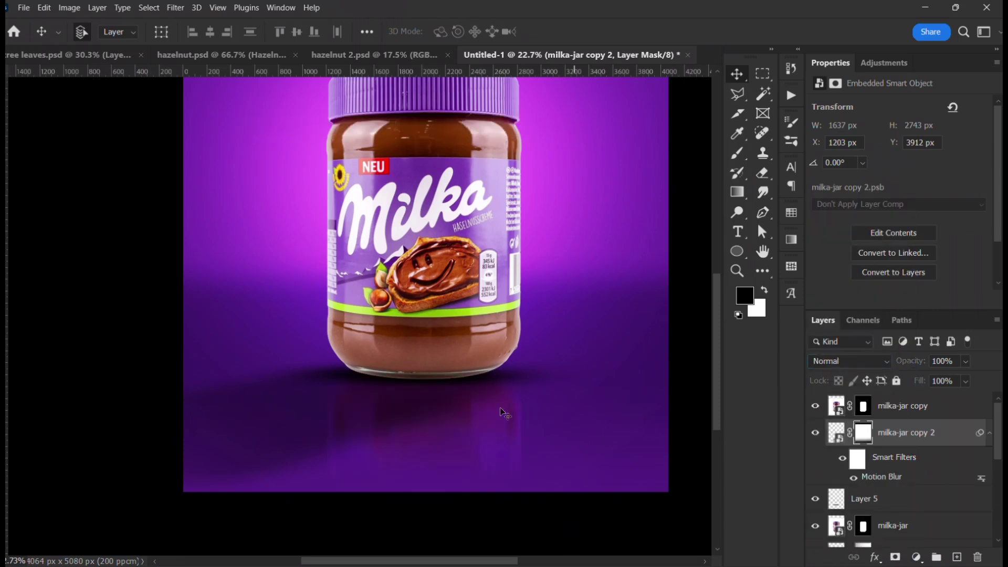
{"action": "scroll", "coordinate": [500, 419], "scroll_direction": "down", "scroll_amount": 4}
{"action": "scroll", "coordinate": [474, 431], "scroll_direction": "up", "scroll_amount": 4}
{"action": "mouse_move", "coordinate": [472, 444]}
{"action": "left_mouse_down"}
{"action": "mouse_move", "coordinate": [474, 473]}
{"action": "mouse_move", "coordinate": [477, 454]}
{"action": "left_mouse_up"}
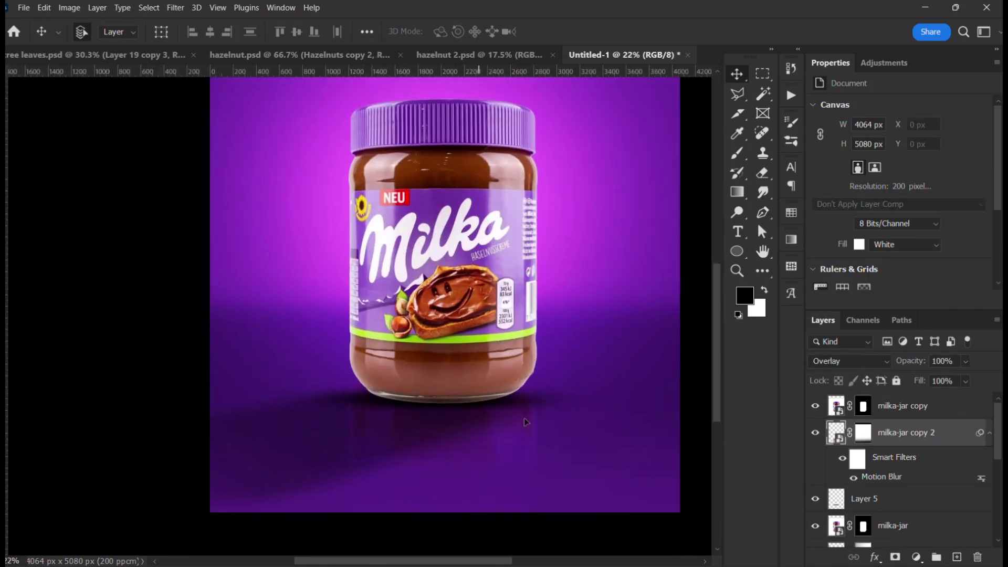
Step: Paint black with the Brush on the milka-jar copy 2 layer mask to soften the reflection around the jar's base
{"action": "left_click", "coordinate": [863, 432]}
{"action": "key", "text": "b"}
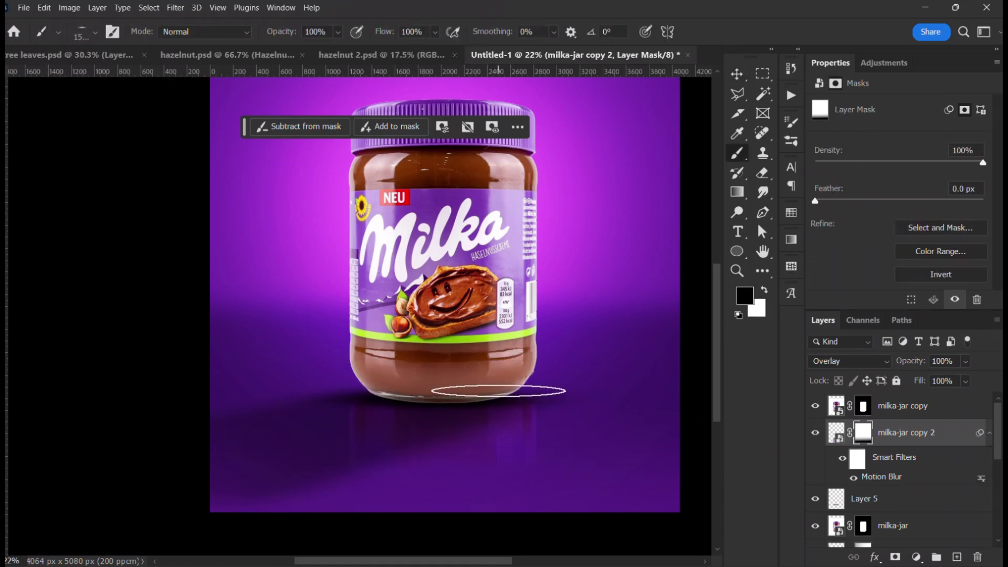
{"action": "key", "text": "v"}
Step: Shift the masked reflection vertically beneath the jar, keeping it horizontally aligned with the jar
{"action": "scroll", "coordinate": [455, 405], "scroll_direction": "down", "scroll_amount": 3}
{"action": "scroll", "coordinate": [456, 404], "scroll_direction": "up", "scroll_amount": 2}
{"action": "key", "text": "ctrl"}
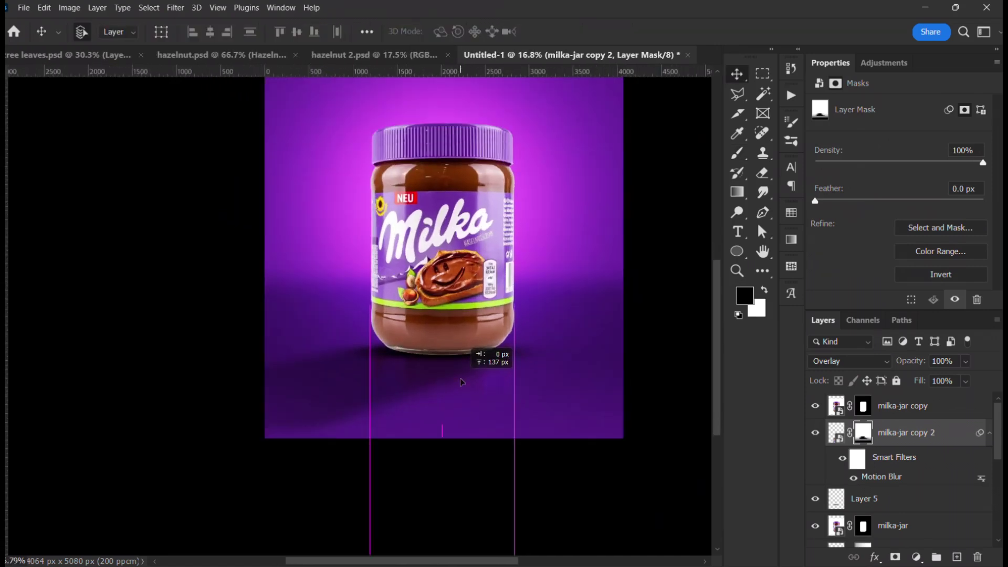
{"action": "left_click_drag", "start_coordinate": [461, 383], "coordinate": [461, 389]}
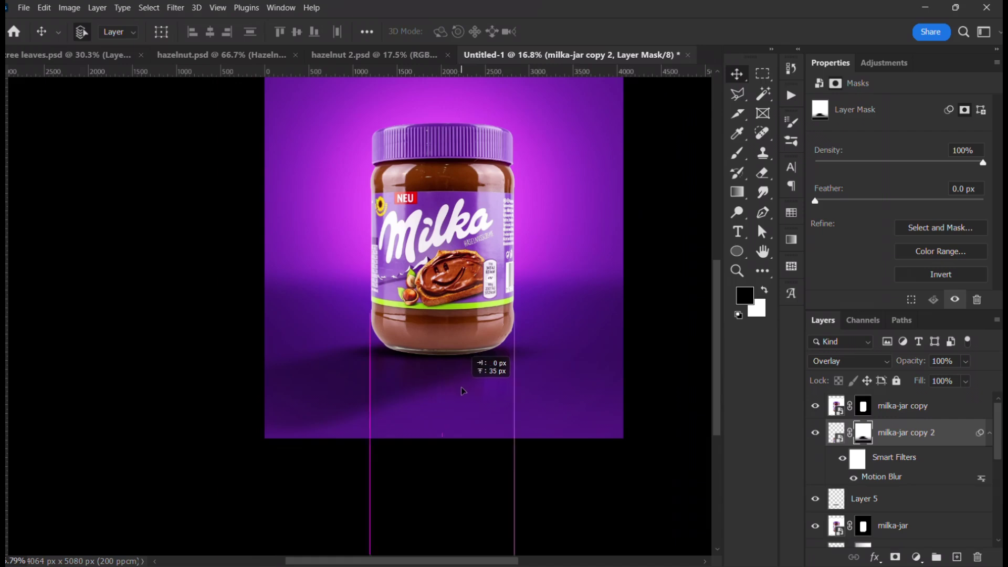
{"action": "scroll", "coordinate": [459, 372], "scroll_direction": "down", "scroll_amount": 3}
{"action": "scroll", "coordinate": [455, 357], "scroll_direction": "up", "scroll_amount": 3}
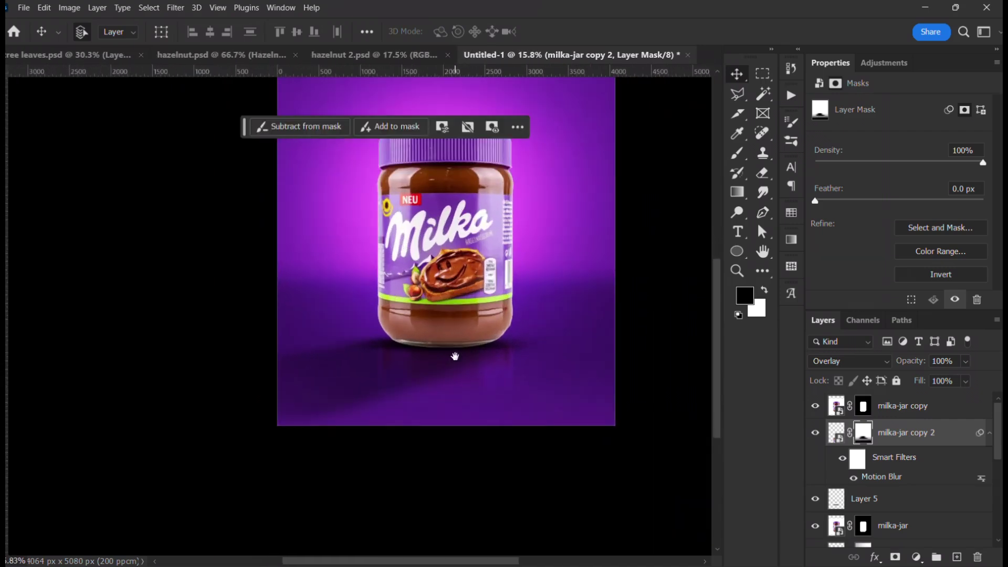
{"action": "left_click_drag", "start_coordinate": [455, 356], "coordinate": [452, 423]}
{"action": "scroll", "coordinate": [489, 410], "scroll_direction": "down", "scroll_amount": 3}
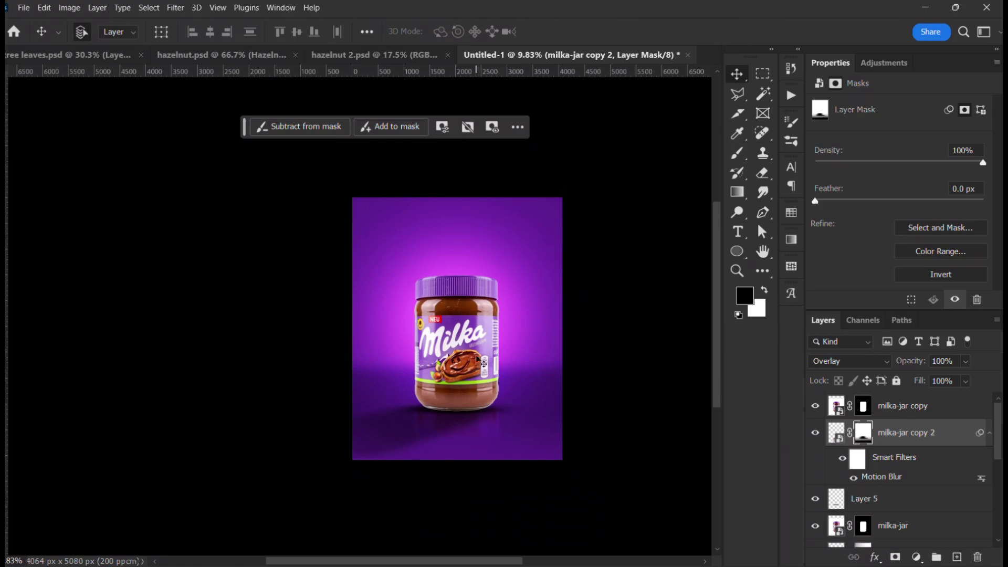
Step: Create a new empty layer directly above the milka-jar copy layer
{"action": "left_click", "coordinate": [469, 336]}
{"action": "scroll", "coordinate": [464, 358], "scroll_direction": "up", "scroll_amount": 3}
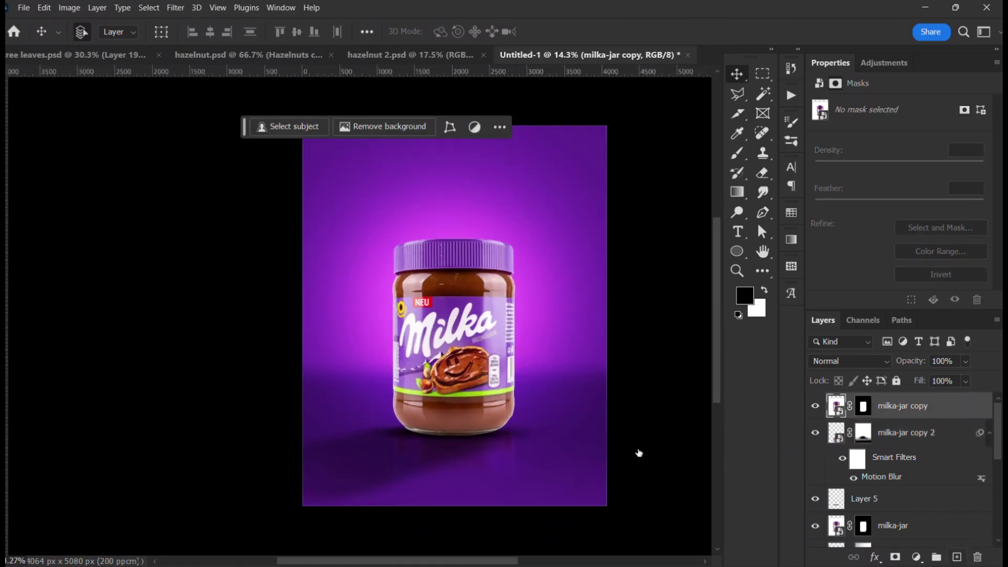
{"action": "key", "text": "ctrl+shift+alt+n"}
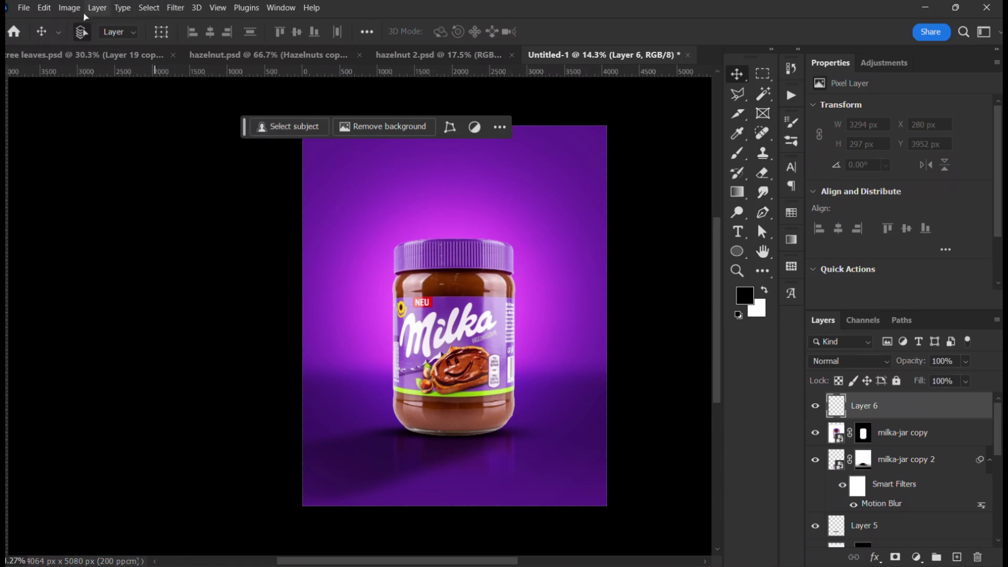
{"action": "left_click", "coordinate": [69, 7]}
{"action": "mouse_move", "coordinate": [122, 41]}
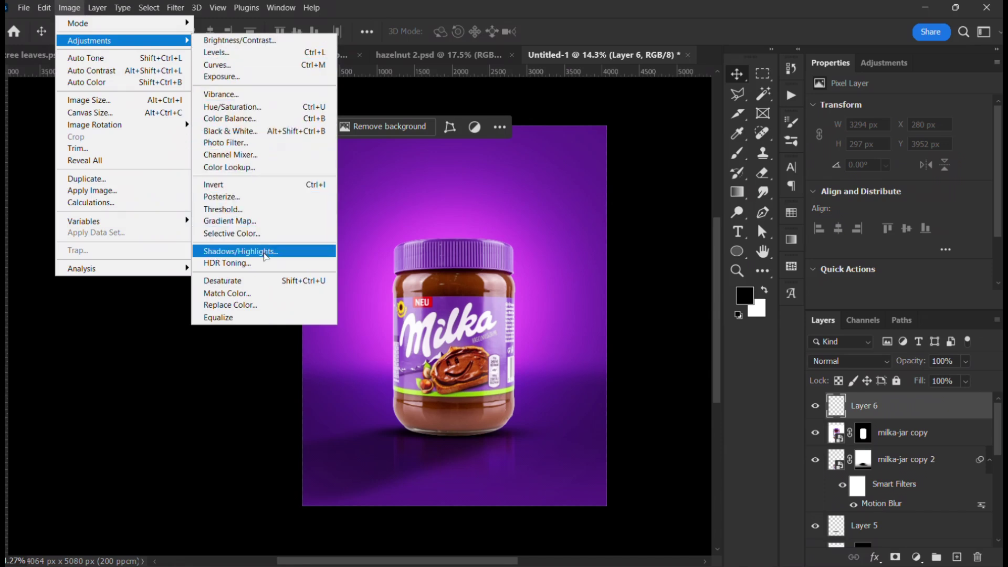
{"action": "left_click", "coordinate": [265, 252]}
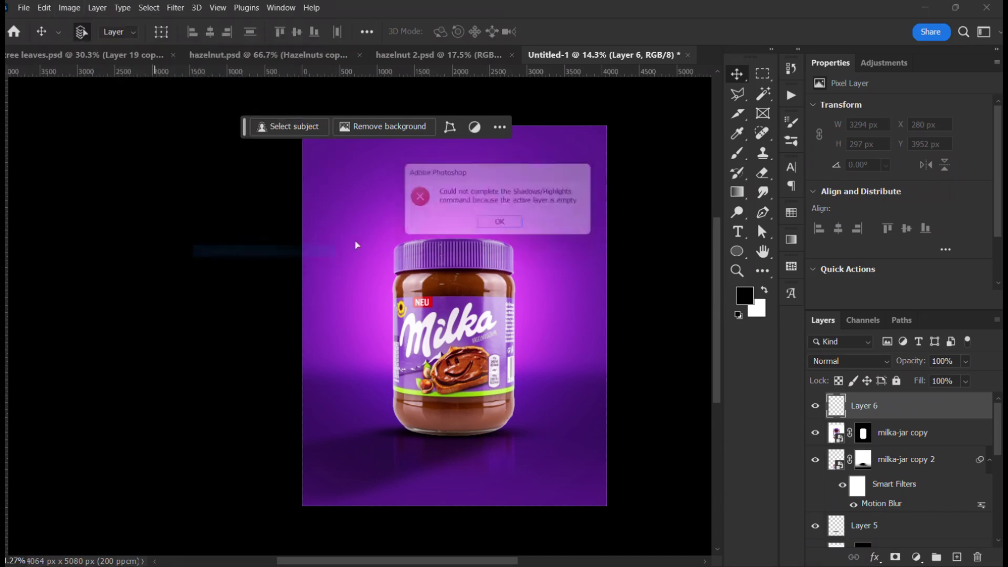
{"action": "left_click", "coordinate": [505, 226]}
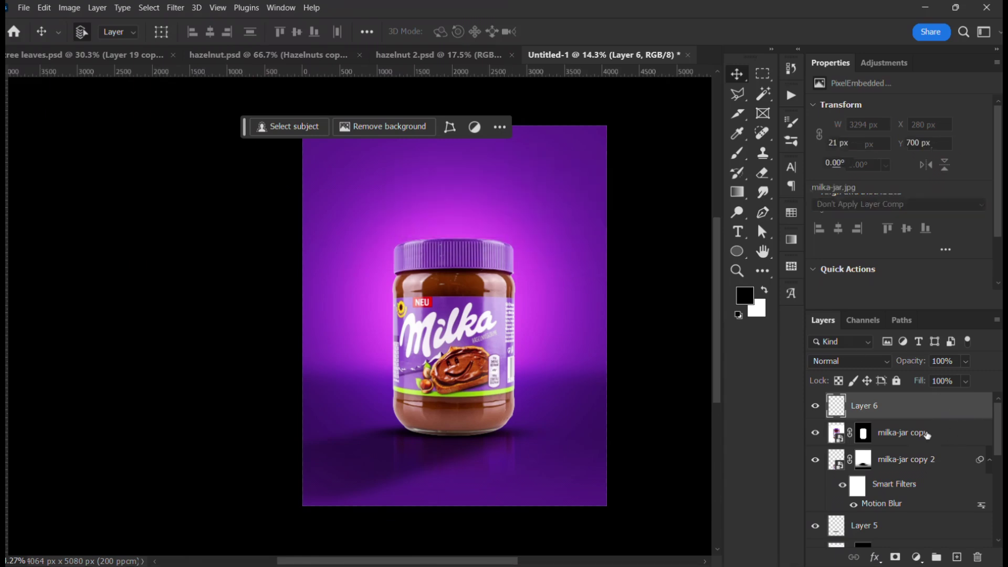
Step: Delete the empty Layer 6 and add a Brightness/Contrast adjustment with brightness -96, clipped to the milka-jar copy layer
{"action": "key", "text": "Delete"}
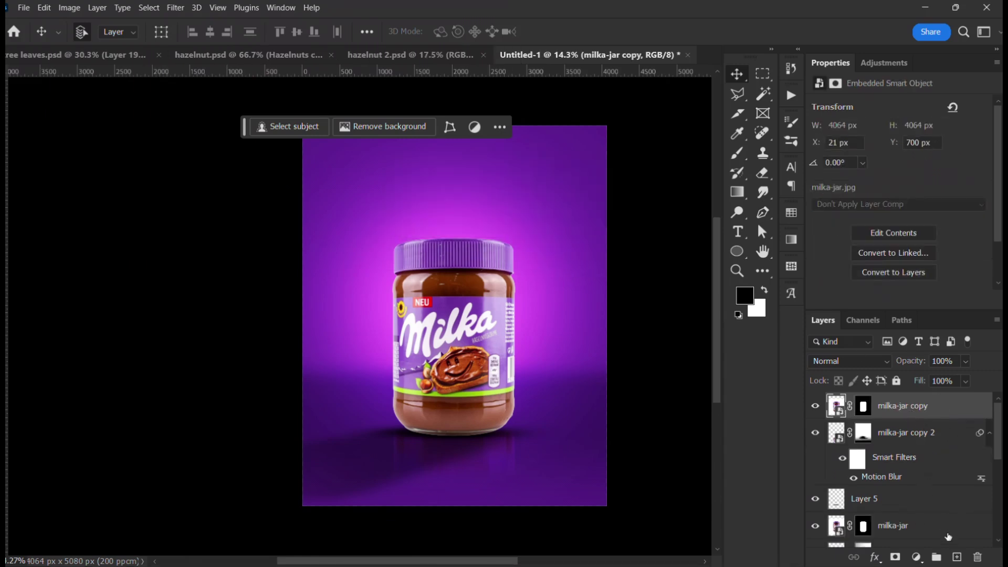
{"action": "left_click", "coordinate": [917, 560]}
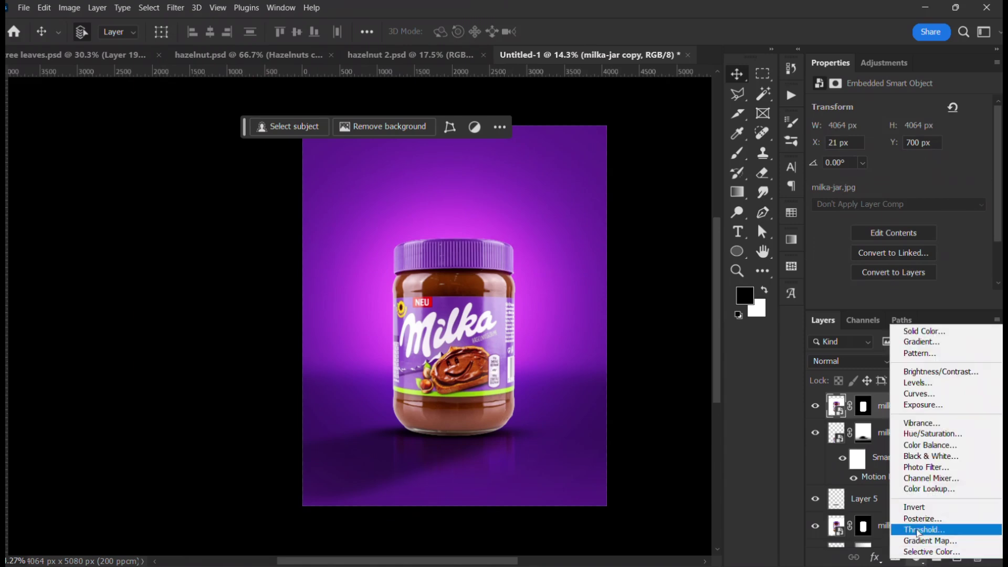
{"action": "left_click", "coordinate": [932, 374]}
{"action": "left_click_drag", "start_coordinate": [898, 147], "coordinate": [845, 147]}
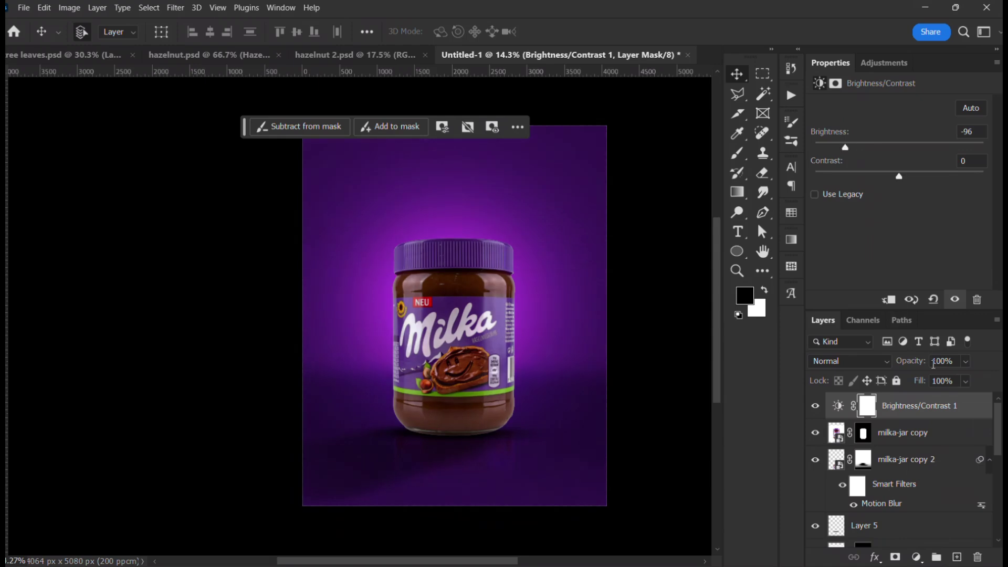
{"action": "left_click", "coordinate": [931, 419], "text": "alt"}
Step: Invert the Brightness/Contrast mask to black and paint white with a soft 1500 px brush along the jar's left side
{"action": "left_click", "coordinate": [878, 411]}
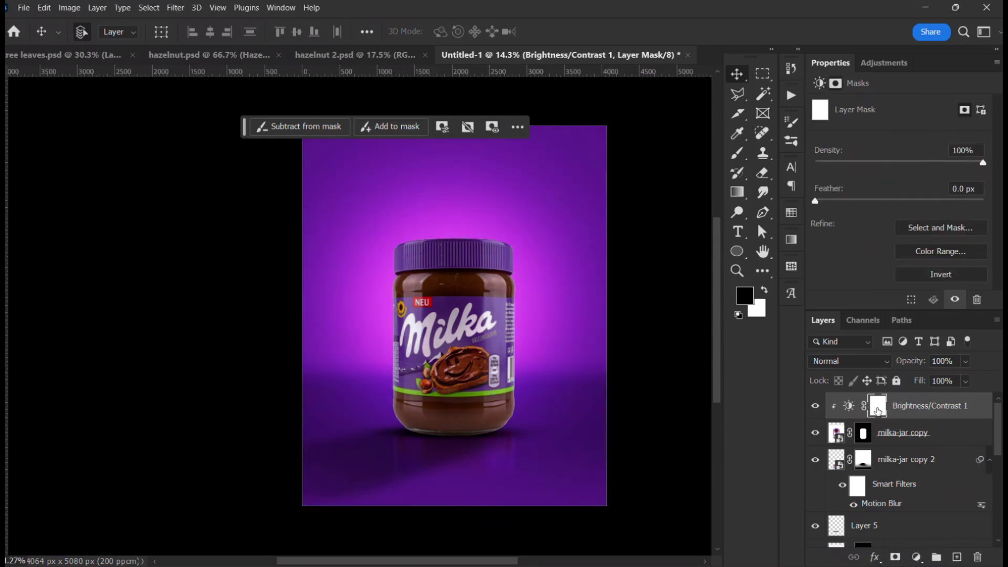
{"action": "key", "text": "ctrl+i"}
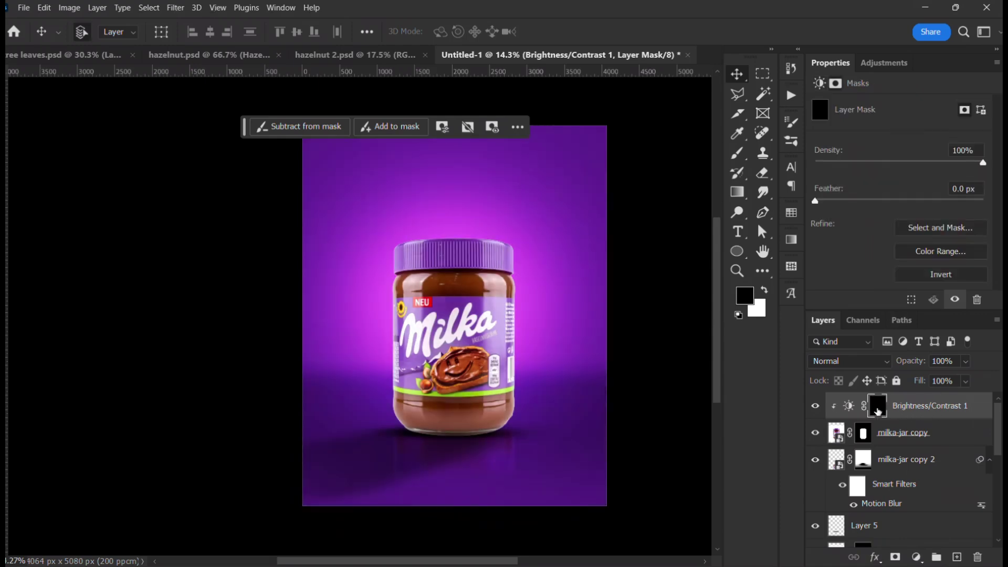
{"action": "key", "text": "b"}
{"action": "scroll", "coordinate": [370, 376], "scroll_direction": "up", "scroll_amount": 2}
{"action": "right_click", "coordinate": [370, 375]}
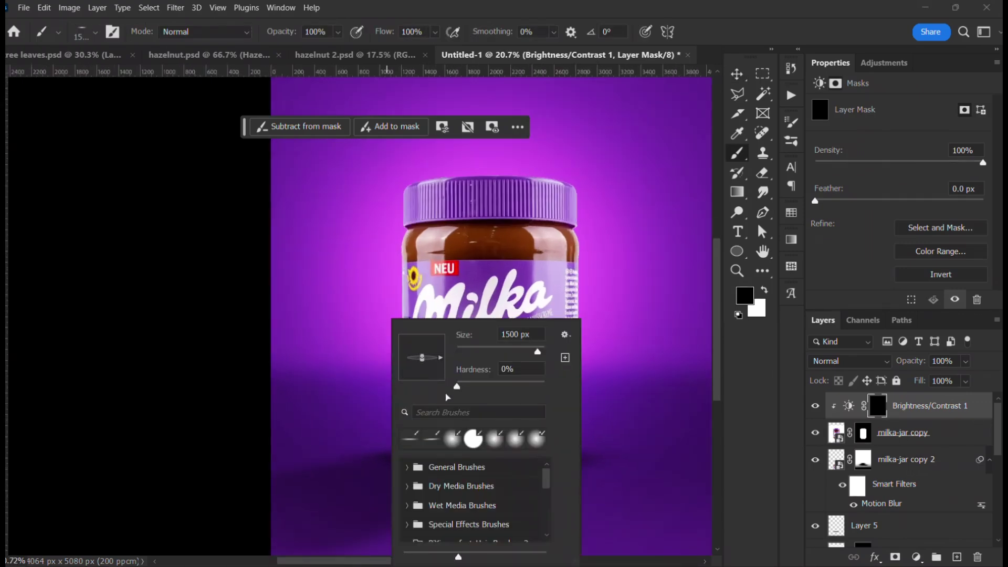
{"action": "left_click", "coordinate": [450, 448]}
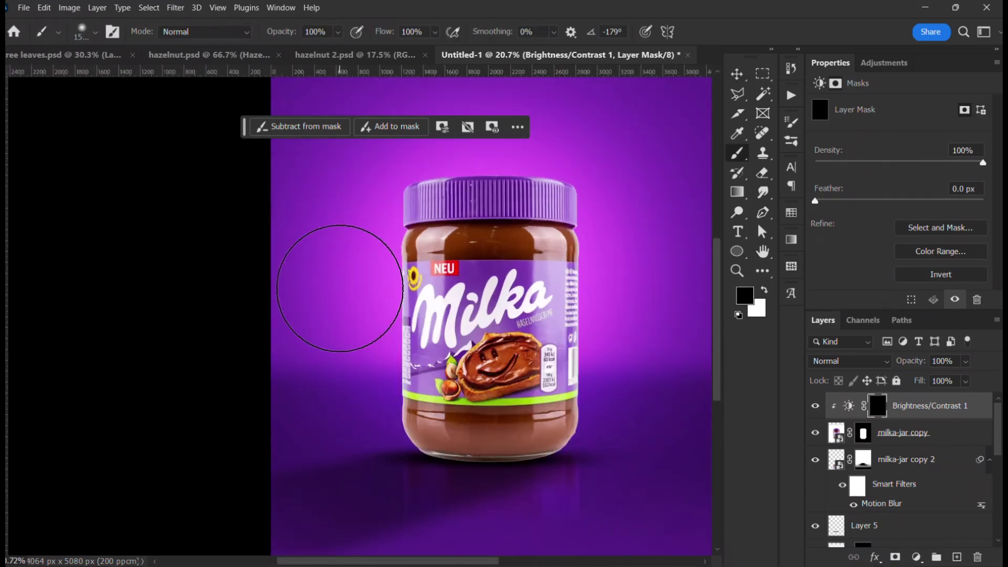
{"action": "key", "text": "x"}
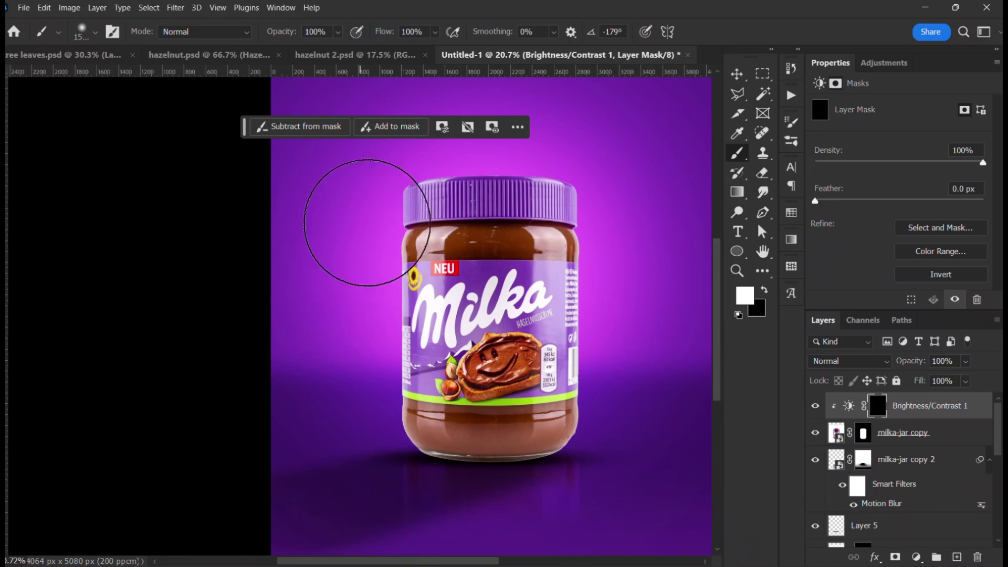
{"action": "mouse_move", "coordinate": [353, 390]}
{"action": "left_mouse_down"}
{"action": "mouse_move", "coordinate": [376, 464]}
{"action": "mouse_move", "coordinate": [446, 502]}
{"action": "mouse_move", "coordinate": [388, 466]}
{"action": "mouse_move", "coordinate": [435, 502]}
{"action": "mouse_move", "coordinate": [394, 455]}
{"action": "mouse_move", "coordinate": [379, 371]}
{"action": "mouse_move", "coordinate": [379, 237]}
{"action": "mouse_move", "coordinate": [368, 311]}
{"action": "mouse_move", "coordinate": [377, 239]}
{"action": "mouse_move", "coordinate": [399, 236]}
{"action": "left_mouse_up"}
Step: Set the Brightness/Contrast adjustment to Overlay and paint white on its mask along the jar's base, reducing the brush to 500 px
{"action": "left_click", "coordinate": [833, 360]}
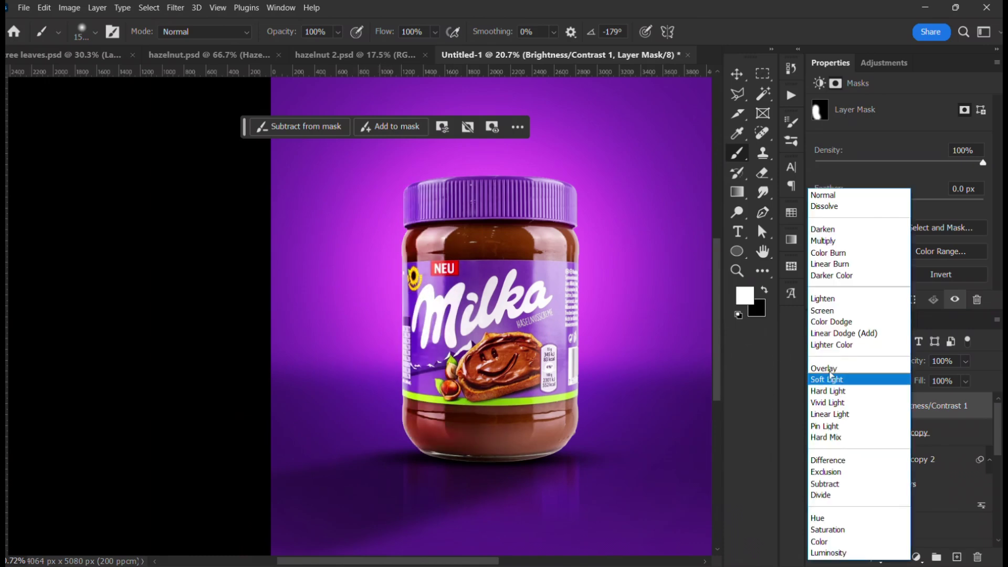
{"action": "left_click", "coordinate": [825, 369]}
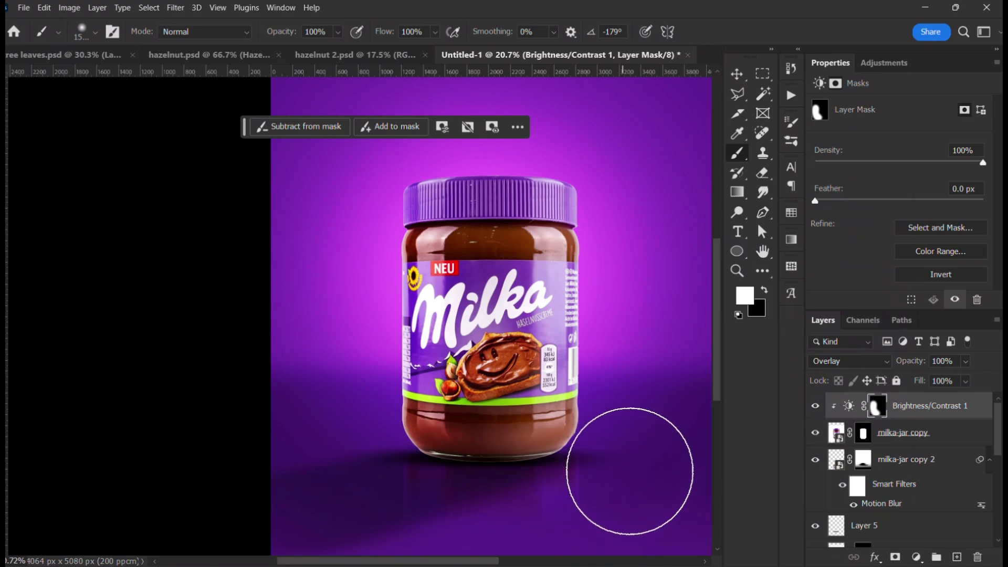
{"action": "key", "text": "bracketleft"}
{"action": "key", "text": "bracketleft"}
{"action": "key", "text": "bracketleft"}
{"action": "key", "text": "bracketleft"}
{"action": "key", "text": "bracketleft"}
{"action": "key", "text": "bracketleft"}
{"action": "key", "text": "bracketleft"}
{"action": "key", "text": "bracketleft"}
{"action": "key", "text": "bracketleft"}
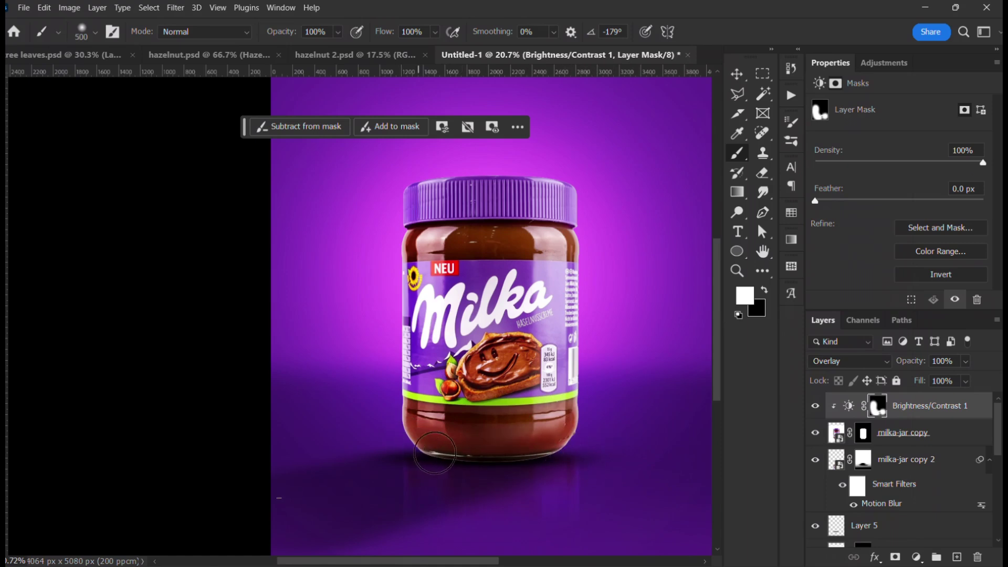
Step: Paint white on the Brightness/Contrast mask over the left part of the lid with a 700 px soft brush
{"action": "key", "text": "bracketright"}
{"action": "key", "text": "bracketright"}
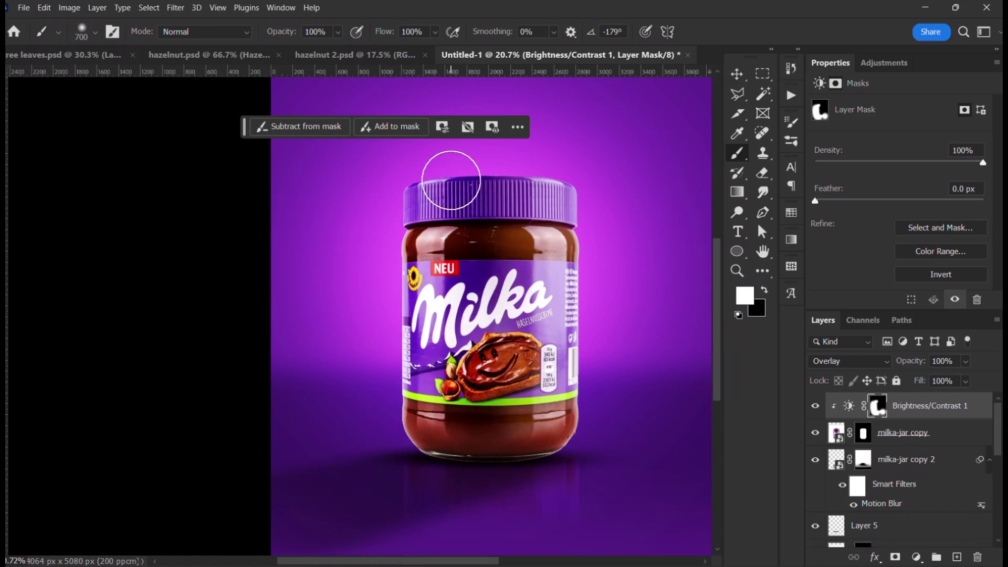
{"action": "scroll", "coordinate": [462, 347], "scroll_direction": "down", "scroll_amount": 3}
{"action": "scroll", "coordinate": [462, 346], "scroll_direction": "up", "scroll_amount": 3}
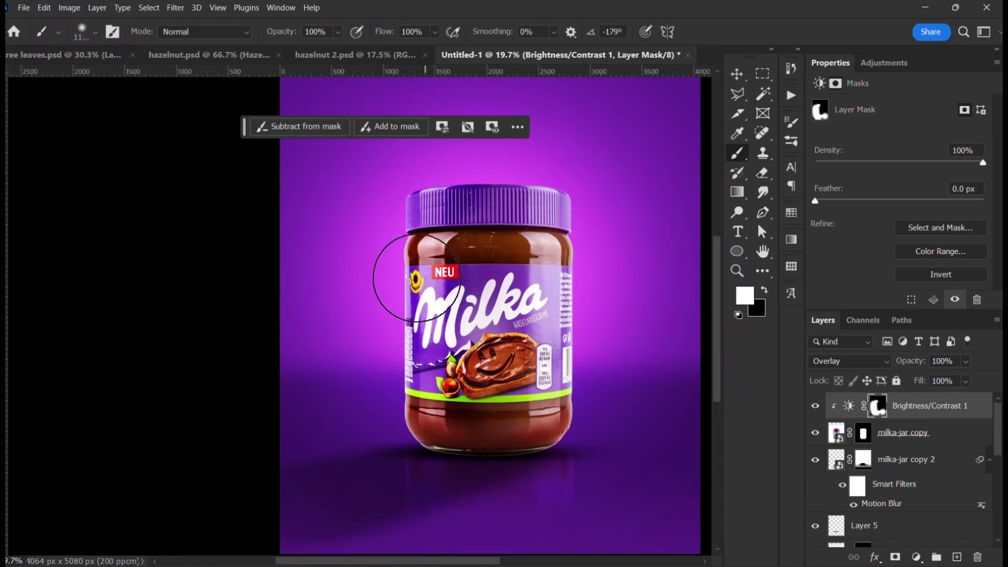
{"action": "key", "text": "bracketright"}
{"action": "key", "text": "bracketright"}
{"action": "key", "text": "bracketright"}
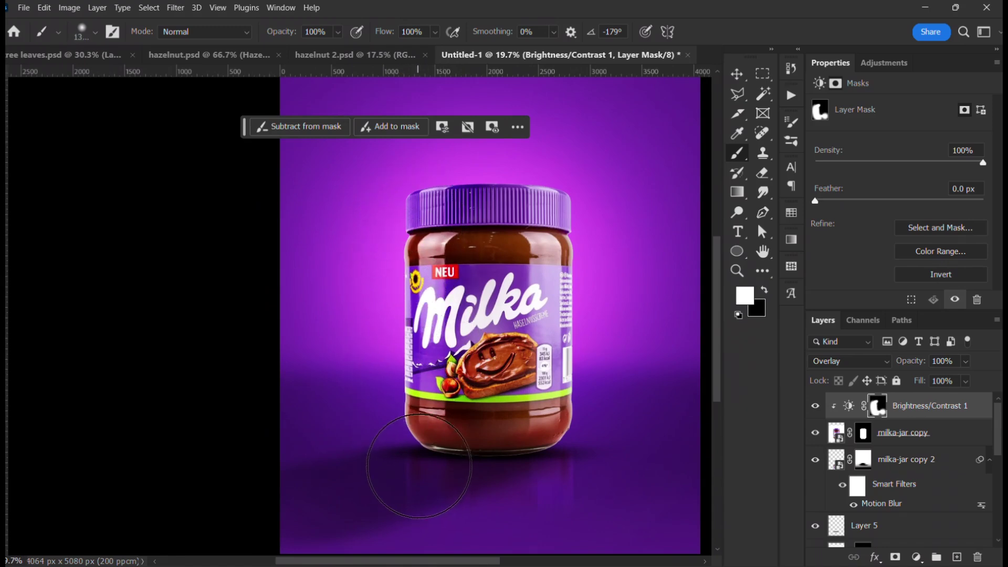
{"action": "key", "text": "v"}
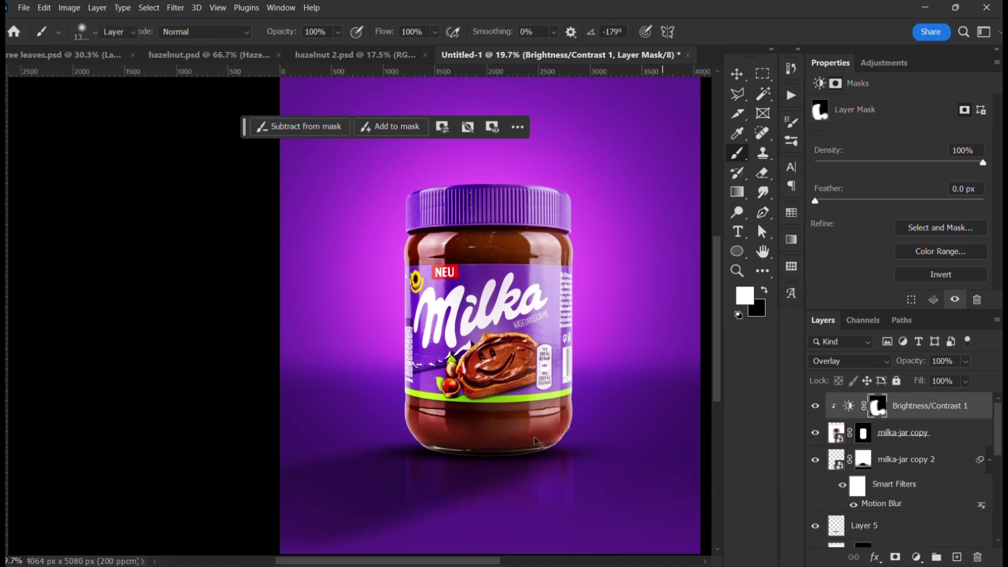
{"action": "scroll", "coordinate": [419, 368], "scroll_direction": "down", "scroll_amount": 1}
{"action": "scroll", "coordinate": [419, 367], "scroll_direction": "up", "scroll_amount": 1}
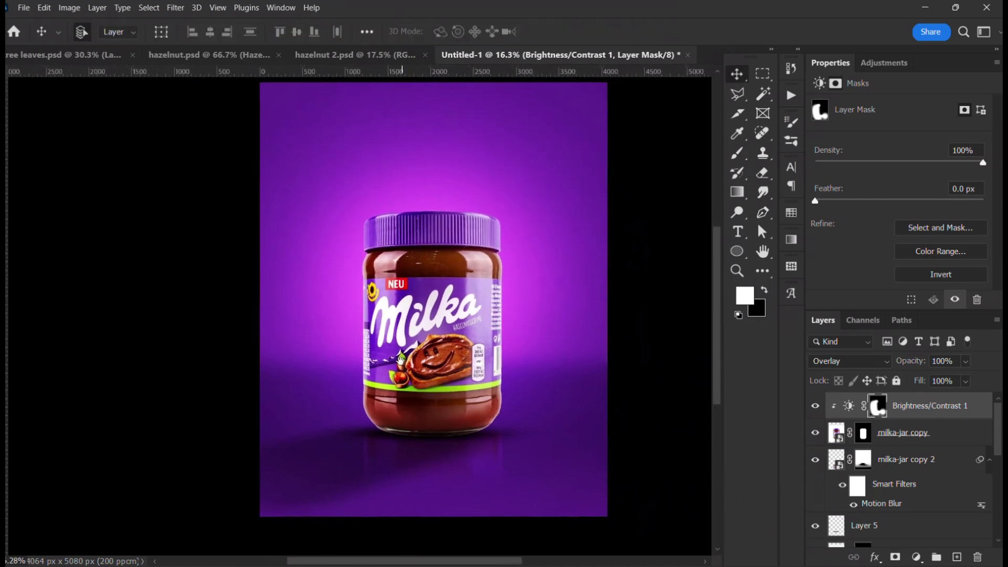
{"action": "scroll", "coordinate": [434, 401], "scroll_direction": "up", "scroll_amount": 1}
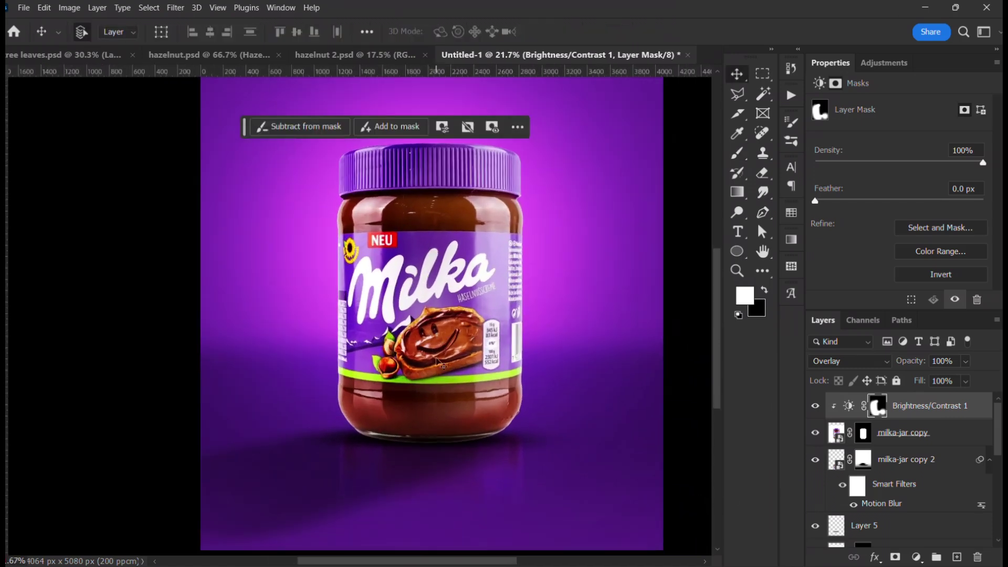
{"action": "scroll", "coordinate": [438, 350], "scroll_direction": "down", "scroll_amount": 1}
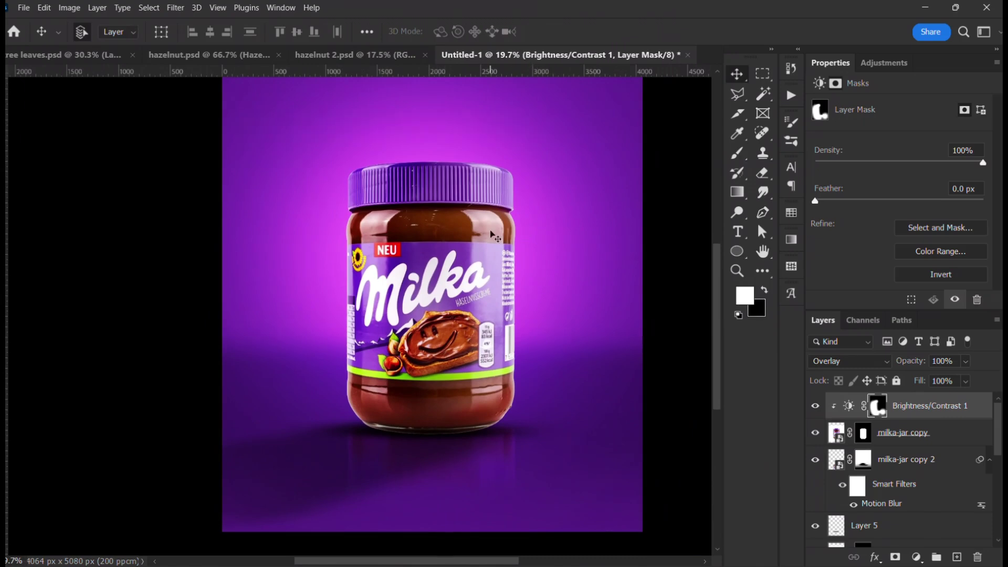
Step: Add a Curves adjustment clipped directly above milka-jar copy that brightens the midtones, with its mask inverted to black
{"action": "left_click", "coordinate": [872, 436]}
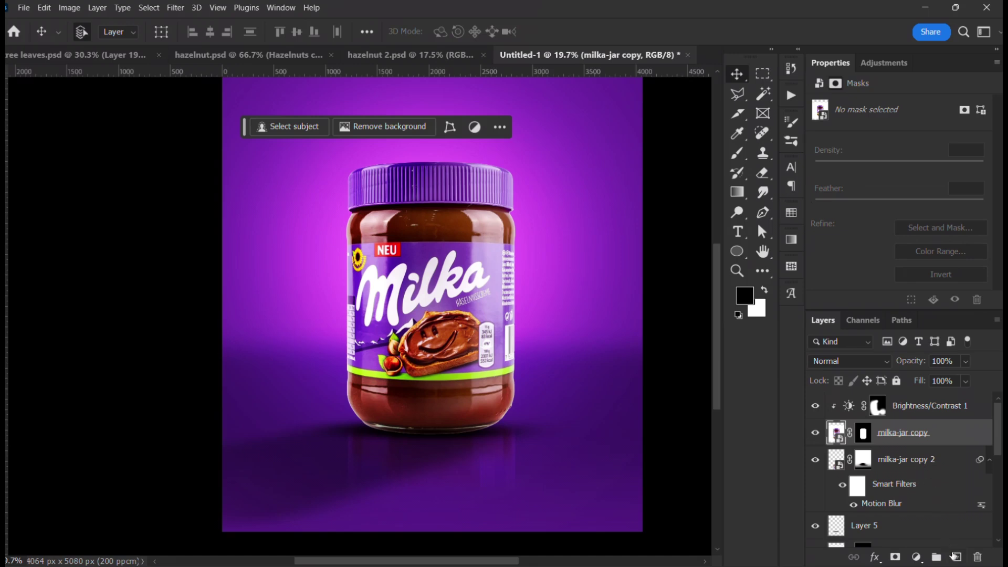
{"action": "left_click", "coordinate": [955, 556]}
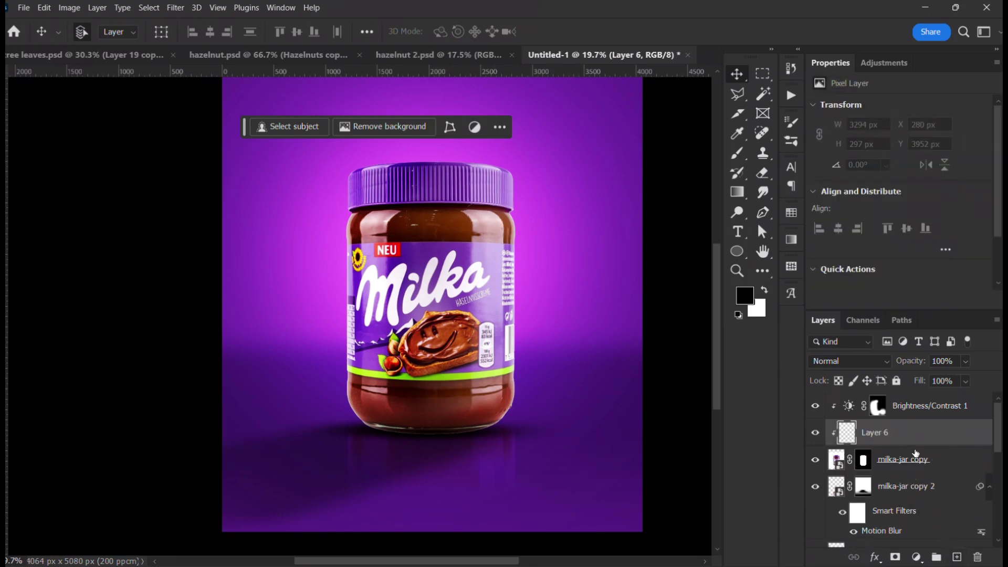
{"action": "key", "text": "ctrl+z"}
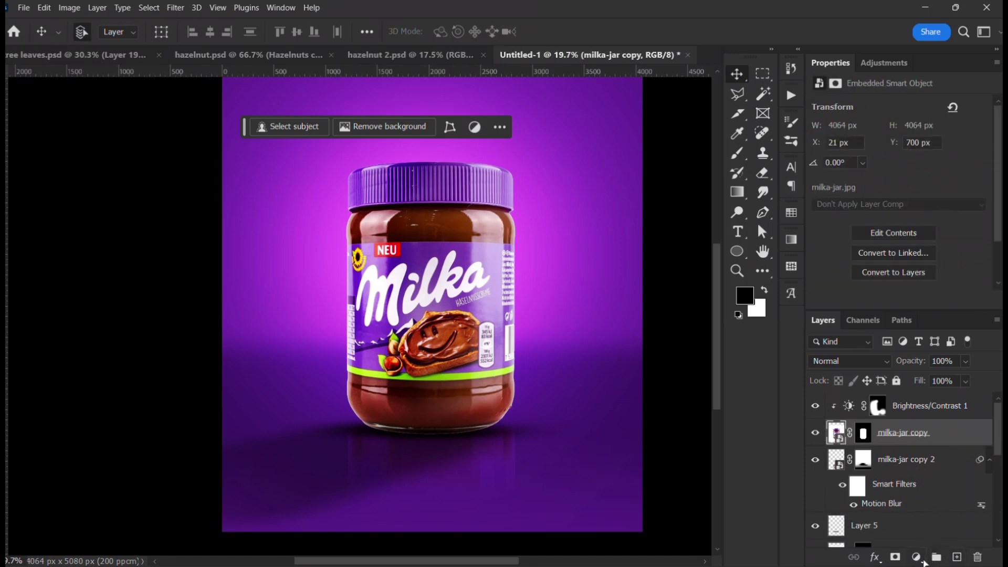
{"action": "left_click", "coordinate": [918, 558]}
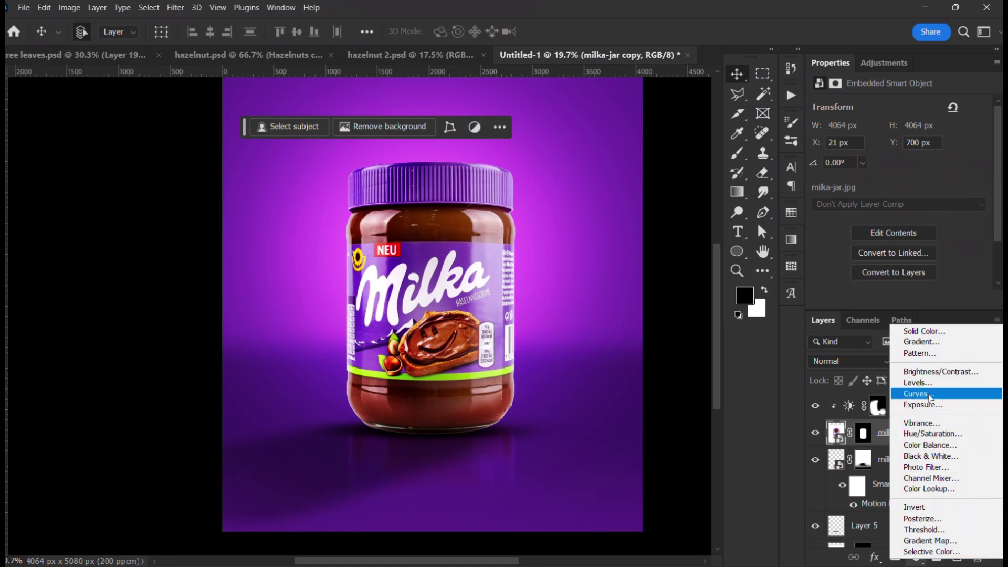
{"action": "left_click", "coordinate": [929, 395]}
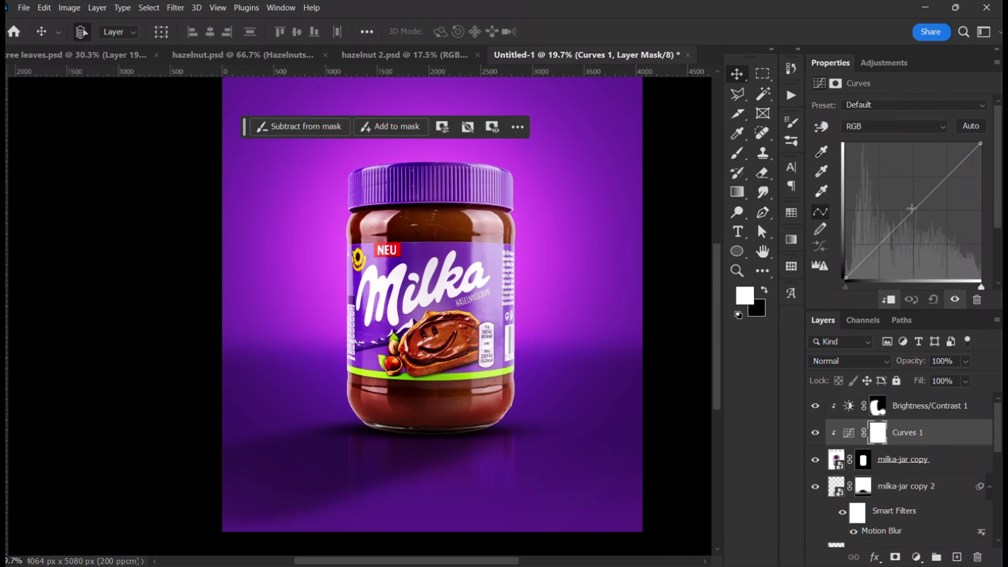
{"action": "left_click_drag", "start_coordinate": [914, 211], "coordinate": [902, 199]}
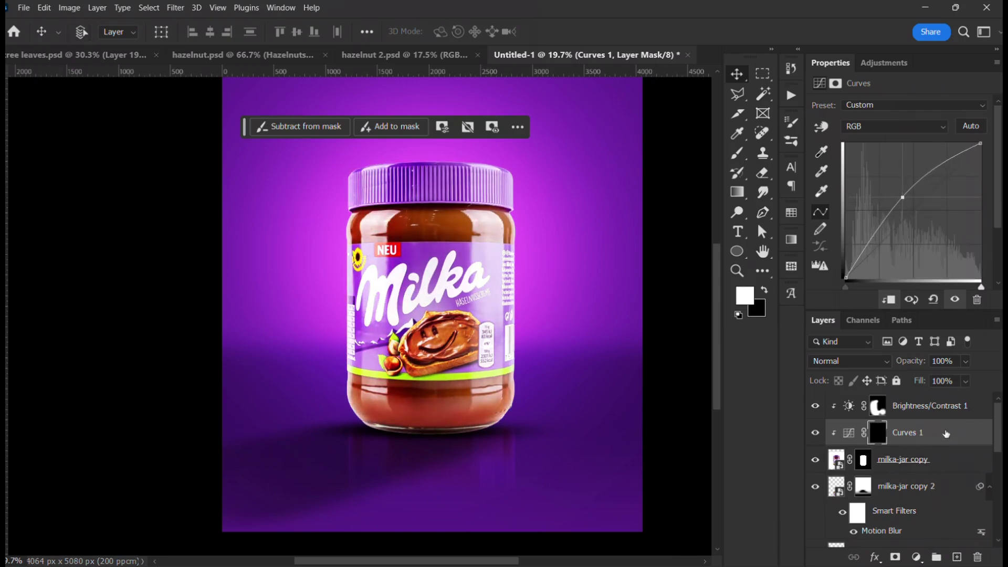
Step: Paint white on the Curves mask over the right side of the jar's lid and body to brighten it
{"action": "key", "text": "b"}
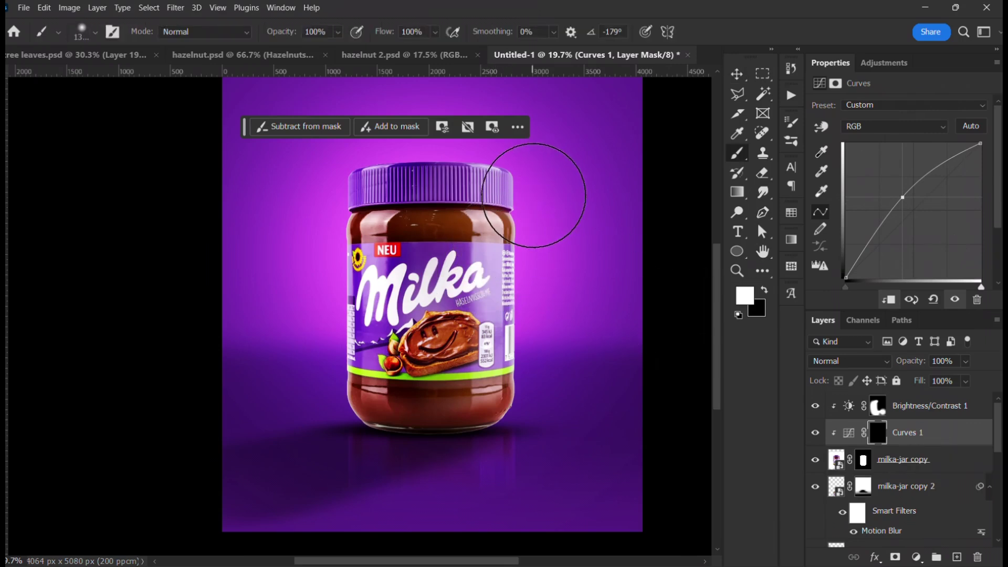
{"action": "left_click_drag", "start_coordinate": [484, 170], "coordinate": [459, 271]}
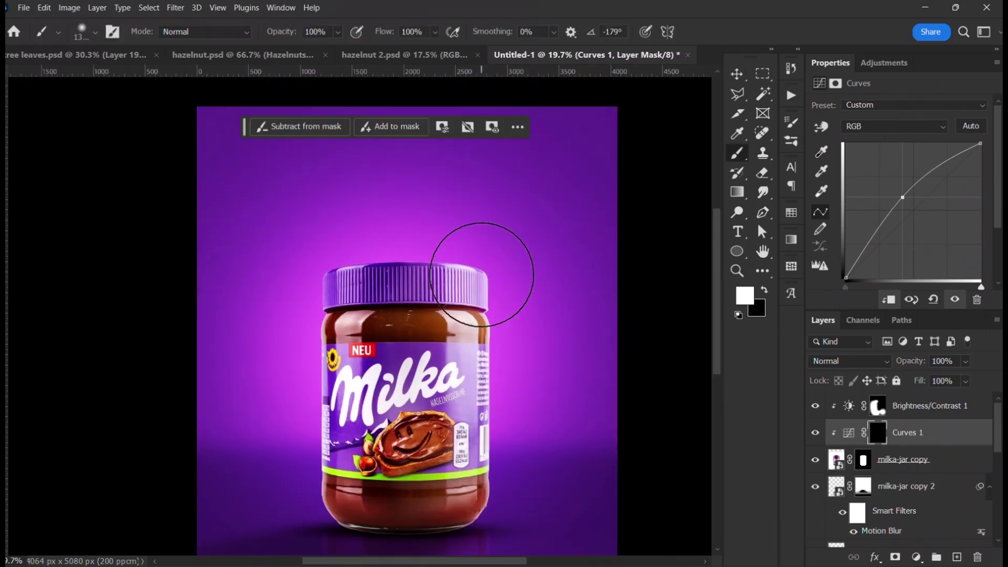
{"action": "left_click_drag", "start_coordinate": [494, 350], "coordinate": [492, 406]}
{"action": "key", "text": "v"}
{"action": "scroll", "coordinate": [492, 274], "scroll_direction": "down", "scroll_amount": 5}
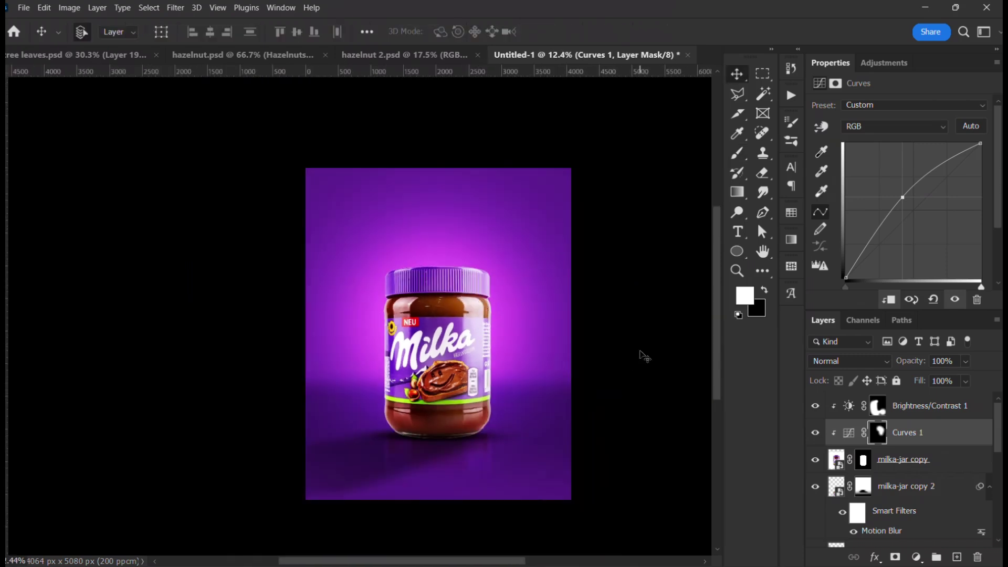
{"action": "left_click", "coordinate": [640, 351]}
{"action": "scroll", "coordinate": [444, 412], "scroll_direction": "down", "scroll_amount": 1}
{"action": "scroll", "coordinate": [444, 412], "scroll_direction": "up", "scroll_amount": 3}
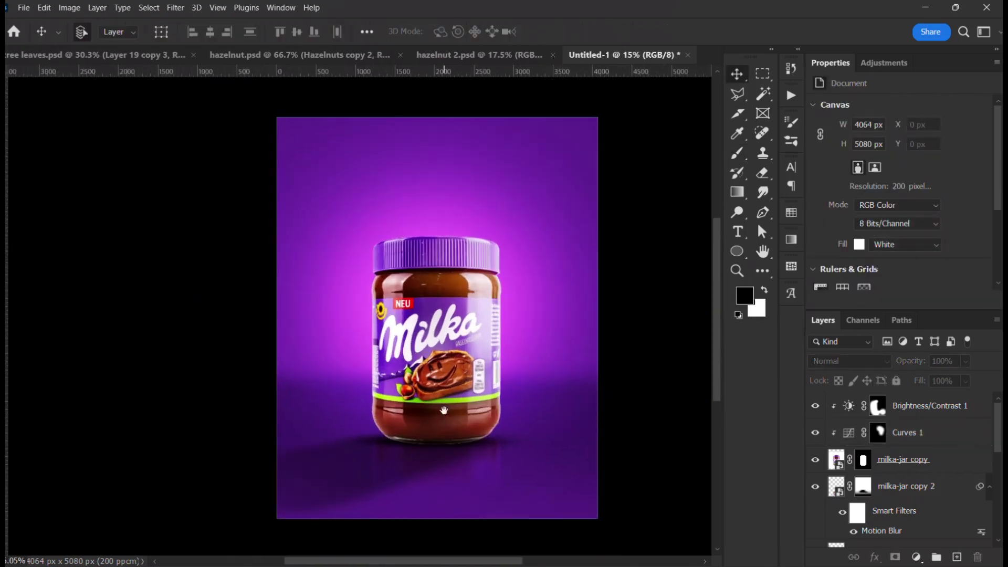
Step: Scale the Gradient Fill 1 floor layer proportionally to 104.77% so it extends past the canvas edge
{"action": "left_click_drag", "start_coordinate": [444, 412], "coordinate": [436, 348]}
{"action": "mouse_move", "coordinate": [459, 413]}
{"action": "left_mouse_down"}
{"action": "mouse_move", "coordinate": [462, 402]}
{"action": "mouse_move", "coordinate": [458, 416]}
{"action": "left_mouse_up"}
{"action": "key", "text": "ctrl+t"}
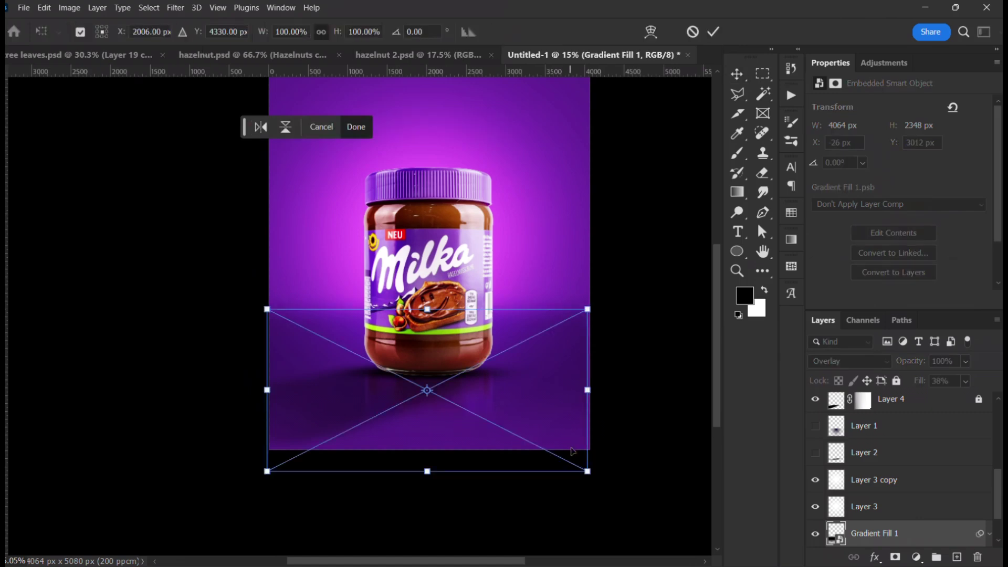
{"action": "left_click_drag", "start_coordinate": [590, 473], "coordinate": [603, 486]}
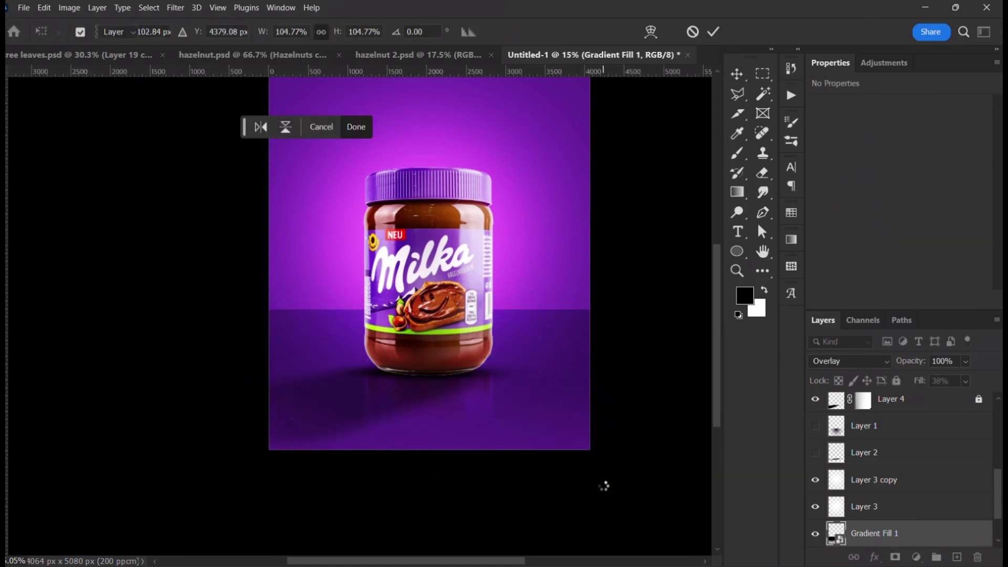
{"action": "key", "text": "Return"}
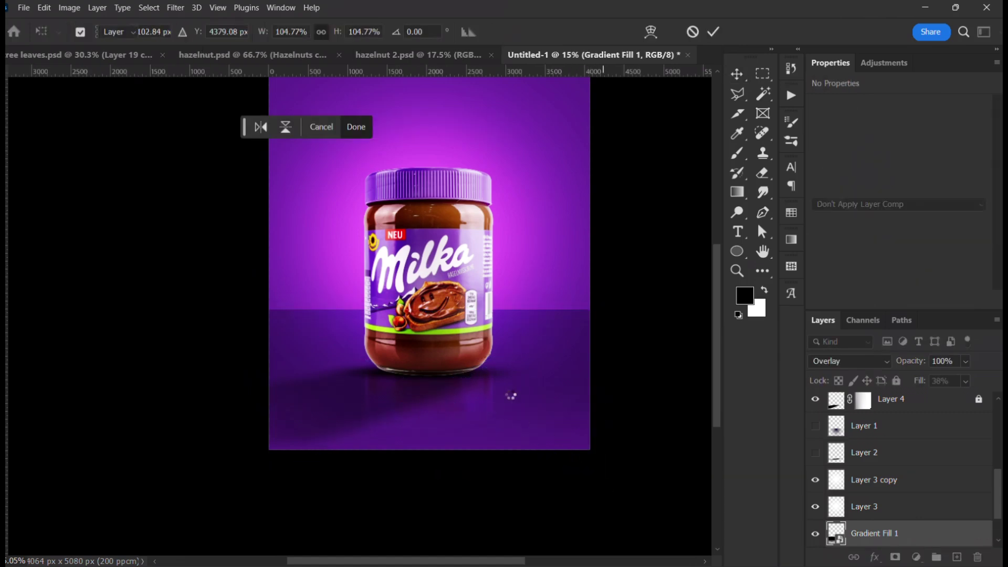
{"action": "scroll", "coordinate": [494, 400], "scroll_direction": "down", "scroll_amount": 1}
{"action": "left_click_drag", "start_coordinate": [468, 371], "coordinate": [446, 434]}
{"action": "key", "text": "ctrl+t"}
{"action": "left_click", "coordinate": [592, 394]}
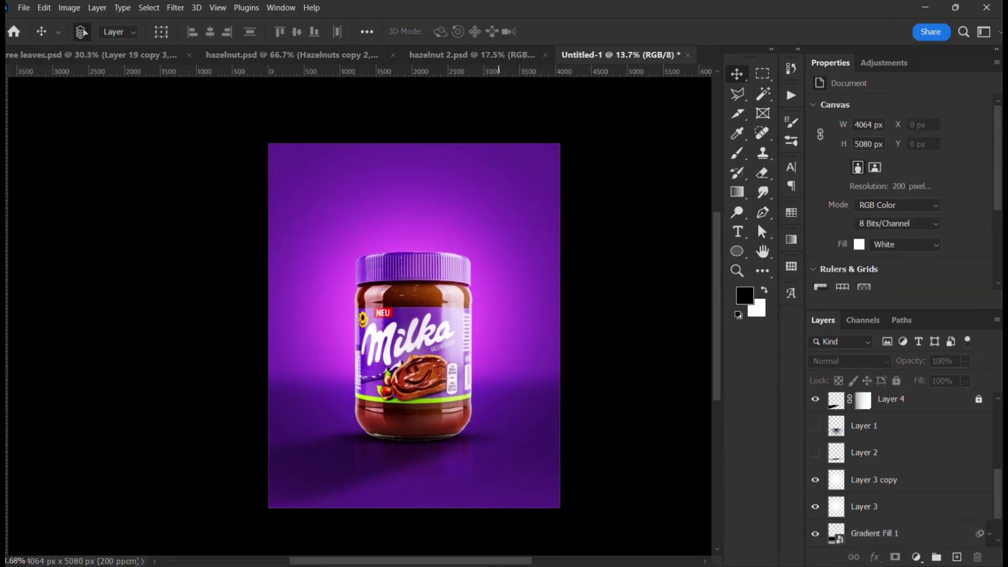
Step: Switch to the Elements folder in File Explorer and place light-overlay.jpg into the Untitled-1 Photoshop document
{"action": "mouse_move", "coordinate": [291, 554]}
{"action": "mouse_move", "coordinate": [221, 555]}
{"action": "left_click", "coordinate": [257, 491]}
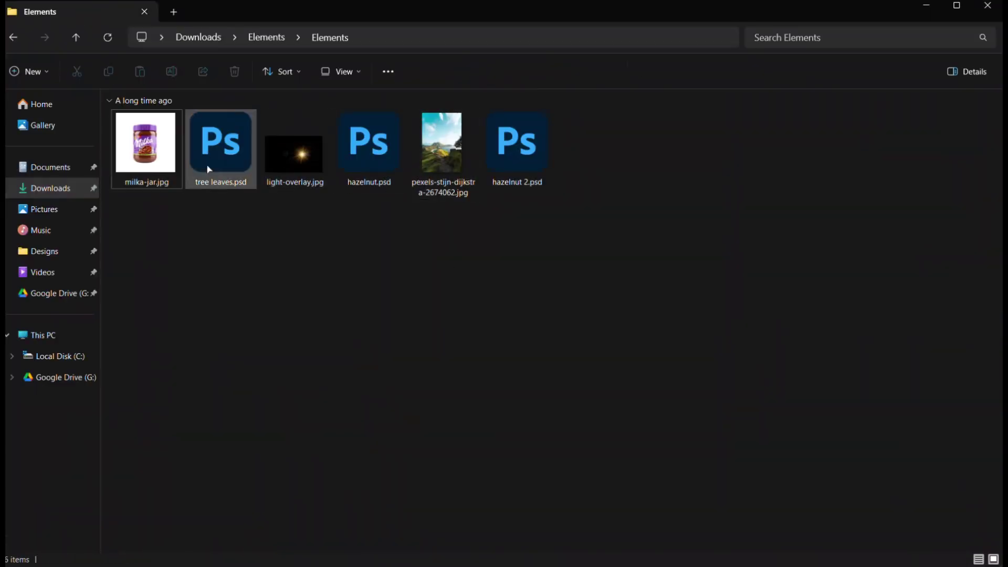
{"action": "left_click", "coordinate": [295, 167]}
{"action": "left_click_drag", "start_coordinate": [341, 319], "coordinate": [432, 355]}
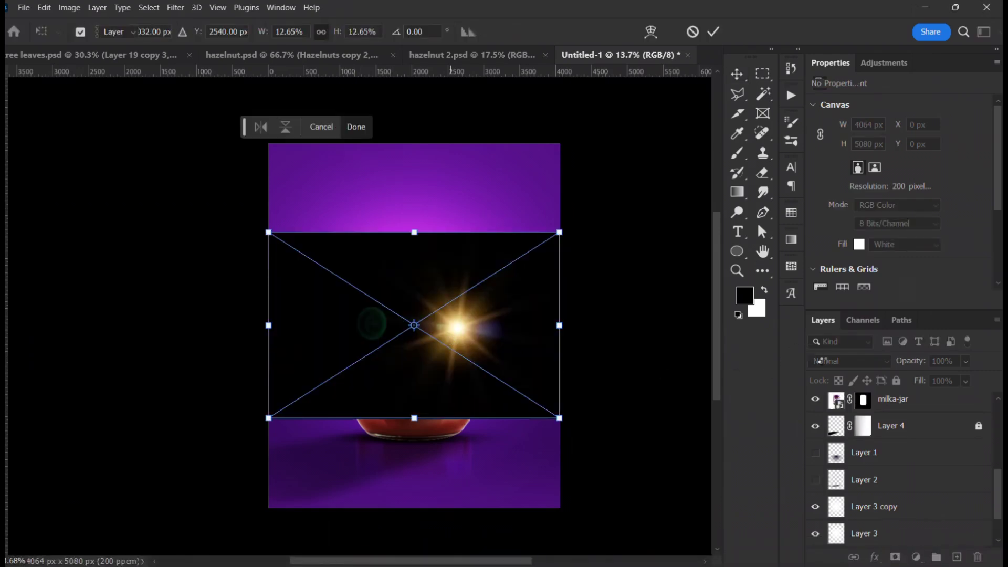
{"action": "key", "text": "Return"}
Step: Set the light-overlay layer's blend mode to Screen
{"action": "left_click", "coordinate": [832, 360]}
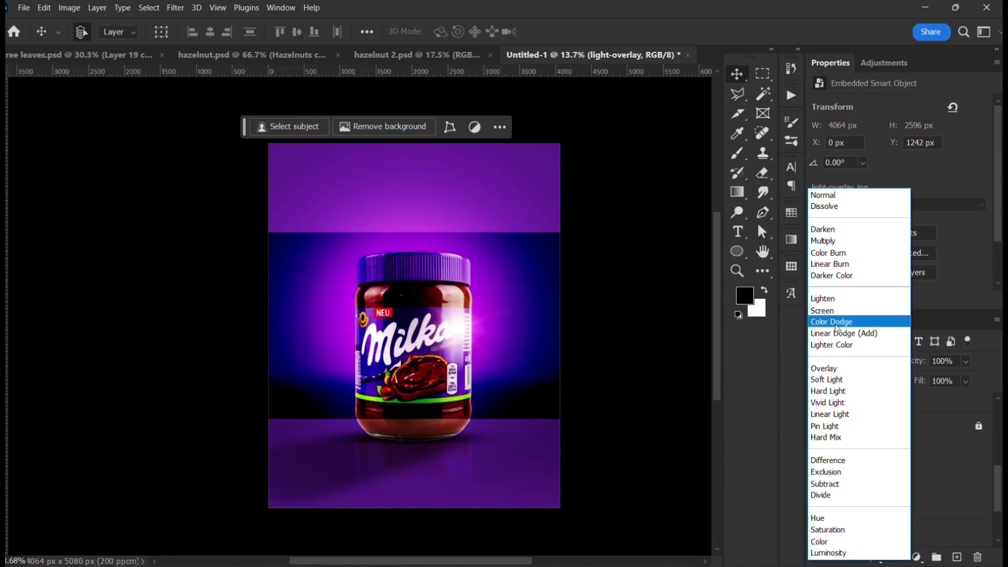
{"action": "left_click", "coordinate": [828, 310]}
{"action": "left_click", "coordinate": [609, 313]}
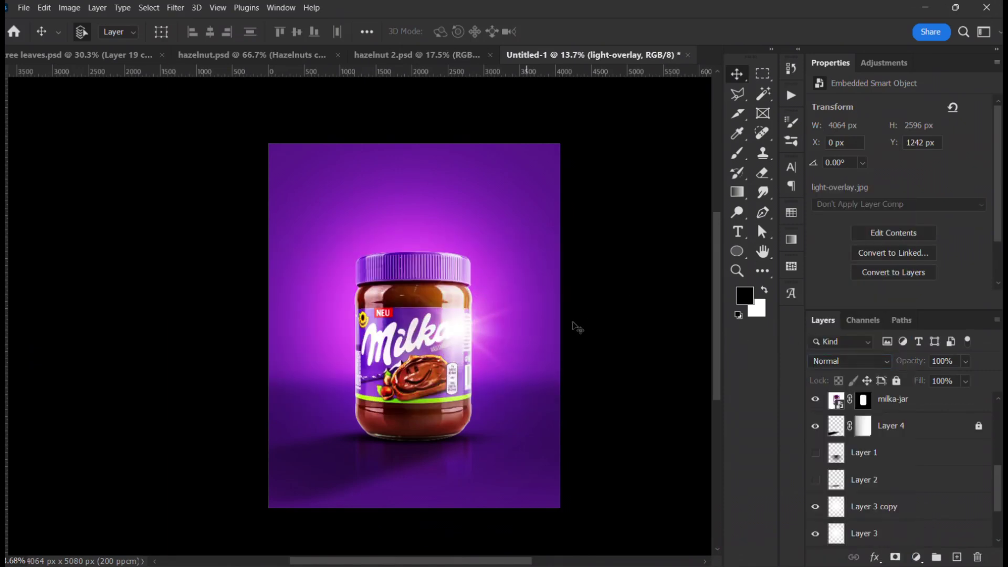
Step: Move the light-overlay flare up onto the upper right corner of the jar's lid
{"action": "left_click_drag", "start_coordinate": [459, 316], "coordinate": [472, 243]}
{"action": "scroll", "coordinate": [484, 281], "scroll_direction": "up", "scroll_amount": 3}
{"action": "left_click_drag", "start_coordinate": [483, 282], "coordinate": [447, 359]}
{"action": "left_click_drag", "start_coordinate": [434, 306], "coordinate": [434, 333]}
Step: Scale light-overlay to about 4.73%, rotate it to about 119.19°, and place the flare on the lid's upper right corner
{"action": "key", "text": "ctrl+t"}
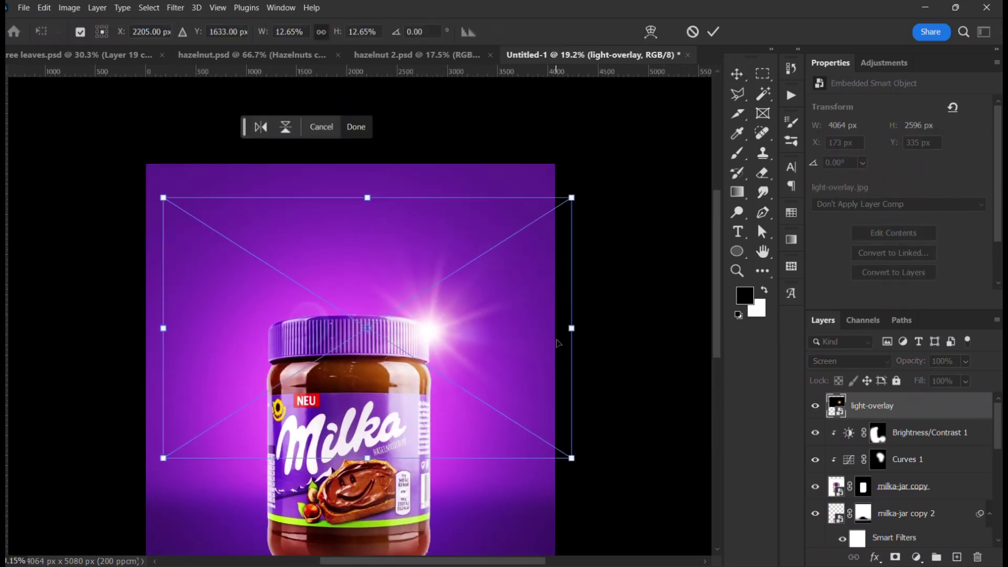
{"action": "left_click_drag", "start_coordinate": [576, 328], "coordinate": [443, 328]}
{"action": "left_click_drag", "start_coordinate": [446, 272], "coordinate": [446, 460]}
{"action": "left_click_drag", "start_coordinate": [387, 327], "coordinate": [443, 313]}
{"action": "key", "text": "Return"}
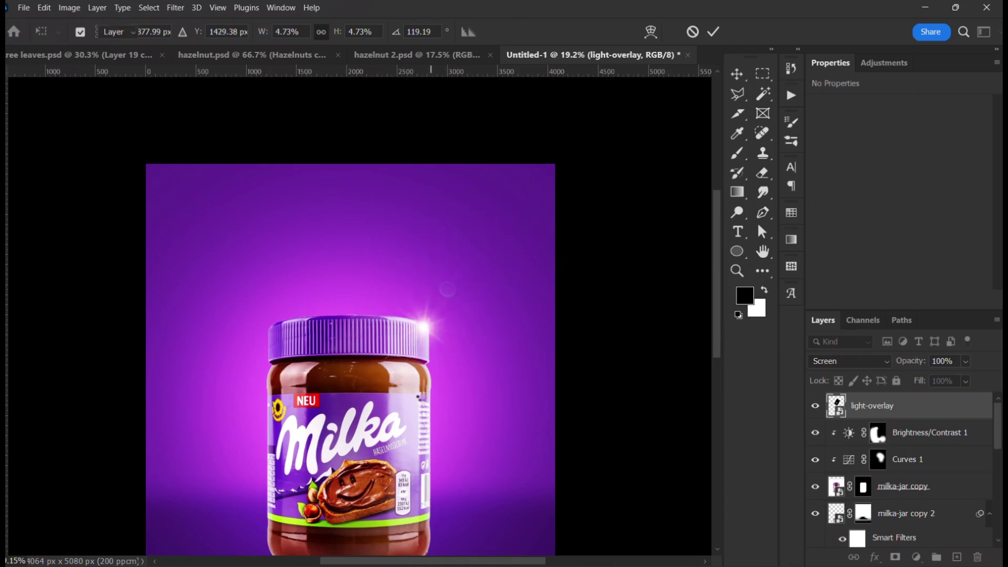
Step: Examine the flare against the jar at several zoom levels and compare the image with milka-jar copy hidden and shown
{"action": "scroll", "coordinate": [430, 389], "scroll_direction": "down", "scroll_amount": 2}
{"action": "left_click_drag", "start_coordinate": [431, 378], "coordinate": [453, 295]}
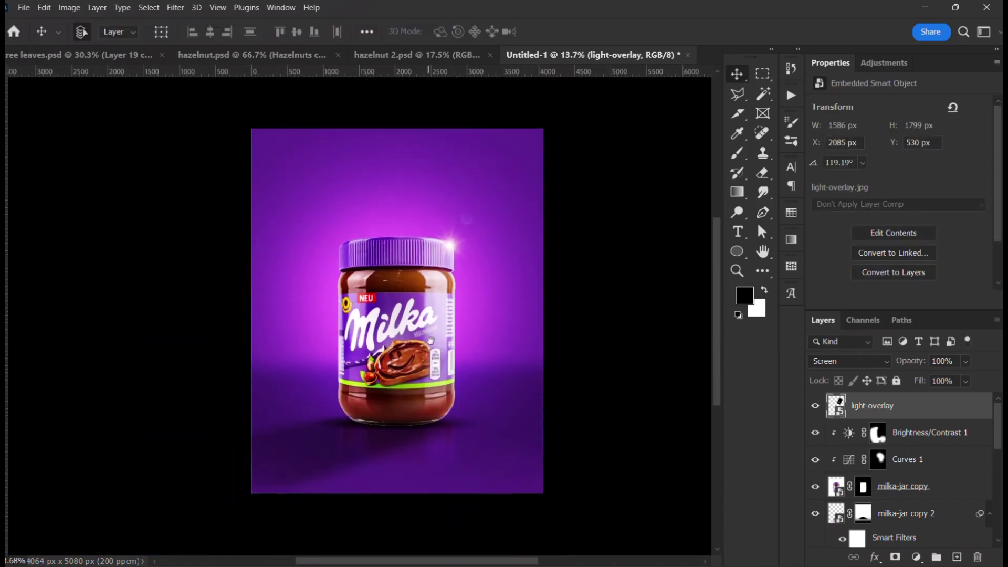
{"action": "scroll", "coordinate": [469, 266], "scroll_direction": "up", "scroll_amount": 3}
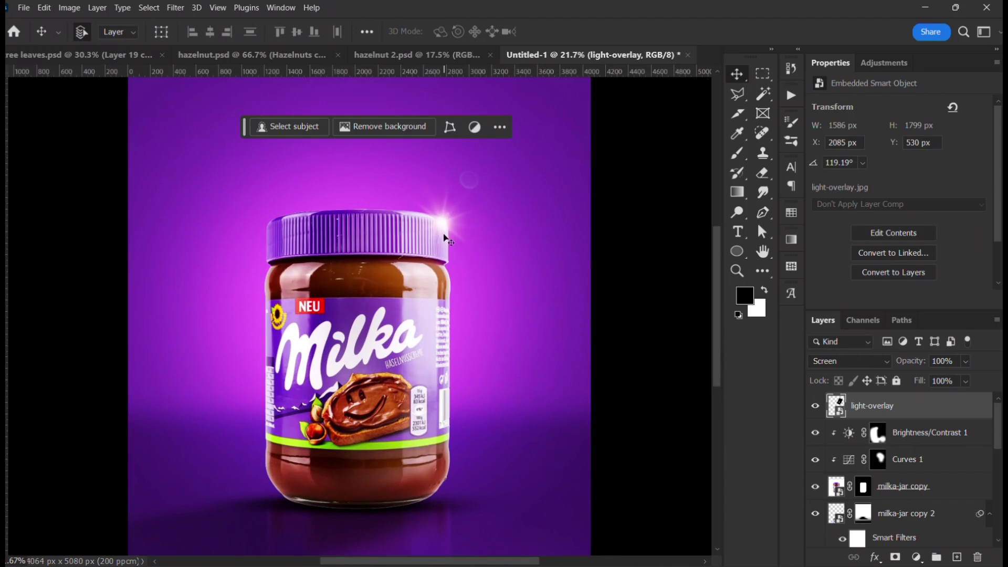
{"action": "scroll", "coordinate": [491, 414], "scroll_direction": "up", "scroll_amount": 2}
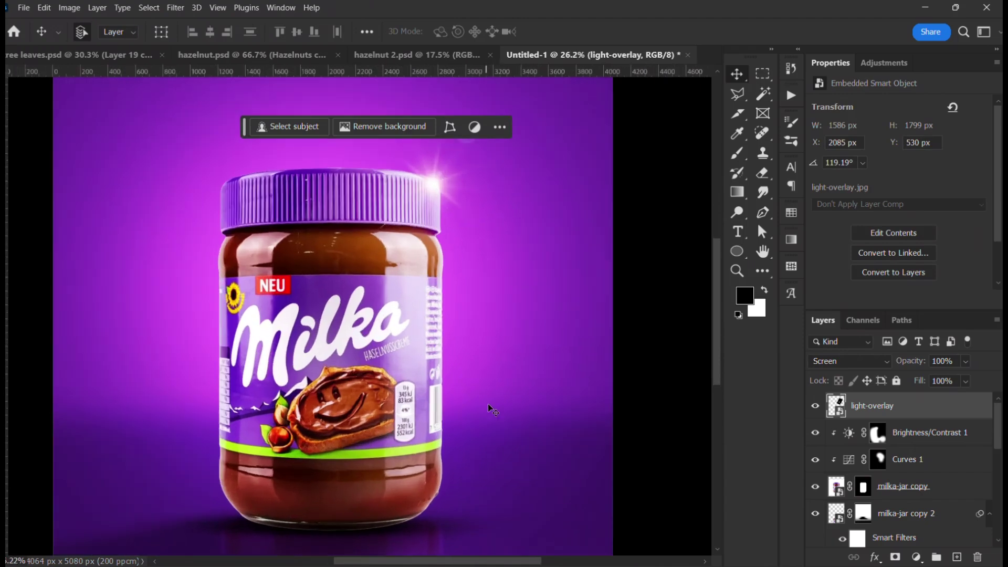
{"action": "left_click", "coordinate": [697, 309]}
{"action": "left_click", "coordinate": [953, 486]}
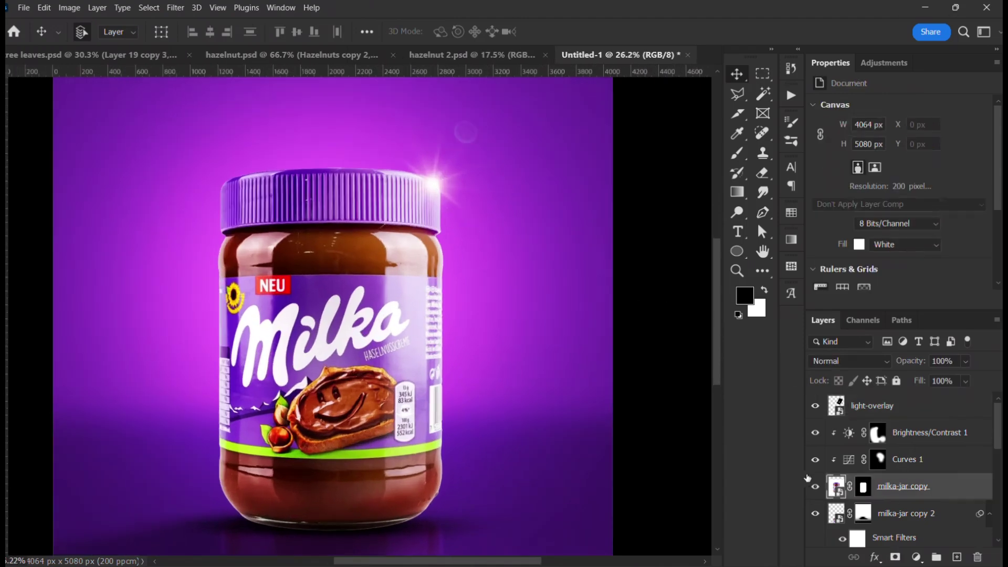
{"action": "left_click", "coordinate": [815, 486]}
{"action": "left_click", "coordinate": [814, 488]}
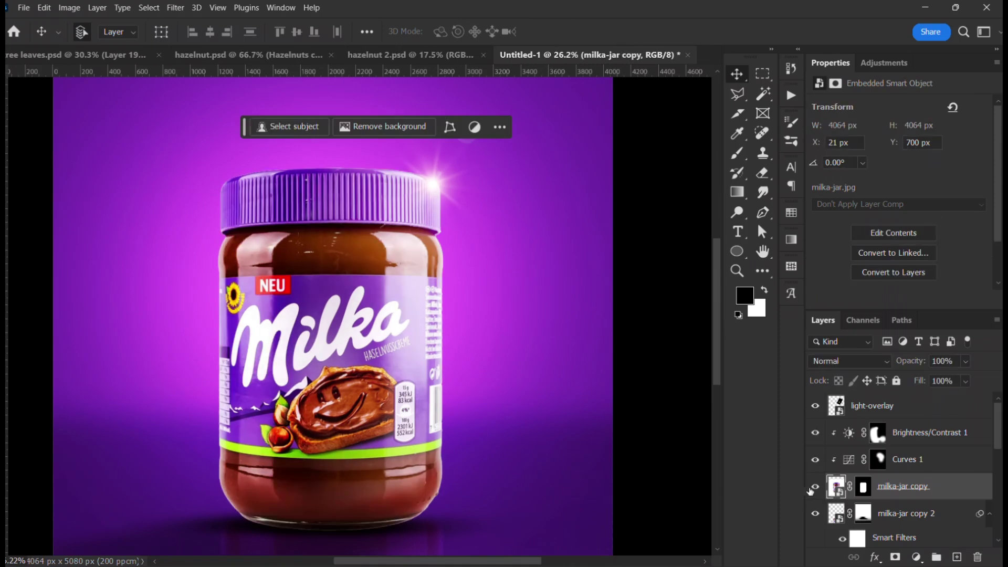
Step: Add a new layer above Brightness/Contrast 1 and set up a white soft brush of 63 px with 0% hardness
{"action": "left_click", "coordinate": [977, 427]}
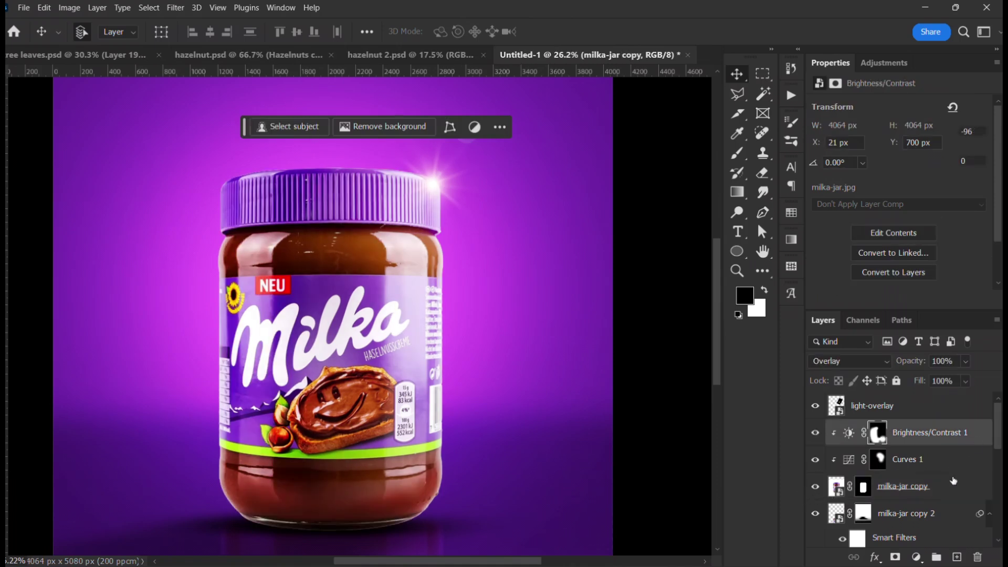
{"action": "left_click", "coordinate": [955, 556]}
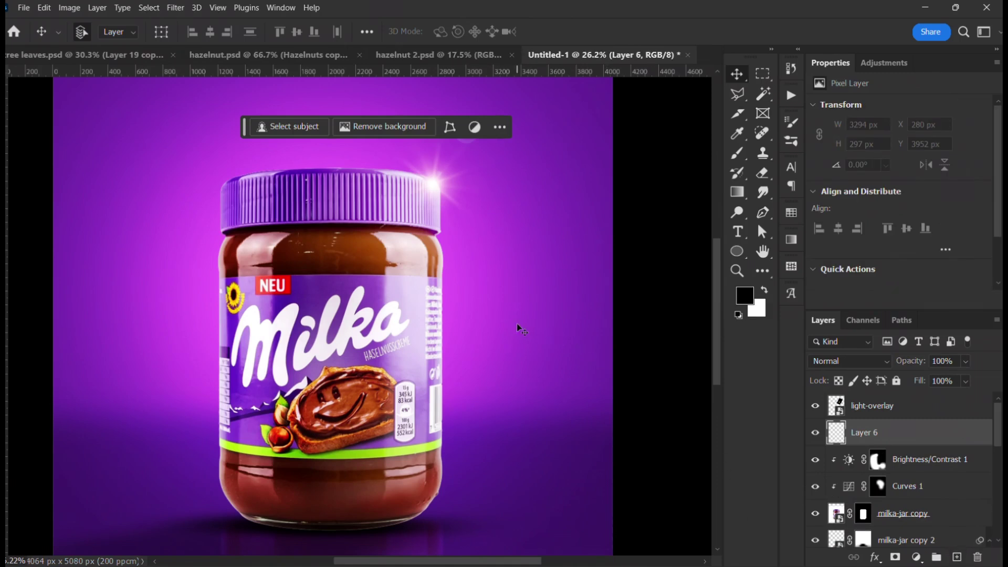
{"action": "key", "text": "b"}
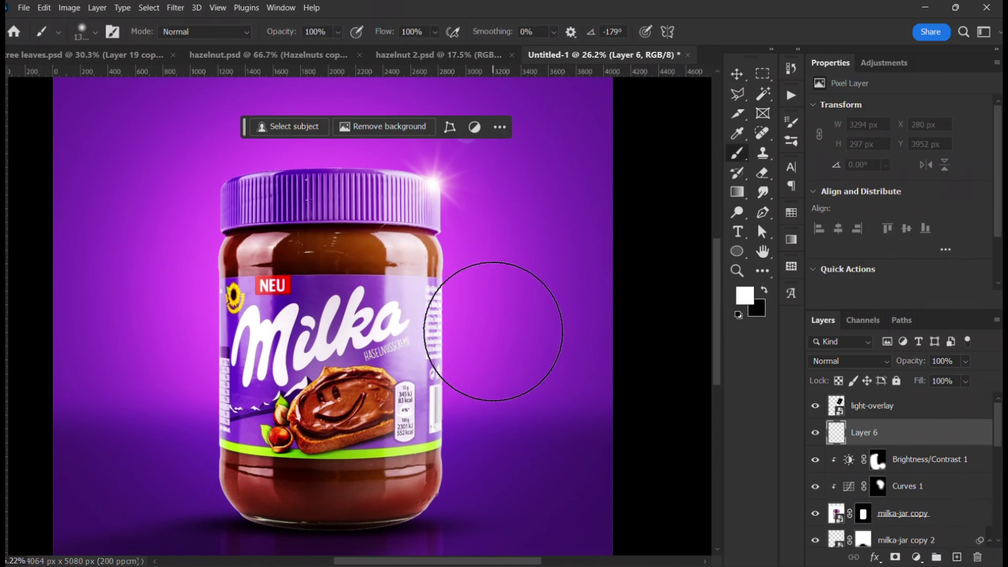
{"action": "right_click", "coordinate": [493, 331]}
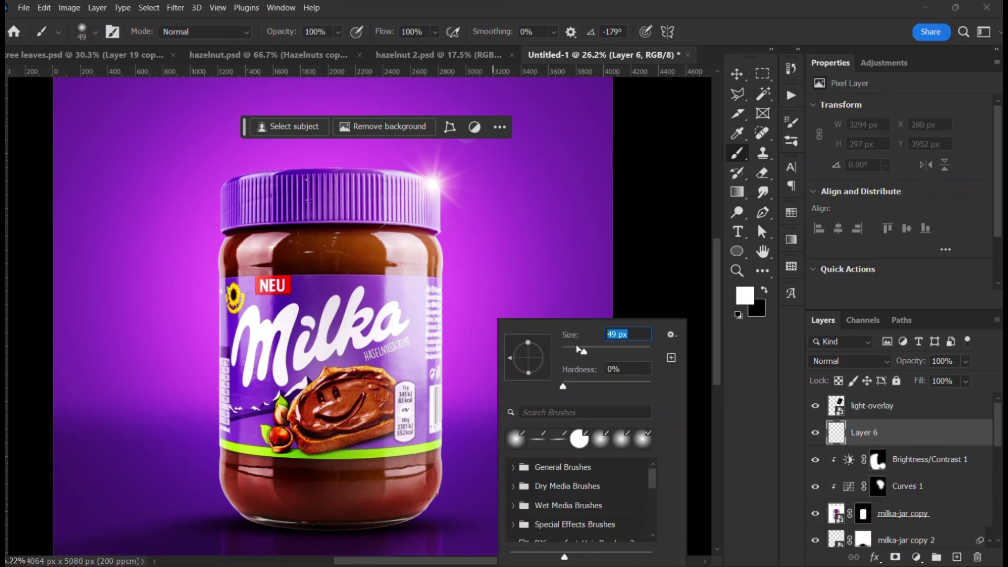
{"action": "key", "text": "Return"}
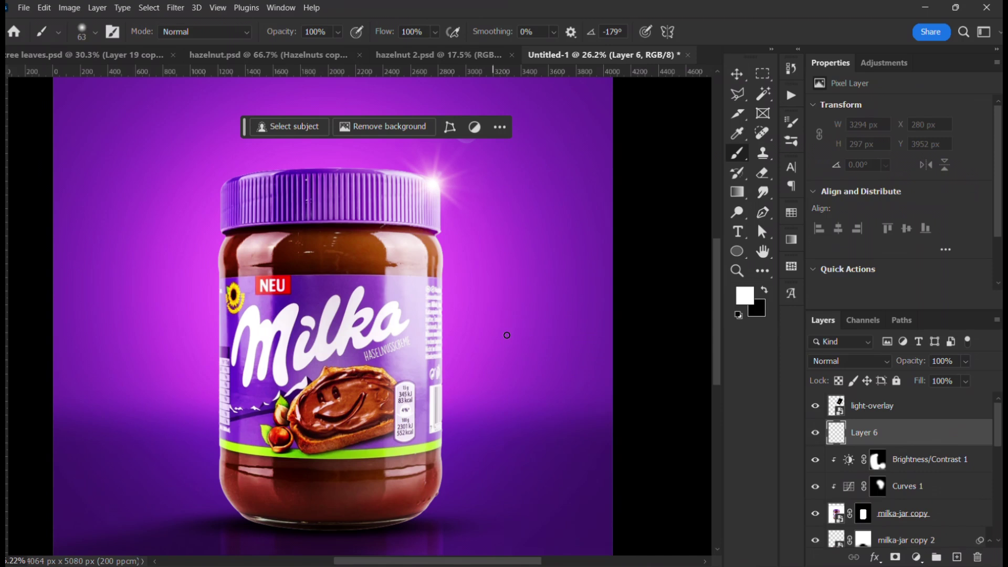
Step: Paint a straight white line down the right edge of the jar's body, from just below the lid to near the base
{"action": "left_click_drag", "start_coordinate": [507, 335], "coordinate": [512, 285]}
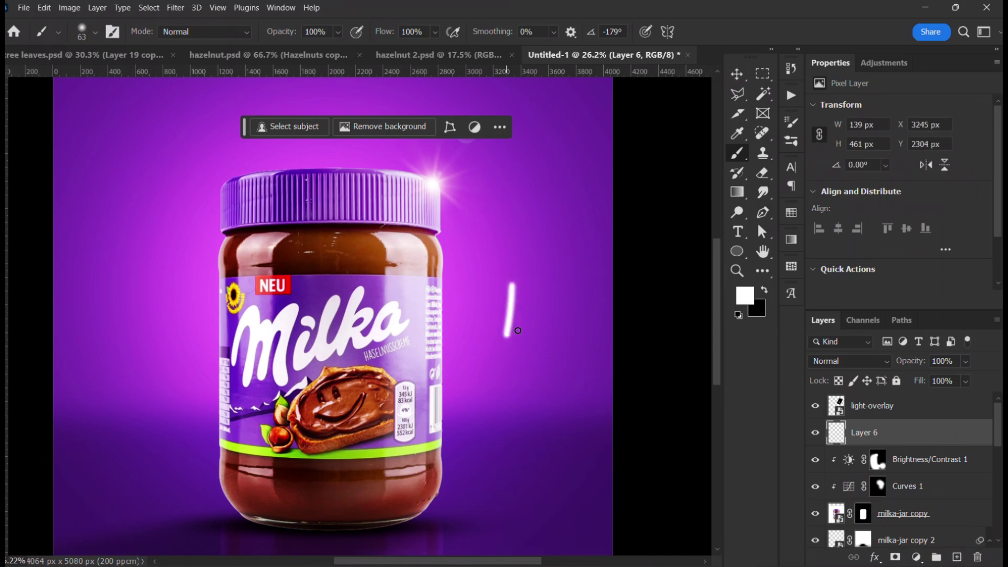
{"action": "left_click", "coordinate": [441, 249]}
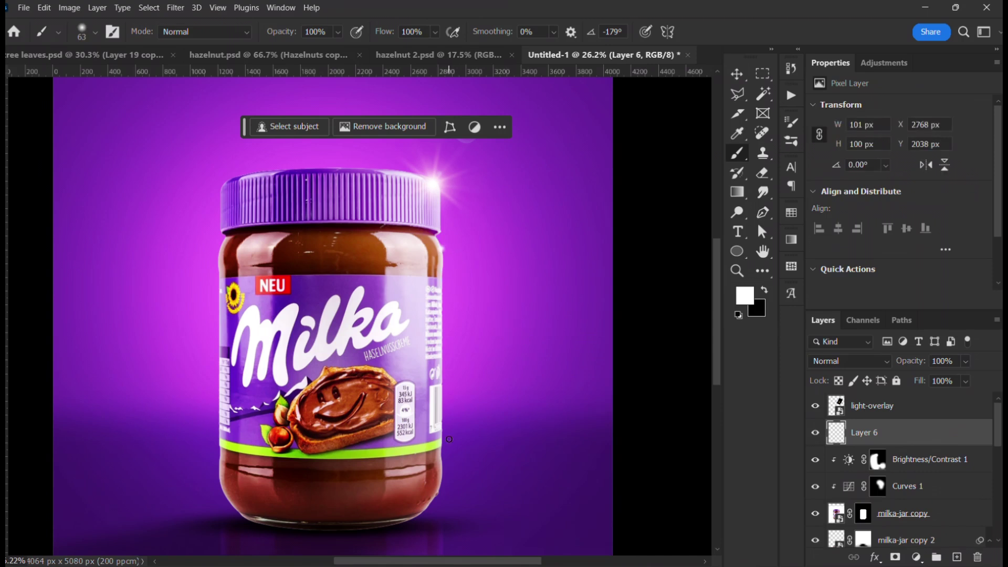
{"action": "left_click", "coordinate": [442, 478], "text": "shift"}
{"action": "key", "text": "v"}
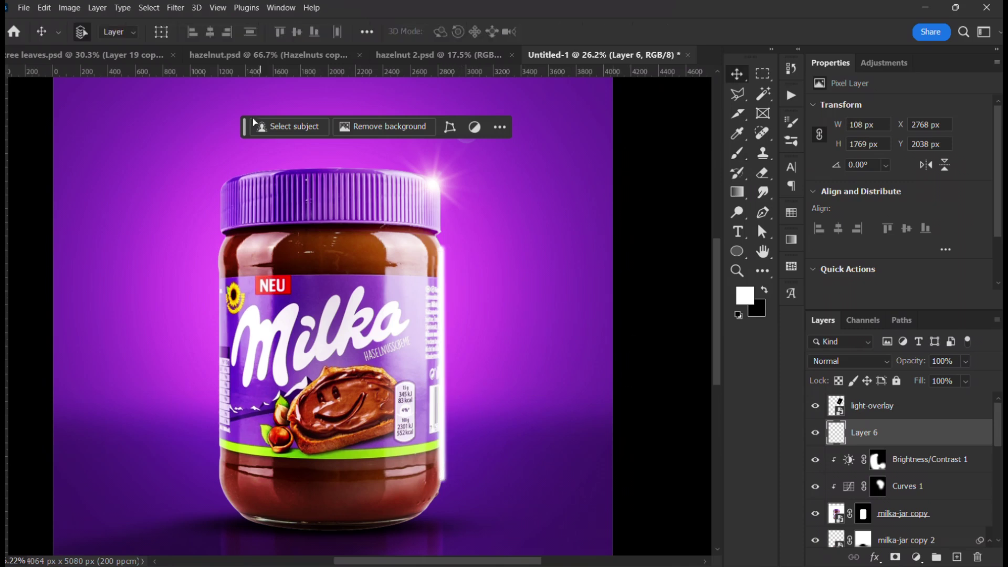
Step: Apply a Gaussian Blur of about 52 px to the white line and shift it about 57 px left and 19 px up
{"action": "left_click", "coordinate": [178, 8]}
{"action": "mouse_move", "coordinate": [252, 179]}
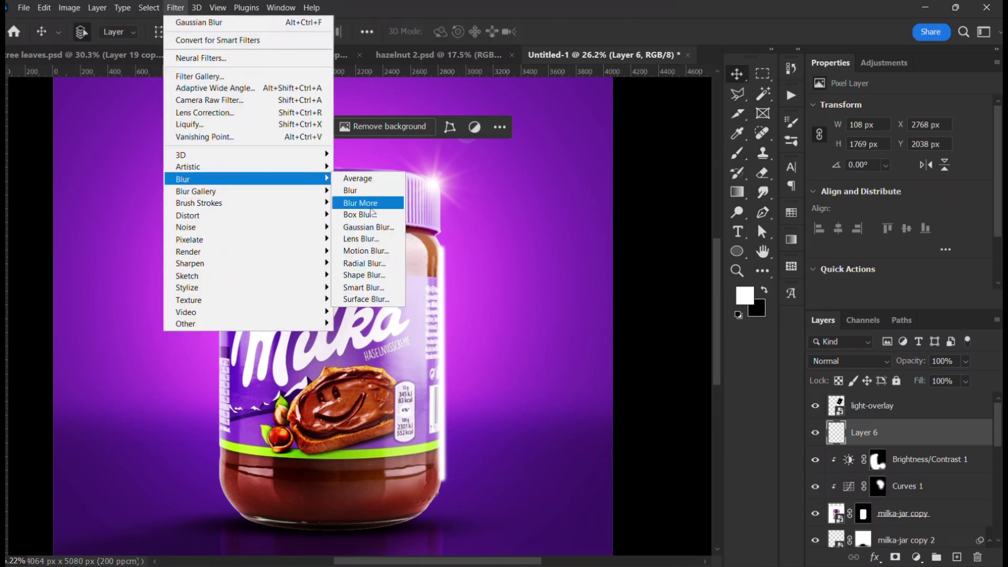
{"action": "left_click", "coordinate": [369, 227]}
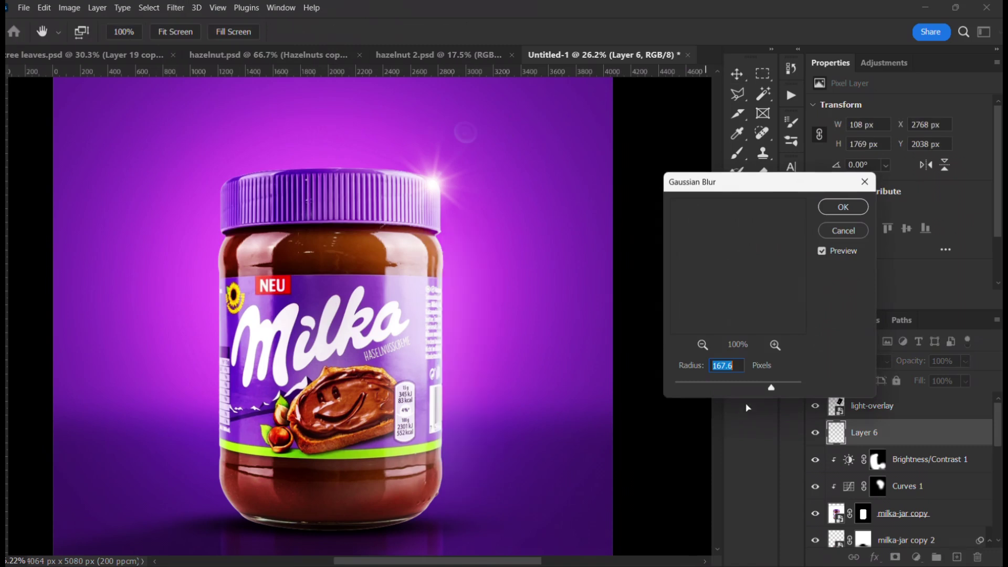
{"action": "left_click_drag", "start_coordinate": [746, 385], "coordinate": [721, 388]}
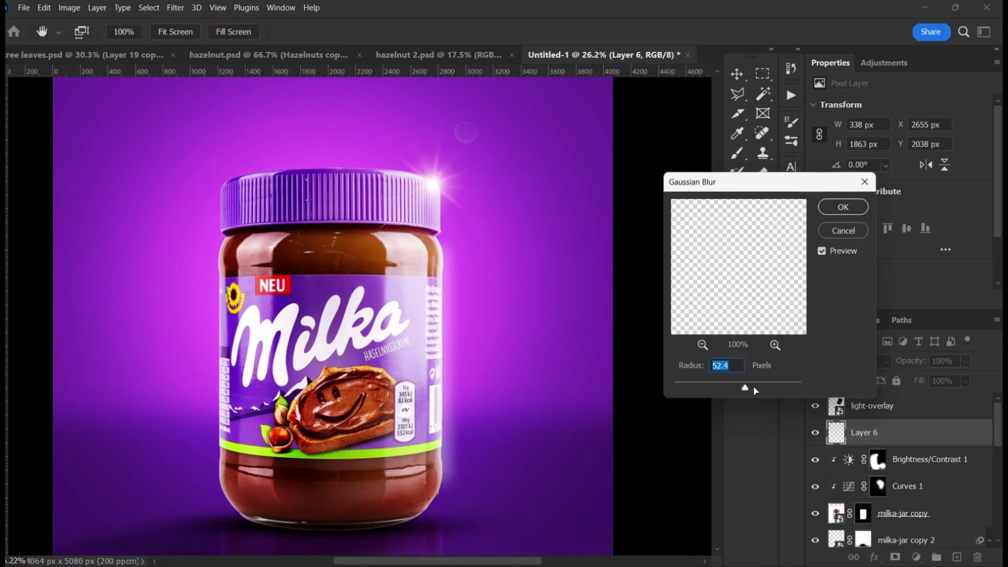
{"action": "left_click", "coordinate": [843, 208]}
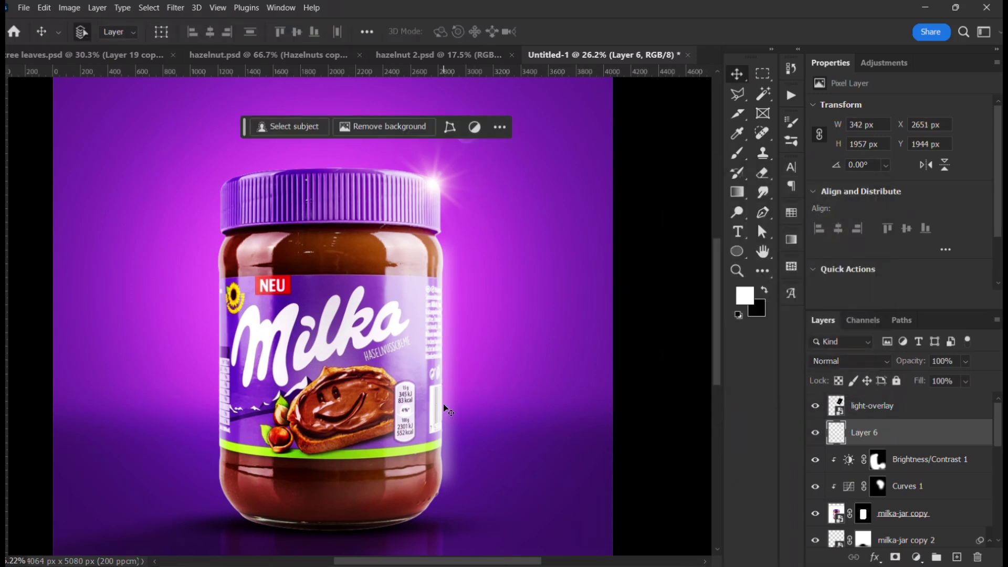
{"action": "left_click_drag", "start_coordinate": [445, 428], "coordinate": [433, 420]}
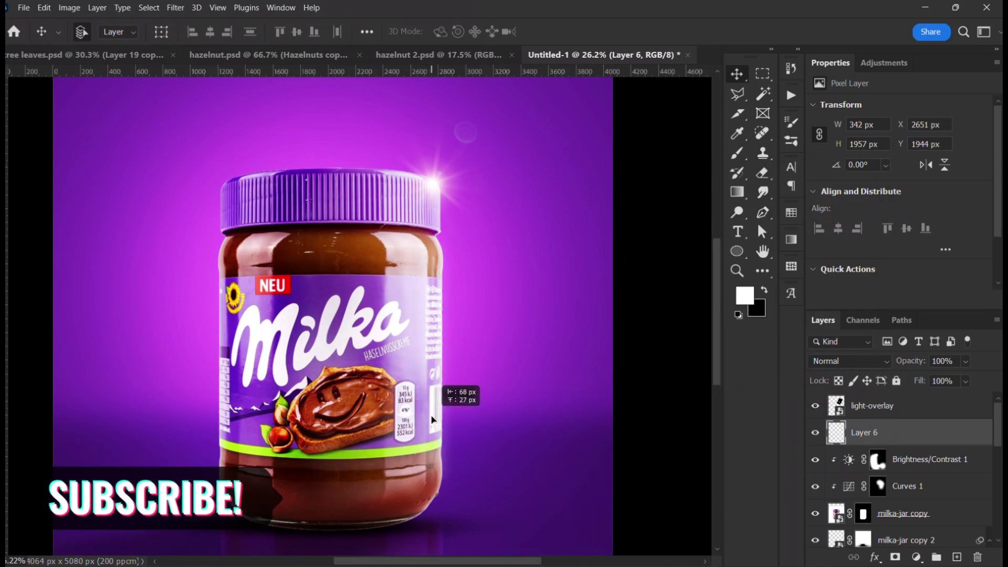
{"action": "scroll", "coordinate": [458, 298], "scroll_direction": "down", "scroll_amount": 4}
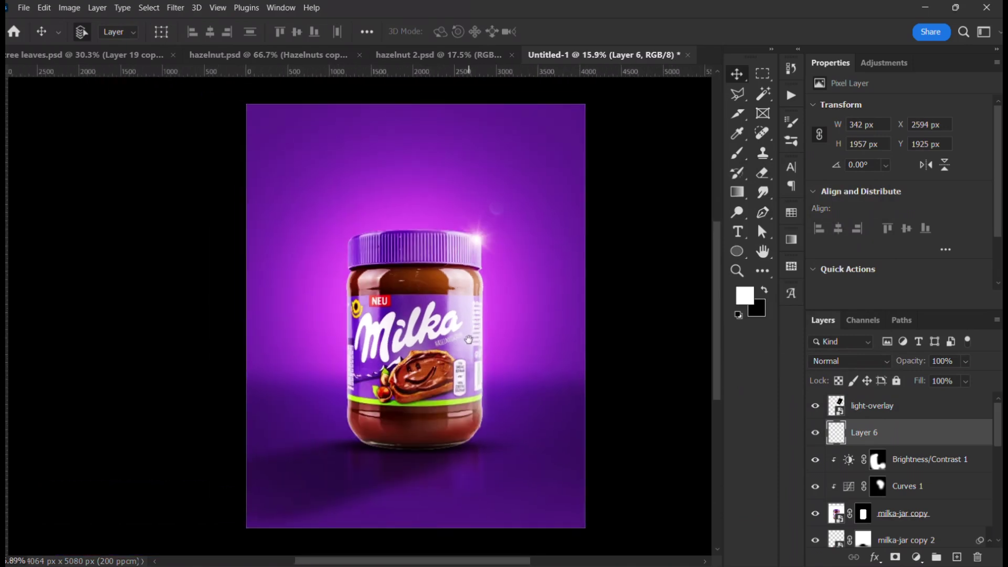
{"action": "left_click", "coordinate": [642, 315]}
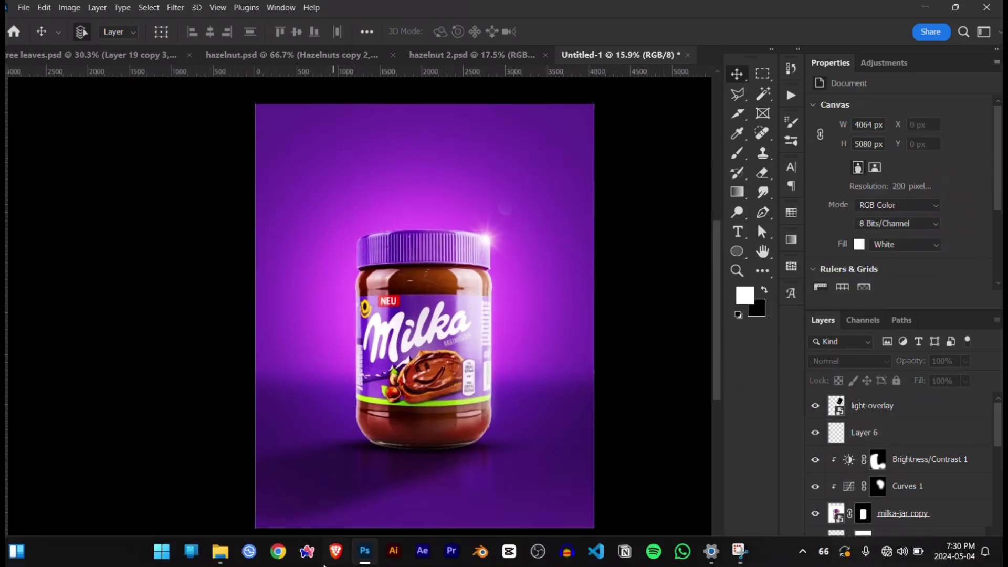
Step: Switch to File Explorer and open the Graphic Elements folder inside Pictures
{"action": "left_click", "coordinate": [215, 557]}
{"action": "left_click", "coordinate": [216, 553]}
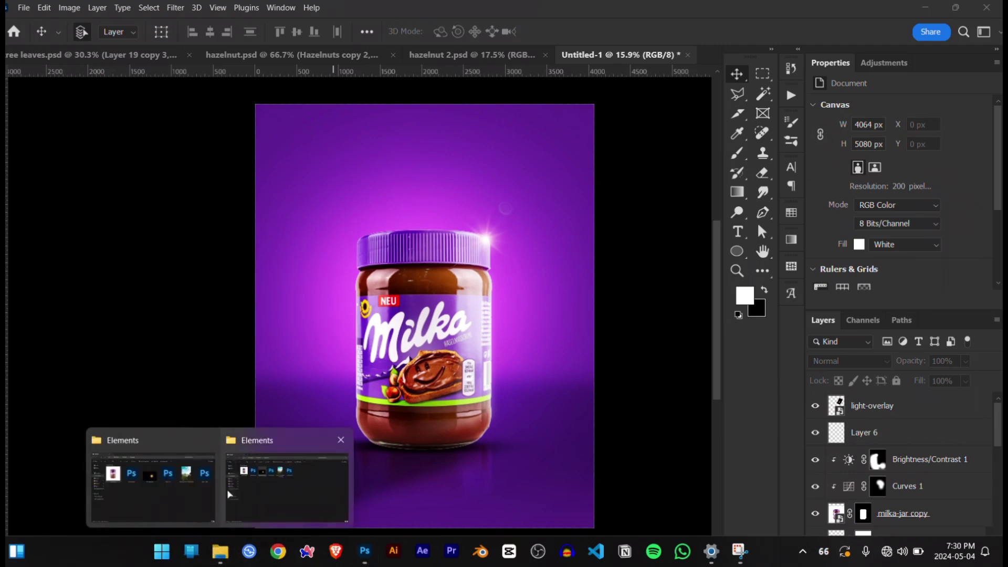
{"action": "left_click", "coordinate": [255, 494]}
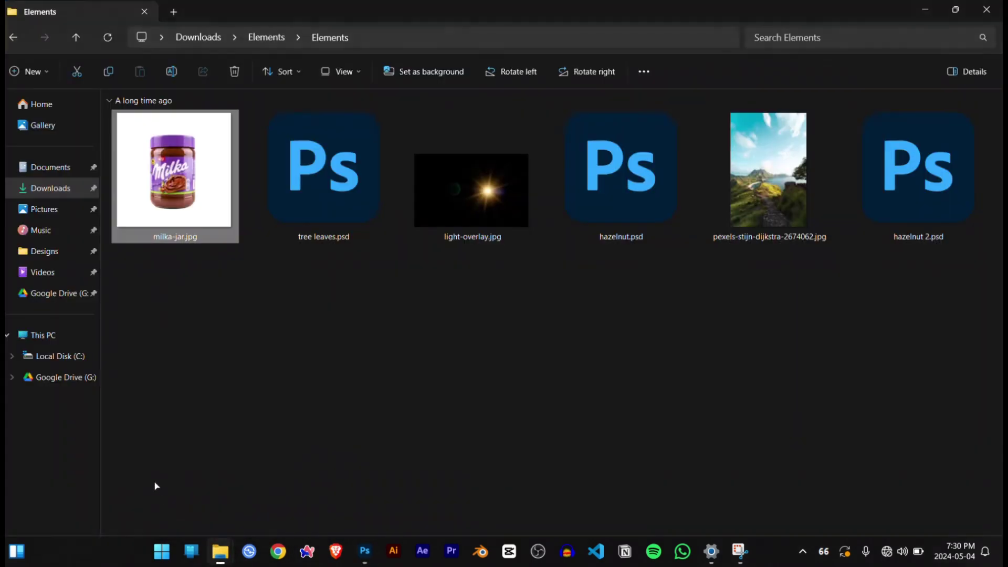
{"action": "left_click", "coordinate": [52, 253]}
{"action": "left_click", "coordinate": [59, 210]}
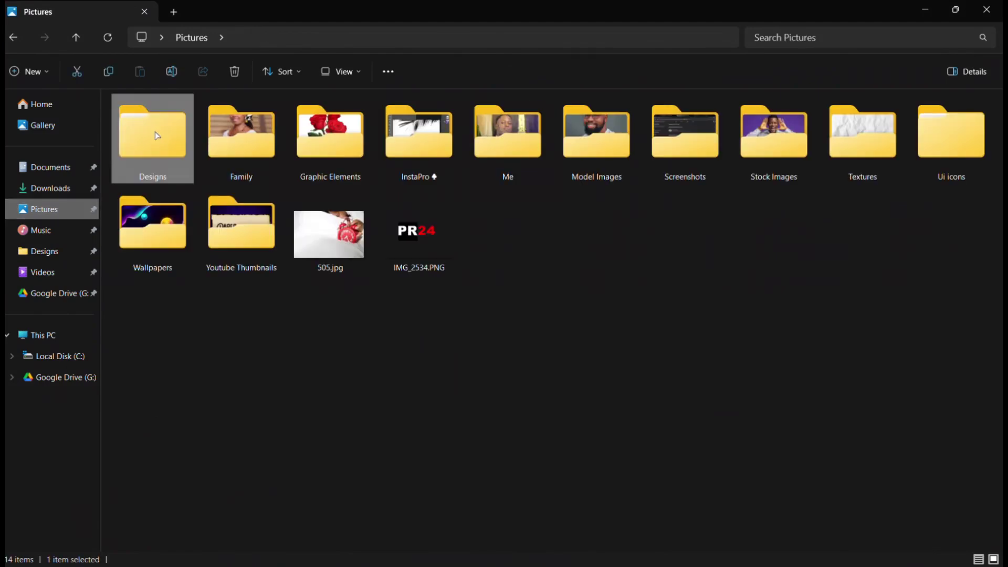
{"action": "double_click", "coordinate": [358, 163]}
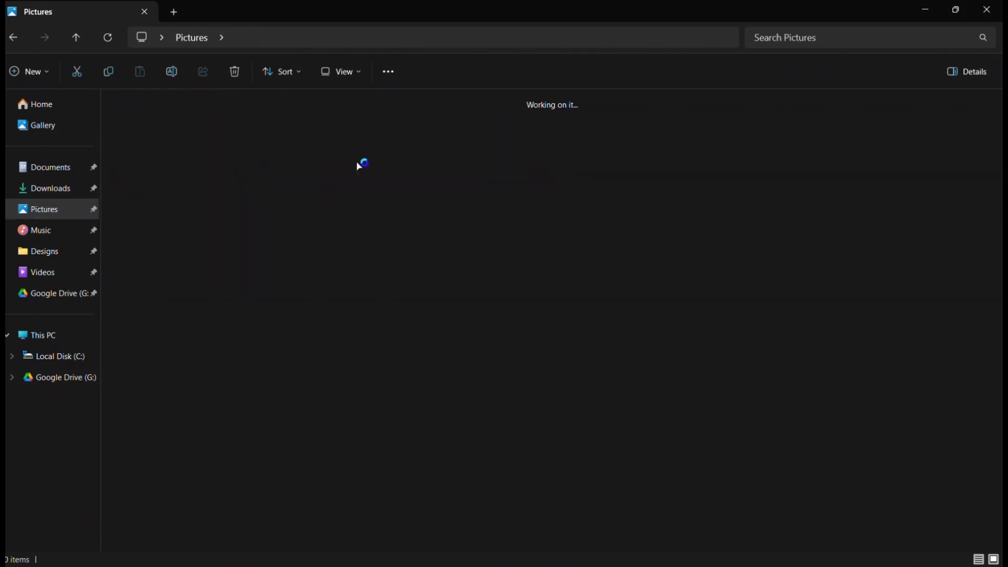
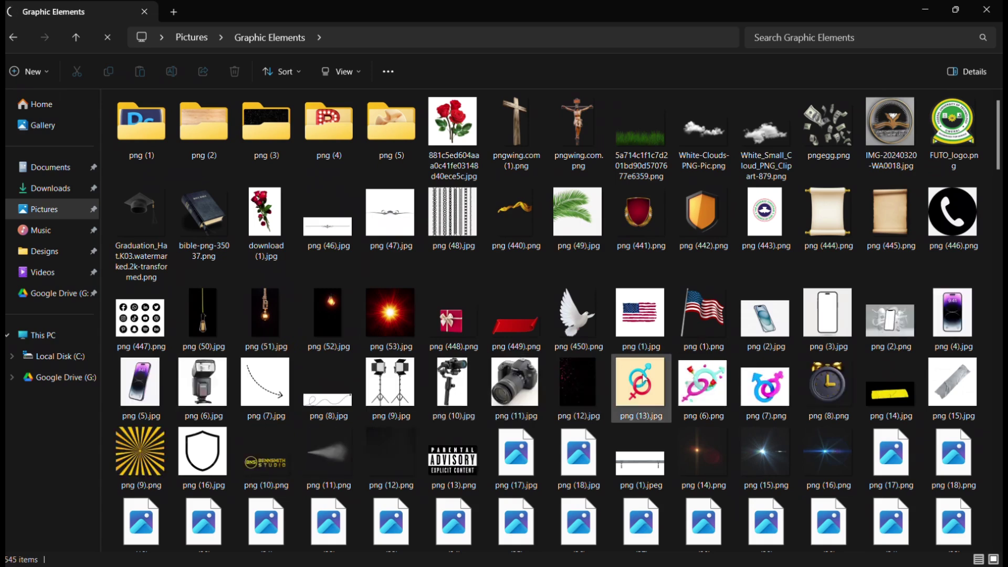
Step: Find the golden flare png (22).png in Graphic Elements and place it at the centre of the jar design in Photoshop
{"action": "scroll", "coordinate": [752, 371], "scroll_direction": "down", "scroll_amount": 3}
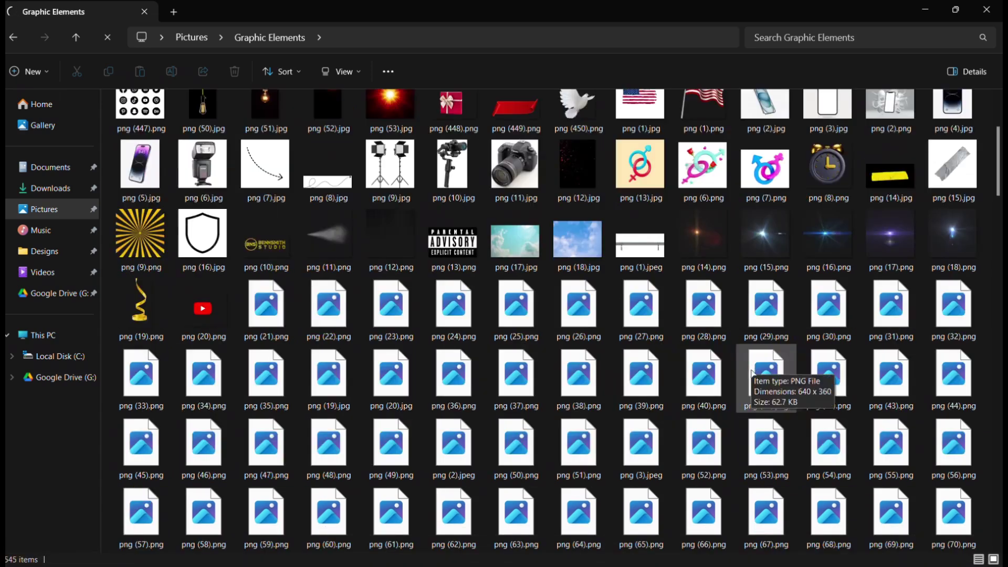
{"action": "left_click", "coordinate": [336, 315]}
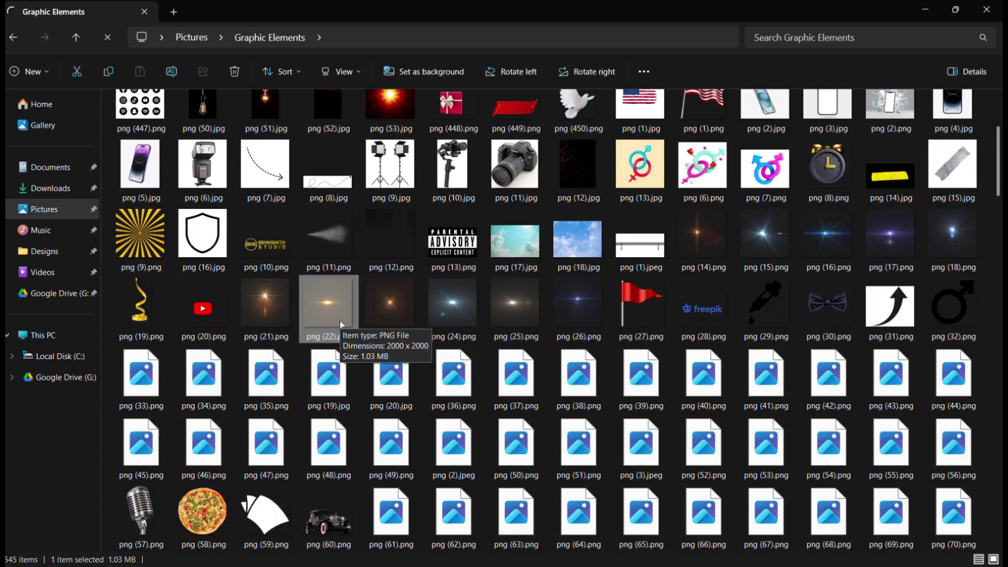
{"action": "left_click_drag", "start_coordinate": [336, 317], "coordinate": [425, 310]}
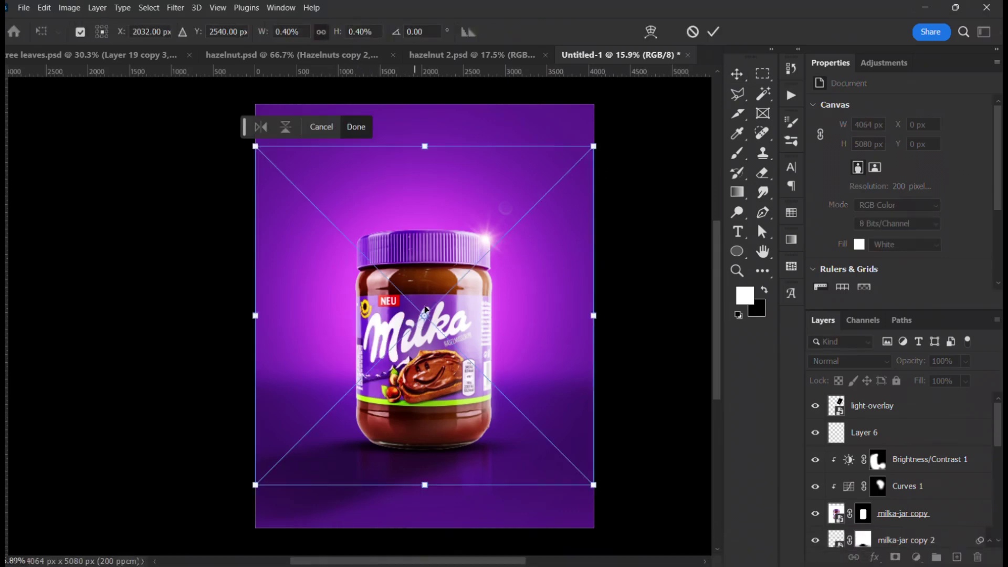
{"action": "key", "text": "Return"}
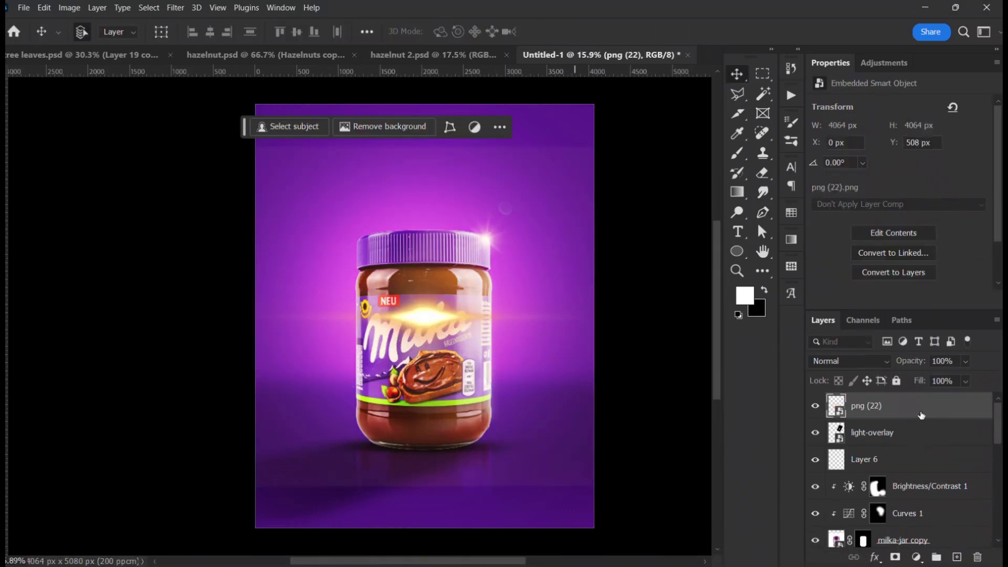
Step: Rasterize the png (22) flare layer and desaturate it to a neutral white glow
{"action": "right_click", "coordinate": [839, 298]}
{"action": "left_click", "coordinate": [846, 286]}
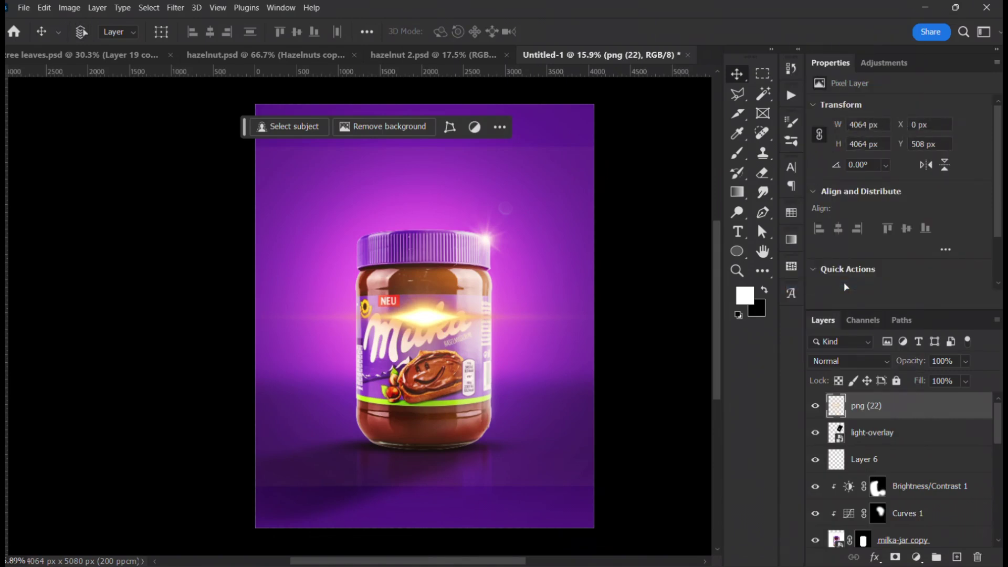
{"action": "key", "text": "ctrl+shift+u"}
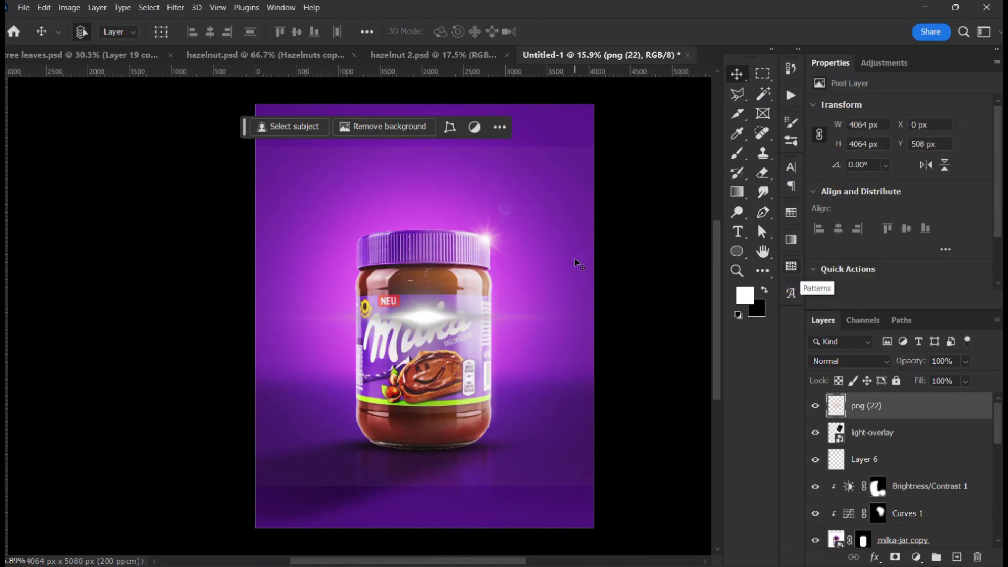
Step: Strengthen the flare's contrast with Levels, raising the black input to about 68 and lowering the white input
{"action": "key", "text": "ctrl+l"}
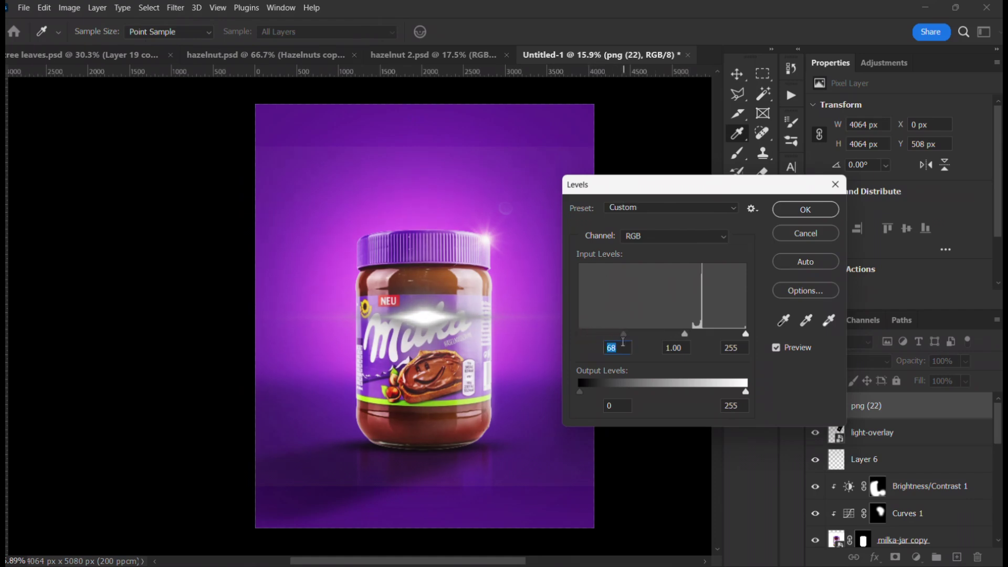
{"action": "left_click_drag", "start_coordinate": [648, 337], "coordinate": [619, 338]}
{"action": "mouse_move", "coordinate": [732, 340]}
{"action": "left_mouse_down"}
{"action": "mouse_move", "coordinate": [704, 336]}
{"action": "mouse_move", "coordinate": [721, 336]}
{"action": "left_mouse_up"}
Step: Move the flare onto the right side of the jar's label and rotate it 90° so it stands vertically
{"action": "left_click_drag", "start_coordinate": [413, 313], "coordinate": [471, 316]}
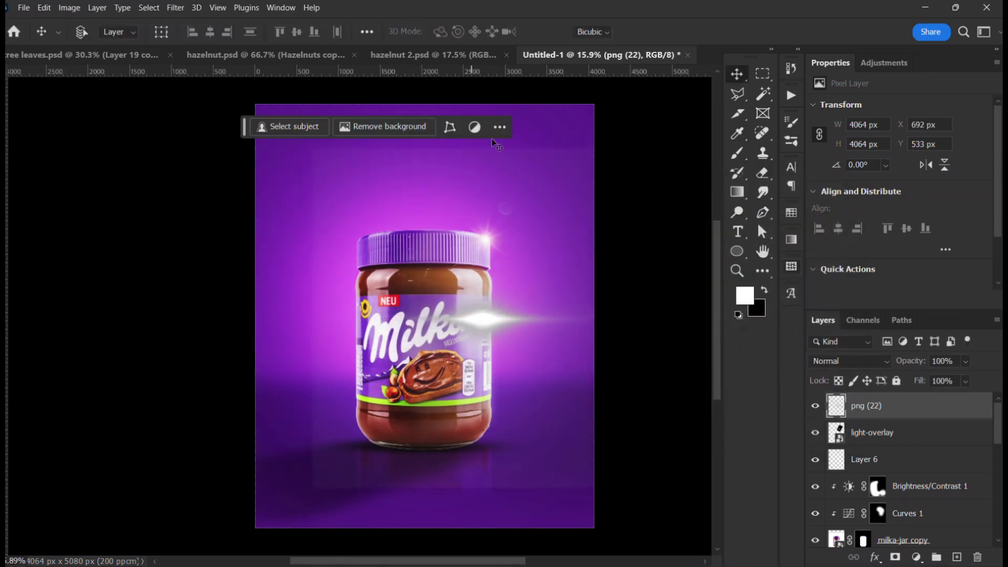
{"action": "key", "text": "ctrl+t"}
{"action": "left_click_drag", "start_coordinate": [566, 138], "coordinate": [630, 391]}
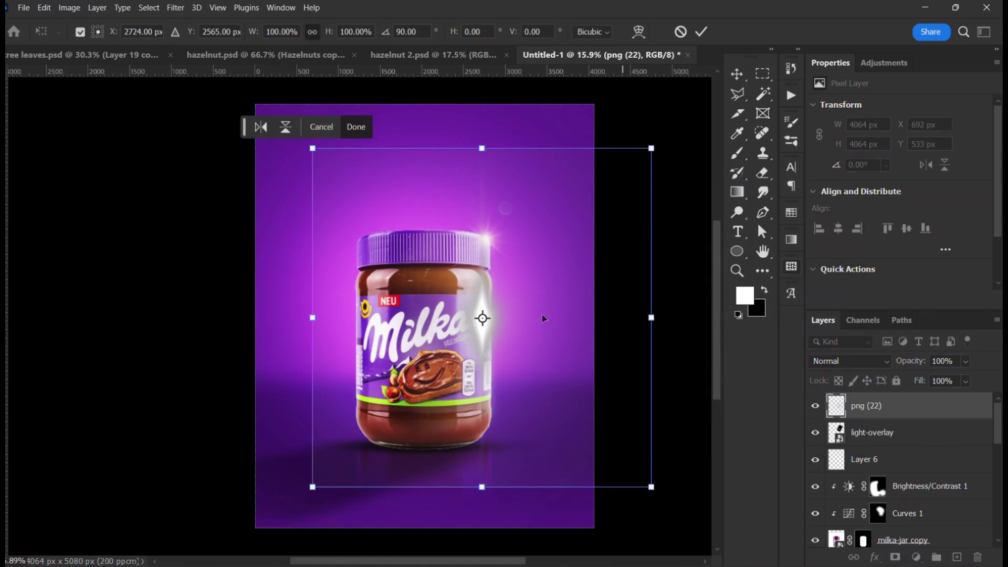
{"action": "key", "text": "Return"}
Step: Scale the vertical flare to about 20.47% width and 61.66% height around its centre
{"action": "scroll", "coordinate": [502, 326], "scroll_direction": "up", "scroll_amount": 4}
{"action": "scroll", "coordinate": [502, 326], "scroll_direction": "down", "scroll_amount": 2}
{"action": "key", "text": "ctrl+t"}
{"action": "scroll", "coordinate": [542, 326], "scroll_direction": "down", "scroll_amount": 1}
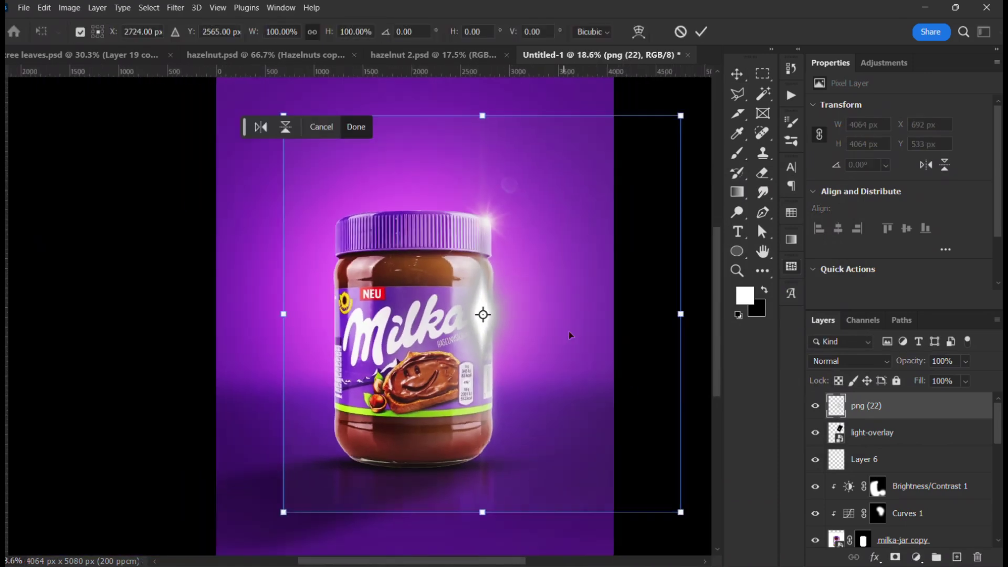
{"action": "left_click_drag", "start_coordinate": [676, 321], "coordinate": [523, 315]}
{"action": "scroll", "coordinate": [522, 314], "scroll_direction": "down", "scroll_amount": 1}
{"action": "left_click_drag", "start_coordinate": [493, 475], "coordinate": [493, 521]}
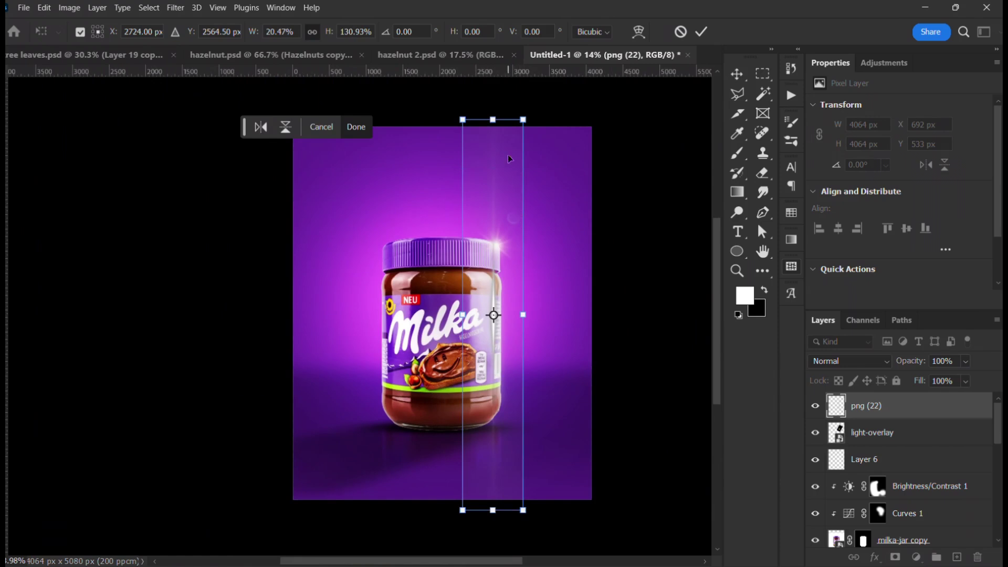
{"action": "left_click_drag", "start_coordinate": [494, 115], "coordinate": [493, 223]}
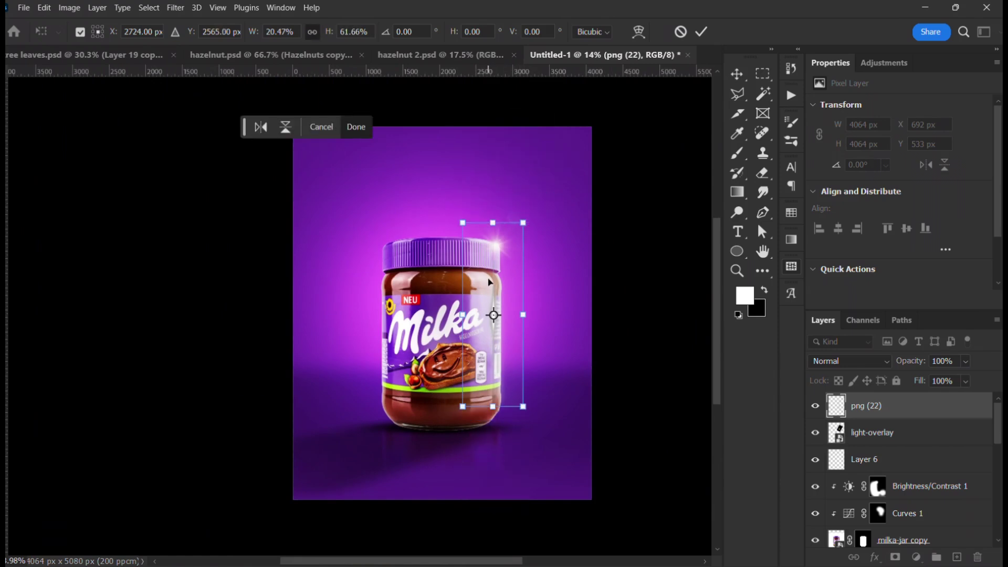
{"action": "key", "text": "Return"}
Step: Soften the vertical flare with a Gaussian Blur of about 9.4 px
{"action": "scroll", "coordinate": [498, 332], "scroll_direction": "up", "scroll_amount": 2}
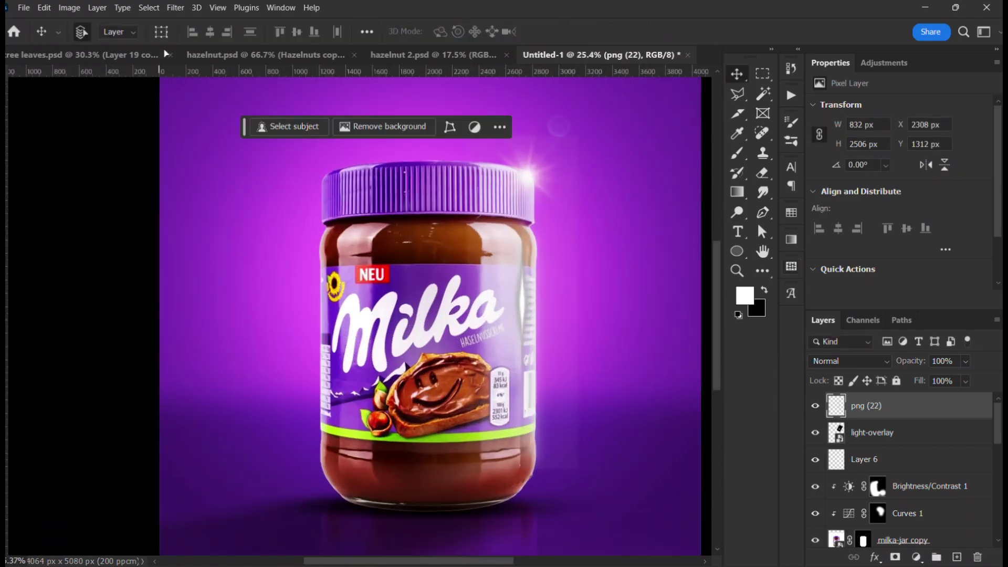
{"action": "left_click", "coordinate": [176, 8]}
{"action": "mouse_move", "coordinate": [271, 189]}
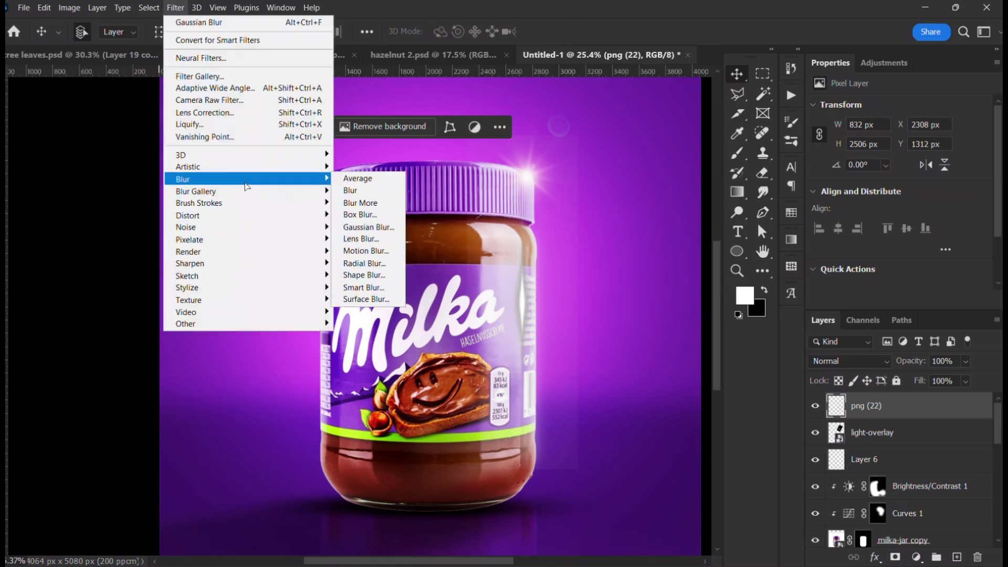
{"action": "left_click", "coordinate": [386, 228]}
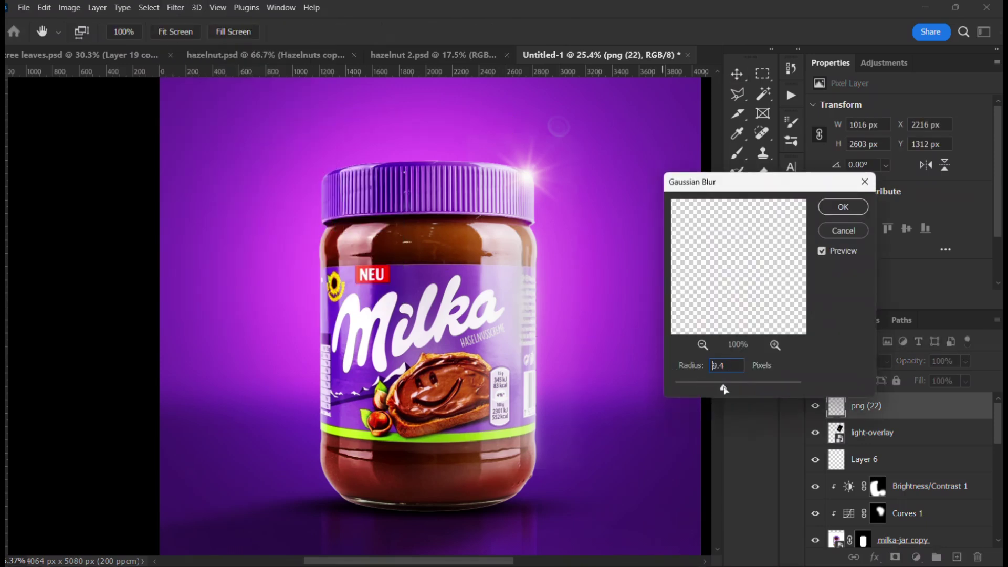
{"action": "left_click", "coordinate": [843, 208]}
Step: Align the flare with the jar's right edge and set its blend mode to Screen
{"action": "left_click_drag", "start_coordinate": [539, 329], "coordinate": [535, 329]}
{"action": "left_click", "coordinate": [850, 360]}
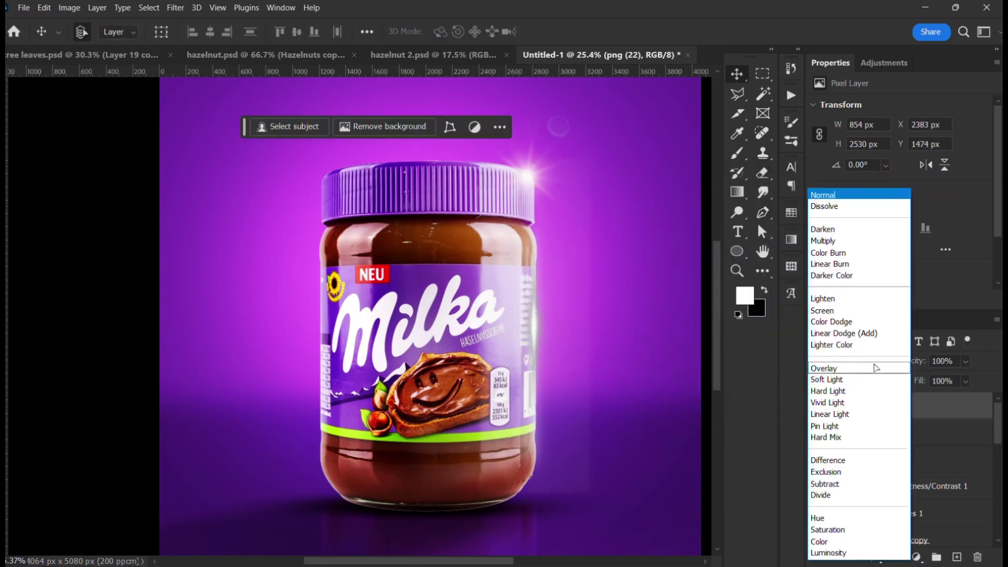
{"action": "left_click", "coordinate": [834, 311]}
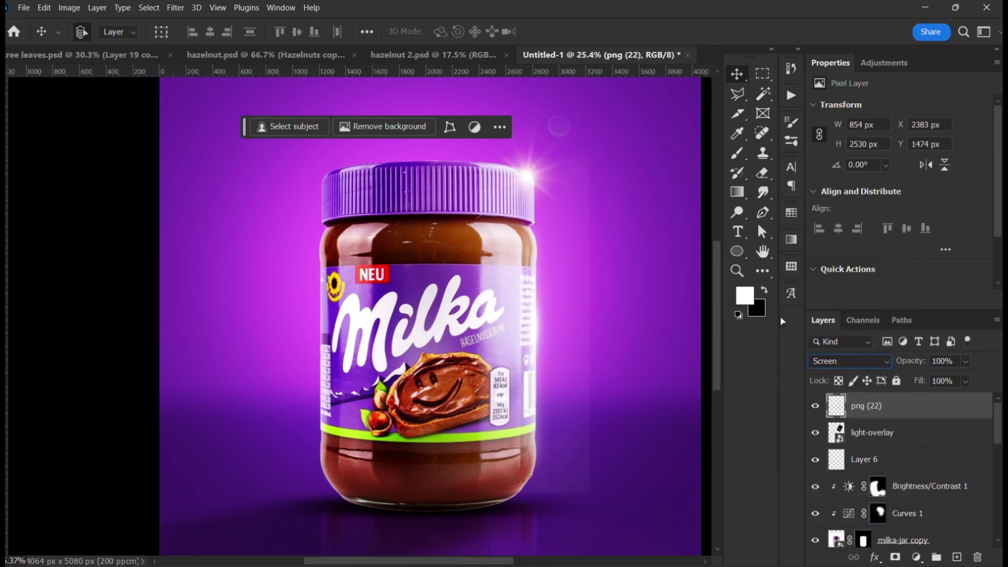
{"action": "mouse_move", "coordinate": [539, 330]}
{"action": "left_mouse_down"}
{"action": "mouse_move", "coordinate": [572, 334]}
{"action": "mouse_move", "coordinate": [539, 334]}
{"action": "left_mouse_up"}
Step: Add a layer mask to the png (22) flare and paint black with a soft 600 px brush where it spills over the jar
{"action": "left_click", "coordinate": [896, 557]}
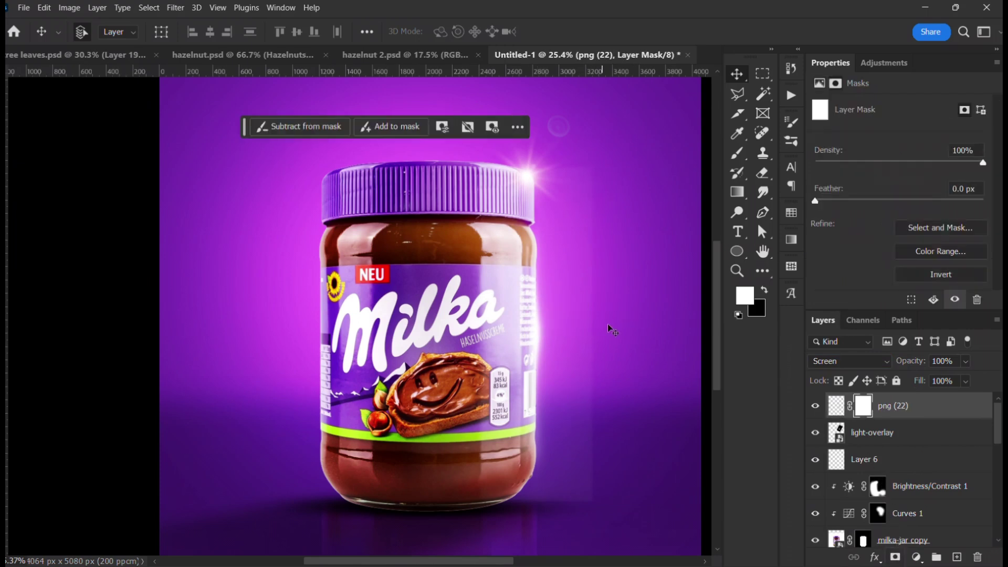
{"action": "key", "text": "b"}
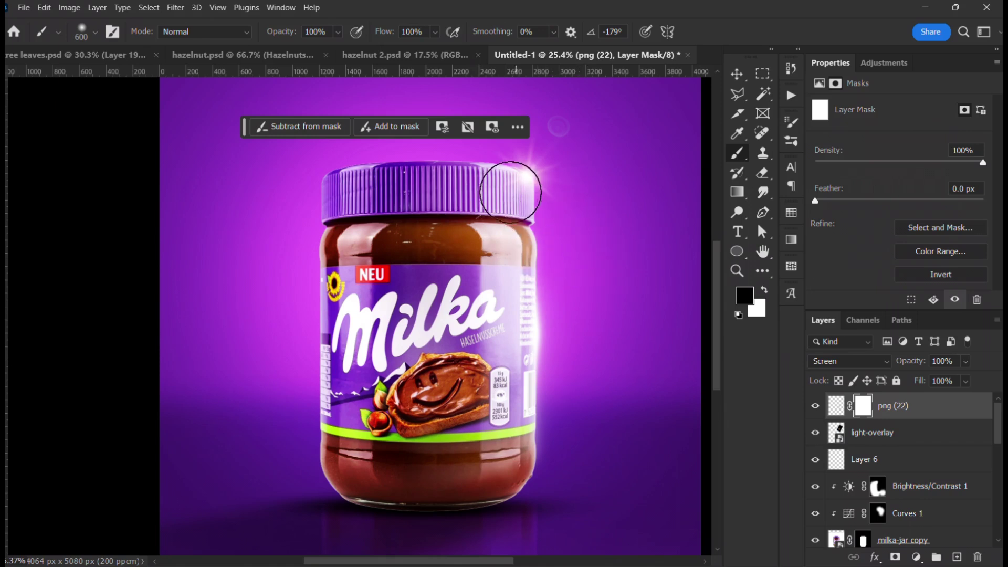
{"action": "key", "text": "v"}
{"action": "scroll", "coordinate": [562, 383], "scroll_direction": "down", "scroll_amount": 3}
{"action": "left_click_drag", "start_coordinate": [472, 337], "coordinate": [432, 311]}
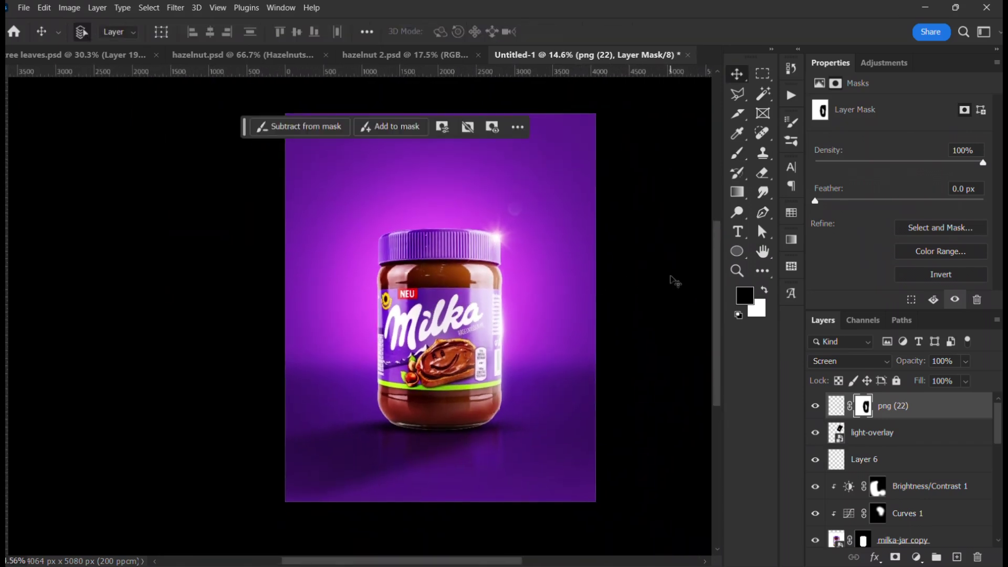
{"action": "left_click", "coordinate": [603, 307]}
{"action": "scroll", "coordinate": [534, 319], "scroll_direction": "up", "scroll_amount": 1}
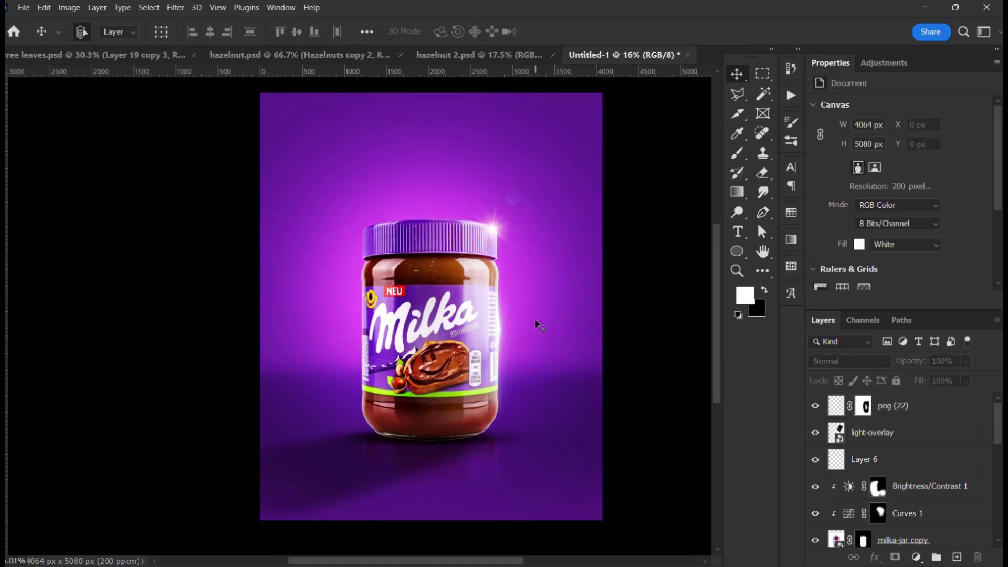
{"action": "scroll", "coordinate": [534, 320], "scroll_direction": "down", "scroll_amount": 2}
{"action": "scroll", "coordinate": [534, 329], "scroll_direction": "up", "scroll_amount": 1}
{"action": "left_click", "coordinate": [574, 383]}
{"action": "left_click", "coordinate": [651, 385]}
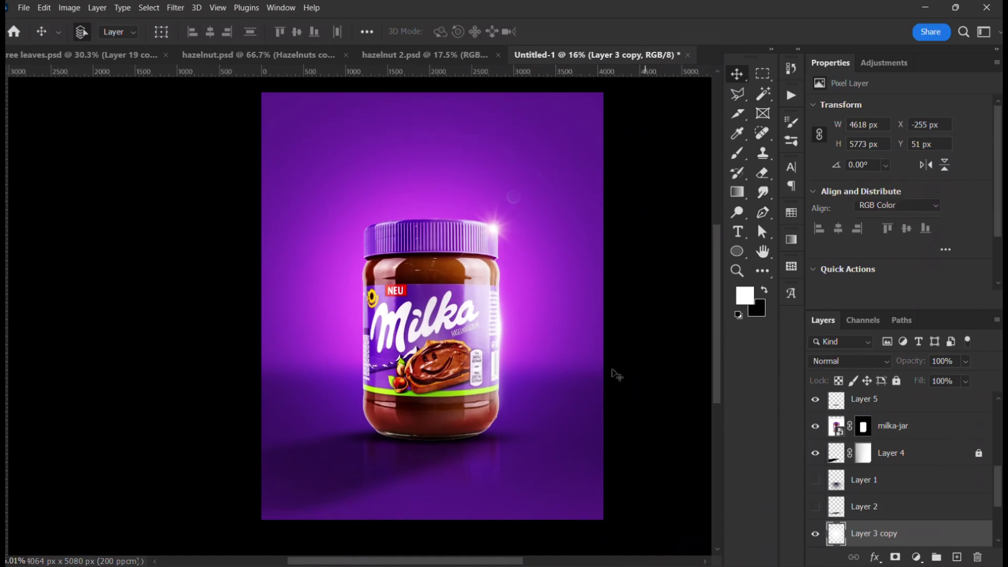
Step: Switch to File Explorer, browse the Graphic Elements folder for a light image, and return to Photoshop
{"action": "mouse_move", "coordinate": [334, 565]}
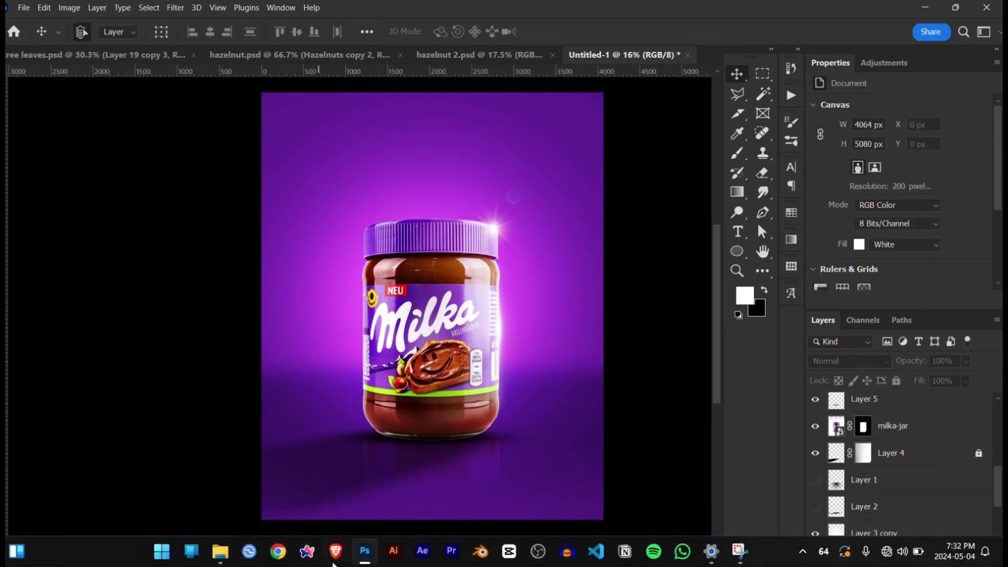
{"action": "left_click", "coordinate": [222, 551]}
{"action": "left_click", "coordinate": [152, 469]}
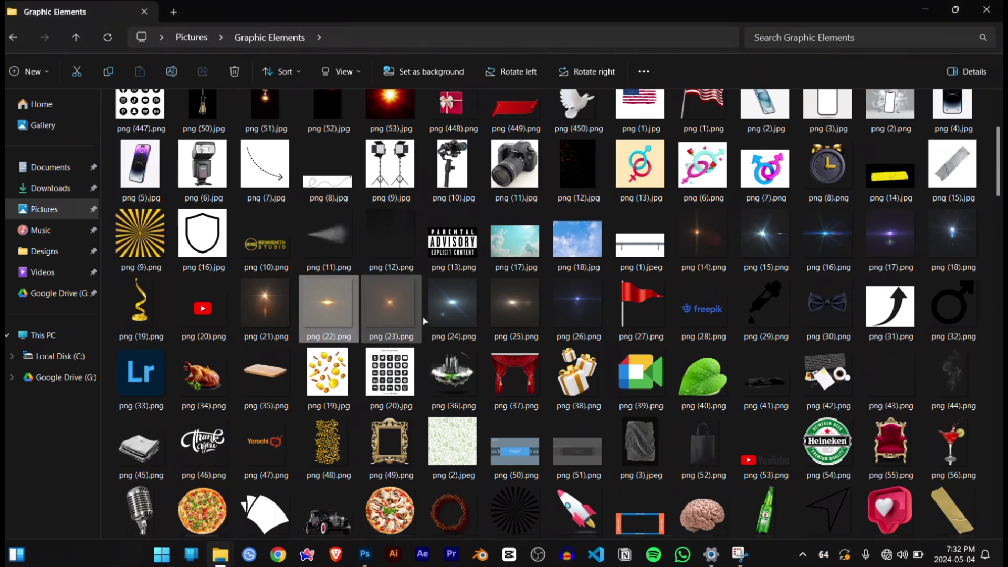
{"action": "scroll", "coordinate": [498, 360], "scroll_direction": "down", "scroll_amount": 4}
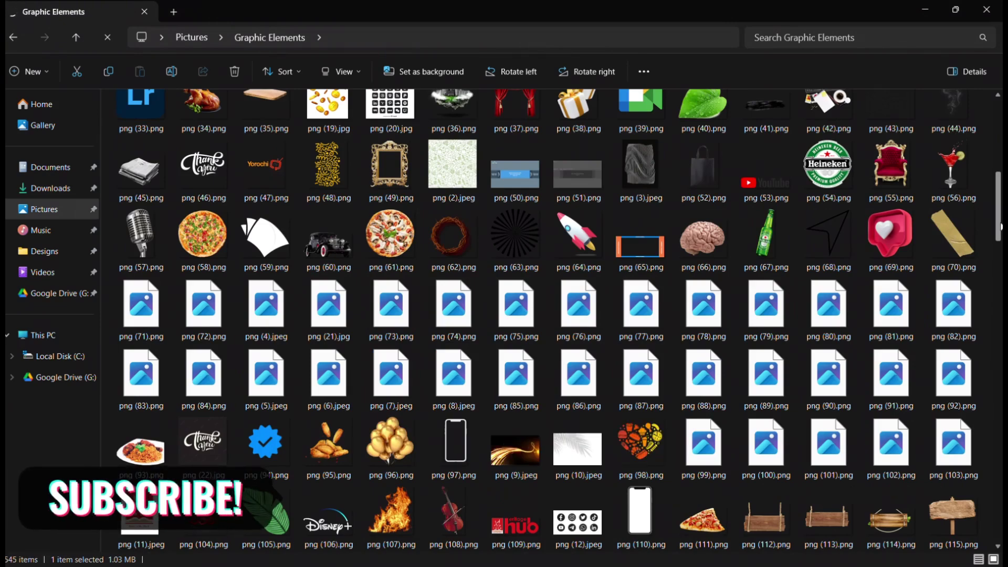
{"action": "left_click_drag", "start_coordinate": [999, 226], "coordinate": [1000, 161]}
{"action": "left_click", "coordinate": [928, 14]}
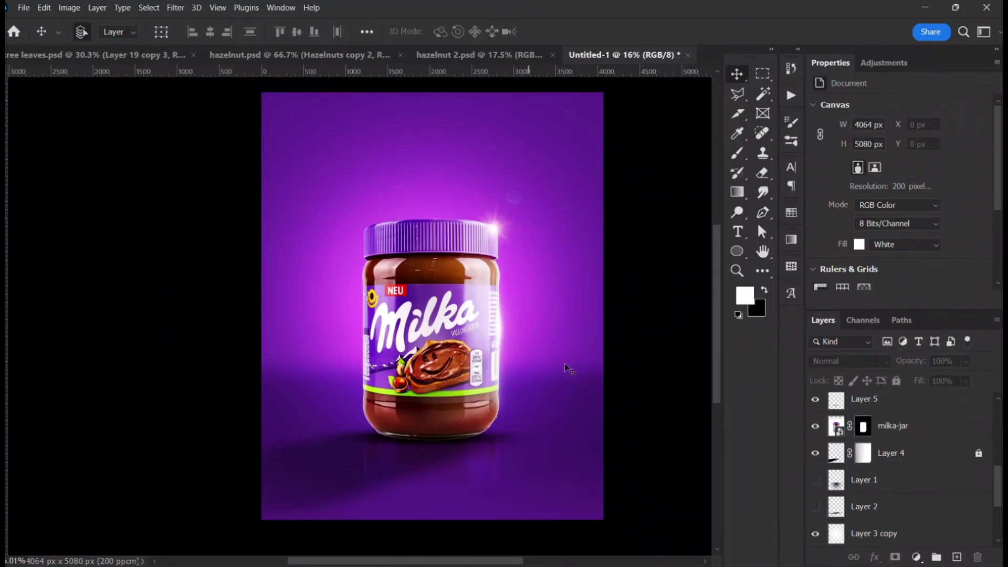
Step: Sketch white light-direction rays from the upper right toward the jar with a handwritten light label on a new layer, and hide that layer
{"action": "scroll", "coordinate": [452, 277], "scroll_direction": "down", "scroll_amount": 2}
{"action": "scroll", "coordinate": [461, 278], "scroll_direction": "up", "scroll_amount": 2}
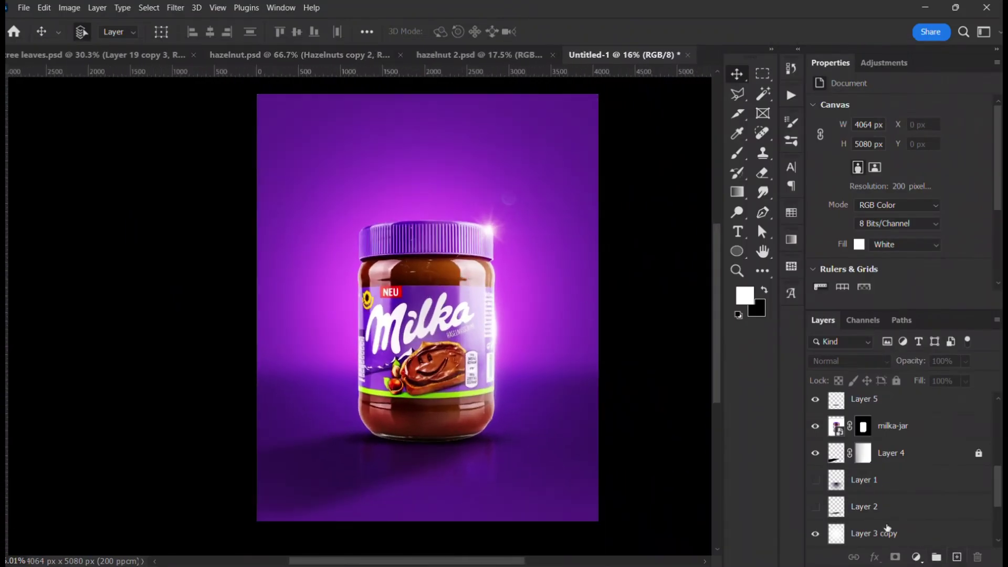
{"action": "left_click", "coordinate": [957, 556]}
{"action": "key", "text": "b"}
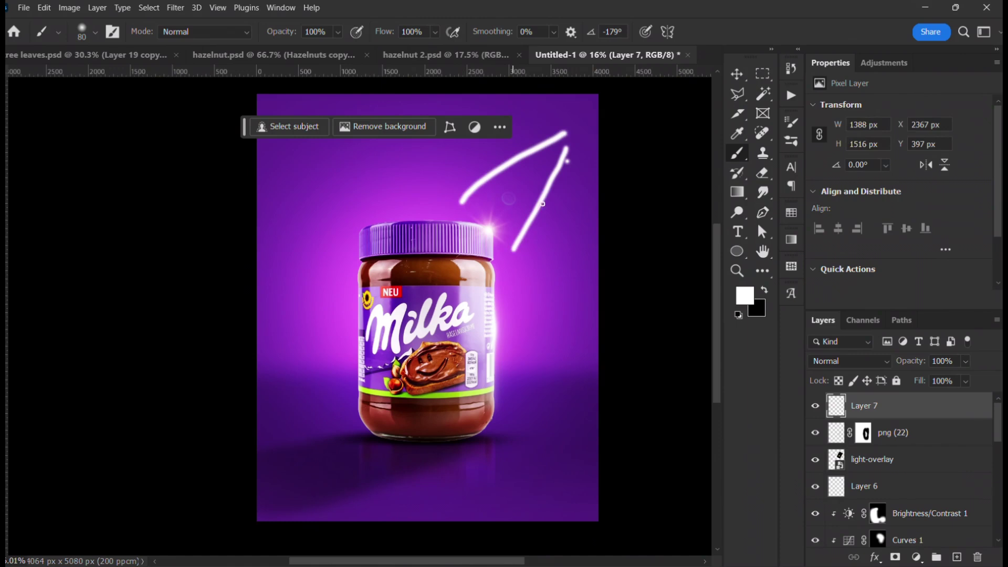
{"action": "left_click", "coordinate": [506, 339], "text": "shift"}
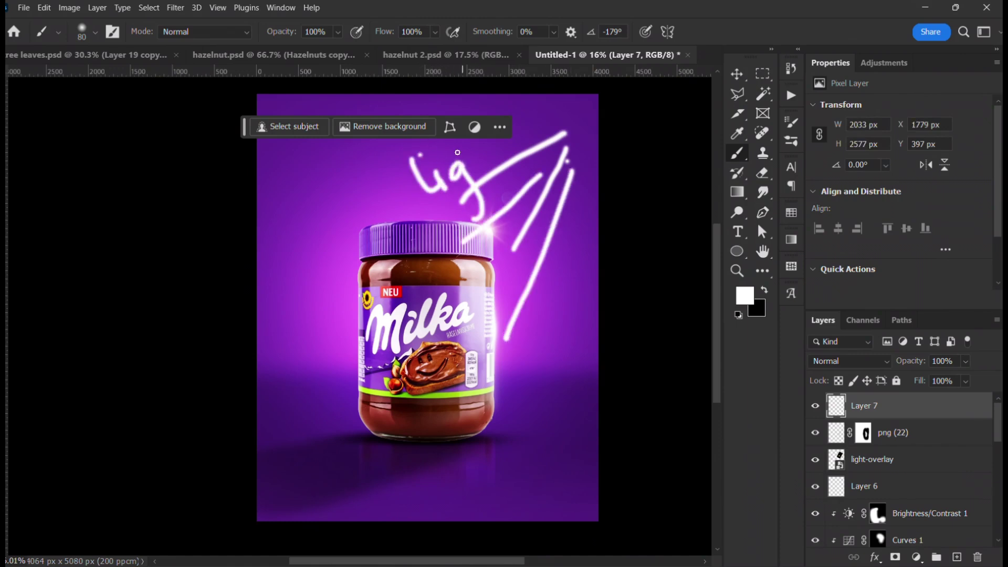
{"action": "scroll", "coordinate": [490, 150], "scroll_direction": "down", "scroll_amount": 2}
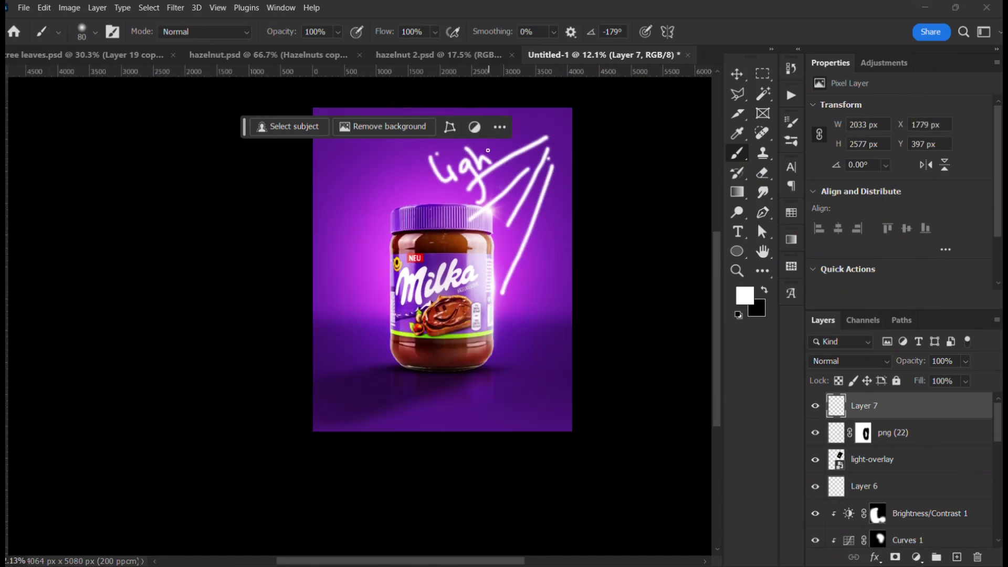
{"action": "left_click_drag", "start_coordinate": [486, 192], "coordinate": [453, 279]}
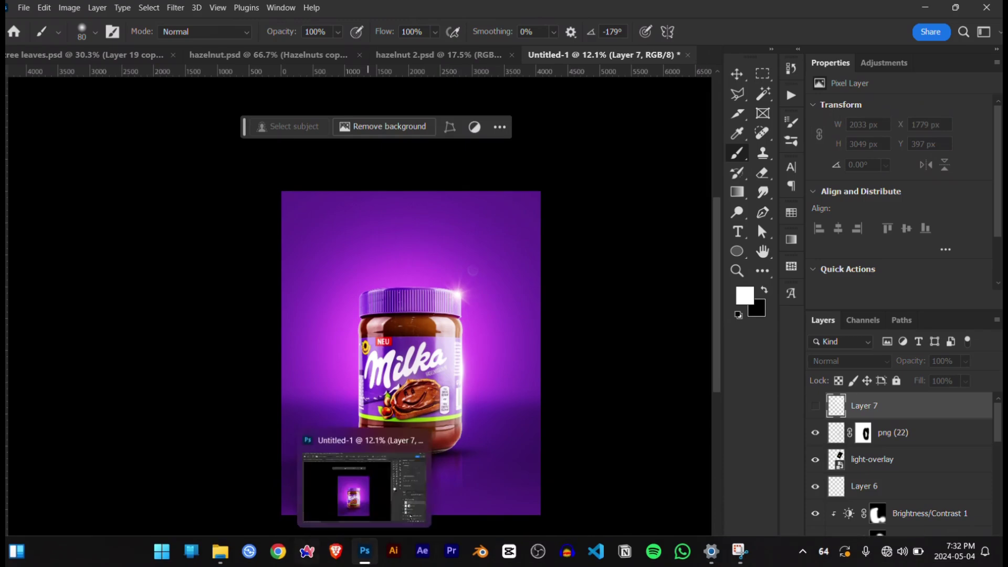
Step: Switch to the File Explorer window with the Graphic Elements folder
{"action": "mouse_move", "coordinate": [220, 552]}
{"action": "left_click", "coordinate": [191, 473]}
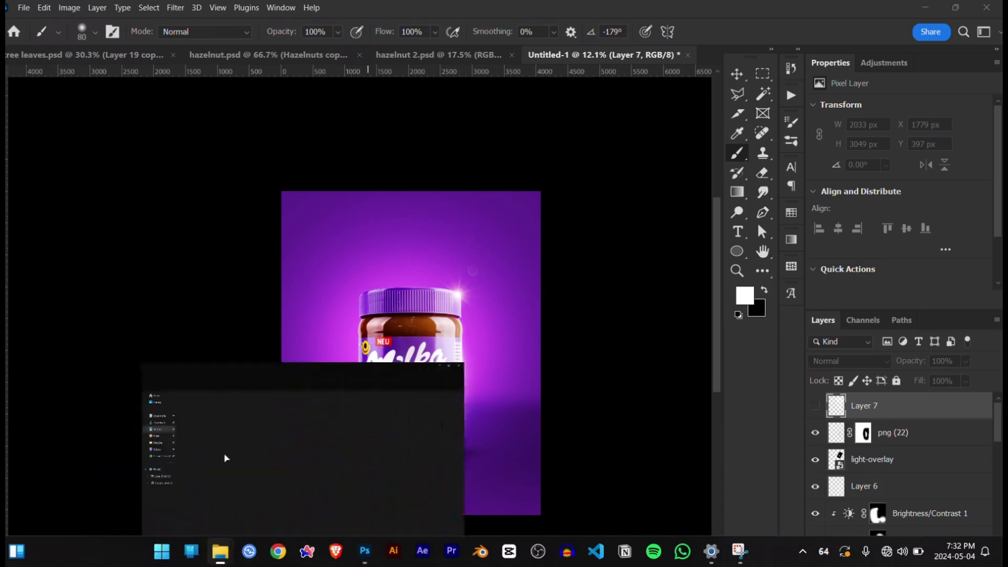
Step: Look through the Graphic Elements folder for a light glow image on a dark background
{"action": "scroll", "coordinate": [616, 349], "scroll_direction": "down", "scroll_amount": 8}
{"action": "scroll", "coordinate": [616, 348], "scroll_direction": "down", "scroll_amount": 5}
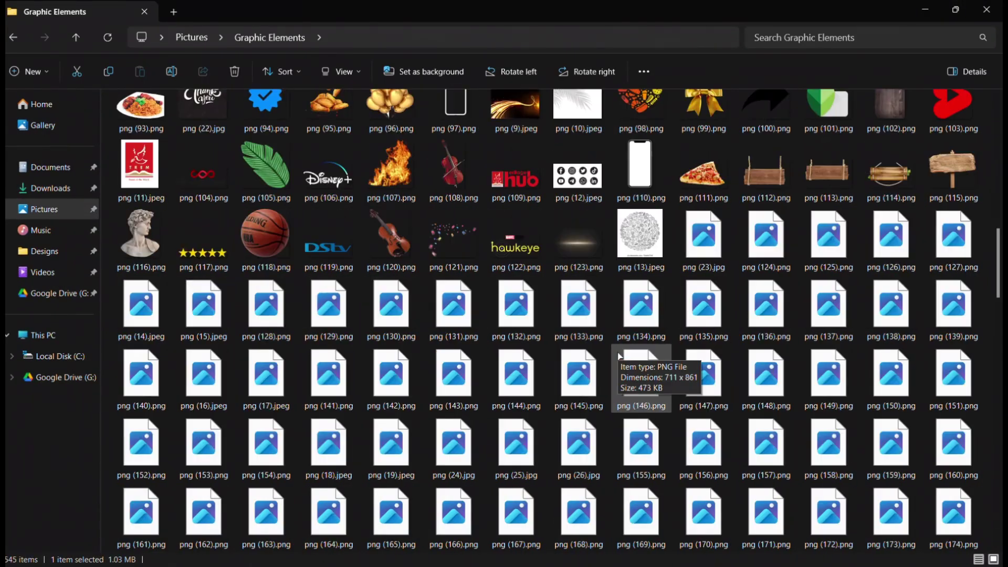
{"action": "left_click", "coordinate": [587, 255]}
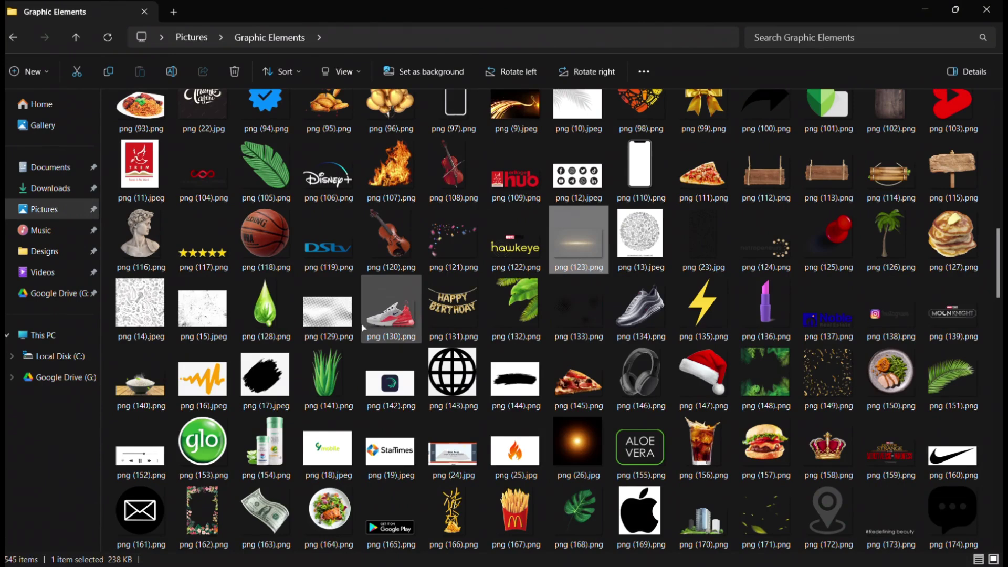
{"action": "scroll", "coordinate": [509, 341], "scroll_direction": "down", "scroll_amount": 5}
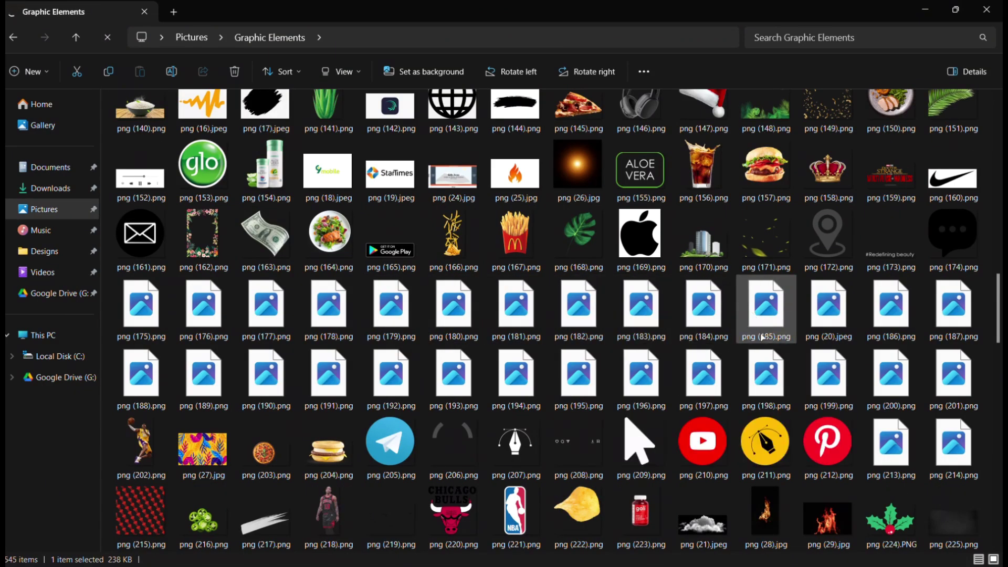
{"action": "scroll", "coordinate": [755, 348], "scroll_direction": "down", "scroll_amount": 5}
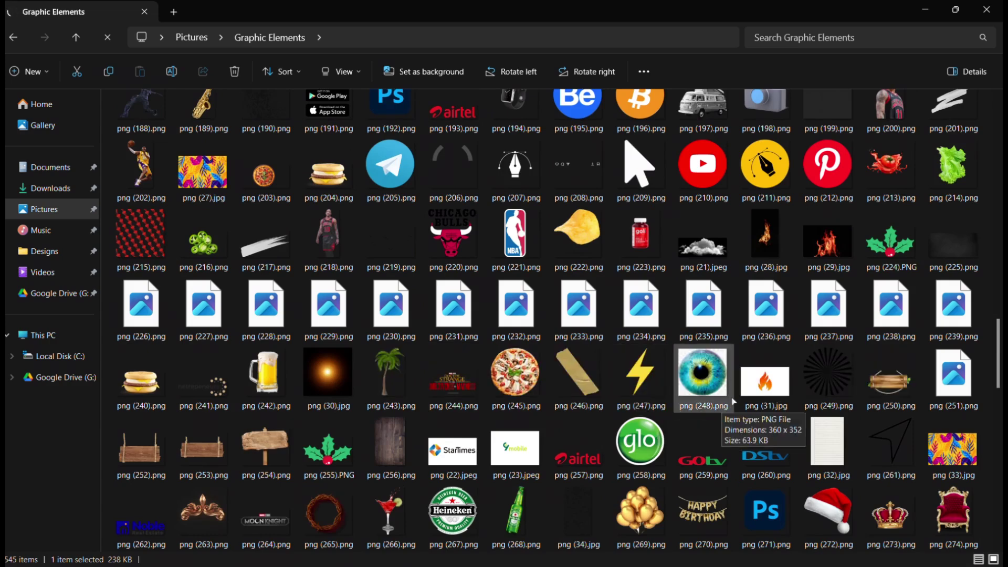
{"action": "scroll", "coordinate": [698, 356], "scroll_direction": "down", "scroll_amount": 4}
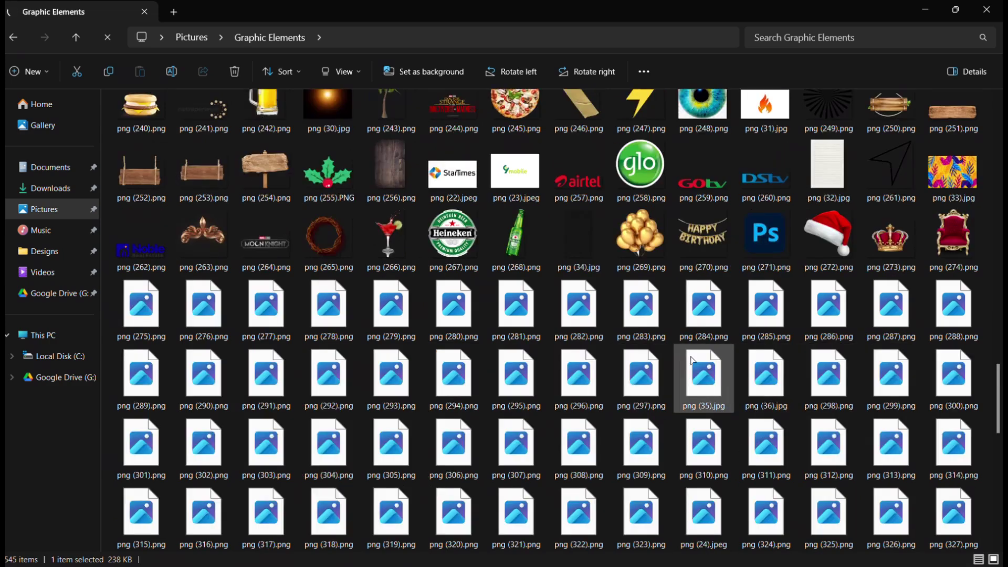
{"action": "scroll", "coordinate": [693, 362], "scroll_direction": "down", "scroll_amount": 9}
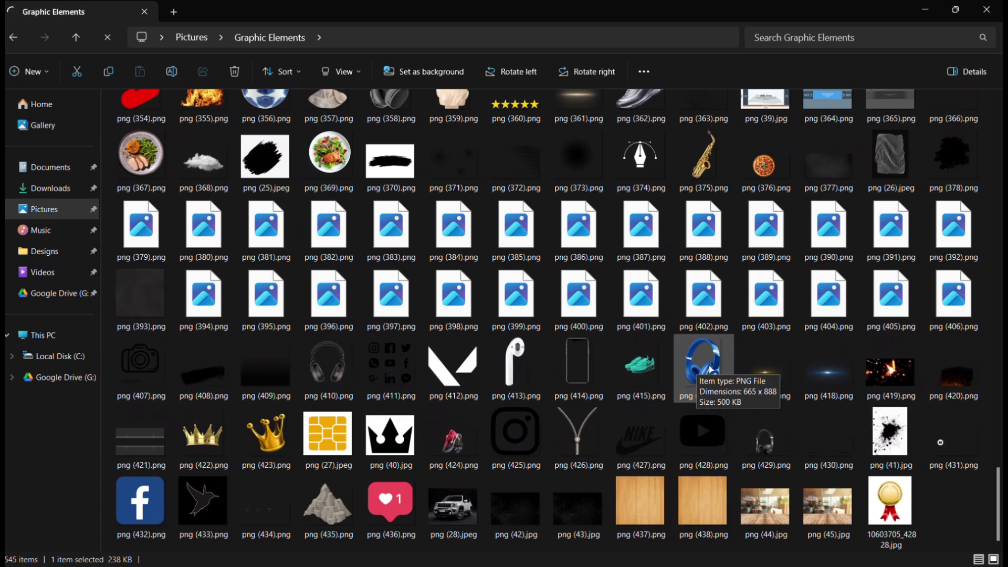
{"action": "scroll", "coordinate": [710, 358], "scroll_direction": "up", "scroll_amount": 3}
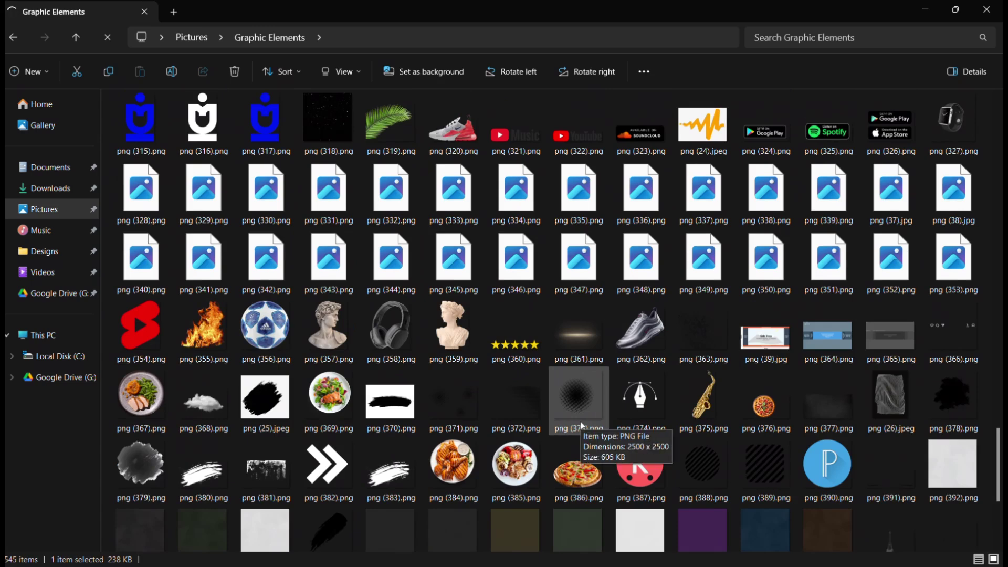
{"action": "scroll", "coordinate": [580, 423], "scroll_direction": "up", "scroll_amount": 3}
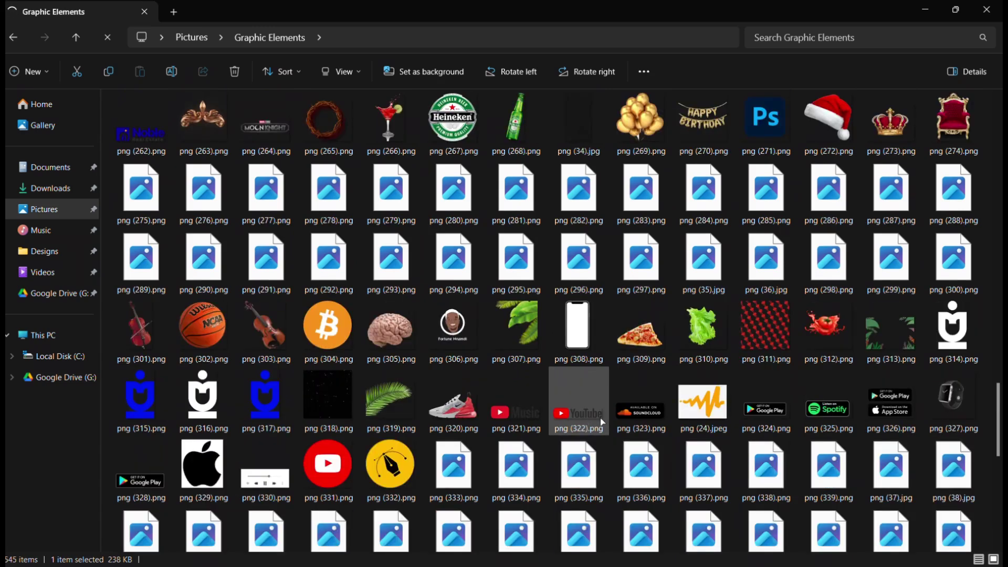
{"action": "scroll", "coordinate": [600, 418], "scroll_direction": "up", "scroll_amount": 3}
{"action": "scroll", "coordinate": [600, 418], "scroll_direction": "up", "scroll_amount": 3}
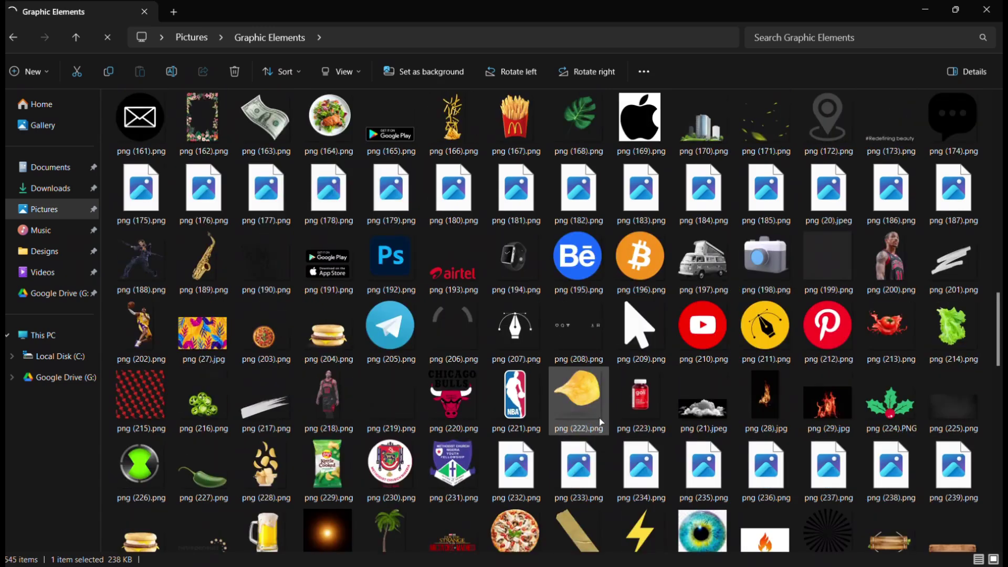
{"action": "scroll", "coordinate": [600, 419], "scroll_direction": "up", "scroll_amount": 3}
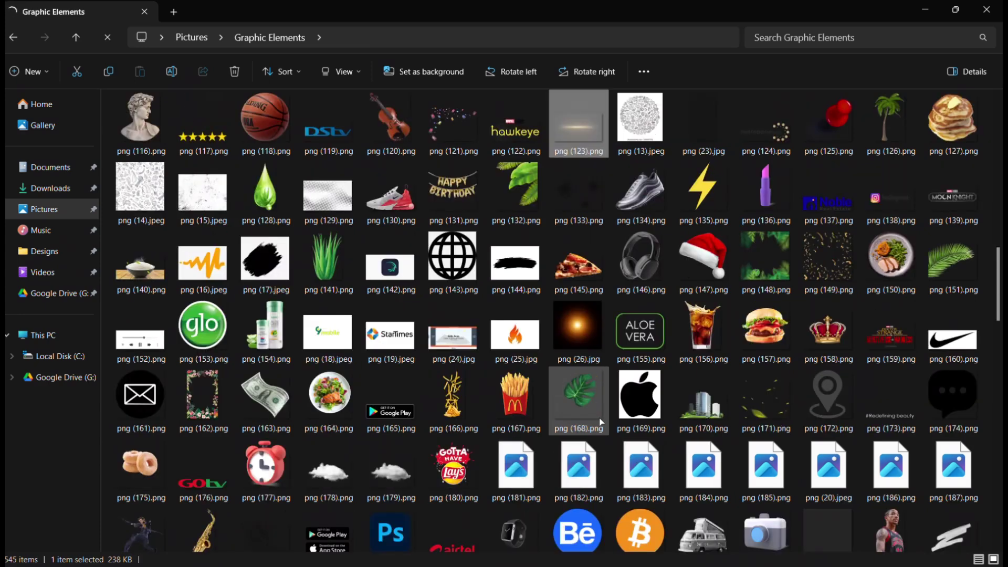
{"action": "scroll", "coordinate": [601, 421], "scroll_direction": "up", "scroll_amount": 3}
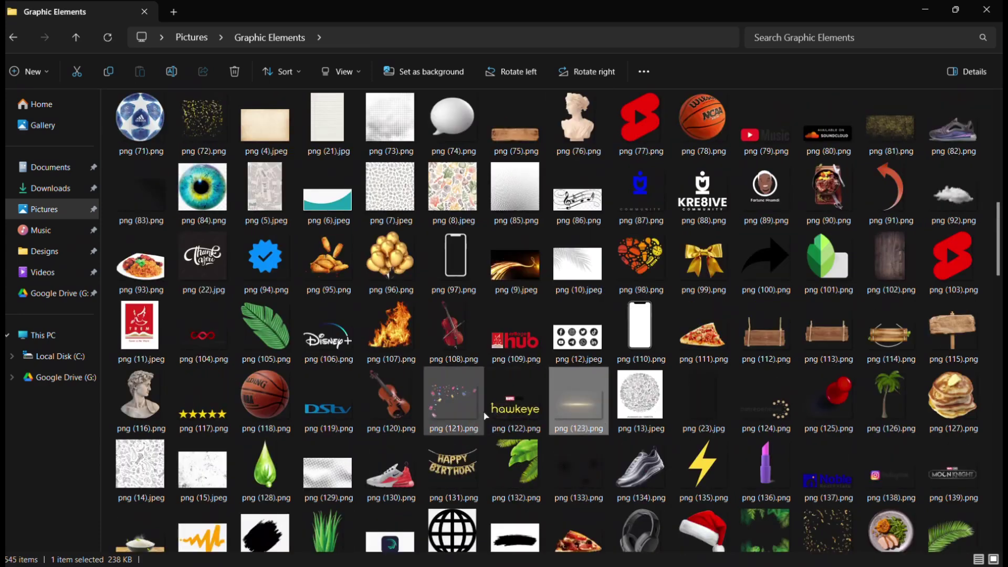
{"action": "scroll", "coordinate": [485, 416], "scroll_direction": "up", "scroll_amount": 3}
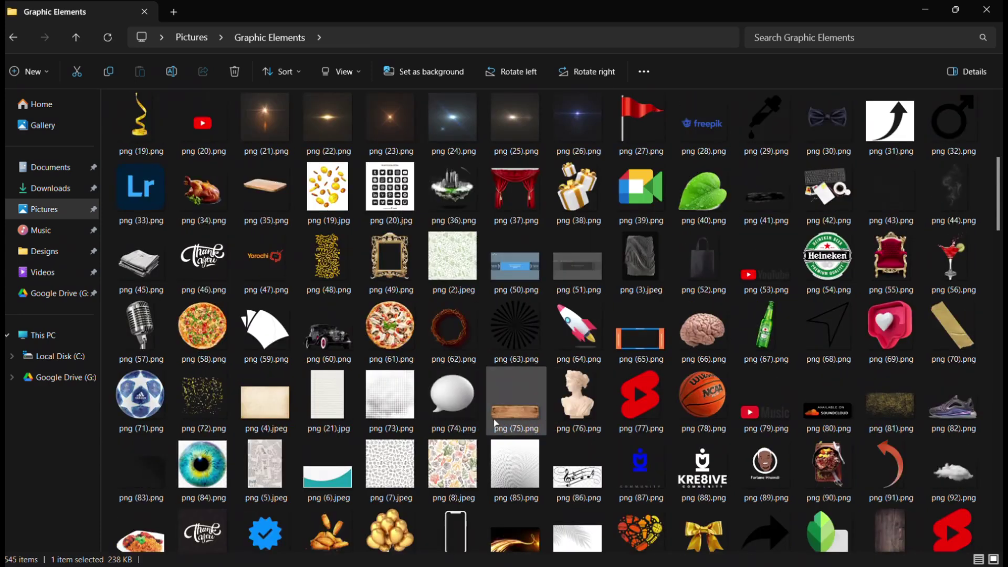
{"action": "scroll", "coordinate": [495, 423], "scroll_direction": "up", "scroll_amount": 3}
{"action": "scroll", "coordinate": [496, 423], "scroll_direction": "up", "scroll_amount": 1}
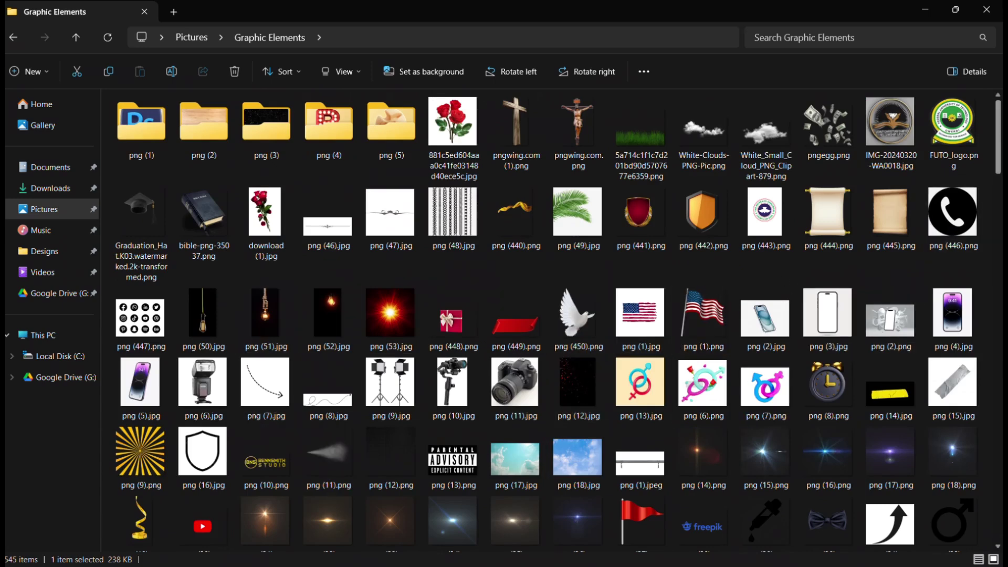
Step: Place png (26).jpg from the Graphic Elements folder into the jar document and set its blend mode to Screen
{"action": "left_click_drag", "start_coordinate": [1001, 132], "coordinate": [1001, 292]}
{"action": "left_click", "coordinate": [577, 226]}
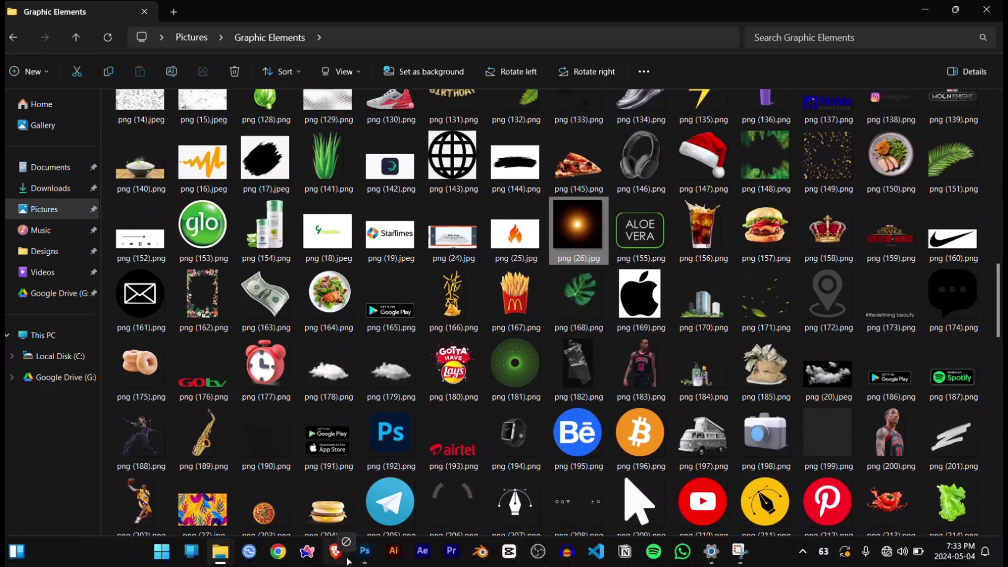
{"action": "left_click", "coordinate": [349, 560]}
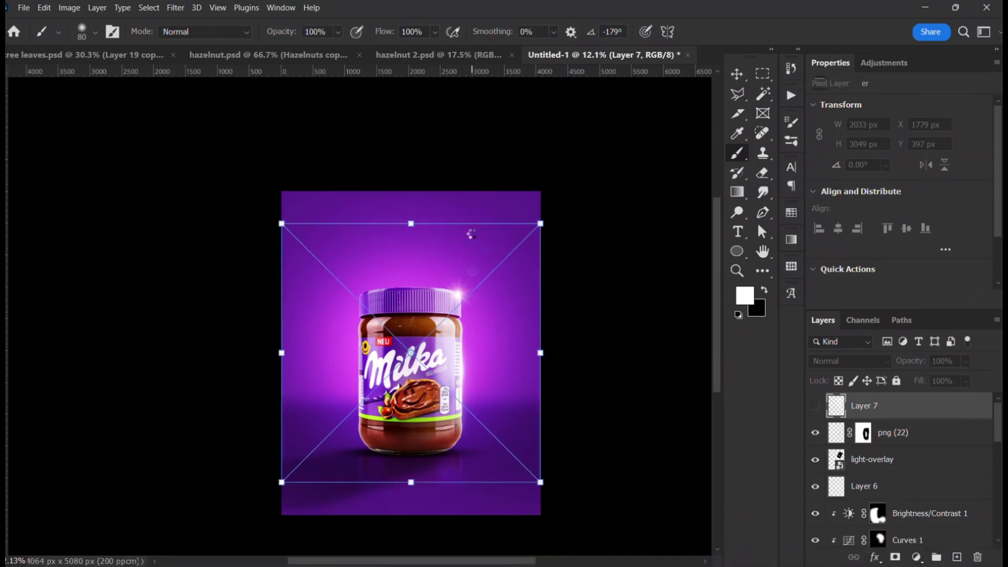
{"action": "key", "text": "Return"}
{"action": "left_click", "coordinate": [850, 360]}
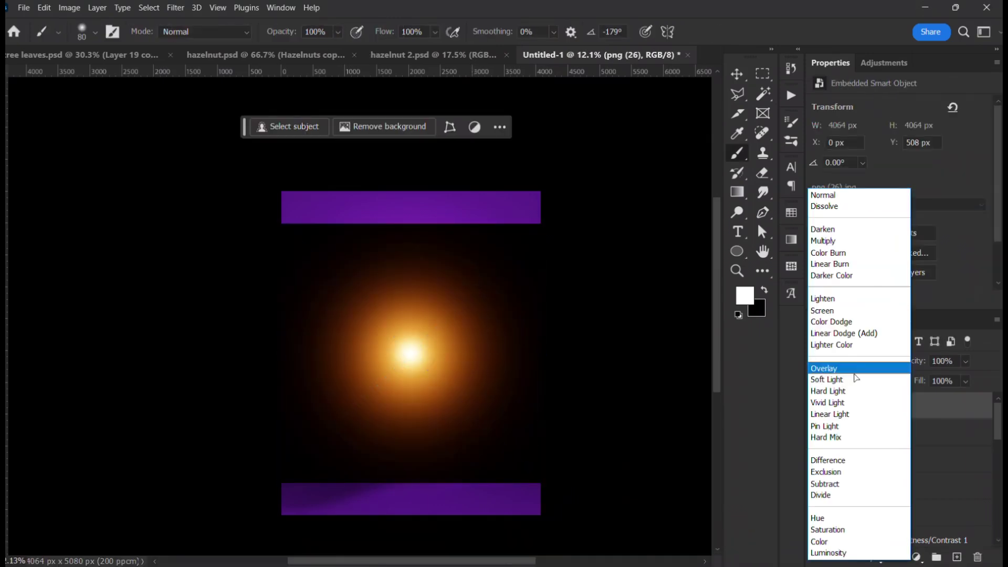
{"action": "left_click", "coordinate": [840, 310]}
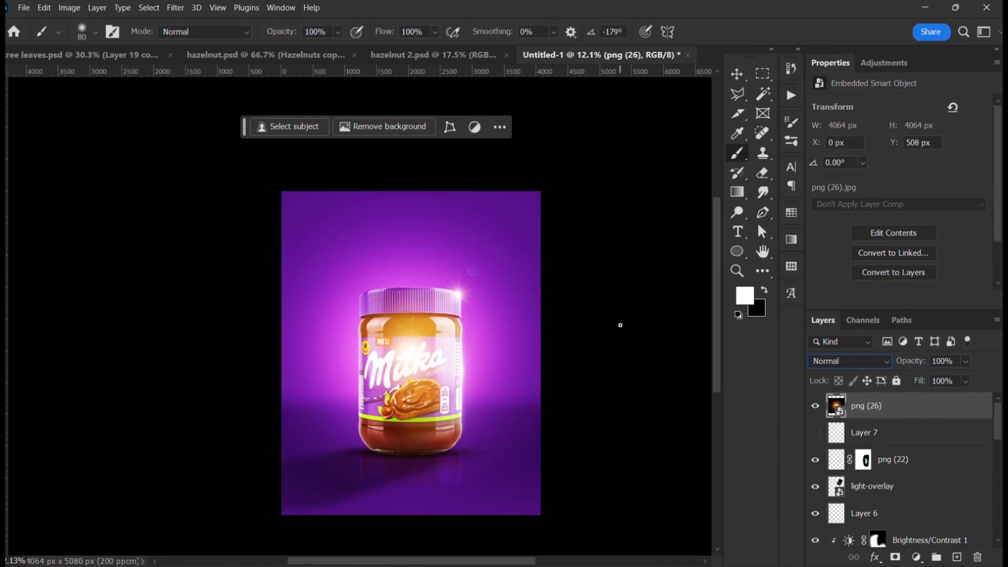
Step: Add an empty layer on top and rasterize the png (26) glow, moved to the canvas's upper-right area
{"action": "key", "text": "ctrl+shift+alt+n"}
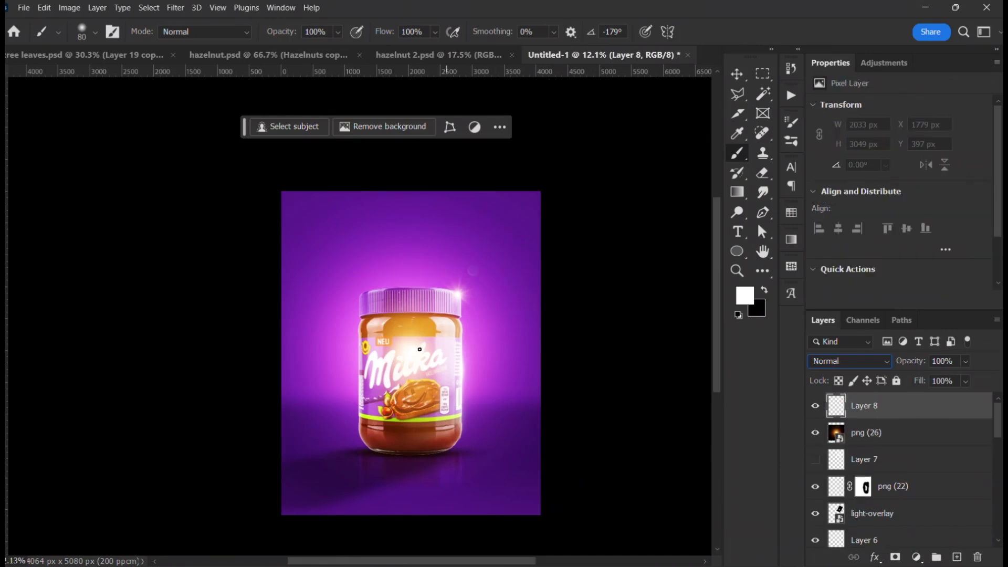
{"action": "left_click", "coordinate": [747, 76]}
{"action": "left_click_drag", "start_coordinate": [426, 398], "coordinate": [531, 288]}
{"action": "right_click", "coordinate": [911, 433]}
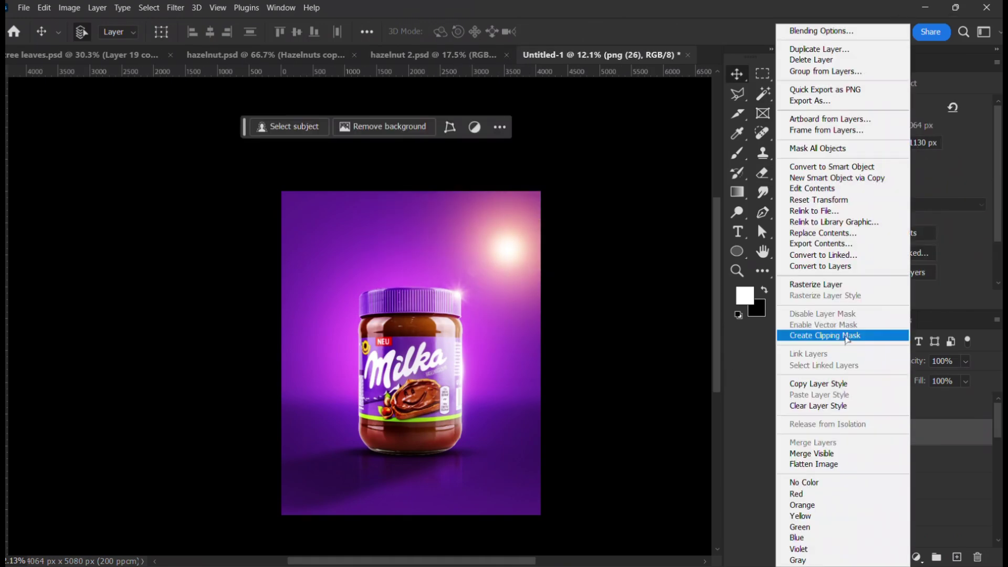
{"action": "left_click", "coordinate": [840, 285]}
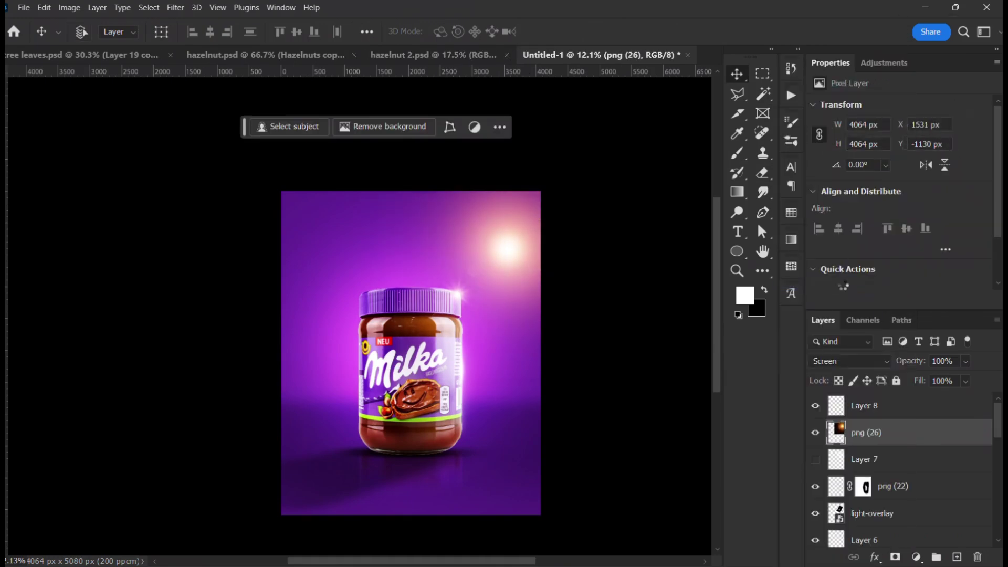
Step: Squeeze the png (26) glow into a thin vertical streak about 120 × 1682 px, placed just right of the jar
{"action": "left_click_drag", "start_coordinate": [494, 275], "coordinate": [433, 352]}
{"action": "scroll", "coordinate": [447, 347], "scroll_direction": "up", "scroll_amount": 2}
{"action": "scroll", "coordinate": [450, 357], "scroll_direction": "up", "scroll_amount": 3}
{"action": "left_click_drag", "start_coordinate": [436, 312], "coordinate": [465, 351]}
{"action": "key", "text": "ctrl+t"}
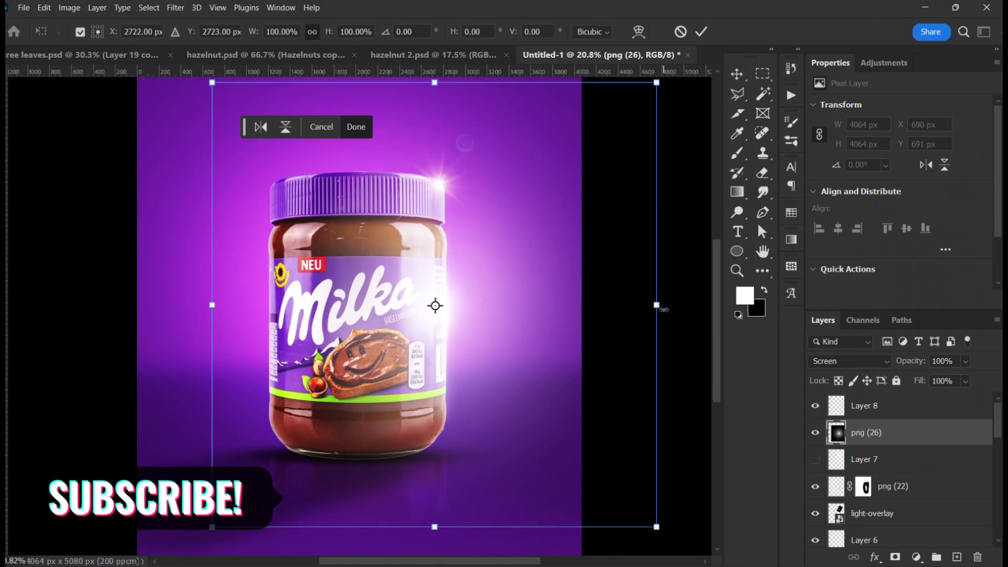
{"action": "left_click_drag", "start_coordinate": [659, 305], "coordinate": [497, 313]}
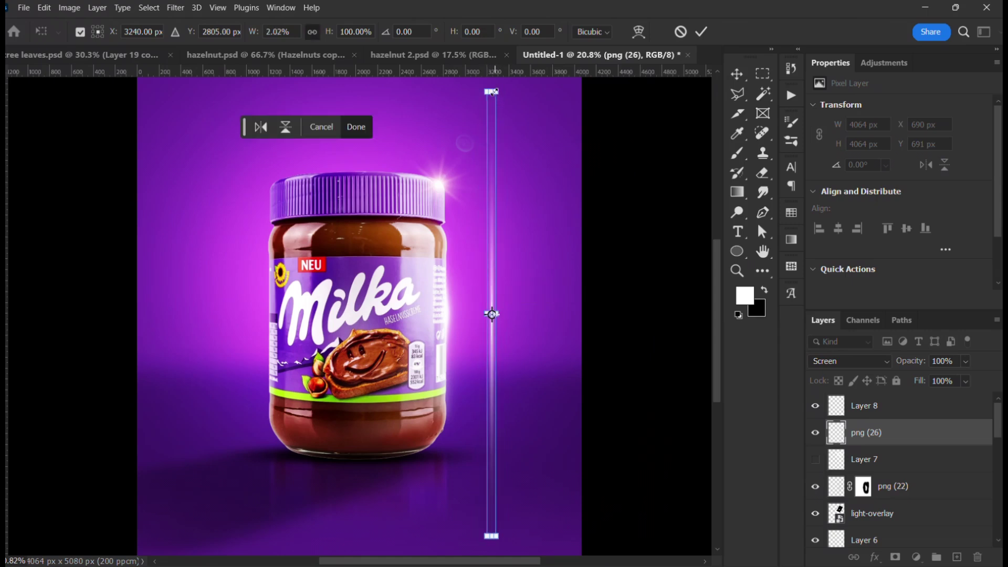
{"action": "left_click_drag", "start_coordinate": [494, 92], "coordinate": [484, 218]}
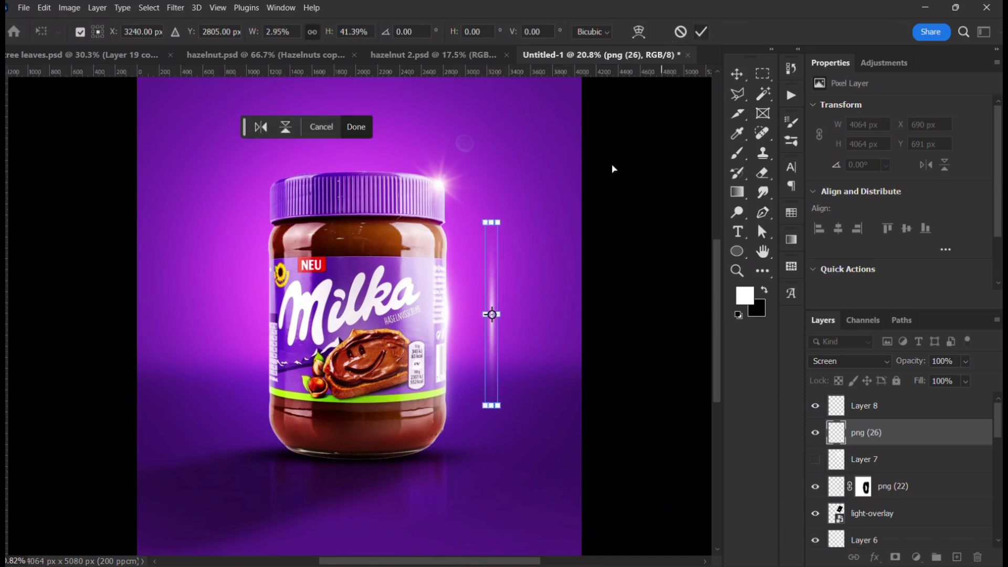
{"action": "left_click", "coordinate": [701, 32]}
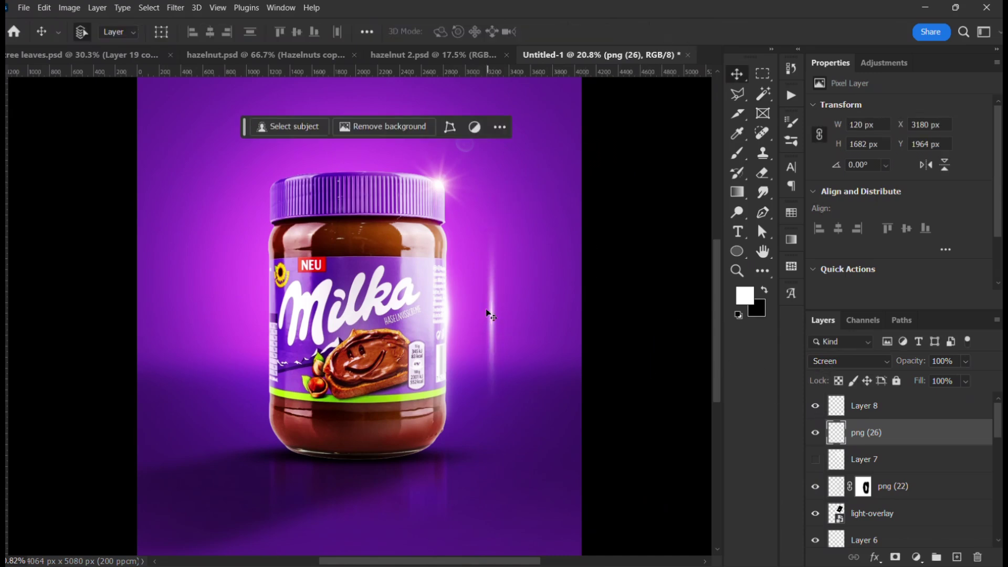
Step: Move the light streak onto the jar's right edge and stretch the png (22) layer's height to about 142%
{"action": "mouse_move", "coordinate": [449, 318]}
{"action": "left_mouse_down"}
{"action": "mouse_move", "coordinate": [529, 275]}
{"action": "mouse_move", "coordinate": [527, 315]}
{"action": "mouse_move", "coordinate": [444, 317]}
{"action": "left_mouse_up"}
{"action": "mouse_move", "coordinate": [532, 307]}
{"action": "left_mouse_down"}
{"action": "mouse_move", "coordinate": [493, 274]}
{"action": "mouse_move", "coordinate": [450, 274]}
{"action": "mouse_move", "coordinate": [448, 315]}
{"action": "left_mouse_up"}
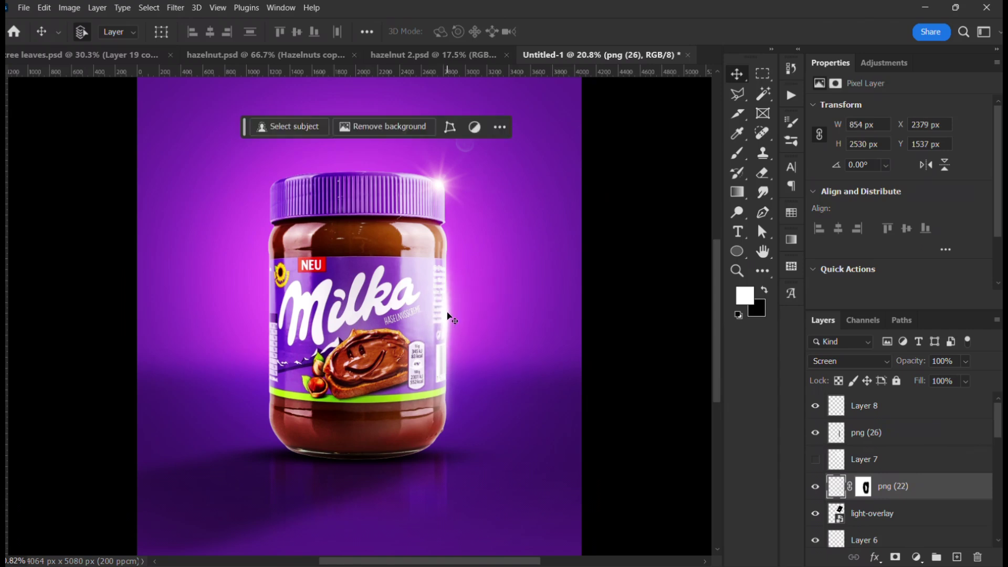
{"action": "key", "text": "ctrl+t"}
{"action": "left_click_drag", "start_coordinate": [446, 175], "coordinate": [445, 117]}
{"action": "key", "text": "Return"}
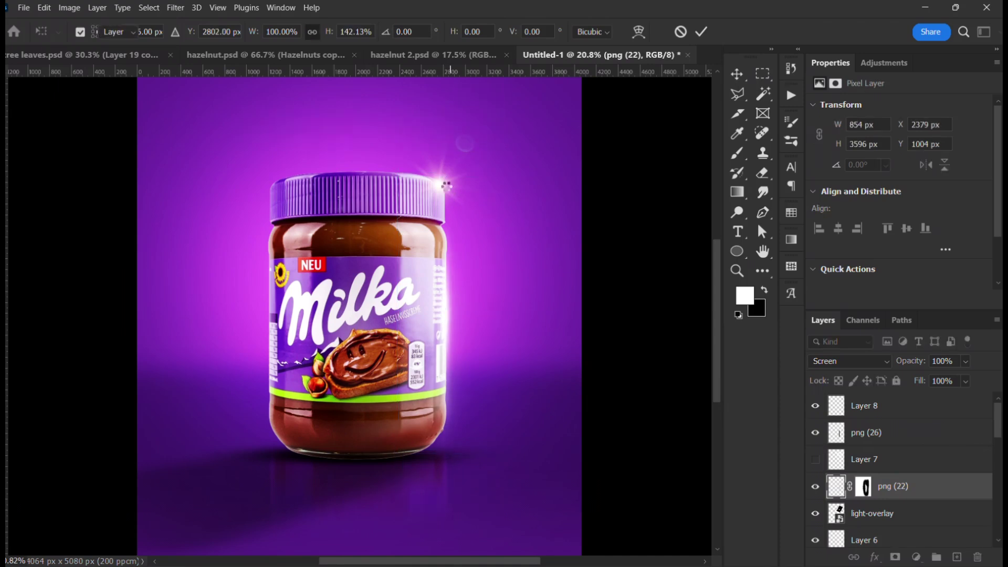
Step: Move the light-overlay flare from the lid down to the jar's right edge beside the label and deselect the layer
{"action": "left_click_drag", "start_coordinate": [434, 194], "coordinate": [446, 299]}
{"action": "scroll", "coordinate": [466, 248], "scroll_direction": "down", "scroll_amount": 2}
{"action": "left_click_drag", "start_coordinate": [442, 263], "coordinate": [452, 310]}
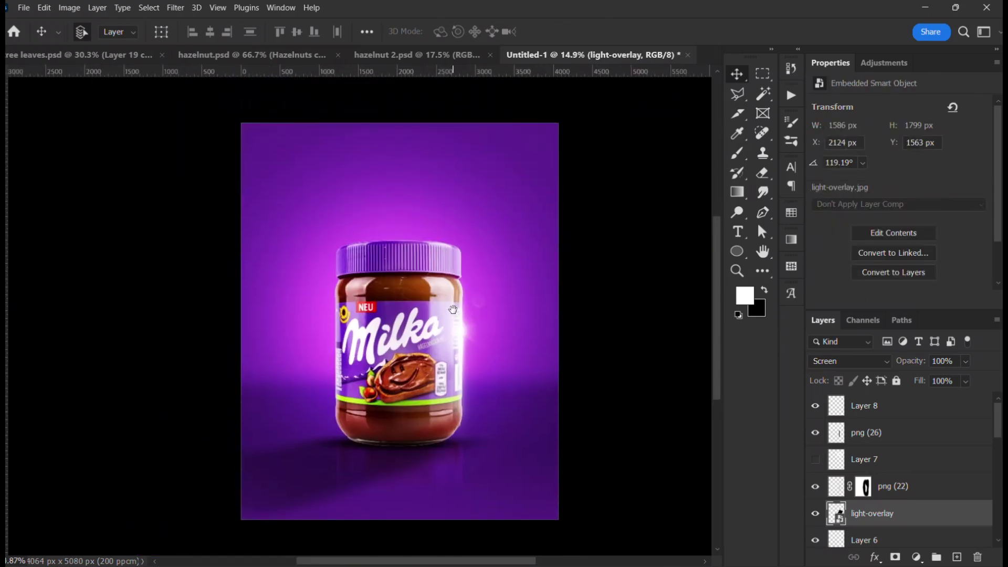
{"action": "left_click", "coordinate": [585, 273]}
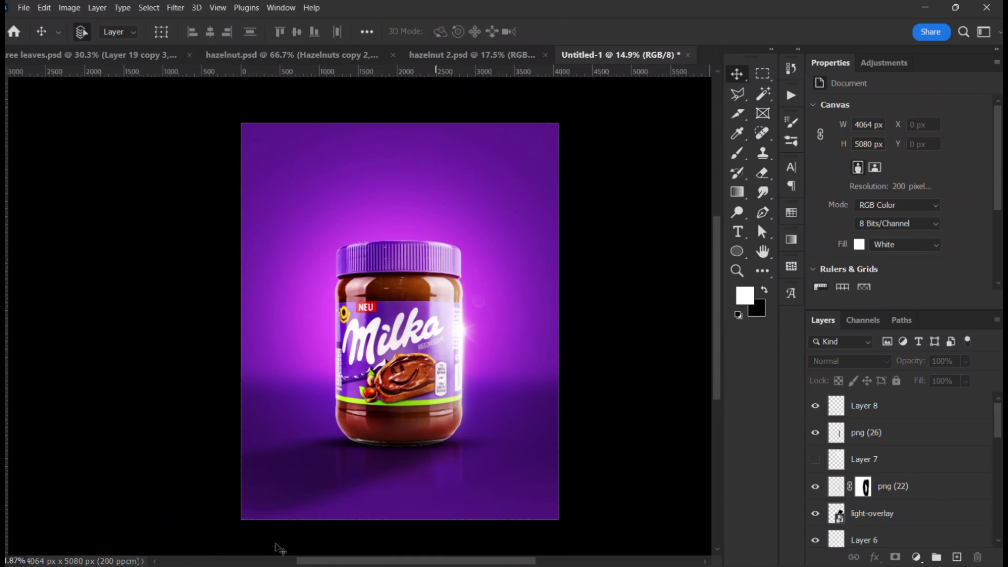
Step: Check the landscape photo in the Downloads Elements folder and return to the jar document
{"action": "mouse_move", "coordinate": [220, 551]}
{"action": "left_click", "coordinate": [288, 482]}
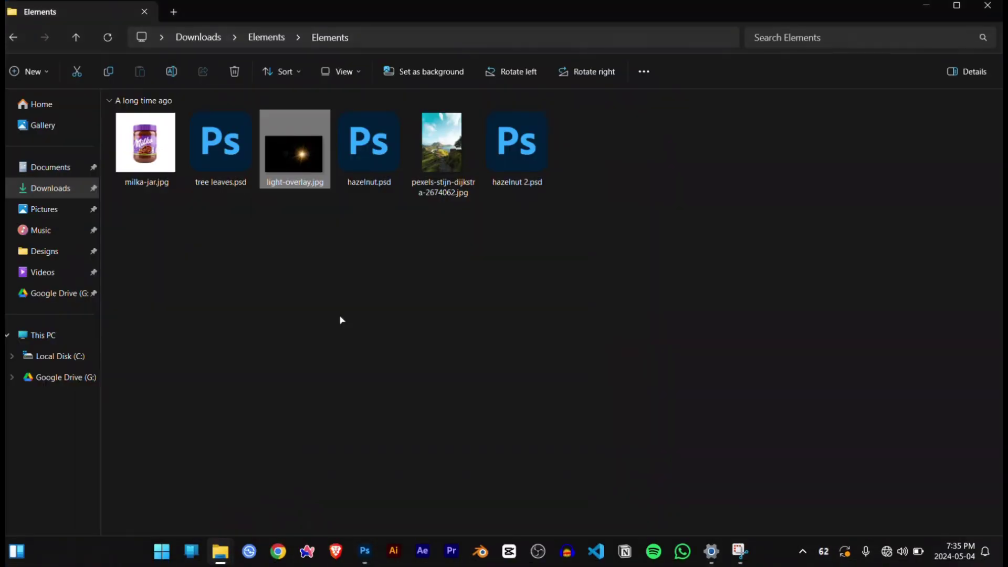
{"action": "left_click", "coordinate": [442, 158]}
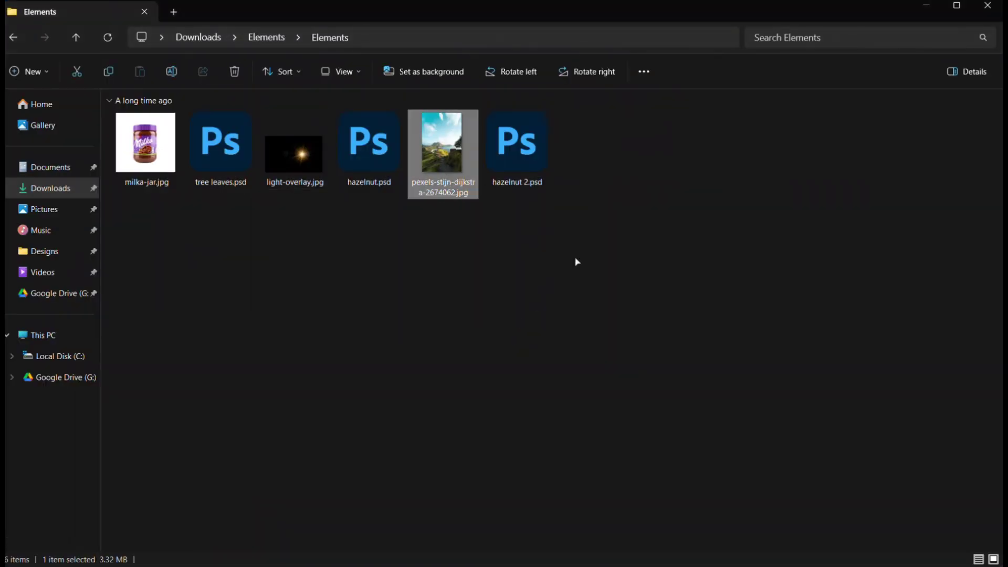
{"action": "left_click", "coordinate": [935, 8]}
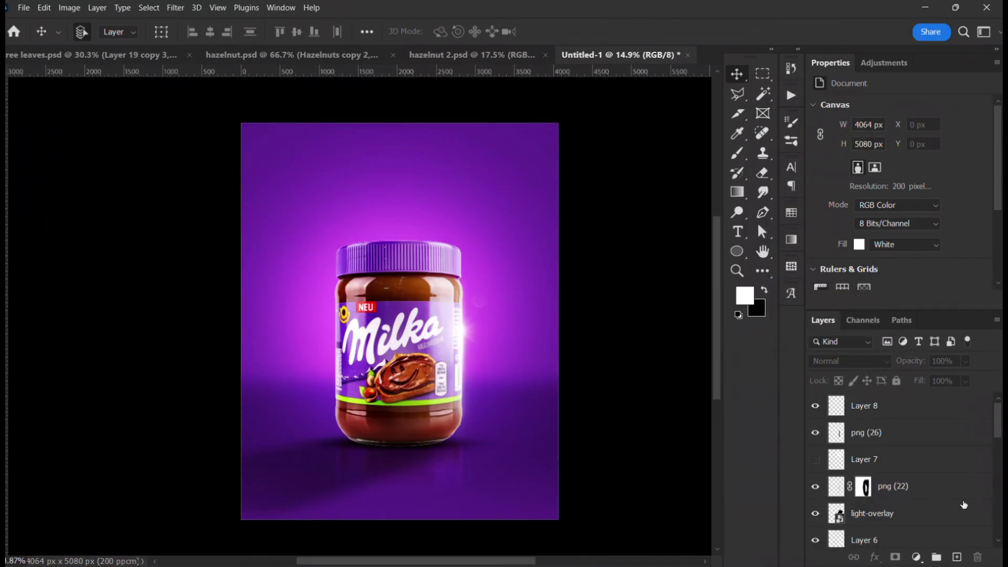
Step: Draw a black rectangle about 2414 × 3689 px behind the jar, directly above the Color Fill 1 layer
{"action": "scroll", "coordinate": [963, 505], "scroll_direction": "down", "scroll_amount": 10}
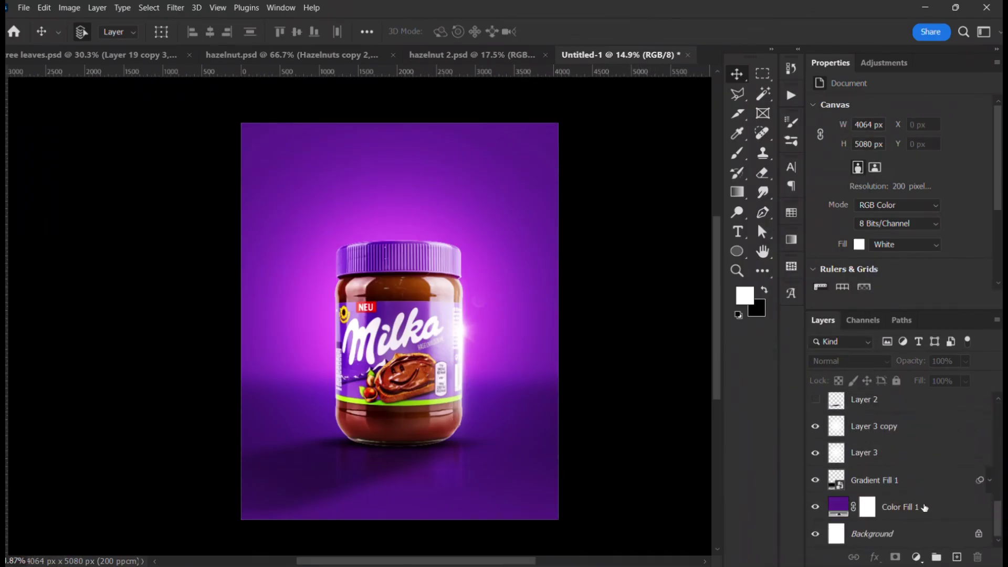
{"action": "left_click", "coordinate": [924, 507]}
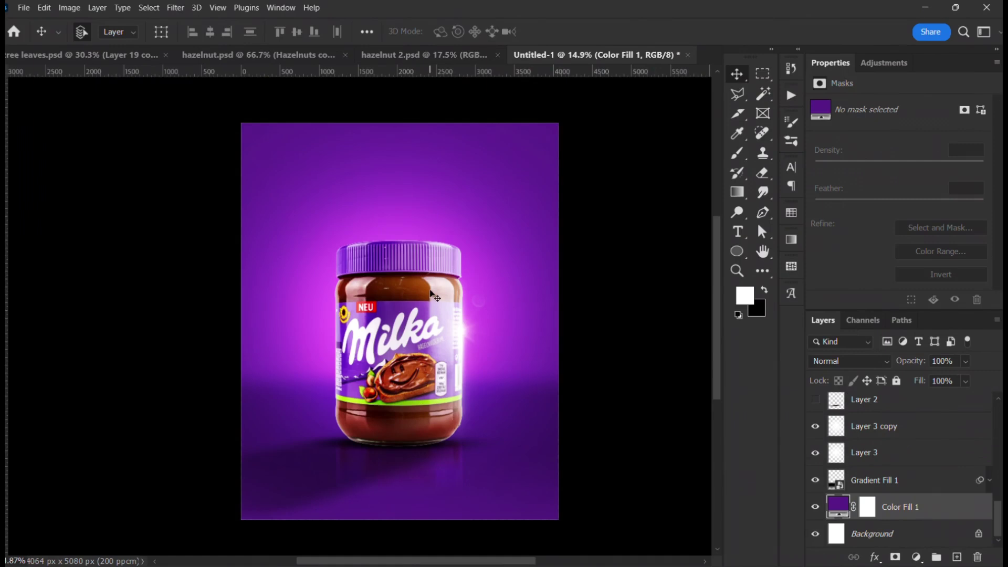
{"action": "left_click", "coordinate": [737, 254]}
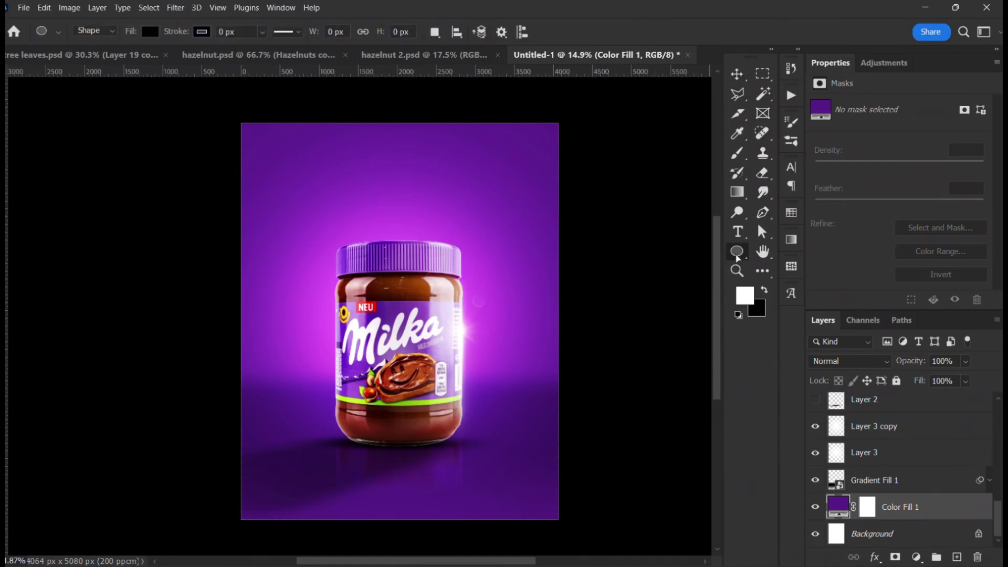
{"action": "right_click", "coordinate": [737, 255]}
{"action": "left_click", "coordinate": [782, 265]}
{"action": "key", "text": "shift+u"}
{"action": "left_click_drag", "start_coordinate": [320, 106], "coordinate": [508, 394]}
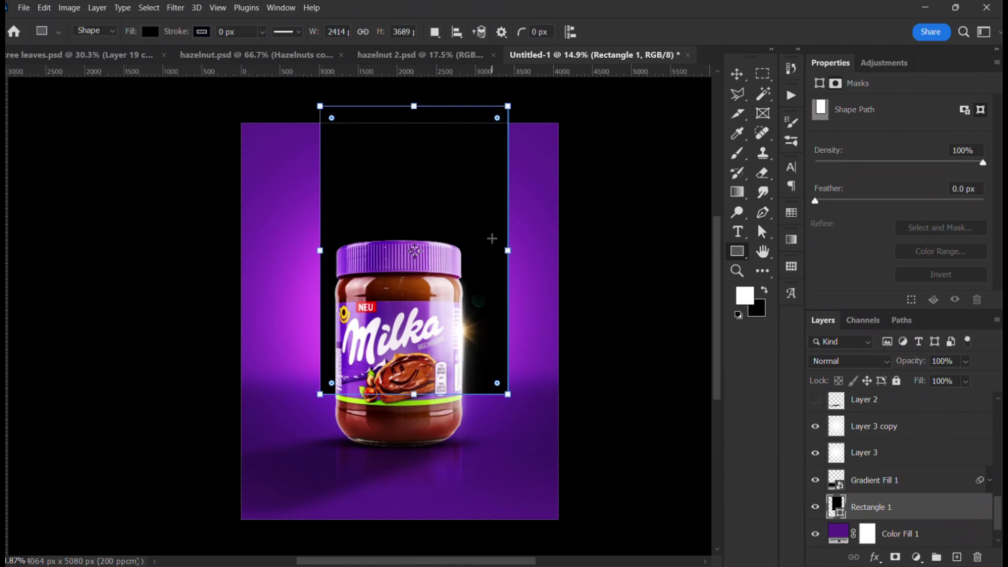
Step: Widen the Rectangle 1 shape to about 2642 px and move it up and slightly left behind the jar
{"action": "key", "text": "v"}
{"action": "left_click", "coordinate": [445, 212]}
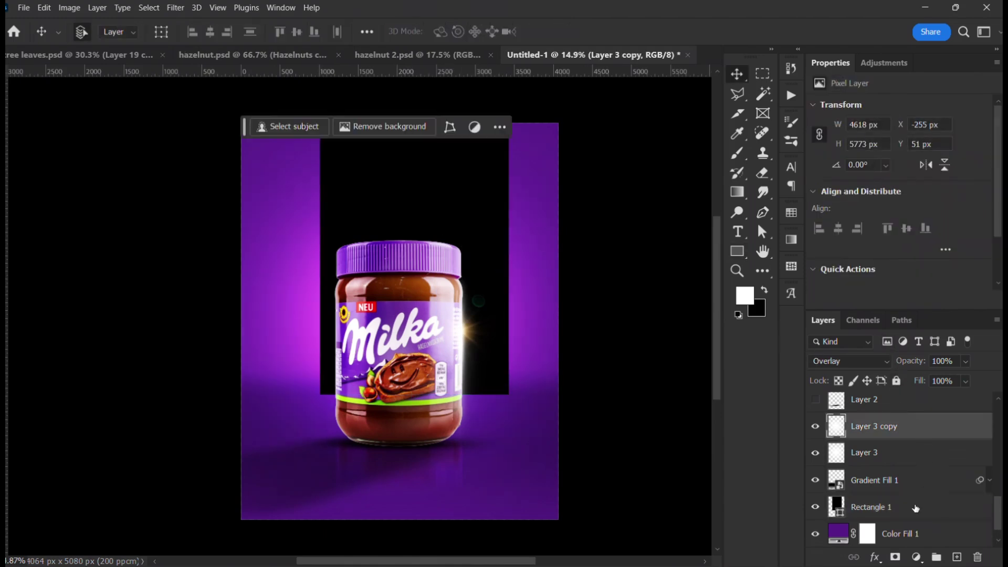
{"action": "left_click", "coordinate": [915, 504]}
{"action": "key", "text": "ctrl+t"}
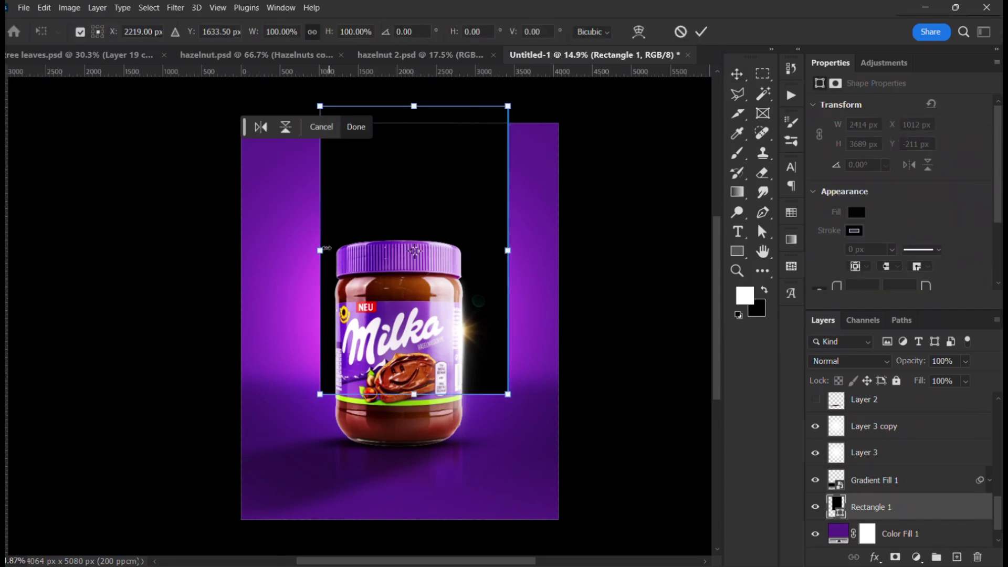
{"action": "left_click_drag", "start_coordinate": [313, 248], "coordinate": [301, 250]}
{"action": "left_click_drag", "start_coordinate": [376, 207], "coordinate": [371, 175]}
{"action": "key", "text": "Return"}
Step: Fully round the corners of Rectangle 1 and stretch its upper edge beyond the canvas to a height of about 5096 px
{"action": "key", "text": "u"}
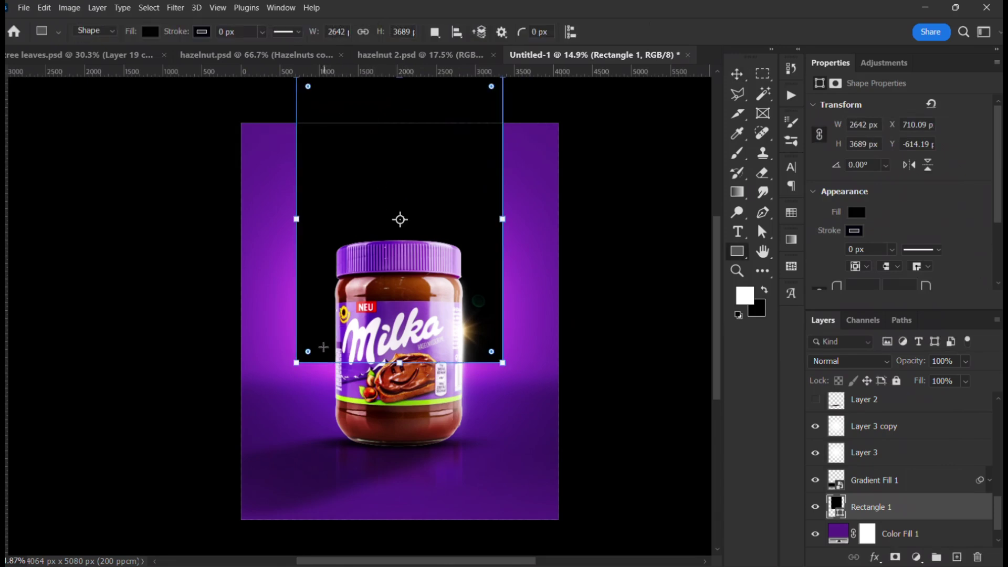
{"action": "left_click_drag", "start_coordinate": [309, 351], "coordinate": [362, 150]}
{"action": "scroll", "coordinate": [391, 256], "scroll_direction": "down", "scroll_amount": 4}
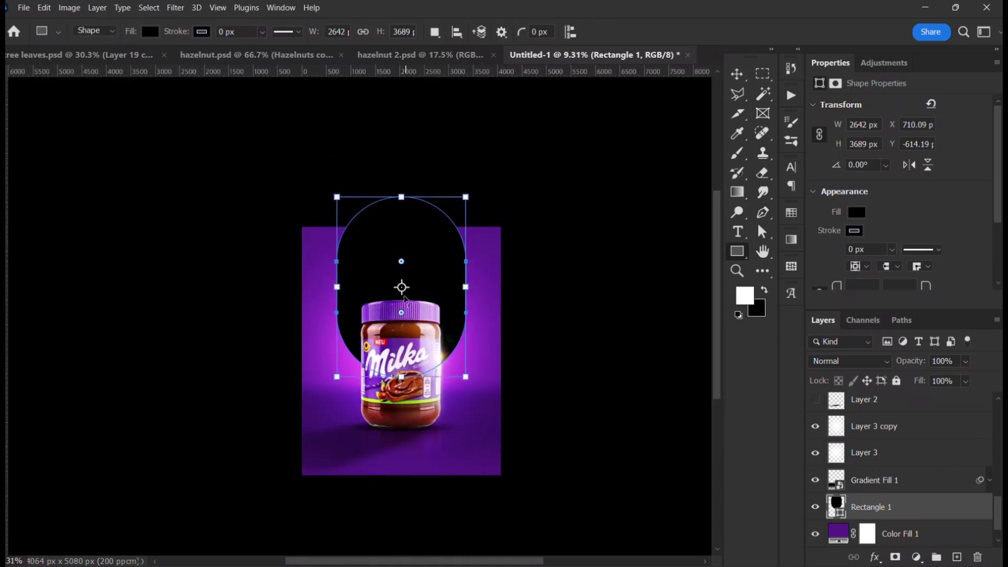
{"action": "left_click_drag", "start_coordinate": [402, 200], "coordinate": [400, 160]}
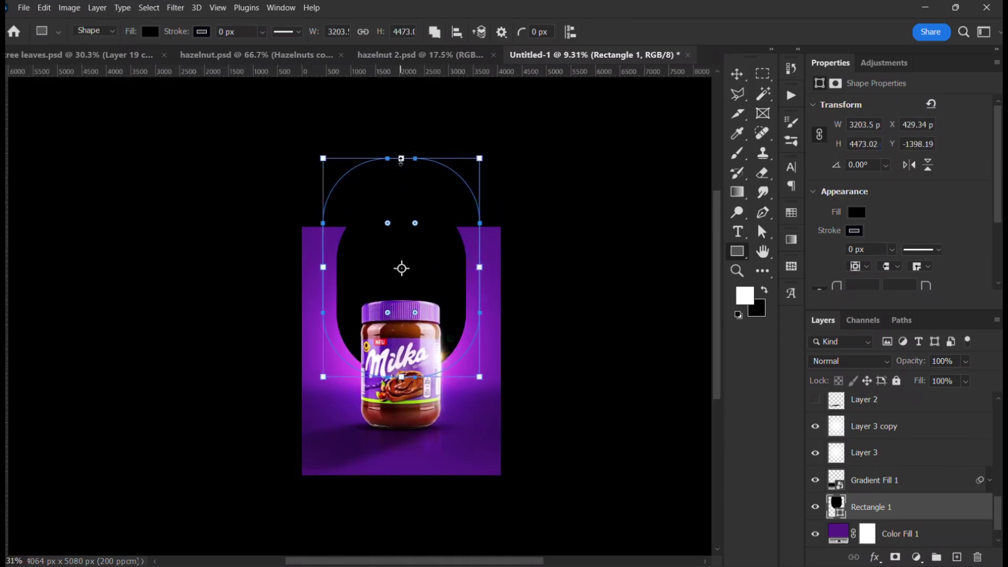
{"action": "key", "text": "ctrl+z"}
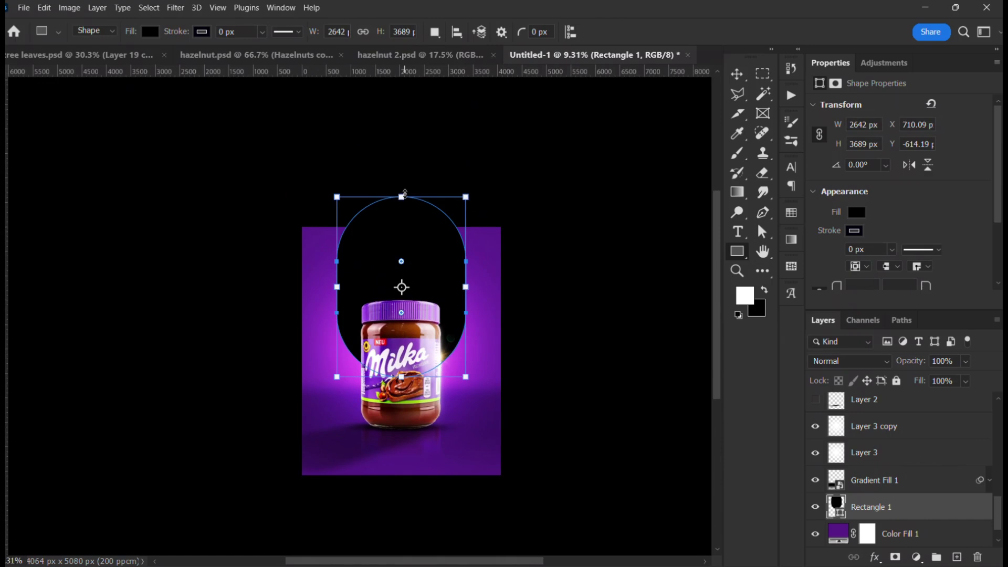
{"action": "left_click_drag", "start_coordinate": [405, 193], "coordinate": [405, 126]}
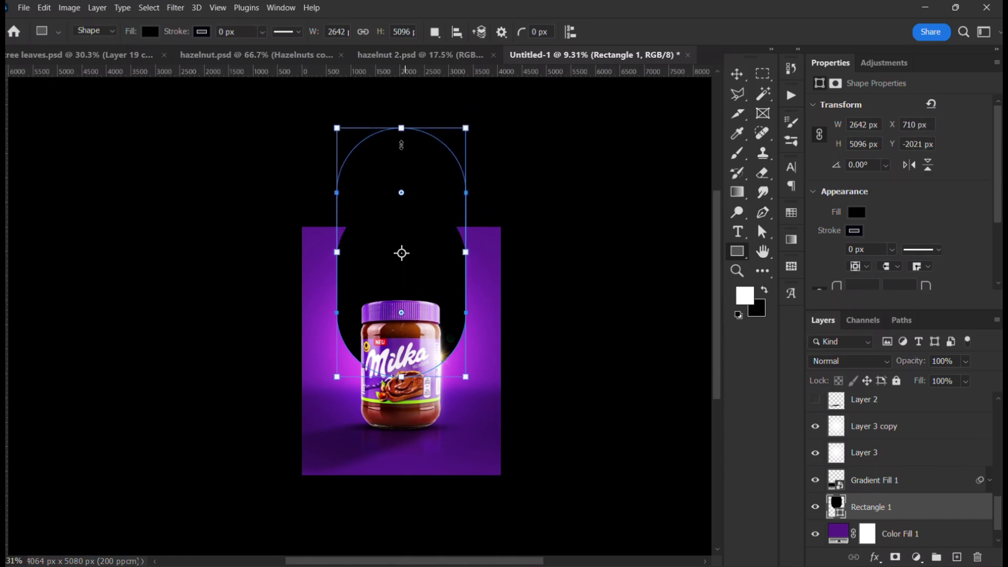
{"action": "scroll", "coordinate": [403, 231], "scroll_direction": "up", "scroll_amount": 2}
{"action": "key", "text": "v"}
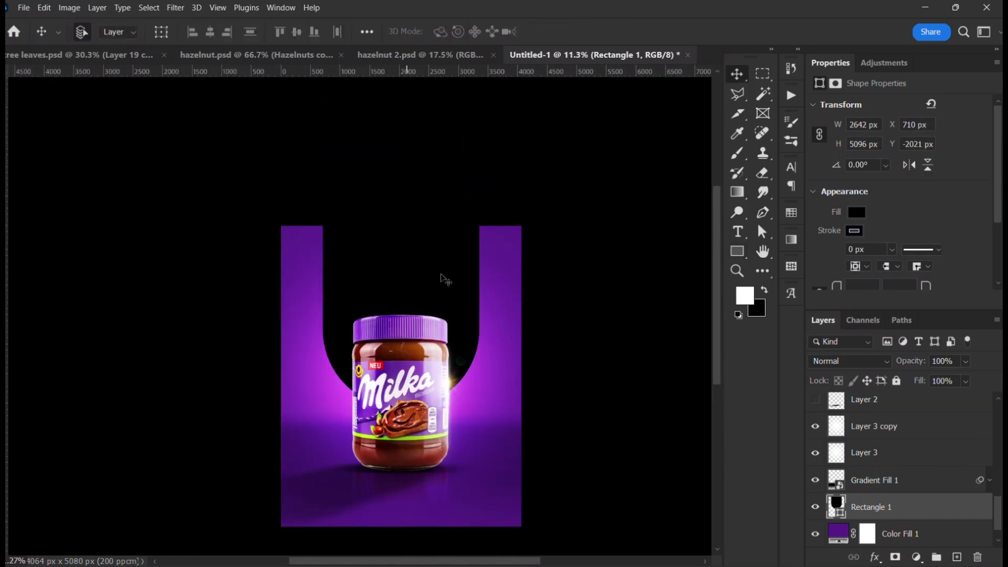
{"action": "scroll", "coordinate": [446, 284], "scroll_direction": "up", "scroll_amount": 2}
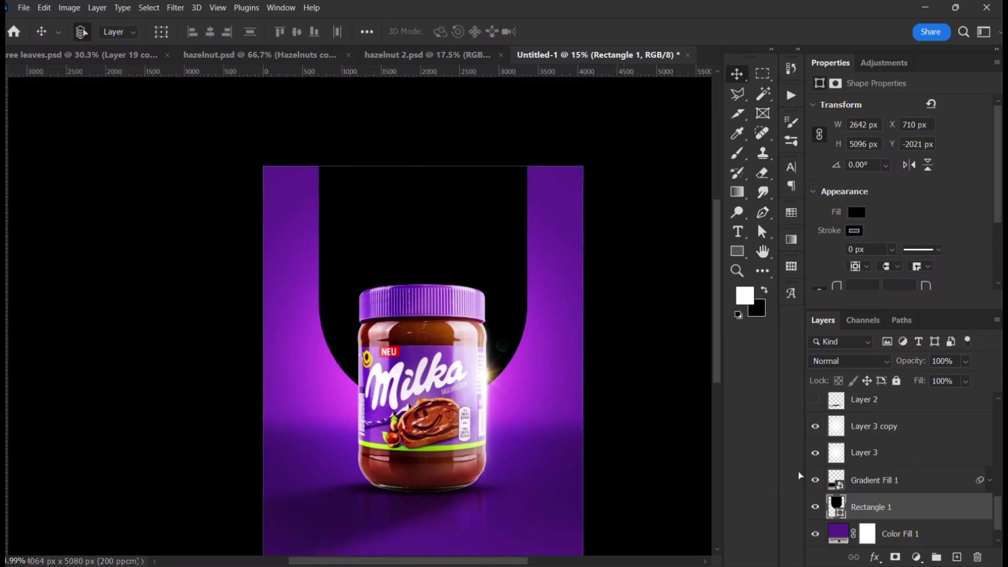
Step: Place the landscape photo from the Elements folder directly above Rectangle 1 and move it up so its hills sit behind the jar lid
{"action": "mouse_move", "coordinate": [220, 551]}
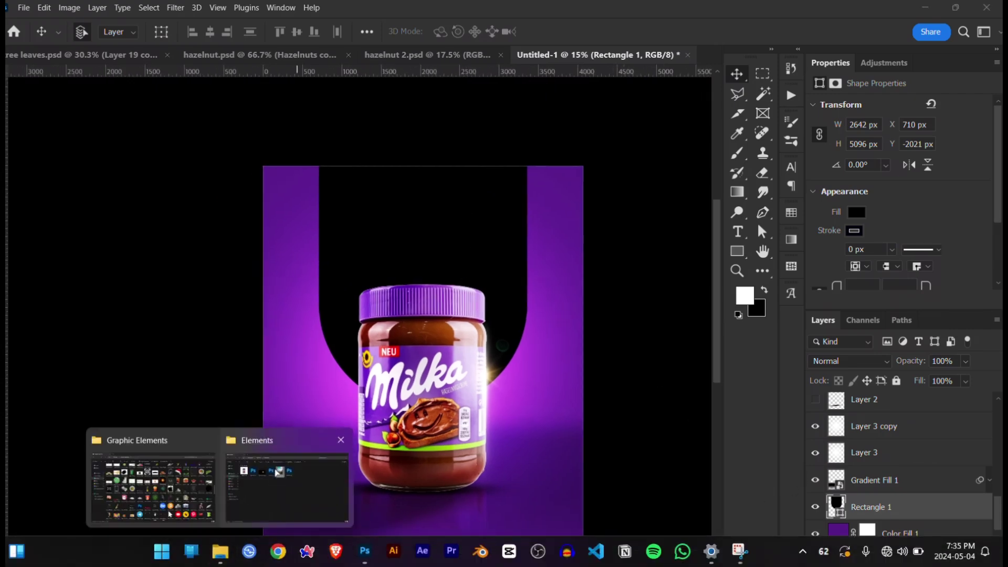
{"action": "left_click", "coordinate": [274, 483]}
{"action": "left_click_drag", "start_coordinate": [434, 200], "coordinate": [413, 366]}
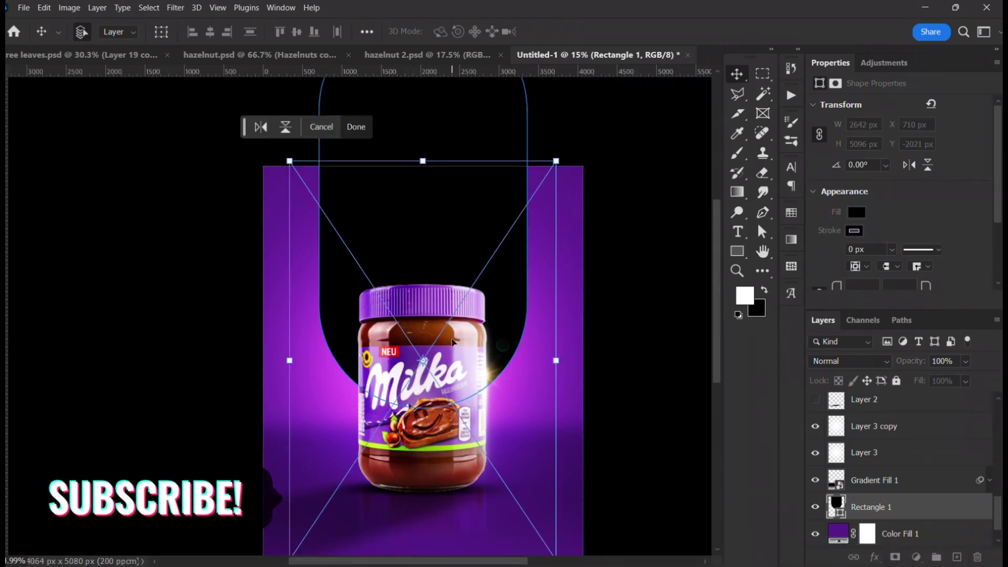
{"action": "left_click_drag", "start_coordinate": [458, 335], "coordinate": [457, 259]}
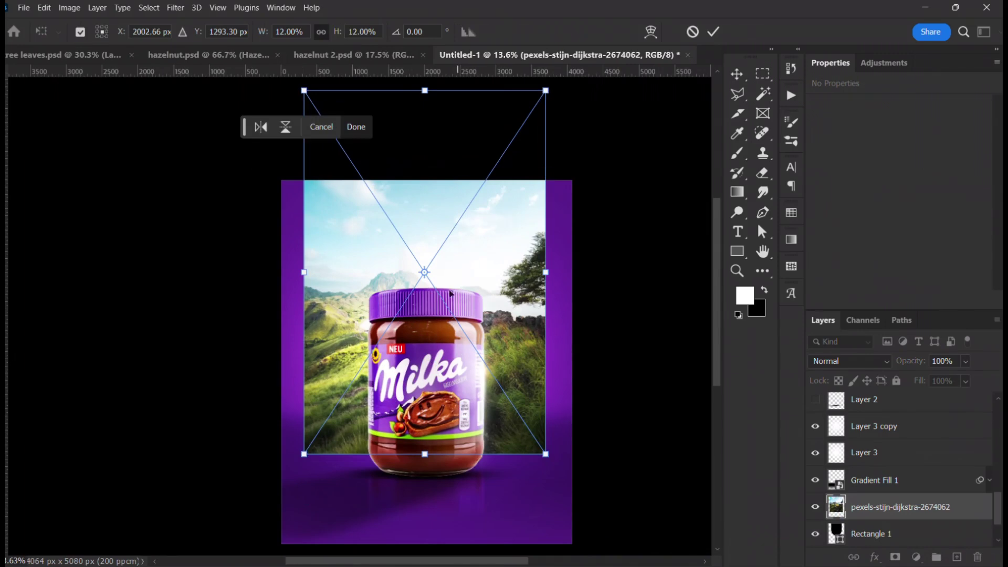
{"action": "left_click_drag", "start_coordinate": [408, 456], "coordinate": [435, 385]}
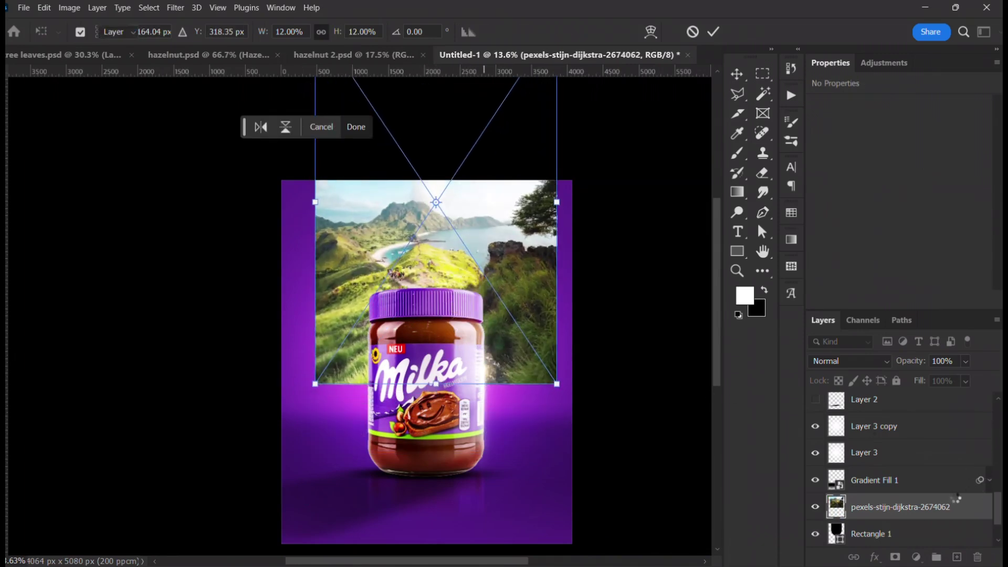
{"action": "key", "text": "Return"}
Step: Clip the landscape photo to Rectangle 1 and shift the photo slightly down within the rounded shape
{"action": "scroll", "coordinate": [927, 494], "scroll_direction": "down", "scroll_amount": 1}
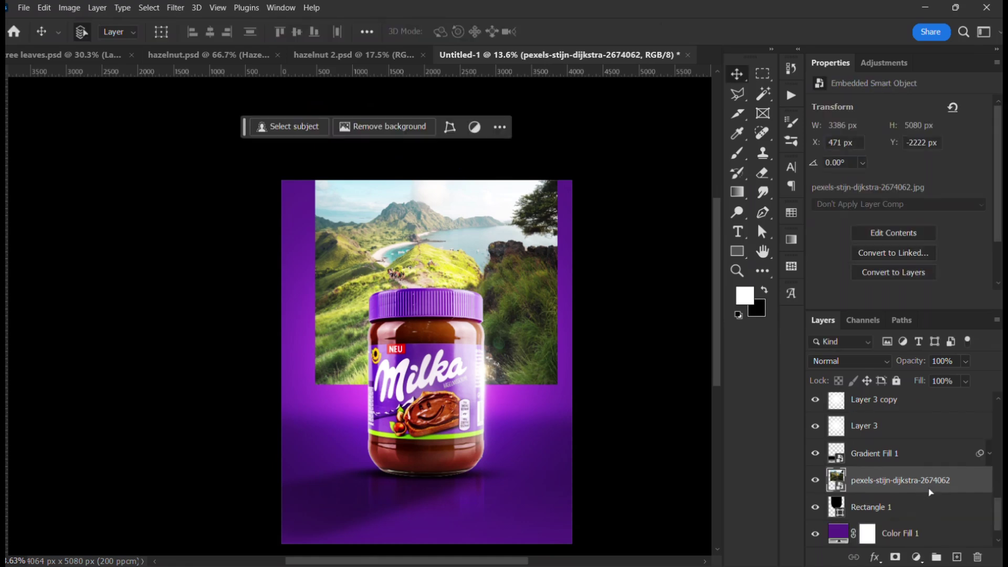
{"action": "right_click", "coordinate": [930, 492]}
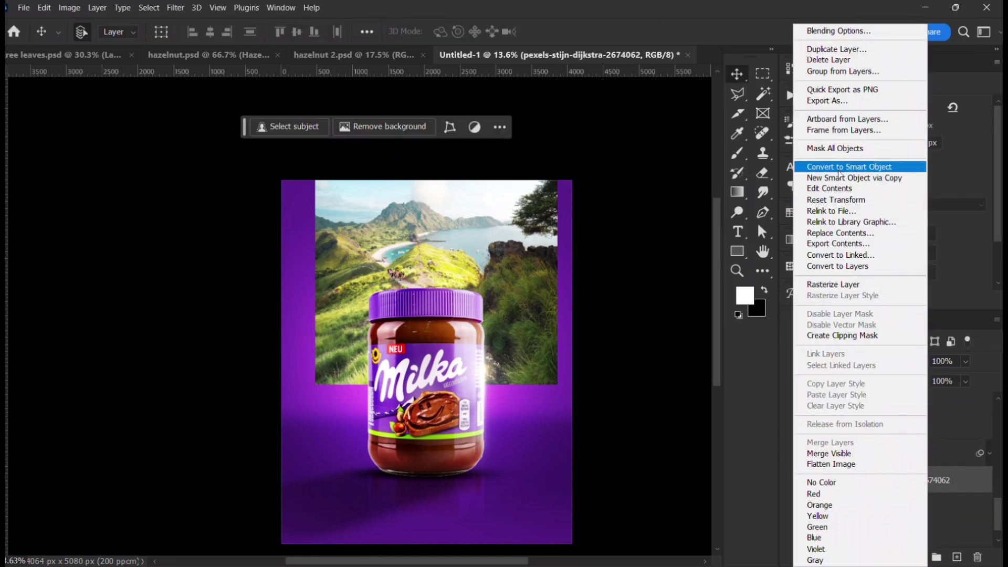
{"action": "left_click", "coordinate": [841, 335]}
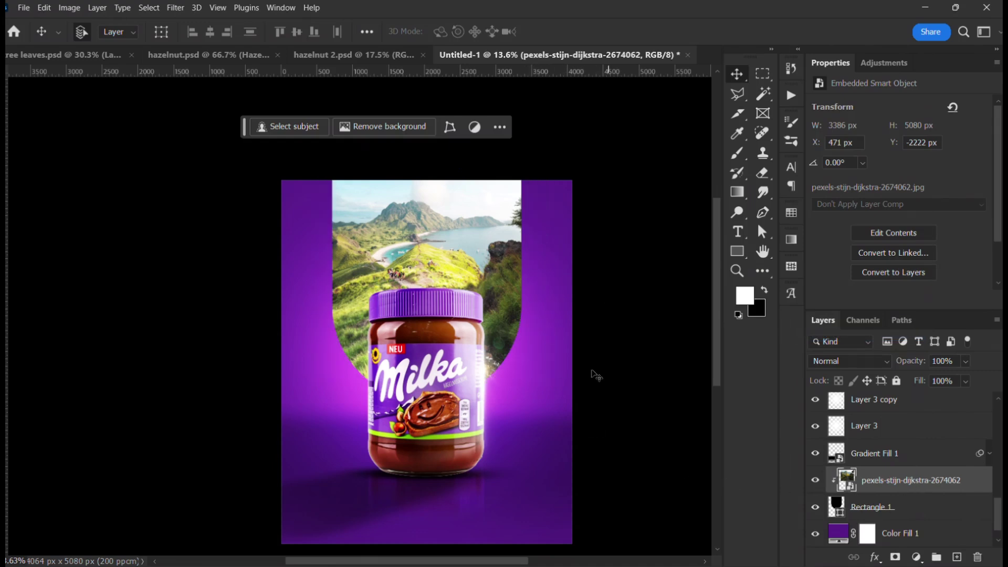
{"action": "key", "text": "ctrl+t"}
{"action": "left_click_drag", "start_coordinate": [448, 234], "coordinate": [452, 256]}
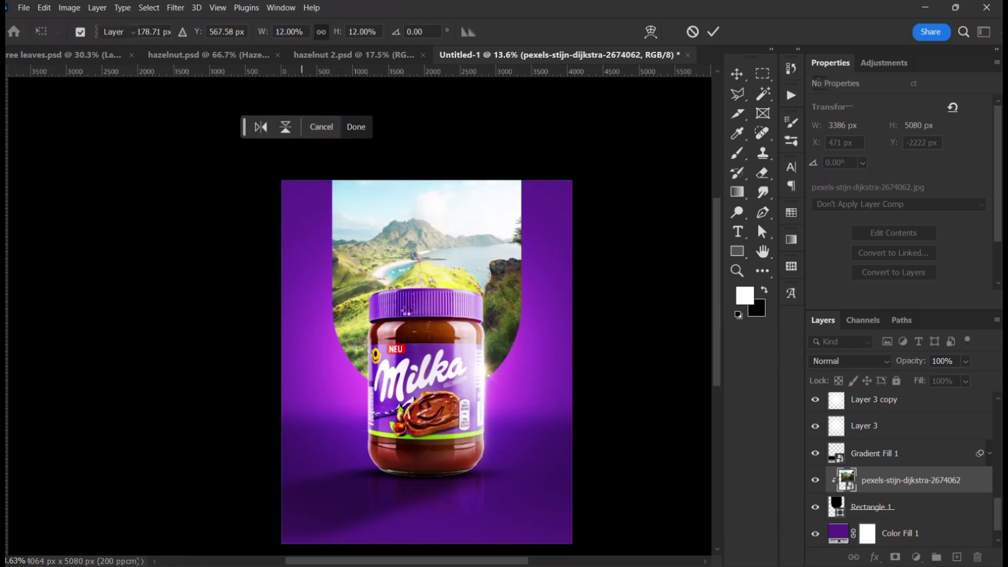
{"action": "key", "text": "Return"}
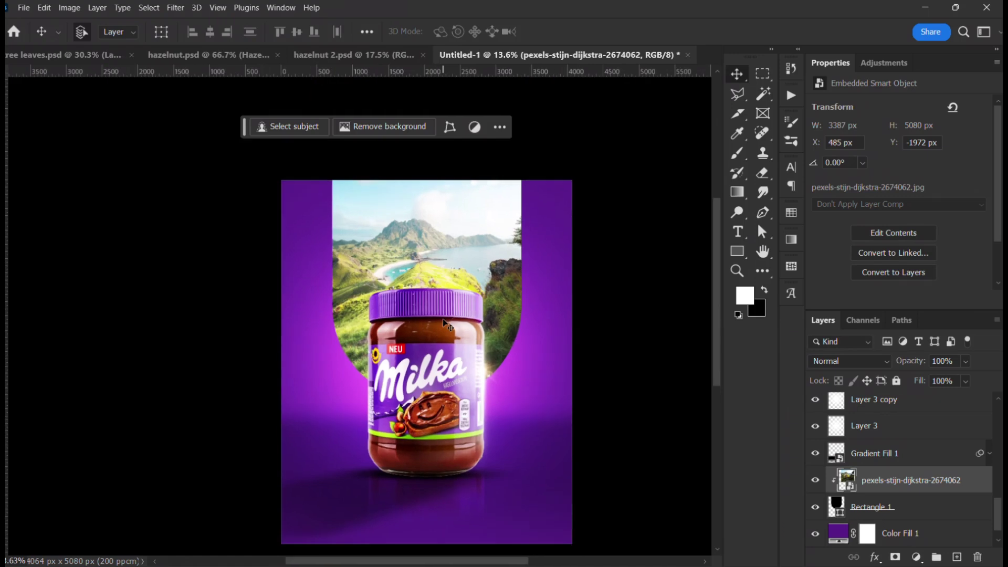
Step: Add a white 54 px outside stroke in Overlay blend mode at 100% opacity to the Rectangle 1 layer
{"action": "left_click", "coordinate": [934, 508]}
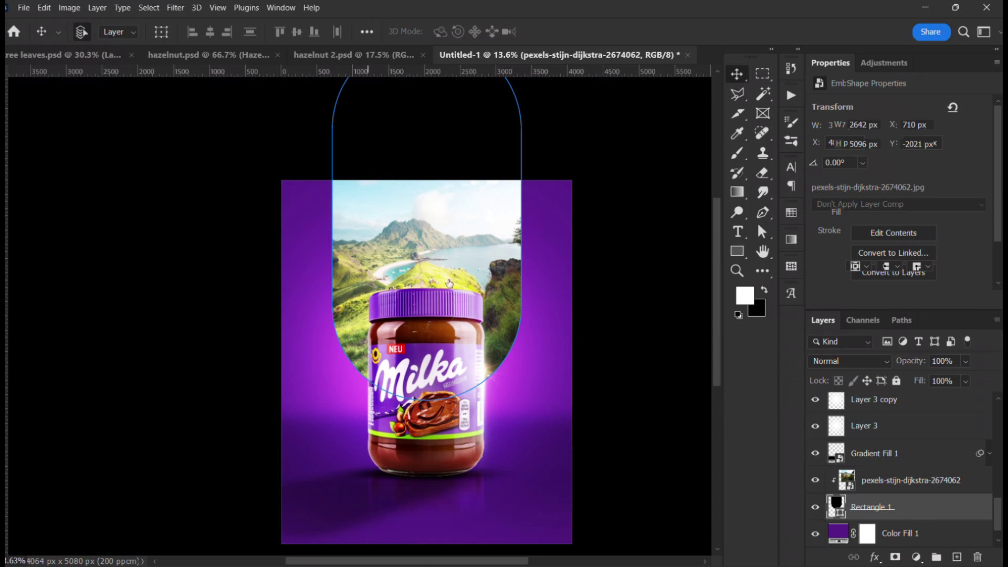
{"action": "left_click_drag", "start_coordinate": [507, 123], "coordinate": [631, 142]}
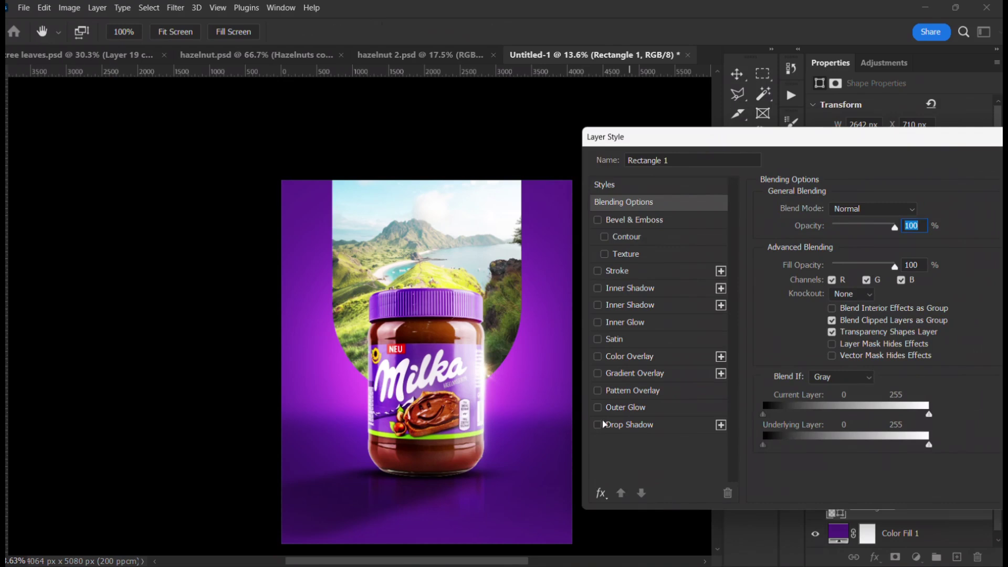
{"action": "left_click", "coordinate": [597, 271]}
{"action": "left_click", "coordinate": [675, 276]}
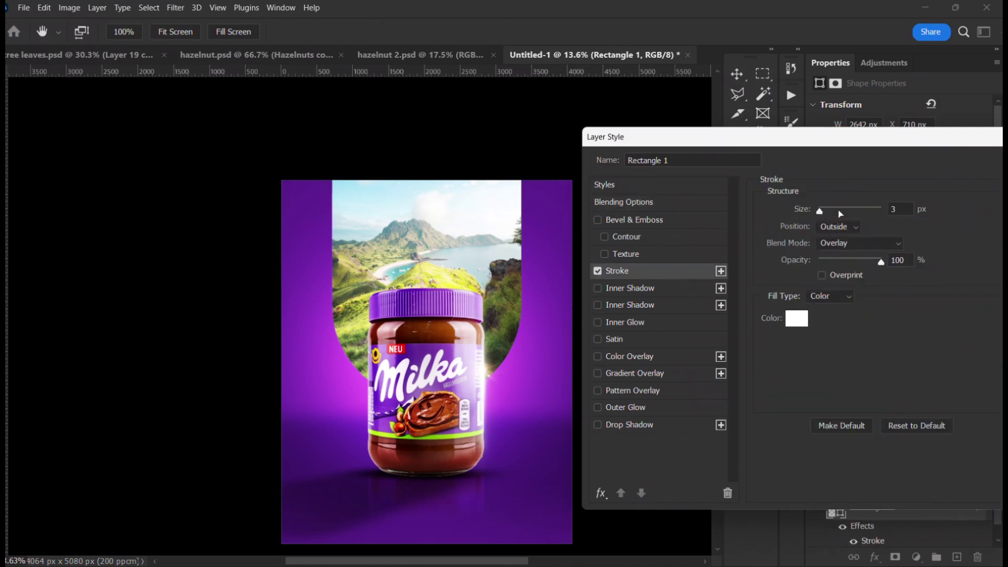
{"action": "left_click_drag", "start_coordinate": [837, 212], "coordinate": [835, 212]}
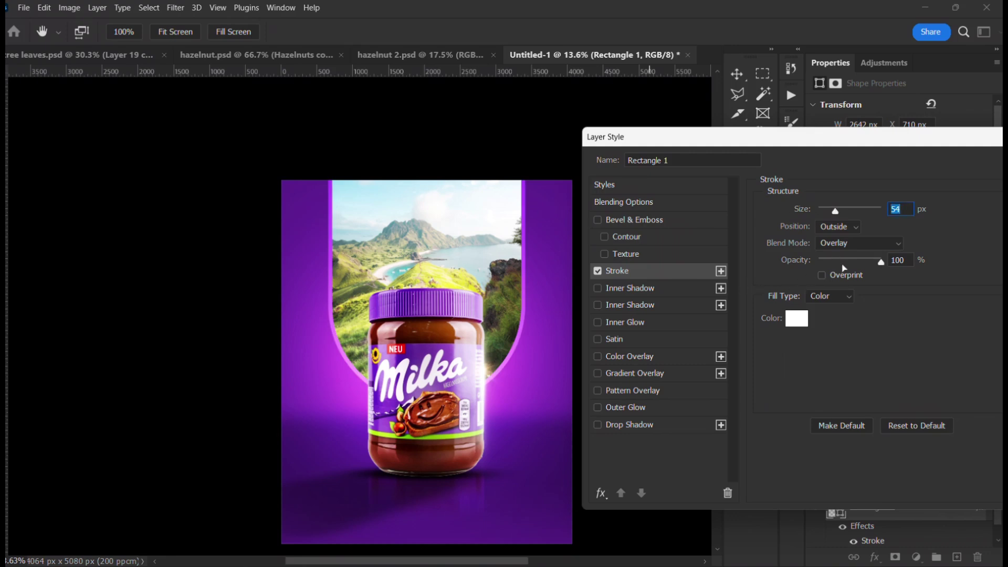
{"action": "mouse_move", "coordinate": [844, 262]}
{"action": "left_mouse_down"}
{"action": "mouse_move", "coordinate": [822, 263]}
{"action": "mouse_move", "coordinate": [904, 252]}
{"action": "left_mouse_up"}
Step: Add a Vivid Light drop shadow to Rectangle 1 with 8% opacity, 81° angle, 608 px distance and 0% noise
{"action": "left_click", "coordinate": [641, 425]}
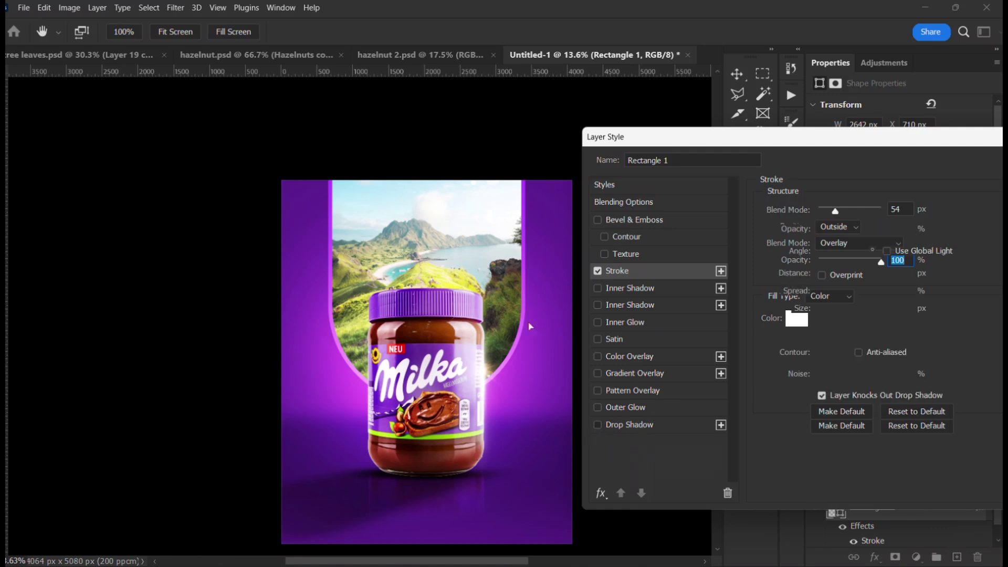
{"action": "left_click", "coordinate": [617, 425]}
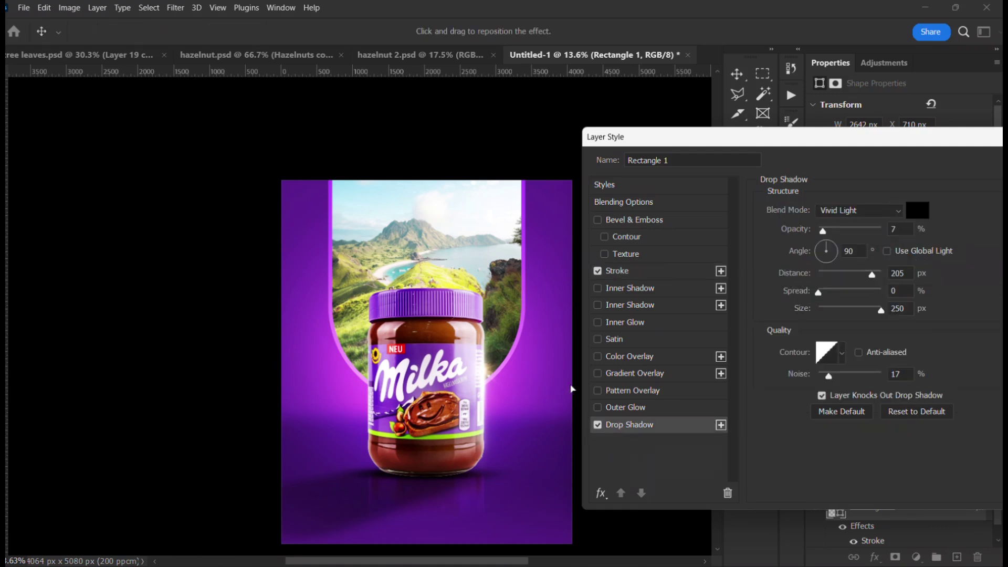
{"action": "left_click", "coordinate": [846, 231]}
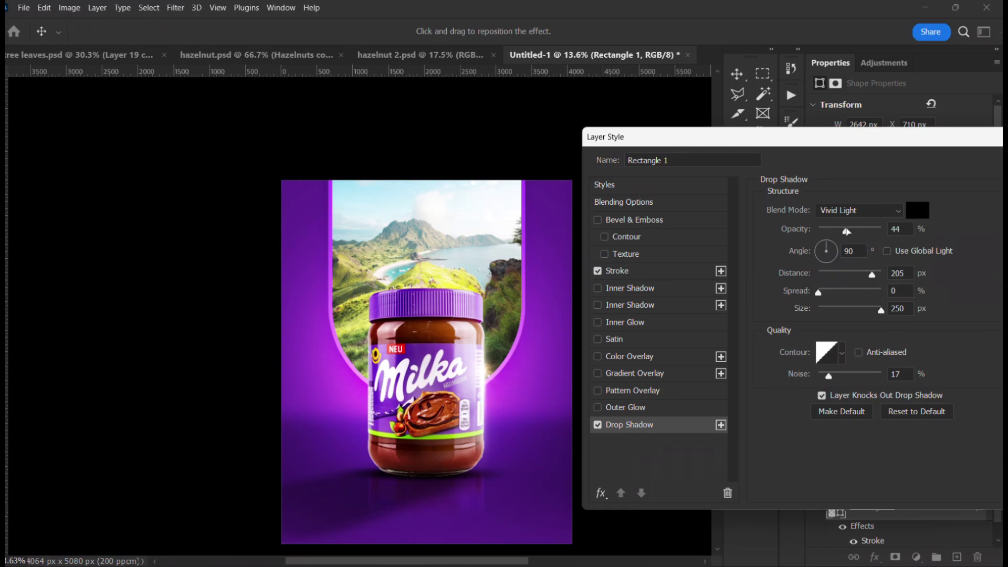
{"action": "left_click_drag", "start_coordinate": [846, 231], "coordinate": [834, 231]}
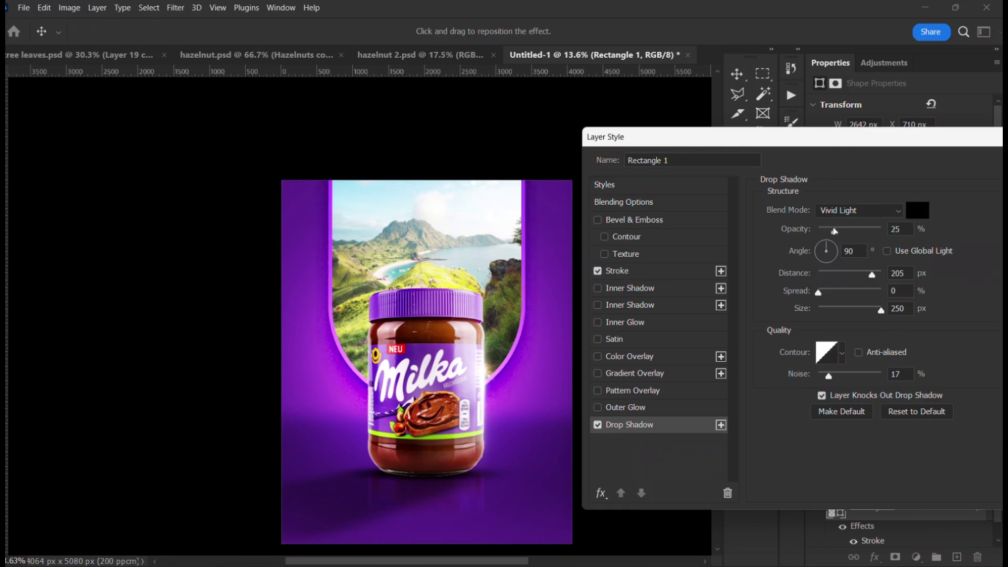
{"action": "left_click_drag", "start_coordinate": [829, 377], "coordinate": [817, 387]}
{"action": "left_click_drag", "start_coordinate": [832, 231], "coordinate": [823, 231]}
{"action": "key", "text": "space"}
{"action": "left_click_drag", "start_coordinate": [525, 345], "coordinate": [519, 376]}
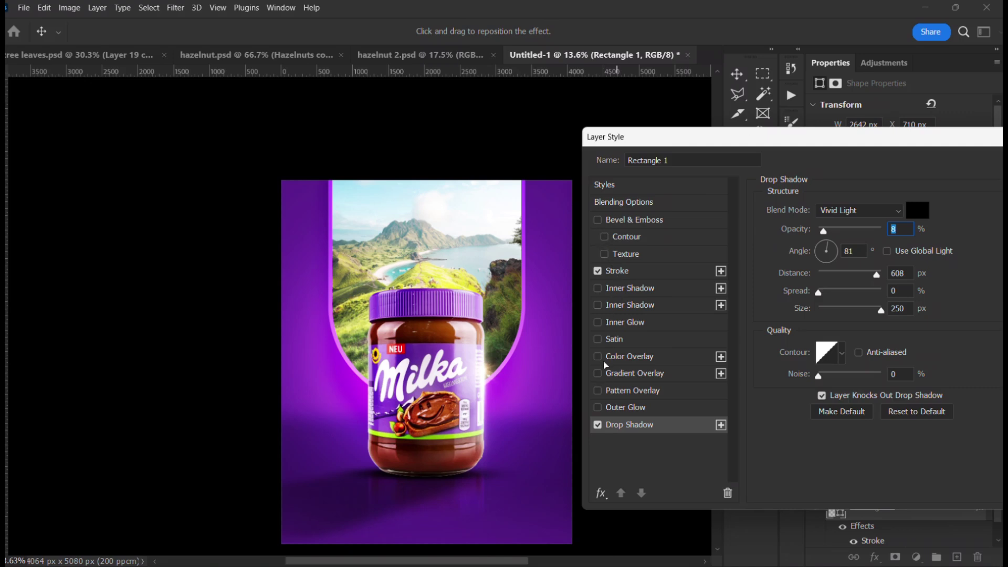
Step: Add a linear gradient overlay to Rectangle 1 with the Overlay blend mode and 100% opacity
{"action": "left_click", "coordinate": [608, 375]}
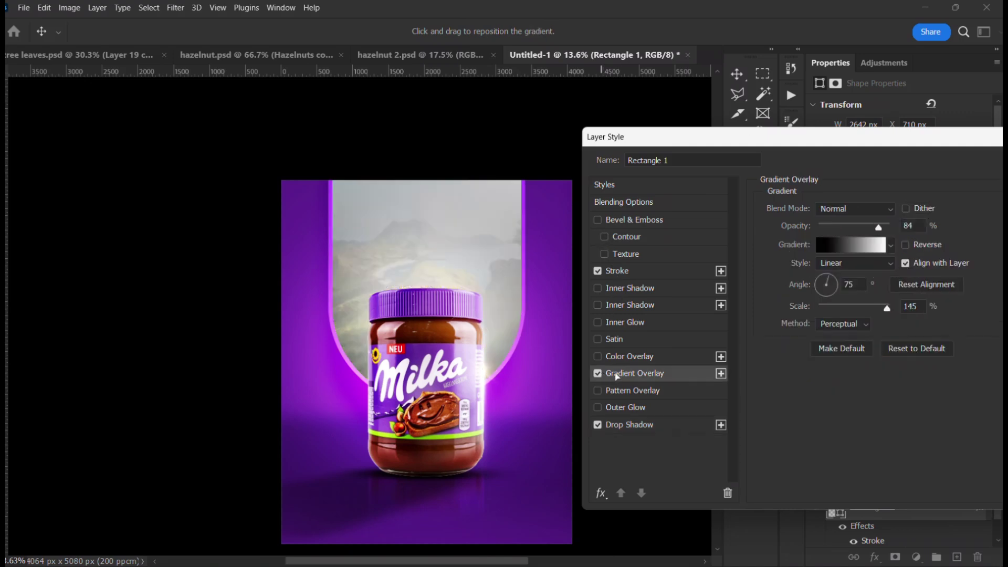
{"action": "left_click_drag", "start_coordinate": [878, 227], "coordinate": [895, 228]}
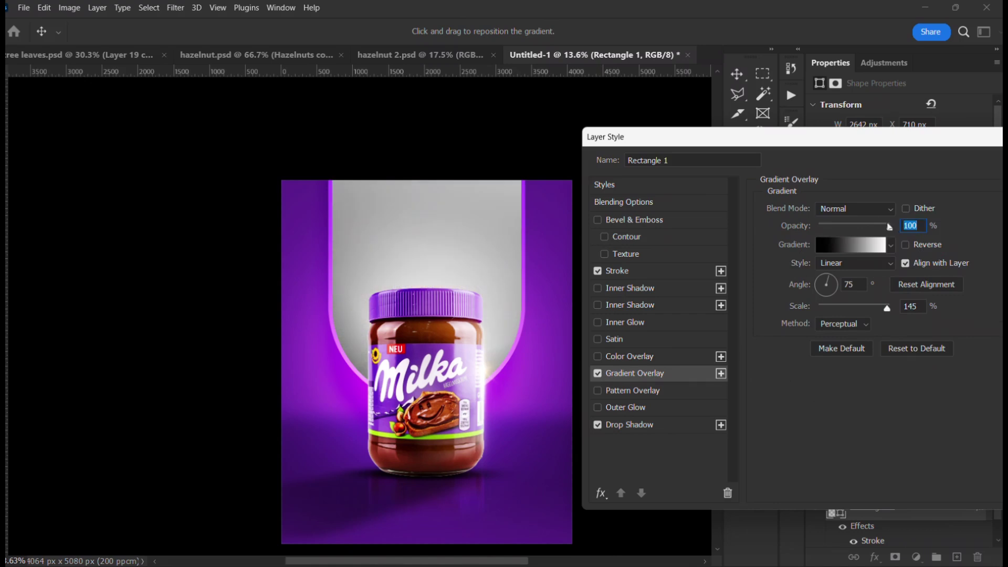
{"action": "left_click", "coordinate": [873, 215]}
{"action": "left_click", "coordinate": [843, 368]}
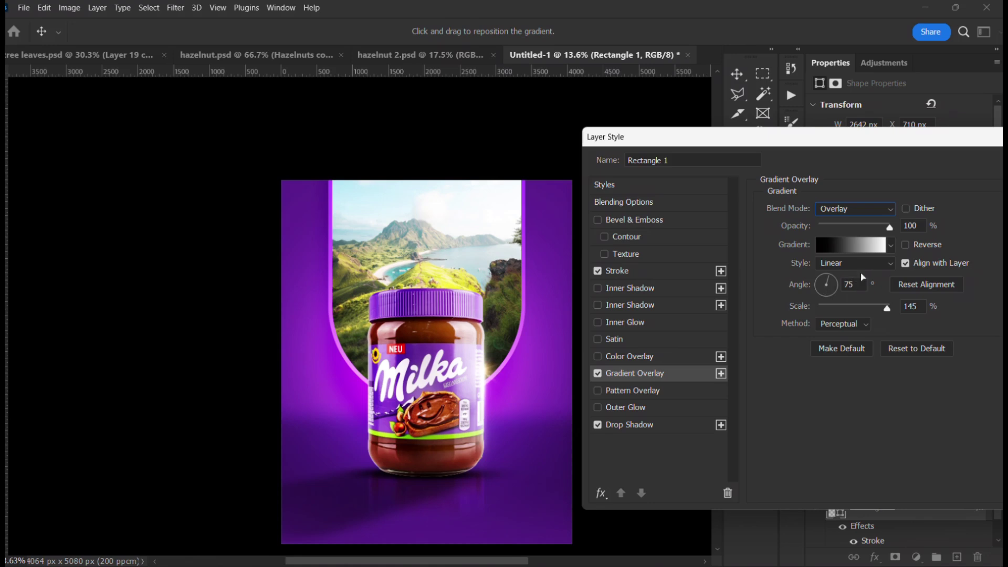
Step: Switch Rectangle 1's gradient overlay to the white-to-black Basics preset and compare the image with and without the overlay
{"action": "left_click", "coordinate": [888, 251]}
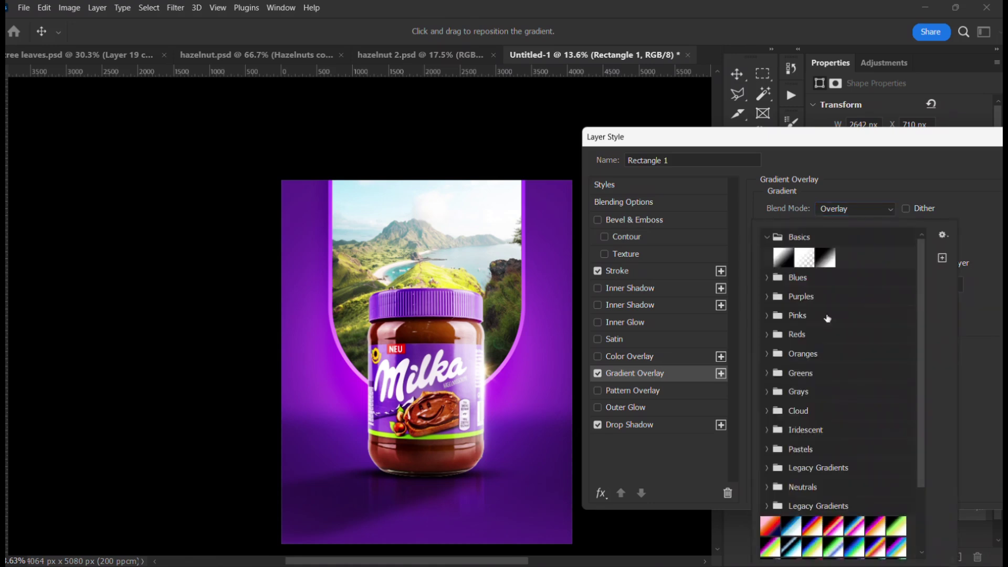
{"action": "left_click", "coordinate": [790, 263]}
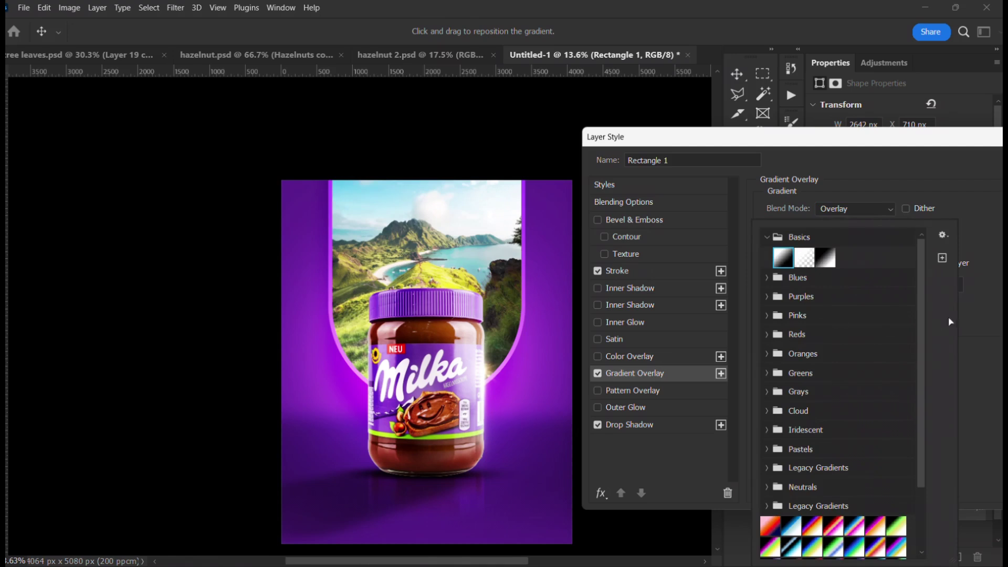
{"action": "left_click", "coordinate": [992, 317]}
{"action": "left_click", "coordinate": [598, 373]}
{"action": "left_click", "coordinate": [597, 374]}
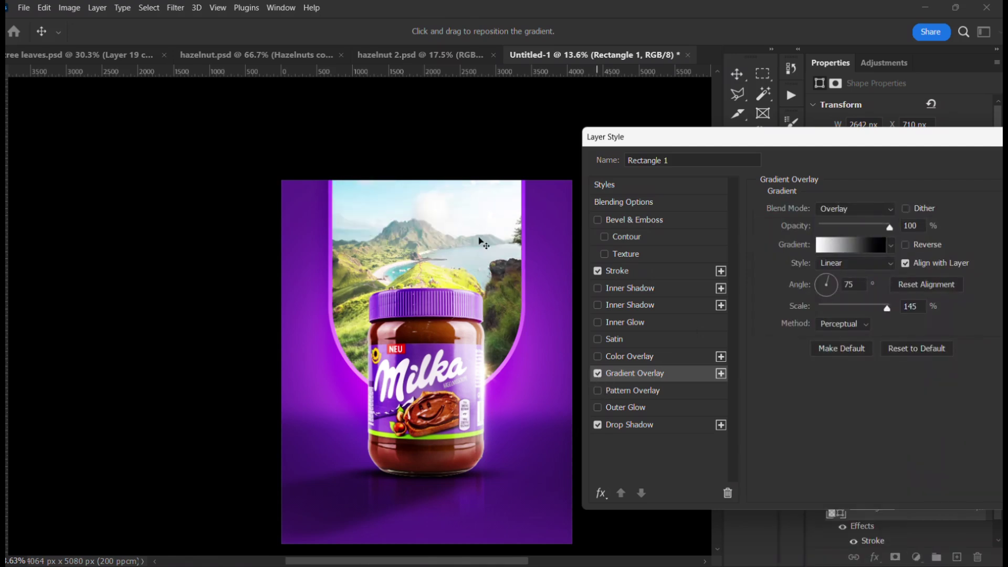
Step: Set the overlay gradient's black stop to location 89 and its white stop to 6, and apply the layer style
{"action": "left_click", "coordinate": [882, 250]}
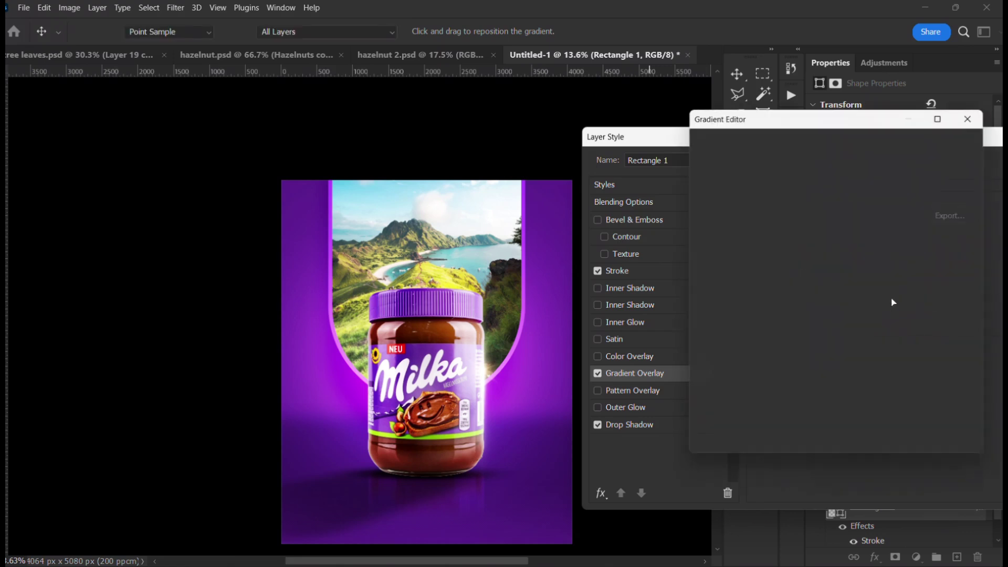
{"action": "left_click_drag", "start_coordinate": [970, 365], "coordinate": [940, 363]}
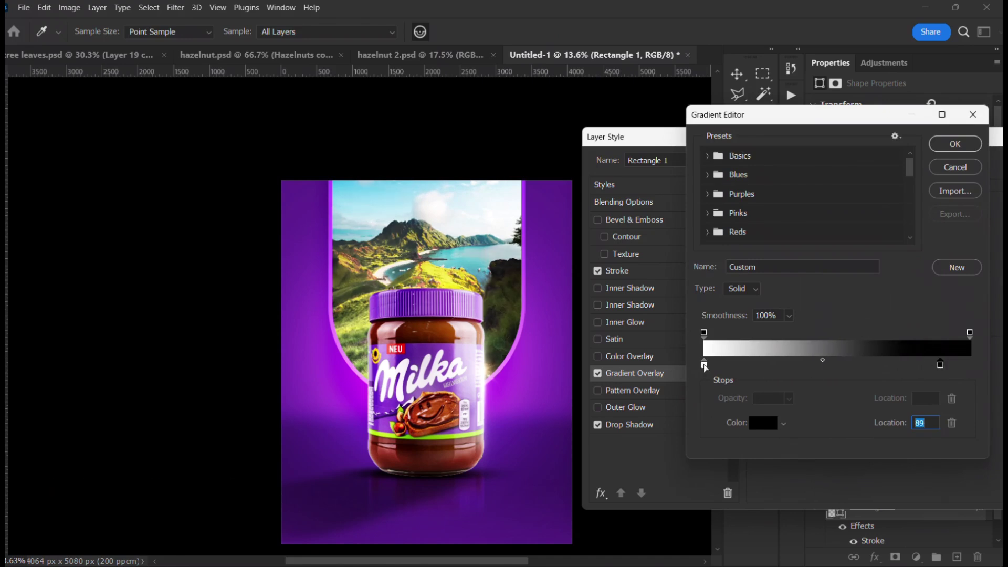
{"action": "left_click_drag", "start_coordinate": [704, 366], "coordinate": [722, 366]}
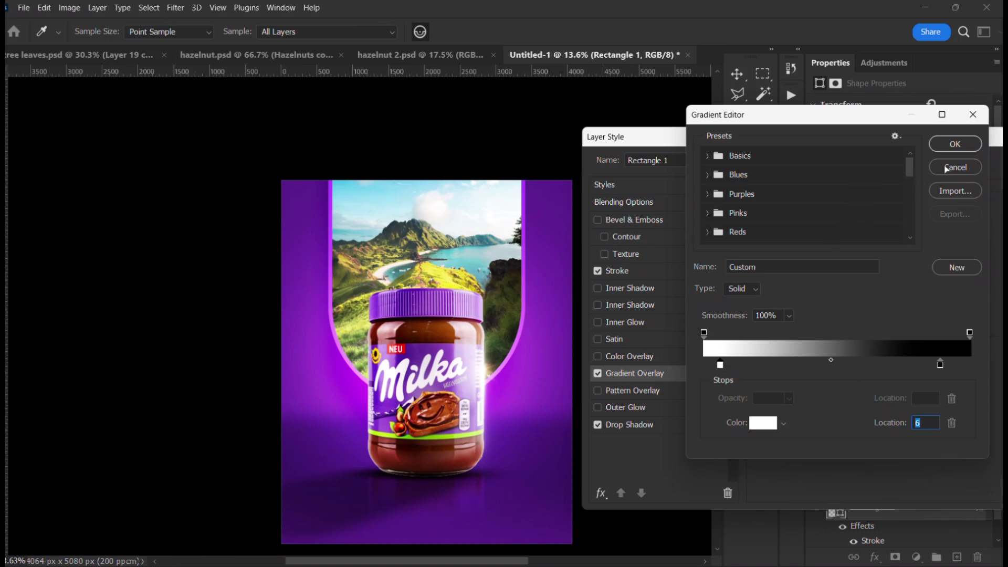
{"action": "left_click", "coordinate": [955, 144]}
{"action": "left_click_drag", "start_coordinate": [905, 138], "coordinate": [857, 176]}
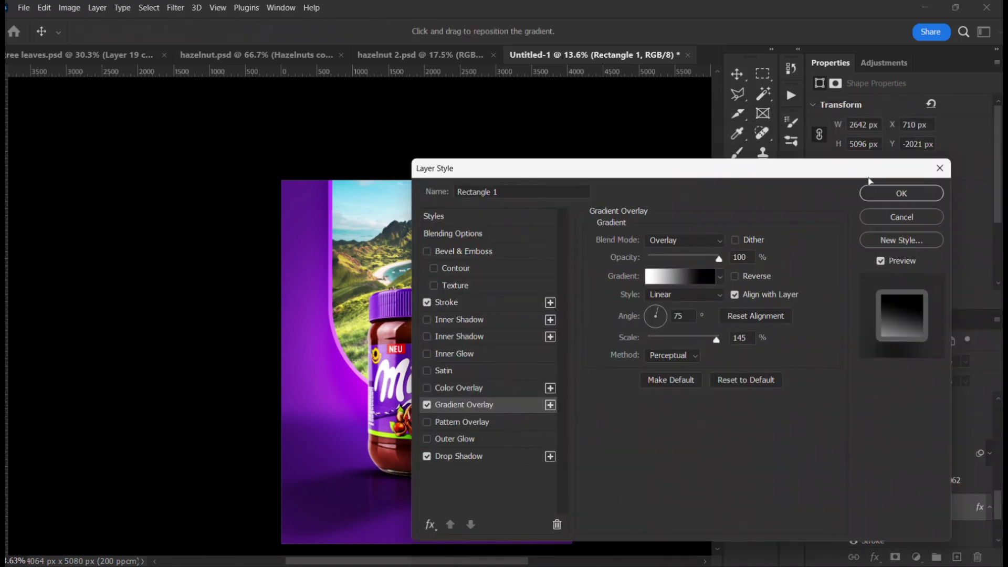
{"action": "left_click", "coordinate": [901, 194]}
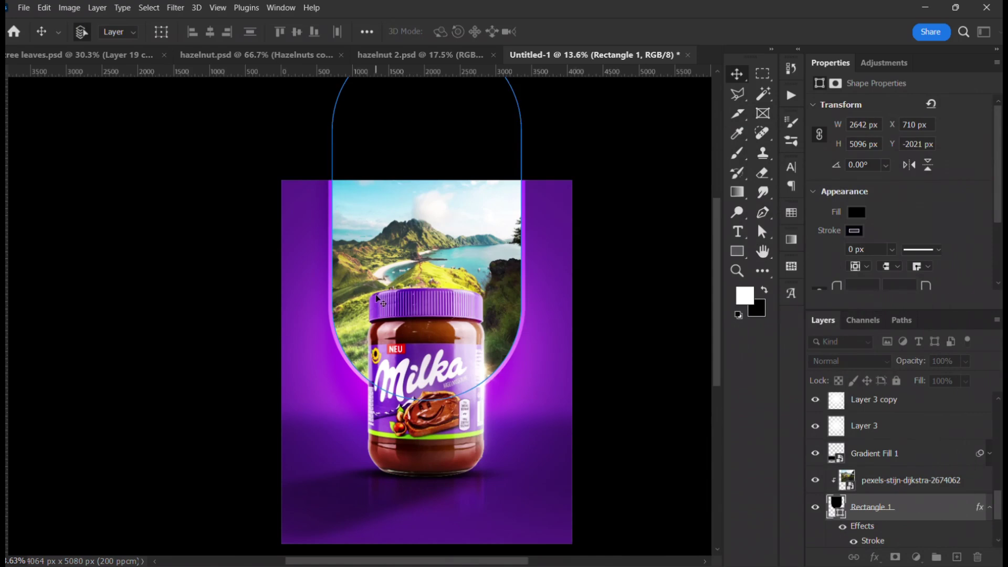
{"action": "left_click", "coordinate": [600, 219]}
{"action": "scroll", "coordinate": [522, 308], "scroll_direction": "down", "scroll_amount": 4}
{"action": "scroll", "coordinate": [454, 322], "scroll_direction": "up", "scroll_amount": 4}
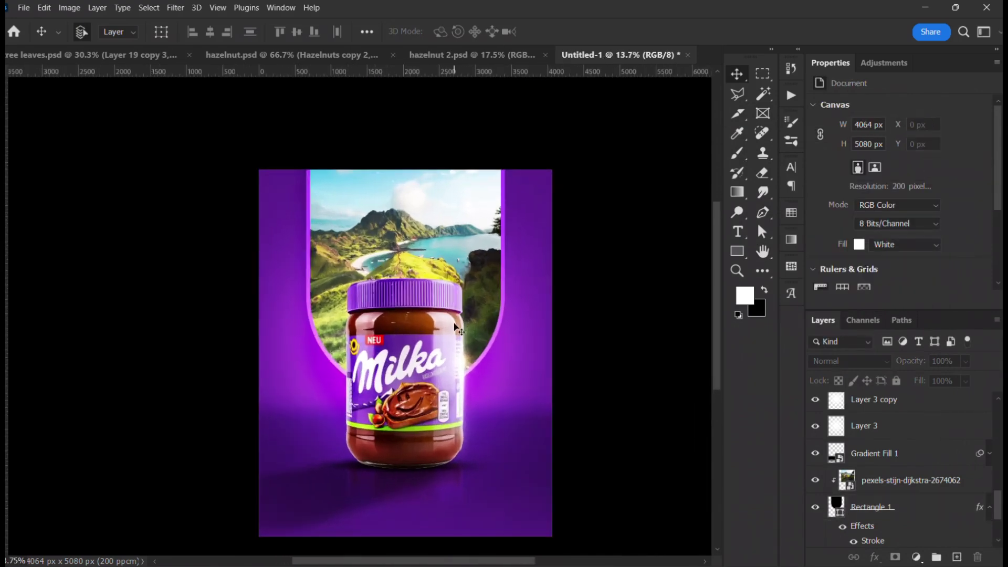
{"action": "scroll", "coordinate": [455, 328], "scroll_direction": "up", "scroll_amount": 2}
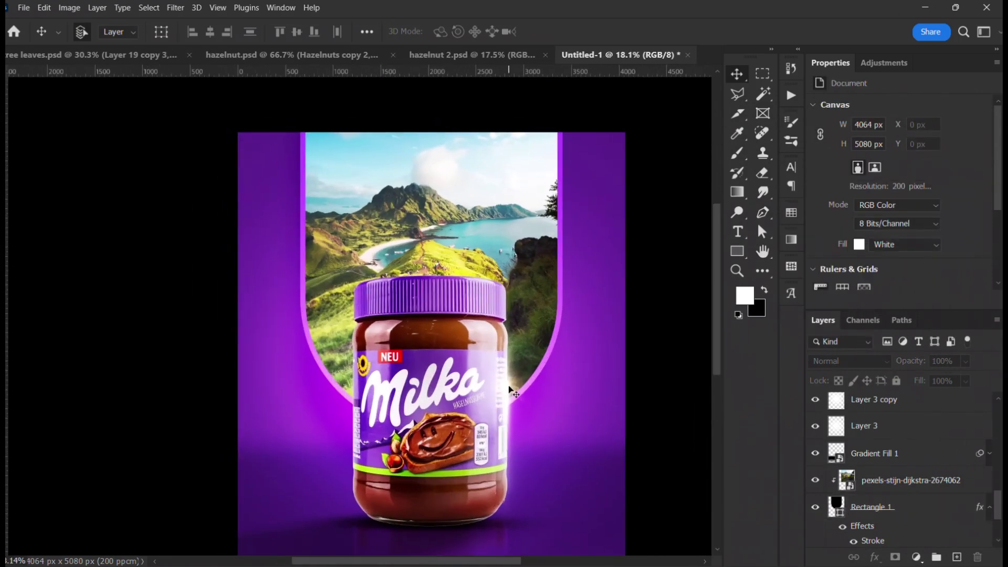
{"action": "left_click", "coordinate": [510, 383], "text": "ctrl"}
{"action": "left_click_drag", "start_coordinate": [510, 383], "coordinate": [570, 343]}
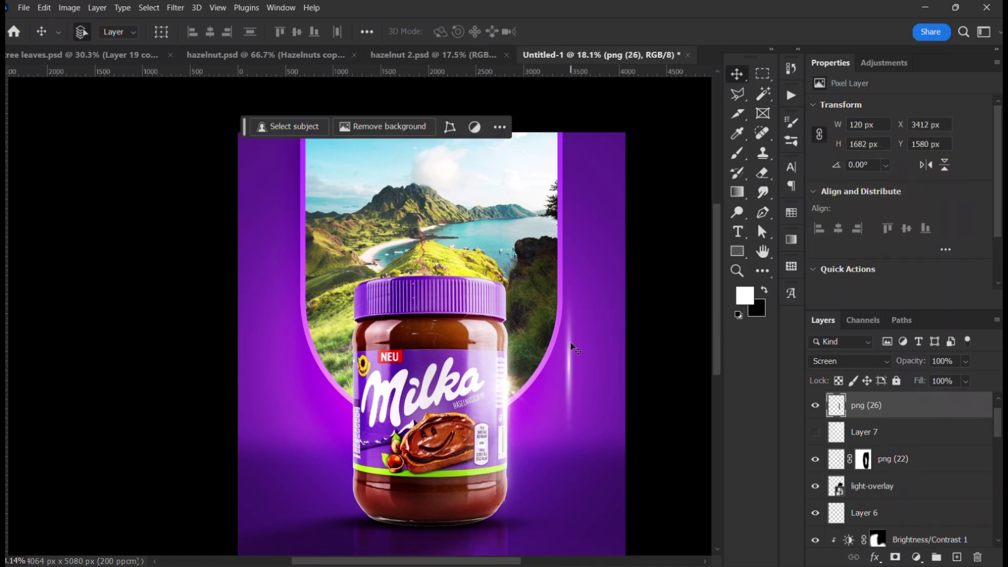
{"action": "key", "text": "ctrl+z"}
{"action": "left_click", "coordinate": [668, 363], "text": "ctrl"}
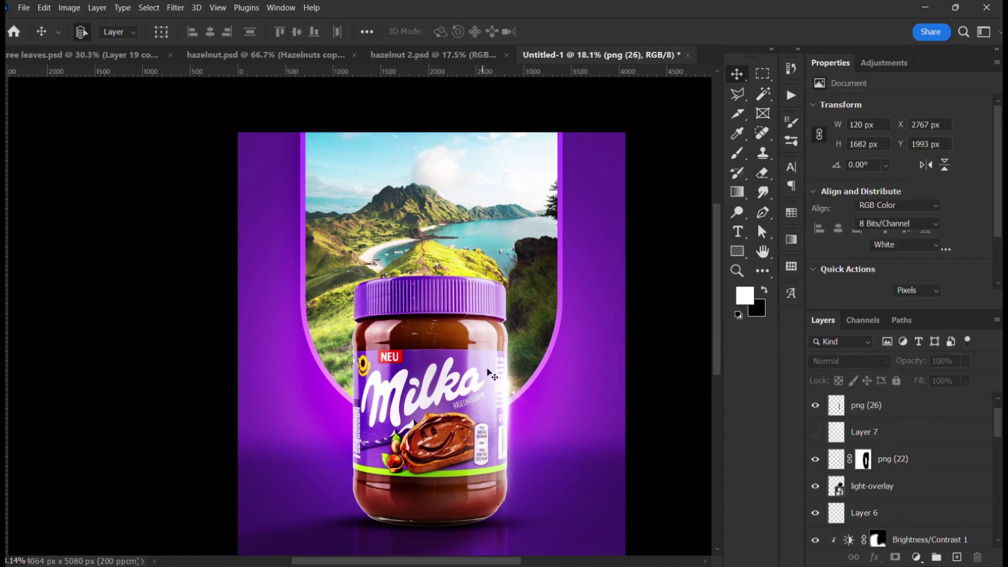
{"action": "left_click", "coordinate": [520, 386], "text": "ctrl"}
{"action": "mouse_move", "coordinate": [520, 386]}
{"action": "left_mouse_down"}
{"action": "mouse_move", "coordinate": [628, 336]}
{"action": "mouse_move", "coordinate": [625, 366]}
{"action": "left_mouse_up"}
{"action": "key", "text": "ctrl+z"}
{"action": "scroll", "coordinate": [890, 470], "scroll_direction": "down", "scroll_amount": 2}
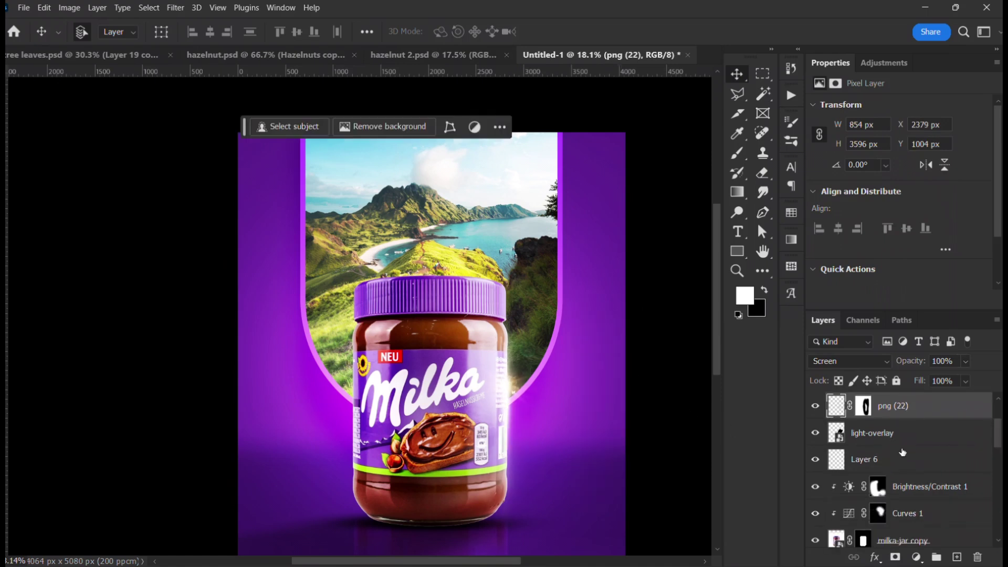
Step: Enlarge the light-overlay layer to about 4284 × 4855 px and move its flare to the window's upper-right edge
{"action": "left_click", "coordinate": [894, 431]}
{"action": "left_click", "coordinate": [813, 433]}
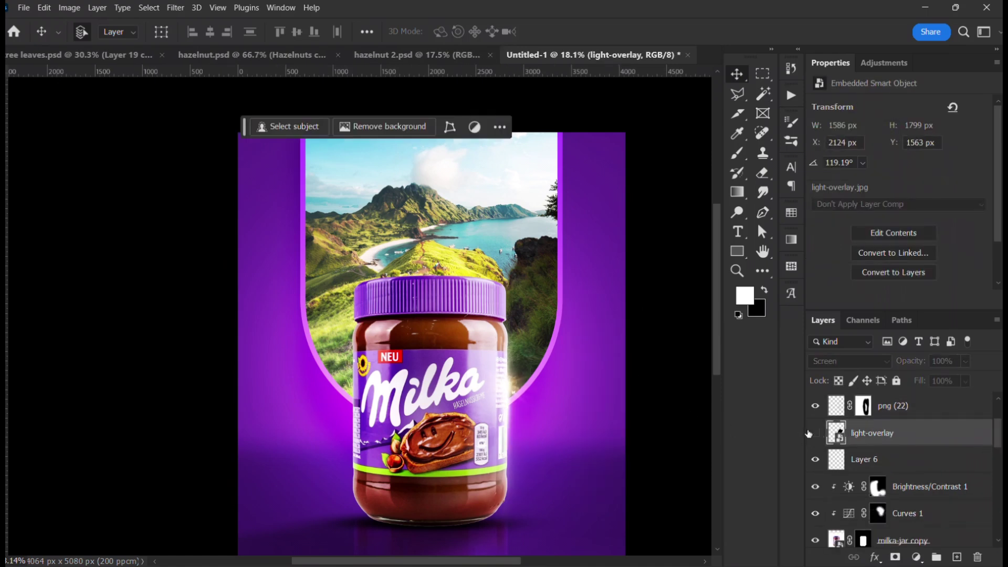
{"action": "left_click", "coordinate": [808, 433]}
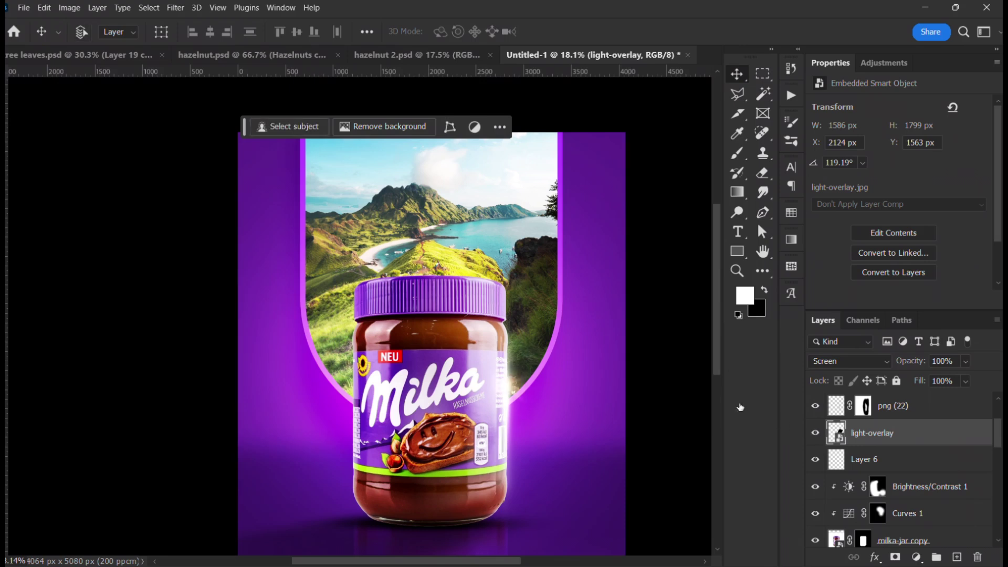
{"action": "key", "text": "ctrl+t"}
{"action": "scroll", "coordinate": [545, 382], "scroll_direction": "down", "scroll_amount": 4}
{"action": "left_click_drag", "start_coordinate": [549, 333], "coordinate": [603, 173]}
{"action": "left_click_drag", "start_coordinate": [558, 302], "coordinate": [550, 222]}
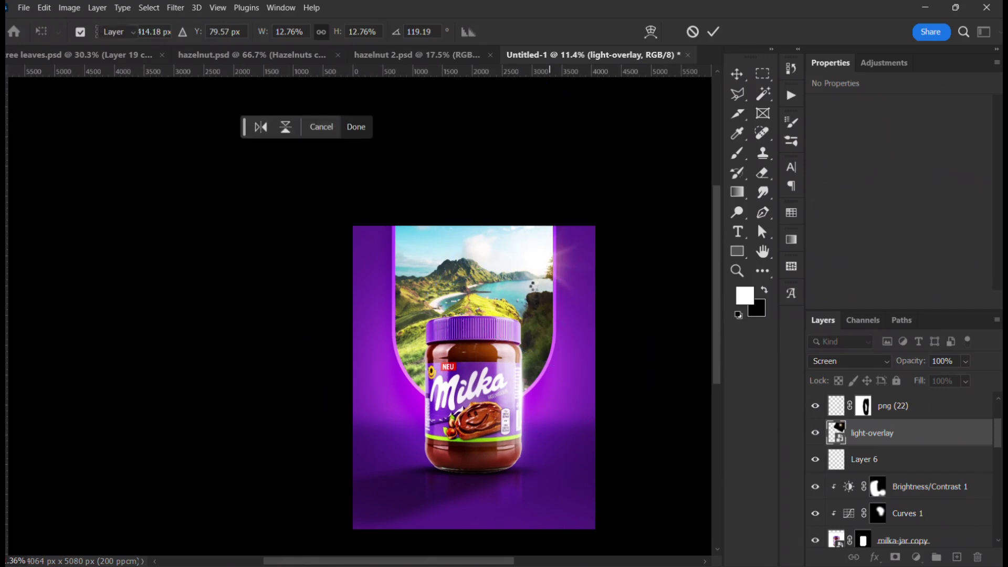
{"action": "key", "text": "Return"}
Step: Fine-tune the position of the light-overlay flare beside the window's upper-right edge
{"action": "scroll", "coordinate": [534, 285], "scroll_direction": "up", "scroll_amount": 2}
{"action": "mouse_move", "coordinate": [539, 251]}
{"action": "left_mouse_down"}
{"action": "mouse_move", "coordinate": [535, 234]}
{"action": "mouse_move", "coordinate": [538, 255]}
{"action": "left_mouse_up"}
{"action": "scroll", "coordinate": [490, 237], "scroll_direction": "down", "scroll_amount": 2}
{"action": "left_click_drag", "start_coordinate": [519, 296], "coordinate": [524, 251]}
{"action": "left_click", "coordinate": [691, 337]}
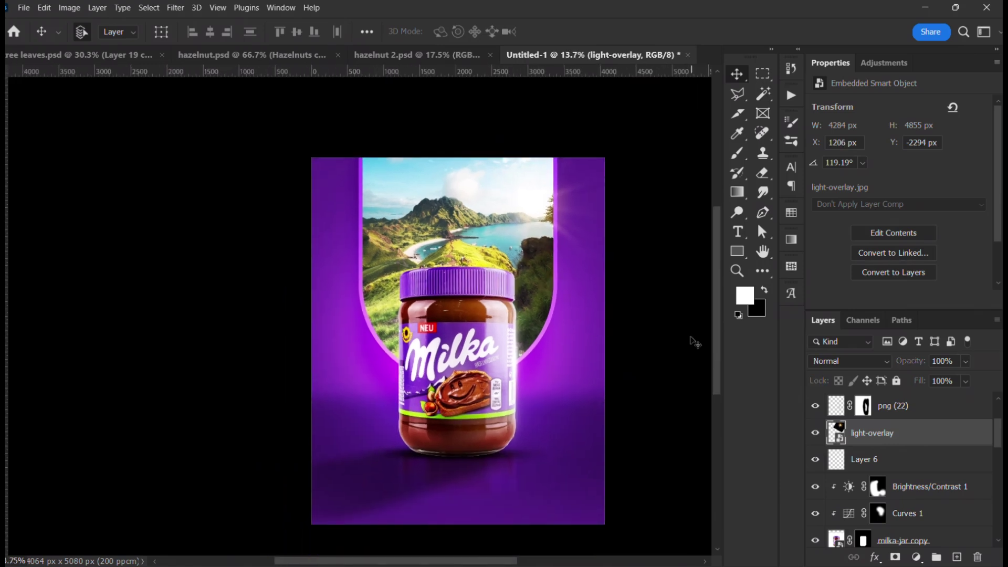
{"action": "scroll", "coordinate": [442, 415], "scroll_direction": "down", "scroll_amount": 1}
{"action": "scroll", "coordinate": [465, 369], "scroll_direction": "up", "scroll_amount": 1}
{"action": "left_click_drag", "start_coordinate": [464, 368], "coordinate": [426, 400]}
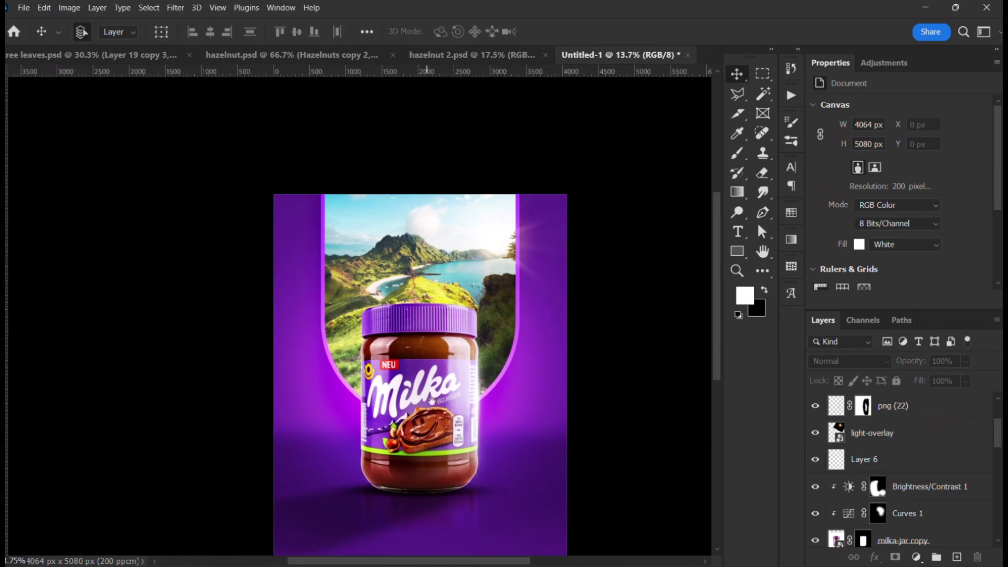
{"action": "scroll", "coordinate": [499, 422], "scroll_direction": "down", "scroll_amount": 1}
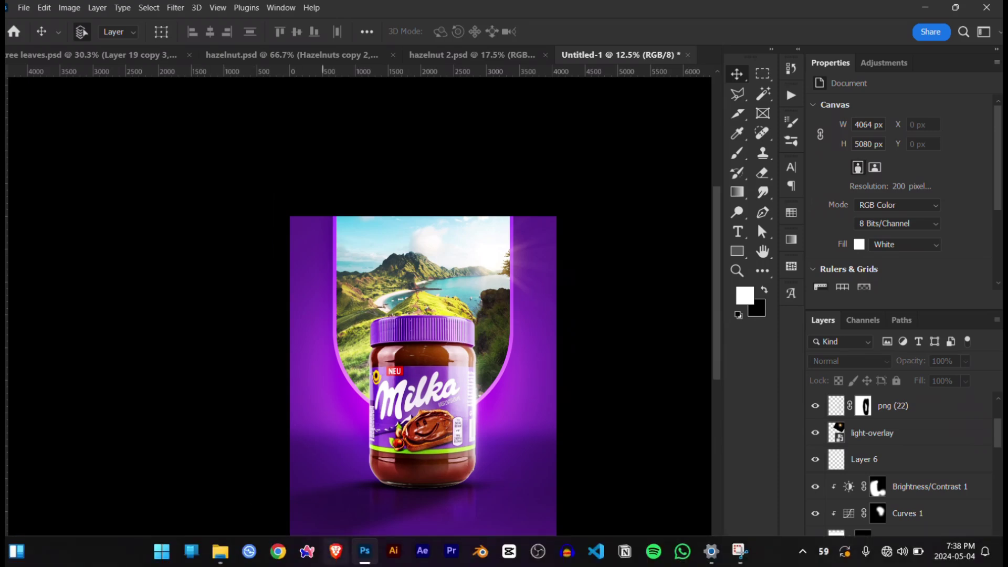
Step: Copy the upper-right branch, Layer 1, from the tree leaves document into the poster document
{"action": "mouse_move", "coordinate": [221, 552]}
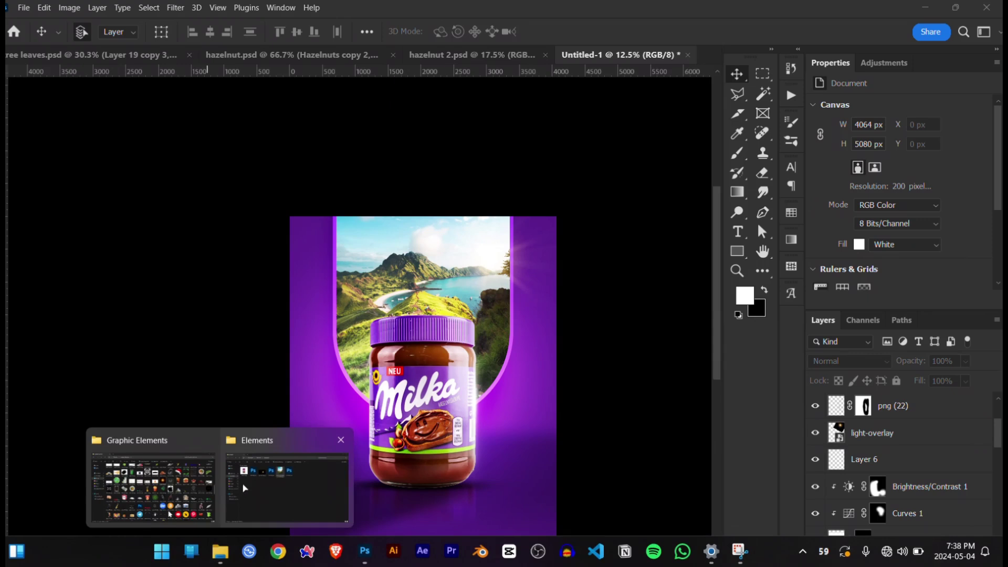
{"action": "left_click", "coordinate": [455, 55]}
{"action": "left_click", "coordinate": [272, 56]}
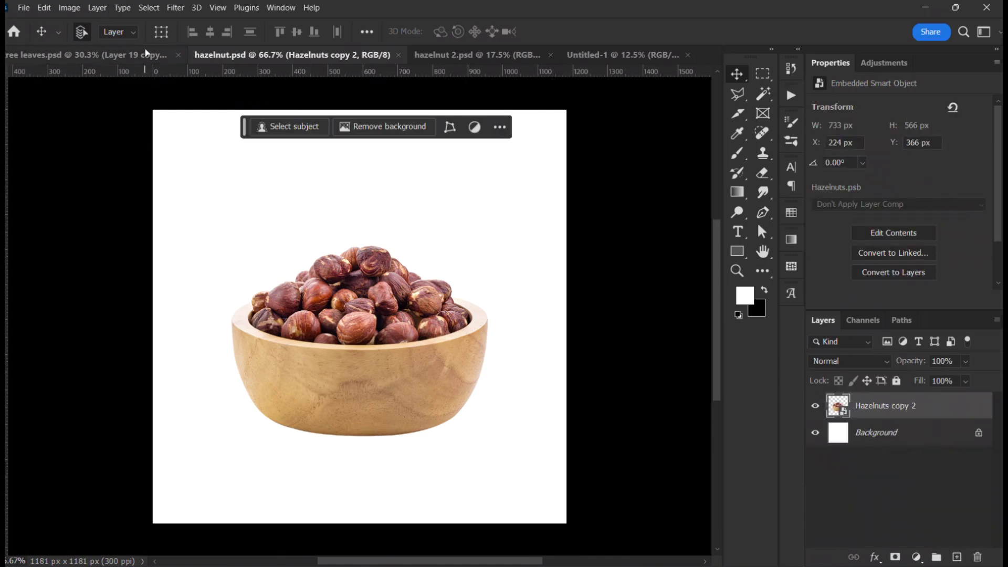
{"action": "left_click", "coordinate": [147, 53]}
{"action": "left_click", "coordinate": [428, 297]}
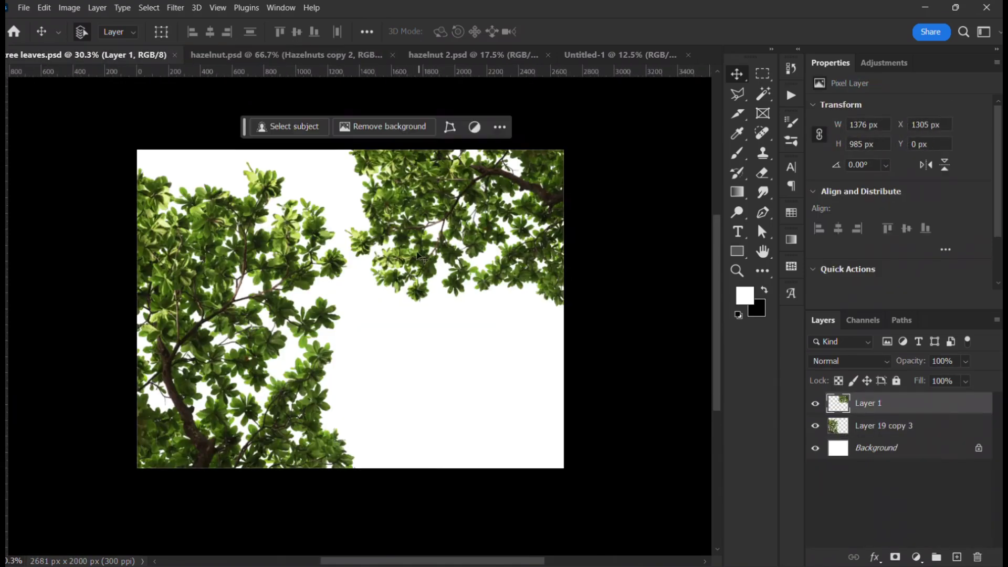
{"action": "left_click_drag", "start_coordinate": [449, 201], "coordinate": [543, 181]}
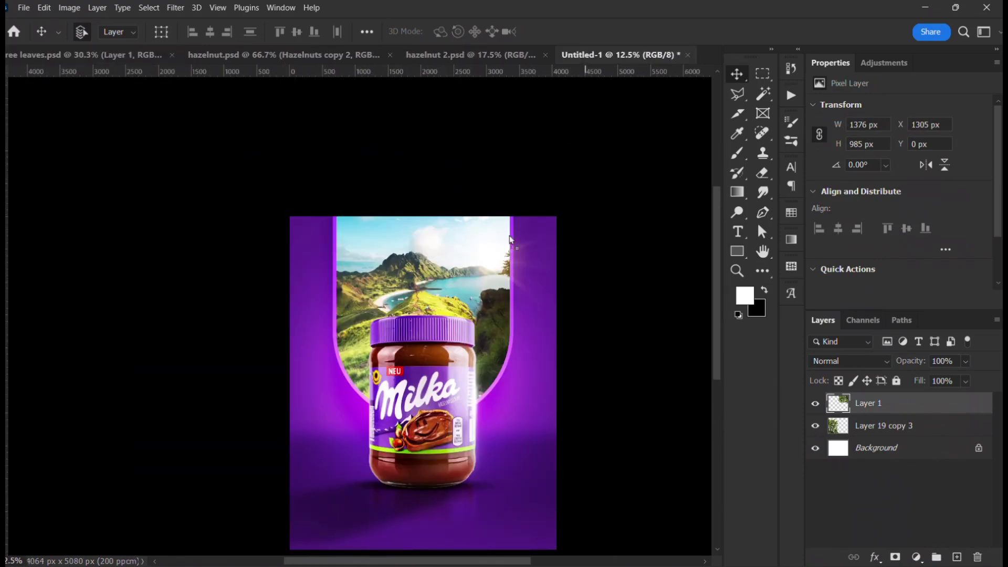
{"action": "mouse_move", "coordinate": [391, 311]}
{"action": "left_mouse_down"}
{"action": "mouse_move", "coordinate": [345, 274]}
{"action": "mouse_move", "coordinate": [362, 294]}
{"action": "mouse_move", "coordinate": [380, 363]}
{"action": "mouse_move", "coordinate": [394, 360]}
{"action": "mouse_move", "coordinate": [389, 295]}
{"action": "left_mouse_up"}
Step: Scale and rotate the branch to about 2798 × 2562 px on the window's right side, clipped directly above the landscape photo
{"action": "key", "text": "ctrl+t"}
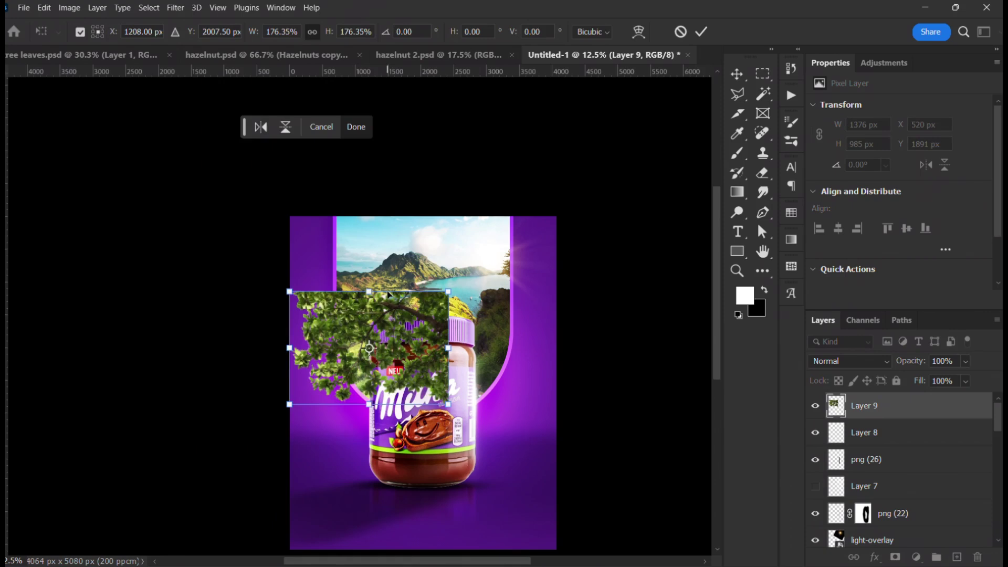
{"action": "left_click_drag", "start_coordinate": [454, 412], "coordinate": [267, 379]}
{"action": "left_click_drag", "start_coordinate": [419, 305], "coordinate": [562, 280]}
{"action": "key", "text": "Return"}
{"action": "left_click_drag", "start_coordinate": [917, 426], "coordinate": [911, 398]}
{"action": "scroll", "coordinate": [496, 341], "scroll_direction": "up", "scroll_amount": 4}
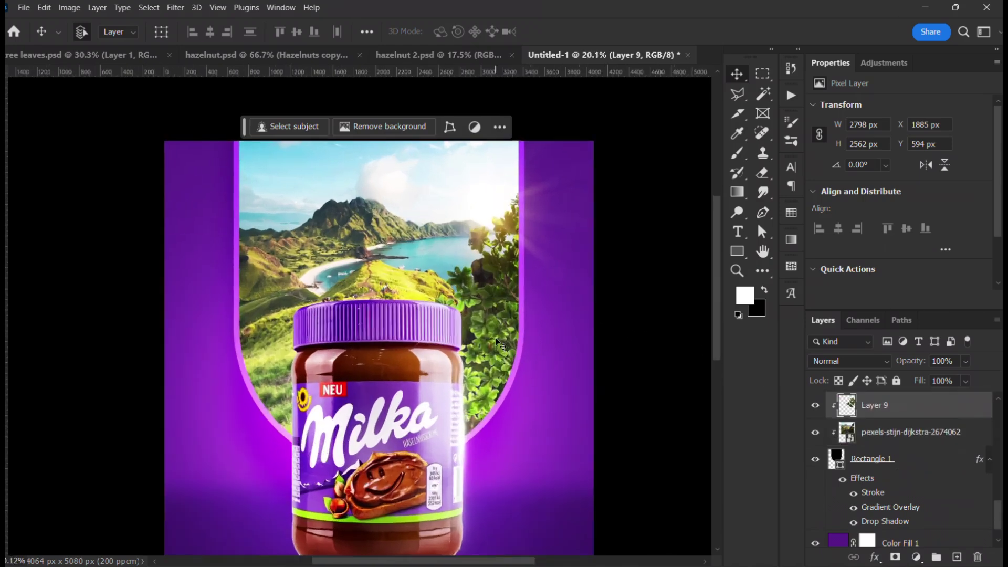
Step: Lock the Layer 3 copy glow layer
{"action": "scroll", "coordinate": [496, 340], "scroll_direction": "up", "scroll_amount": 2}
{"action": "scroll", "coordinate": [501, 333], "scroll_direction": "up", "scroll_amount": 1}
{"action": "key", "text": "alt+shift+s"}
{"action": "mouse_move", "coordinate": [508, 325]}
{"action": "left_mouse_down"}
{"action": "mouse_move", "coordinate": [506, 292]}
{"action": "mouse_move", "coordinate": [504, 325]}
{"action": "mouse_move", "coordinate": [518, 319]}
{"action": "mouse_move", "coordinate": [508, 328]}
{"action": "mouse_move", "coordinate": [498, 317]}
{"action": "left_mouse_up"}
{"action": "left_click", "coordinate": [896, 380]}
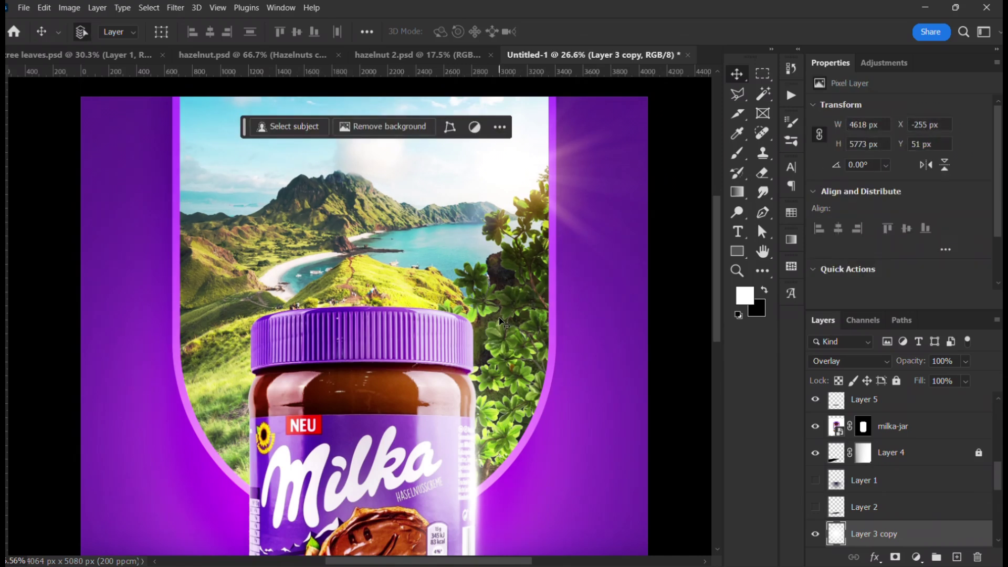
{"action": "left_click", "coordinate": [897, 381]}
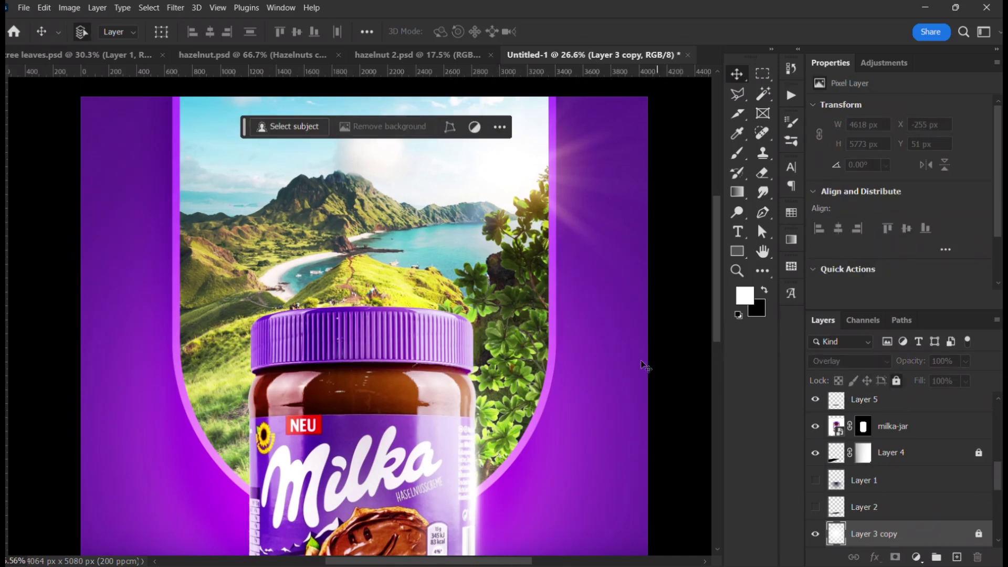
Step: Move Layer 3 and Layer 3 copy below Rectangle 1 in the layer order, directly above Color Fill 1
{"action": "scroll", "coordinate": [894, 483], "scroll_direction": "down", "scroll_amount": 2}
{"action": "scroll", "coordinate": [903, 485], "scroll_direction": "down", "scroll_amount": 2}
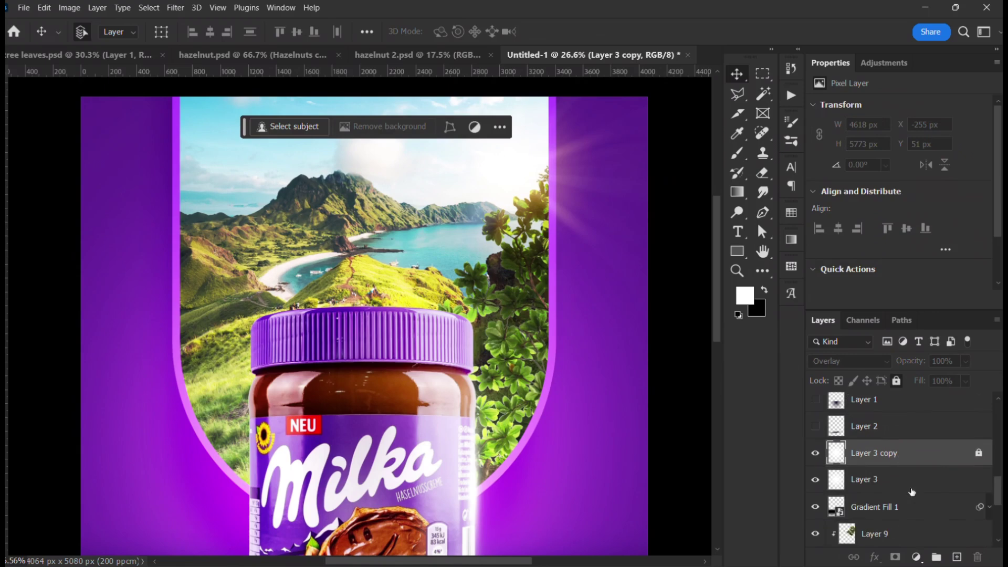
{"action": "left_click", "coordinate": [914, 459], "text": "shift"}
{"action": "scroll", "coordinate": [914, 454], "scroll_direction": "down", "scroll_amount": 1}
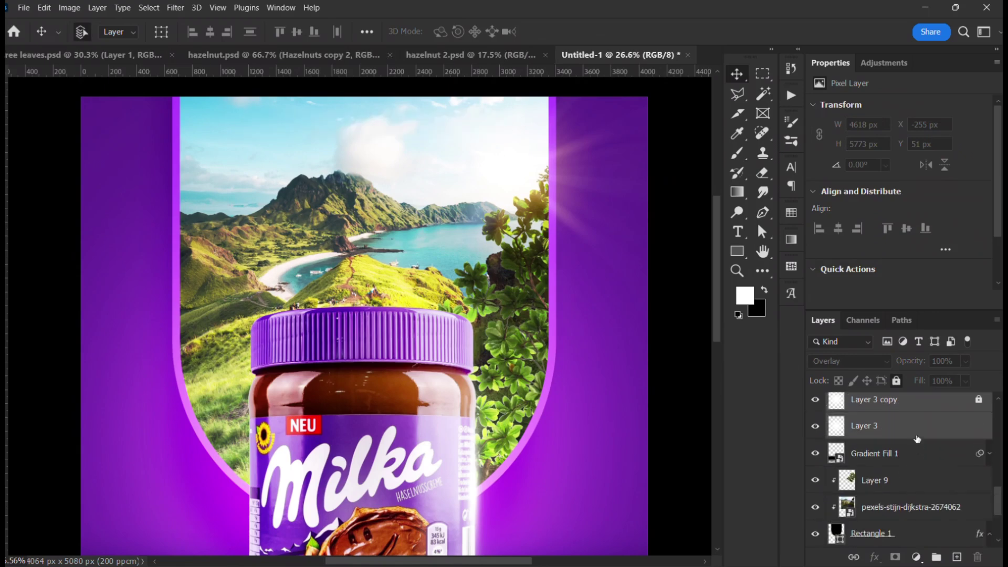
{"action": "left_click_drag", "start_coordinate": [916, 425], "coordinate": [904, 522]}
{"action": "scroll", "coordinate": [436, 251], "scroll_direction": "down", "scroll_amount": 4}
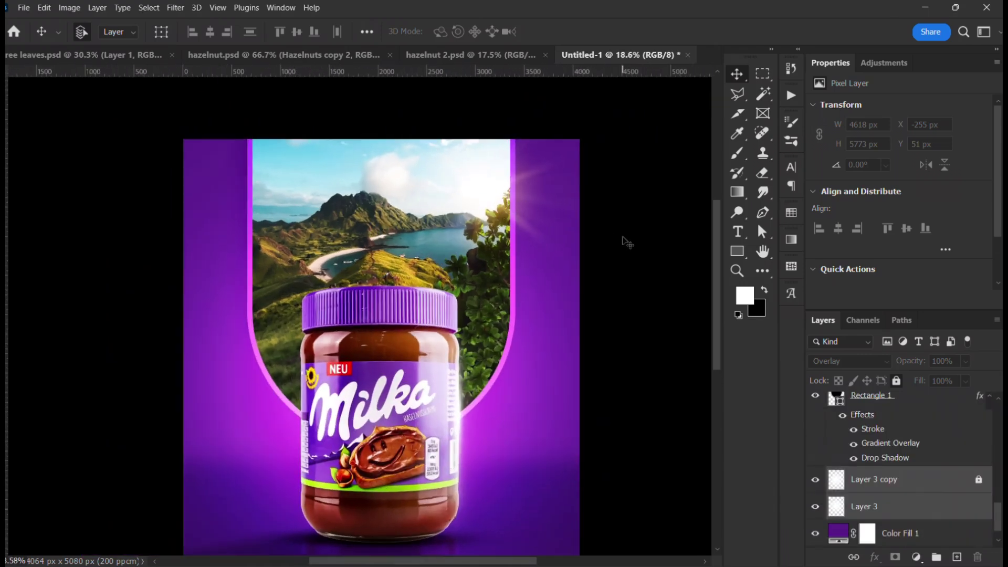
{"action": "left_click", "coordinate": [625, 239]}
Step: Reposition the leaf branch on Layer 9 up and to the left, to about X 1760 px and Y 296 px
{"action": "scroll", "coordinate": [454, 243], "scroll_direction": "up", "scroll_amount": 2}
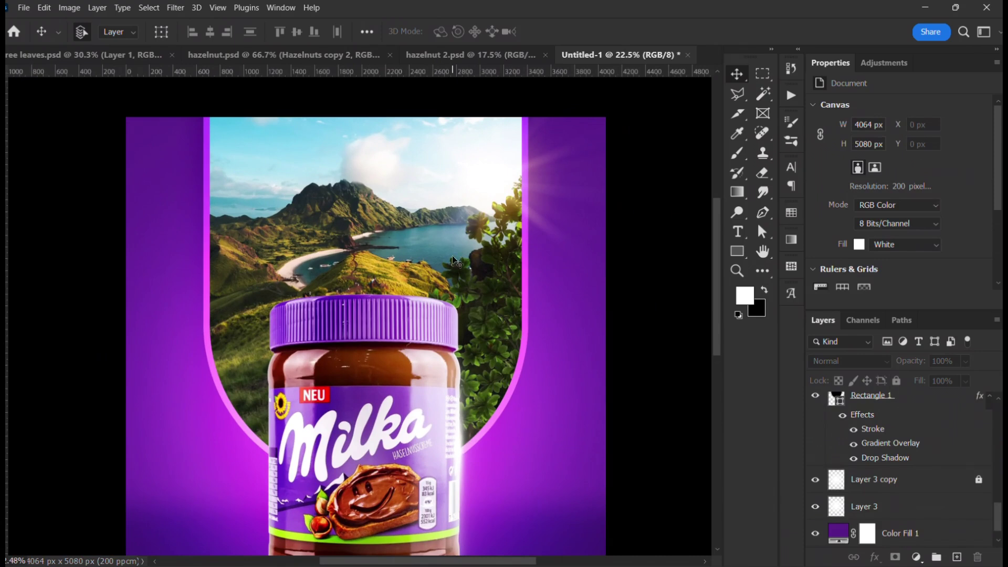
{"action": "left_click", "coordinate": [491, 318]}
{"action": "left_click_drag", "start_coordinate": [491, 319], "coordinate": [515, 355]}
{"action": "left_click_drag", "start_coordinate": [514, 354], "coordinate": [499, 323]}
Step: Add a Levels adjustment layer above Layer 9 and set its white input level to 222
{"action": "left_click", "coordinate": [177, 10]}
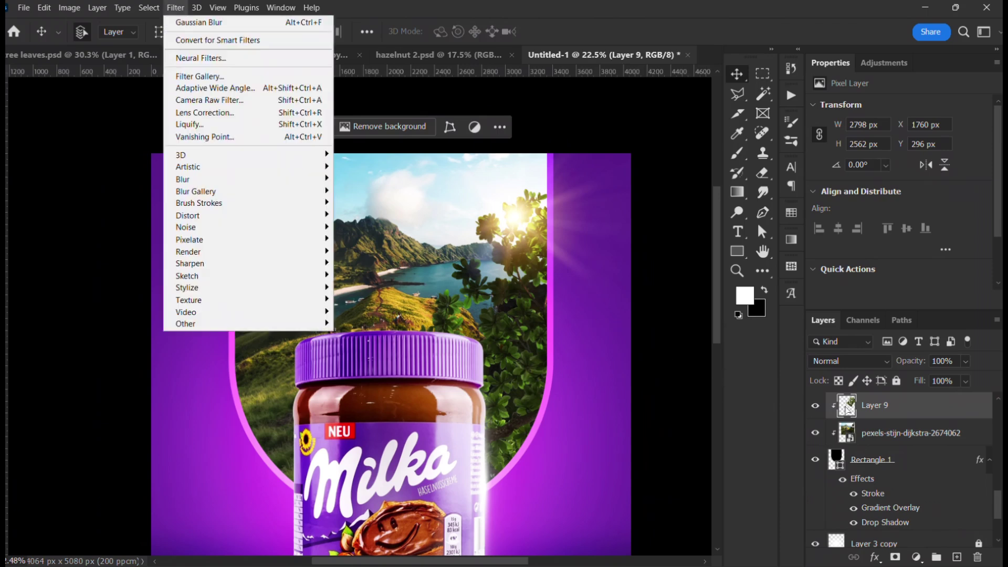
{"action": "left_click", "coordinate": [958, 416]}
{"action": "left_click", "coordinate": [916, 557]}
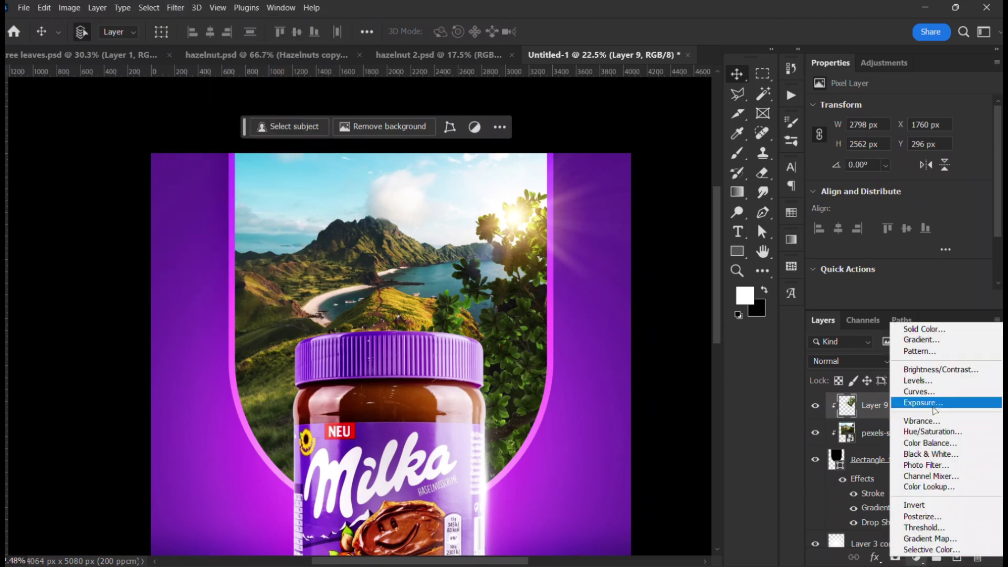
{"action": "left_click", "coordinate": [923, 385]}
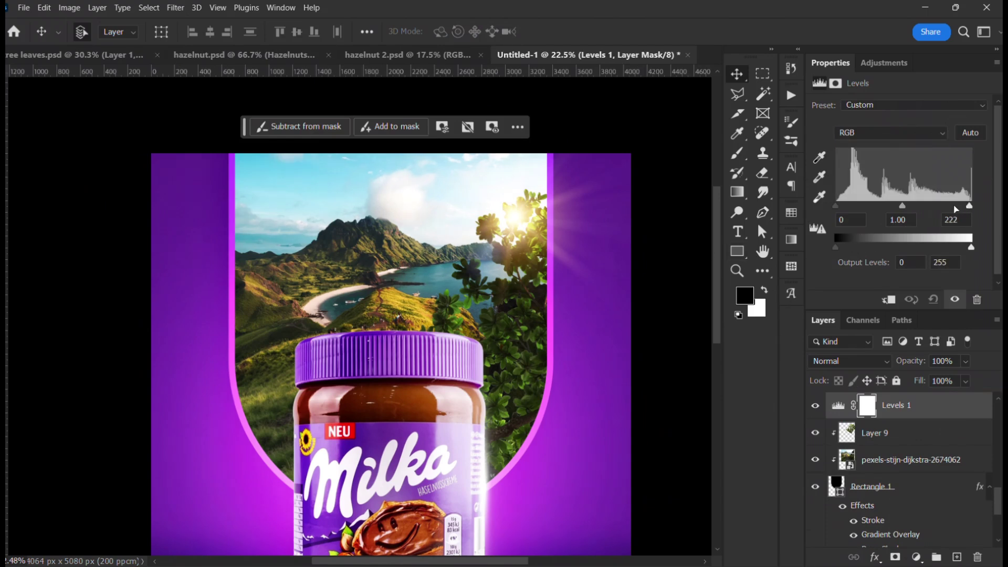
{"action": "left_click_drag", "start_coordinate": [955, 209], "coordinate": [954, 207]}
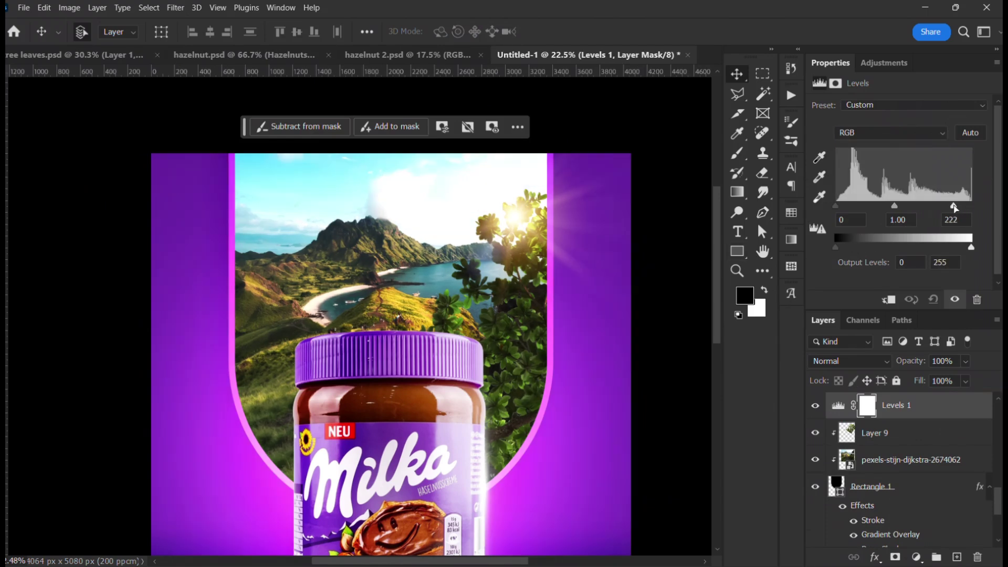
Step: Clip the Levels 1 adjustment to the layers below it and set its white input level to 230
{"action": "left_click", "coordinate": [924, 416], "text": "alt"}
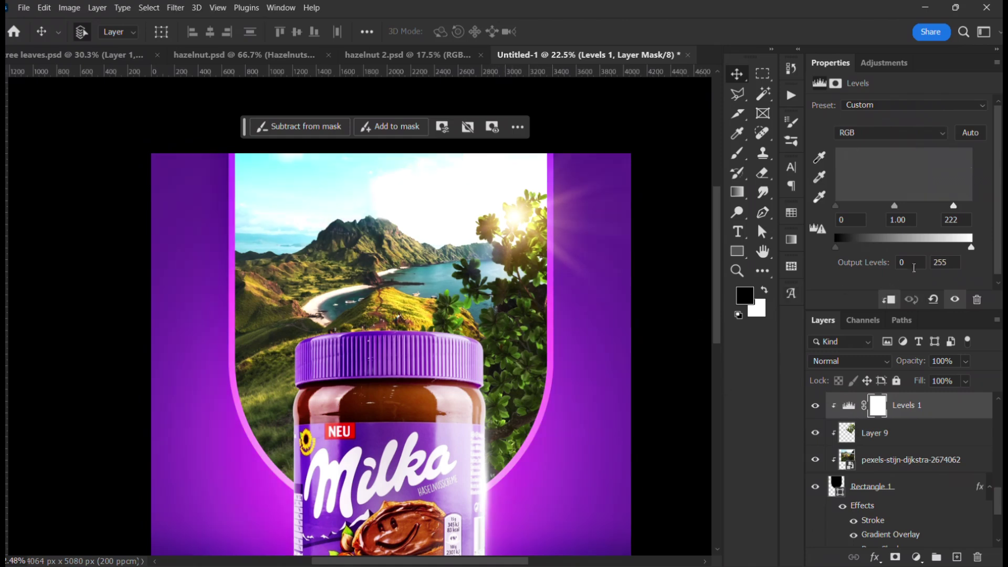
{"action": "left_click_drag", "start_coordinate": [950, 208], "coordinate": [945, 208]}
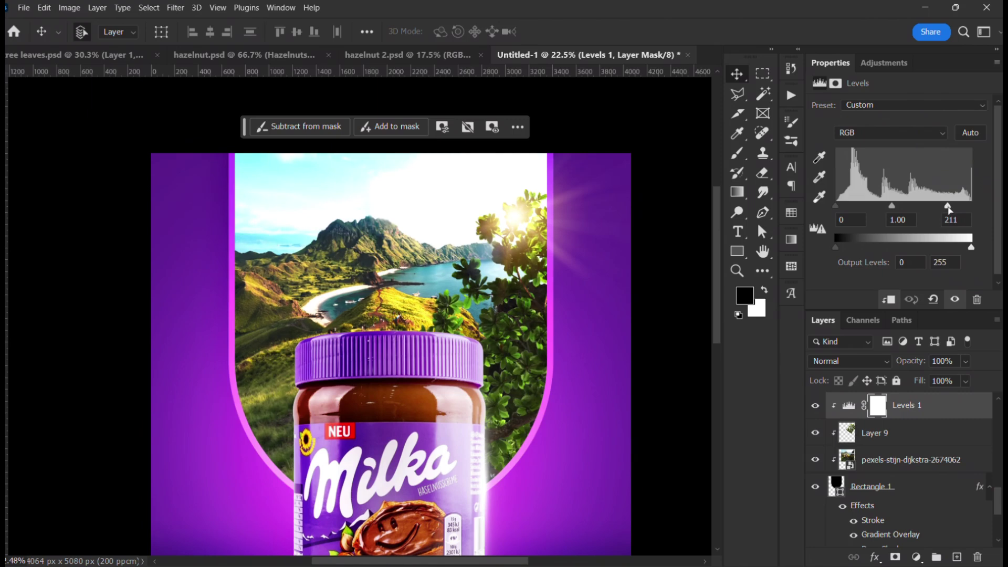
{"action": "left_click_drag", "start_coordinate": [948, 208], "coordinate": [959, 210]}
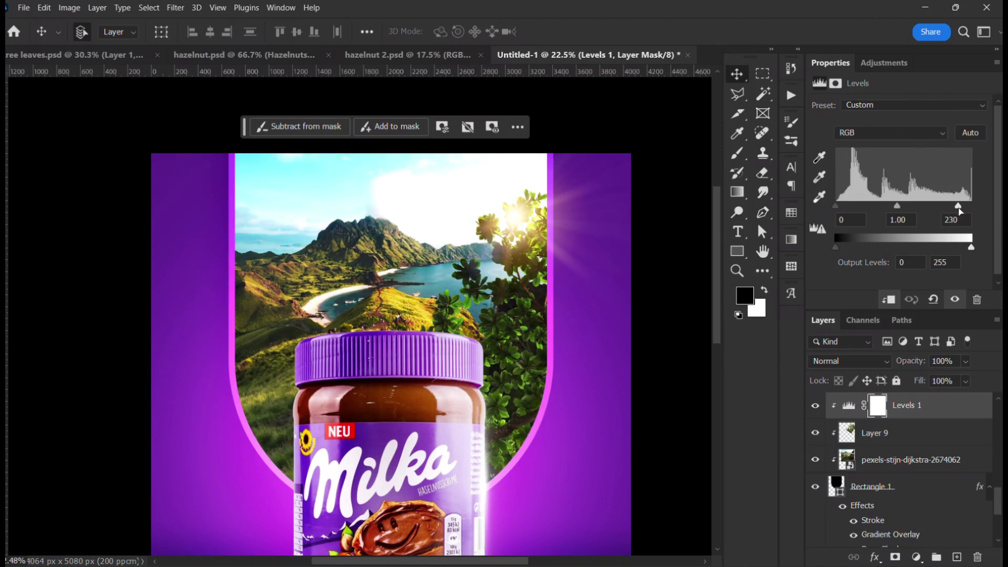
Step: Convert Layer 9 to a smart object and apply a Gaussian Blur with a 6.8-pixel radius
{"action": "left_click", "coordinate": [927, 431]}
{"action": "right_click", "coordinate": [924, 432]}
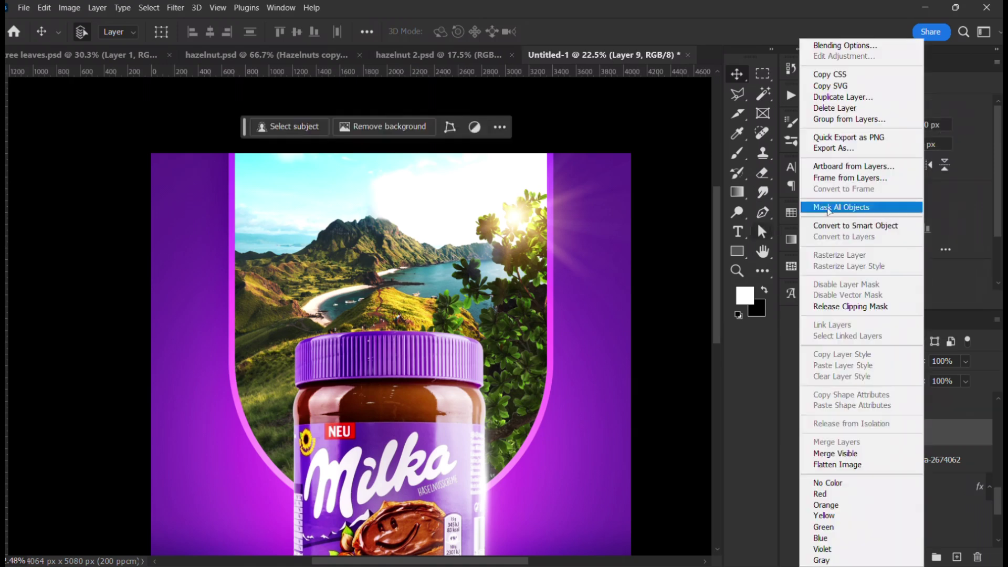
{"action": "left_click", "coordinate": [857, 226]}
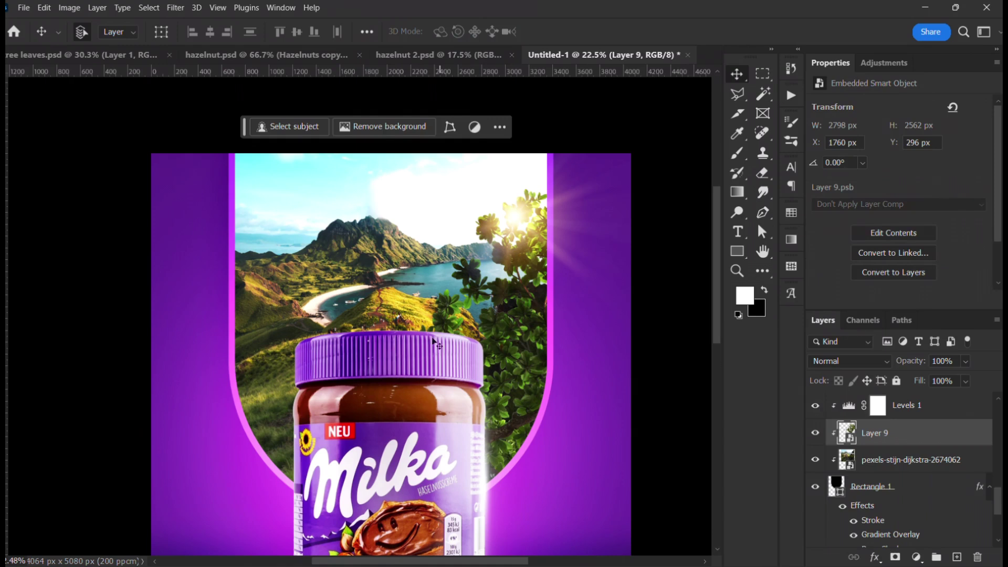
{"action": "left_click", "coordinate": [176, 8]}
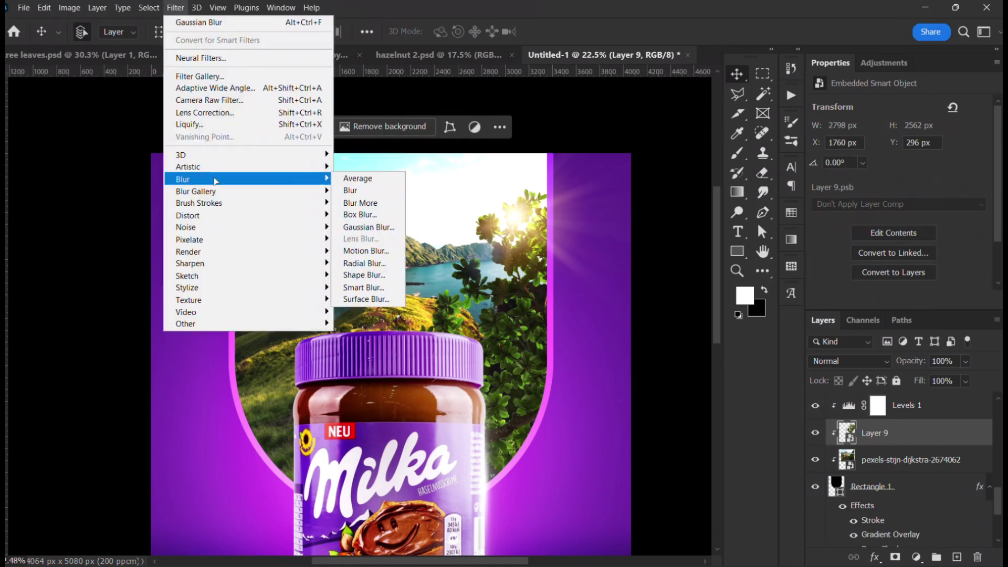
{"action": "mouse_move", "coordinate": [269, 193]}
{"action": "mouse_move", "coordinate": [210, 179]}
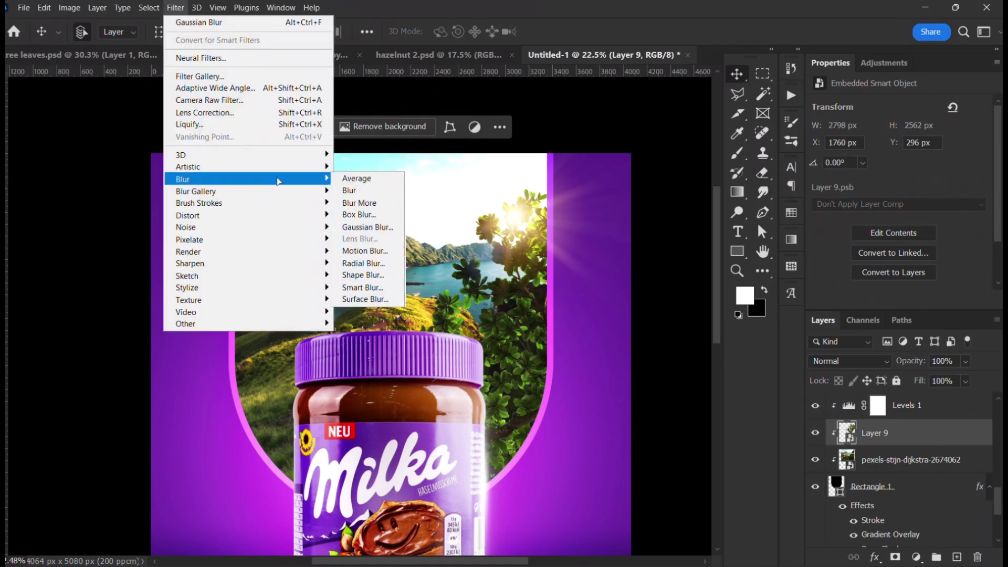
{"action": "left_click", "coordinate": [363, 227]}
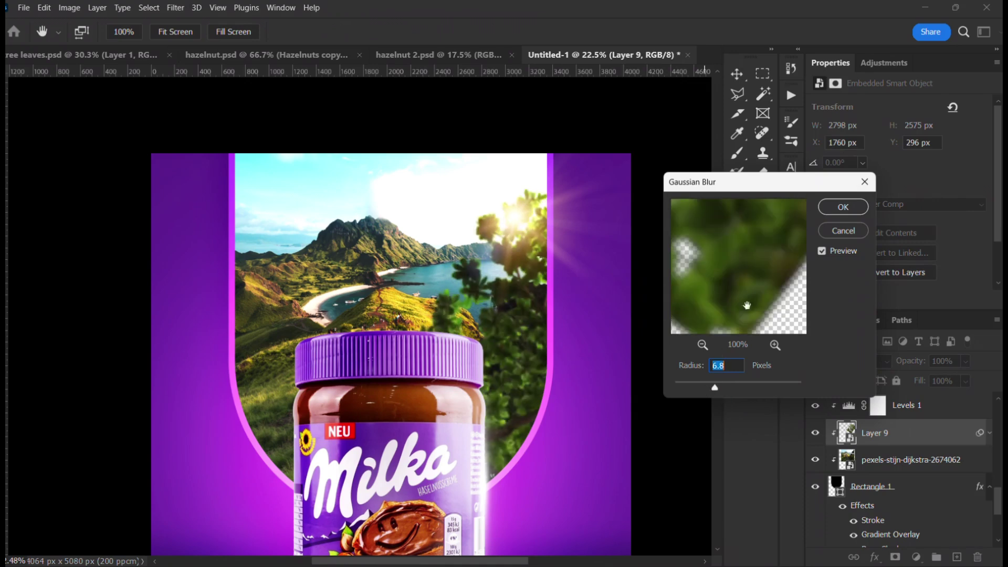
{"action": "left_click", "coordinate": [831, 205]}
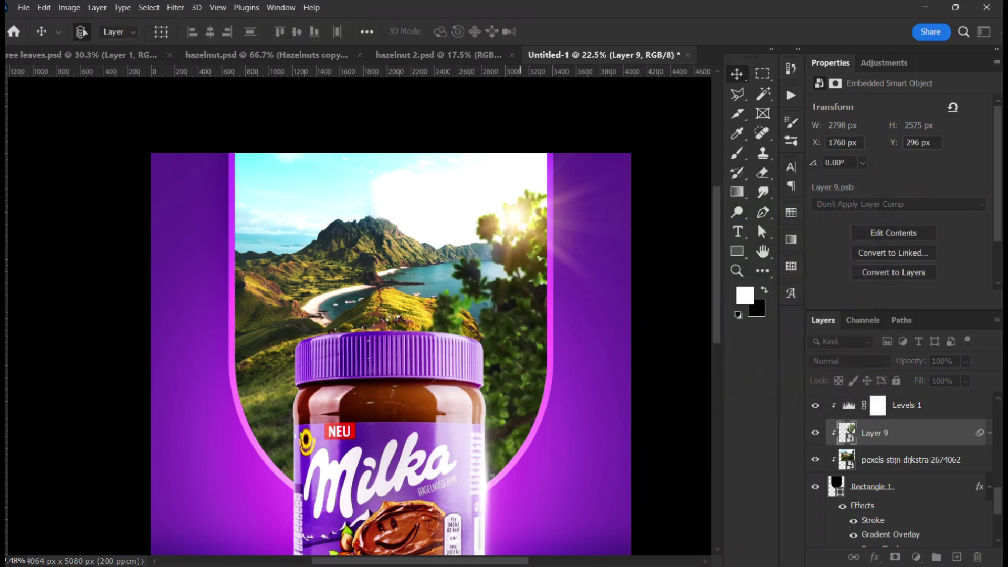
Step: Copy the left leaf branch from the tree leaves.psd document into the poster as the topmost layer
{"action": "scroll", "coordinate": [520, 176], "scroll_direction": "down", "scroll_amount": 4}
{"action": "scroll", "coordinate": [442, 284], "scroll_direction": "up", "scroll_amount": 3}
{"action": "left_click_drag", "start_coordinate": [465, 264], "coordinate": [419, 339]}
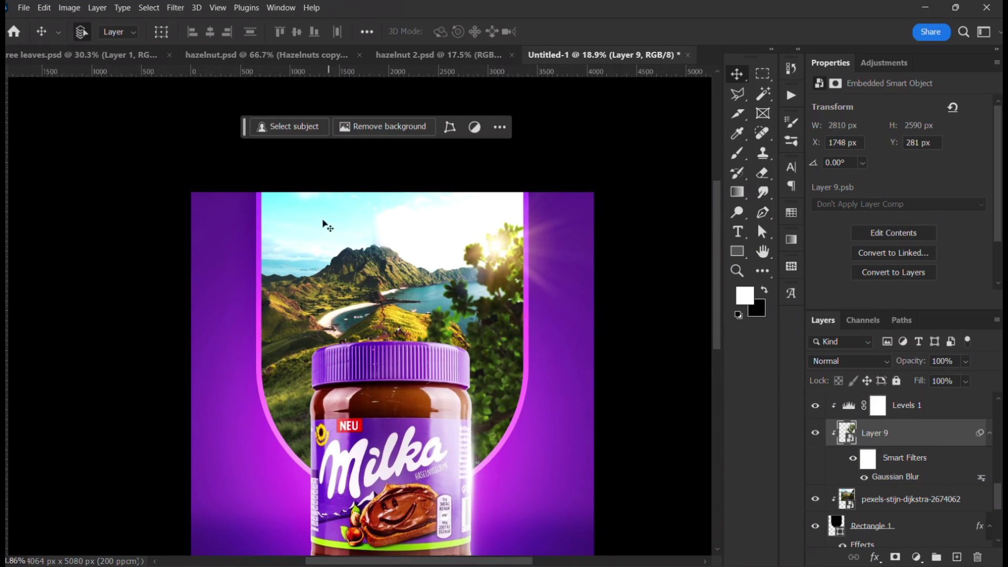
{"action": "left_click", "coordinate": [95, 55]}
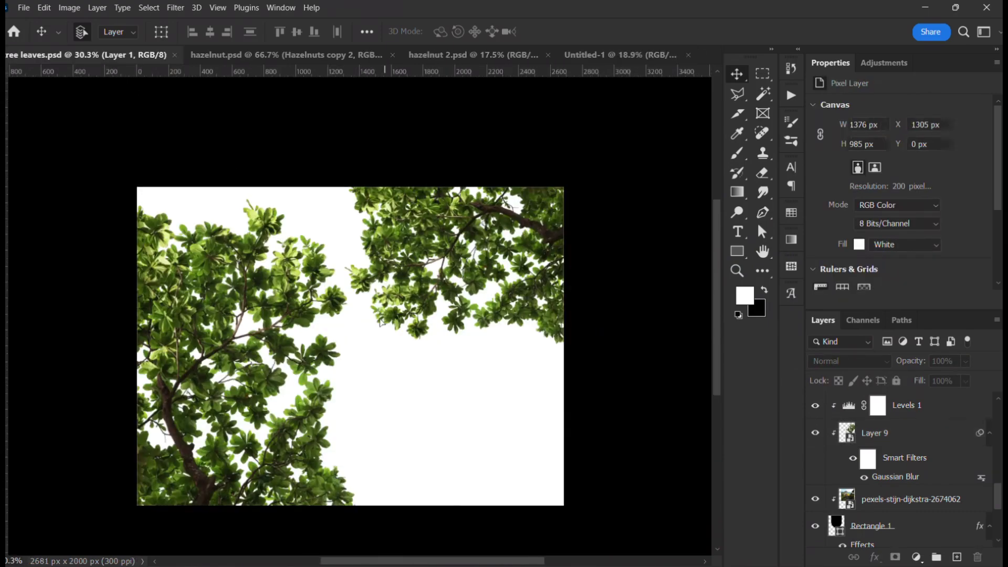
{"action": "left_click_drag", "start_coordinate": [381, 362], "coordinate": [202, 387]}
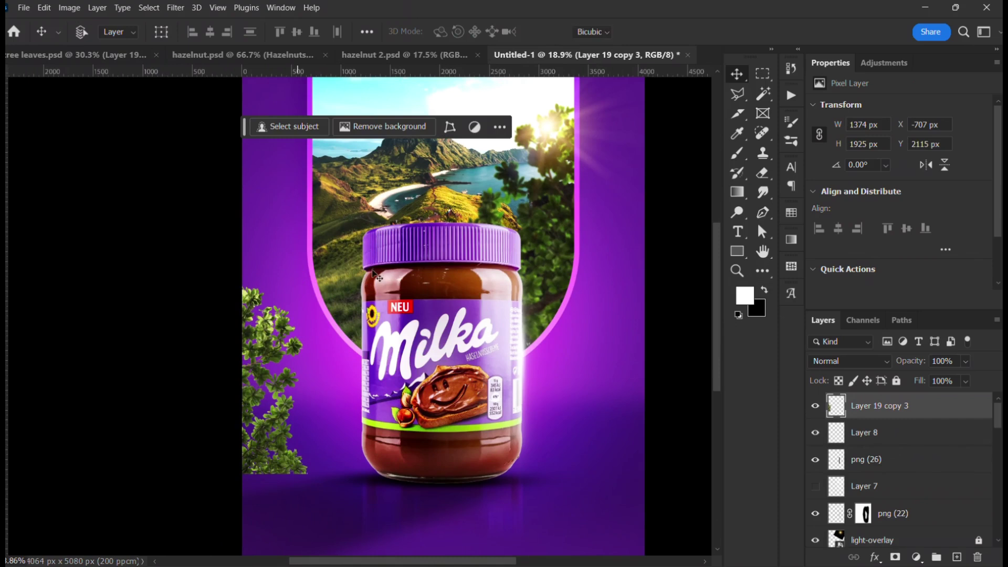
Step: Rotate and enlarge the new leaf branch to about 2174 × 2607 px, placing it over the poster's upper-left corner
{"action": "key", "text": "ctrl+t"}
{"action": "left_click_drag", "start_coordinate": [412, 215], "coordinate": [514, 399]}
{"action": "left_click_drag", "start_coordinate": [351, 382], "coordinate": [371, 379]}
{"action": "left_click_drag", "start_coordinate": [309, 350], "coordinate": [400, 334]}
{"action": "left_click_drag", "start_coordinate": [505, 341], "coordinate": [409, 341]}
{"action": "left_click_drag", "start_coordinate": [343, 313], "coordinate": [400, 266]}
{"action": "left_click_drag", "start_coordinate": [367, 232], "coordinate": [454, 317]}
{"action": "mouse_move", "coordinate": [336, 272]}
{"action": "left_mouse_down"}
{"action": "mouse_move", "coordinate": [324, 287]}
{"action": "mouse_move", "coordinate": [317, 277]}
{"action": "mouse_move", "coordinate": [349, 274]}
{"action": "left_mouse_up"}
{"action": "left_click_drag", "start_coordinate": [360, 227], "coordinate": [404, 229]}
{"action": "left_click_drag", "start_coordinate": [358, 266], "coordinate": [381, 268]}
{"action": "left_click_drag", "start_coordinate": [308, 279], "coordinate": [352, 304]}
{"action": "scroll", "coordinate": [386, 263], "scroll_direction": "down", "scroll_amount": 3}
{"action": "left_click_drag", "start_coordinate": [385, 263], "coordinate": [414, 307]}
{"action": "left_click_drag", "start_coordinate": [413, 256], "coordinate": [462, 438]}
{"action": "left_click_drag", "start_coordinate": [460, 353], "coordinate": [462, 251]}
{"action": "left_click_drag", "start_coordinate": [394, 249], "coordinate": [370, 206]}
{"action": "key", "text": "Return"}
Step: Shift and rotate the leaf branch further in the upper-left corner, ending at about X -869 px and Y -591 px
{"action": "scroll", "coordinate": [378, 215], "scroll_direction": "up", "scroll_amount": 3}
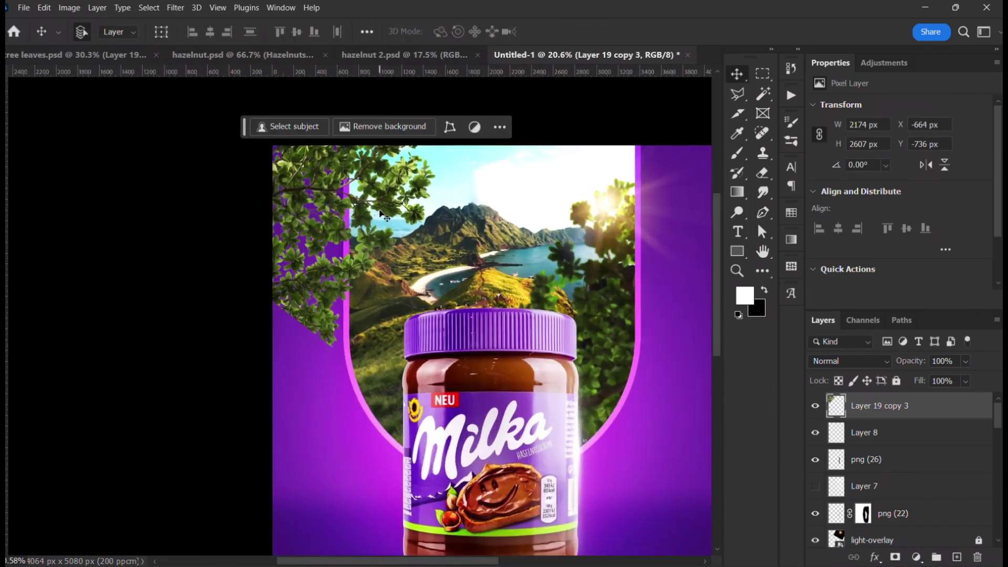
{"action": "mouse_move", "coordinate": [423, 300]}
{"action": "left_mouse_down"}
{"action": "mouse_move", "coordinate": [397, 288]}
{"action": "mouse_move", "coordinate": [419, 289]}
{"action": "left_mouse_up"}
{"action": "scroll", "coordinate": [420, 276], "scroll_direction": "down", "scroll_amount": 1}
{"action": "key", "text": "ctrl+t"}
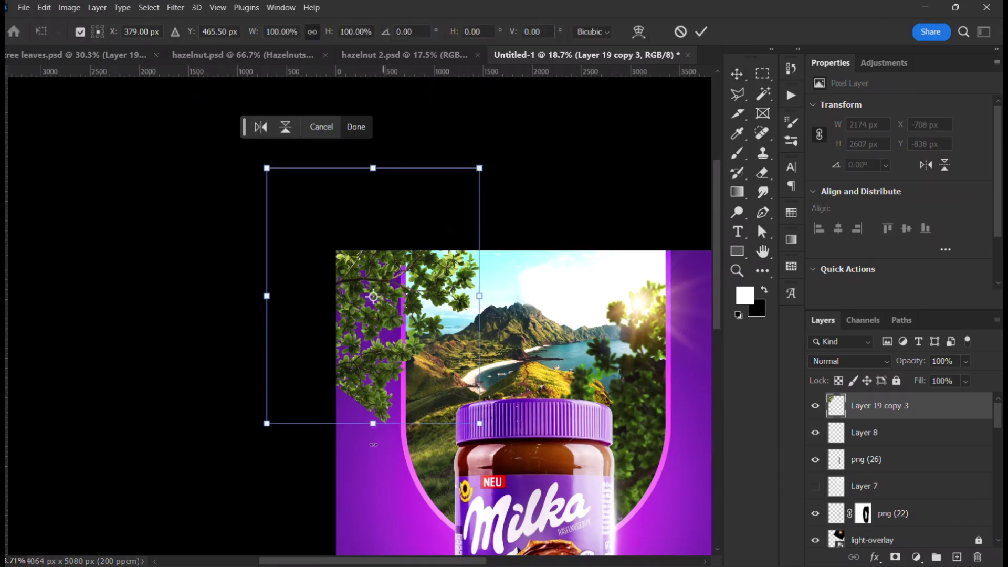
{"action": "left_click_drag", "start_coordinate": [373, 423], "coordinate": [307, 458]}
{"action": "key", "text": "Return"}
{"action": "scroll", "coordinate": [388, 336], "scroll_direction": "down", "scroll_amount": 1}
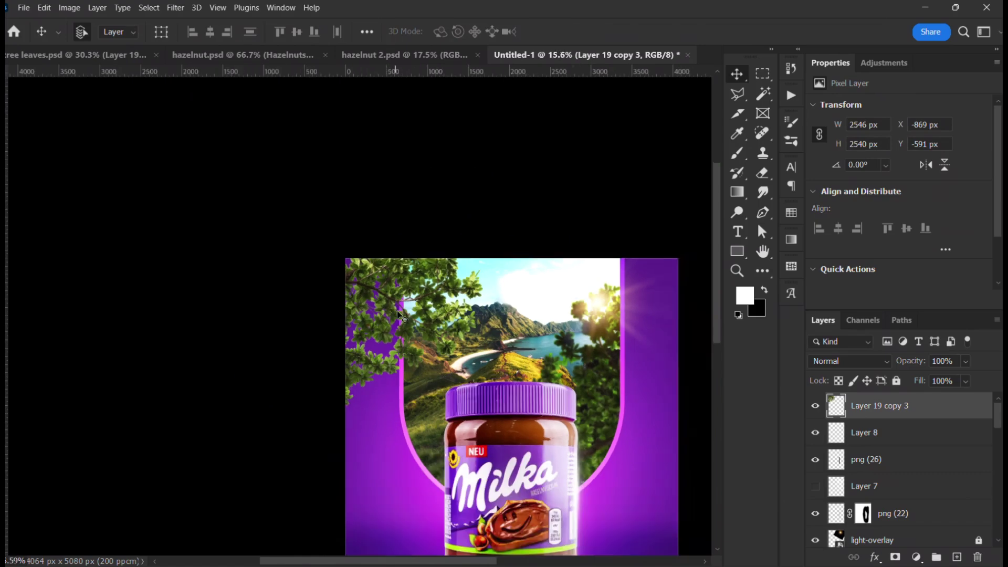
Step: Convert Layer 19 copy 3 to a smart object
{"action": "left_click_drag", "start_coordinate": [401, 320], "coordinate": [349, 228]}
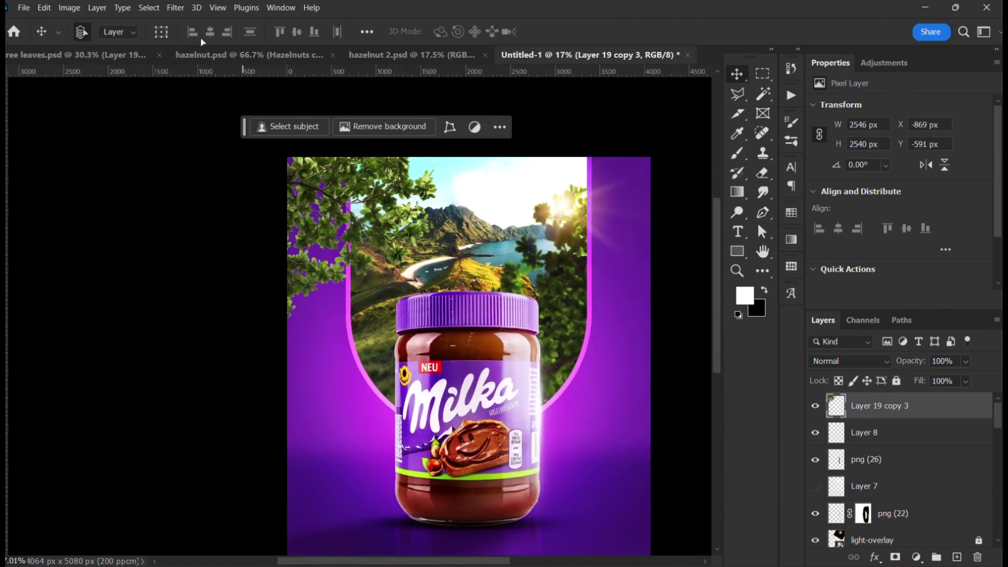
{"action": "left_click", "coordinate": [175, 7]}
{"action": "left_click", "coordinate": [928, 397]}
{"action": "right_click", "coordinate": [922, 403]}
{"action": "left_click", "coordinate": [871, 226]}
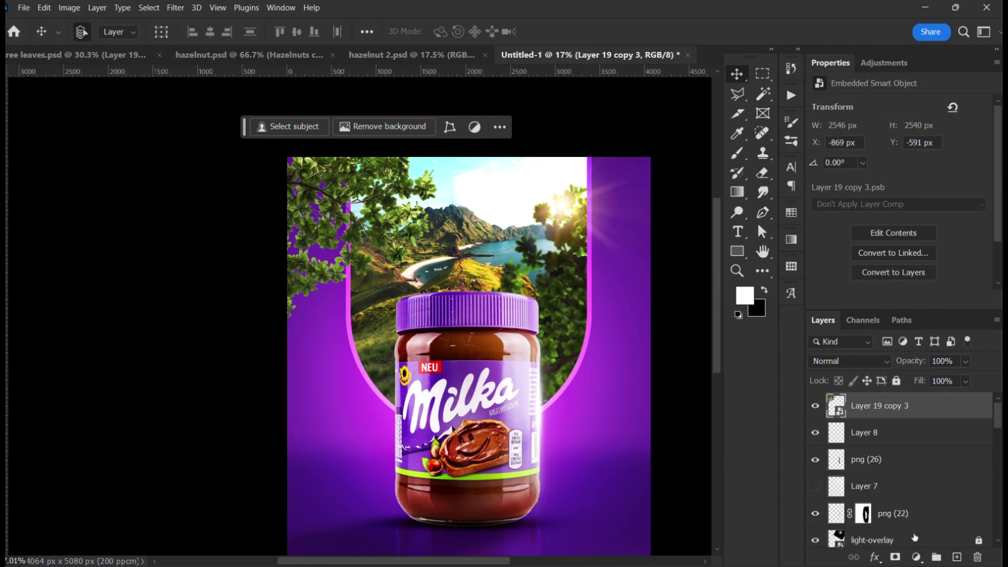
Step: Add a Levels adjustment with white input level 197 above Layer 19 copy 3 and clip it to that layer
{"action": "left_click", "coordinate": [917, 557]}
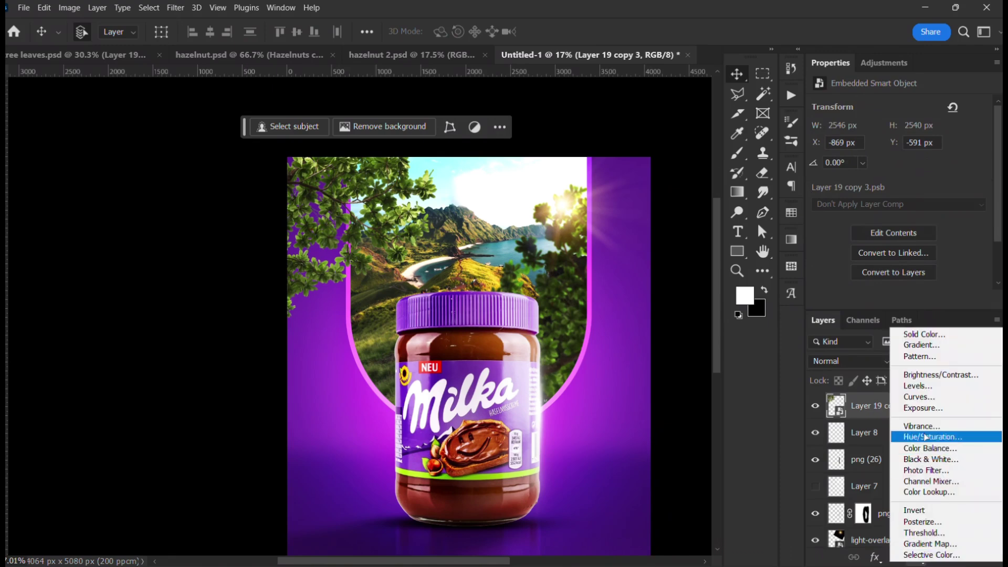
{"action": "left_click", "coordinate": [930, 386]}
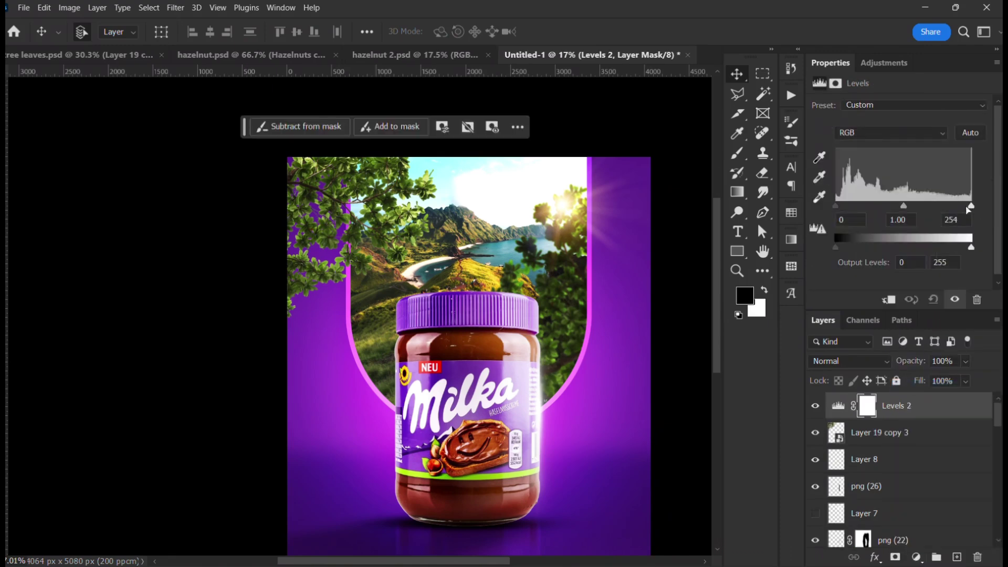
{"action": "left_click_drag", "start_coordinate": [949, 213], "coordinate": [948, 212]}
{"action": "left_click_drag", "start_coordinate": [941, 210], "coordinate": [940, 210]}
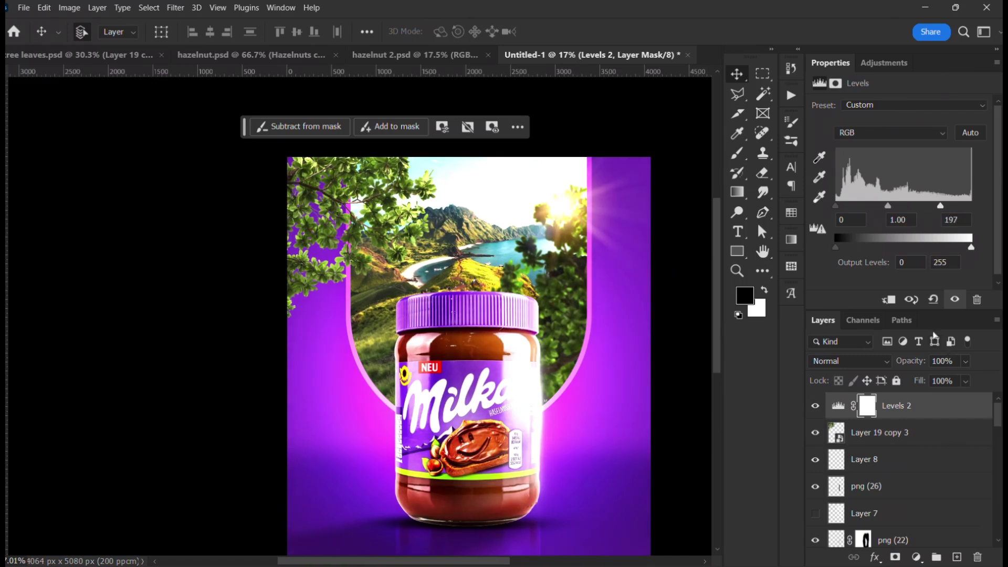
{"action": "left_click", "coordinate": [888, 300]}
{"action": "scroll", "coordinate": [404, 254], "scroll_direction": "down", "scroll_amount": 1}
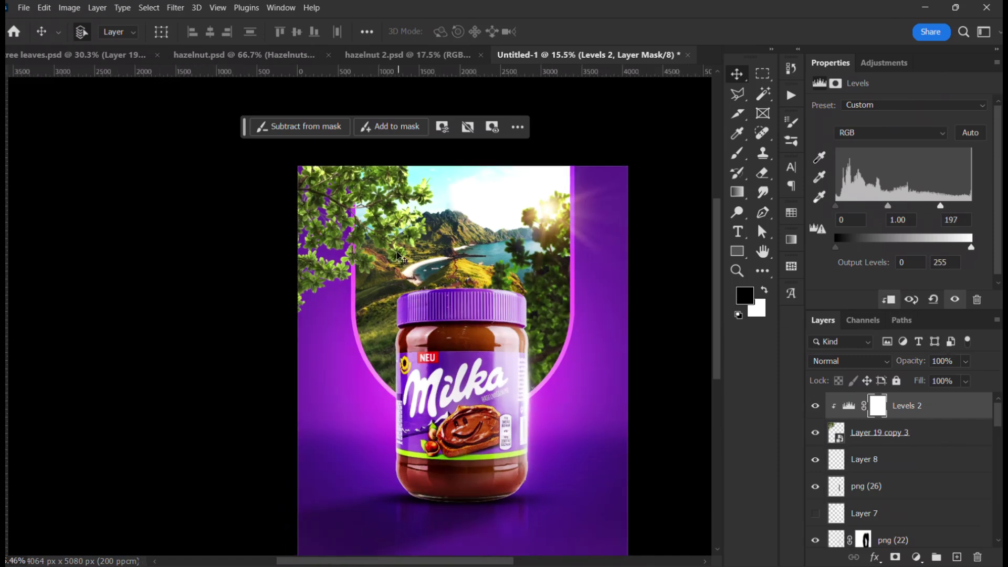
Step: Apply a Gaussian Blur with a 6.8-pixel radius to Layer 19 copy 3
{"action": "left_click", "coordinate": [913, 432]}
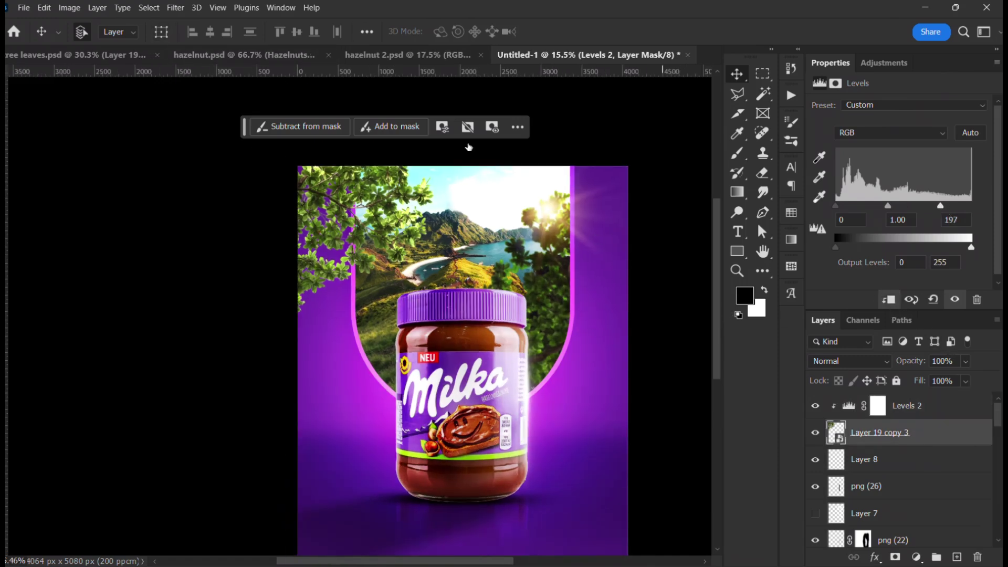
{"action": "left_click", "coordinate": [176, 8]}
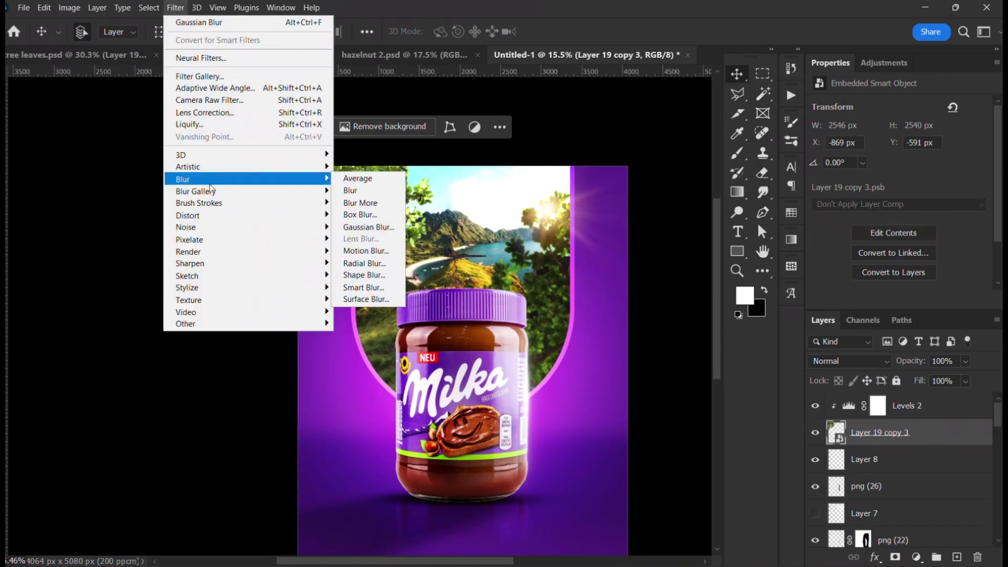
{"action": "left_click", "coordinate": [353, 227]}
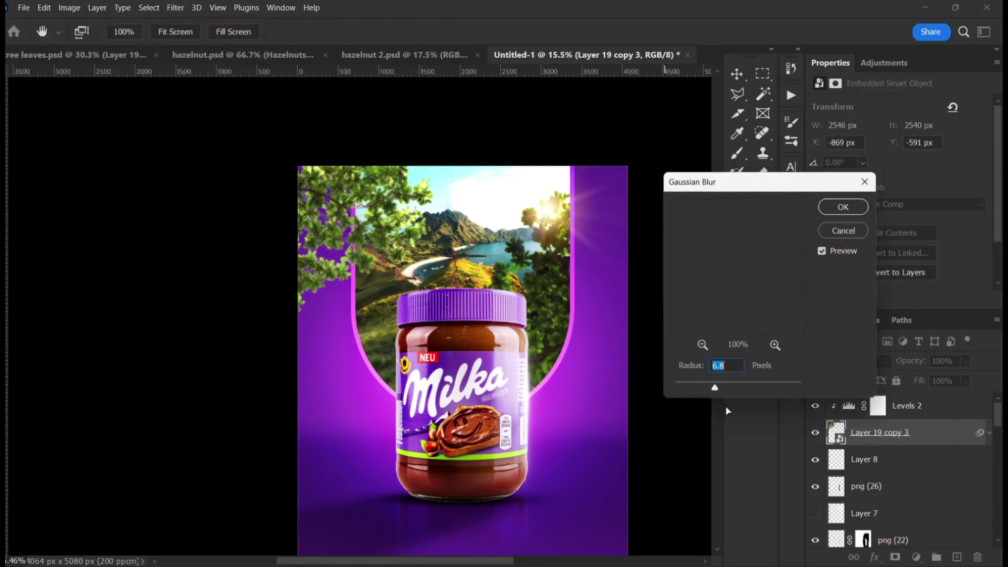
{"action": "left_click", "coordinate": [831, 213]}
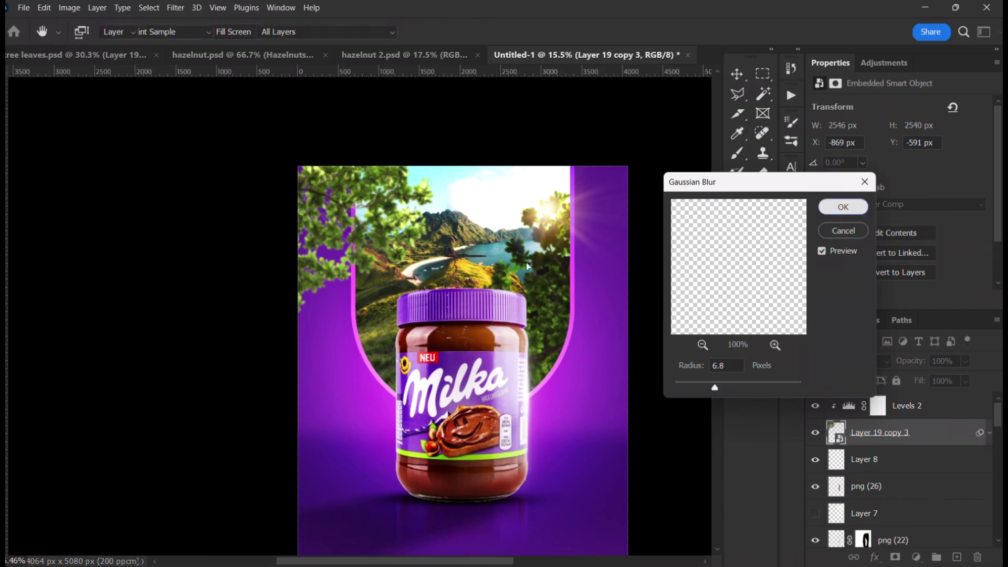
{"action": "scroll", "coordinate": [385, 285], "scroll_direction": "down", "scroll_amount": 3}
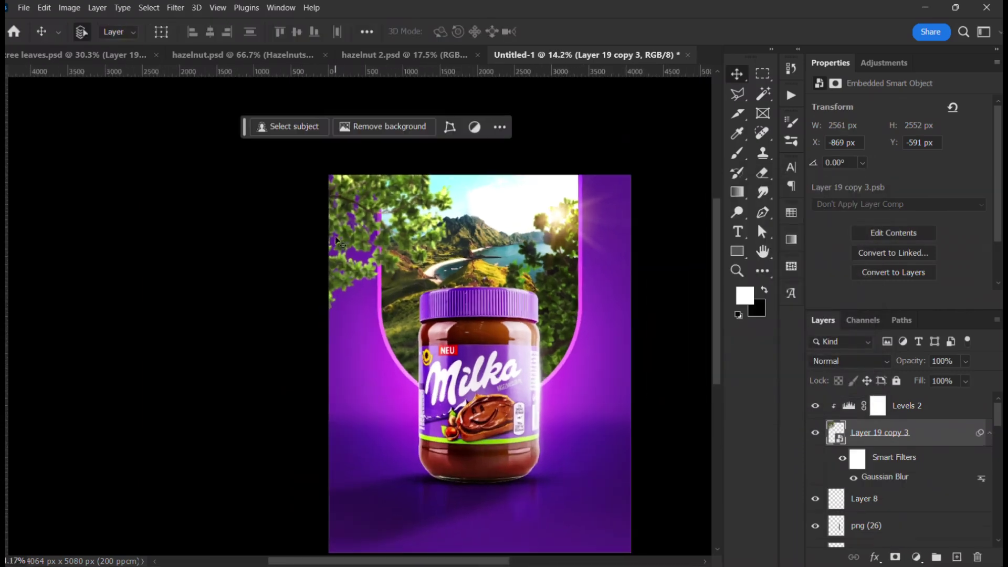
Step: Load the outline of the leaf branch on Layer 19 copy 3 as a selection and turn it into a layer mask
{"action": "scroll", "coordinate": [346, 309], "scroll_direction": "up", "scroll_amount": 10}
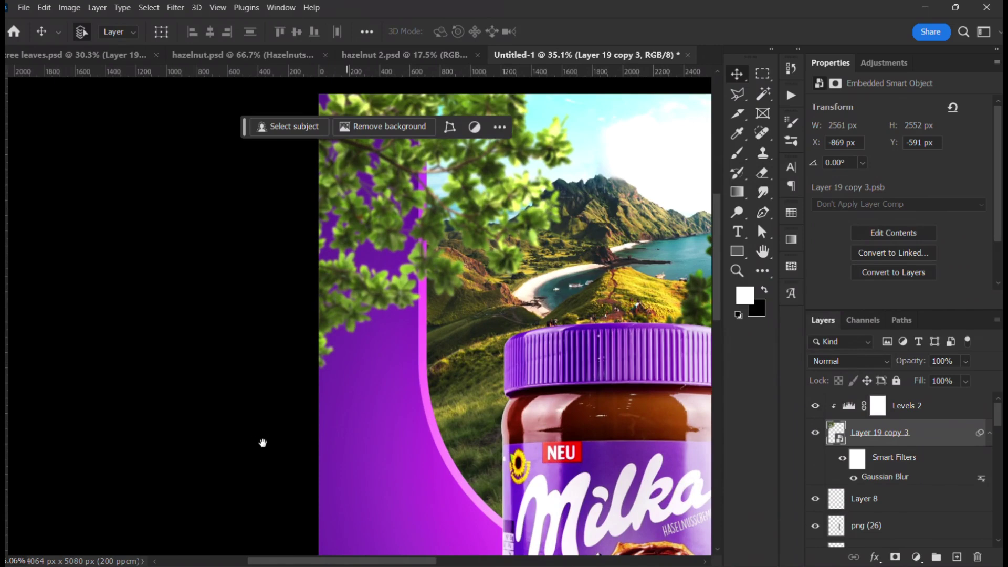
{"action": "key", "text": "ctrl+t"}
{"action": "left_click_drag", "start_coordinate": [398, 297], "coordinate": [402, 297]}
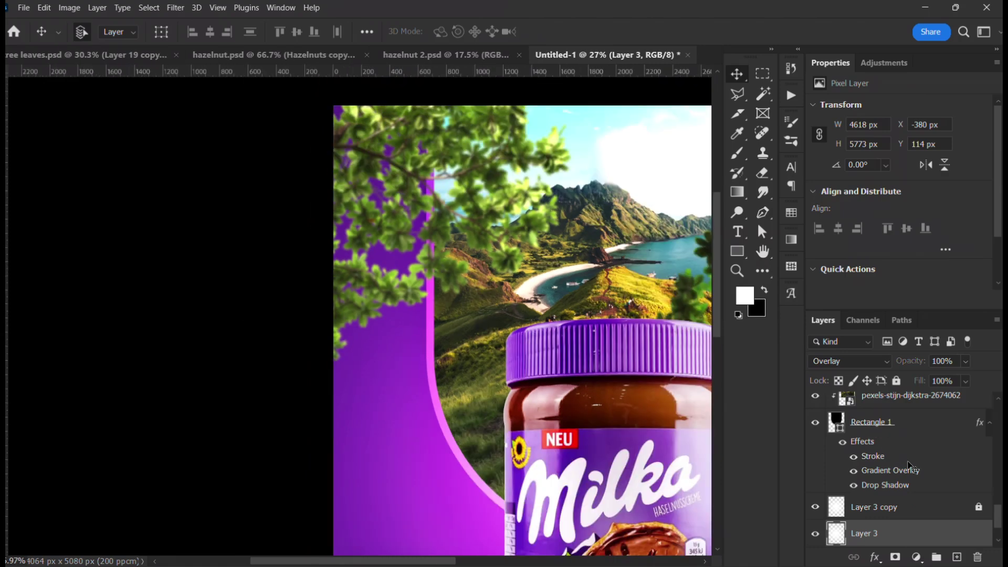
{"action": "scroll", "coordinate": [894, 524], "scroll_direction": "up", "scroll_amount": 5}
{"action": "scroll", "coordinate": [894, 529], "scroll_direction": "down", "scroll_amount": 5}
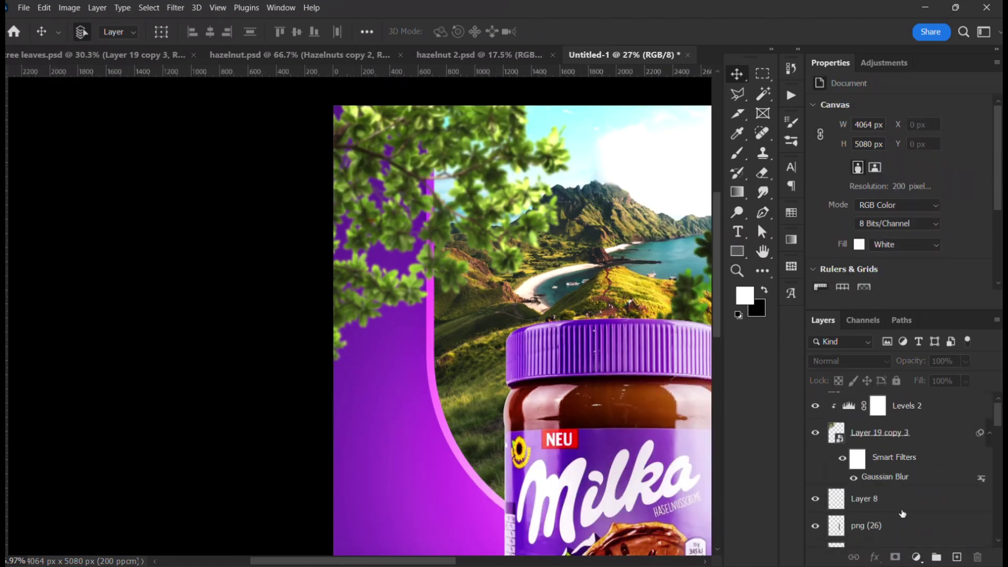
{"action": "left_click", "coordinate": [934, 440]}
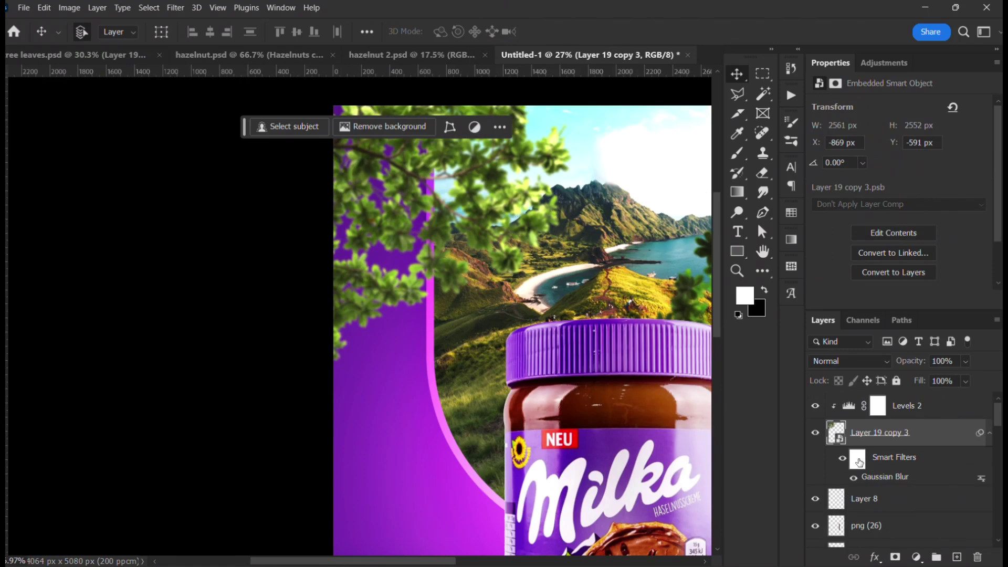
{"action": "left_click", "coordinate": [838, 437], "text": "ctrl"}
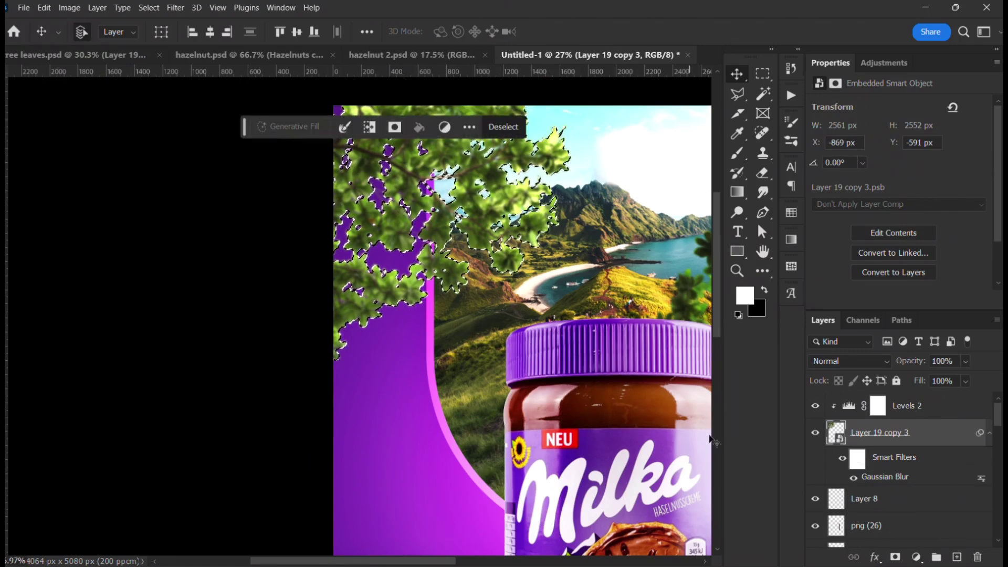
{"action": "left_click", "coordinate": [894, 557]}
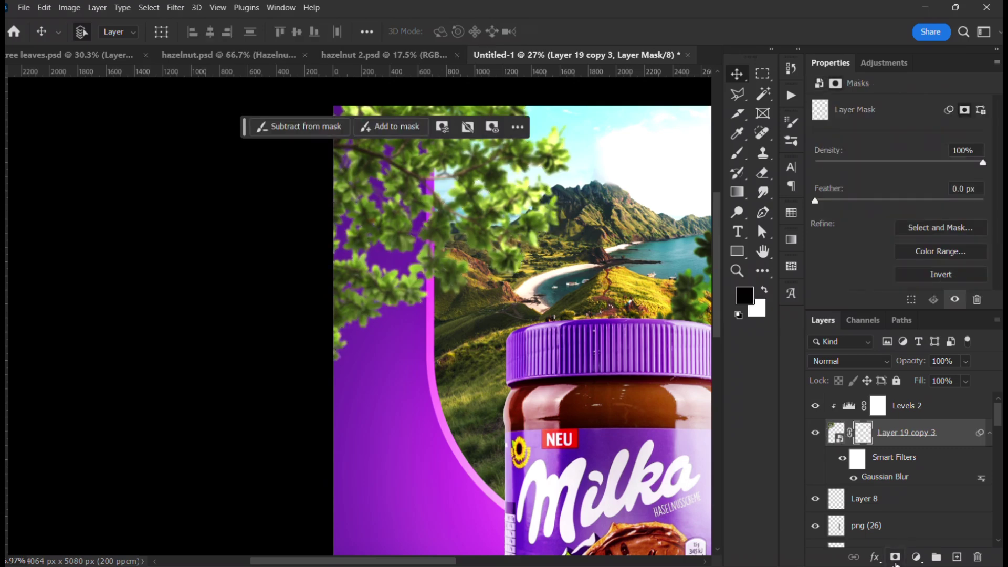
Step: Compare the leaf branch with the layer and its mask switched off and on, and check the overall poster
{"action": "scroll", "coordinate": [441, 299], "scroll_direction": "down", "scroll_amount": 2}
{"action": "left_click_drag", "start_coordinate": [532, 315], "coordinate": [516, 354]}
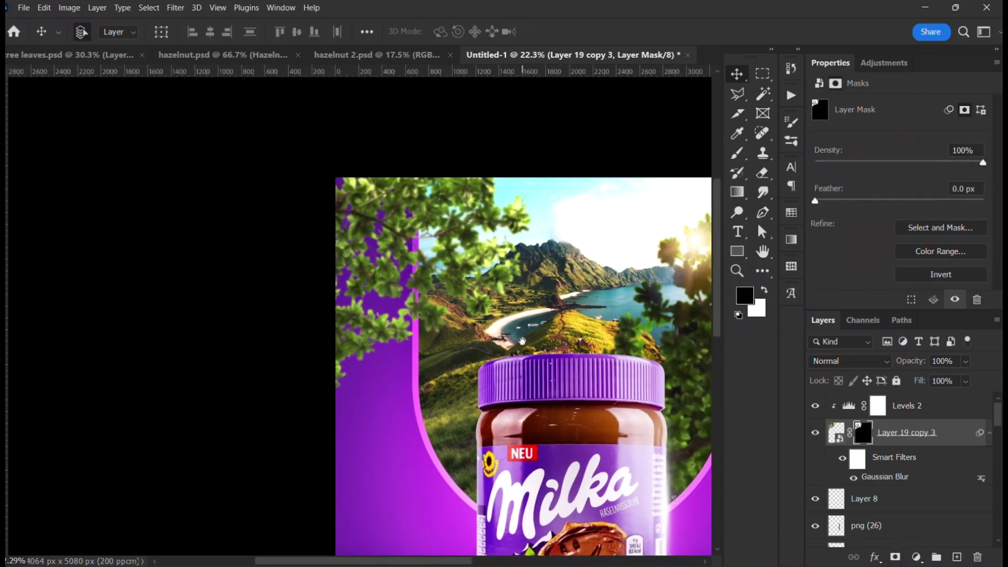
{"action": "scroll", "coordinate": [443, 289], "scroll_direction": "up", "scroll_amount": 3}
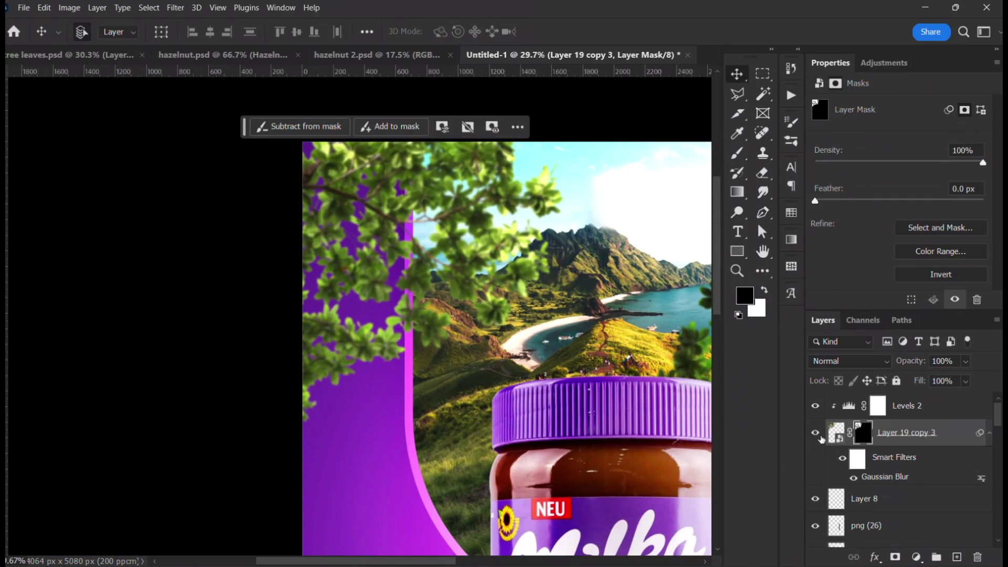
{"action": "left_click", "coordinate": [822, 439]}
{"action": "left_click", "coordinate": [824, 439]}
{"action": "left_click", "coordinate": [864, 434], "text": "shift"}
{"action": "left_click", "coordinate": [863, 434], "text": "shift"}
{"action": "scroll", "coordinate": [542, 316], "scroll_direction": "down", "scroll_amount": 6}
{"action": "left_click_drag", "start_coordinate": [552, 324], "coordinate": [415, 259]}
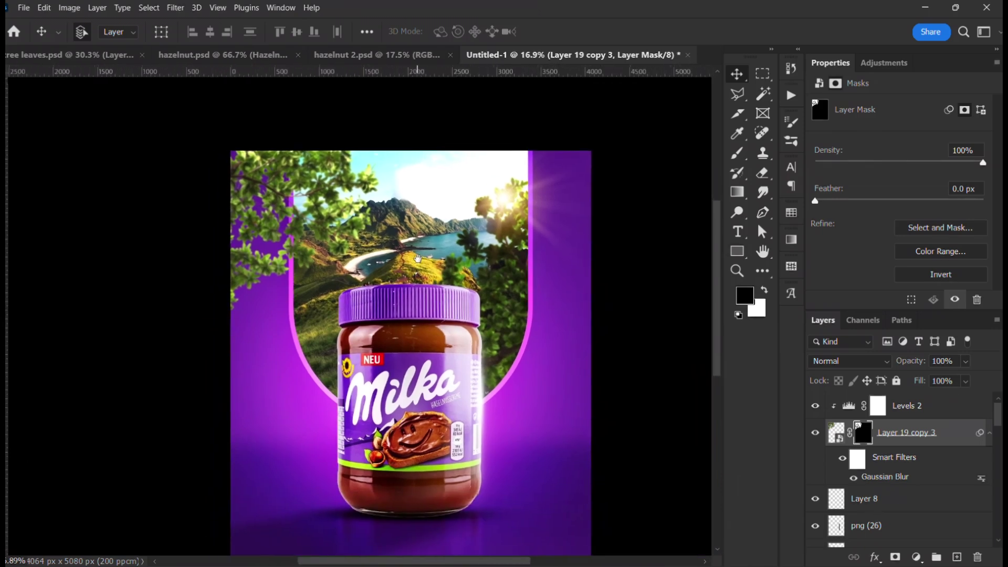
Step: Hide the Levels 2 adjustment above Layer 19 copy 3, deselect all layers and check the overall poster
{"action": "scroll", "coordinate": [360, 257], "scroll_direction": "down", "scroll_amount": 1}
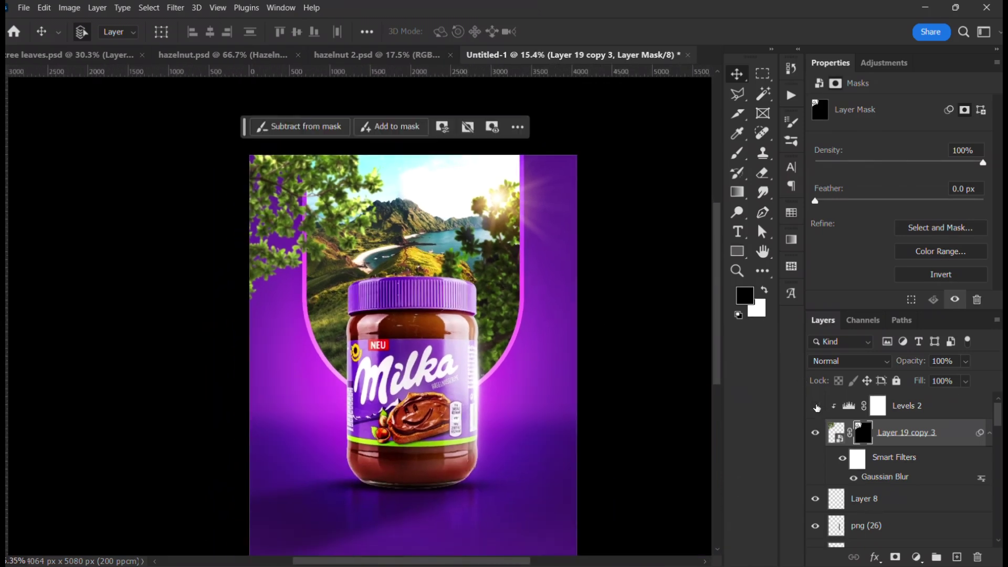
{"action": "left_click", "coordinate": [666, 333]}
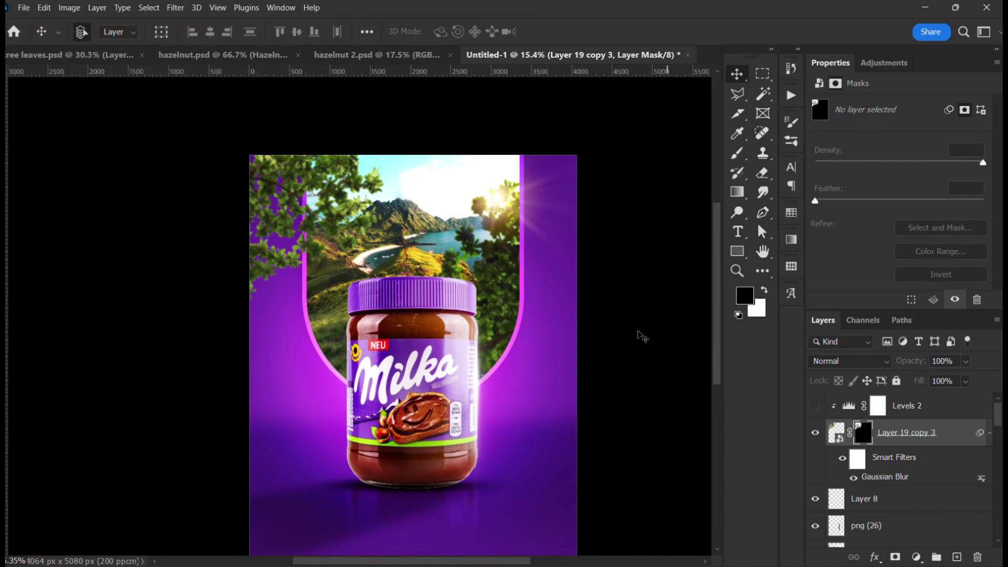
{"action": "scroll", "coordinate": [477, 319], "scroll_direction": "down", "scroll_amount": 1}
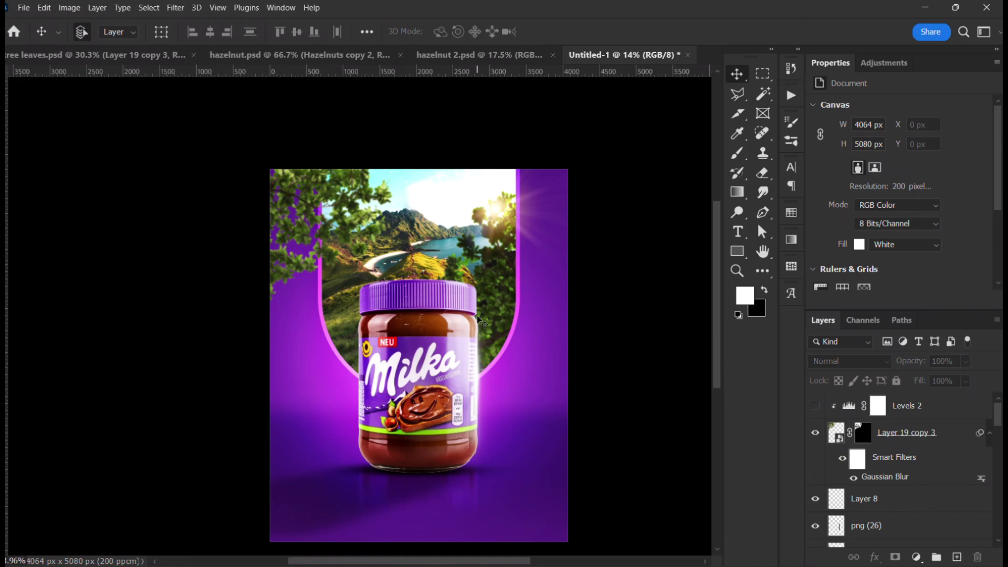
{"action": "scroll", "coordinate": [478, 317], "scroll_direction": "up", "scroll_amount": 3}
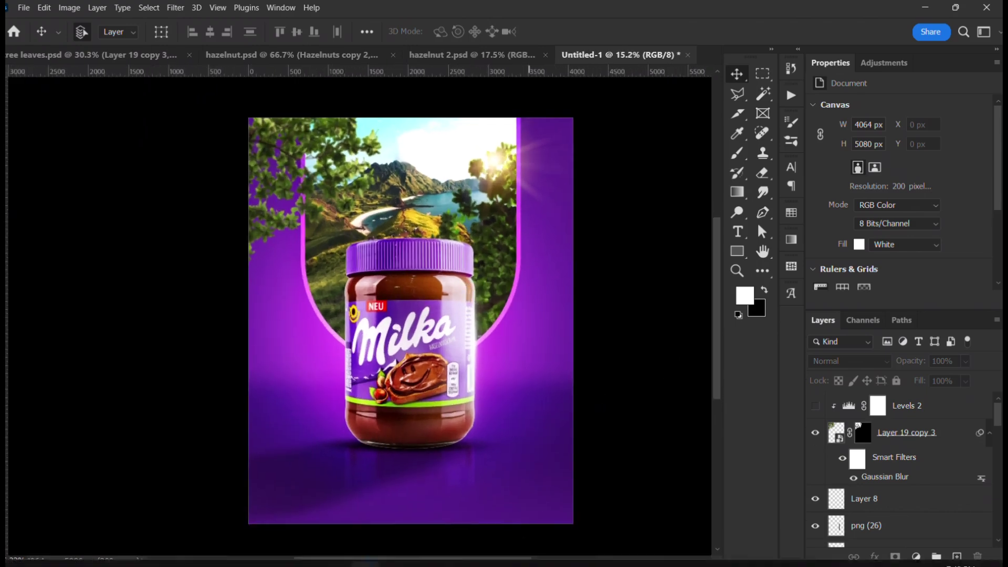
Step: Place the glow image png (26).jpg from the Graphic Elements folder at the centre of the poster
{"action": "mouse_move", "coordinate": [223, 531]}
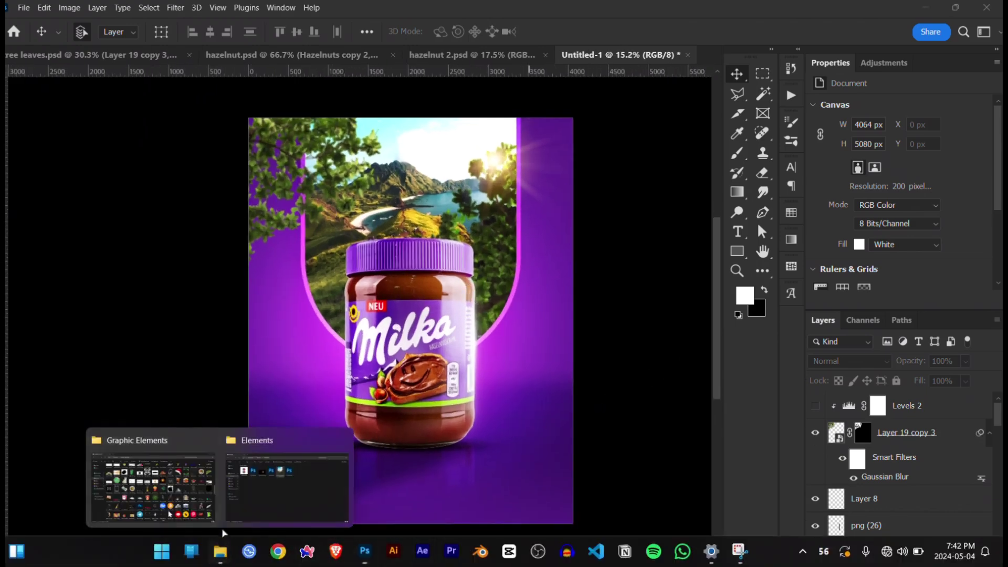
{"action": "left_click", "coordinate": [255, 493]}
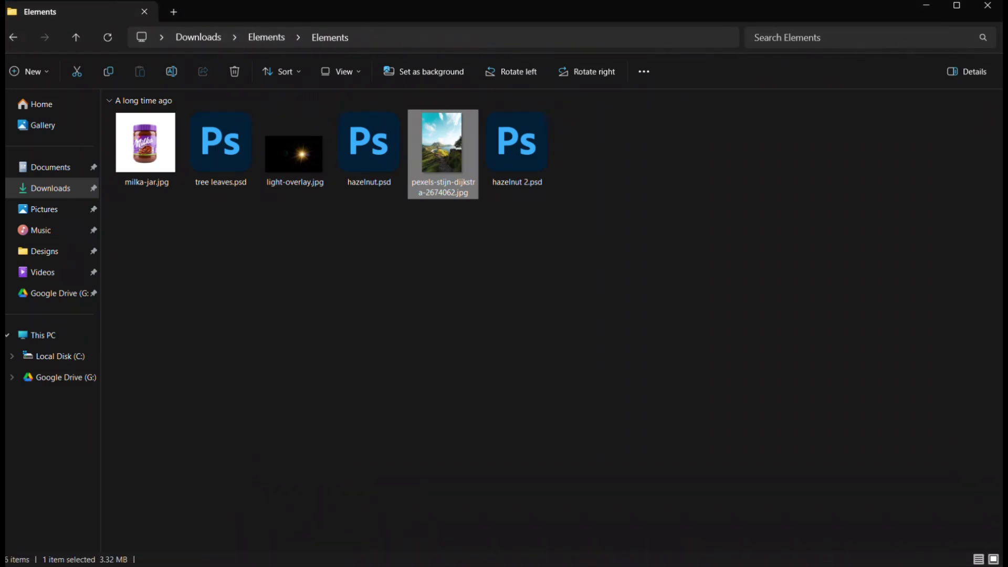
{"action": "mouse_move", "coordinate": [221, 551]}
{"action": "left_click", "coordinate": [152, 480]}
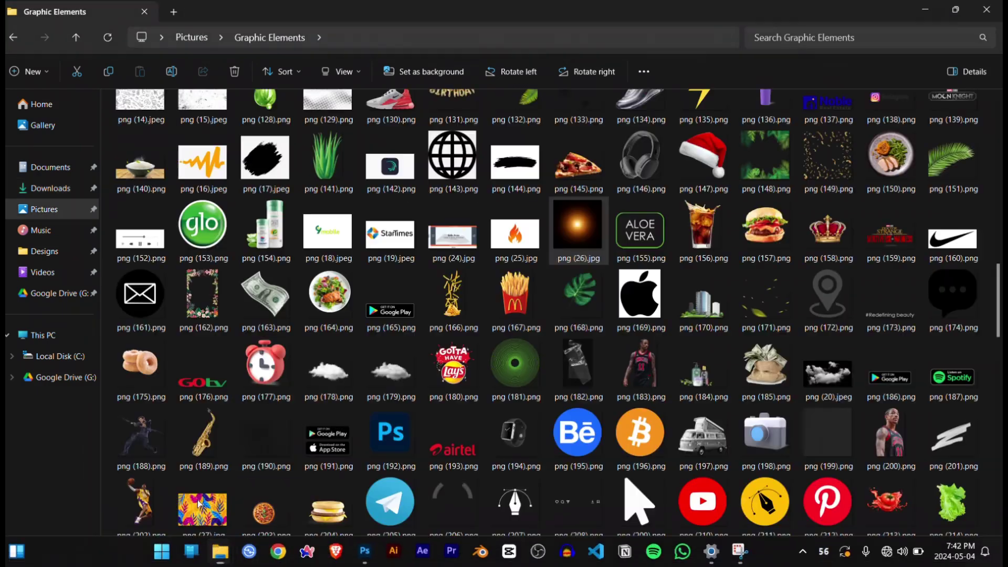
{"action": "left_click_drag", "start_coordinate": [577, 226], "coordinate": [492, 298]}
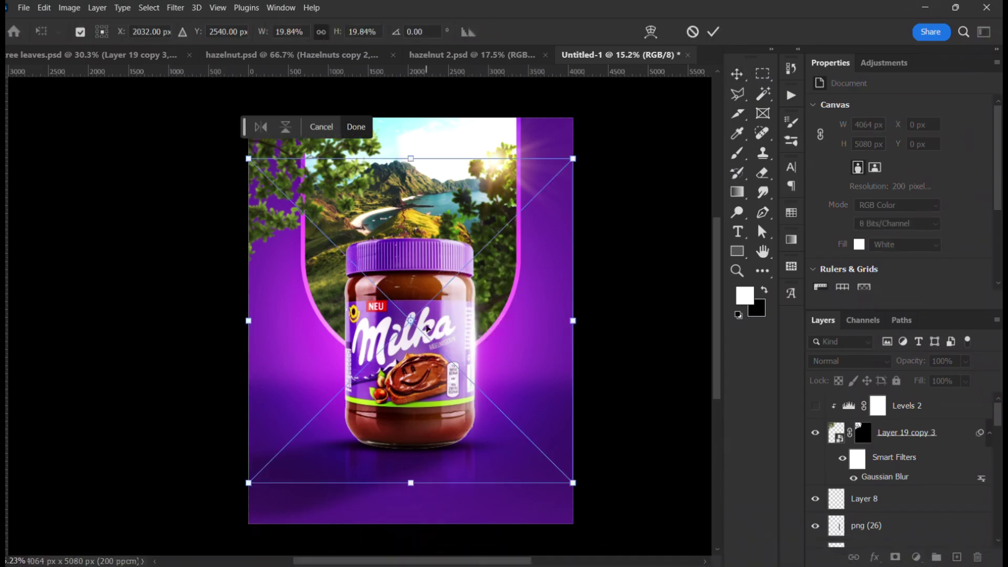
{"action": "key", "text": "Return"}
Step: Set the glow layer's blend mode to Screen and move it over the sun at the landscape's upper right
{"action": "left_click", "coordinate": [850, 361]}
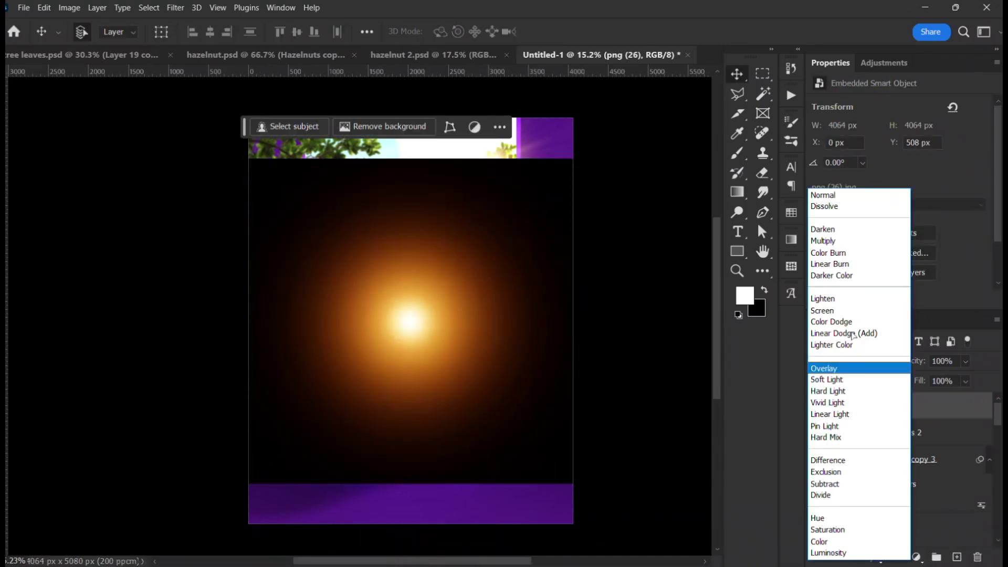
{"action": "left_click", "coordinate": [846, 314]}
{"action": "left_click_drag", "start_coordinate": [424, 333], "coordinate": [484, 158]}
{"action": "left_click", "coordinate": [637, 239]}
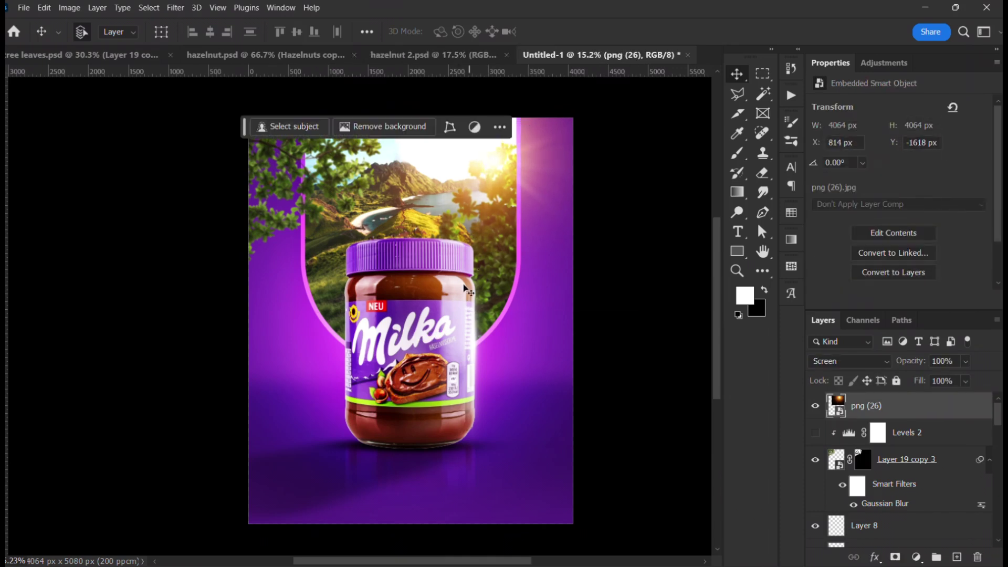
Step: Set the fill of the Gradient Fill 1 layer on the floor to 47%
{"action": "left_click_drag", "start_coordinate": [293, 490], "coordinate": [315, 494]}
{"action": "scroll", "coordinate": [467, 409], "scroll_direction": "down", "scroll_amount": 1}
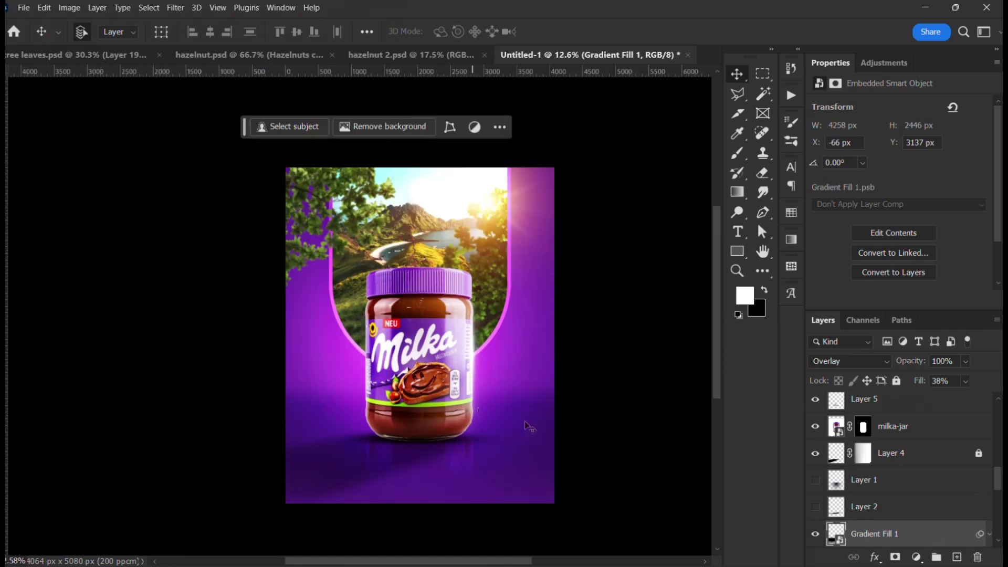
{"action": "left_click_drag", "start_coordinate": [920, 385], "coordinate": [930, 390]}
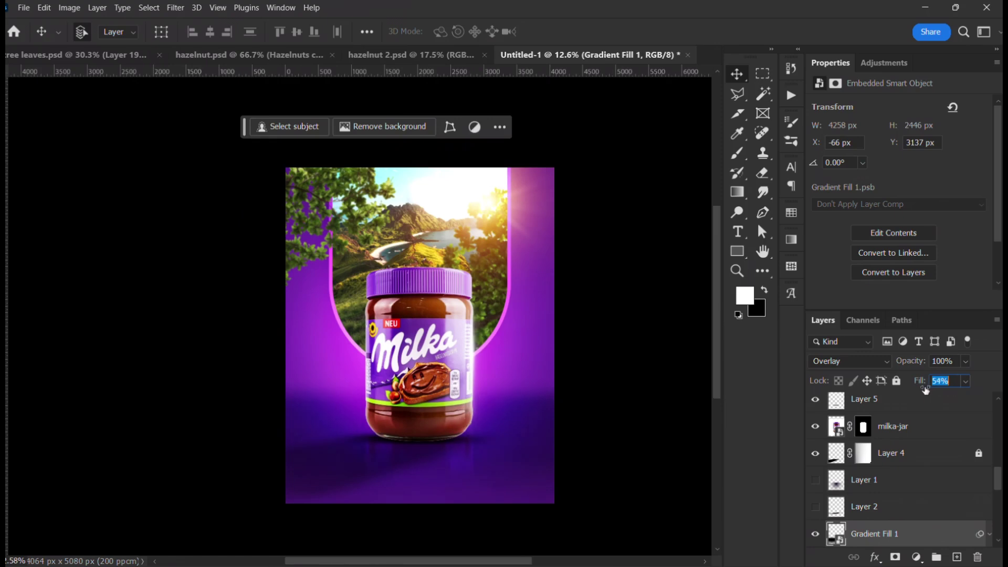
{"action": "left_click", "coordinate": [590, 357]}
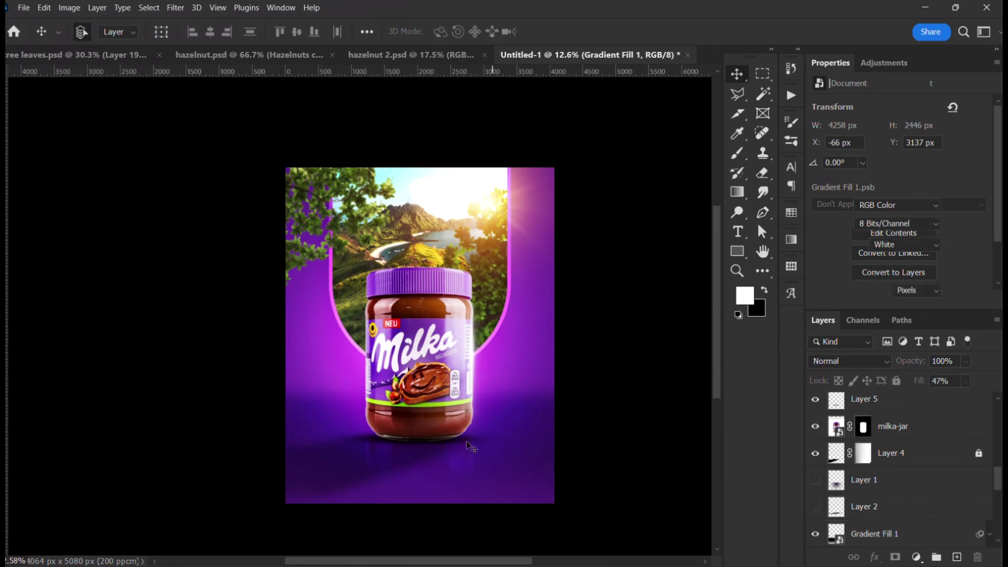
Step: Turn on the milka-jar copy 2 reflection layer and set its blend mode to Color Dodge
{"action": "left_click", "coordinate": [460, 438]}
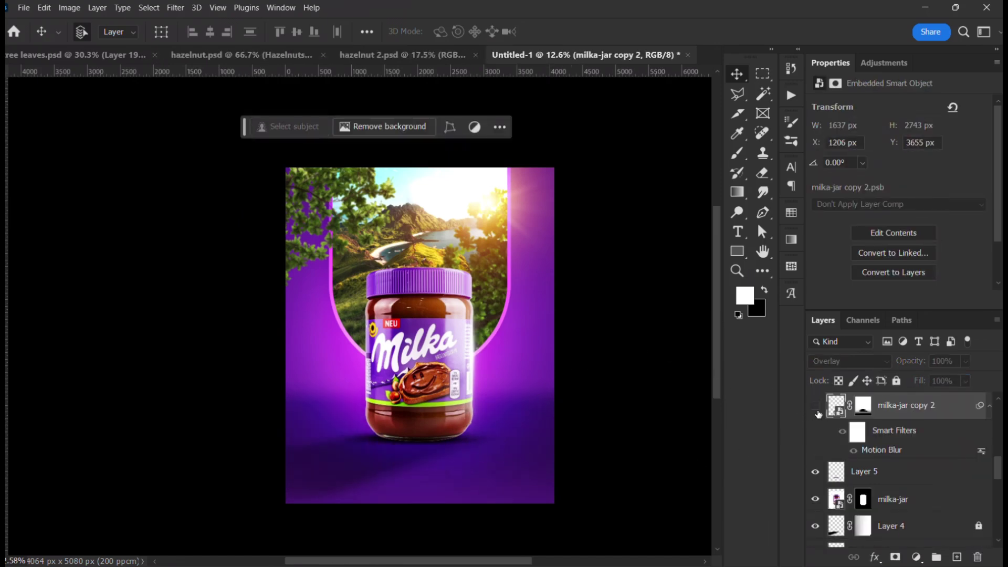
{"action": "left_click", "coordinate": [823, 363]}
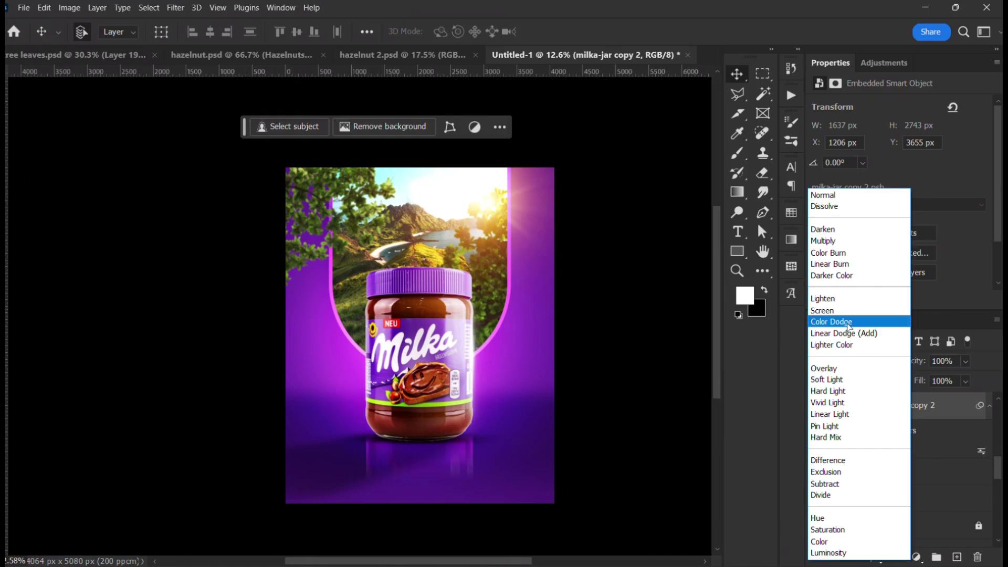
{"action": "left_click", "coordinate": [847, 324]}
{"action": "left_click", "coordinate": [640, 399]}
Step: Paint white on the milka-jar copy 2 mask just below the jar's base, enlarging the brush up to 400 px, to reveal more reflection
{"action": "left_click", "coordinate": [860, 415]}
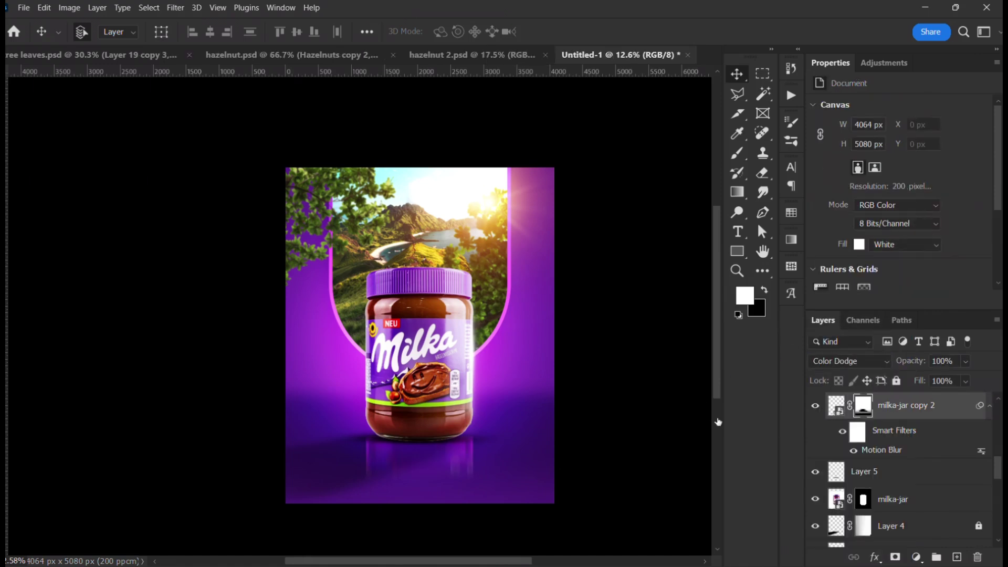
{"action": "scroll", "coordinate": [421, 403], "scroll_direction": "up", "scroll_amount": 2}
{"action": "scroll", "coordinate": [374, 410], "scroll_direction": "up", "scroll_amount": 1}
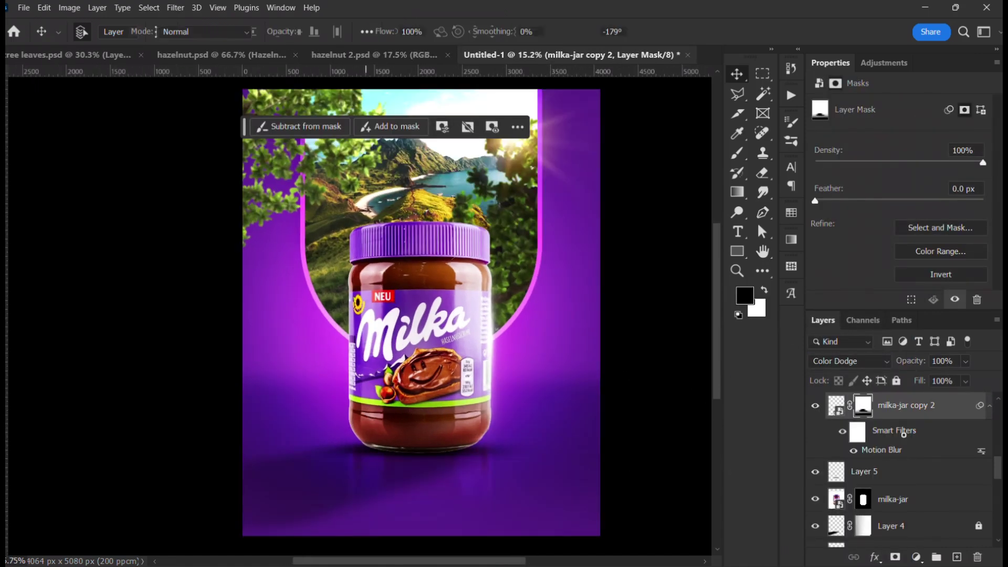
{"action": "key", "text": "b"}
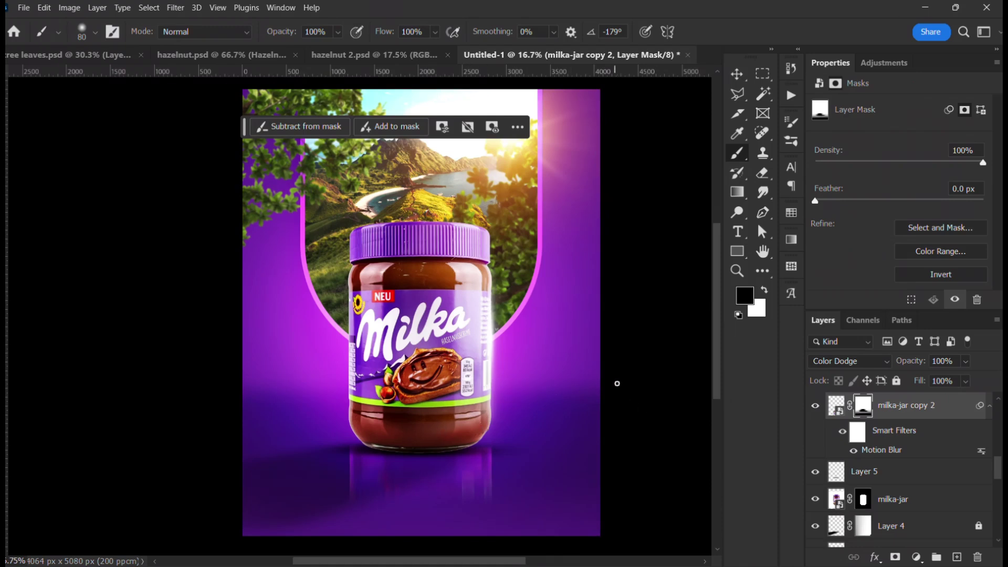
{"action": "right_click", "coordinate": [656, 378]}
{"action": "key", "text": "Escape"}
{"action": "right_click", "coordinate": [549, 365]}
{"action": "mouse_move", "coordinate": [619, 386]}
{"action": "left_mouse_down"}
{"action": "mouse_move", "coordinate": [669, 385]}
{"action": "mouse_move", "coordinate": [601, 362]}
{"action": "left_mouse_up"}
{"action": "left_click", "coordinate": [642, 258]}
{"action": "scroll", "coordinate": [472, 435], "scroll_direction": "up", "scroll_amount": 4}
{"action": "left_click_drag", "start_coordinate": [471, 435], "coordinate": [486, 366]}
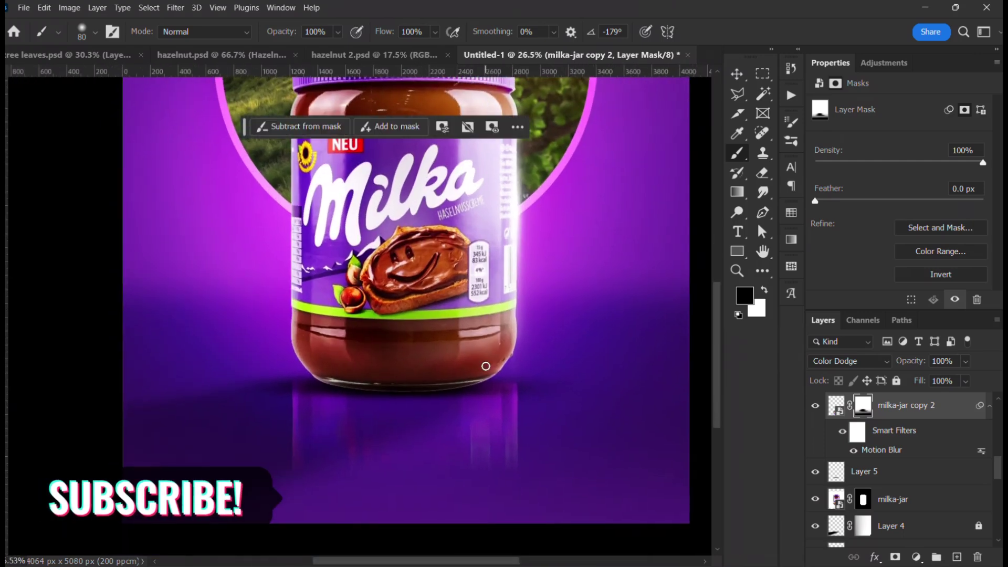
{"action": "key", "text": "v"}
{"action": "key", "text": "x"}
{"action": "key", "text": "b"}
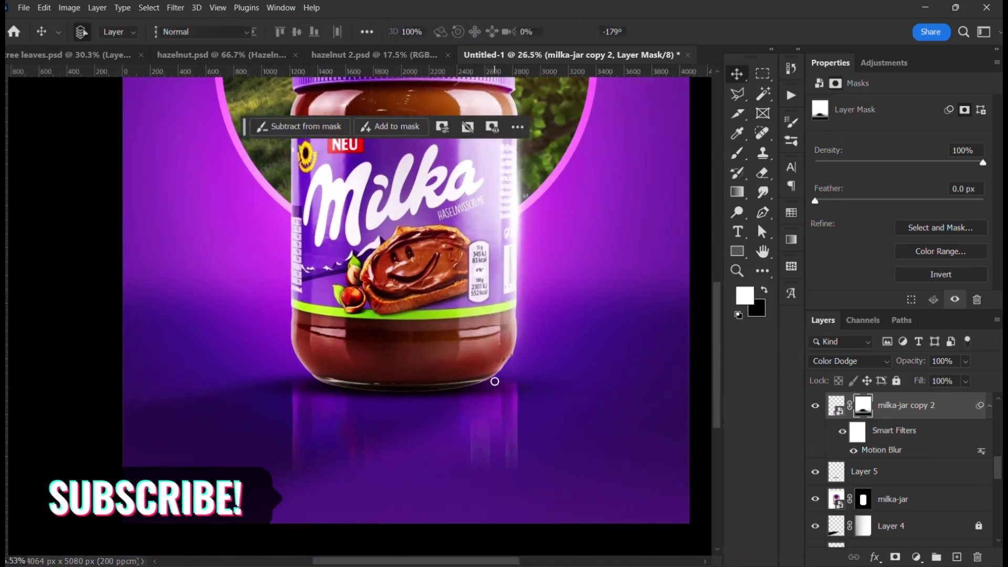
{"action": "key", "text": "bracketright"}
{"action": "key", "text": "bracketright"}
{"action": "key", "text": "bracketright"}
{"action": "mouse_move", "coordinate": [495, 382]}
{"action": "left_mouse_down"}
{"action": "mouse_move", "coordinate": [504, 362]}
{"action": "mouse_move", "coordinate": [507, 379]}
{"action": "left_mouse_up"}
{"action": "key", "text": "bracketright"}
{"action": "key", "text": "bracketright"}
{"action": "key", "text": "bracketright"}
{"action": "key", "text": "bracketright"}
{"action": "key", "text": "bracketright"}
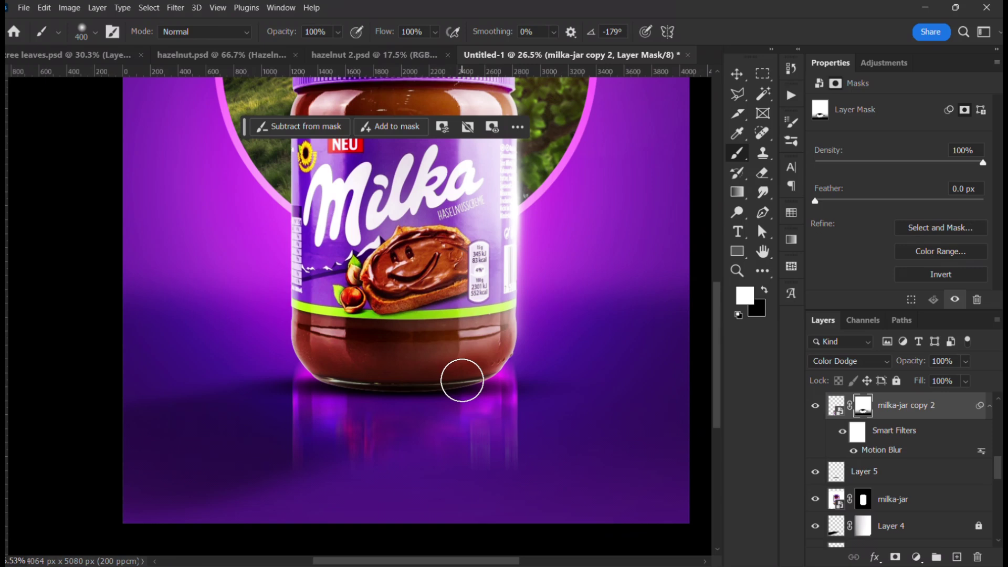
Step: Delete the layer mask of milka-jar copy 2 and the reflection layer itself
{"action": "key", "text": "v"}
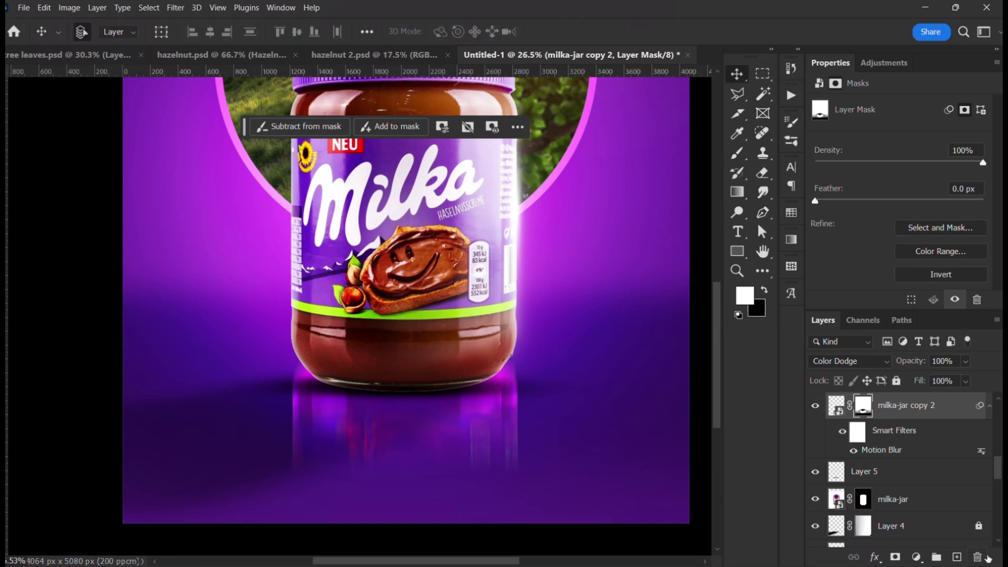
{"action": "left_click", "coordinate": [987, 556]}
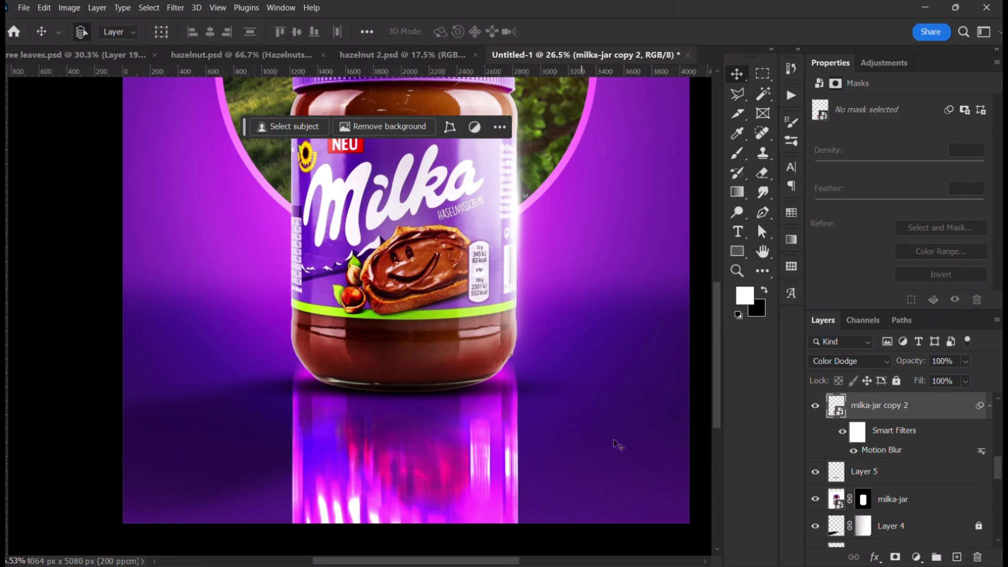
{"action": "left_click", "coordinate": [978, 556]}
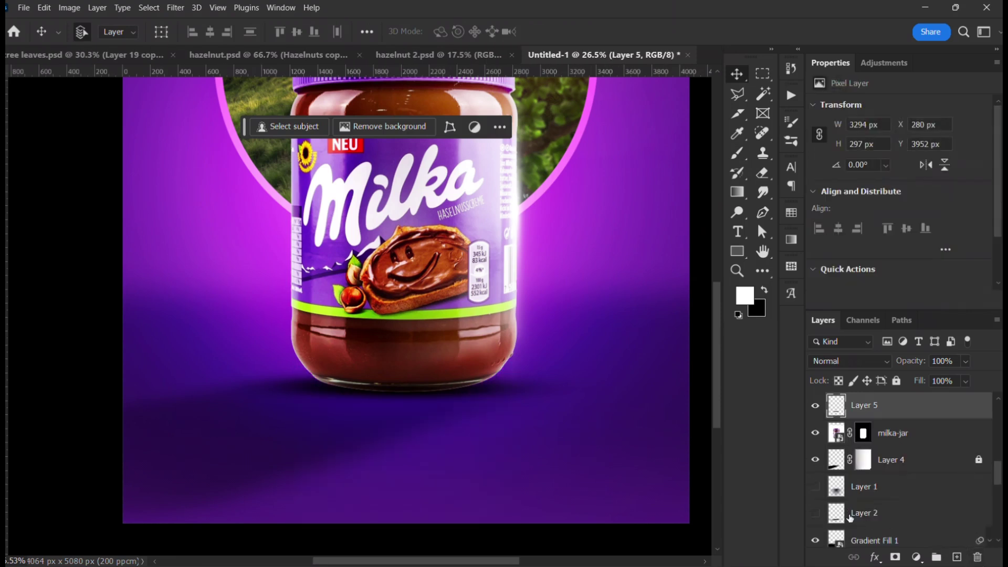
Step: Inspect the milka-jar and milka-jar copy layers by switching their visibility off and on, and look through the layer stack
{"action": "left_click", "coordinate": [934, 435]}
{"action": "left_click", "coordinate": [815, 432]}
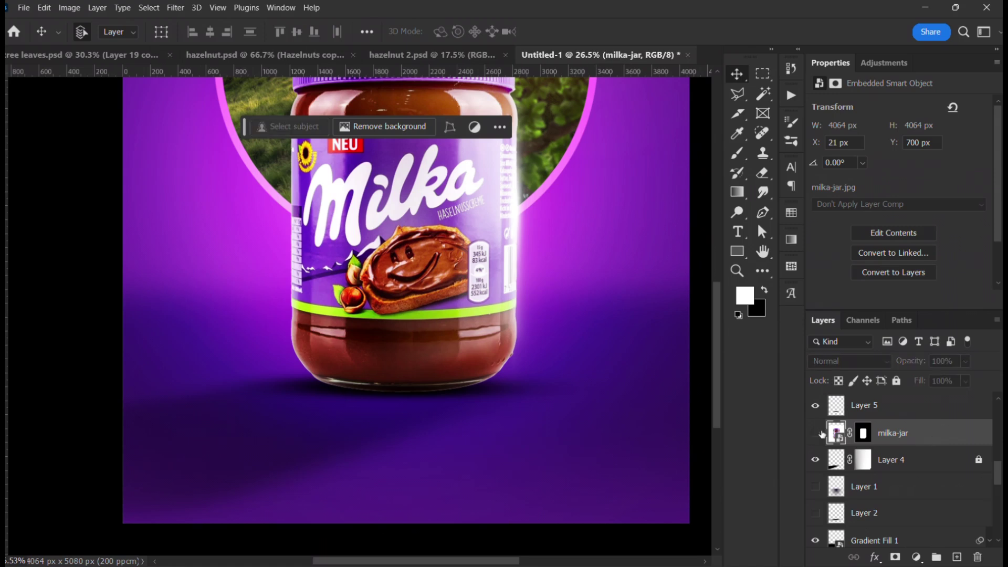
{"action": "left_click", "coordinate": [817, 433]}
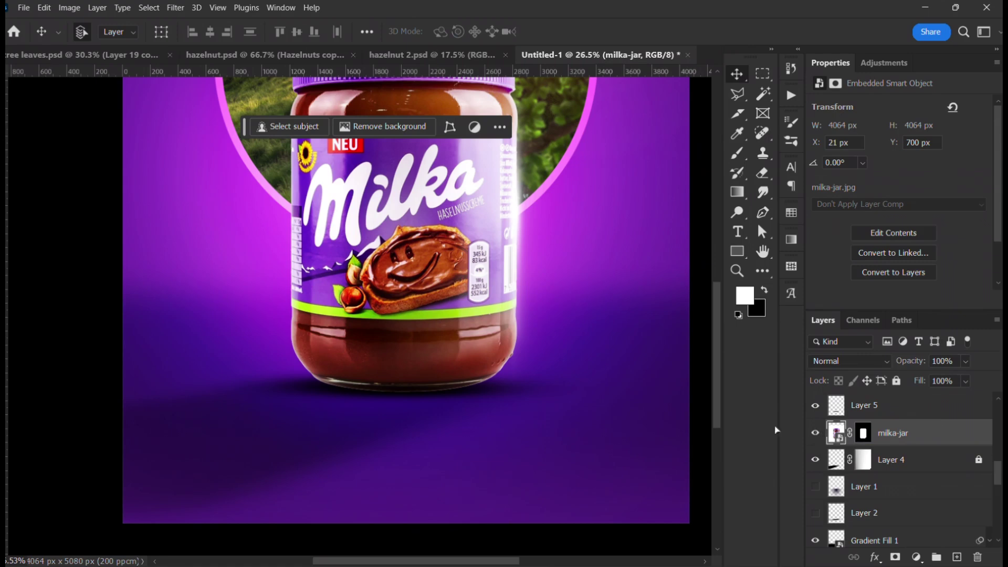
{"action": "scroll", "coordinate": [586, 397], "scroll_direction": "down", "scroll_amount": 3}
{"action": "left_click_drag", "start_coordinate": [500, 370], "coordinate": [461, 429]}
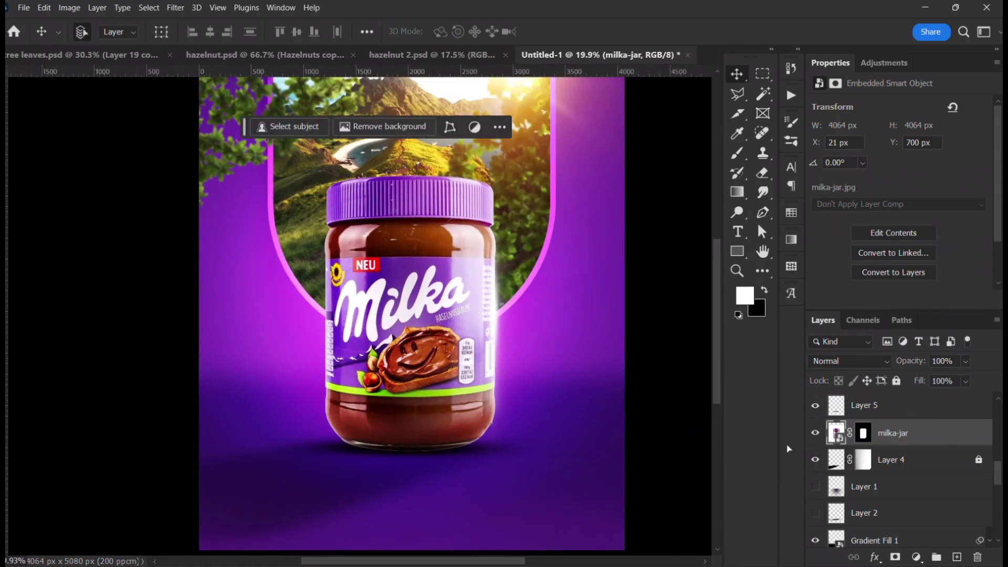
{"action": "scroll", "coordinate": [556, 322], "scroll_direction": "down", "scroll_amount": 1}
{"action": "scroll", "coordinate": [871, 488], "scroll_direction": "down", "scroll_amount": 5}
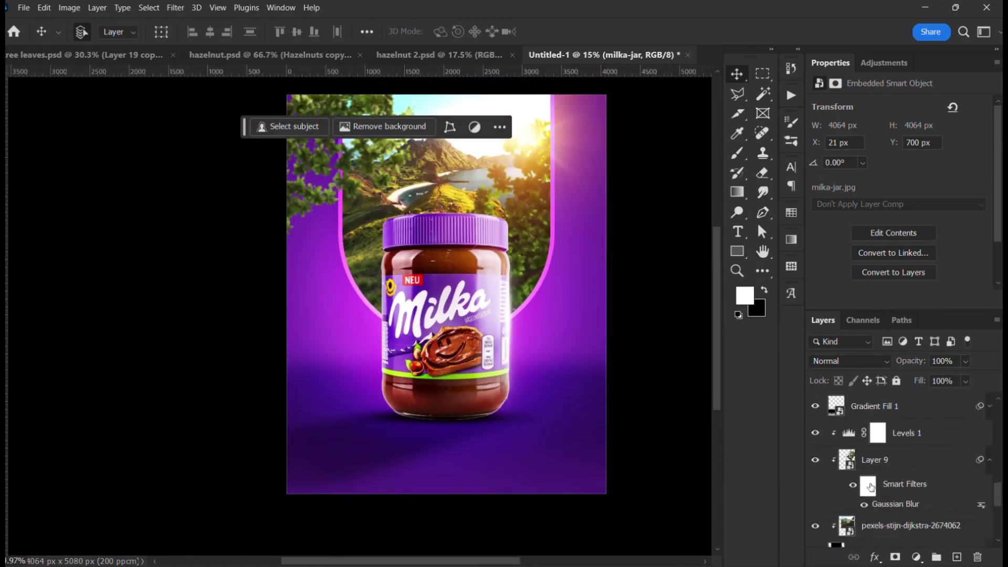
{"action": "scroll", "coordinate": [872, 488], "scroll_direction": "down", "scroll_amount": 3}
{"action": "scroll", "coordinate": [856, 475], "scroll_direction": "up", "scroll_amount": 8}
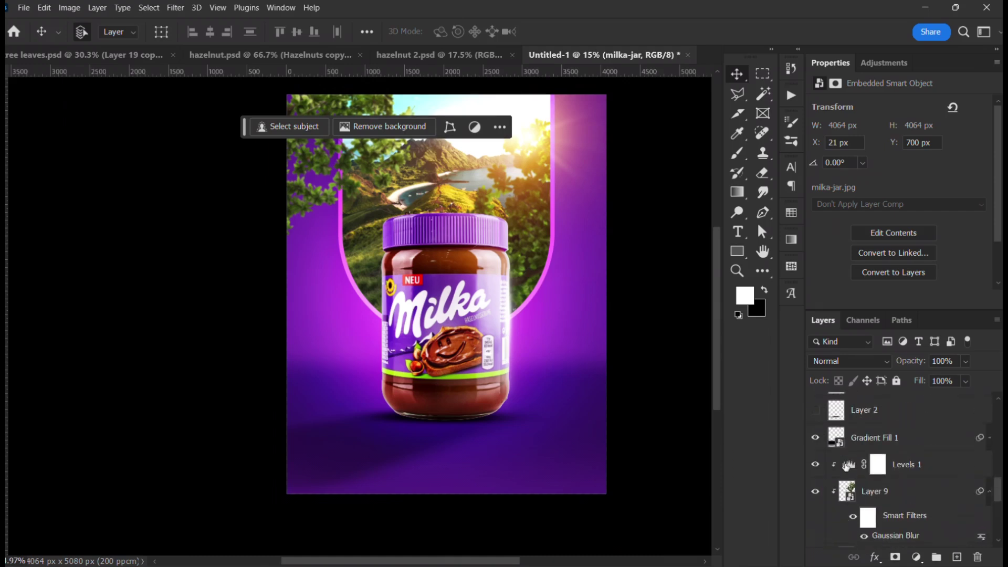
{"action": "scroll", "coordinate": [846, 467], "scroll_direction": "up", "scroll_amount": 1}
{"action": "left_click", "coordinate": [815, 409]}
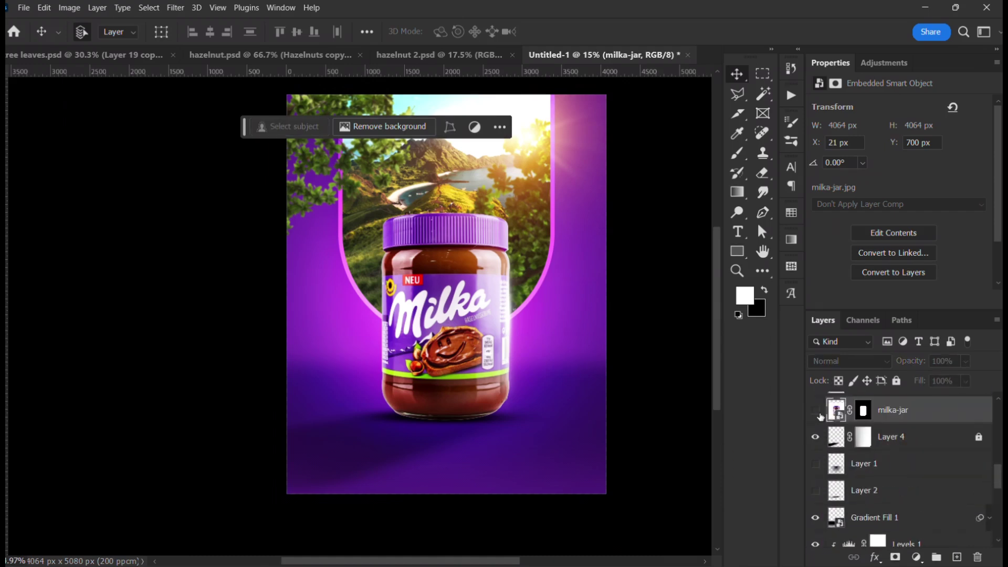
{"action": "left_click", "coordinate": [818, 414]}
{"action": "key", "text": "ctrl+j"}
{"action": "left_click", "coordinate": [817, 415]}
{"action": "left_click", "coordinate": [817, 416]}
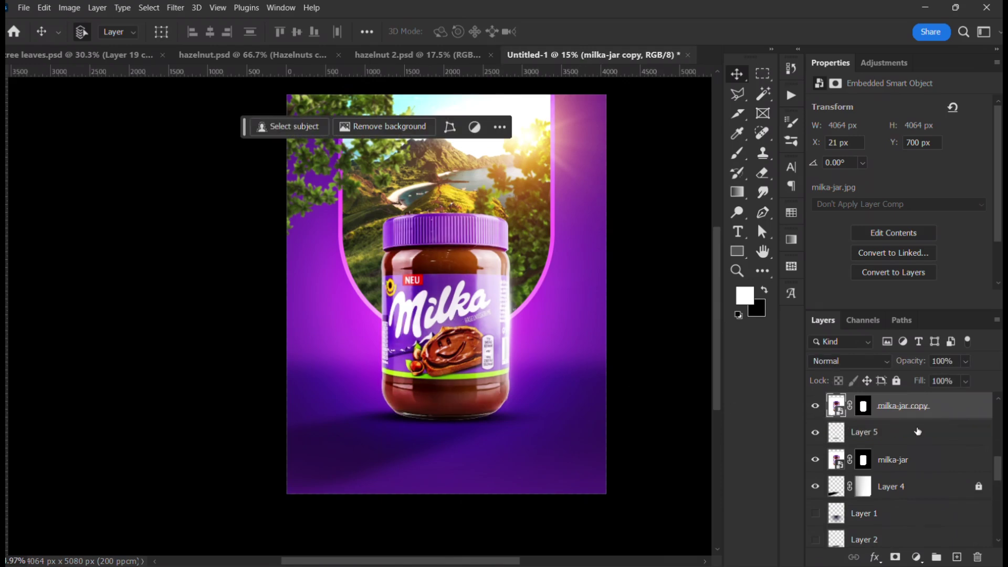
Step: Duplicate the milka-jar layer and convert the duplicate to a smart object
{"action": "left_click", "coordinate": [937, 460]}
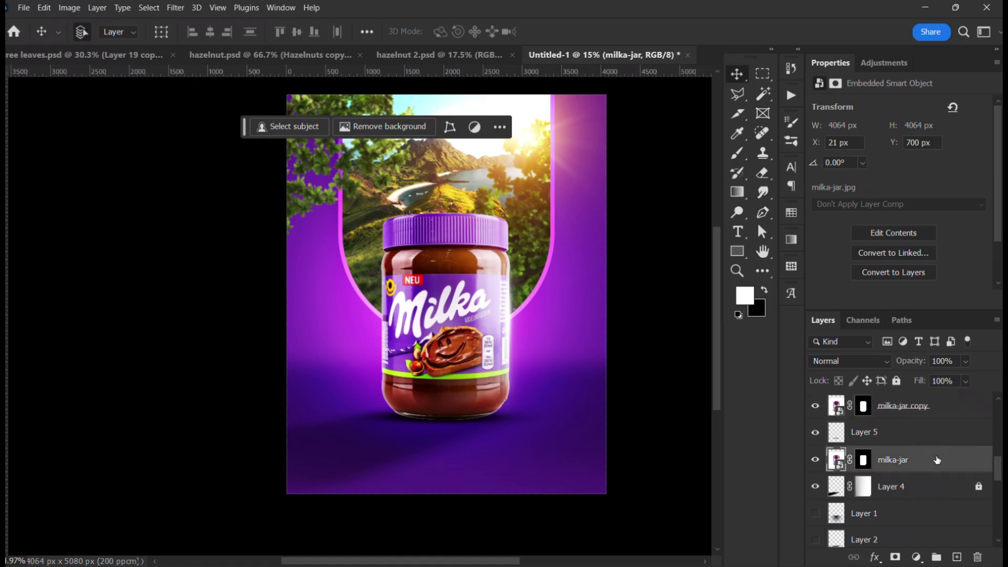
{"action": "key", "text": "ctrl+j"}
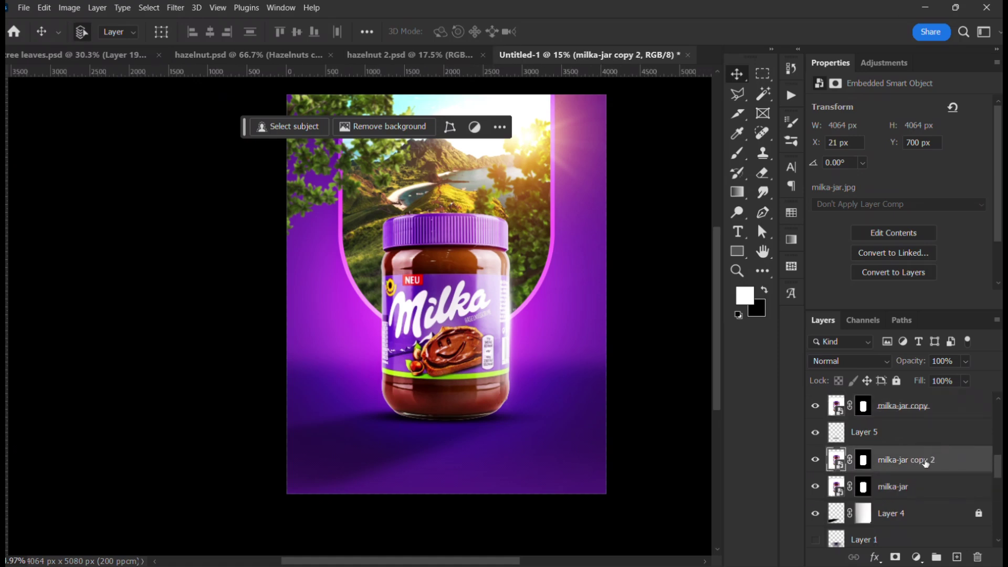
{"action": "right_click", "coordinate": [925, 463]}
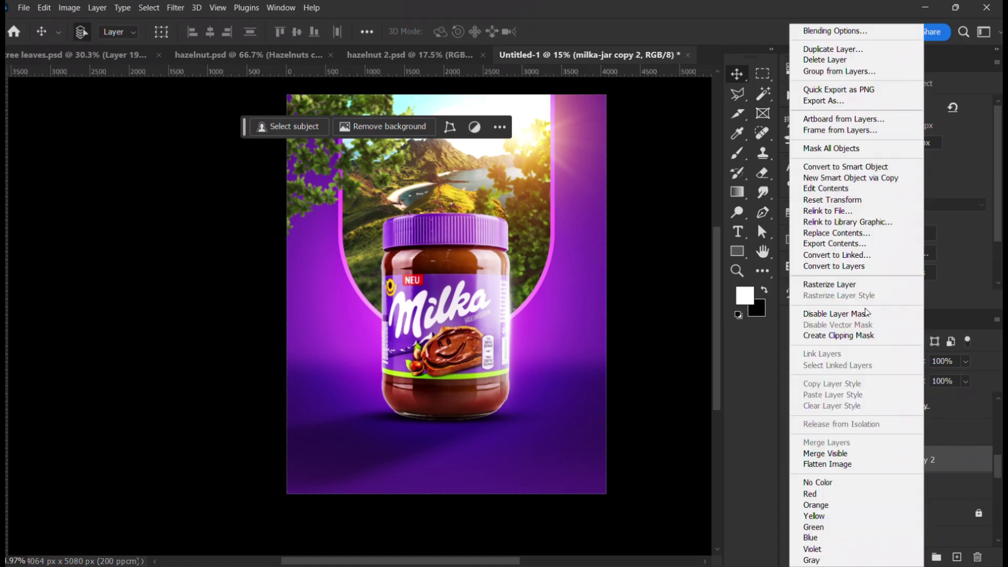
{"action": "left_click", "coordinate": [861, 167]}
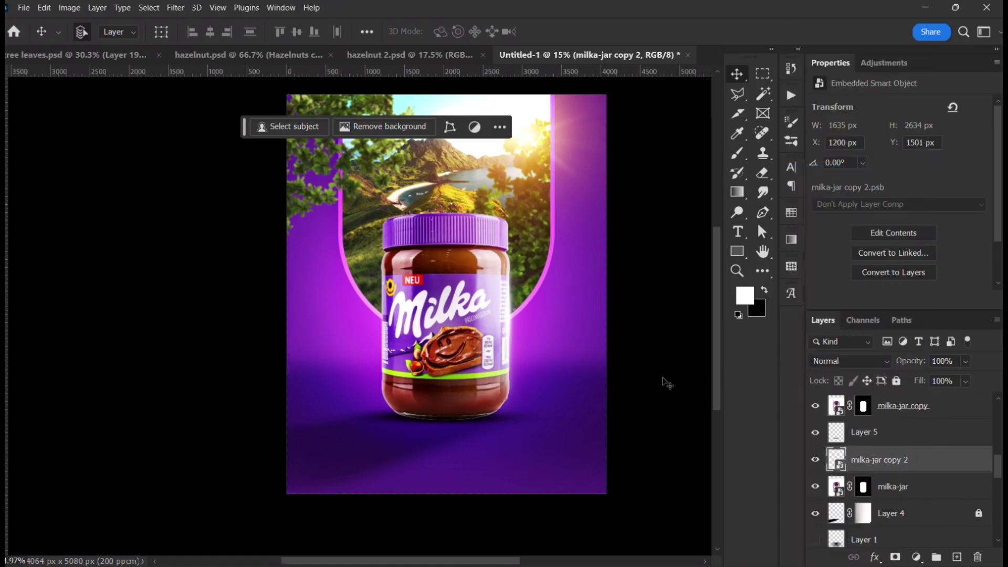
Step: Rotate milka-jar copy 2 by 180°, squash its height to about 57.67%, and place it as a reflection directly beneath the jar's base
{"action": "key", "text": "ctrl+t"}
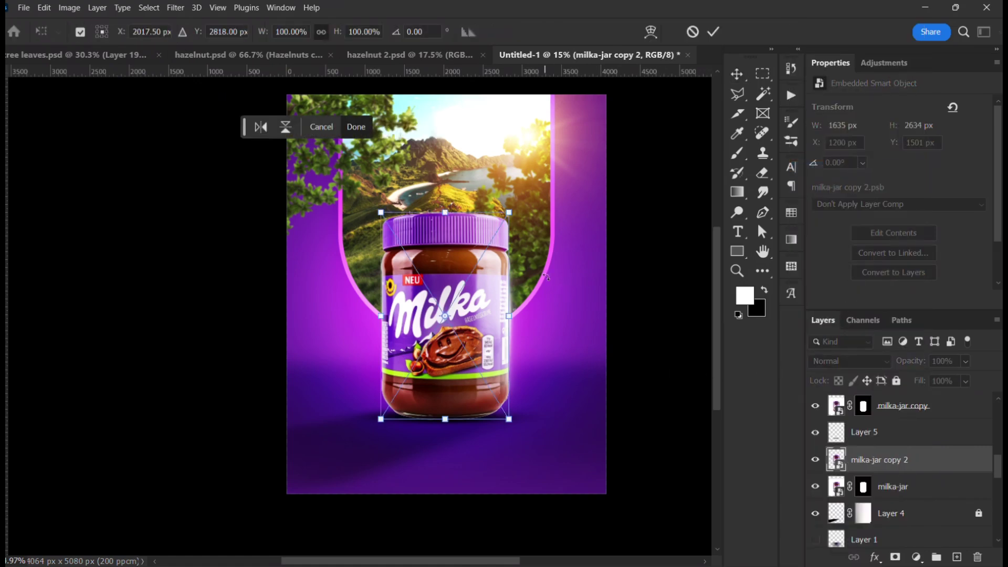
{"action": "left_click_drag", "start_coordinate": [543, 315], "coordinate": [357, 342]}
{"action": "left_click_drag", "start_coordinate": [420, 306], "coordinate": [451, 471]}
{"action": "scroll", "coordinate": [449, 421], "scroll_direction": "down", "scroll_amount": 2}
{"action": "left_click_drag", "start_coordinate": [447, 412], "coordinate": [442, 322]}
{"action": "left_click_drag", "start_coordinate": [444, 488], "coordinate": [449, 422]}
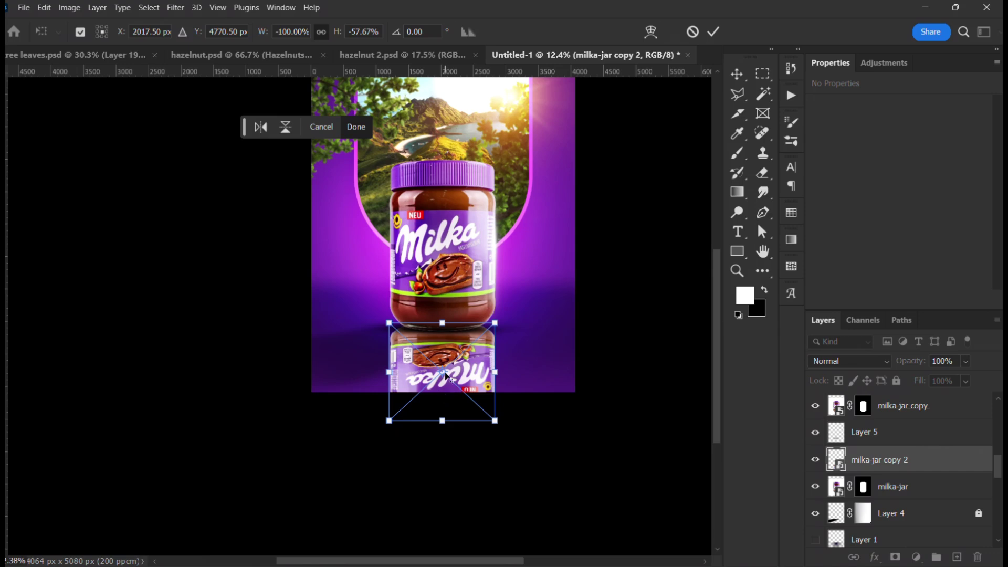
{"action": "key", "text": "Return"}
{"action": "scroll", "coordinate": [446, 338], "scroll_direction": "up", "scroll_amount": 2}
{"action": "left_click_drag", "start_coordinate": [445, 337], "coordinate": [442, 330]}
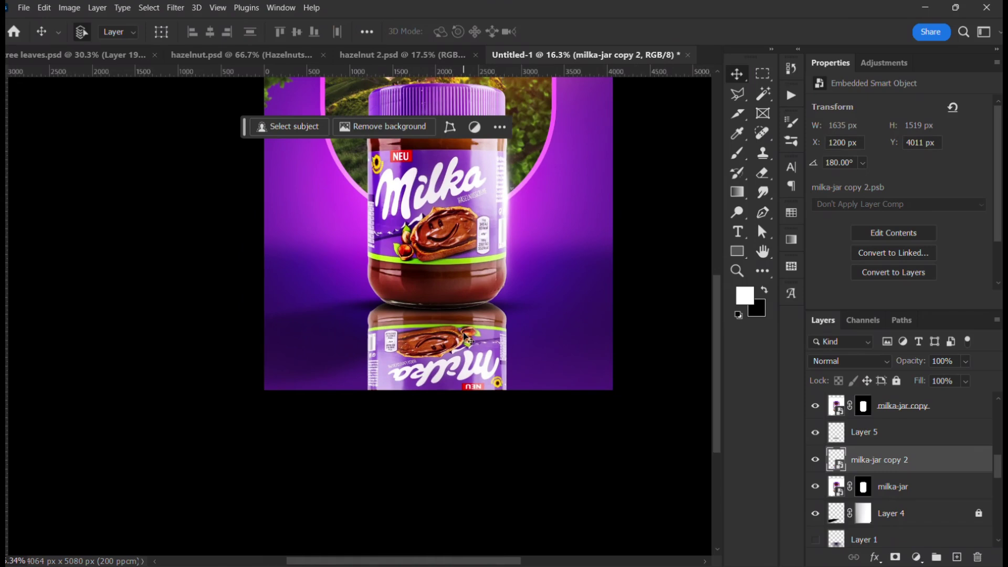
Step: Add a layer mask to milka-jar copy 2 and fade the reflection downward with a linear gradient at about -90.29° and 59% scale
{"action": "left_click", "coordinate": [895, 556]}
{"action": "key", "text": "g"}
{"action": "left_click_drag", "start_coordinate": [451, 415], "coordinate": [445, 287]}
{"action": "left_click_drag", "start_coordinate": [440, 438], "coordinate": [442, 220]}
{"action": "left_click_drag", "start_coordinate": [438, 439], "coordinate": [437, 378]}
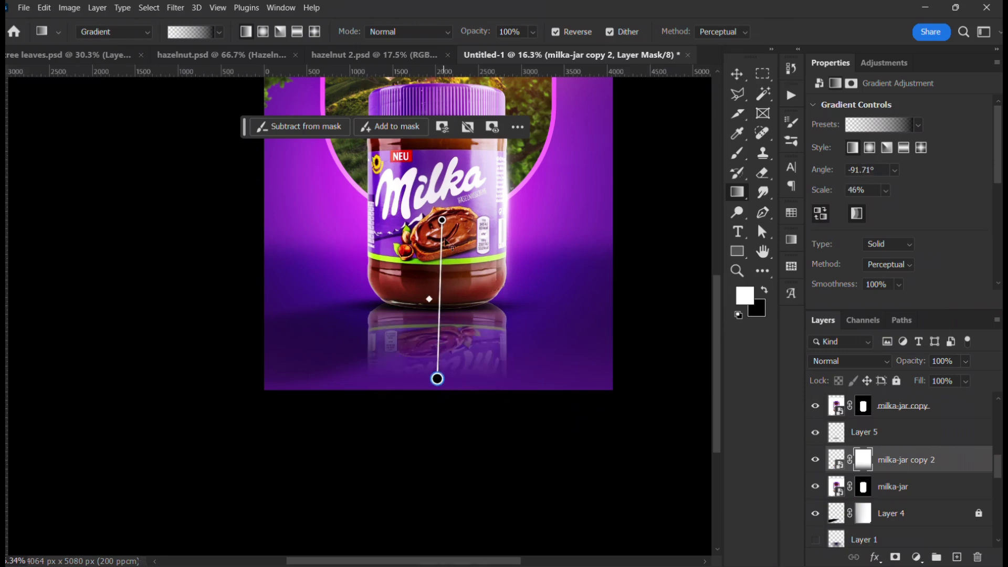
{"action": "left_click_drag", "start_coordinate": [442, 220], "coordinate": [439, 174]}
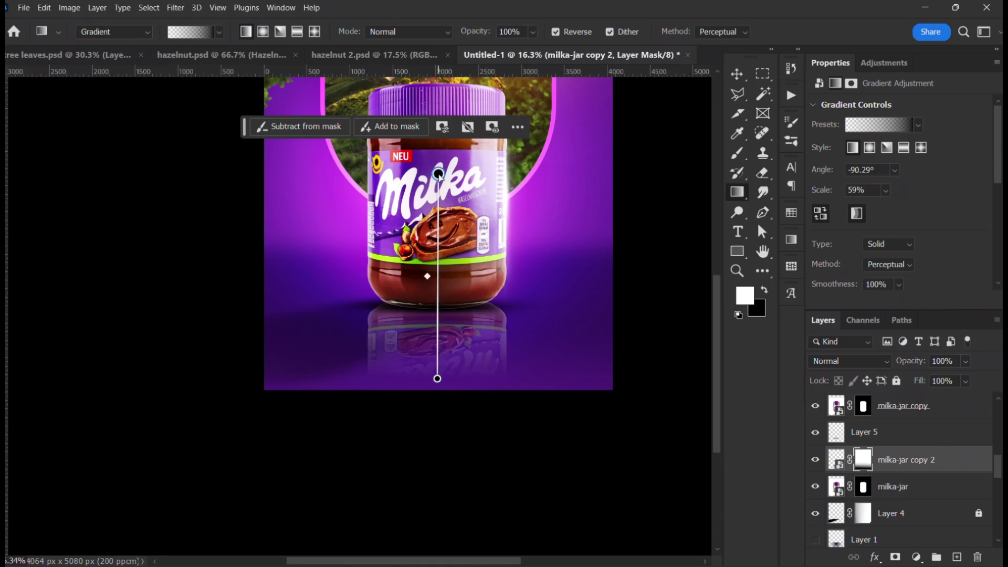
{"action": "key", "text": "v"}
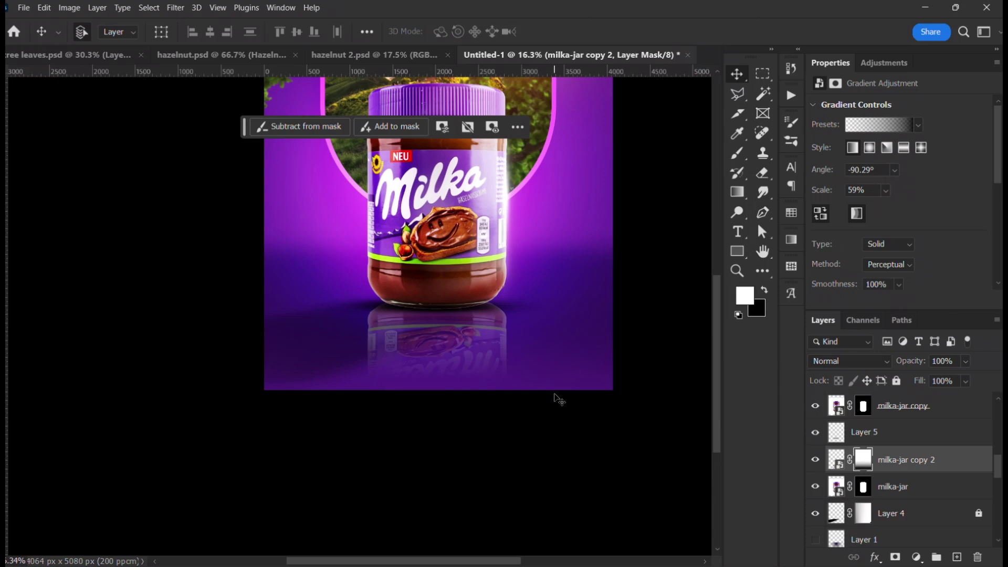
Step: Apply a Motion Blur to the milka-jar copy 2 content at an angle of -89° and a distance of 222 pixels
{"action": "left_click", "coordinate": [997, 476]}
{"action": "left_click", "coordinate": [836, 459]}
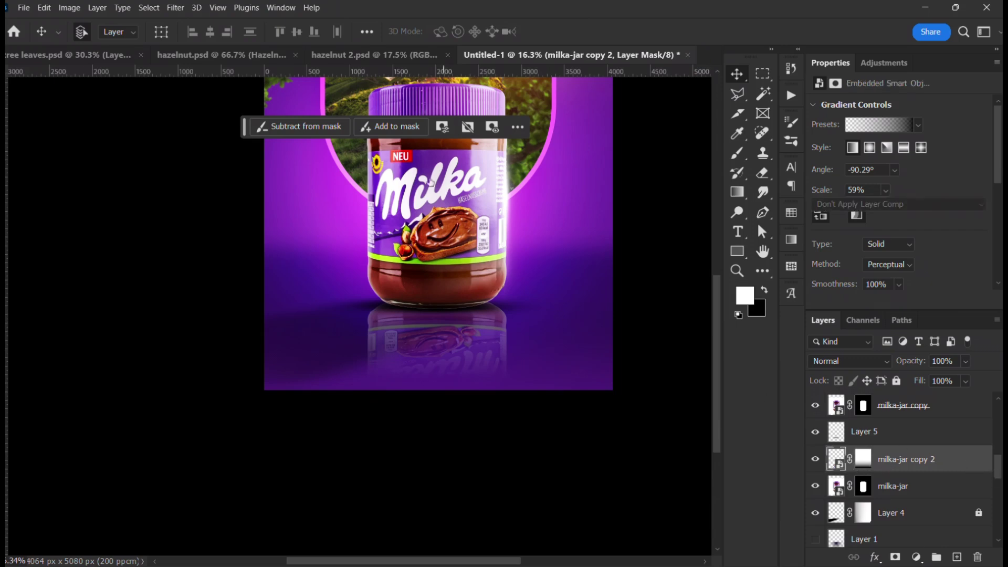
{"action": "left_click", "coordinate": [175, 7]}
{"action": "mouse_move", "coordinate": [200, 183]}
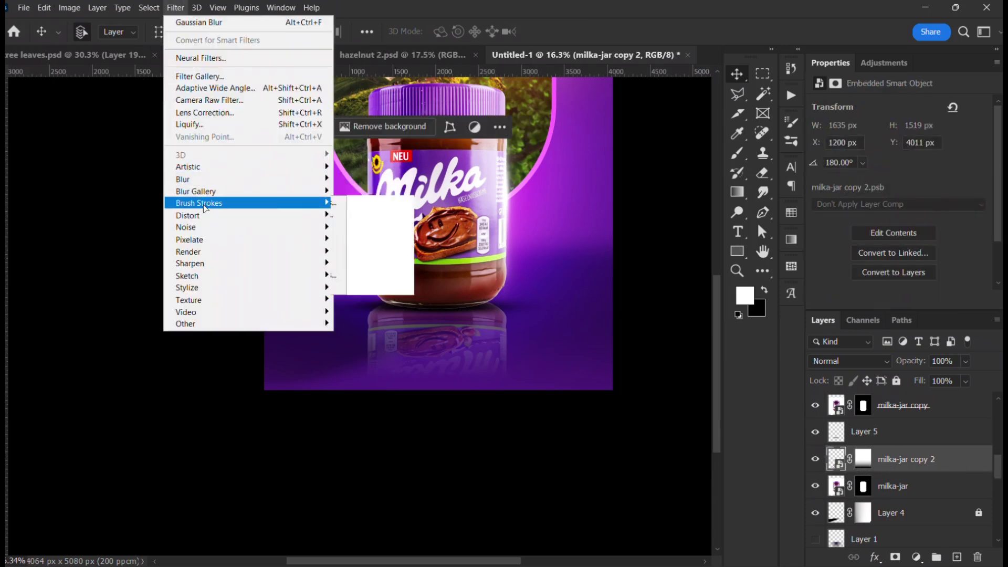
{"action": "left_click", "coordinate": [368, 251]}
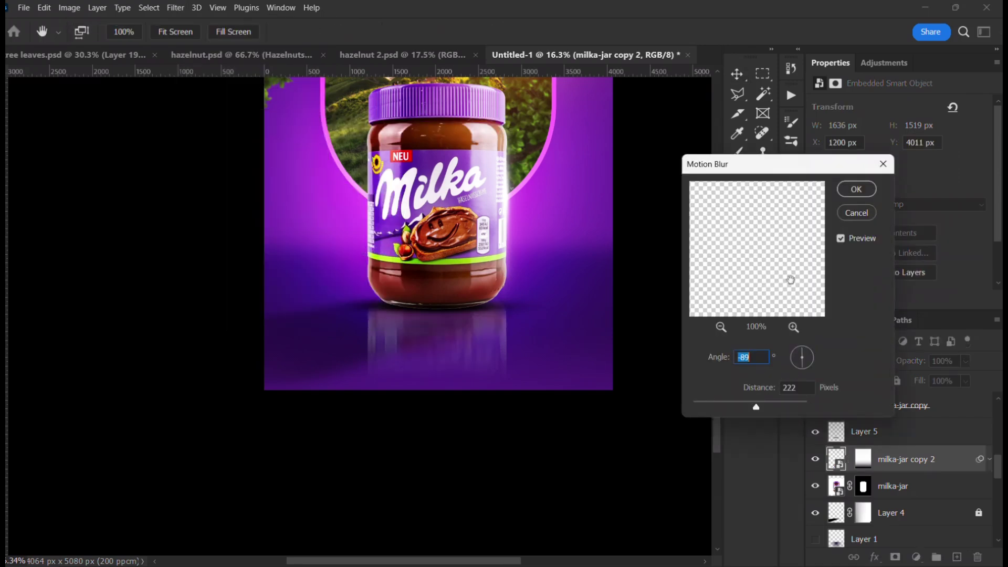
{"action": "left_click", "coordinate": [856, 189]}
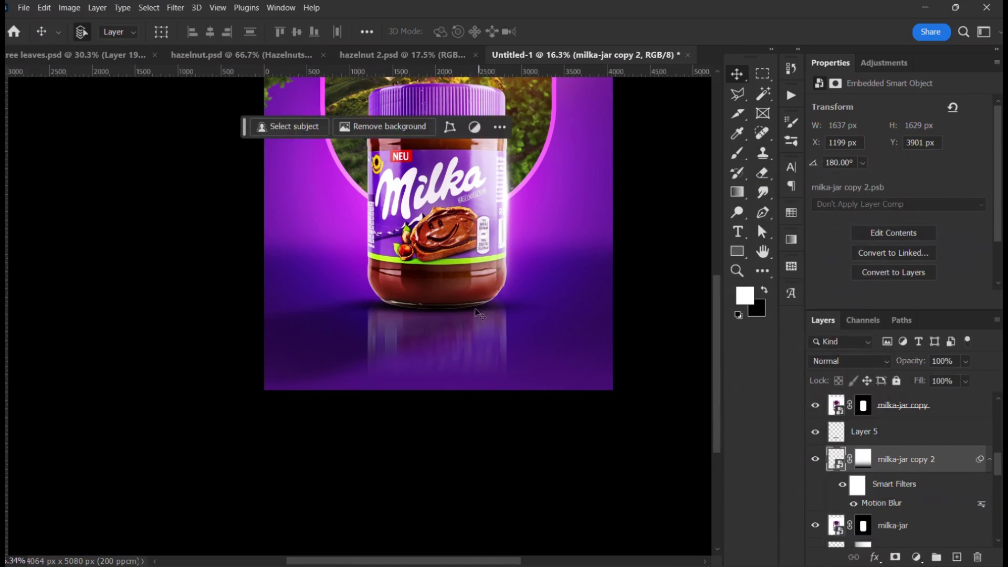
Step: Set the blend mode of the blurred reflection layer to Soft Light and deselect it
{"action": "scroll", "coordinate": [415, 315], "scroll_direction": "up", "scroll_amount": 2}
{"action": "left_click", "coordinate": [835, 362]}
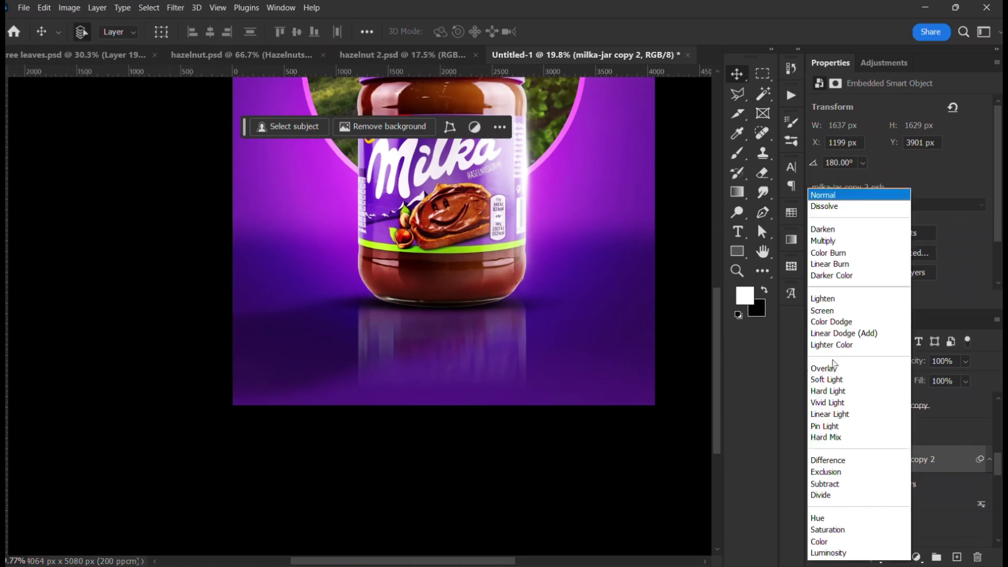
{"action": "left_click", "coordinate": [833, 379]}
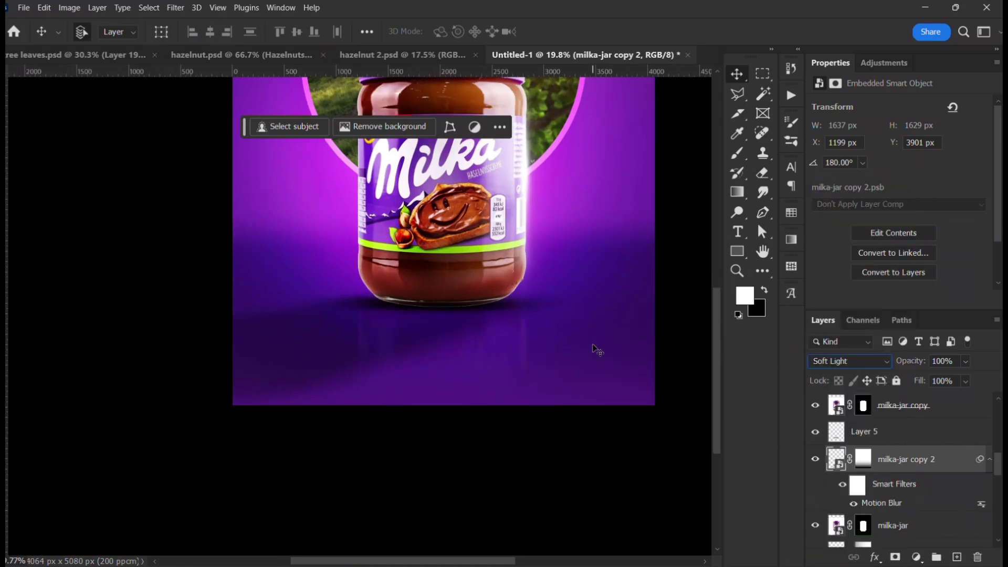
{"action": "left_click", "coordinate": [626, 467]}
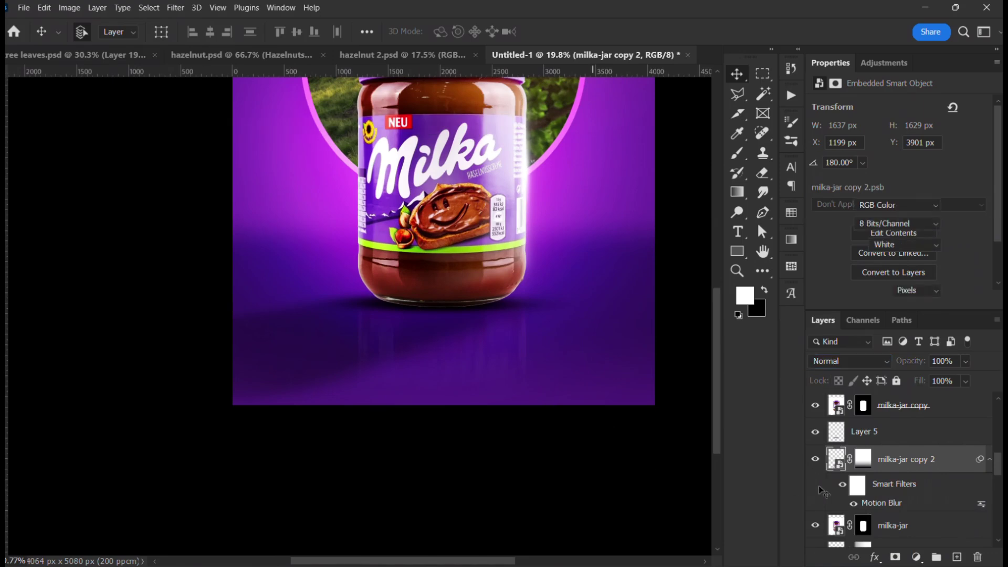
Step: Check the effect of Gradient Fill 1 by switching its visibility off and on, and look through the layers down to the background
{"action": "scroll", "coordinate": [829, 488], "scroll_direction": "down", "scroll_amount": 2}
{"action": "scroll", "coordinate": [866, 501], "scroll_direction": "down", "scroll_amount": 3}
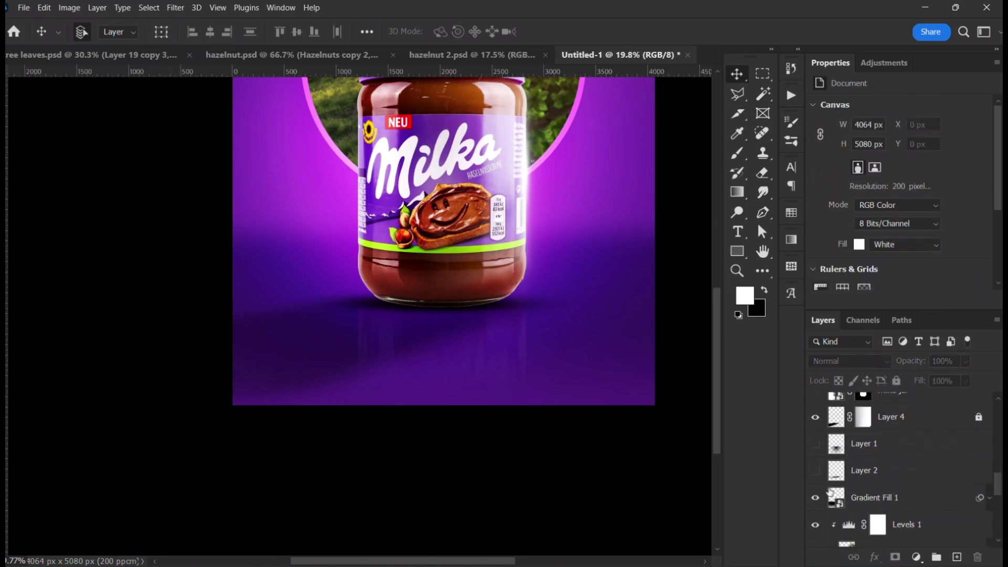
{"action": "left_click", "coordinate": [816, 499]}
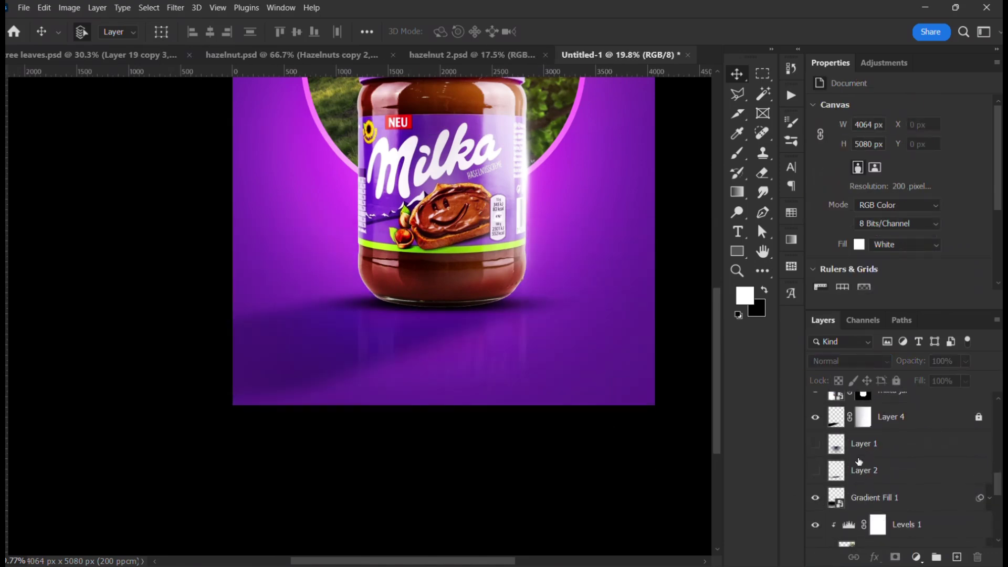
{"action": "left_click", "coordinate": [815, 497]}
{"action": "scroll", "coordinate": [840, 488], "scroll_direction": "down", "scroll_amount": 5}
{"action": "scroll", "coordinate": [839, 481], "scroll_direction": "up", "scroll_amount": 5}
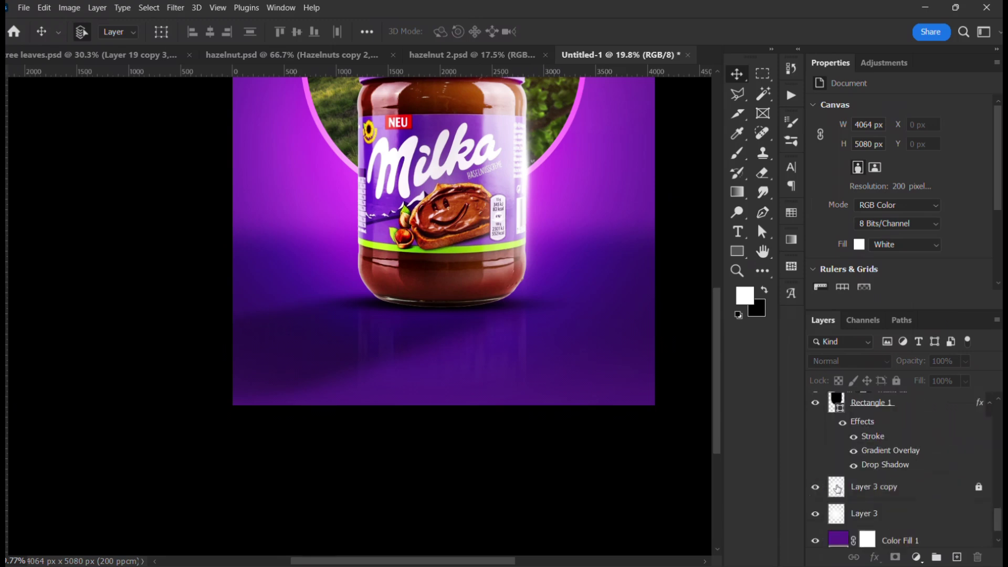
{"action": "scroll", "coordinate": [838, 483], "scroll_direction": "down", "scroll_amount": 5}
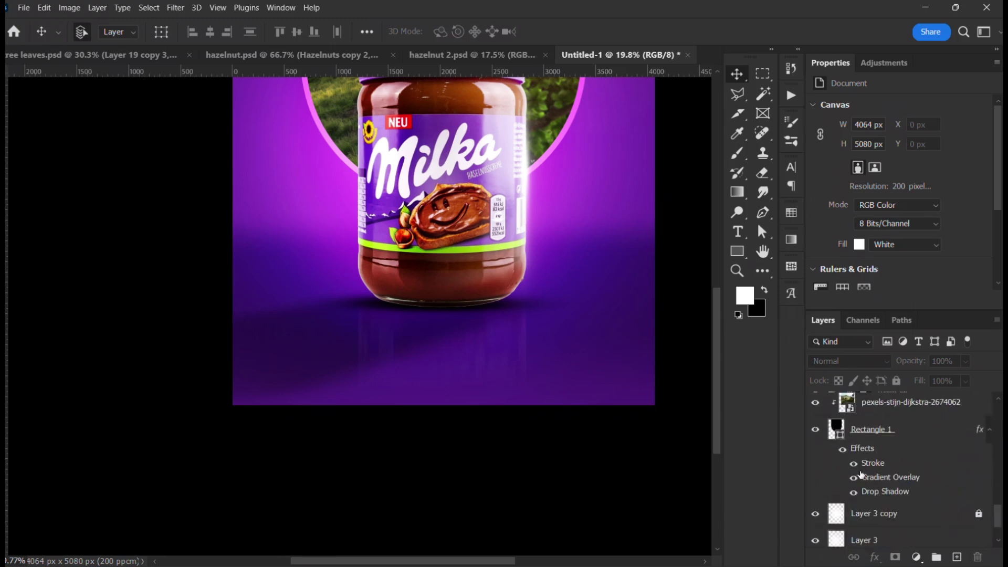
{"action": "scroll", "coordinate": [862, 481], "scroll_direction": "up", "scroll_amount": 5}
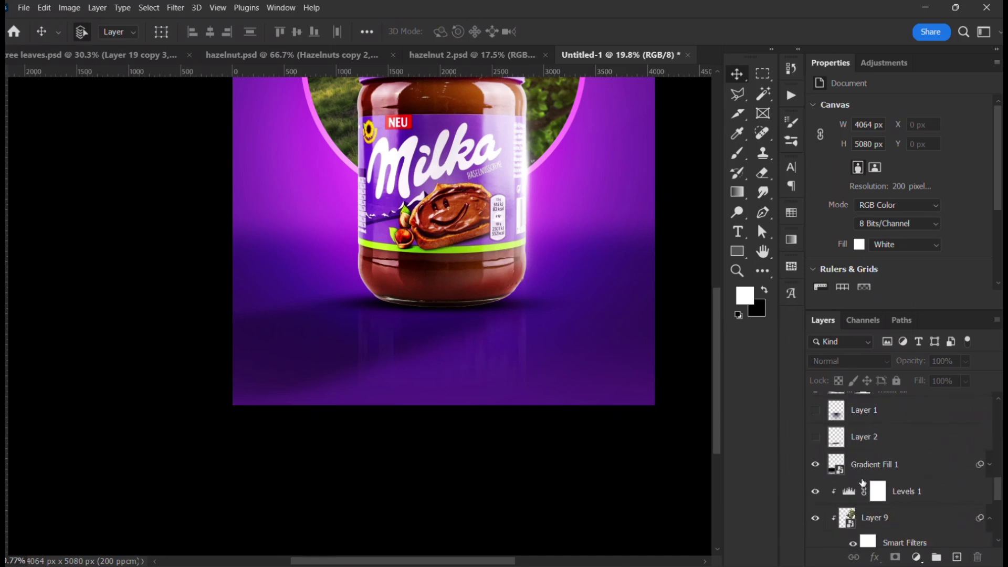
Step: Delete the hidden Layer 2 and make Layer 1 visible
{"action": "left_click", "coordinate": [869, 441]}
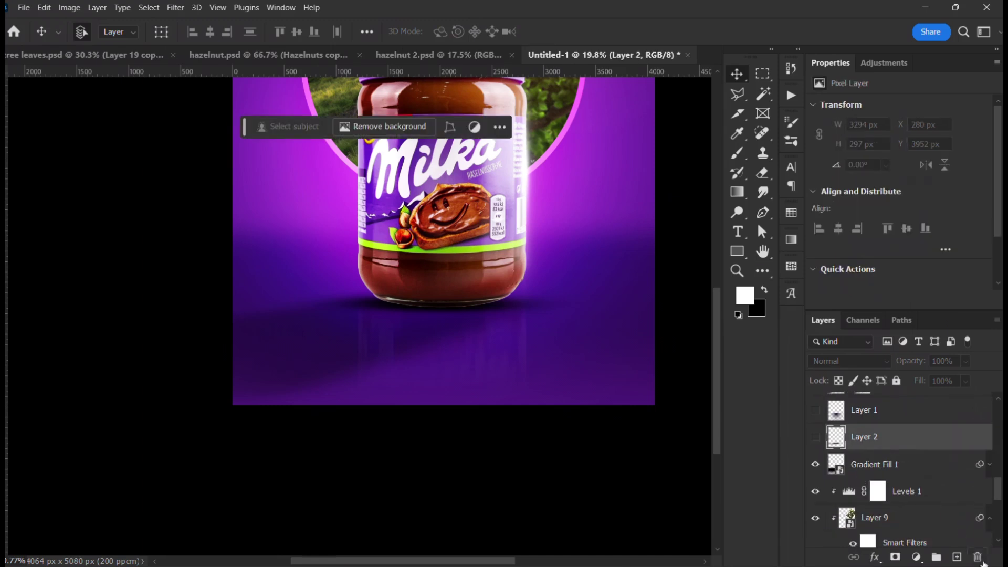
{"action": "key", "text": "Delete"}
{"action": "left_click", "coordinate": [815, 409]}
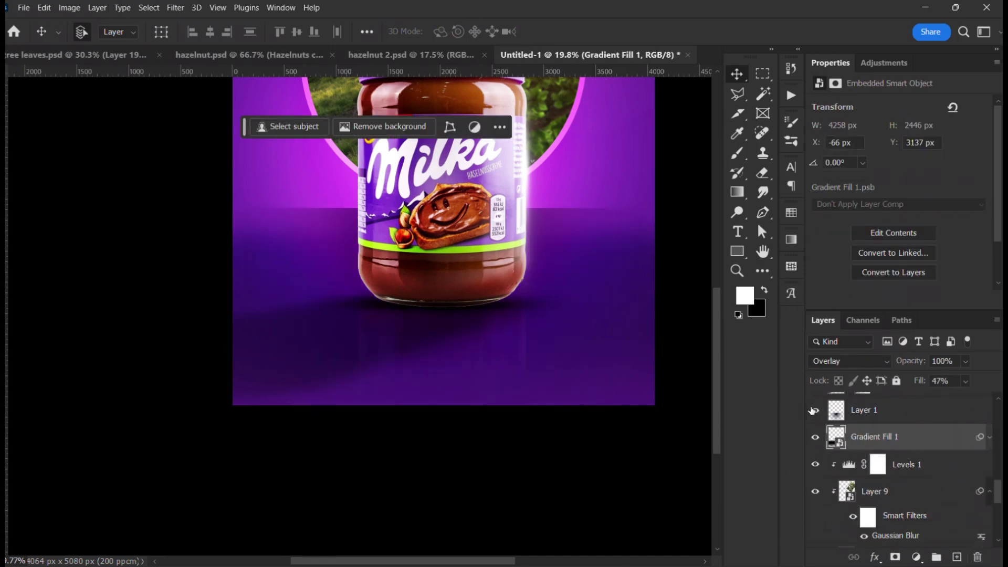
Step: Apply a Gaussian Blur with a radius of 40.1 pixels to Layer 1 to soften the floor's edge
{"action": "scroll", "coordinate": [524, 320], "scroll_direction": "down", "scroll_amount": 2}
{"action": "left_click_drag", "start_coordinate": [525, 320], "coordinate": [489, 399]}
{"action": "left_click", "coordinate": [881, 414]}
{"action": "left_click", "coordinate": [175, 7]}
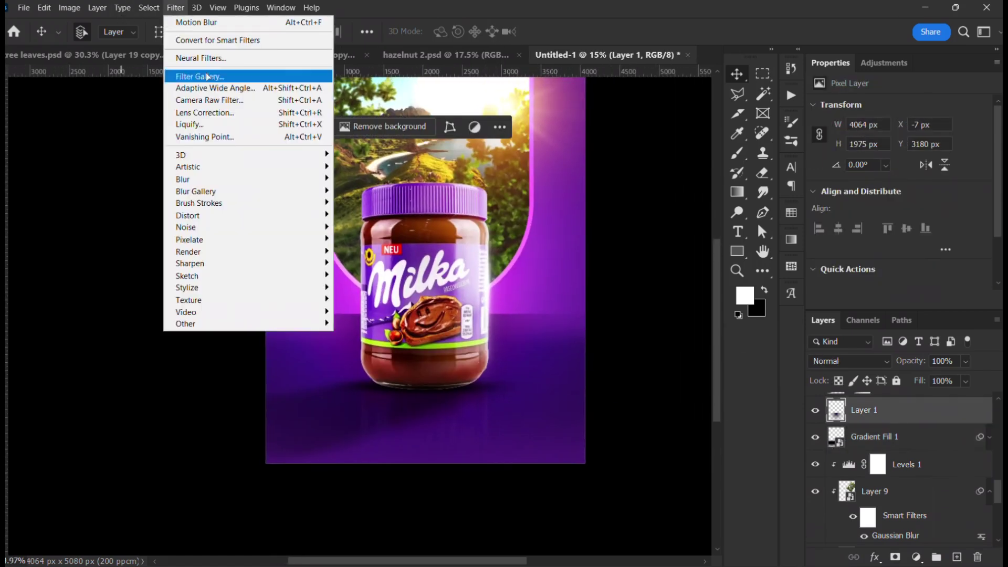
{"action": "mouse_move", "coordinate": [258, 181]}
{"action": "left_click", "coordinate": [367, 227]}
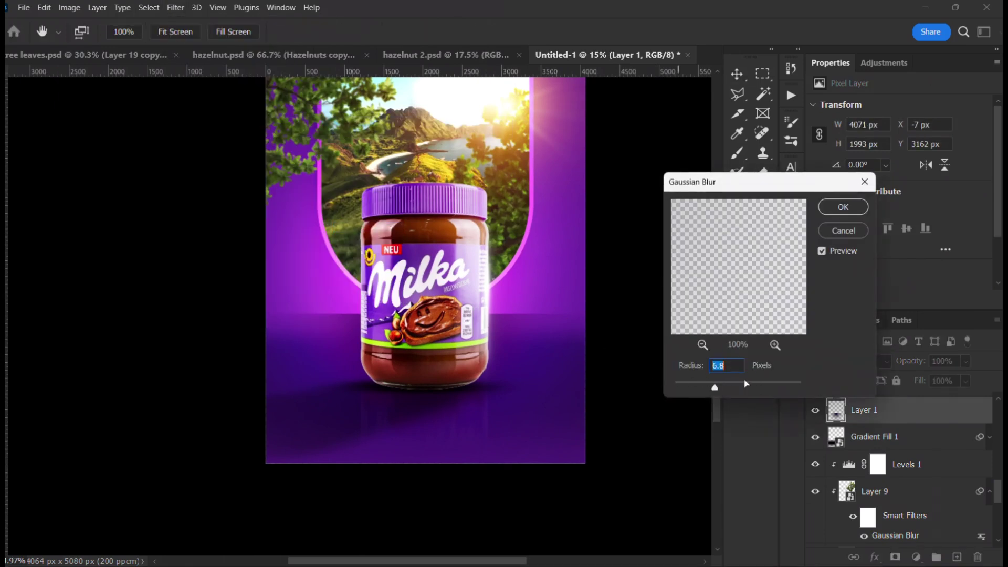
{"action": "left_click", "coordinate": [749, 385]}
{"action": "left_click_drag", "start_coordinate": [745, 387], "coordinate": [733, 388]}
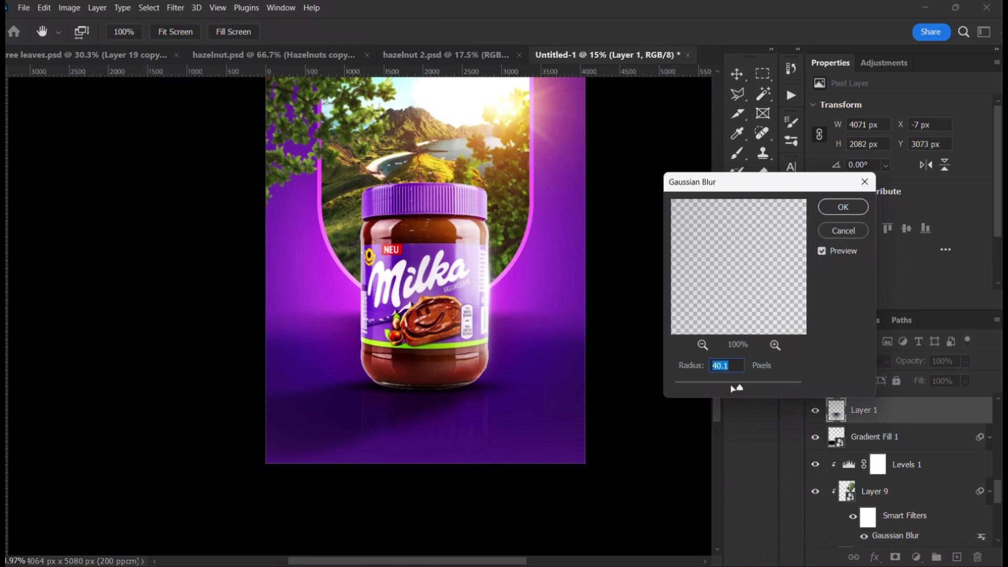
{"action": "left_click", "coordinate": [842, 207]}
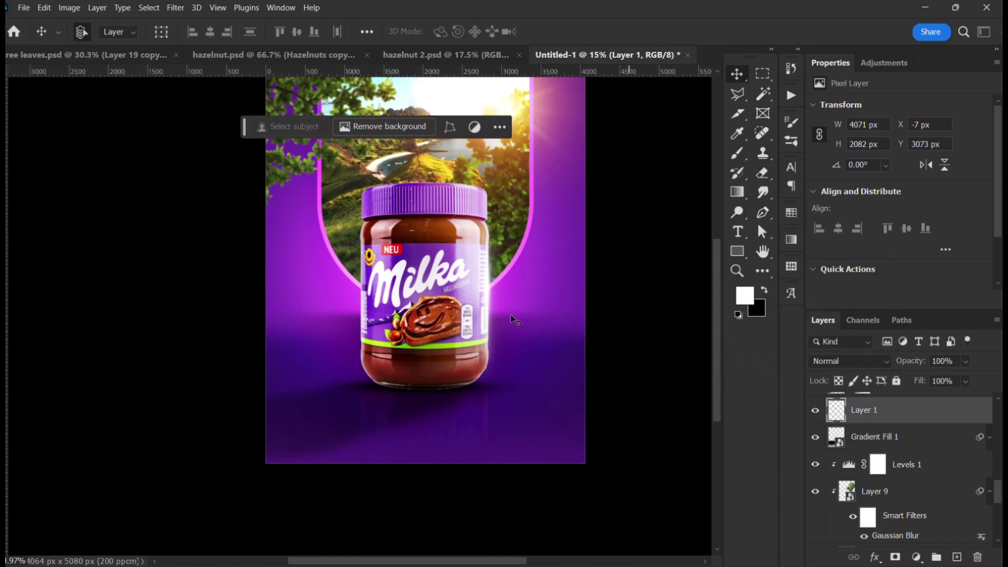
Step: Move Layer 1 down to about X 40 px, Y 3340 px and lock it
{"action": "left_click_drag", "start_coordinate": [509, 374], "coordinate": [513, 336]}
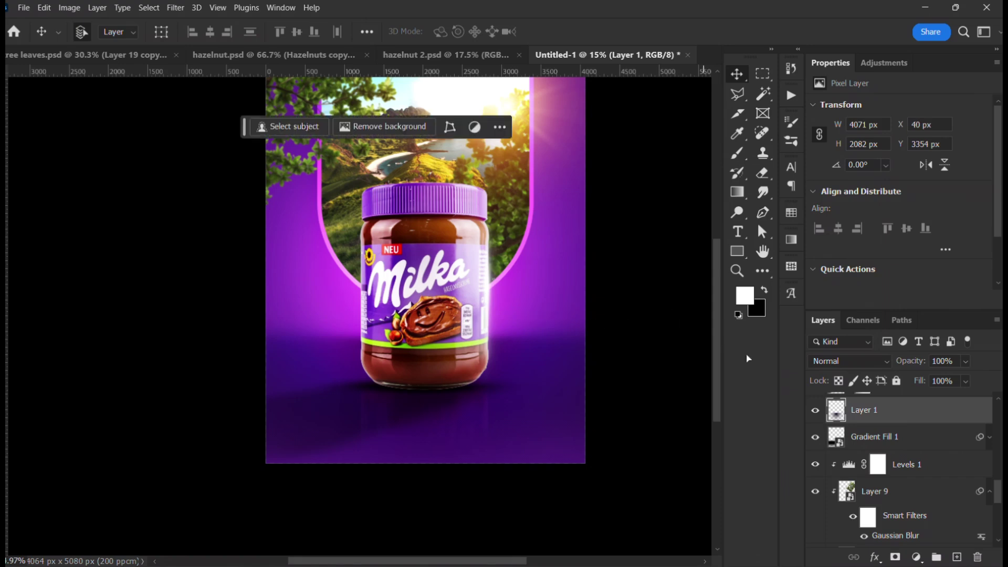
{"action": "left_click", "coordinate": [895, 382]}
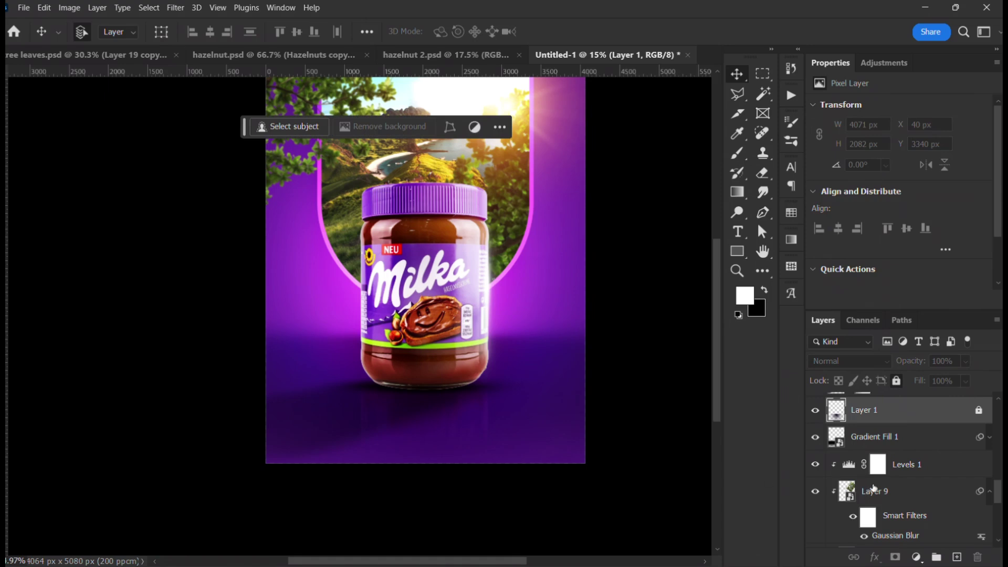
Step: Hide Layer 4, the slanted shadow on the floor
{"action": "scroll", "coordinate": [872, 490], "scroll_direction": "up", "scroll_amount": 1}
{"action": "scroll", "coordinate": [860, 461], "scroll_direction": "up", "scroll_amount": 1}
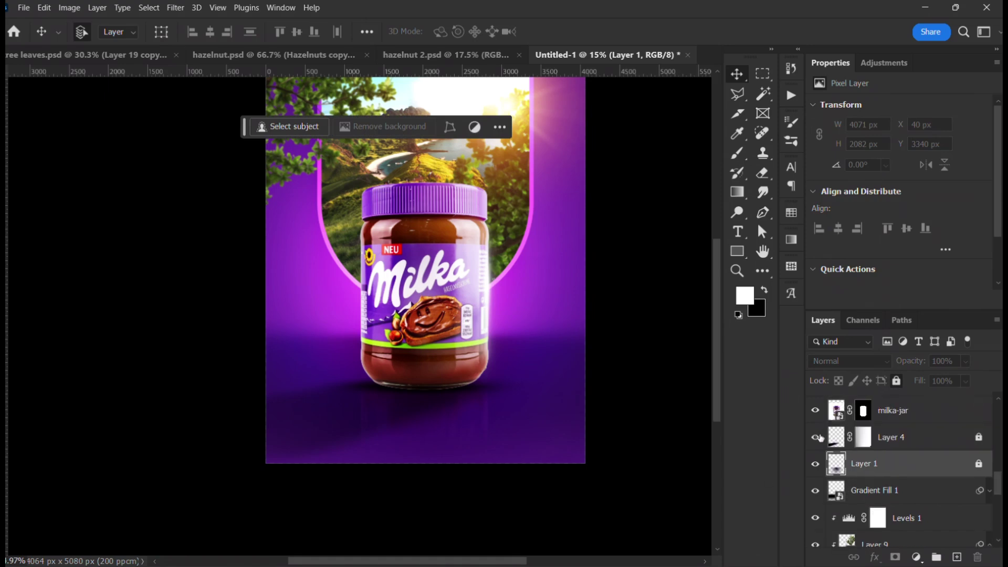
{"action": "scroll", "coordinate": [871, 462], "scroll_direction": "up", "scroll_amount": 3}
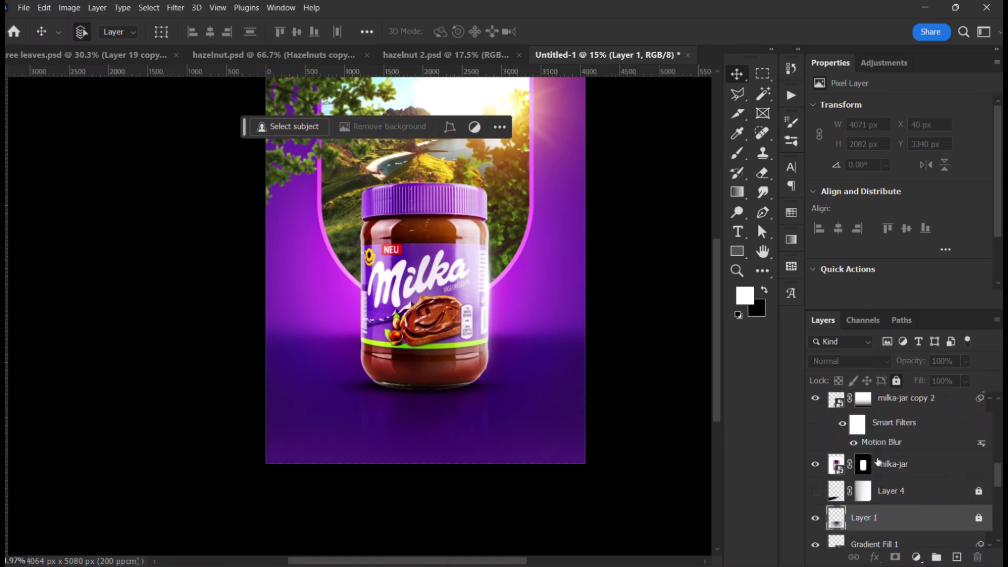
Step: Narrow the Layer 5 contact shadow symmetrically beneath the jar to about 2280 px wide, keeping its height
{"action": "left_click", "coordinate": [883, 407]}
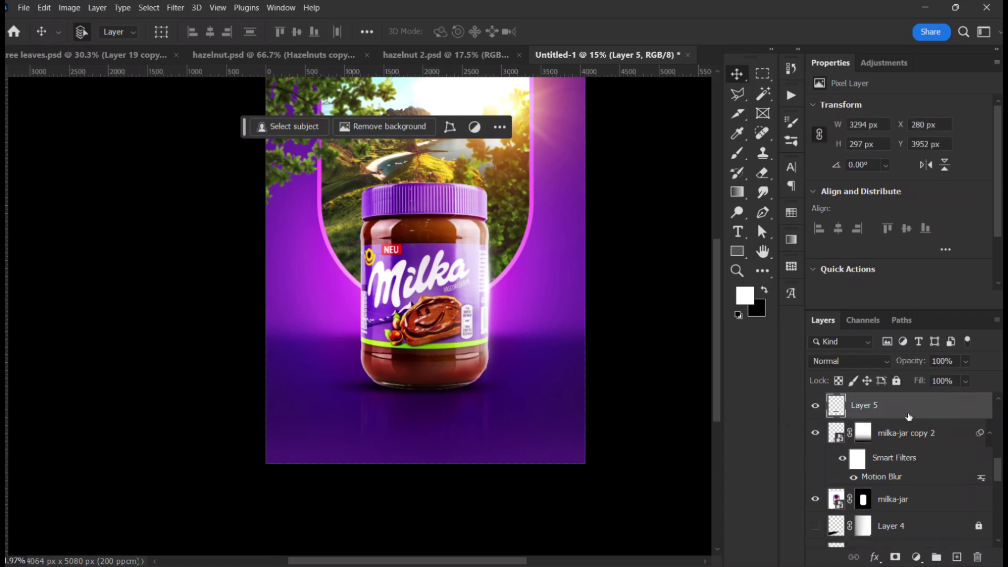
{"action": "key", "text": "ctrl+t"}
{"action": "left_click_drag", "start_coordinate": [548, 387], "coordinate": [508, 386]}
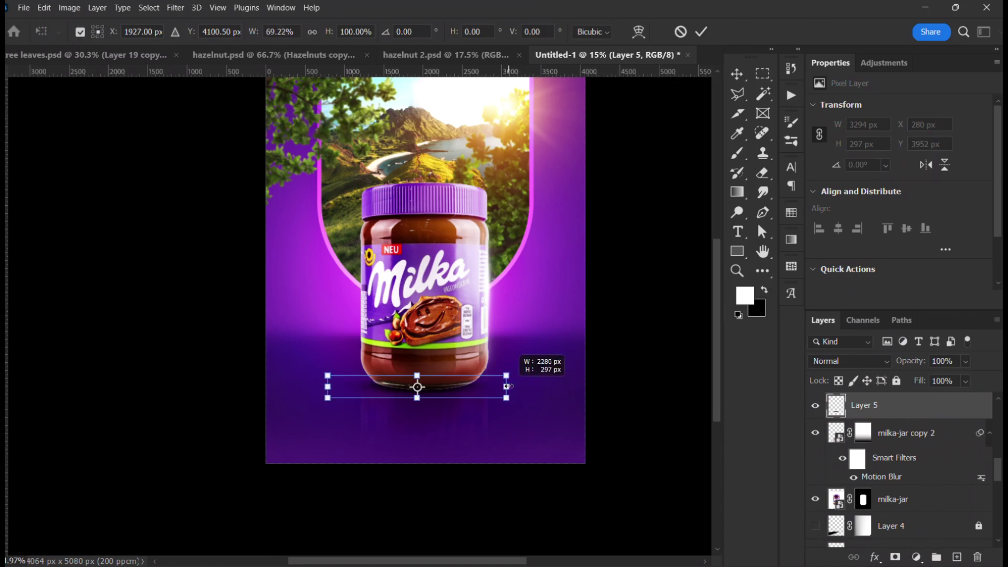
{"action": "key", "text": "Return"}
Step: Set the blend mode of Layer 5 to Overlay and duplicate the layer
{"action": "scroll", "coordinate": [439, 389], "scroll_direction": "up", "scroll_amount": 2}
{"action": "scroll", "coordinate": [443, 393], "scroll_direction": "up", "scroll_amount": 2}
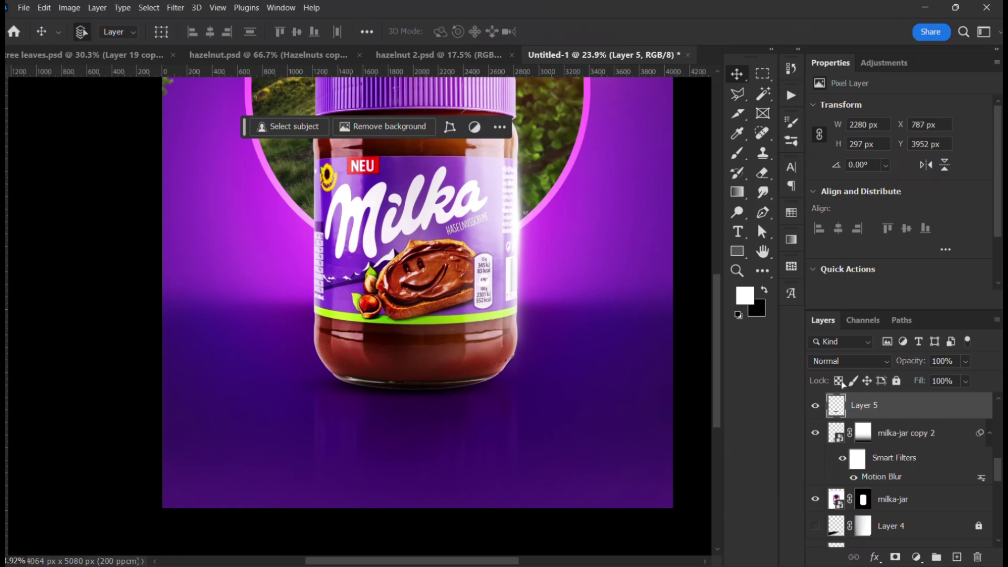
{"action": "left_click", "coordinate": [843, 362]}
{"action": "left_click", "coordinate": [840, 372]}
{"action": "key", "text": "ctrl+j"}
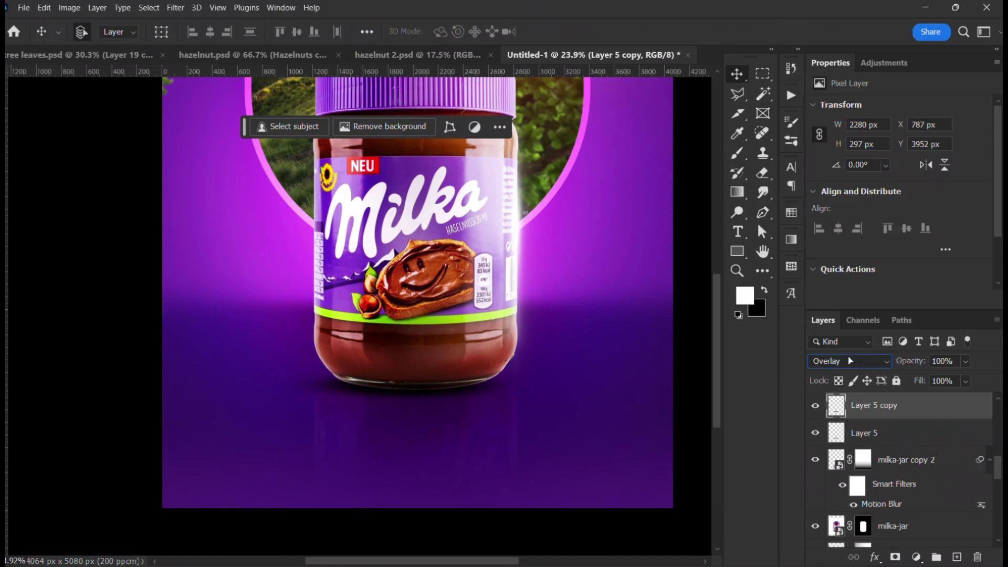
Step: Set Layer 5 copy to Normal blending, place it below Layer 5, and lower its fill
{"action": "left_click", "coordinate": [849, 361]}
{"action": "left_click", "coordinate": [834, 199]}
{"action": "left_click_drag", "start_coordinate": [932, 415], "coordinate": [930, 446]}
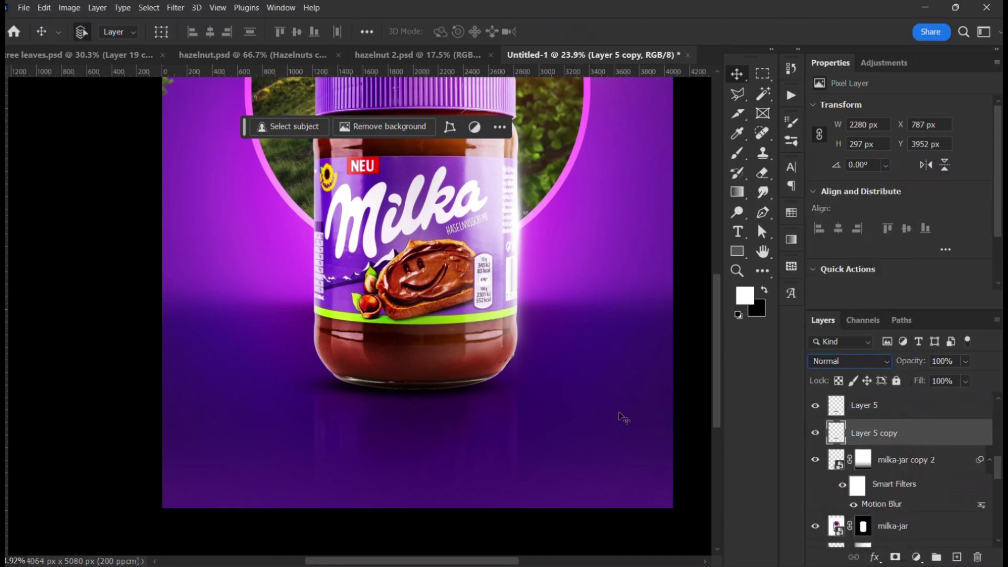
{"action": "left_click_drag", "start_coordinate": [924, 382], "coordinate": [875, 394]}
Step: Move the milka-jar copy 2 reflection up to about Y 3876 px, closer to the jar's base
{"action": "left_click", "coordinate": [504, 426]}
{"action": "mouse_move", "coordinate": [503, 424]}
{"action": "left_mouse_down"}
{"action": "mouse_move", "coordinate": [502, 414]}
{"action": "mouse_move", "coordinate": [503, 446]}
{"action": "mouse_move", "coordinate": [503, 412]}
{"action": "left_mouse_up"}
{"action": "key", "text": "ctrl+minus"}
{"action": "scroll", "coordinate": [503, 409], "scroll_direction": "down", "scroll_amount": 4}
{"action": "scroll", "coordinate": [501, 411], "scroll_direction": "up", "scroll_amount": 3}
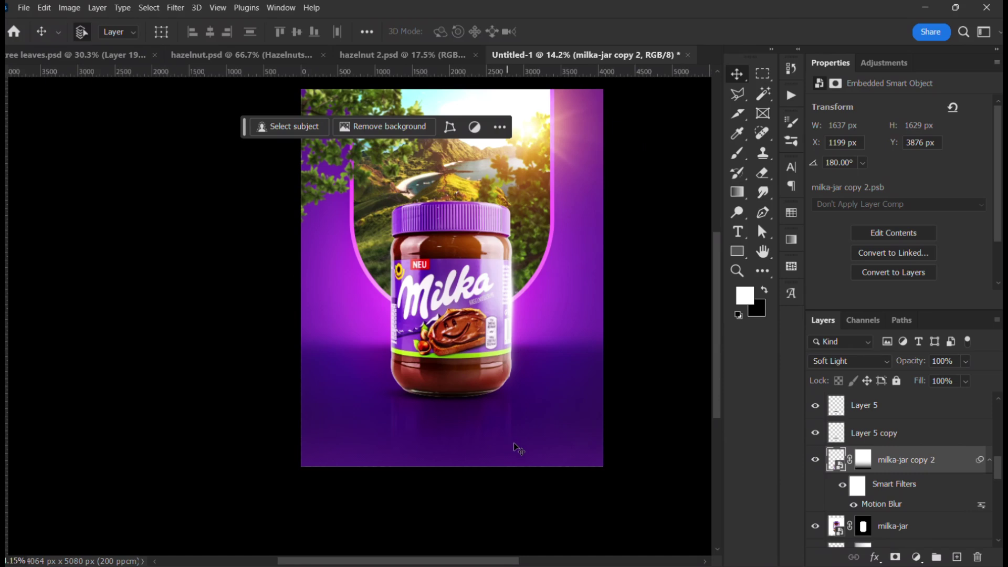
Step: Paint black with a large soft brush on the milka-jar copy 2 layer mask to fade the reflection's lower end
{"action": "left_click", "coordinate": [863, 460]}
{"action": "key", "text": "ctrl+plus"}
{"action": "key", "text": "b"}
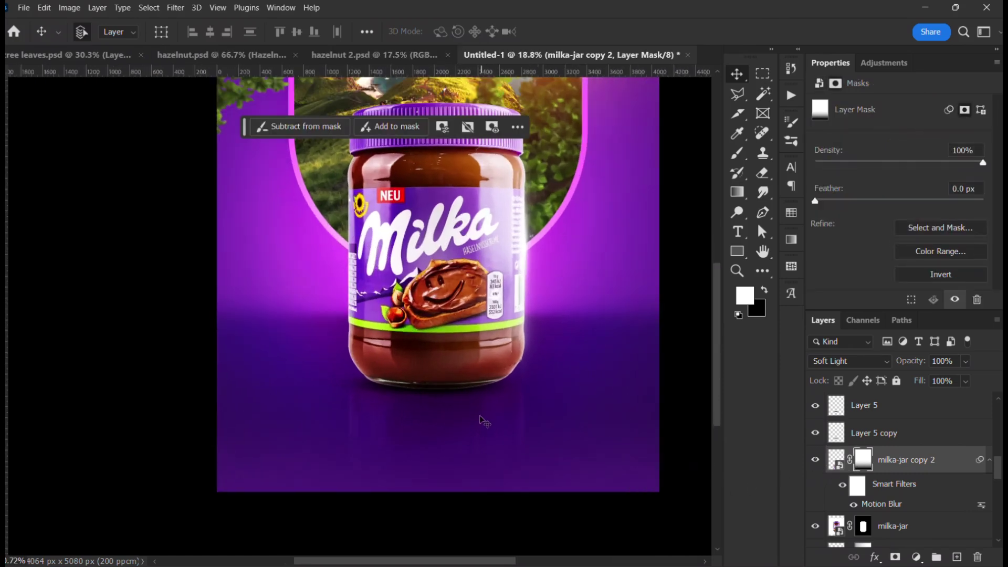
{"action": "key", "text": "x"}
{"action": "key", "text": "bracketright"}
{"action": "key", "text": "bracketright"}
{"action": "key", "text": "bracketright"}
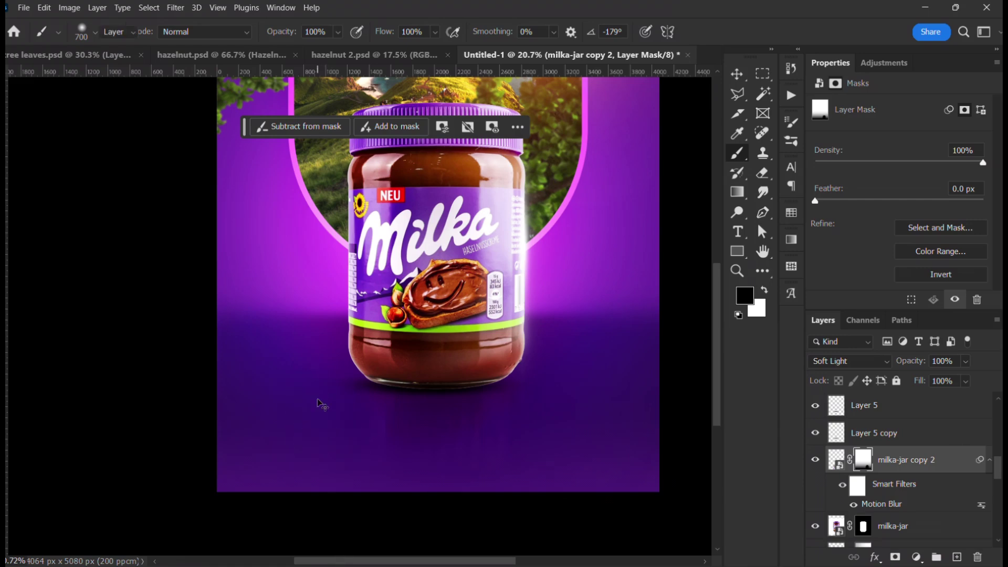
{"action": "key", "text": "v"}
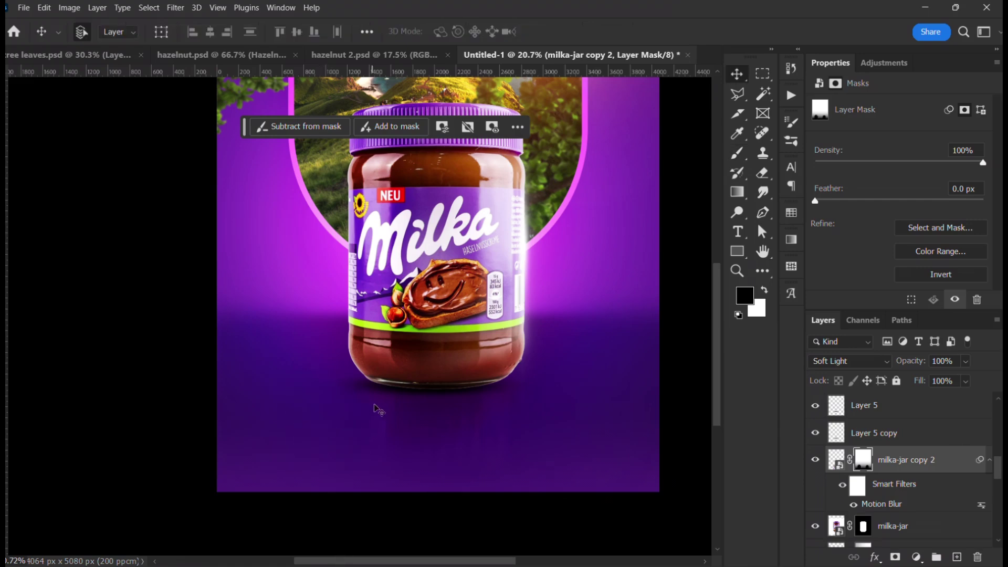
{"action": "scroll", "coordinate": [397, 409], "scroll_direction": "down", "scroll_amount": 6}
{"action": "scroll", "coordinate": [412, 400], "scroll_direction": "up", "scroll_amount": 1}
{"action": "left_click_drag", "start_coordinate": [415, 359], "coordinate": [421, 402]}
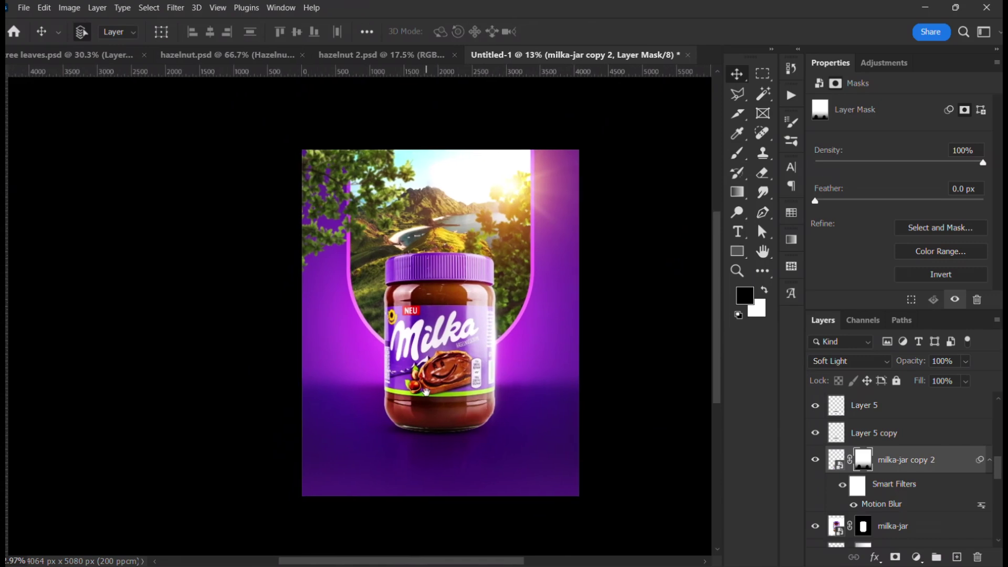
{"action": "scroll", "coordinate": [446, 420], "scroll_direction": "up", "scroll_amount": 3}
{"action": "left_click", "coordinate": [467, 548]}
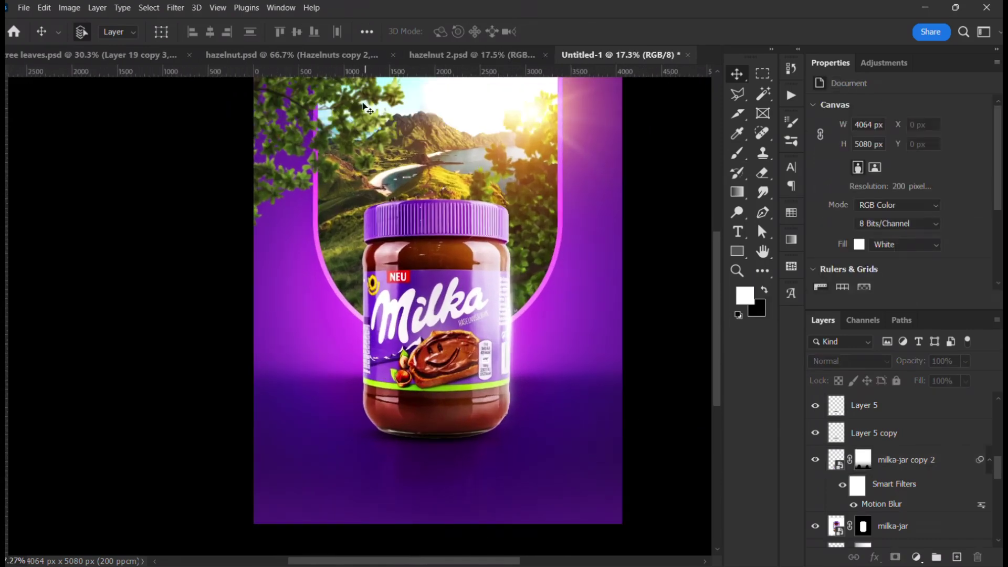
Step: Bring the hazelnut bowl from hazelnut.psd into the poster and place it beside the jar's lower right at about X 2547, Y 3558 px
{"action": "left_click", "coordinate": [226, 55]}
{"action": "left_click_drag", "start_coordinate": [311, 334], "coordinate": [565, 71]}
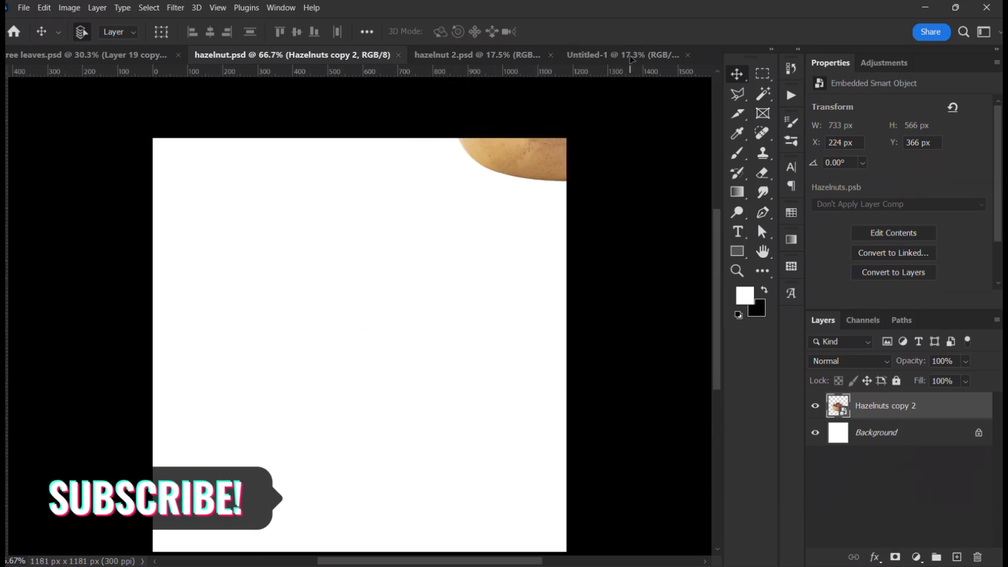
{"action": "left_click_drag", "start_coordinate": [509, 387], "coordinate": [458, 431]}
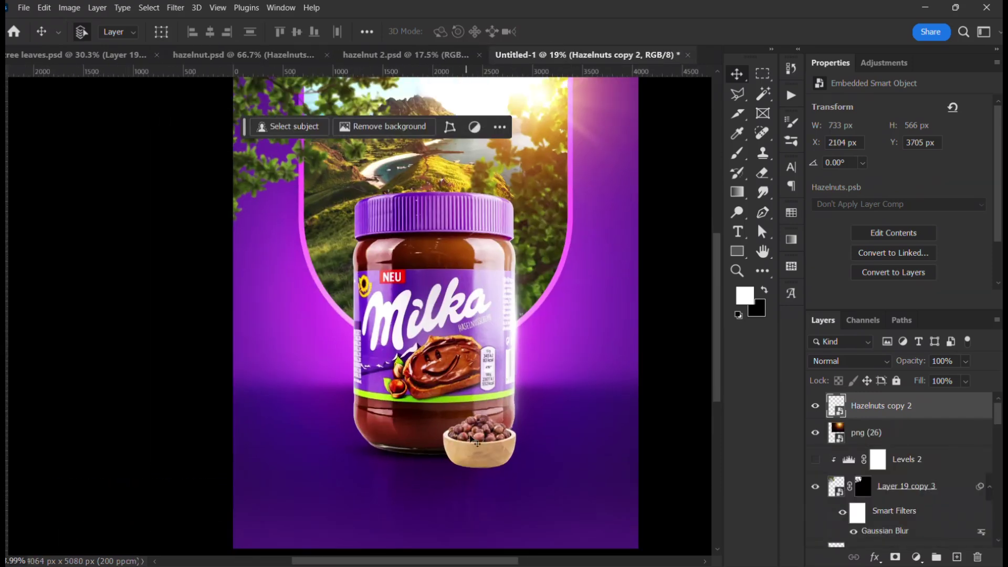
{"action": "left_click_drag", "start_coordinate": [388, 444], "coordinate": [355, 427]}
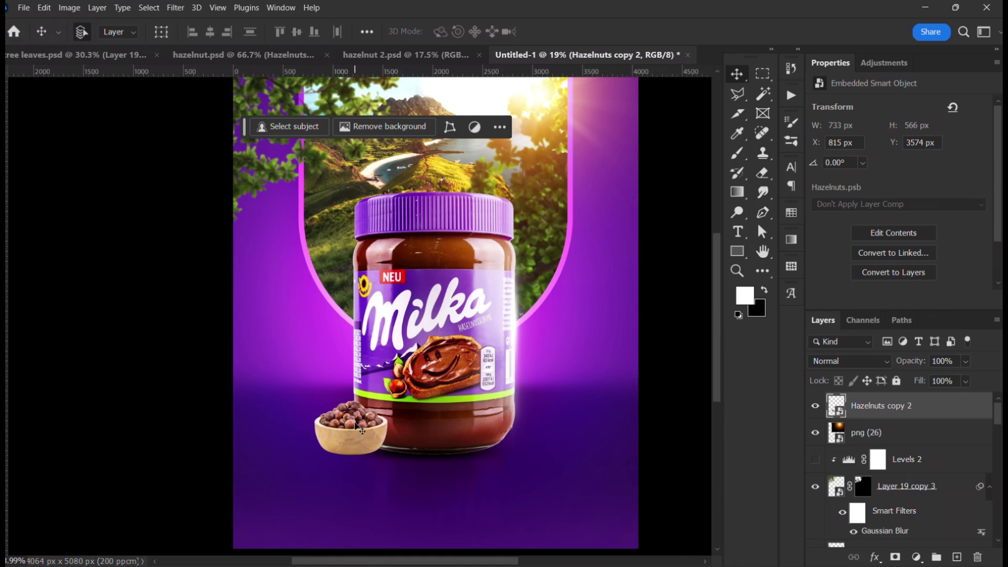
{"action": "left_click_drag", "start_coordinate": [359, 432], "coordinate": [534, 434]}
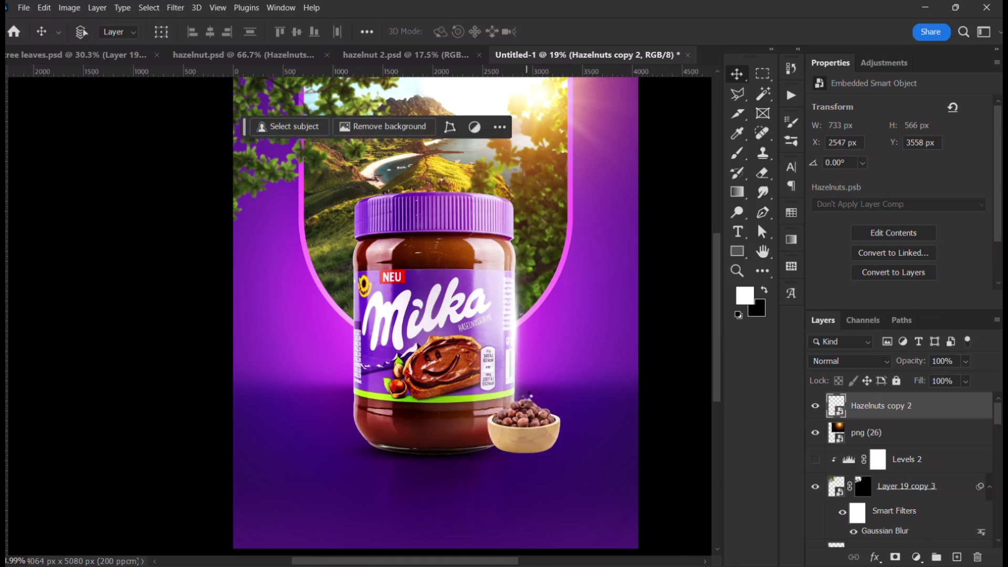
Step: Enlarge the hazelnut bowl proportionally to about 1122 × 865 px and seat it in front of the jar's lower right edge
{"action": "key", "text": "ctrl+t"}
{"action": "left_click_drag", "start_coordinate": [526, 393], "coordinate": [528, 367]}
{"action": "left_click_drag", "start_coordinate": [525, 408], "coordinate": [529, 415]}
{"action": "key", "text": "Return"}
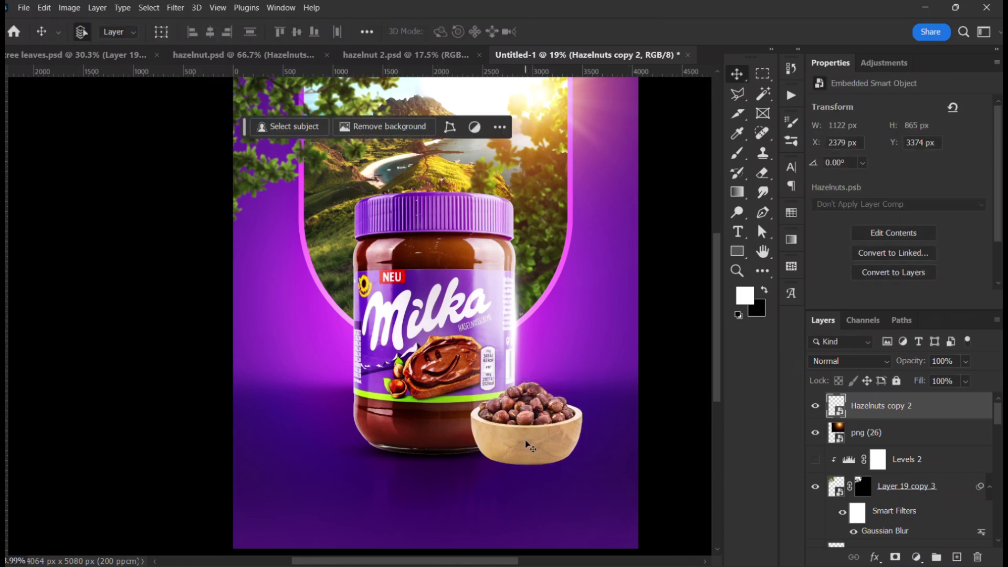
Step: Create a new layer beneath Hazelnuts copy 2 and dab a soft black 700 px brush spot under the bowl
{"action": "scroll", "coordinate": [527, 444], "scroll_direction": "up", "scroll_amount": 2}
{"action": "left_click_drag", "start_coordinate": [527, 445], "coordinate": [480, 396]}
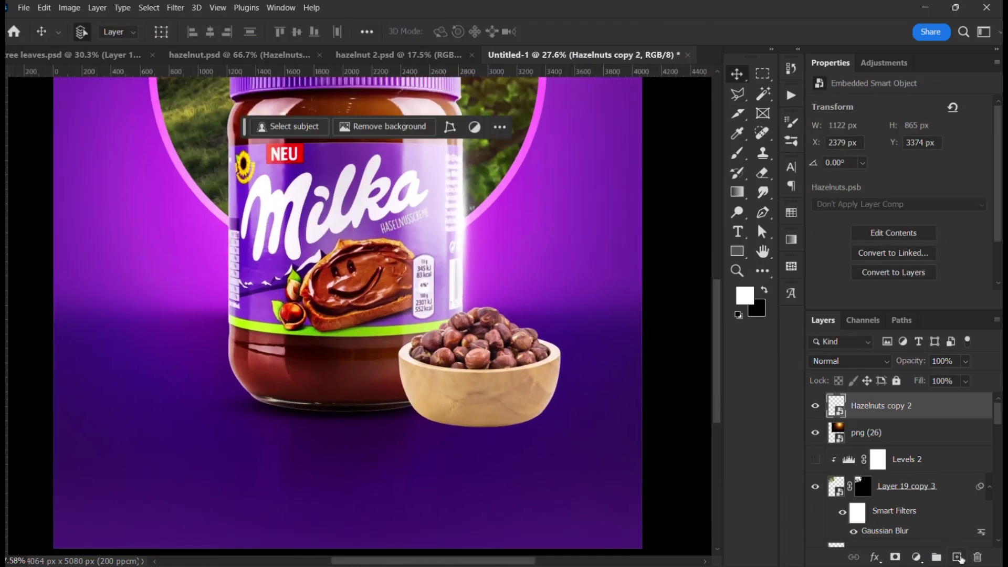
{"action": "left_click", "coordinate": [956, 556], "text": "ctrl"}
{"action": "key", "text": "b"}
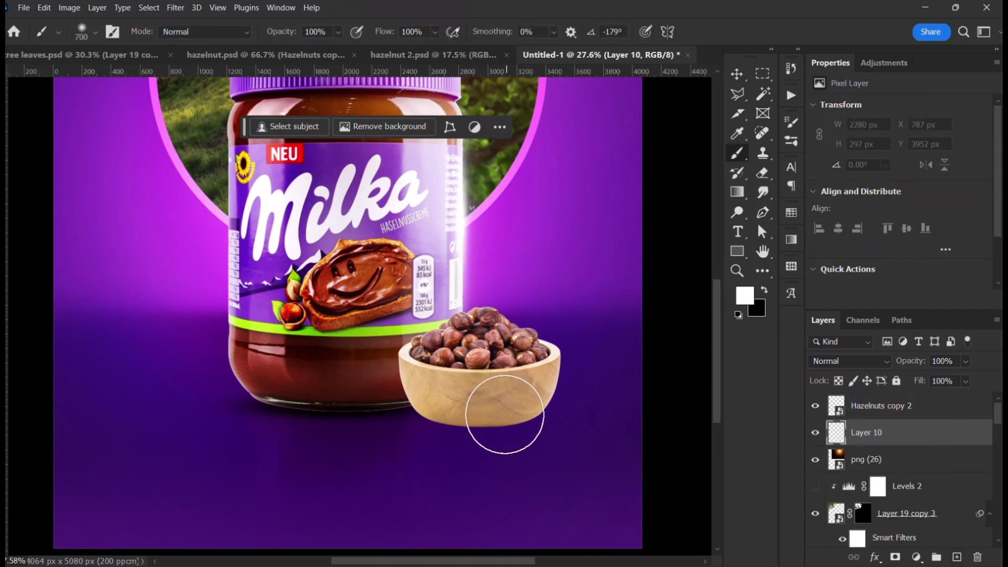
{"action": "scroll", "coordinate": [477, 416], "scroll_direction": "up", "scroll_amount": 2}
{"action": "key", "text": "x"}
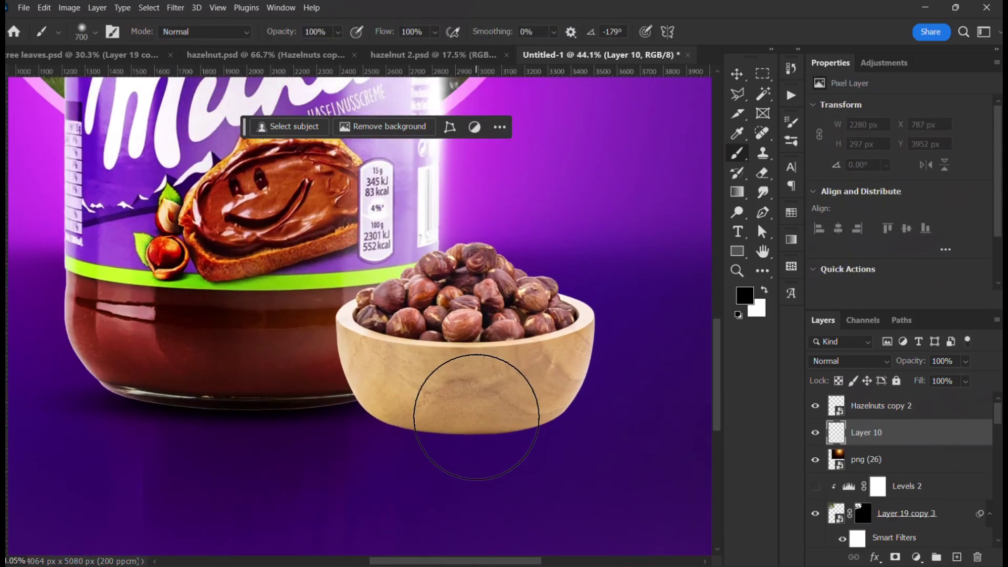
{"action": "left_click", "coordinate": [472, 419]}
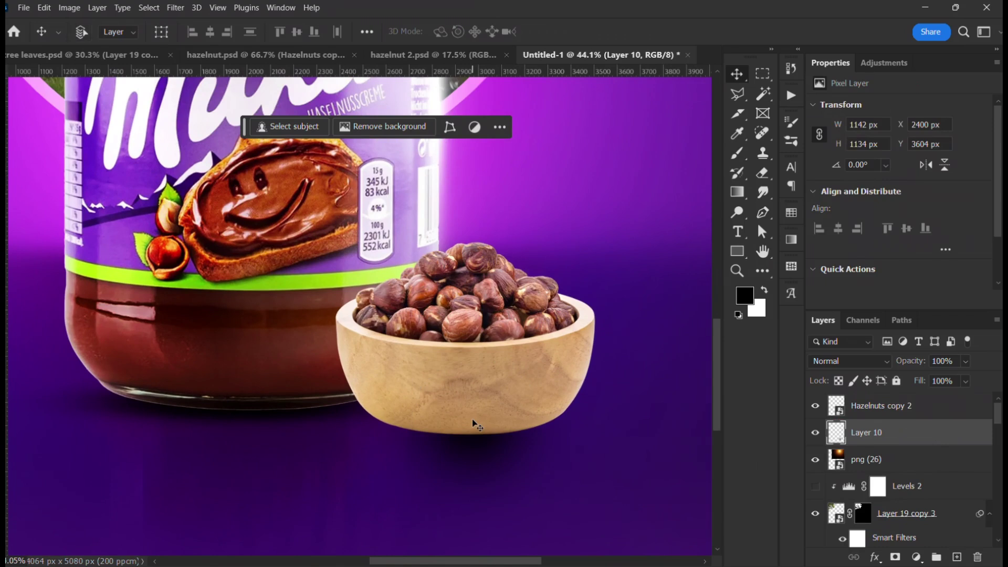
Step: Squash and widen the black spot on Layer 10 into a flat shadow about 1839 × 291 px beneath the bowl
{"action": "key", "text": "ctrl+t"}
{"action": "left_click_drag", "start_coordinate": [471, 288], "coordinate": [468, 425]}
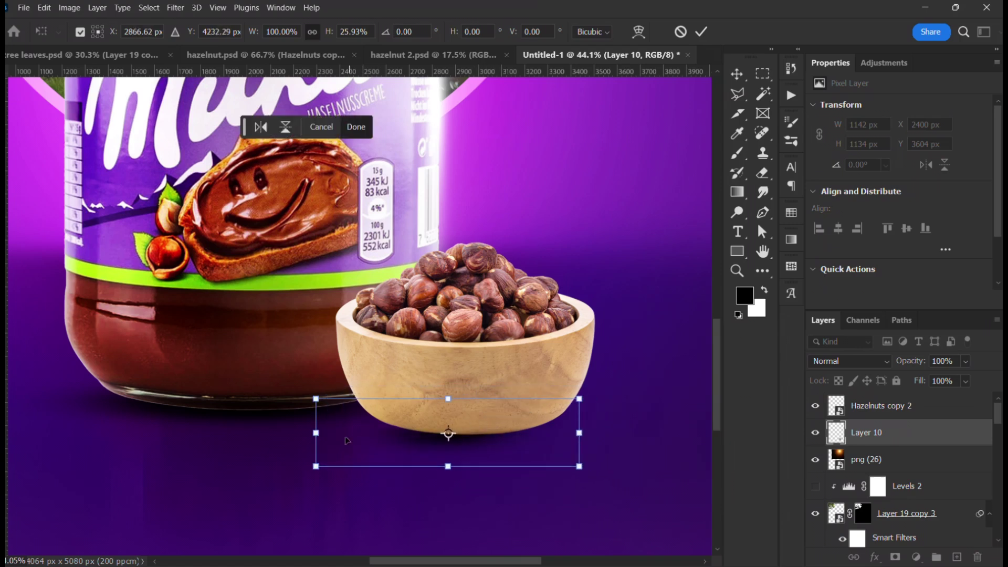
{"action": "left_click_drag", "start_coordinate": [312, 434], "coordinate": [144, 449]}
{"action": "left_click_drag", "start_coordinate": [439, 449], "coordinate": [497, 448]}
{"action": "scroll", "coordinate": [498, 292], "scroll_direction": "down", "scroll_amount": 4}
{"action": "left_click_drag", "start_coordinate": [498, 293], "coordinate": [400, 400]}
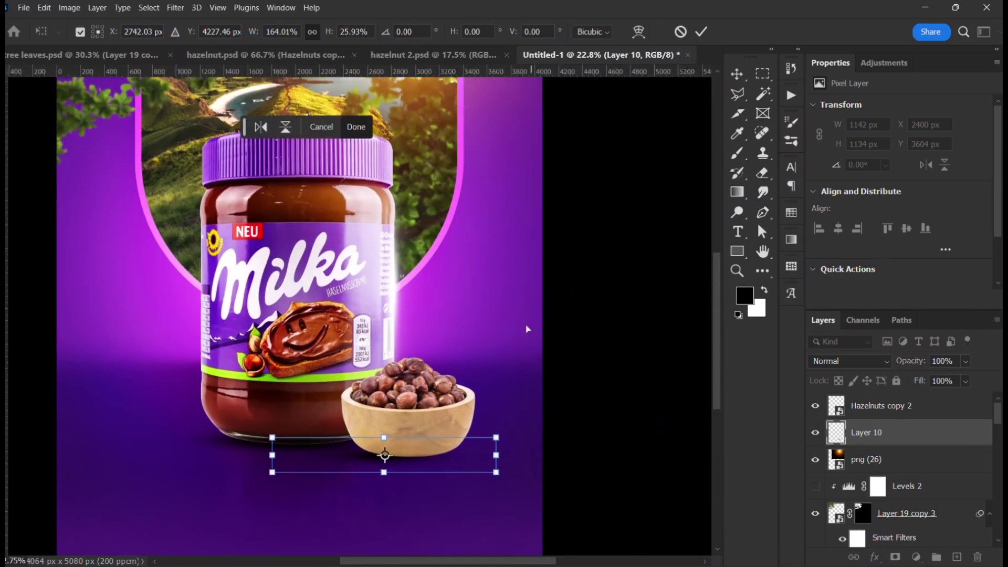
{"action": "key", "text": "Return"}
Step: Paint black contact shadow along the bowl's base with a flattened brush tip tilted to -175°, and nudge Layer 10 down to Y 4072 px
{"action": "scroll", "coordinate": [369, 474], "scroll_direction": "up", "scroll_amount": 3}
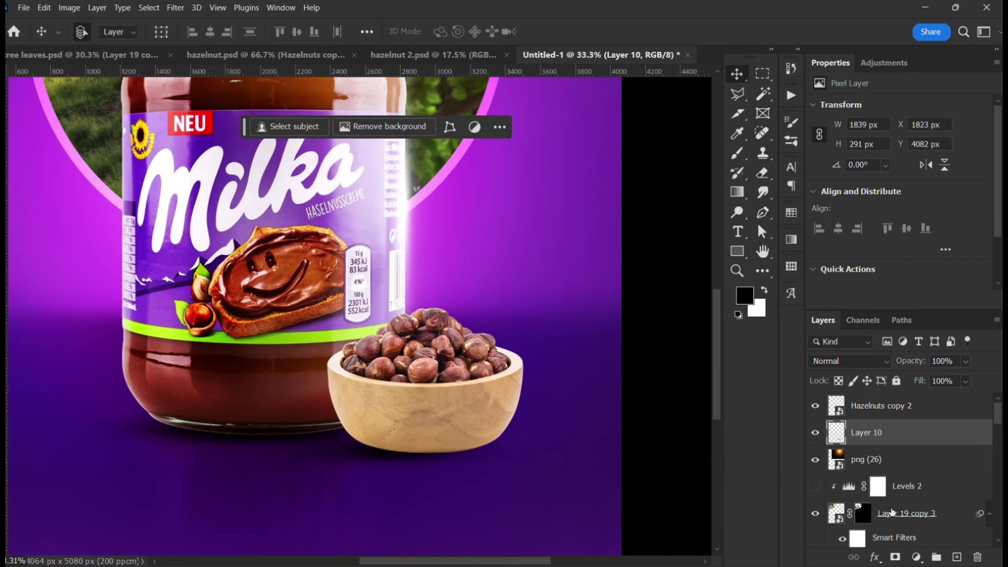
{"action": "key", "text": "b"}
{"action": "right_click", "coordinate": [470, 436]}
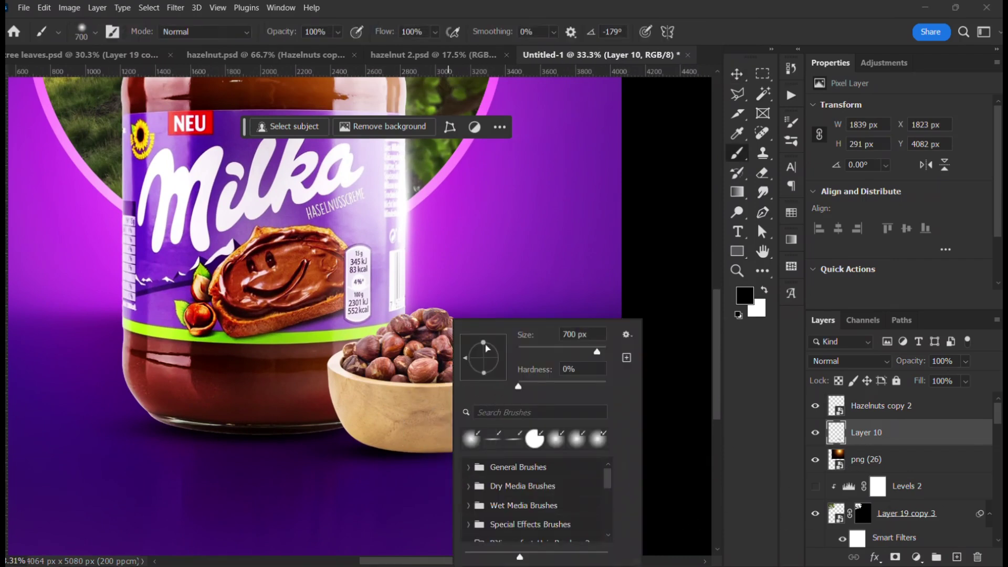
{"action": "left_click", "coordinate": [426, 434]}
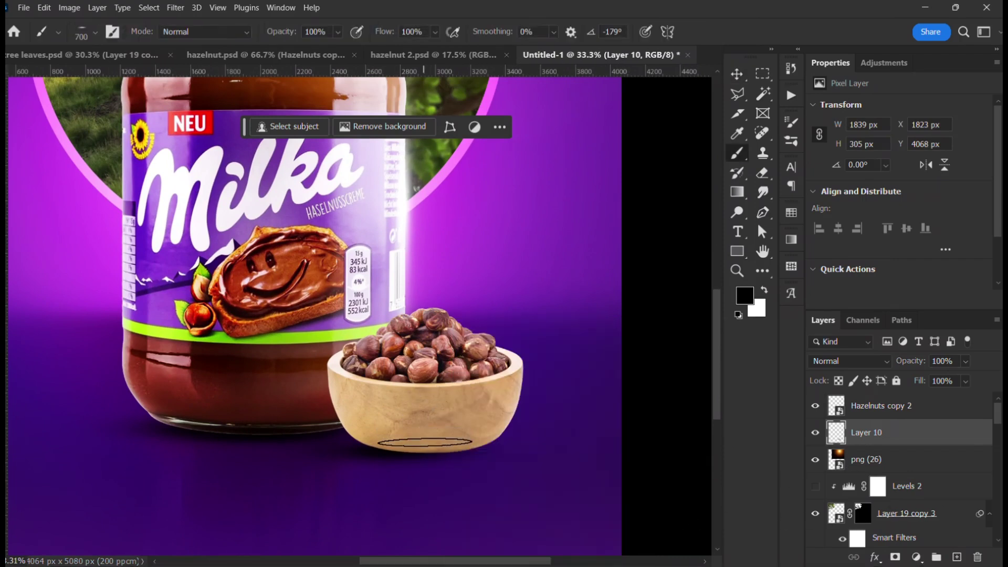
{"action": "scroll", "coordinate": [436, 450], "scroll_direction": "up", "scroll_amount": 3}
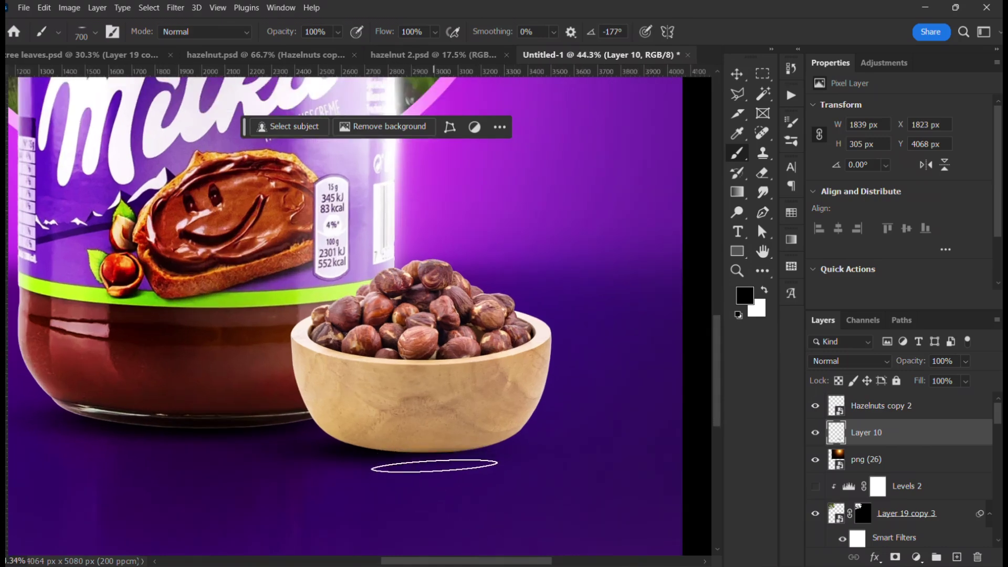
{"action": "key", "text": "Left"}
{"action": "key", "text": "Left"}
{"action": "left_click", "coordinate": [452, 453]}
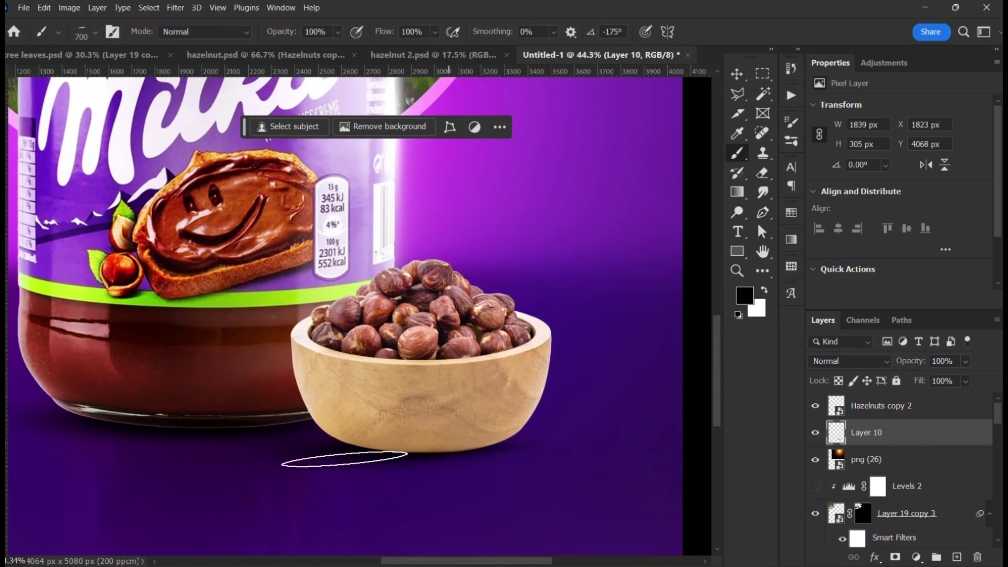
{"action": "key", "text": "v"}
{"action": "scroll", "coordinate": [488, 475], "scroll_direction": "down", "scroll_amount": 7}
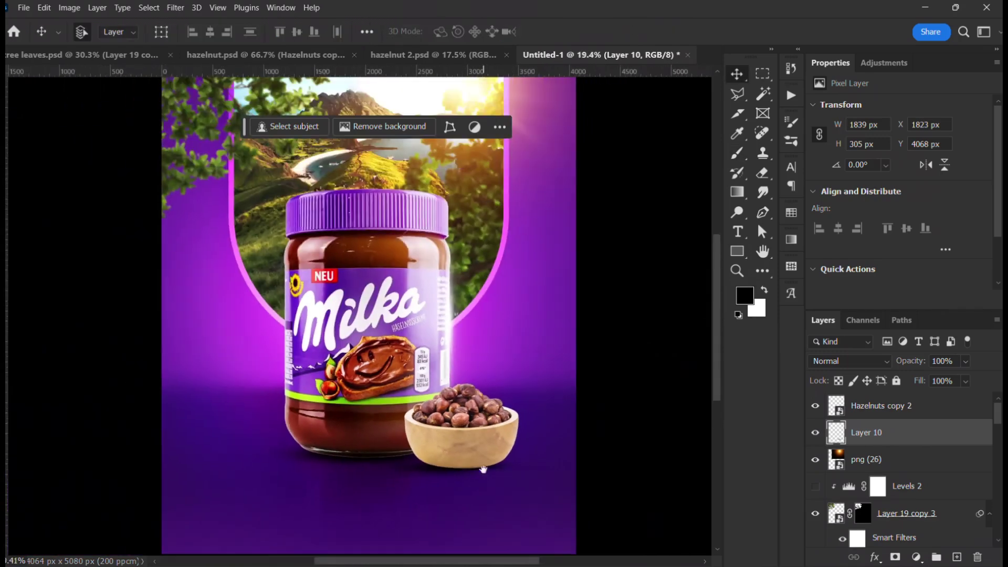
{"action": "scroll", "coordinate": [488, 475], "scroll_direction": "up", "scroll_amount": 4}
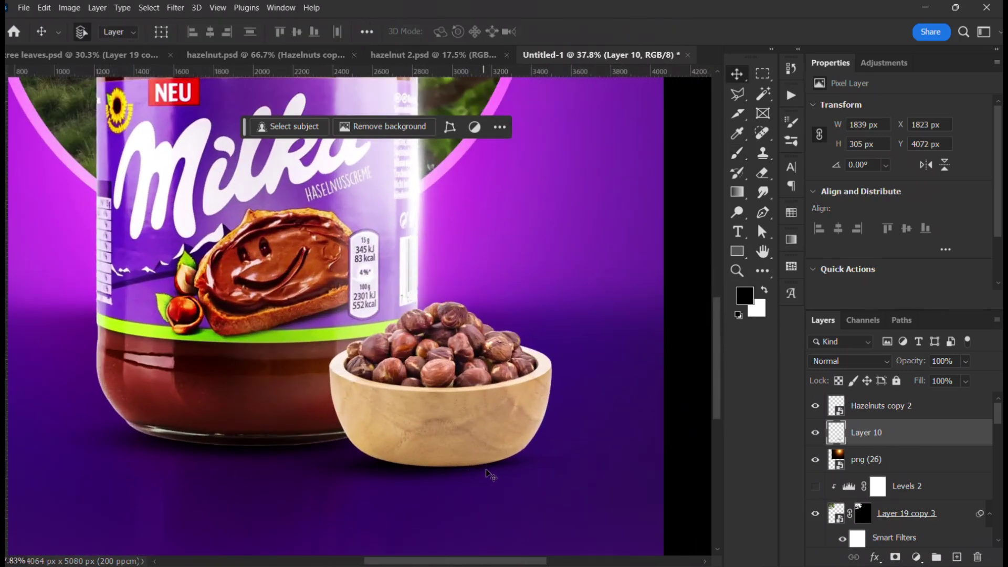
Step: Erase the right end of the bowl's shadow on Layer 10 with a soft 700 px eraser, leaving it about 1637 px wide
{"action": "scroll", "coordinate": [488, 475], "scroll_direction": "up", "scroll_amount": 2}
{"action": "key", "text": "e"}
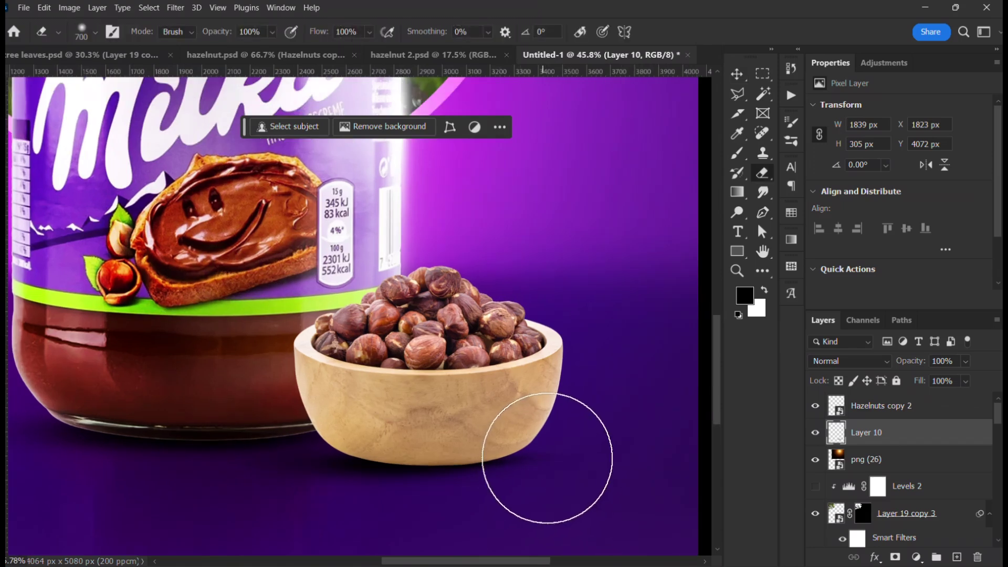
{"action": "left_click_drag", "start_coordinate": [575, 448], "coordinate": [577, 445]}
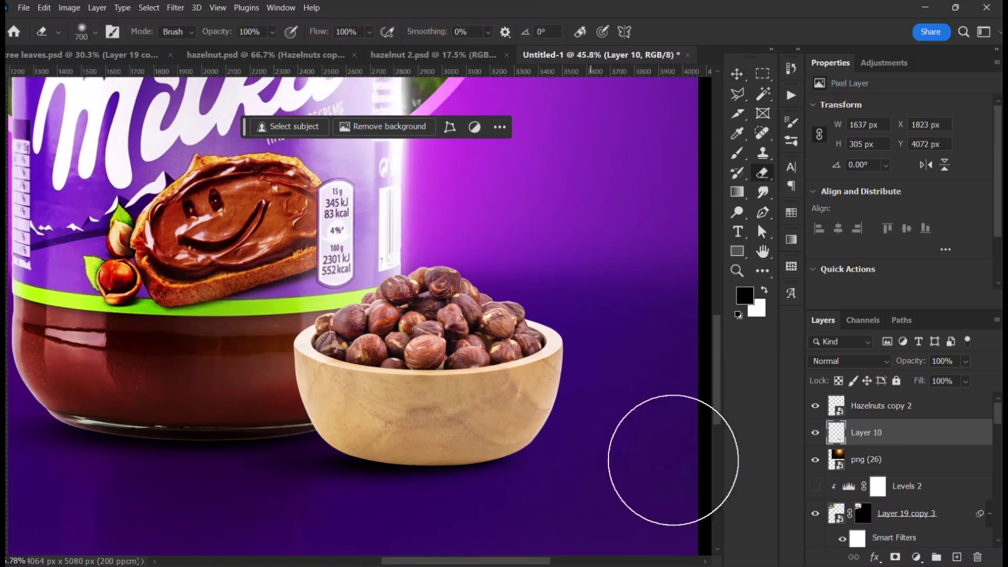
{"action": "key", "text": "v"}
Step: Set the blend mode of the bowl's shadow layer, Layer 10, to Overlay and compare it with the layer hidden
{"action": "left_click", "coordinate": [853, 364]}
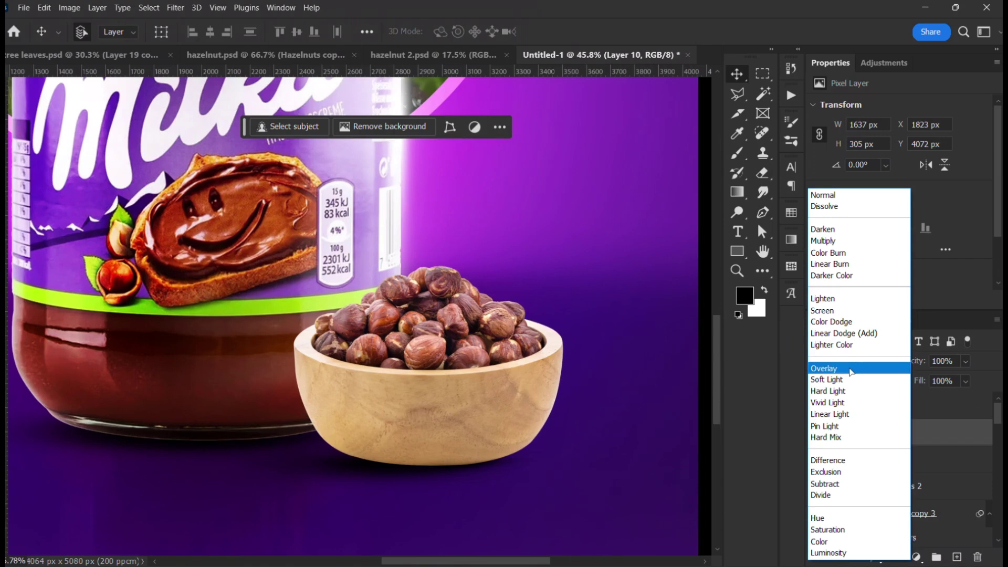
{"action": "left_click", "coordinate": [851, 370]}
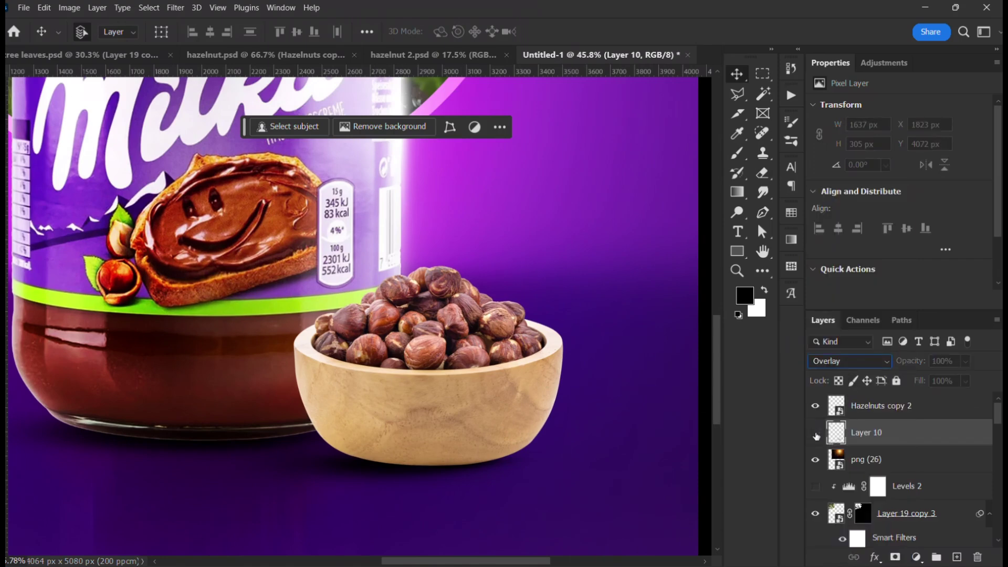
{"action": "scroll", "coordinate": [543, 400], "scroll_direction": "down", "scroll_amount": 3}
{"action": "scroll", "coordinate": [542, 400], "scroll_direction": "down", "scroll_amount": 3}
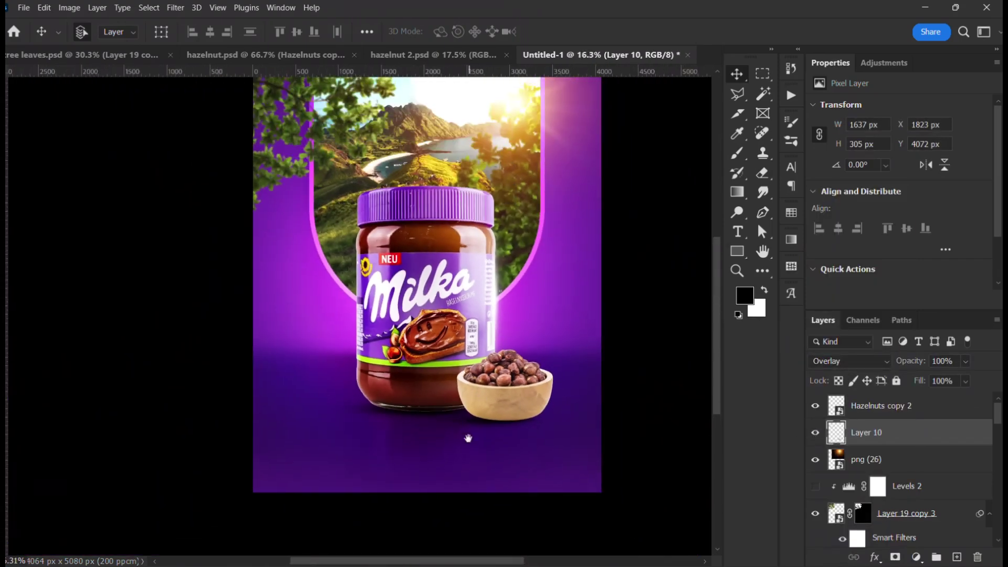
{"action": "left_click_drag", "start_coordinate": [467, 430], "coordinate": [464, 468]}
Step: Add a Curves adjustment clipped to Hazelnuts copy 2 and pull the midtones down to darken the bowl
{"action": "left_click", "coordinate": [499, 420]}
{"action": "scroll", "coordinate": [486, 433], "scroll_direction": "up", "scroll_amount": 2}
{"action": "scroll", "coordinate": [491, 437], "scroll_direction": "up", "scroll_amount": 2}
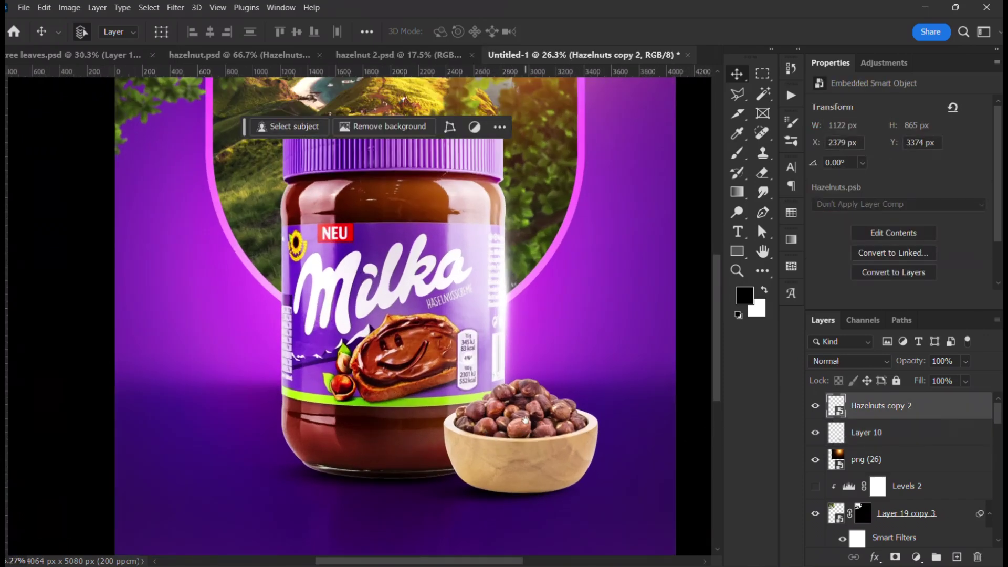
{"action": "left_click", "coordinate": [917, 556]}
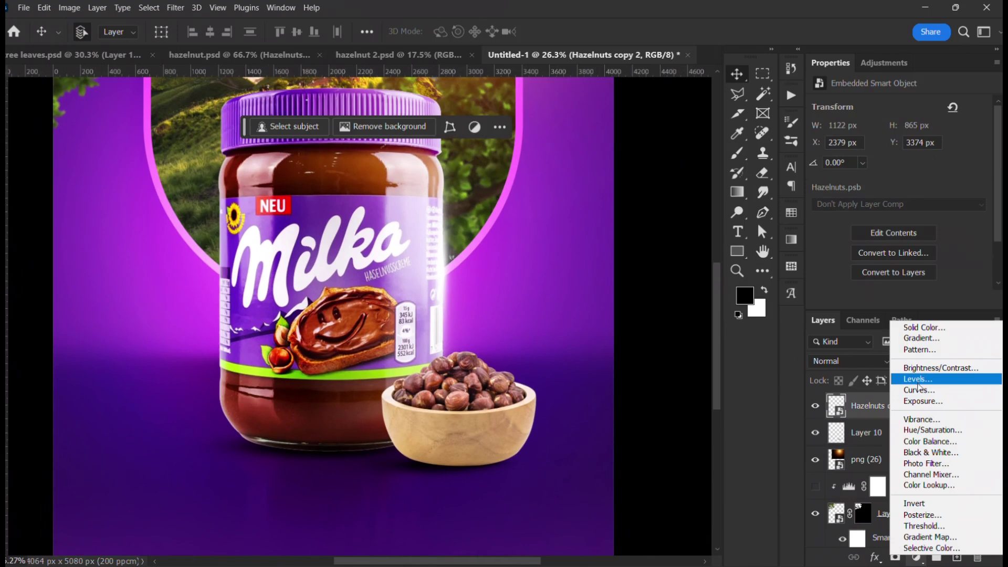
{"action": "left_click", "coordinate": [918, 389]}
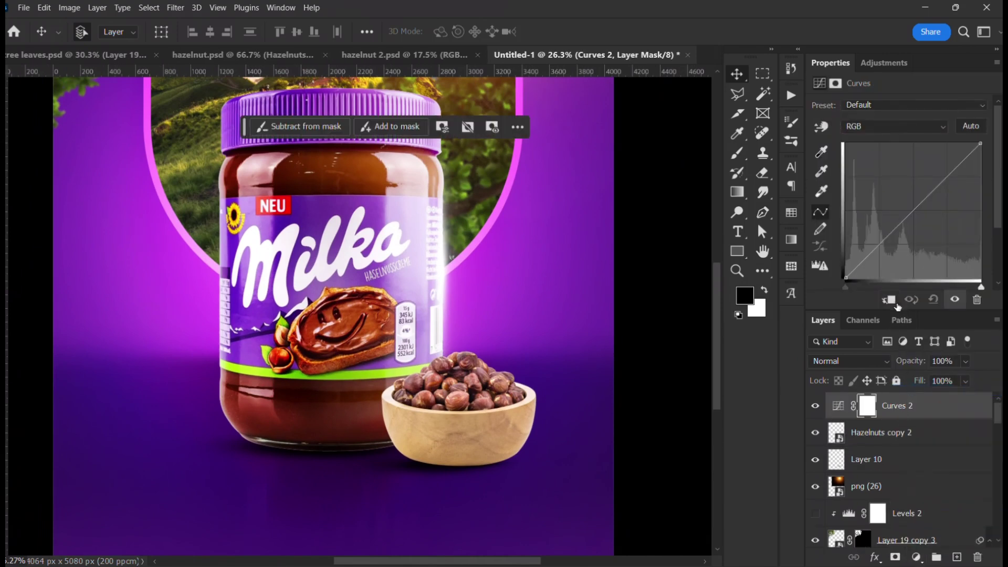
{"action": "left_click", "coordinate": [889, 300]}
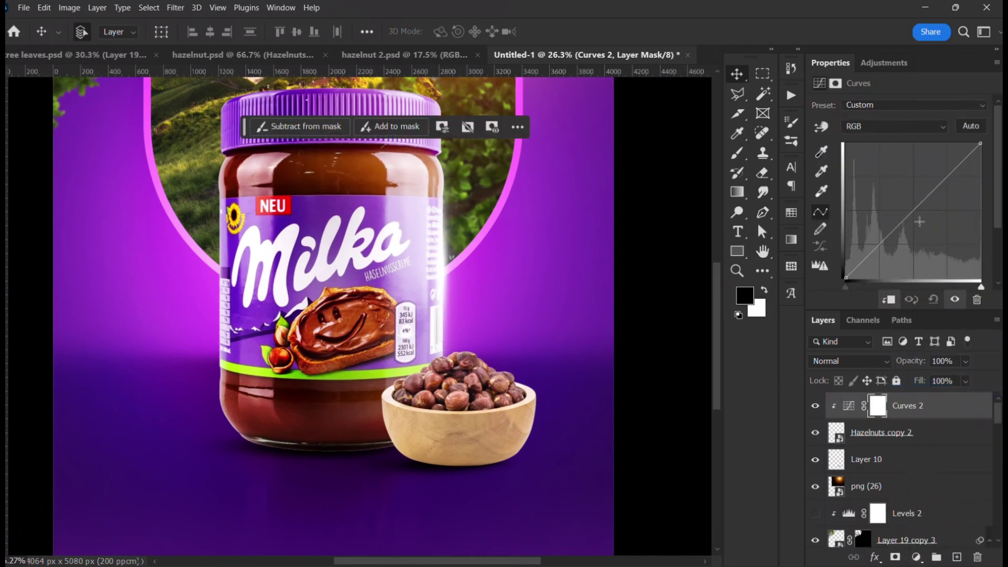
{"action": "left_click_drag", "start_coordinate": [923, 224], "coordinate": [921, 222]}
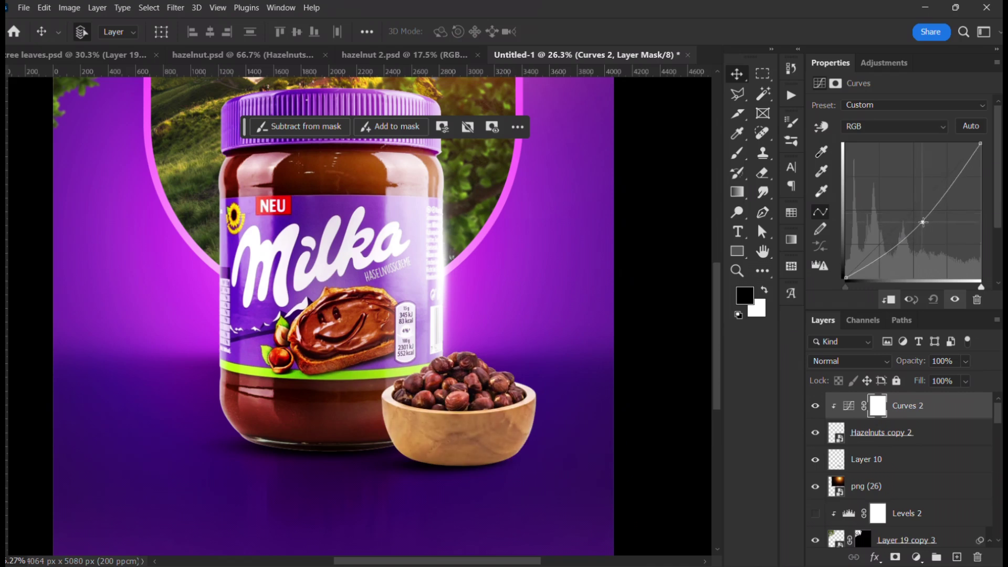
{"action": "scroll", "coordinate": [582, 303], "scroll_direction": "down", "scroll_amount": 3}
{"action": "left_click_drag", "start_coordinate": [460, 333], "coordinate": [438, 370]}
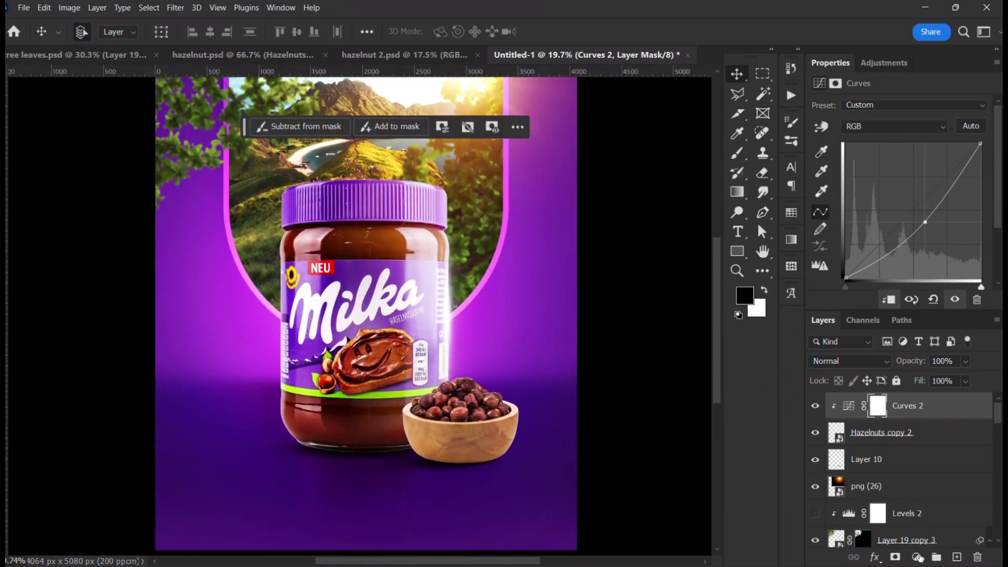
Step: Add another Curves adjustment clipped above Curves 2 and pull its midtones down to darken the bowl further
{"action": "left_click", "coordinate": [919, 556]}
{"action": "left_click", "coordinate": [923, 387]}
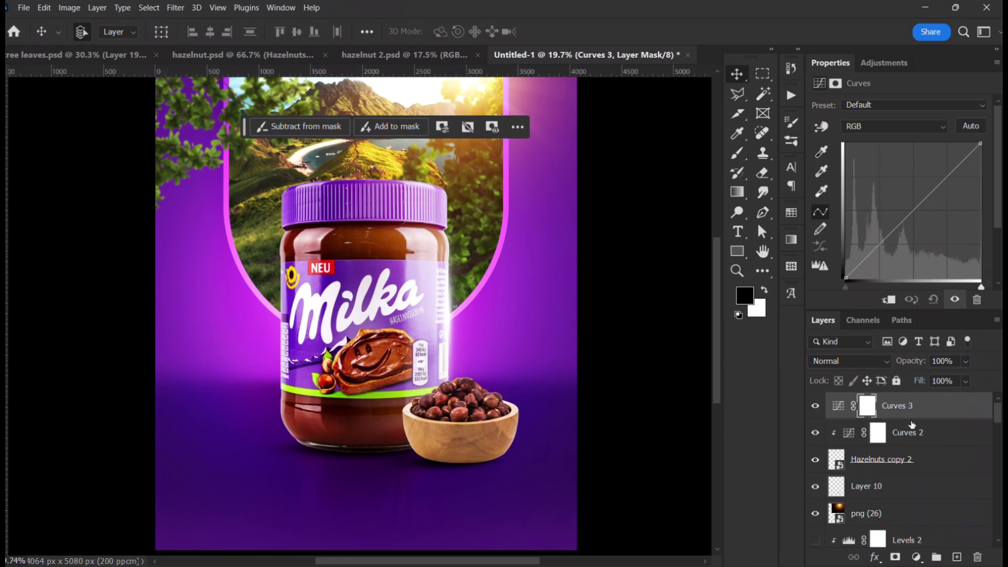
{"action": "key", "text": "super"}
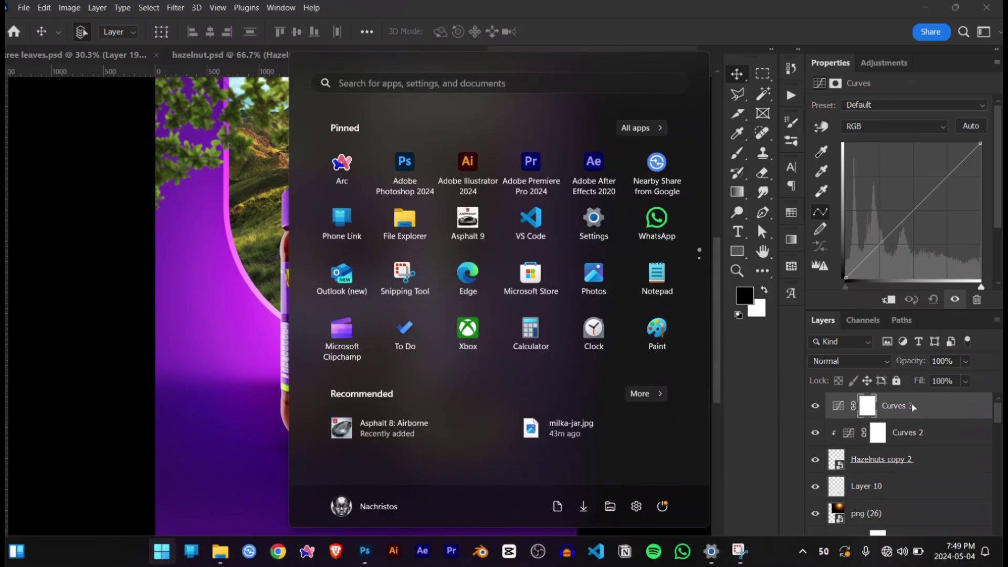
{"action": "key", "text": "super"}
{"action": "left_click", "coordinate": [932, 418], "text": "alt"}
{"action": "left_click", "coordinate": [917, 210]}
{"action": "left_click_drag", "start_coordinate": [929, 232], "coordinate": [925, 226]}
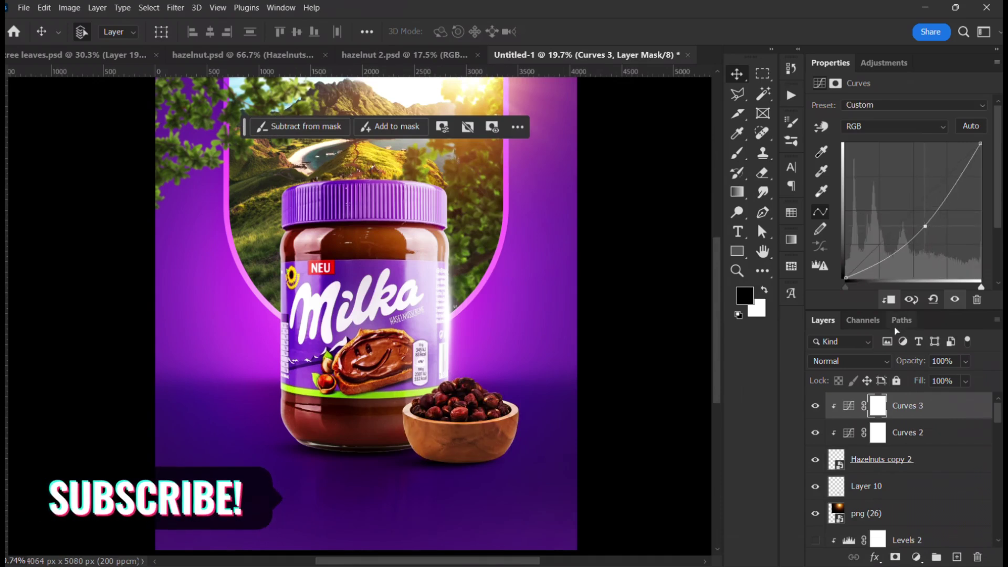
Step: Invert the Curves 3 mask to black and reveal its darkening along the bowl's left and lower side with a soft 700 px eraser
{"action": "key", "text": "b"}
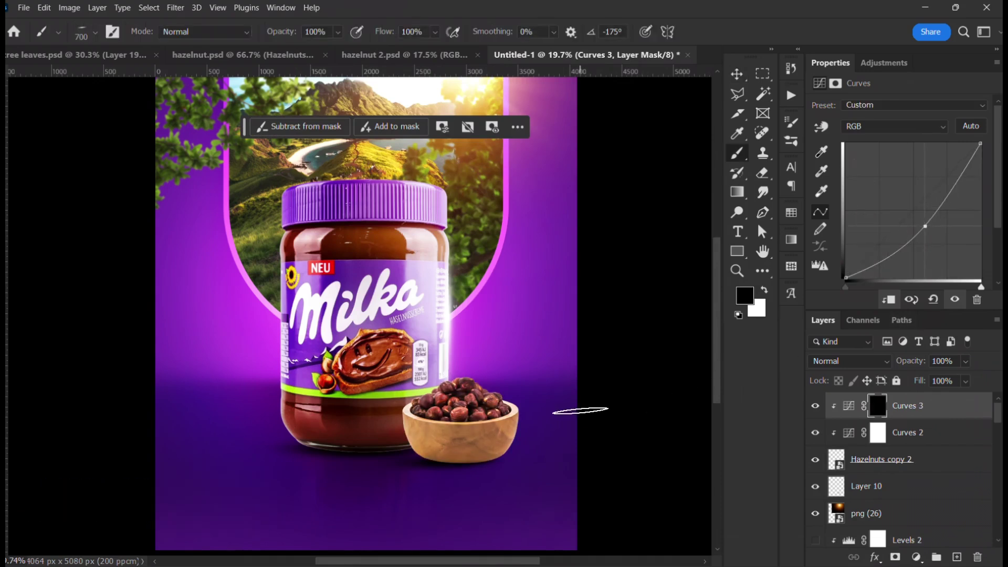
{"action": "right_click", "coordinate": [580, 408]}
{"action": "left_click", "coordinate": [601, 442]}
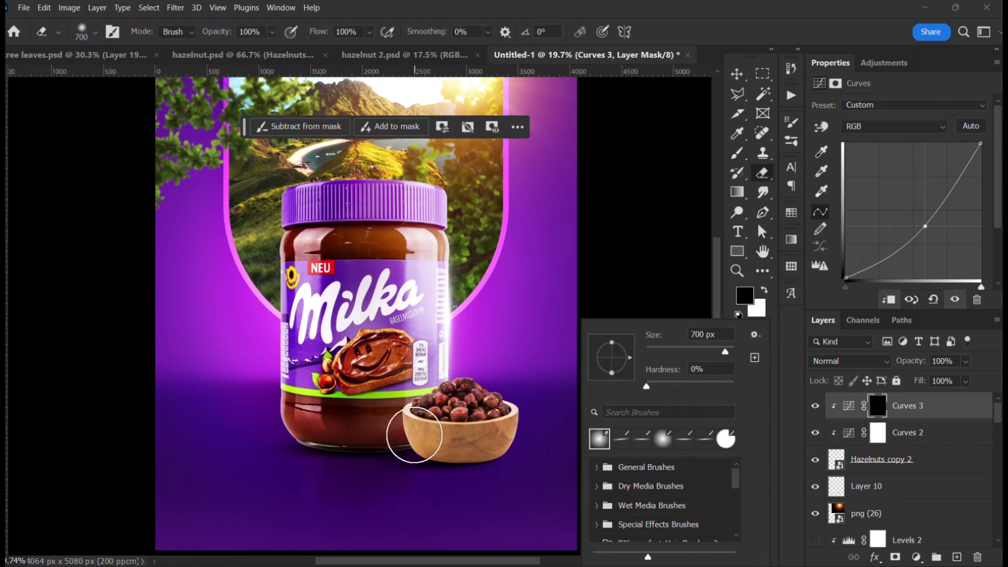
{"action": "left_click", "coordinate": [402, 446]}
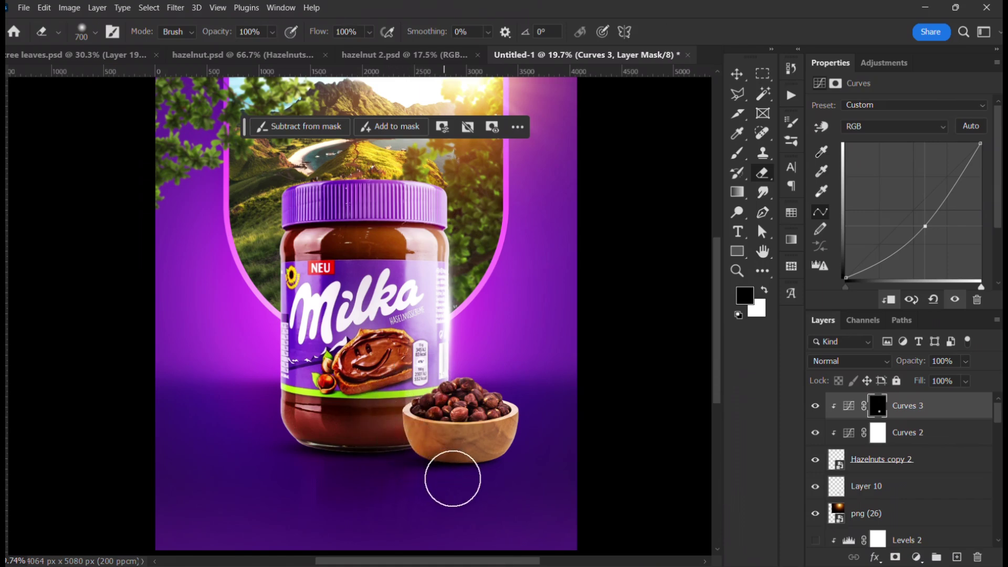
{"action": "key", "text": "v"}
{"action": "scroll", "coordinate": [488, 462], "scroll_direction": "down", "scroll_amount": 1}
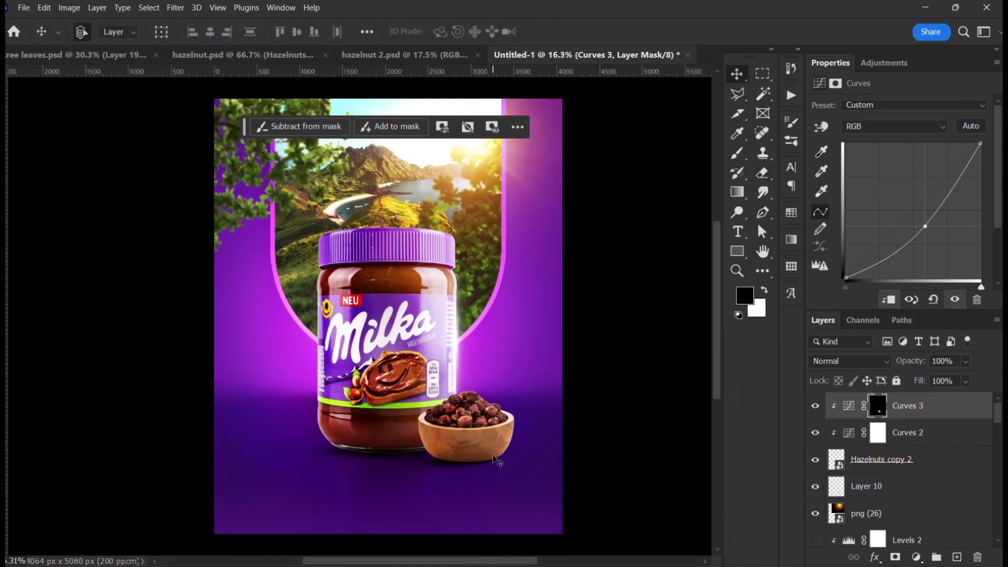
{"action": "scroll", "coordinate": [469, 437], "scroll_direction": "up", "scroll_amount": 4}
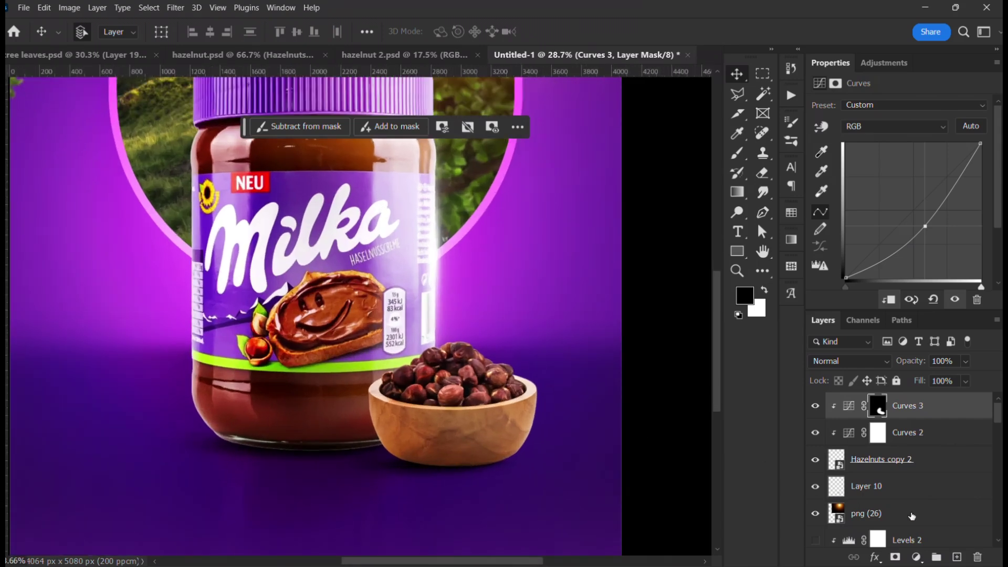
Step: Skew the left end of the bowl's shadow on Layer 10 slightly upward, with a vertical skew of about 1.46°
{"action": "left_click", "coordinate": [920, 488]}
{"action": "scroll", "coordinate": [907, 488], "scroll_direction": "down", "scroll_amount": 1}
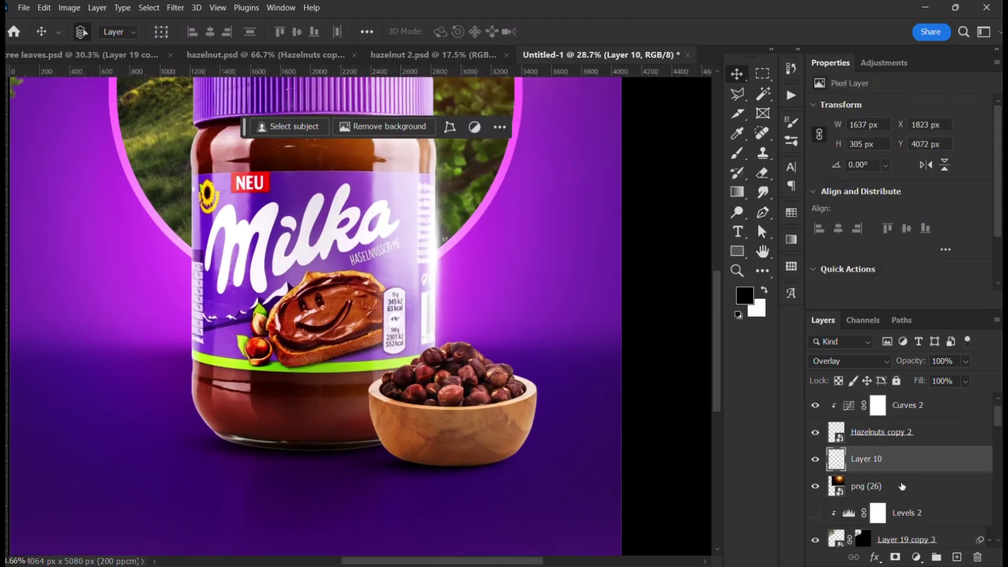
{"action": "key", "text": "ctrl+t"}
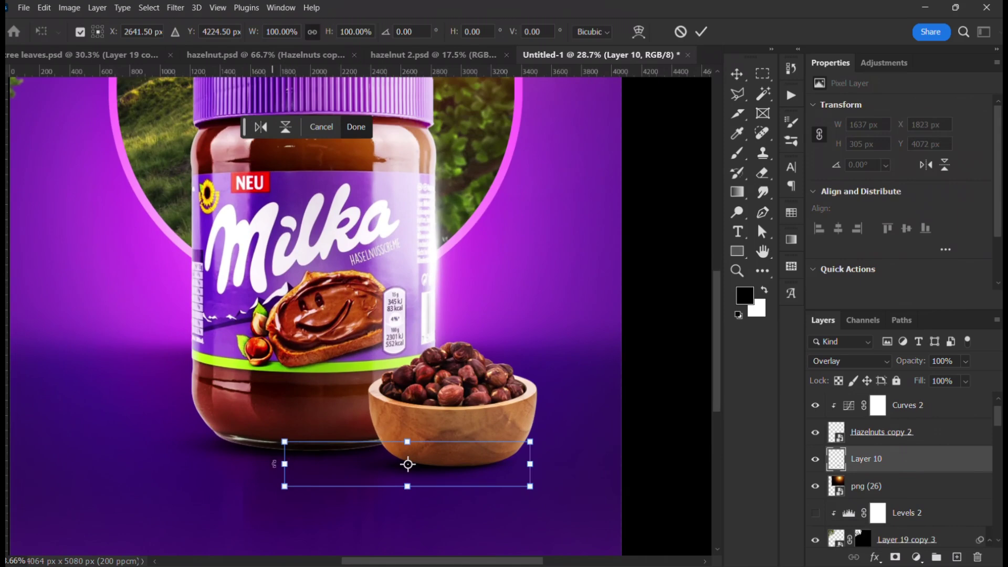
{"action": "left_click_drag", "start_coordinate": [285, 464], "coordinate": [284, 457]}
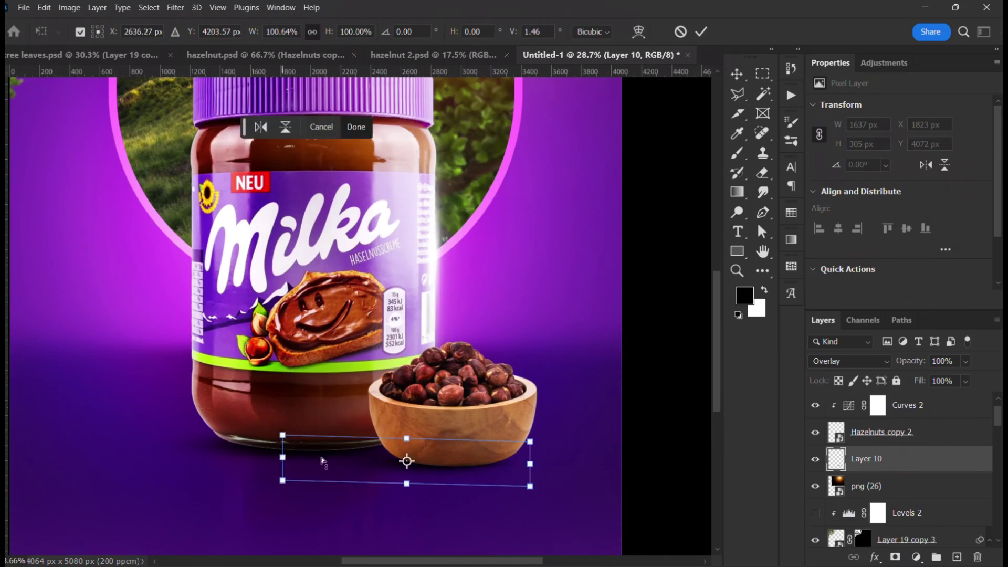
{"action": "key", "text": "Return"}
{"action": "scroll", "coordinate": [441, 465], "scroll_direction": "down", "scroll_amount": 5}
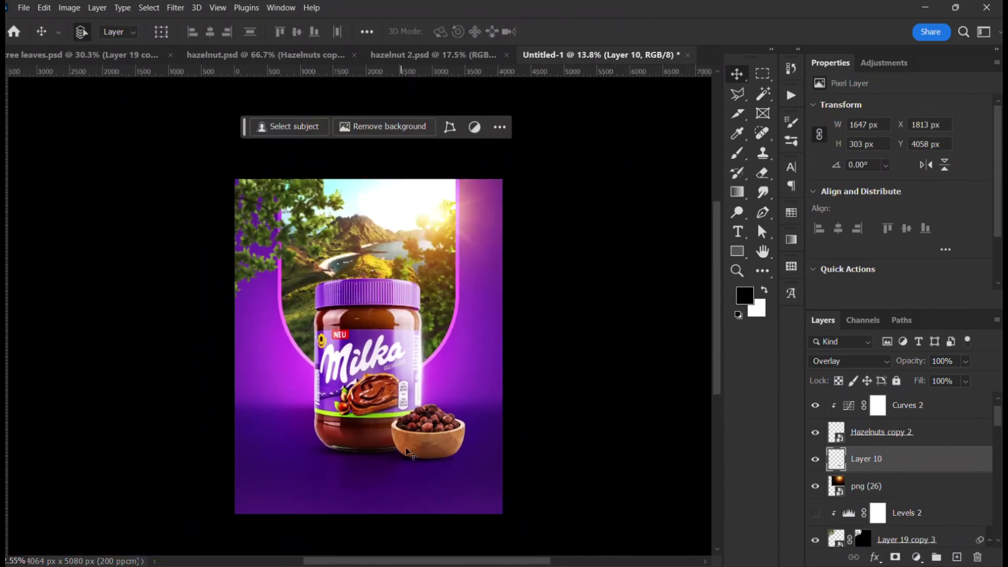
{"action": "scroll", "coordinate": [438, 451], "scroll_direction": "up", "scroll_amount": 2}
{"action": "scroll", "coordinate": [440, 452], "scroll_direction": "up", "scroll_amount": 4}
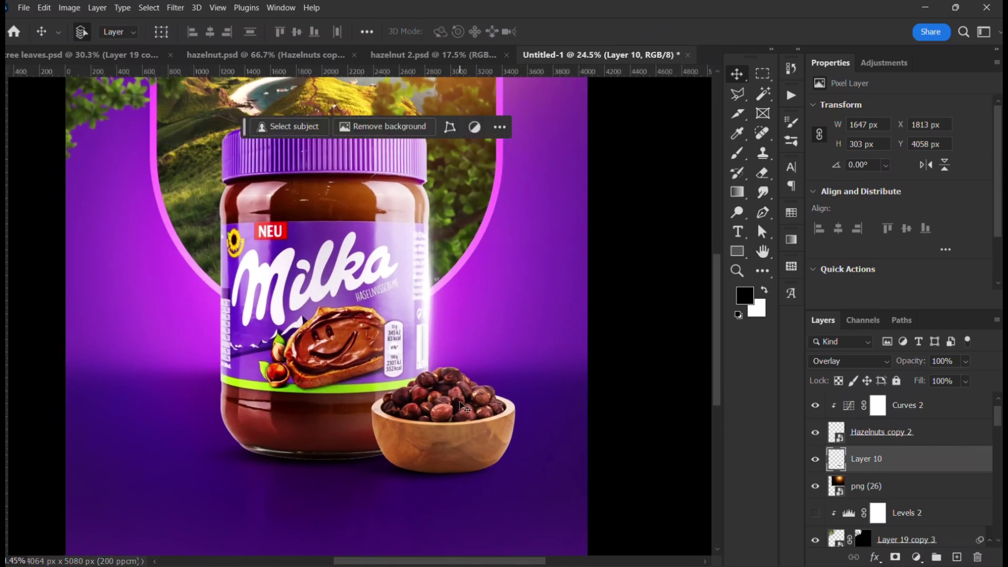
Step: Create a new layer above Hazelnuts copy 2 and raise it above the Curves 3 adjustment
{"action": "left_click", "coordinate": [458, 434]}
{"action": "scroll", "coordinate": [506, 417], "scroll_direction": "up", "scroll_amount": 2}
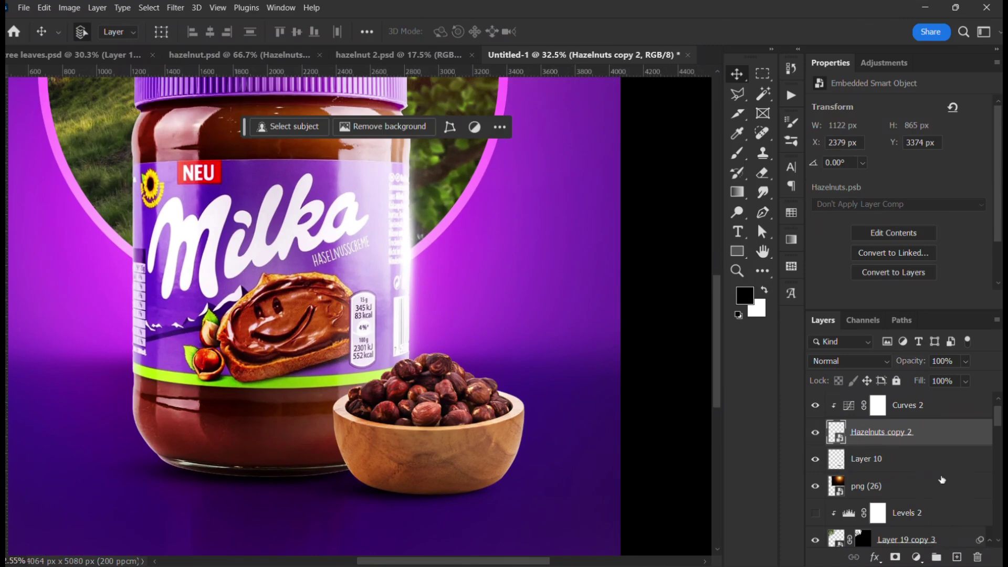
{"action": "scroll", "coordinate": [932, 478], "scroll_direction": "up", "scroll_amount": 1}
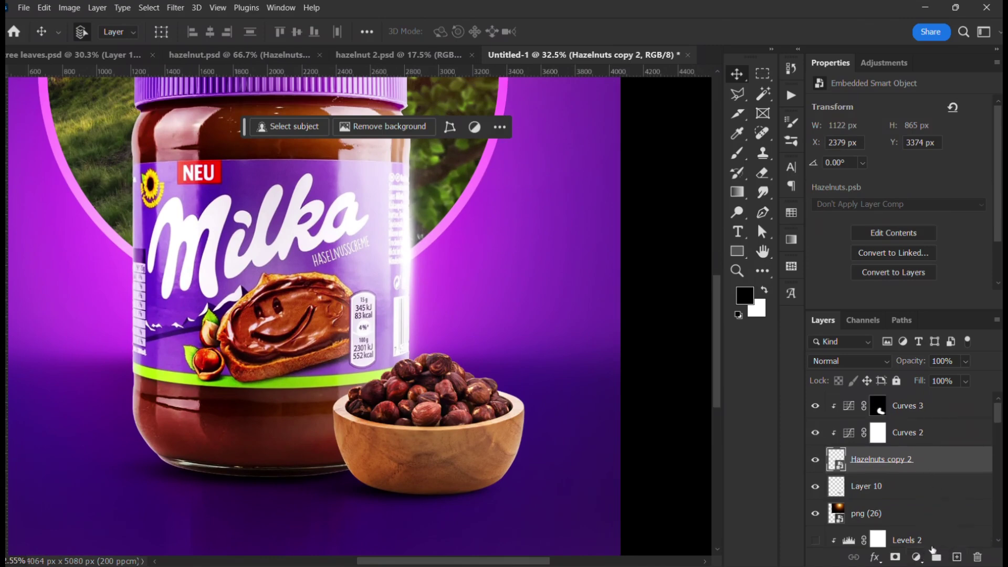
{"action": "scroll", "coordinate": [523, 461], "scroll_direction": "up", "scroll_amount": 3}
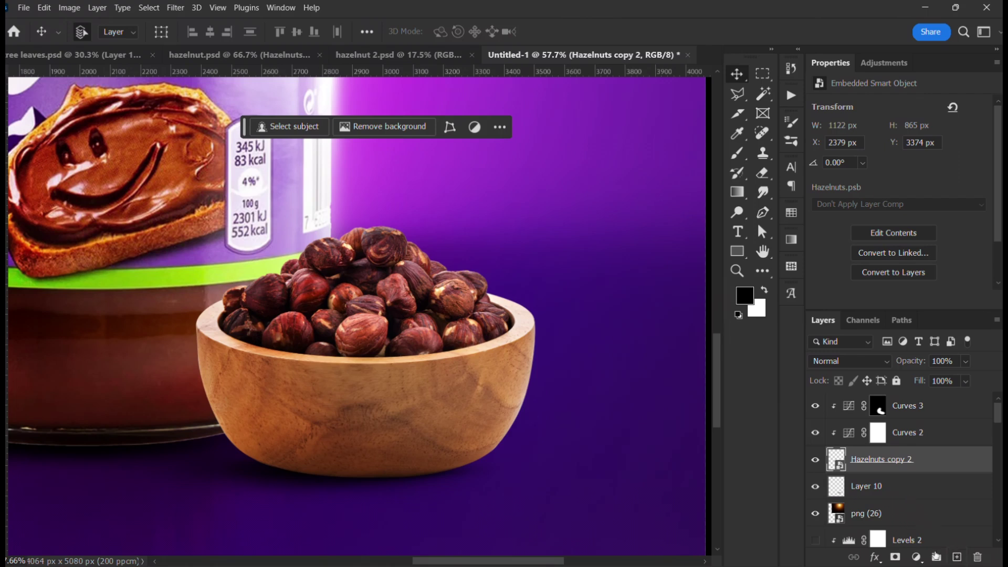
{"action": "left_click", "coordinate": [956, 556]}
{"action": "key", "text": "b"}
{"action": "right_click", "coordinate": [572, 372]}
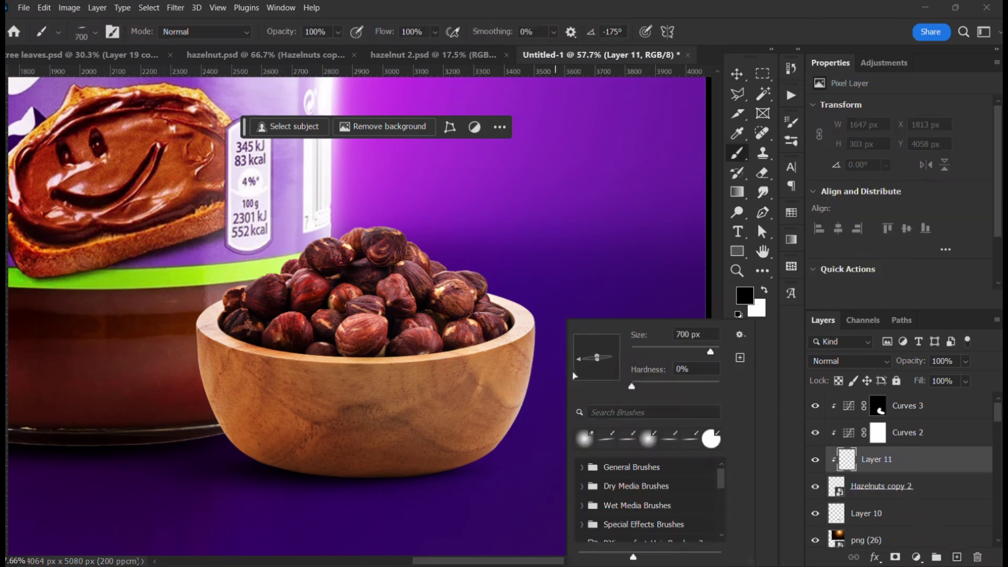
{"action": "left_click", "coordinate": [588, 445]}
{"action": "left_click", "coordinate": [563, 295]}
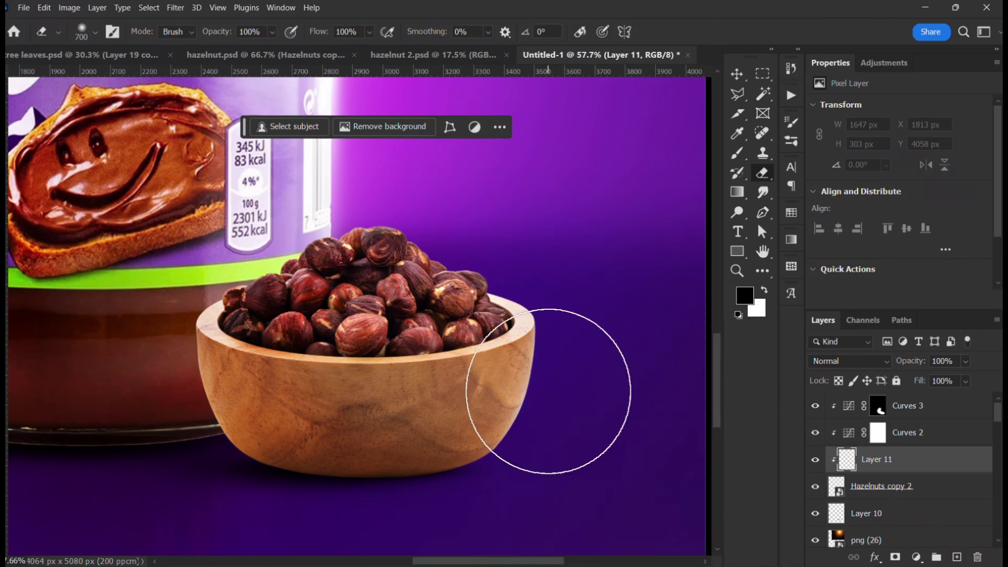
{"action": "key", "text": "ctrl+shift+bracketright"}
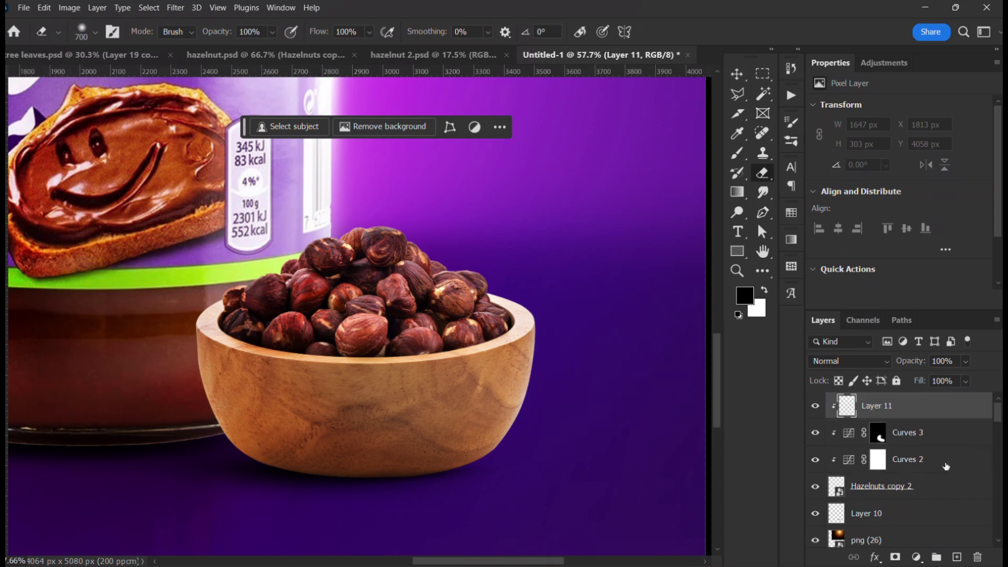
Step: Make white the foreground color and release Layer 11 from its clipping mask
{"action": "key", "text": "b"}
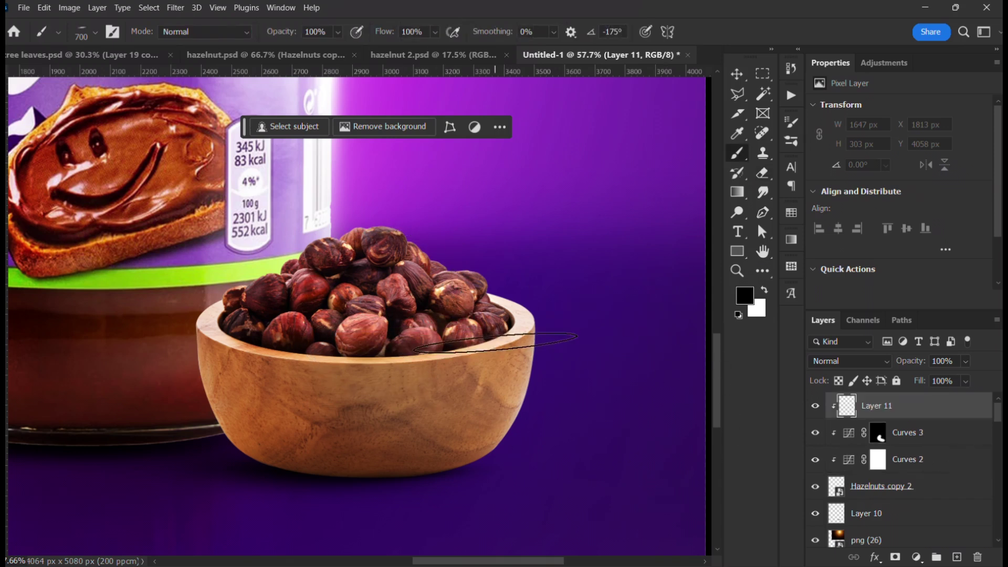
{"action": "right_click", "coordinate": [502, 321]}
{"action": "key", "text": "e"}
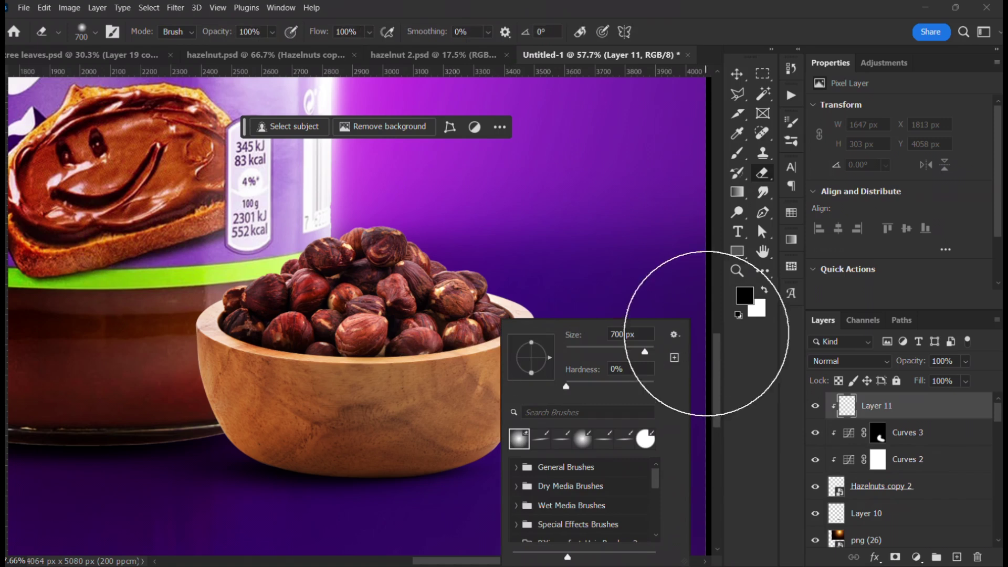
{"action": "left_click", "coordinate": [762, 291]}
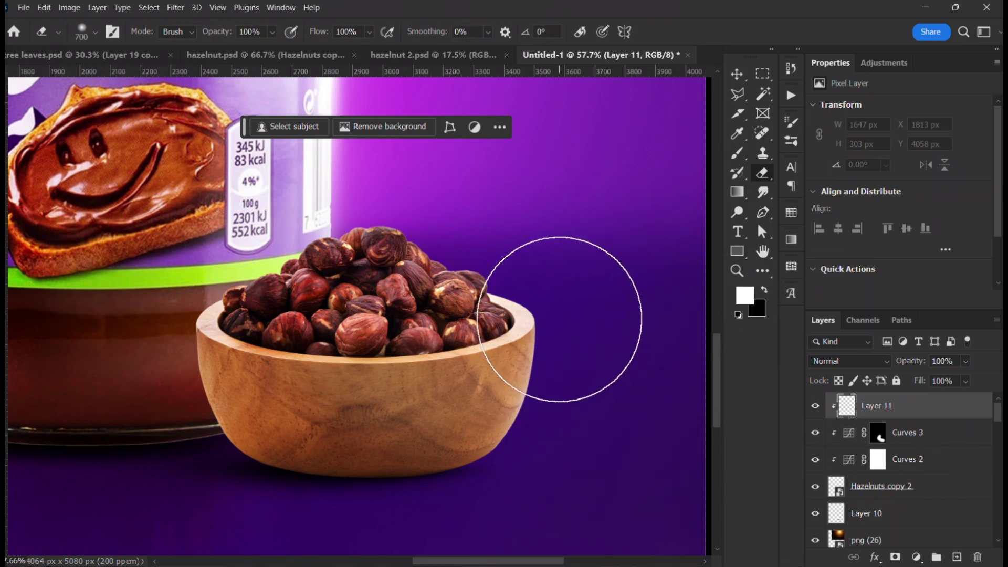
{"action": "scroll", "coordinate": [560, 318], "scroll_direction": "up", "scroll_amount": 1}
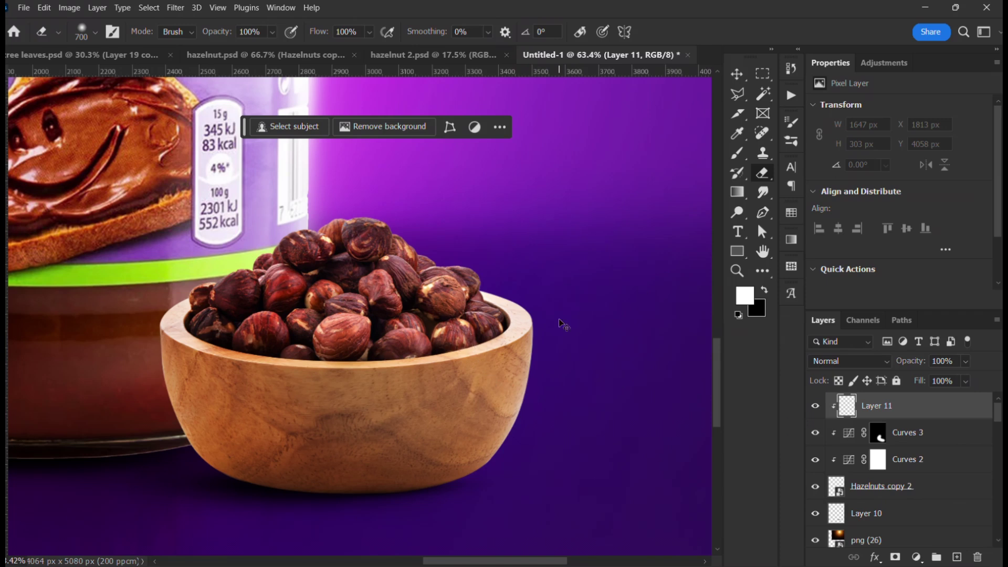
{"action": "left_click", "coordinate": [943, 415], "text": "alt"}
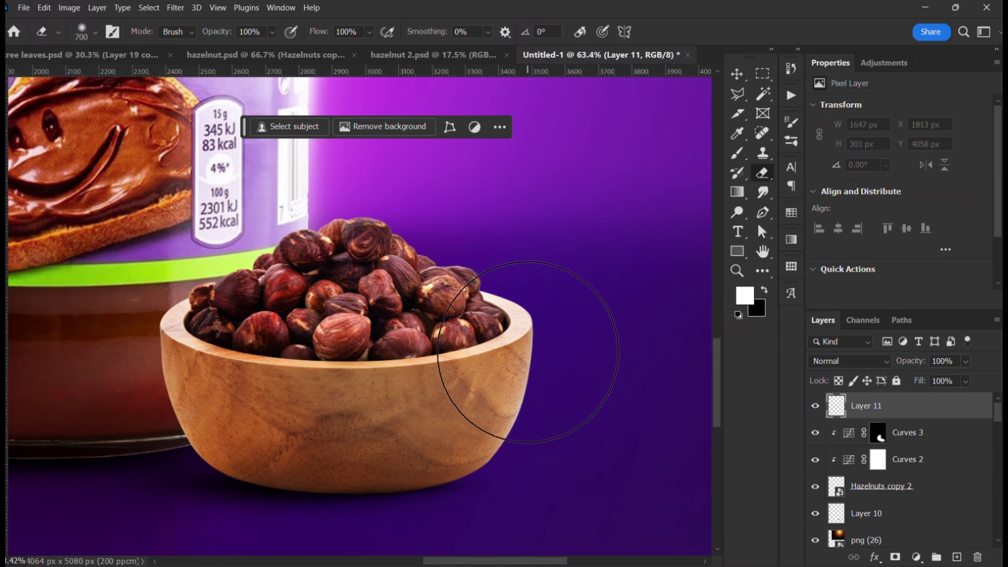
{"action": "scroll", "coordinate": [519, 356], "scroll_direction": "down", "scroll_amount": 4}
{"action": "scroll", "coordinate": [503, 362], "scroll_direction": "up", "scroll_amount": 3}
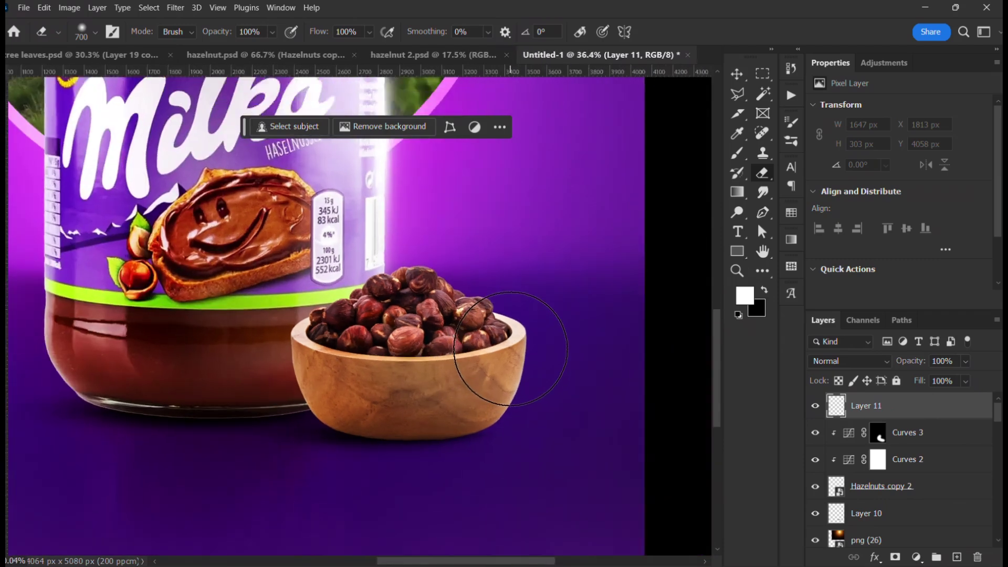
{"action": "scroll", "coordinate": [514, 348], "scroll_direction": "up", "scroll_amount": 1}
{"action": "key", "text": "v"}
{"action": "left_click_drag", "start_coordinate": [544, 349], "coordinate": [497, 351]}
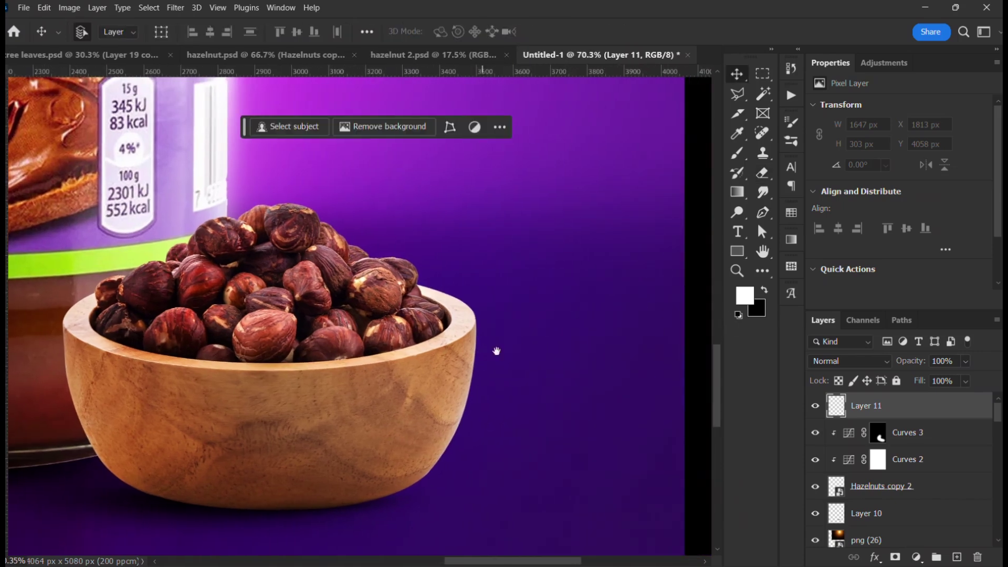
{"action": "left_click", "coordinate": [817, 414]}
{"action": "key", "text": "b"}
{"action": "left_click_drag", "start_coordinate": [564, 386], "coordinate": [516, 387]}
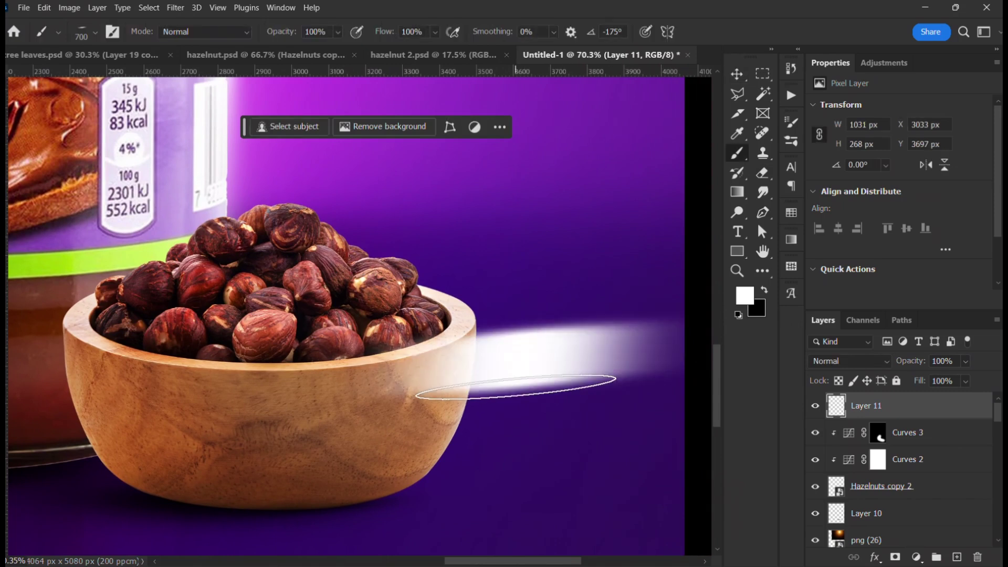
{"action": "key", "text": "ctrl+z"}
Step: Rotate the flattened brush tip to a steep angle and paint a thin white streak along the bowl's right edge, about 333 × 1105 px
{"action": "key", "text": "Left"}
{"action": "key", "text": "Left"}
{"action": "key", "text": "Left"}
{"action": "key", "text": "Left"}
{"action": "key", "text": "Left"}
{"action": "key", "text": "Left"}
{"action": "key", "text": "Left"}
{"action": "key", "text": "Left"}
{"action": "key", "text": "Left"}
{"action": "key", "text": "Left"}
{"action": "key", "text": "Left"}
{"action": "key", "text": "Left"}
{"action": "key", "text": "Left"}
{"action": "key", "text": "Left"}
{"action": "key", "text": "Left"}
{"action": "key", "text": "Left"}
{"action": "key", "text": "Left"}
{"action": "key", "text": "Left"}
{"action": "key", "text": "Left"}
{"action": "key", "text": "Left"}
{"action": "key", "text": "Left"}
{"action": "key", "text": "Left"}
{"action": "key", "text": "Left"}
{"action": "key", "text": "Left"}
{"action": "key", "text": "Left"}
{"action": "key", "text": "Left"}
{"action": "key", "text": "Left"}
{"action": "key", "text": "Left"}
{"action": "key", "text": "Left"}
{"action": "key", "text": "Left"}
{"action": "key", "text": "Left"}
{"action": "key", "text": "Left"}
{"action": "key", "text": "Left"}
{"action": "key", "text": "Left"}
{"action": "key", "text": "Left"}
{"action": "key", "text": "Left"}
{"action": "key", "text": "Left"}
{"action": "key", "text": "Left"}
{"action": "key", "text": "Left"}
{"action": "key", "text": "Left"}
{"action": "left_click", "coordinate": [450, 399]}
{"action": "key", "text": "v"}
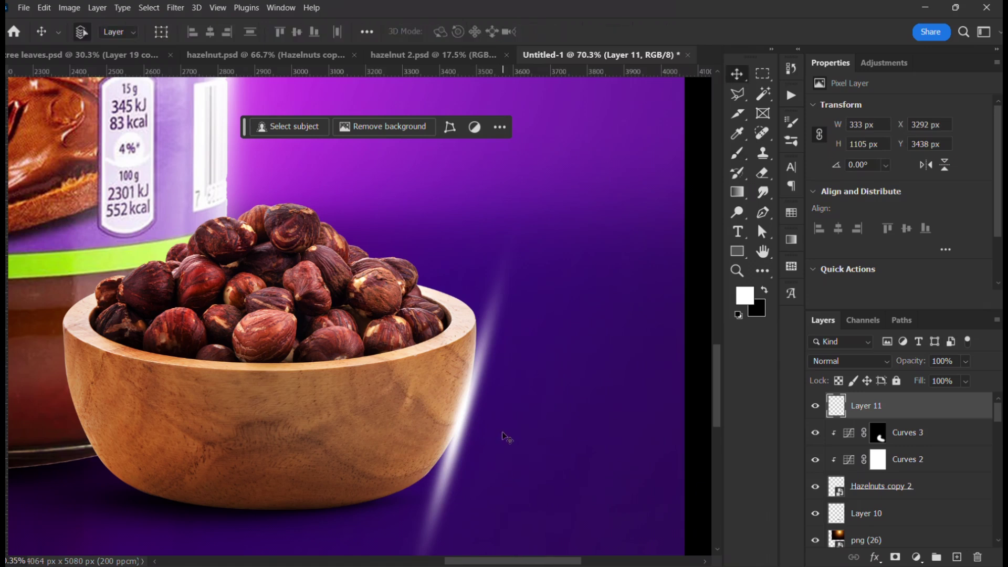
Step: Warp the white streak on Layer 11 into an outward curve matching the bowl's right side
{"action": "key", "text": "ctrl+t"}
{"action": "scroll", "coordinate": [556, 105], "scroll_direction": "down", "scroll_amount": 1}
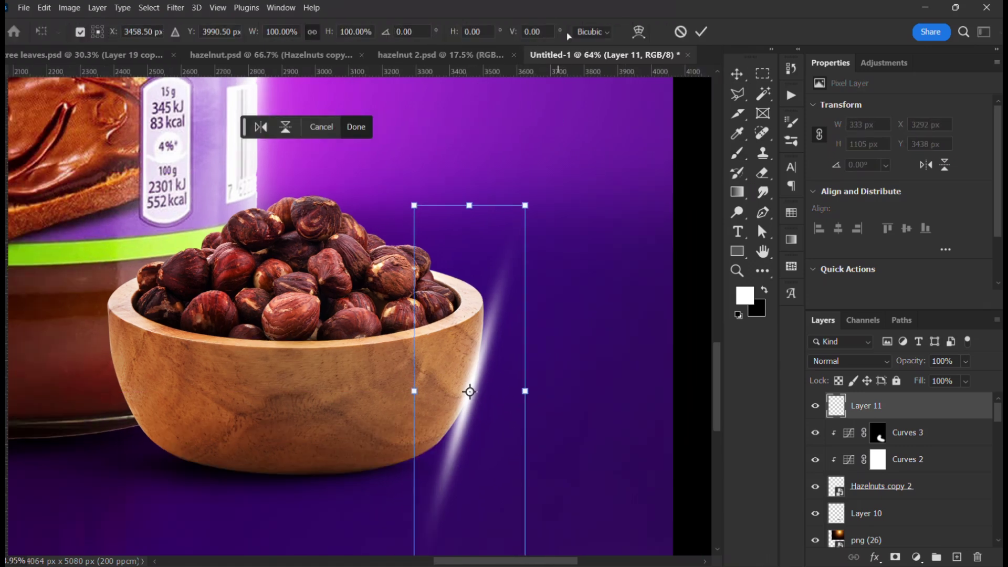
{"action": "left_click", "coordinate": [638, 33]}
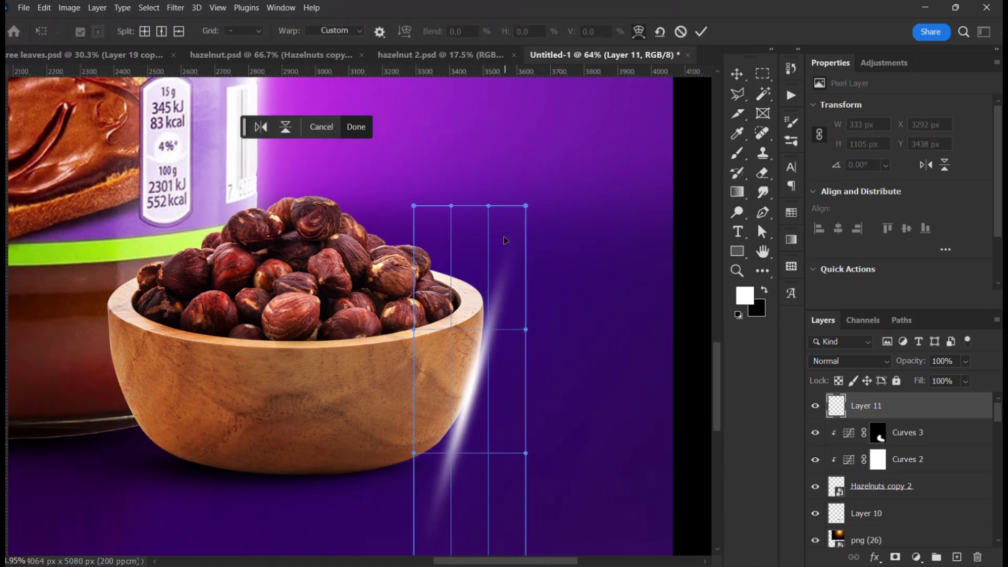
{"action": "left_click_drag", "start_coordinate": [455, 228], "coordinate": [415, 241]}
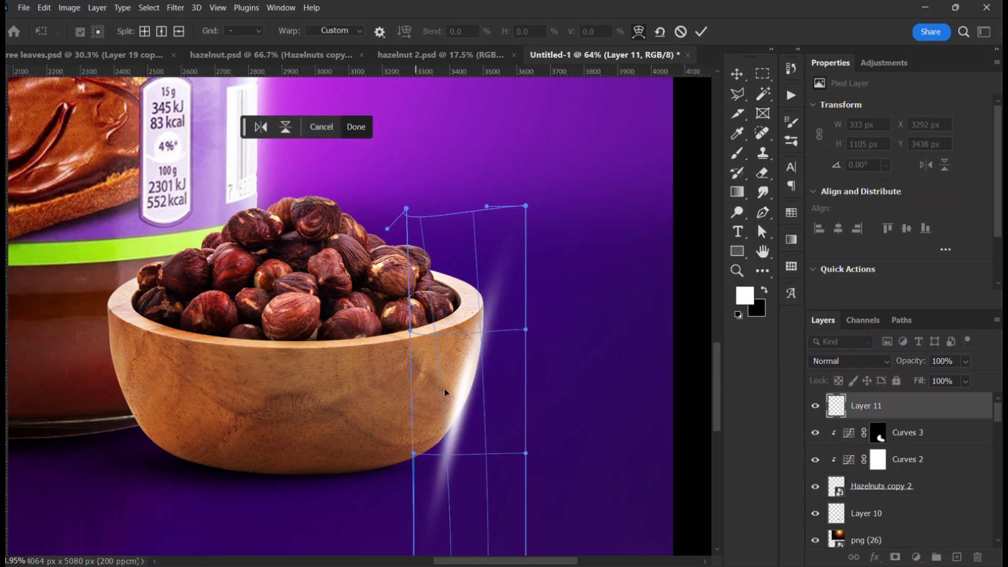
{"action": "mouse_move", "coordinate": [480, 400]}
{"action": "left_mouse_down"}
{"action": "mouse_move", "coordinate": [497, 398]}
{"action": "mouse_move", "coordinate": [492, 417]}
{"action": "left_mouse_up"}
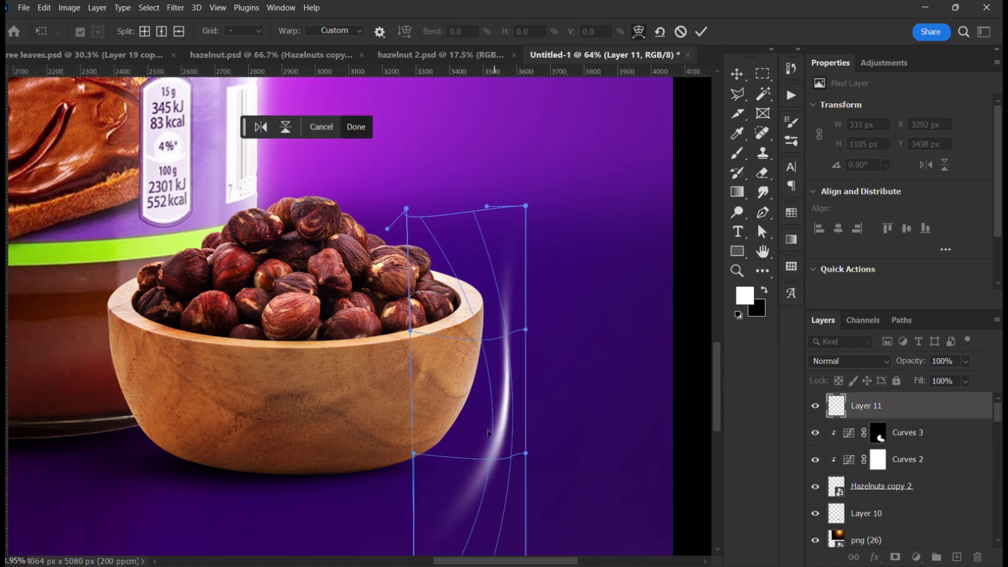
{"action": "mouse_move", "coordinate": [478, 514]}
{"action": "left_mouse_down"}
{"action": "mouse_move", "coordinate": [459, 501]}
{"action": "mouse_move", "coordinate": [463, 490]}
{"action": "mouse_move", "coordinate": [487, 491]}
{"action": "mouse_move", "coordinate": [485, 479]}
{"action": "left_mouse_up"}
{"action": "left_click", "coordinate": [700, 34]}
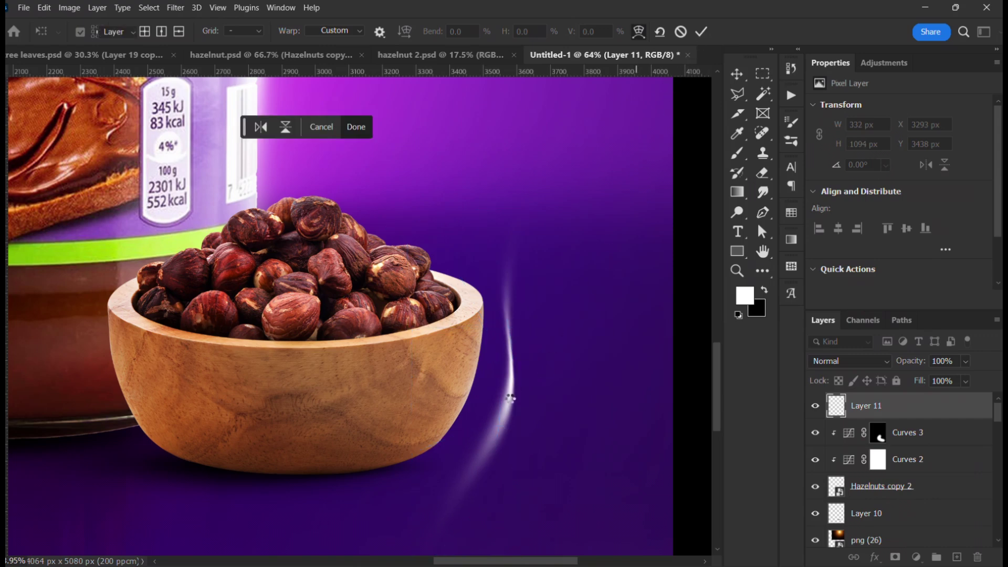
Step: Fit the warped white streak on Layer 11 against the bowl's right edge, keeping its blend mode at Normal
{"action": "mouse_move", "coordinate": [513, 395]}
{"action": "left_mouse_down"}
{"action": "mouse_move", "coordinate": [540, 350]}
{"action": "mouse_move", "coordinate": [516, 364]}
{"action": "mouse_move", "coordinate": [497, 347]}
{"action": "mouse_move", "coordinate": [505, 324]}
{"action": "left_mouse_up"}
{"action": "scroll", "coordinate": [505, 325], "scroll_direction": "down", "scroll_amount": 2}
{"action": "scroll", "coordinate": [505, 325], "scroll_direction": "up", "scroll_amount": 2}
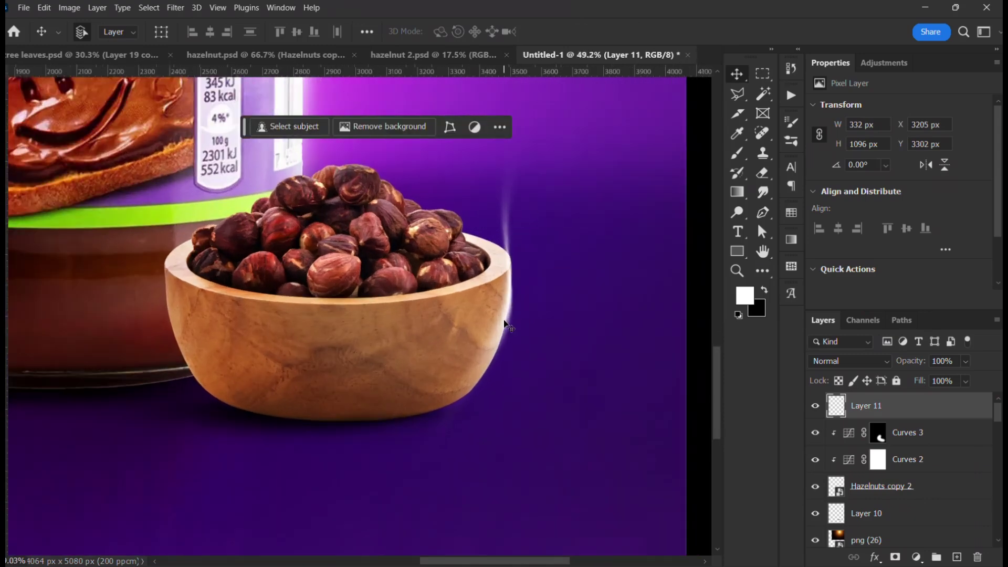
{"action": "left_click", "coordinate": [829, 361]}
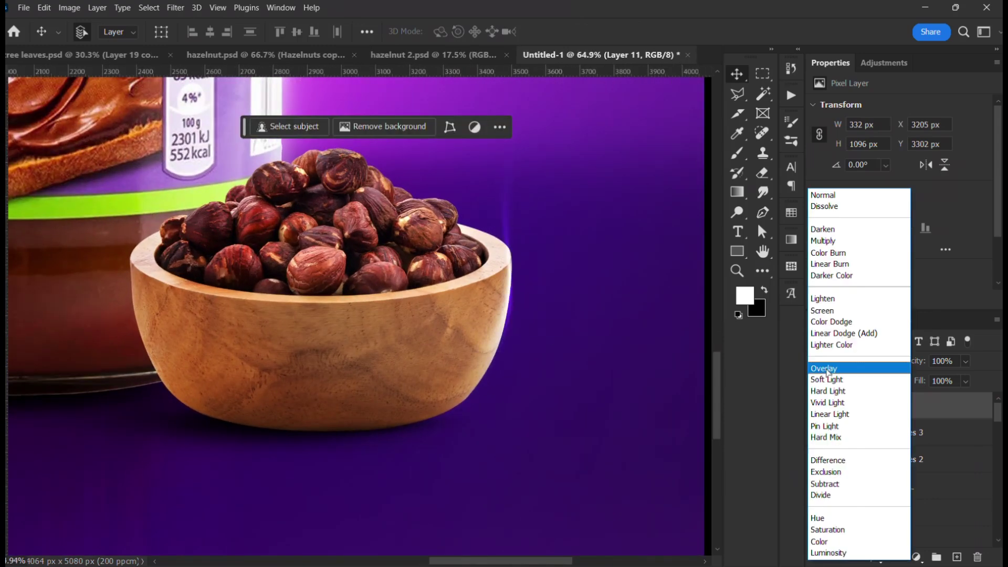
{"action": "left_click", "coordinate": [828, 195]}
Step: Fine-tune the white streak's position along the bowl's right rim to about X 3201 px, Y 3251 px
{"action": "left_click_drag", "start_coordinate": [514, 329], "coordinate": [535, 359]}
{"action": "key", "text": "Left"}
{"action": "key", "text": "Left"}
{"action": "key", "text": "Left"}
{"action": "key", "text": "Left"}
{"action": "key", "text": "Left"}
{"action": "key", "text": "Left"}
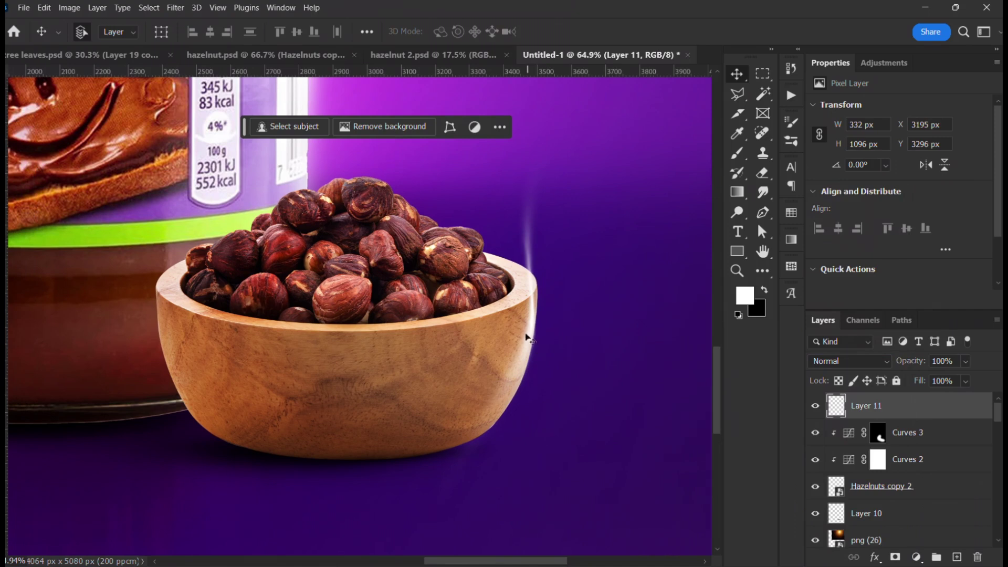
{"action": "left_click_drag", "start_coordinate": [532, 329], "coordinate": [532, 313]}
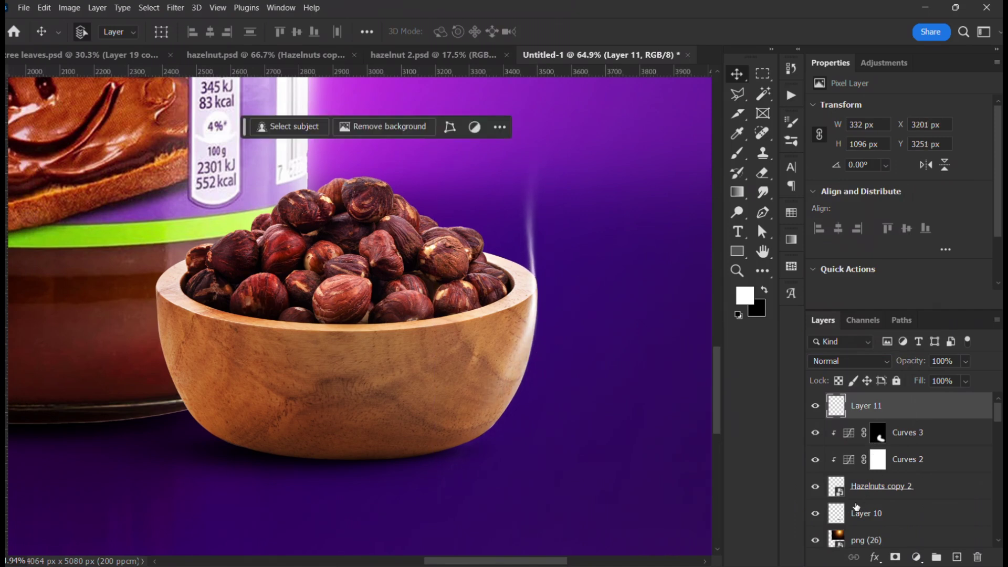
Step: Erase the part of the white streak that rises above the bowl's rim
{"action": "key", "text": "e"}
{"action": "mouse_move", "coordinate": [518, 214]}
{"action": "left_mouse_down"}
{"action": "mouse_move", "coordinate": [552, 191]}
{"action": "mouse_move", "coordinate": [528, 180]}
{"action": "left_mouse_up"}
{"action": "key", "text": "v"}
{"action": "scroll", "coordinate": [512, 309], "scroll_direction": "down", "scroll_amount": 1}
{"action": "scroll", "coordinate": [512, 309], "scroll_direction": "down", "scroll_amount": 3}
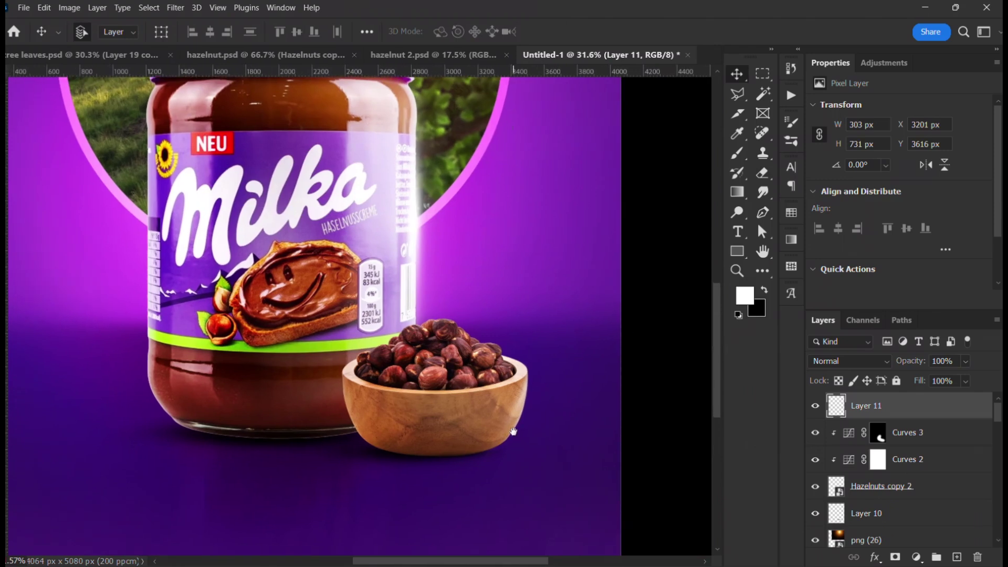
Step: Give Hazelnuts copy 2 a white Inner Glow with Overlay blending, 100% opacity, 0% noise and 249 px size
{"action": "left_click", "coordinate": [969, 486]}
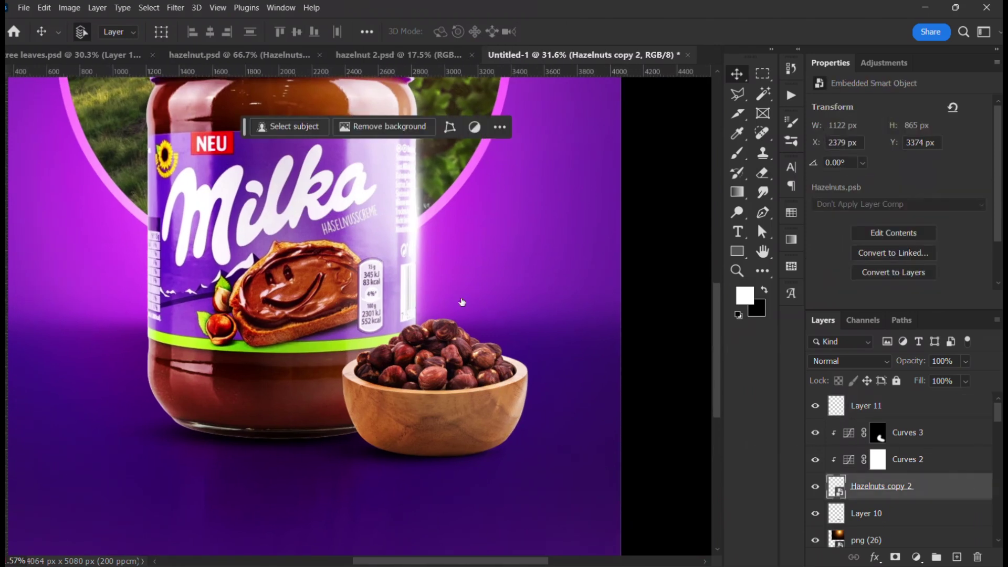
{"action": "double_click", "coordinate": [969, 486]}
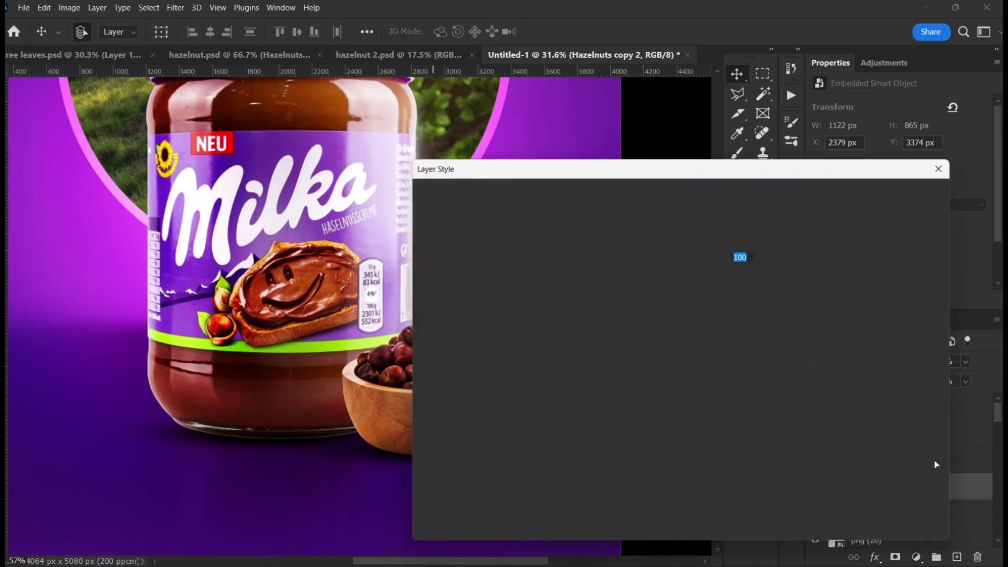
{"action": "left_click_drag", "start_coordinate": [768, 168], "coordinate": [967, 143]}
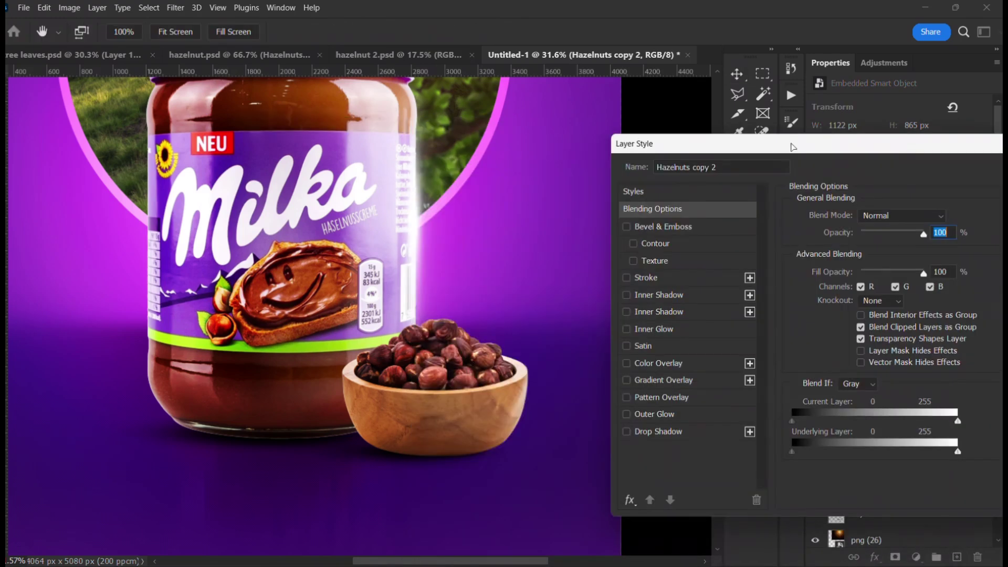
{"action": "left_click", "coordinate": [671, 420]}
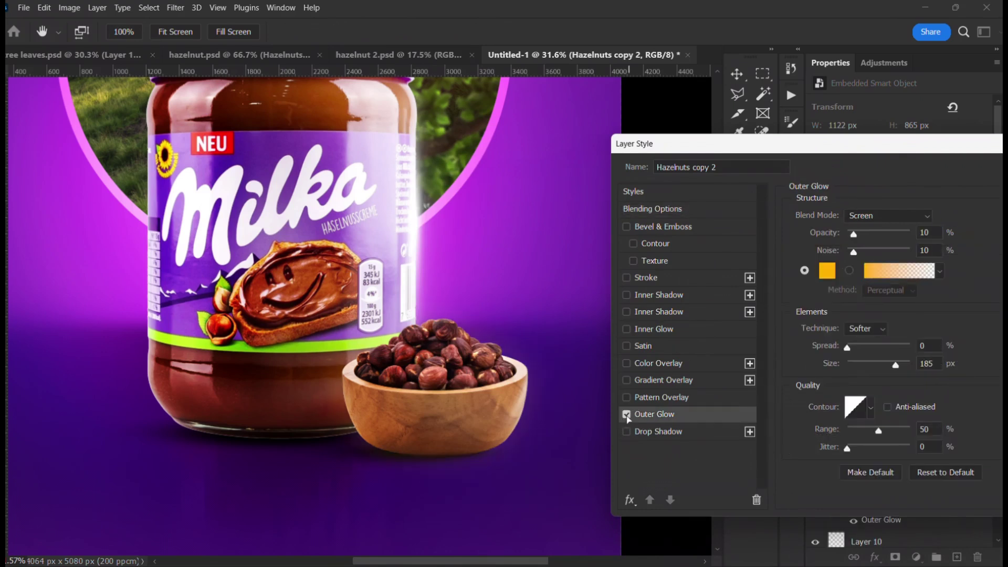
{"action": "left_click", "coordinate": [626, 416]}
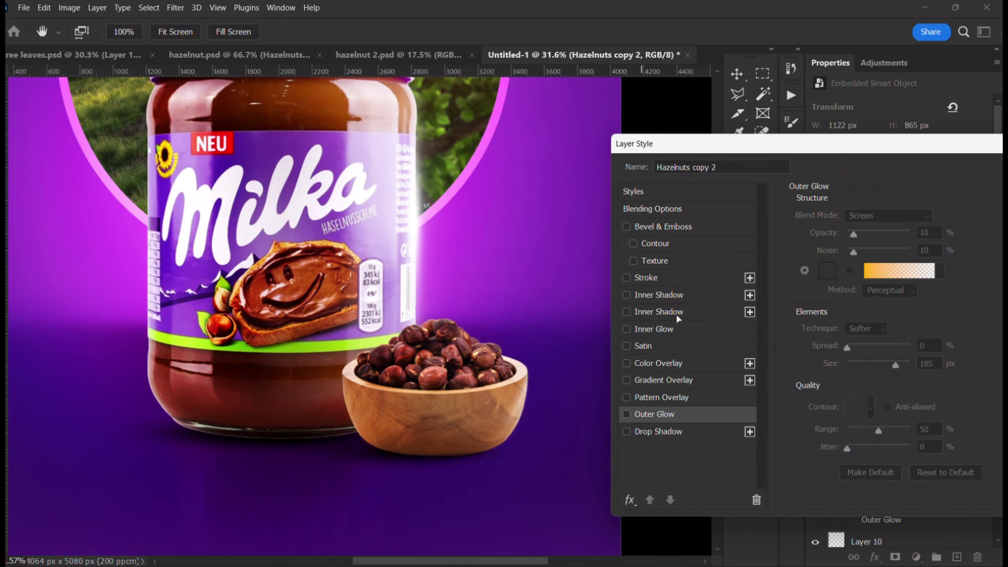
{"action": "left_click", "coordinate": [683, 332]}
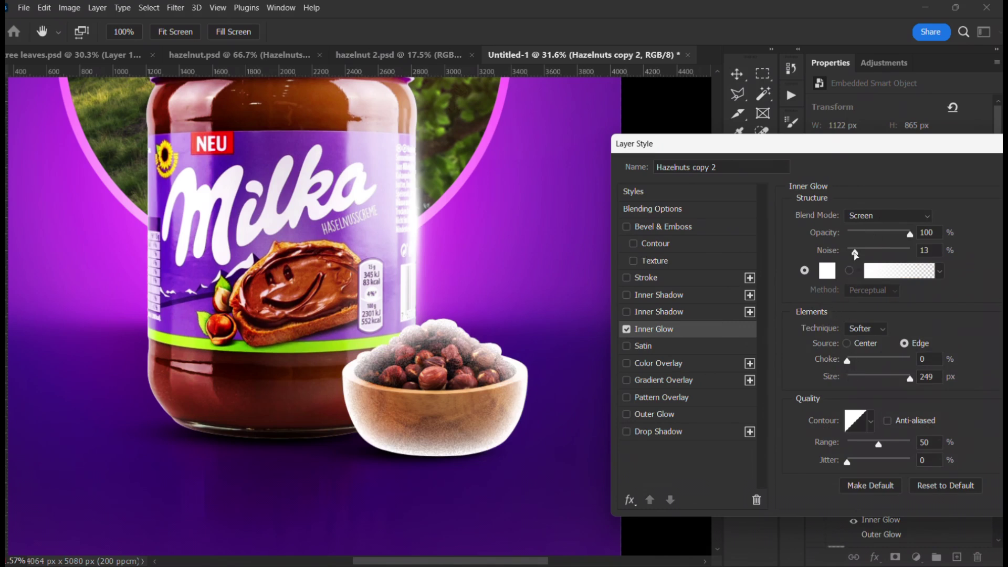
{"action": "left_click", "coordinate": [854, 223]}
{"action": "left_click", "coordinate": [877, 370]}
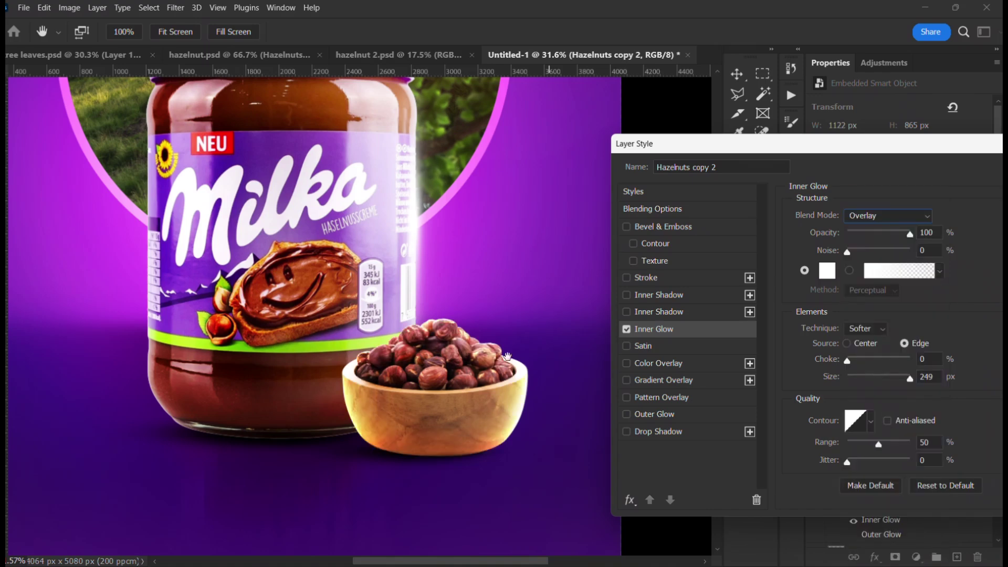
{"action": "left_click_drag", "start_coordinate": [916, 144], "coordinate": [787, 176]}
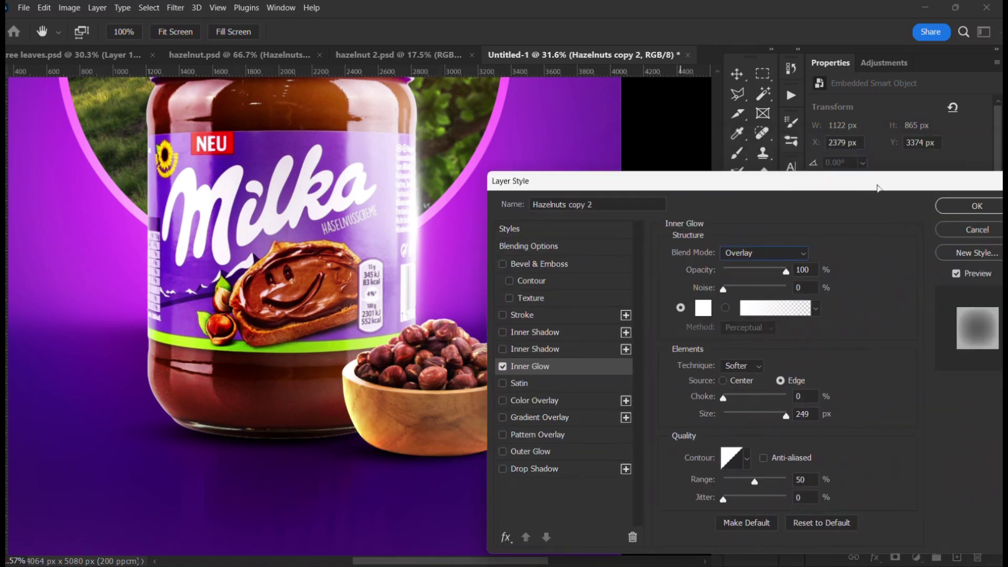
{"action": "left_click", "coordinate": [974, 204]}
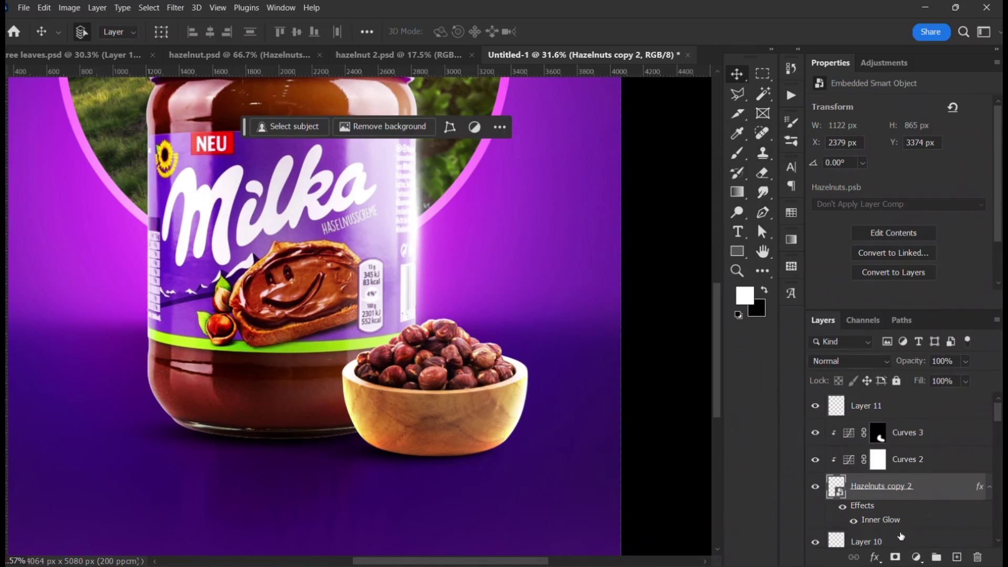
Step: Convert the Inner Glow of Hazelnuts copy 2 into its own layer and give it a black layer mask
{"action": "scroll", "coordinate": [910, 493], "scroll_direction": "down", "scroll_amount": 1}
{"action": "right_click", "coordinate": [883, 492]}
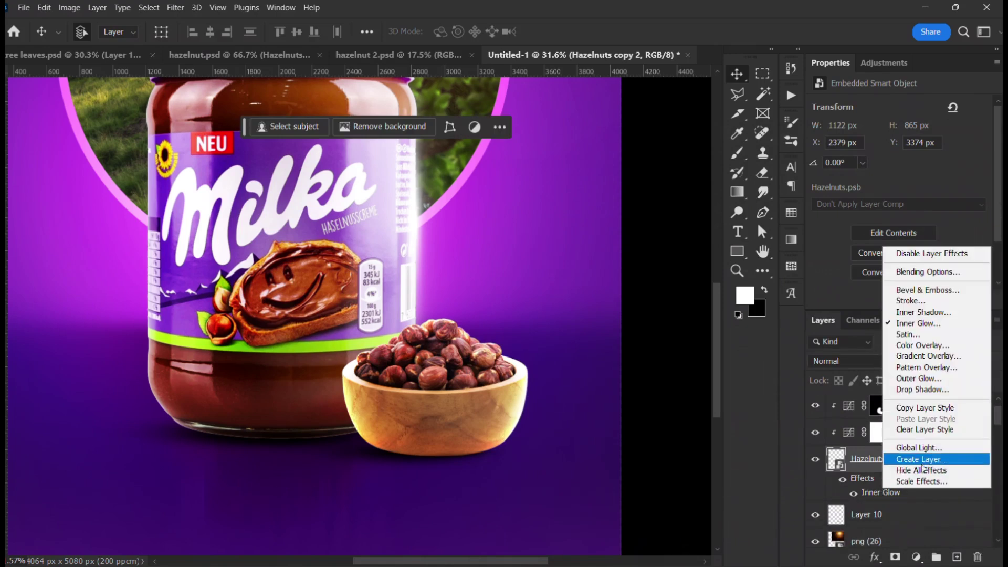
{"action": "left_click", "coordinate": [918, 459]}
{"action": "left_click", "coordinate": [895, 469]}
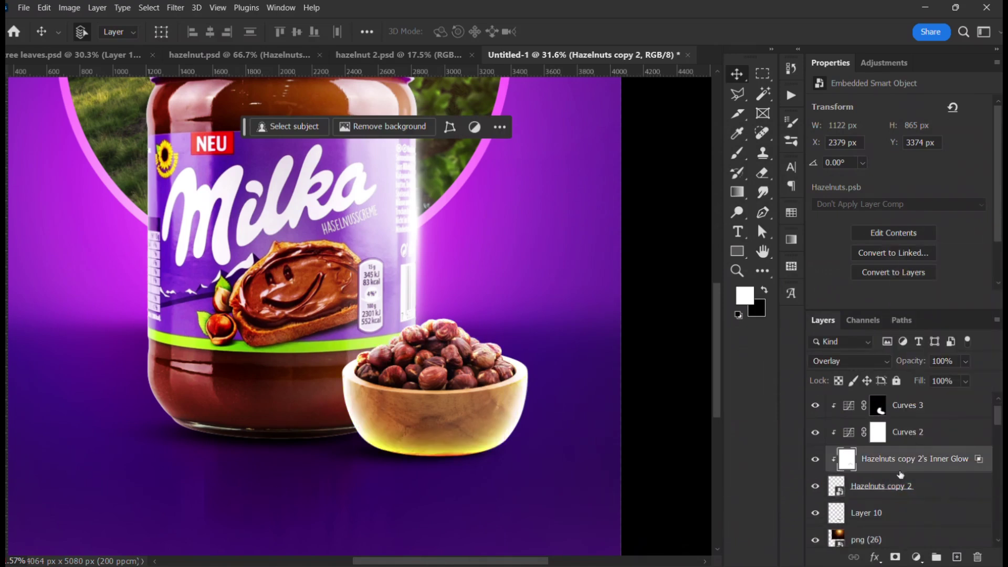
{"action": "left_click", "coordinate": [894, 557]}
{"action": "key", "text": "ctrl+i"}
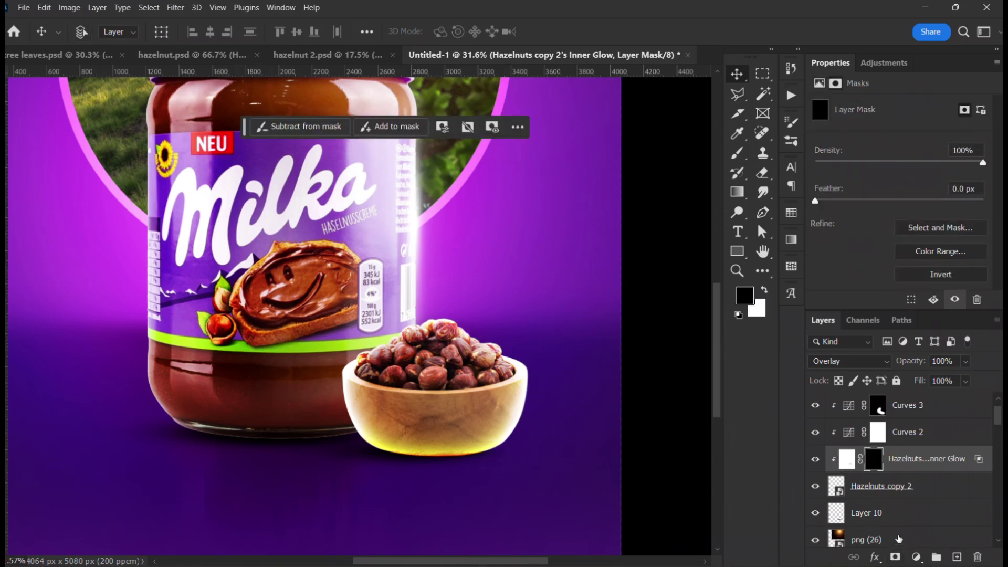
Step: Paint white on the glow layer's mask with a soft round 700 px brush to light the hazelnuts' upper right side
{"action": "key", "text": "b"}
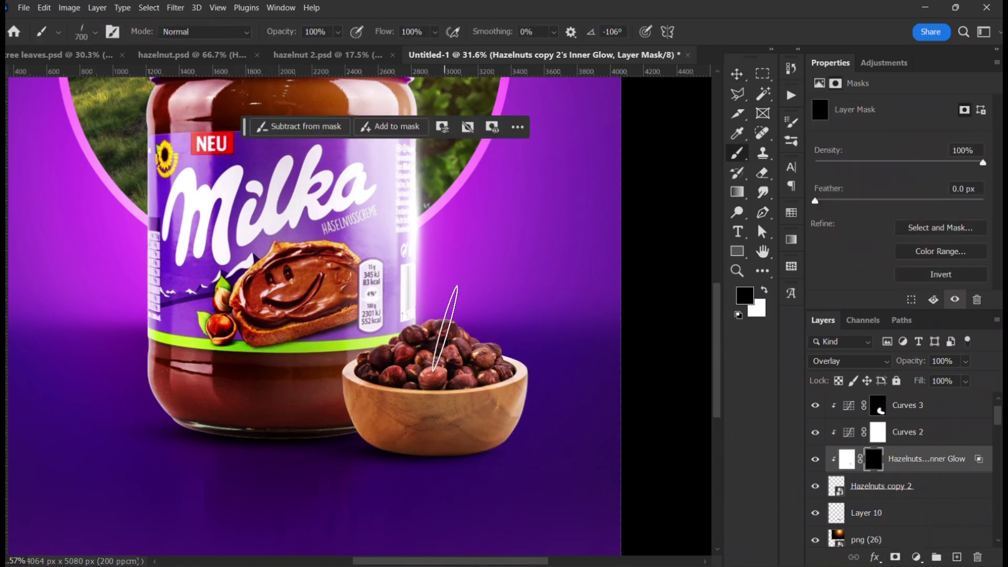
{"action": "key", "text": "x"}
{"action": "right_click", "coordinate": [450, 320]}
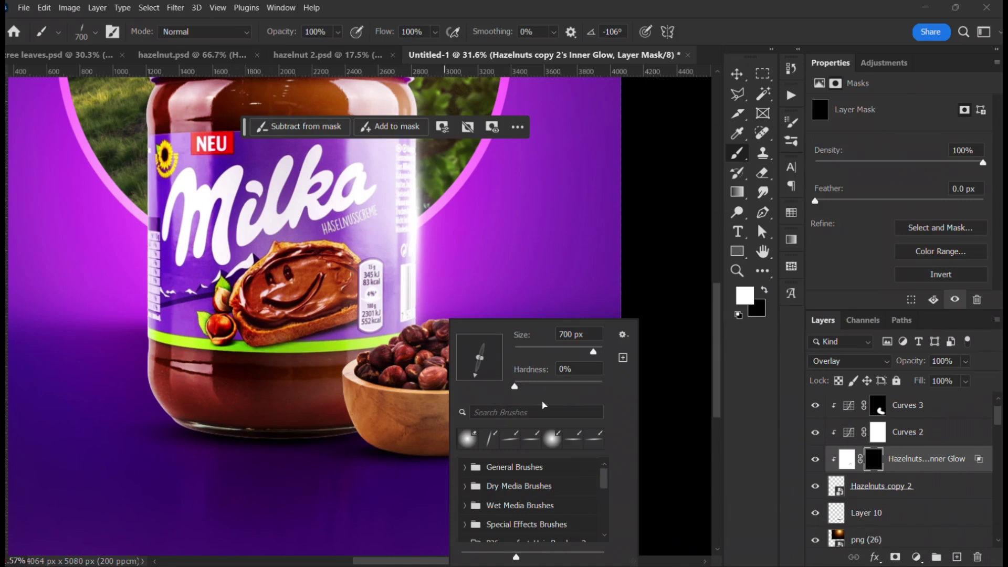
{"action": "left_click_drag", "start_coordinate": [525, 379], "coordinate": [525, 378]}
{"action": "left_click", "coordinate": [492, 256]}
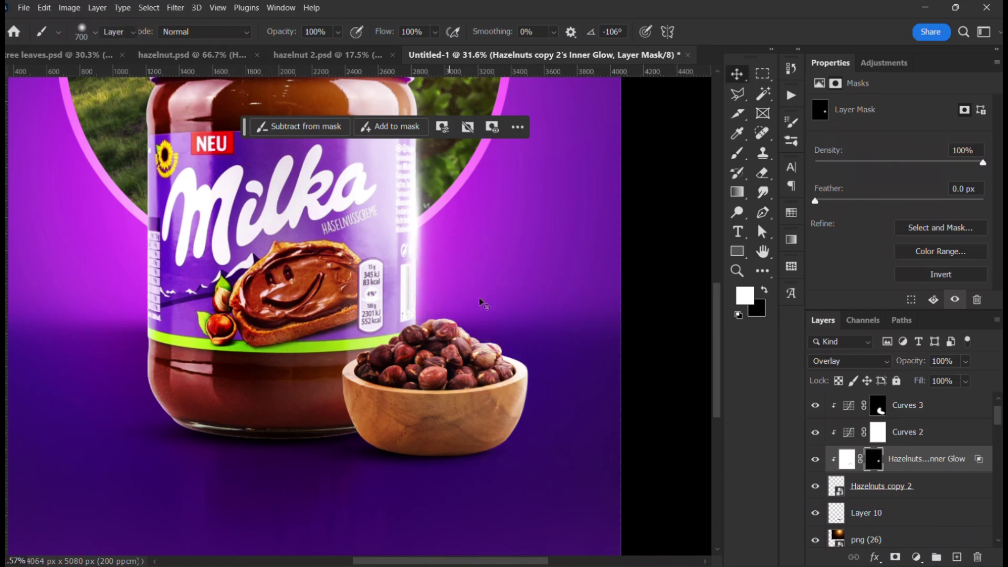
{"action": "key", "text": "v"}
{"action": "scroll", "coordinate": [484, 298], "scroll_direction": "down", "scroll_amount": 5}
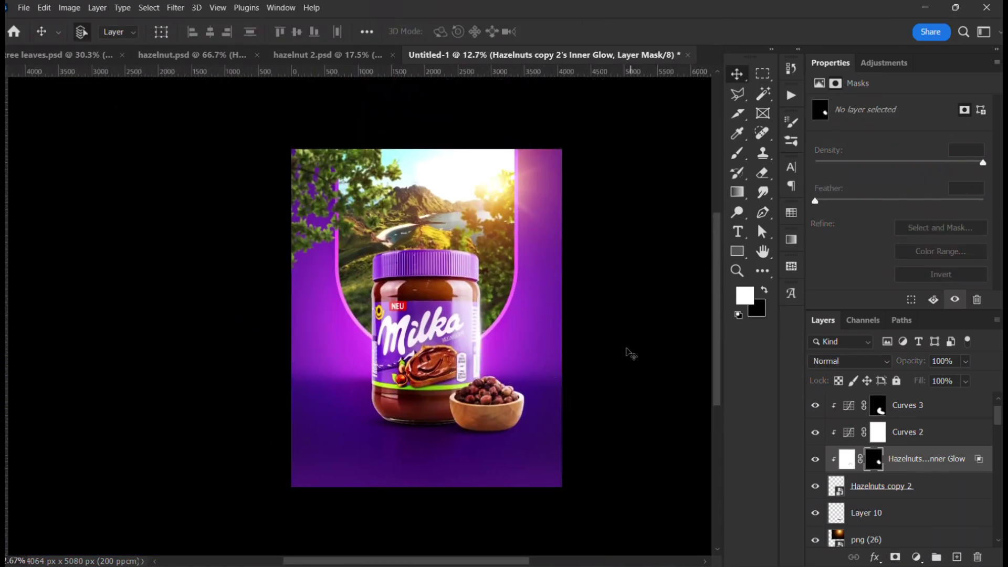
{"action": "left_click", "coordinate": [630, 353]}
{"action": "scroll", "coordinate": [502, 309], "scroll_direction": "up", "scroll_amount": 2}
{"action": "scroll", "coordinate": [428, 356], "scroll_direction": "down", "scroll_amount": 2}
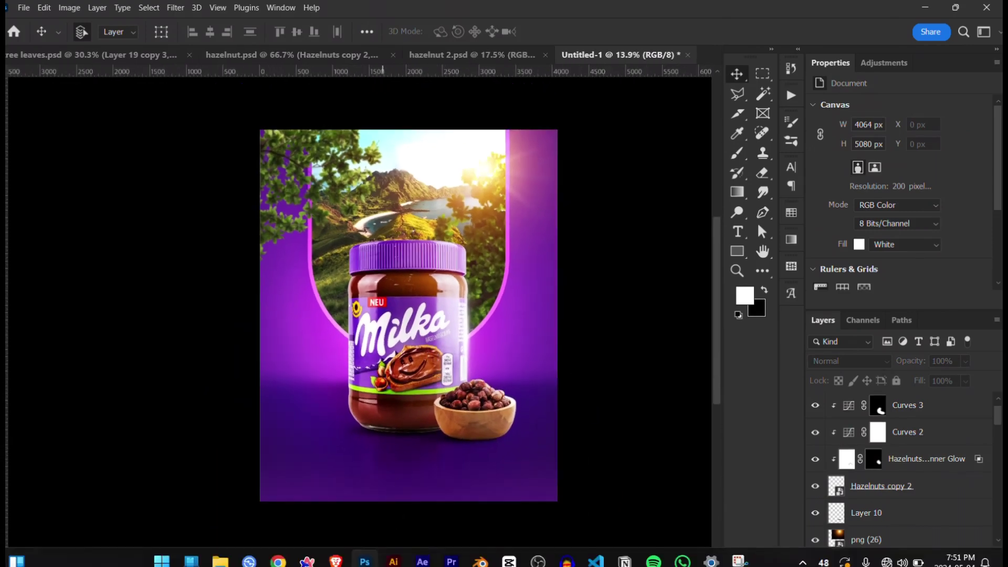
Step: Place download (11).jpg from the Downloads folder into the poster so it covers the whole canvas
{"action": "mouse_move", "coordinate": [206, 555]}
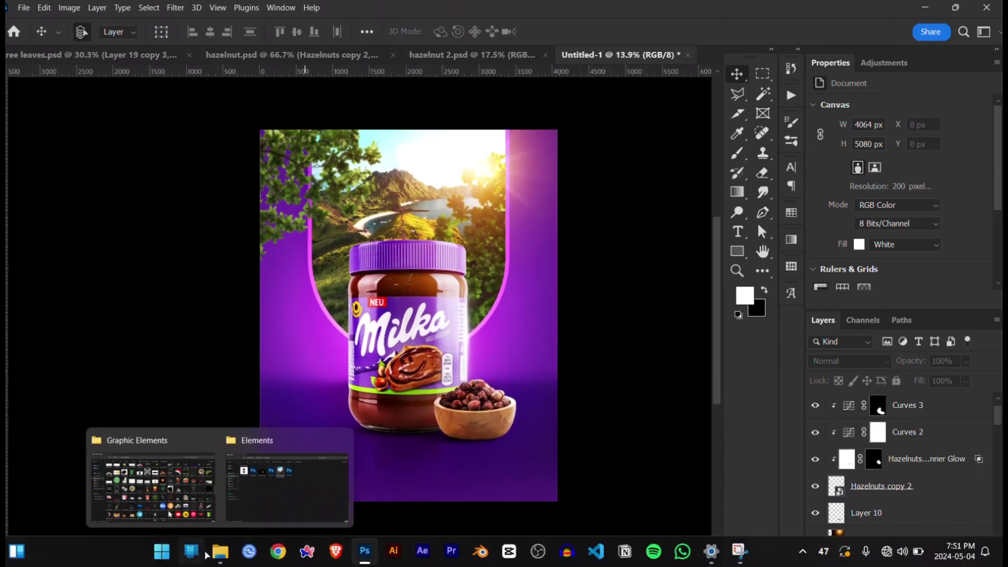
{"action": "left_click", "coordinate": [154, 482]}
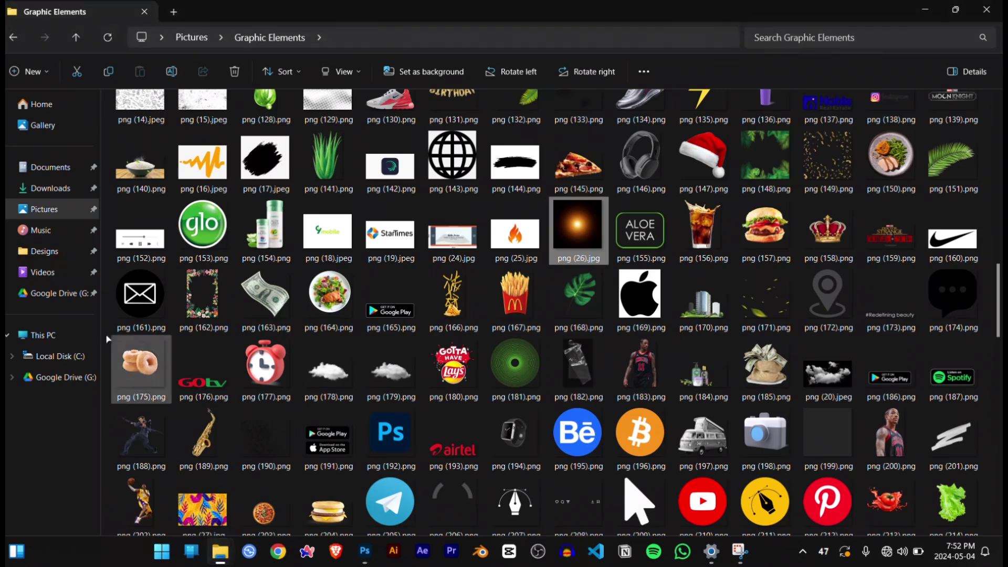
{"action": "left_click", "coordinate": [55, 195]}
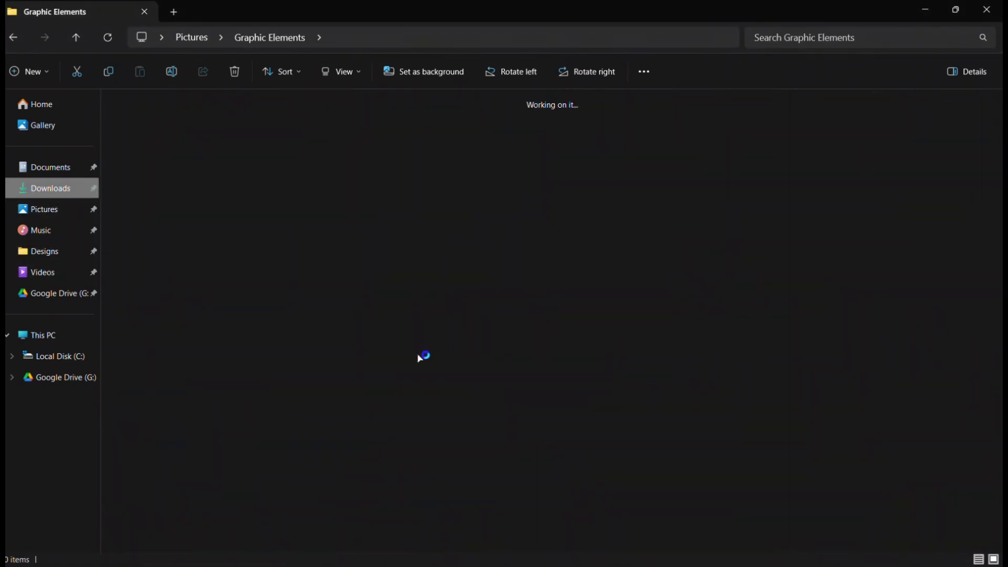
{"action": "scroll", "coordinate": [419, 359], "scroll_direction": "down", "scroll_amount": 5}
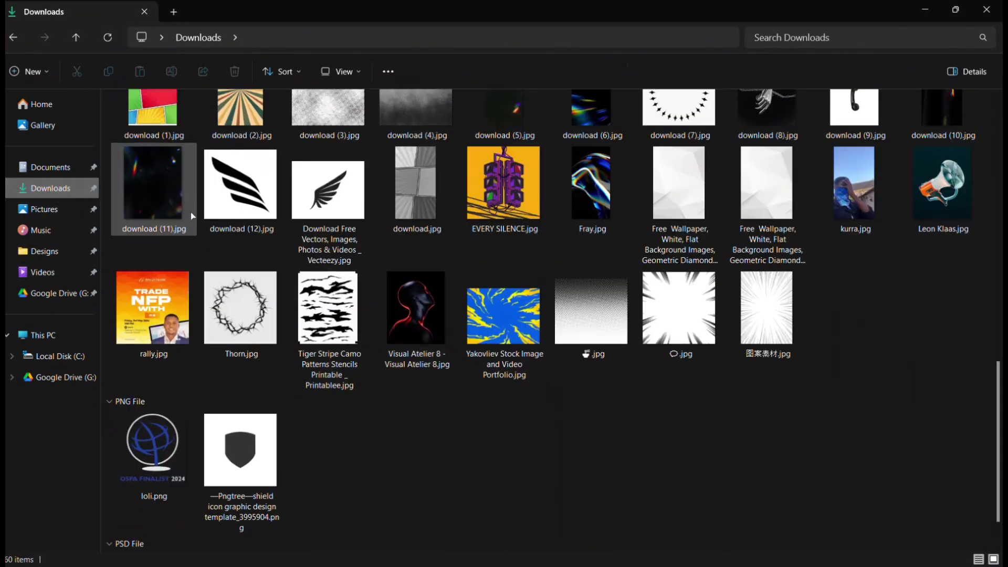
{"action": "left_click", "coordinate": [155, 204]}
{"action": "left_click_drag", "start_coordinate": [155, 203], "coordinate": [374, 372]}
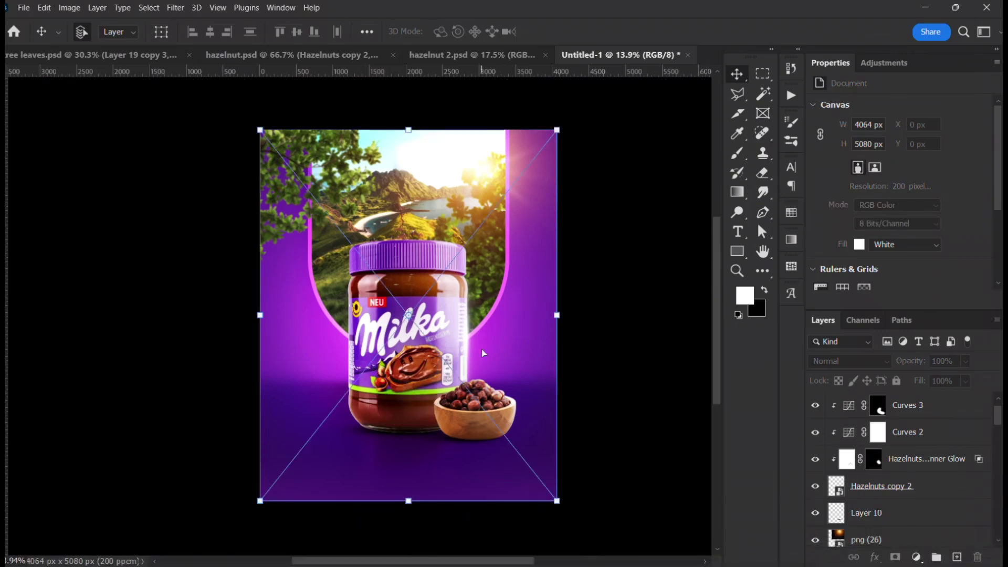
{"action": "key", "text": "Return"}
Step: Set the download (11) overlay to Screen and darken it with Levels using a black input level of 41
{"action": "left_click", "coordinate": [848, 360]}
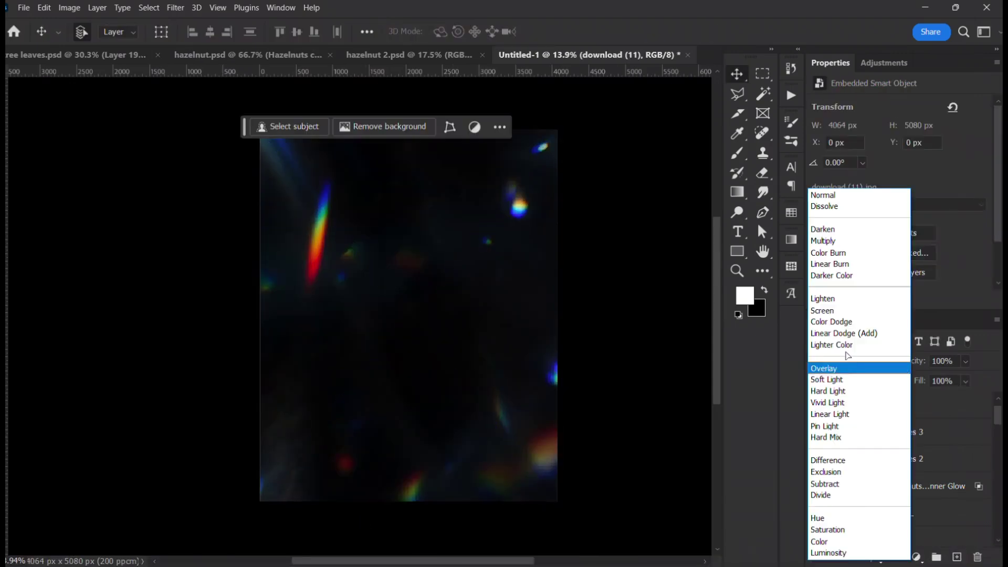
{"action": "left_click", "coordinate": [832, 295]}
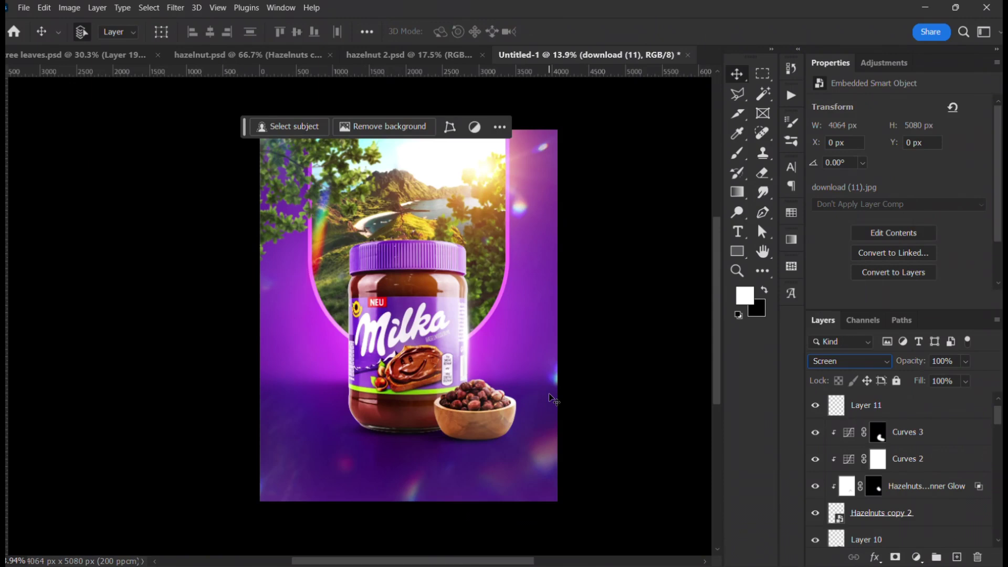
{"action": "key", "text": "ctrl+l"}
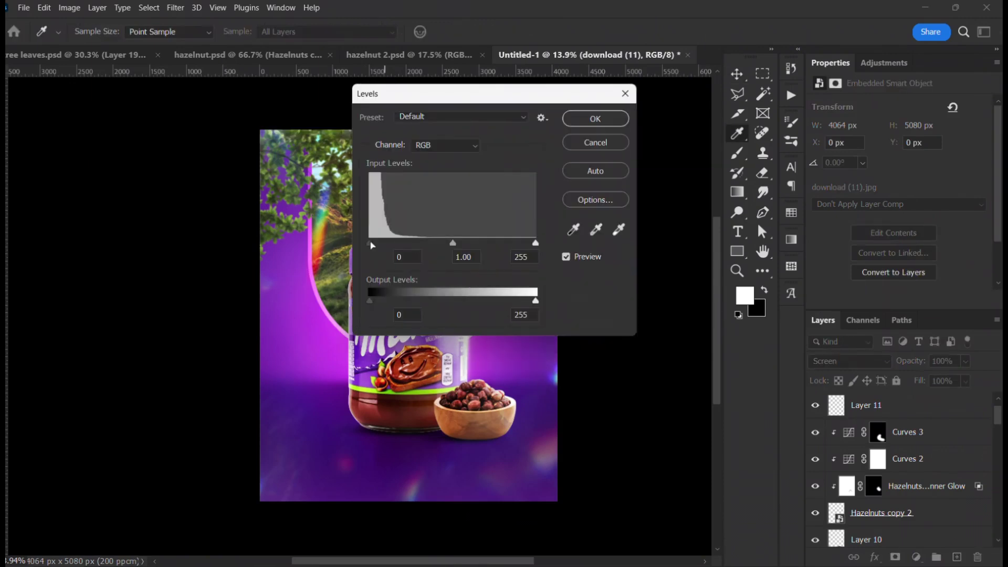
{"action": "left_click_drag", "start_coordinate": [384, 245], "coordinate": [398, 245]}
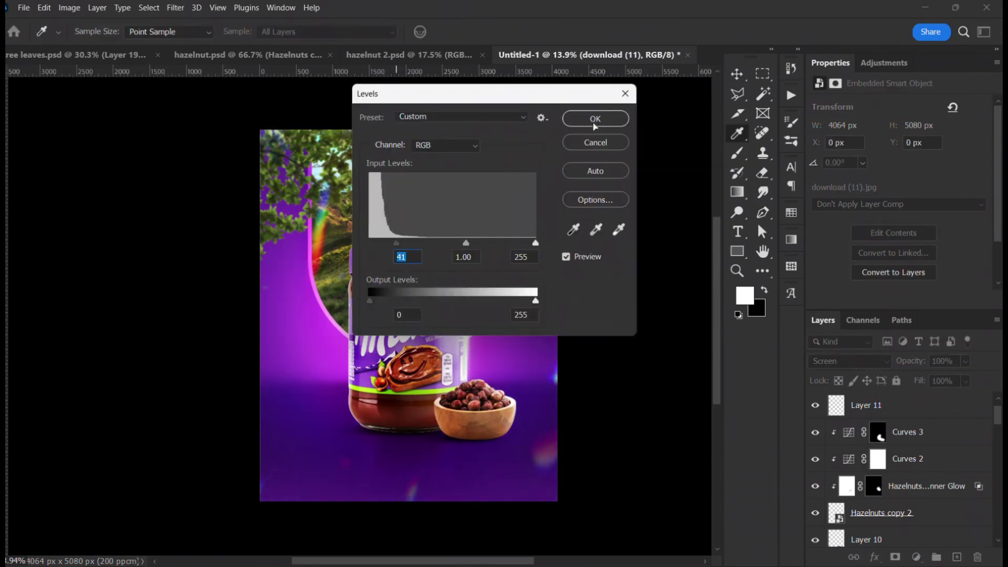
{"action": "left_click", "coordinate": [593, 116]}
{"action": "scroll", "coordinate": [527, 192], "scroll_direction": "up", "scroll_amount": 1}
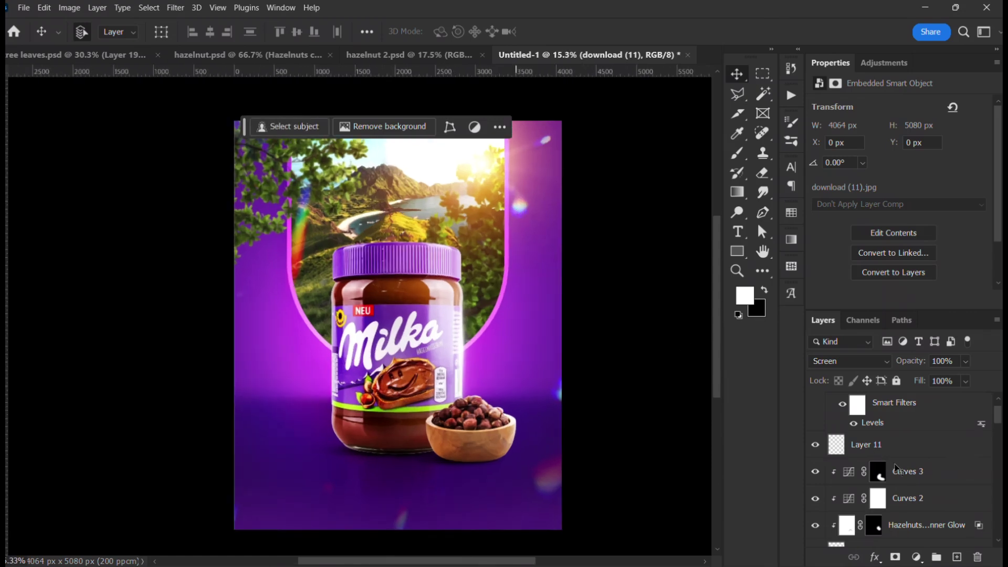
Step: Add a layer mask to download (11) and paint black to hide the light leaks over the jar and lower area
{"action": "left_click", "coordinate": [895, 556]}
{"action": "key", "text": "b"}
{"action": "scroll", "coordinate": [556, 371], "scroll_direction": "down", "scroll_amount": 2}
{"action": "key", "text": "x"}
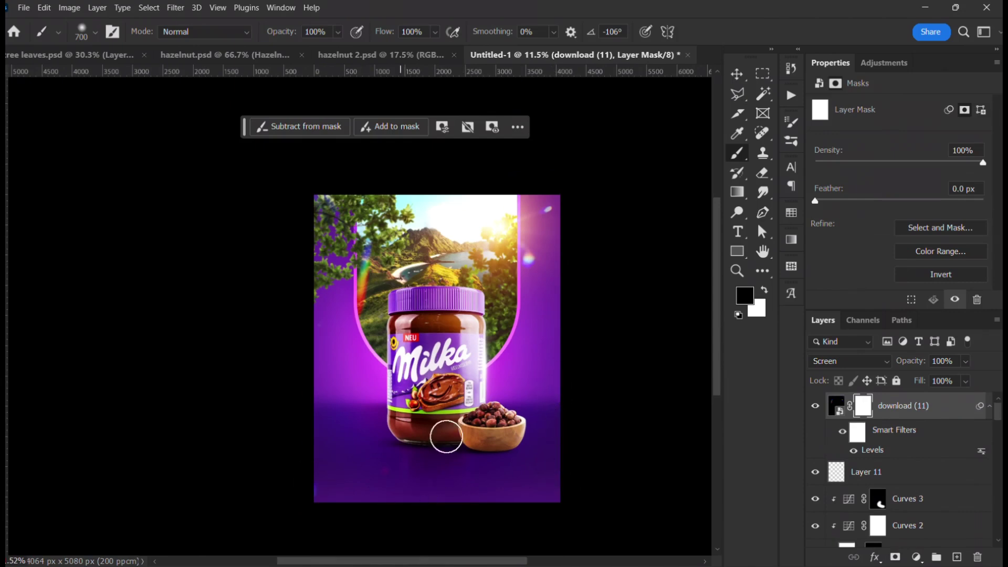
{"action": "left_click_drag", "start_coordinate": [408, 410], "coordinate": [438, 428]}
{"action": "key", "text": "v"}
Step: Deselect the layer and examine the light-leak overlay's effect across the whole poster
{"action": "scroll", "coordinate": [485, 338], "scroll_direction": "down", "scroll_amount": 1}
{"action": "left_click_drag", "start_coordinate": [485, 338], "coordinate": [435, 323]}
{"action": "scroll", "coordinate": [437, 324], "scroll_direction": "up", "scroll_amount": 4}
{"action": "left_click", "coordinate": [607, 309]}
{"action": "left_click_drag", "start_coordinate": [434, 359], "coordinate": [465, 305]}
{"action": "scroll", "coordinate": [487, 328], "scroll_direction": "down", "scroll_amount": 1}
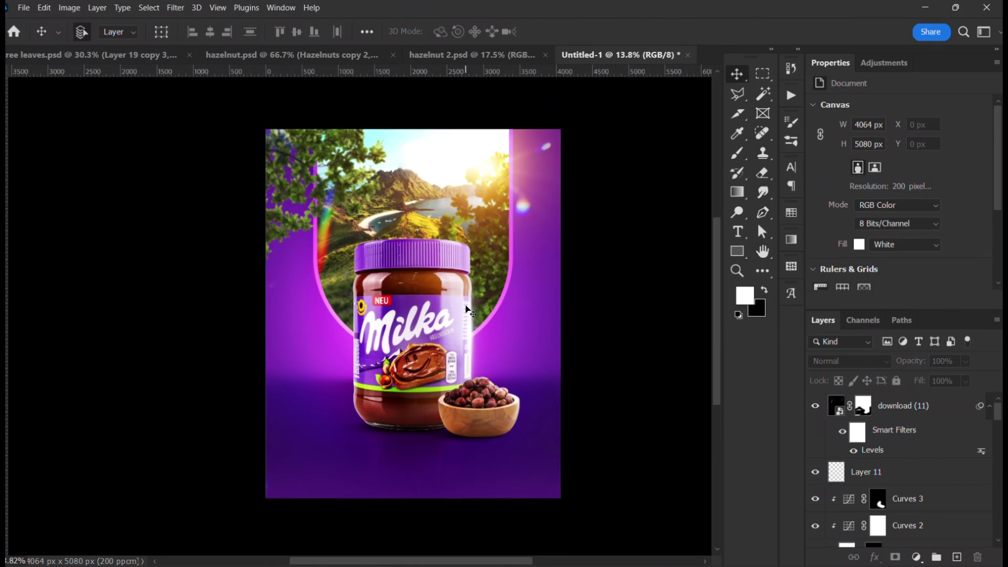
{"action": "scroll", "coordinate": [469, 311], "scroll_direction": "up", "scroll_amount": 1}
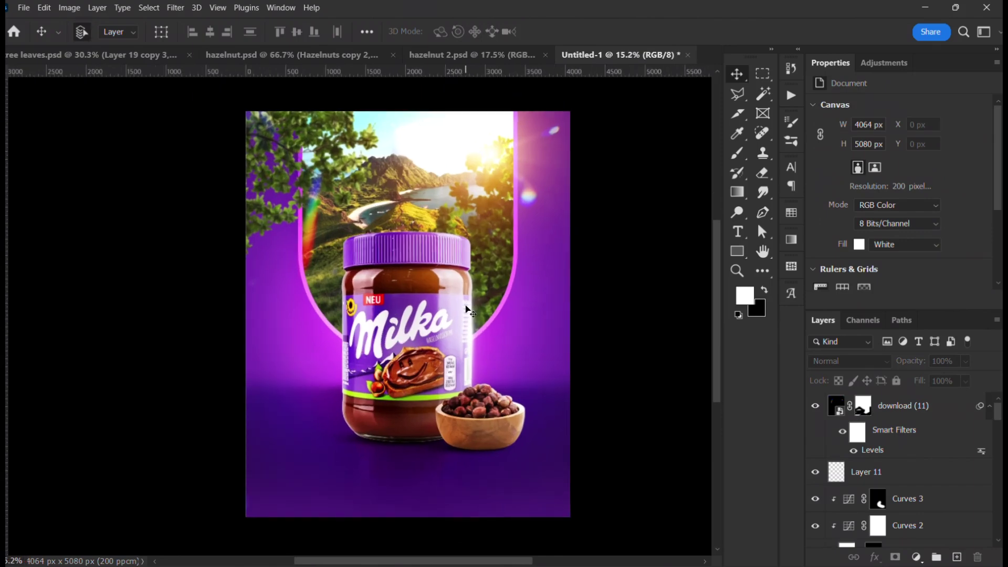